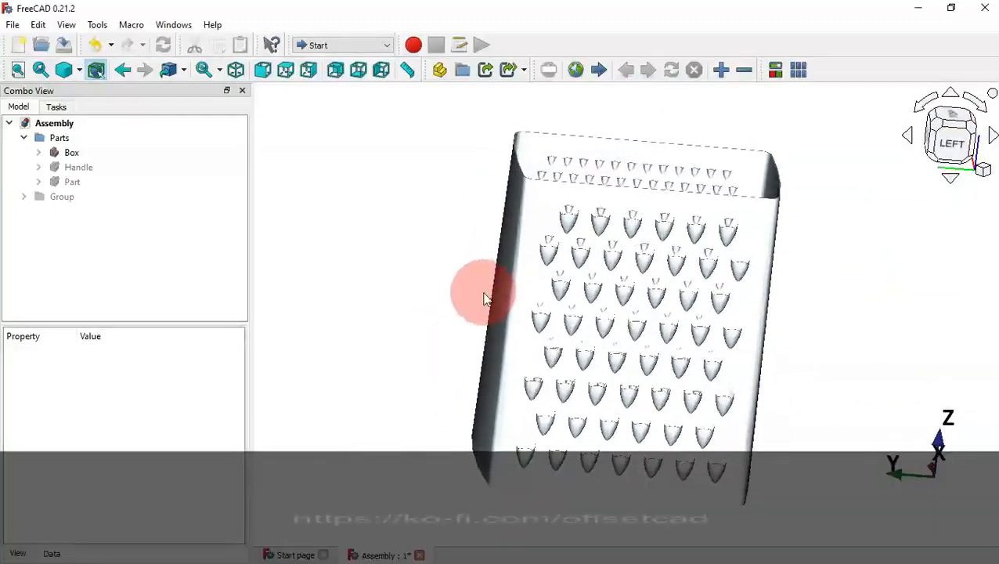
Examine the finished grater box model in isometric, front, top, right and rear views, including a closer look at its perforated sides
{"action": "key", "text": "0"}
{"action": "key", "text": "1"}
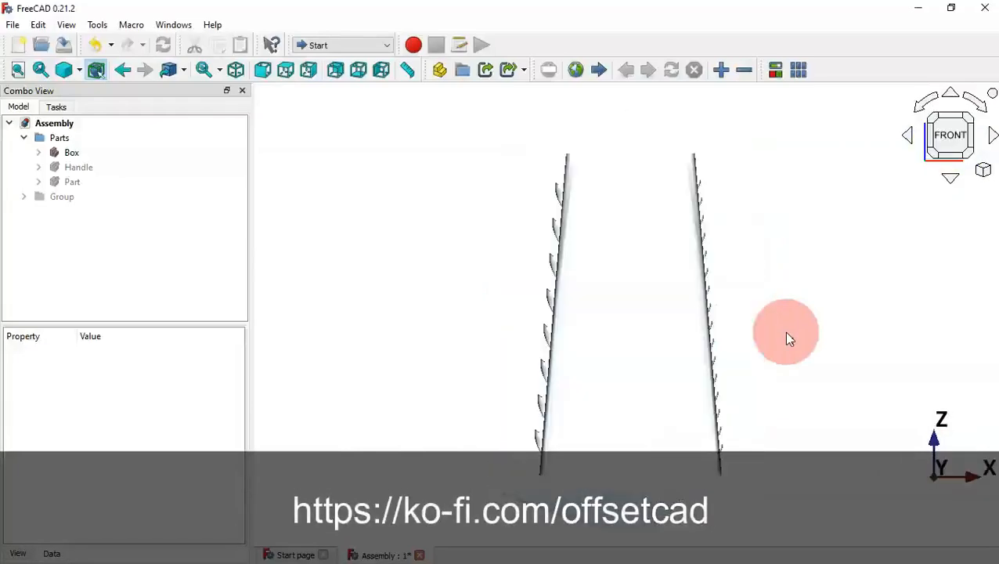
{"action": "key", "text": "2"}
{"action": "key", "text": "3"}
{"action": "key", "text": "4"}
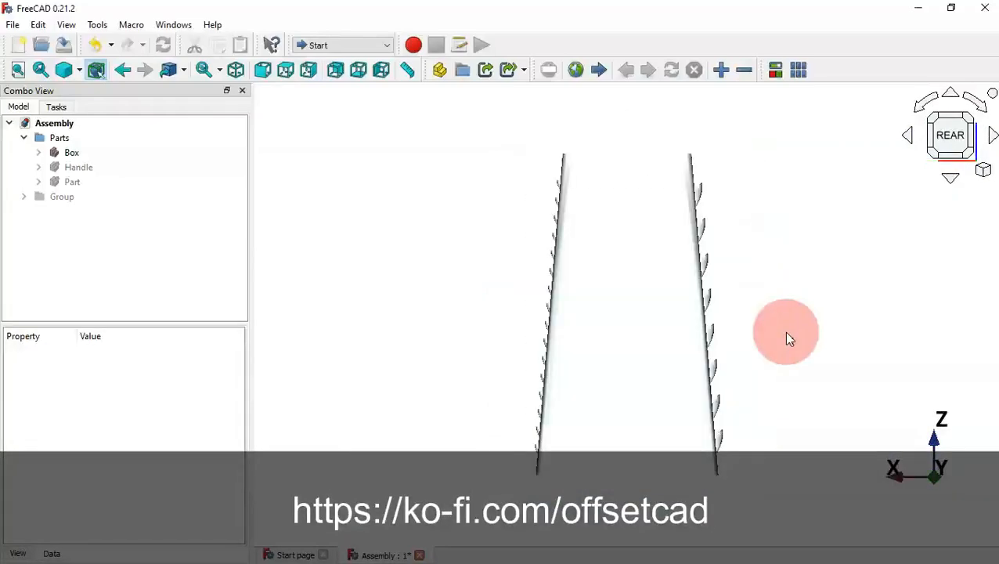
{"action": "key", "text": "0"}
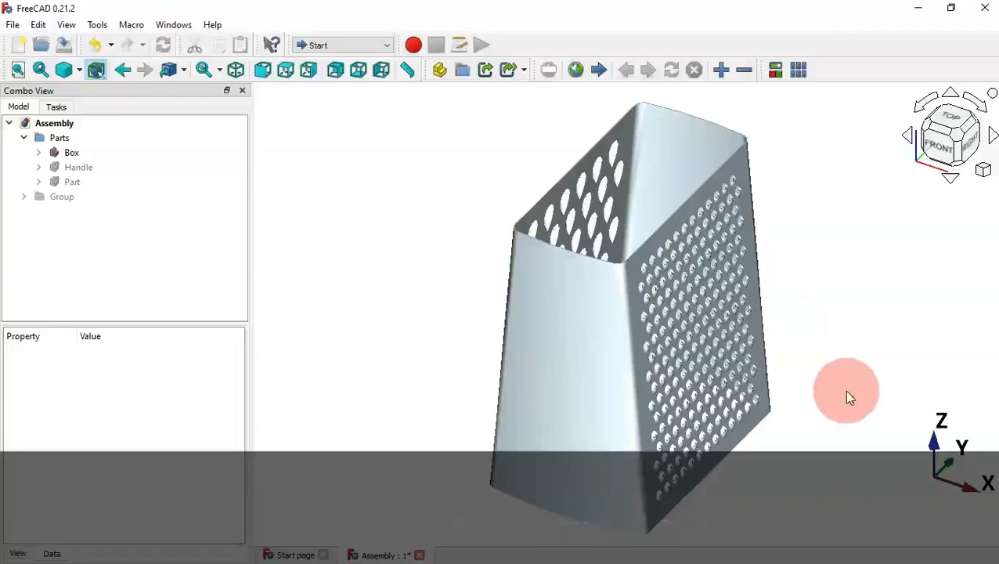
{"action": "key", "text": "ctrl+plus"}
{"action": "key", "text": "Left"}
{"action": "key", "text": "Left"}
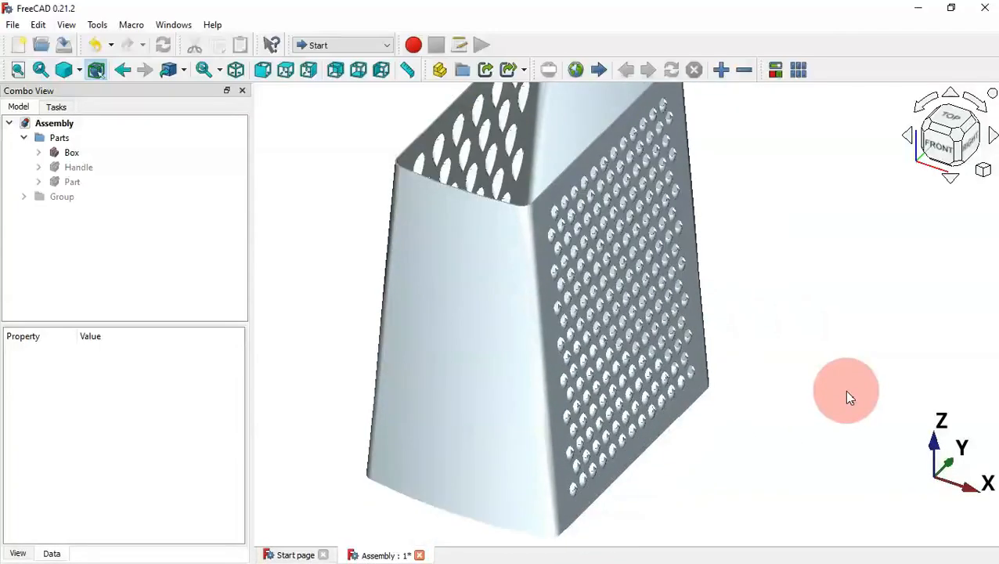
{"action": "key", "text": "Left"}
{"action": "key", "text": "ctrl+minus"}
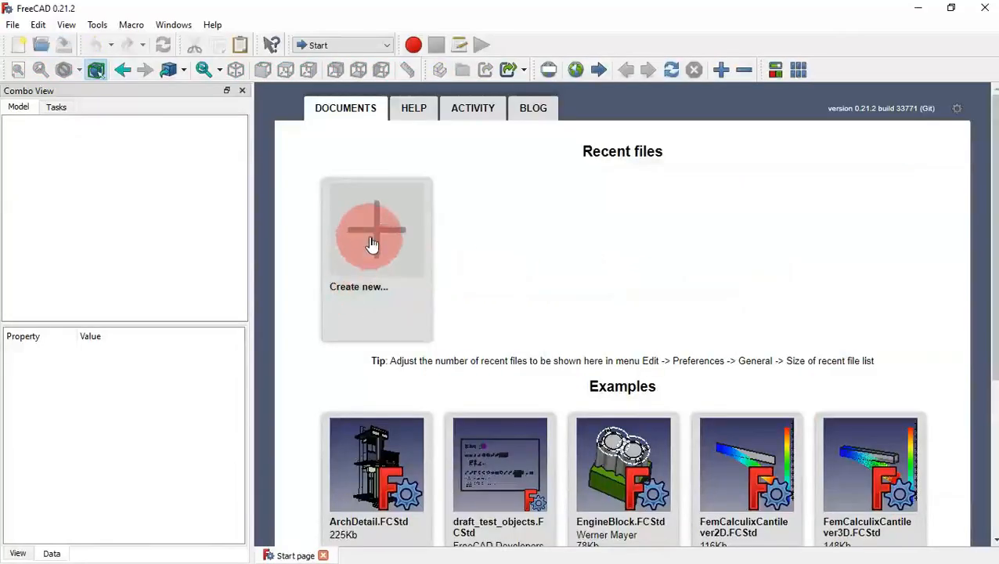
Create a new document and save it as T-Box.FCStd in the Files1 folder, overwriting the existing file
{"action": "left_click", "coordinate": [371, 242]}
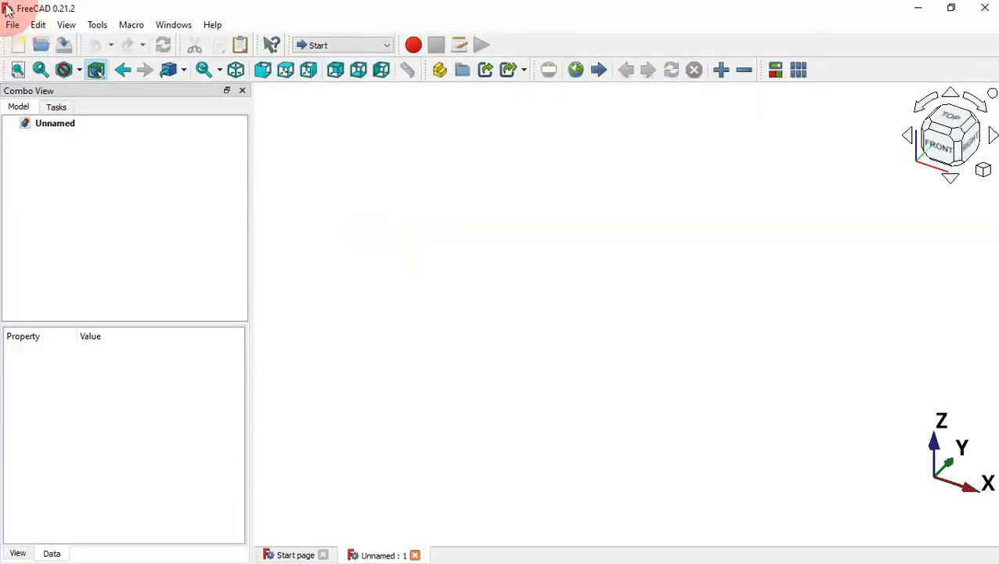
{"action": "left_click", "coordinate": [66, 47]}
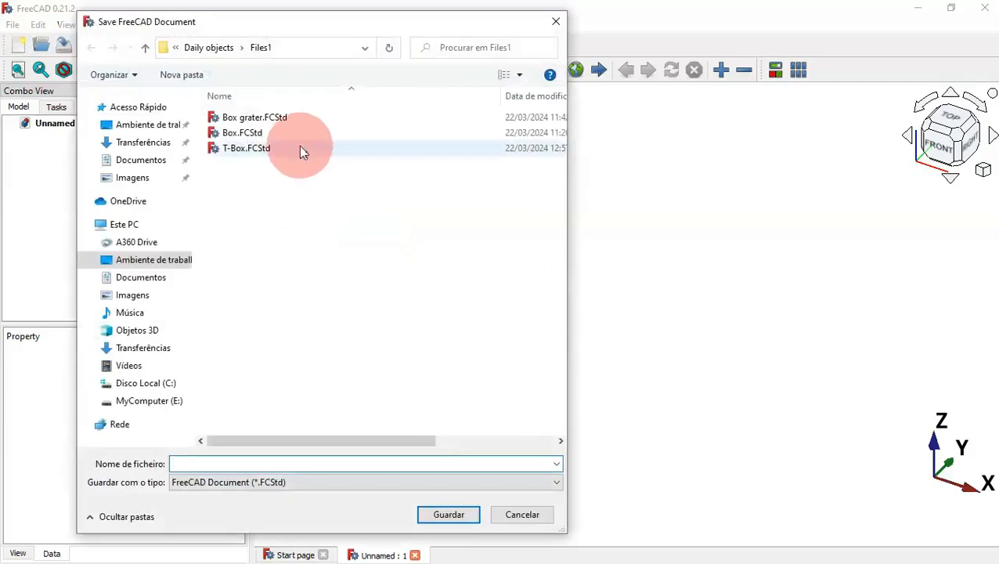
{"action": "double_click", "coordinate": [297, 149]}
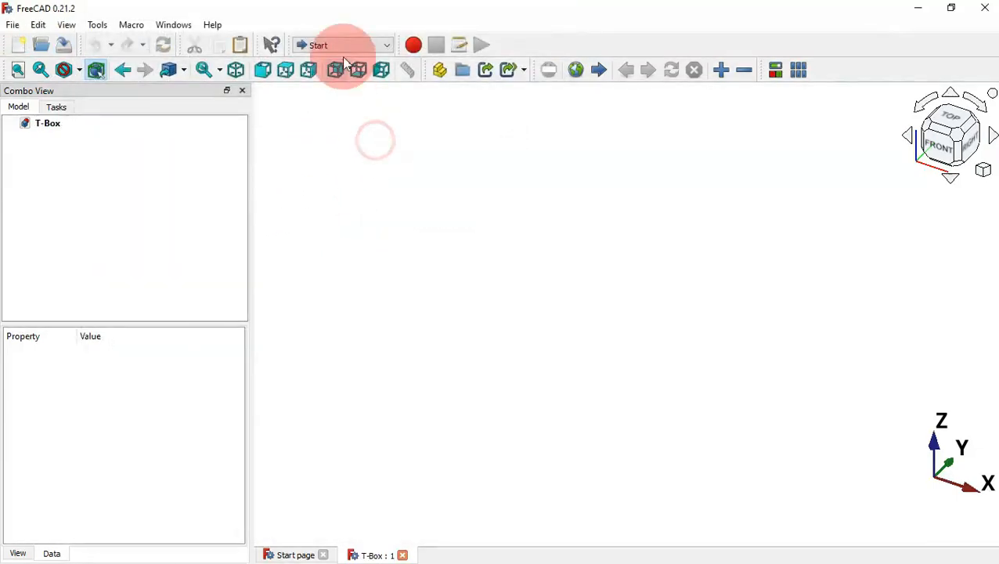
Switch to the Part Design workbench, create a new body and rename it Box
{"action": "left_click", "coordinate": [352, 45]}
{"action": "left_click", "coordinate": [345, 130]}
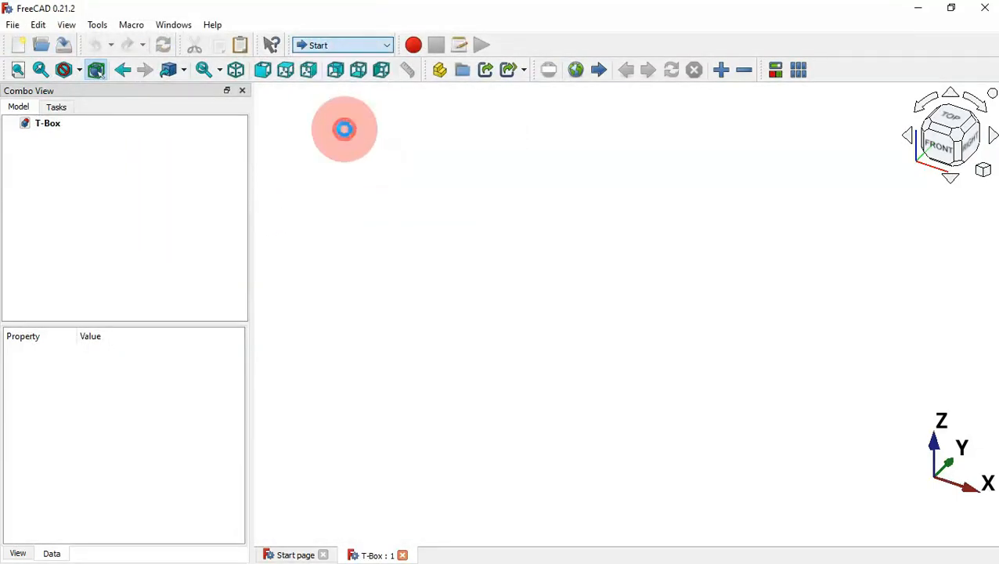
{"action": "left_click", "coordinate": [127, 74]}
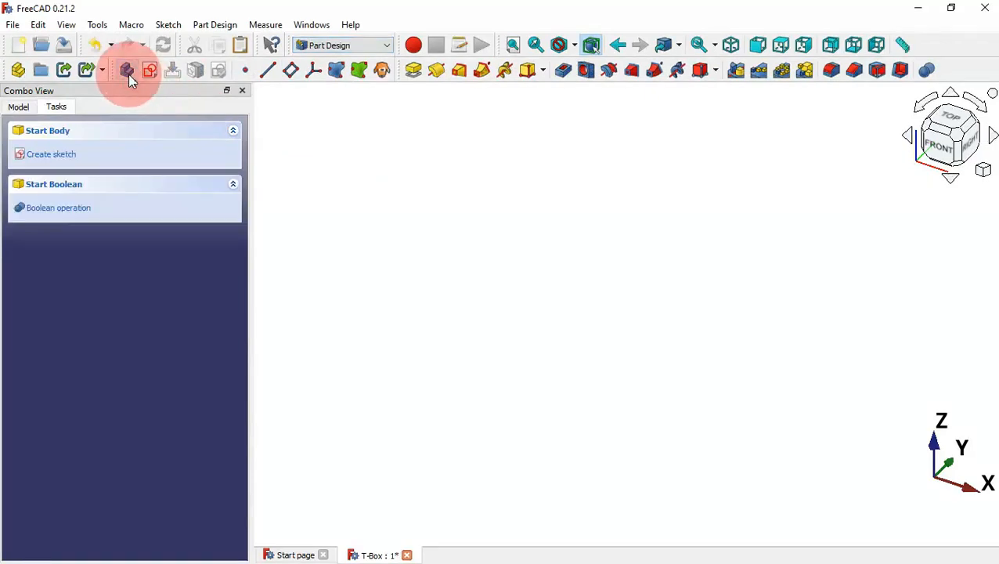
{"action": "left_click", "coordinate": [30, 107]}
{"action": "left_click", "coordinate": [61, 138]}
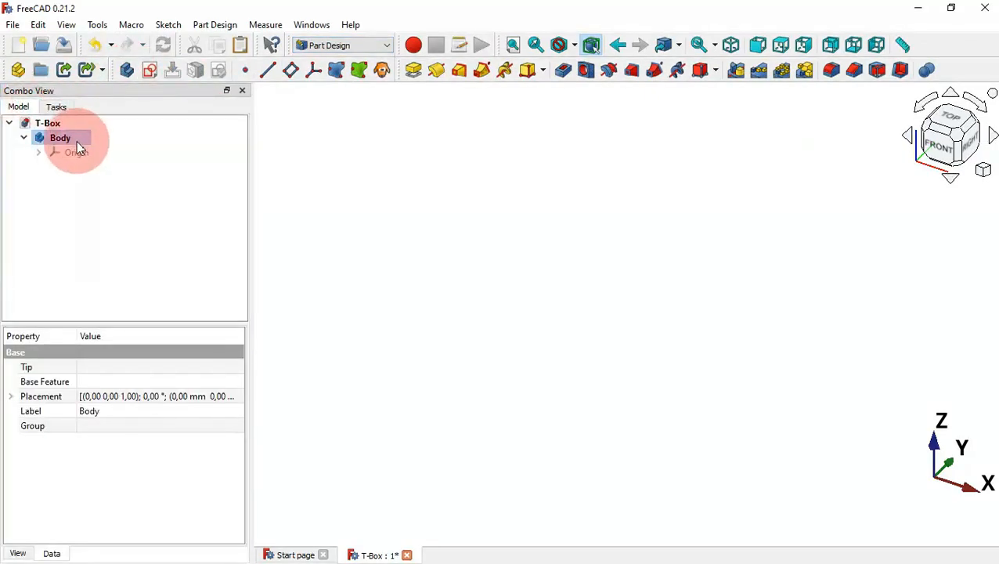
{"action": "key", "text": "F2"}
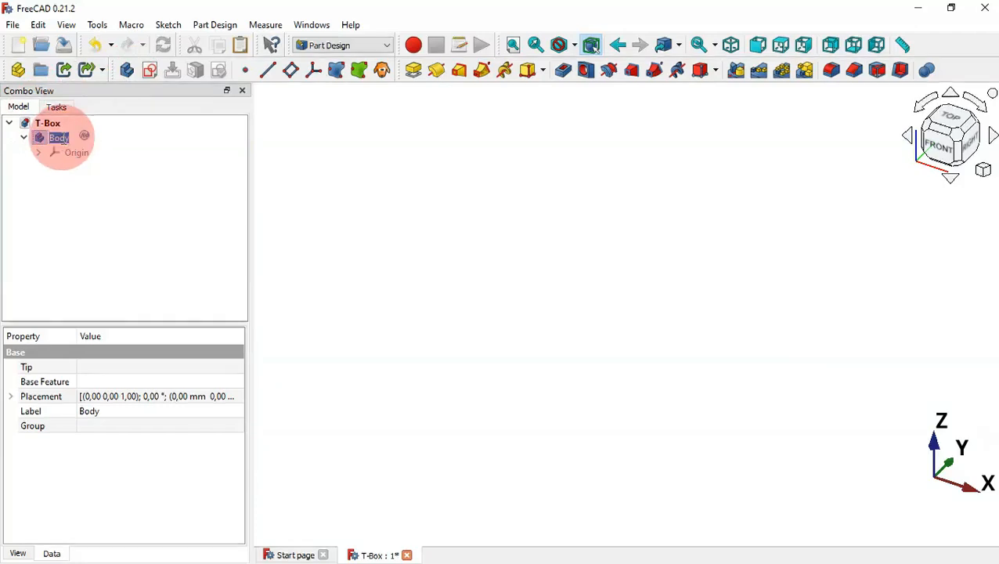
{"action": "type", "text": "Box"}
{"action": "key", "text": "Return"}
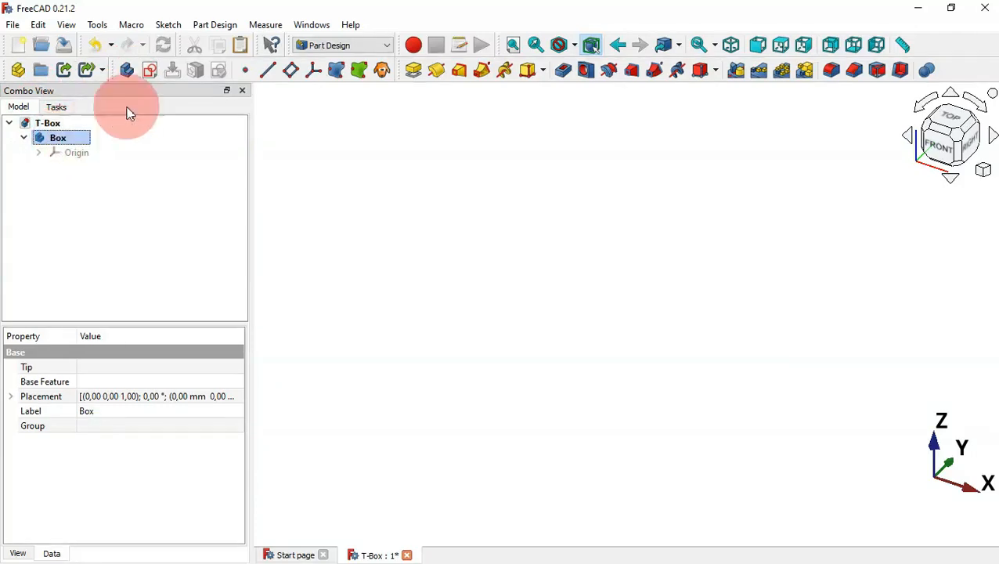
Start a sketch on the XY plane and draw a centered rectangle about 126 by 171 mm around the origin
{"action": "left_click", "coordinate": [151, 71]}
{"action": "left_click", "coordinate": [576, 208]}
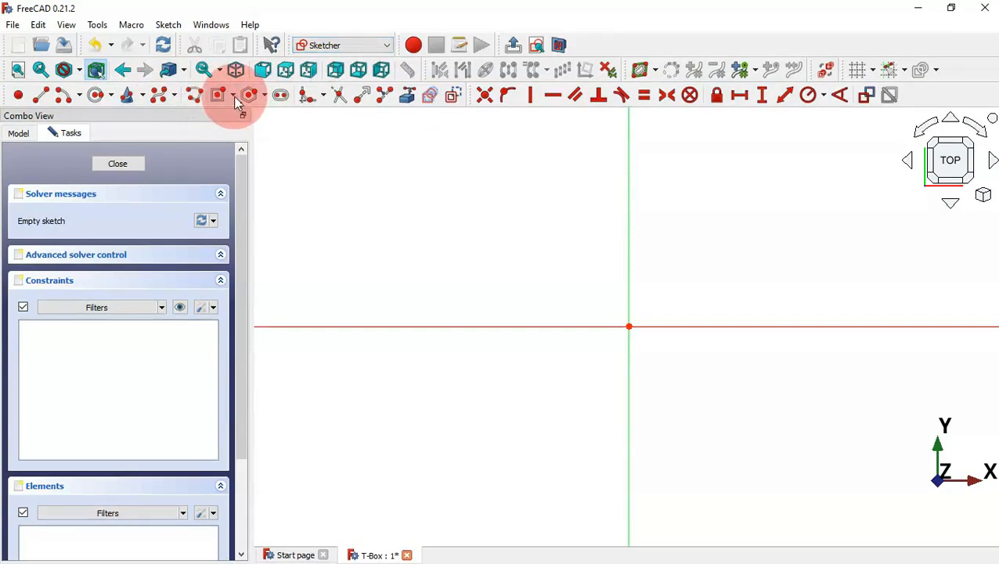
{"action": "left_click", "coordinate": [233, 96]}
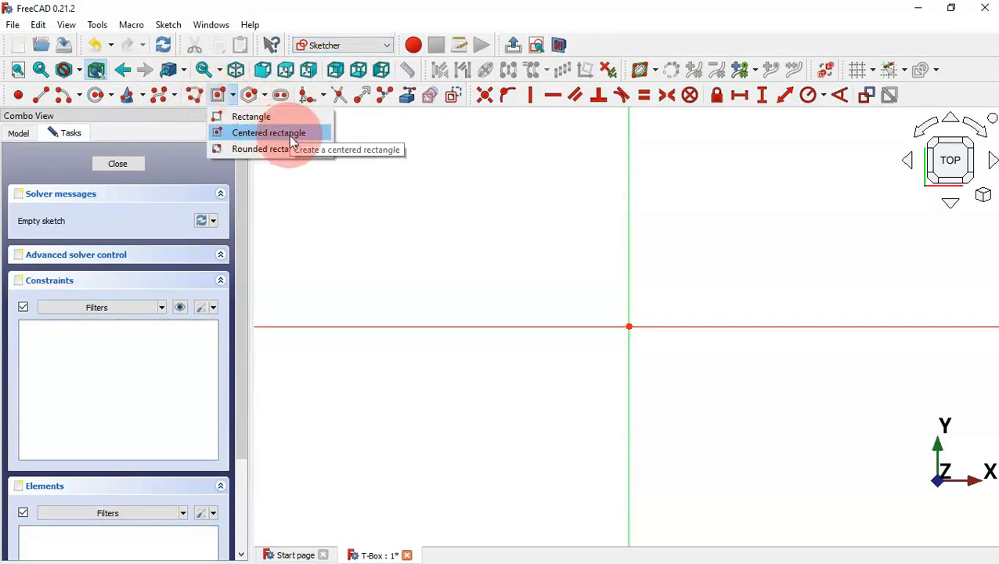
{"action": "left_click", "coordinate": [268, 133]}
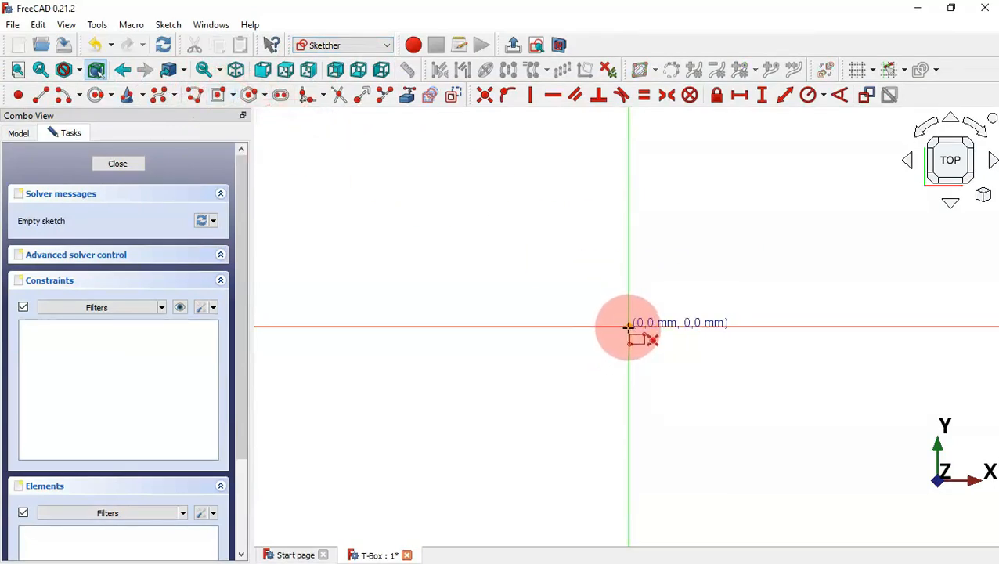
{"action": "left_click", "coordinate": [628, 327]}
{"action": "scroll", "coordinate": [479, 411], "scroll_direction": "down", "scroll_amount": 5}
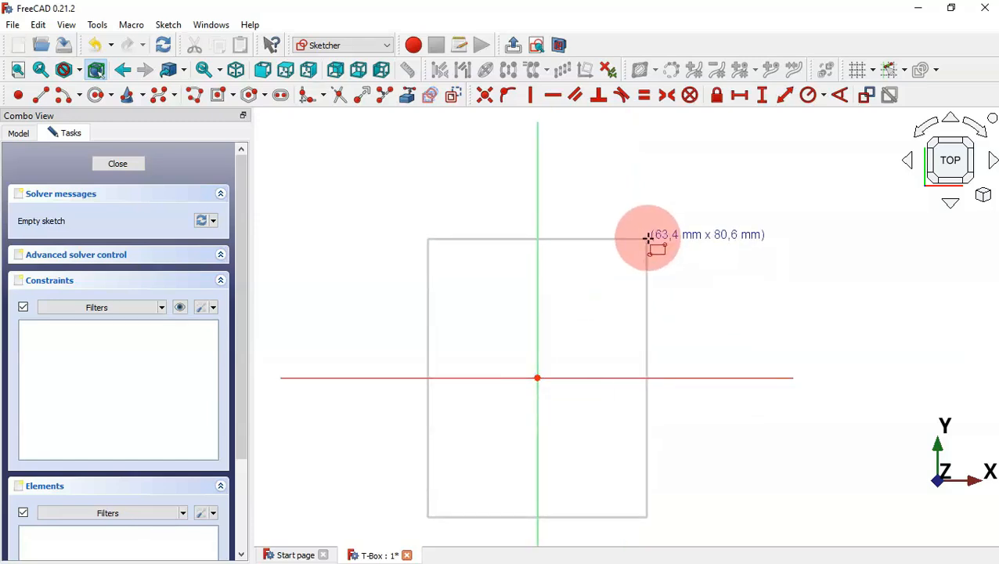
{"action": "left_click", "coordinate": [645, 228]}
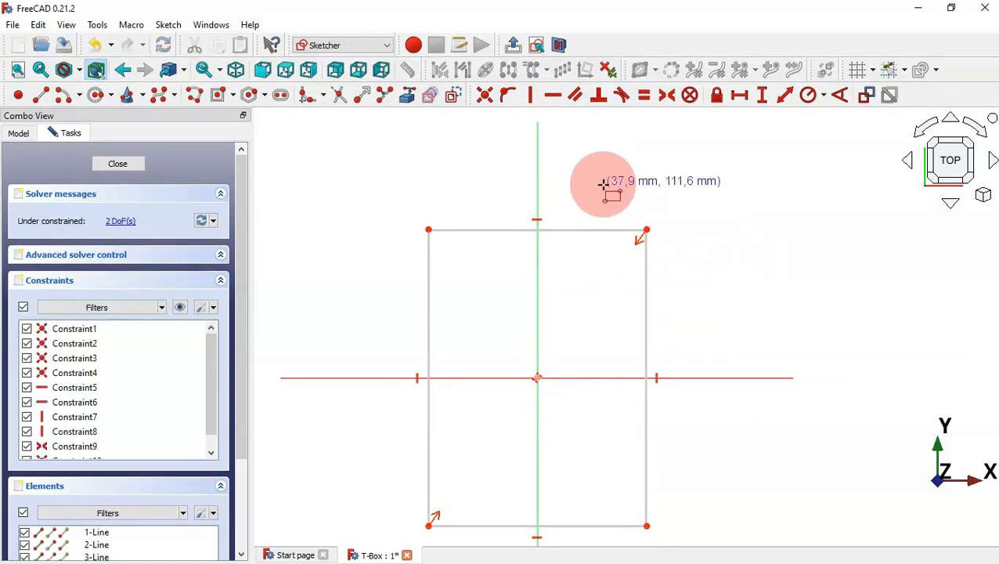
{"action": "right_click", "coordinate": [591, 156]}
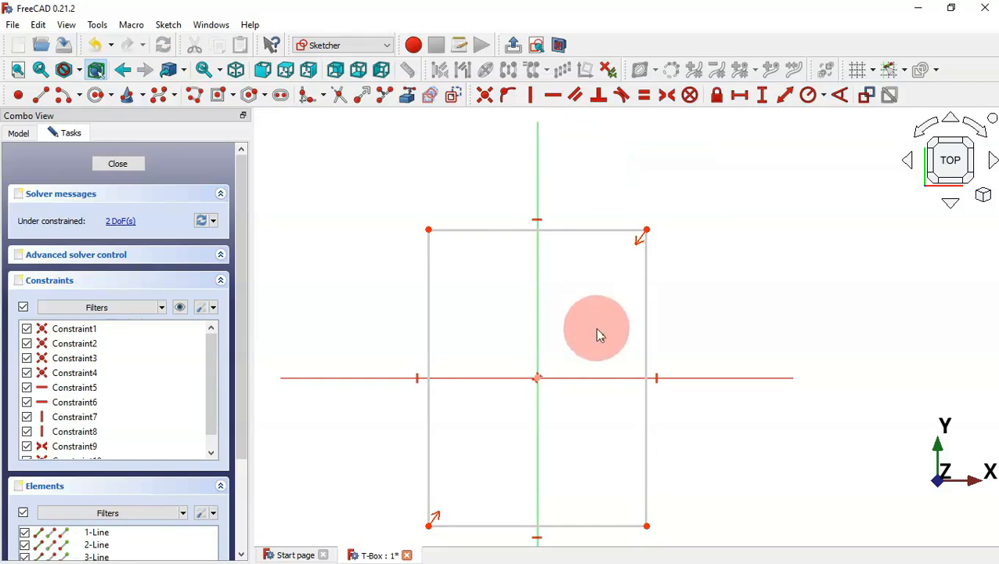
Delete the rectangle's two horizontal edges and join the upper ends of the vertical lines with an outward arc centred on the Y axis
{"action": "left_click_drag", "start_coordinate": [609, 539], "coordinate": [559, 203]}
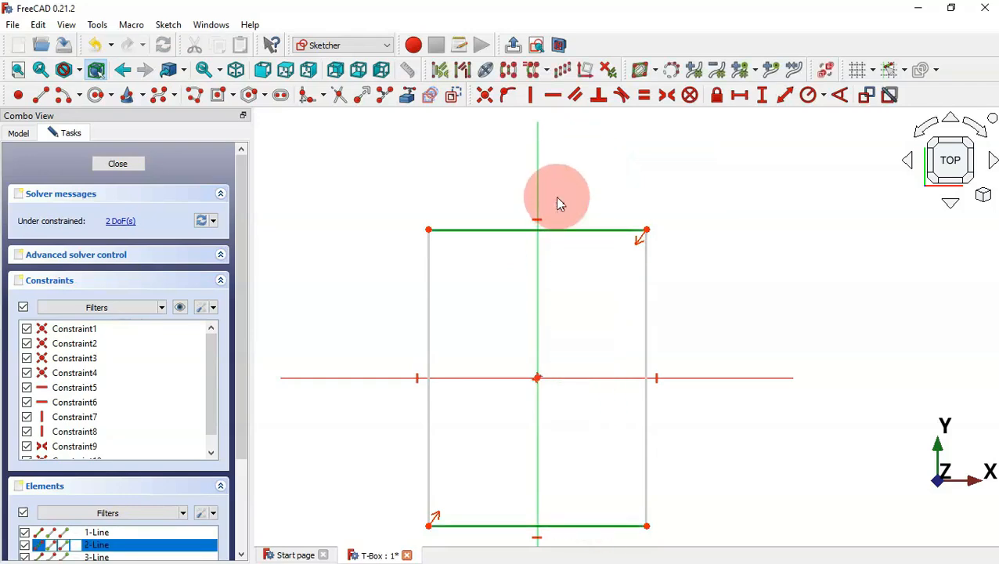
{"action": "key", "text": "Delete"}
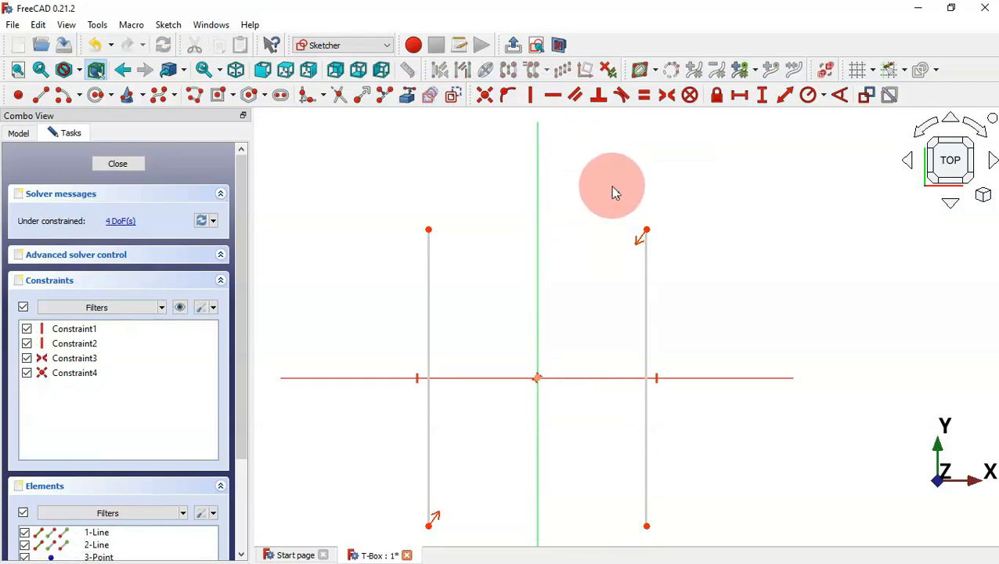
{"action": "left_click", "coordinate": [65, 95]}
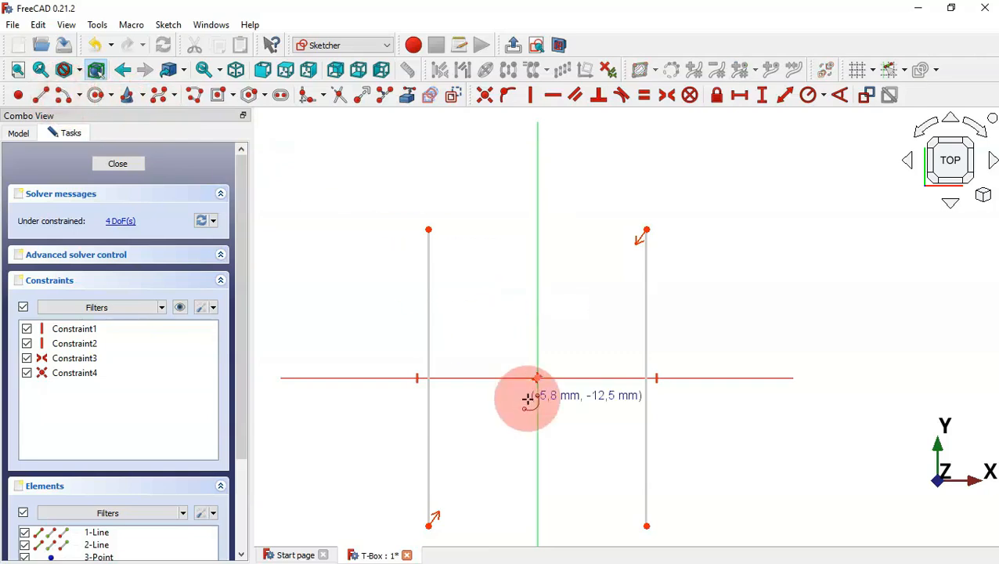
{"action": "left_click", "coordinate": [539, 538]}
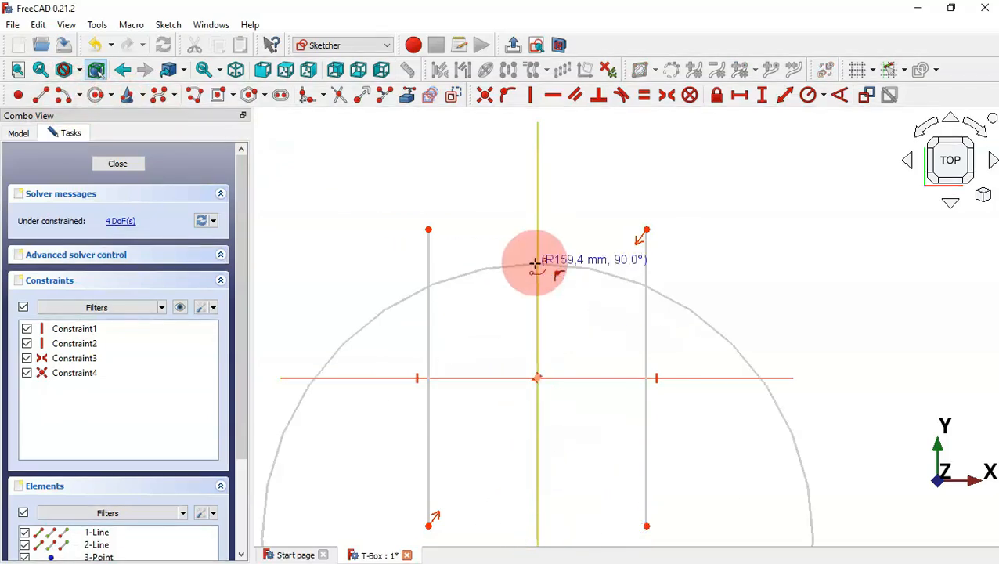
{"action": "left_click", "coordinate": [428, 228]}
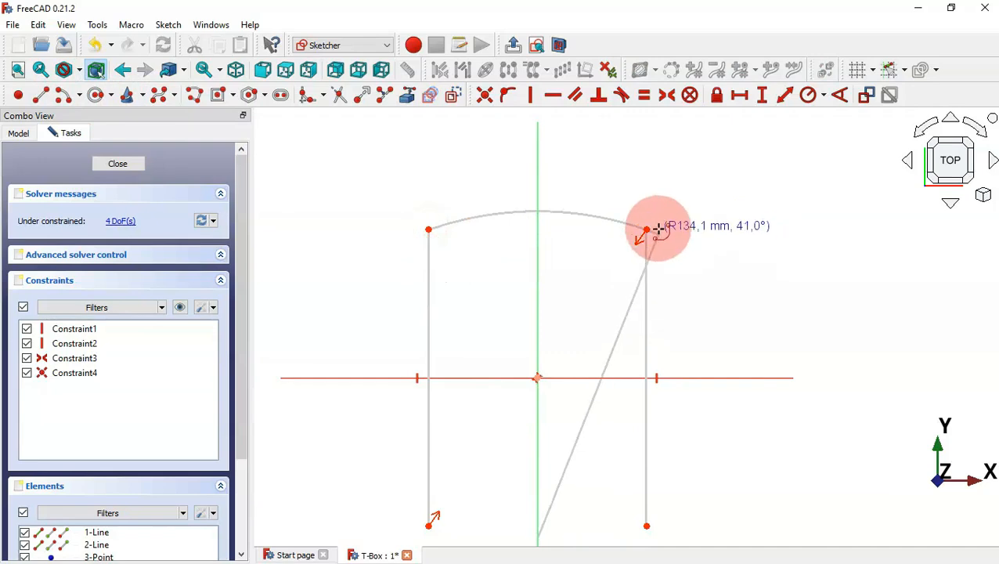
{"action": "left_click", "coordinate": [646, 227]}
{"action": "scroll", "coordinate": [624, 139], "scroll_direction": "down", "scroll_amount": 2}
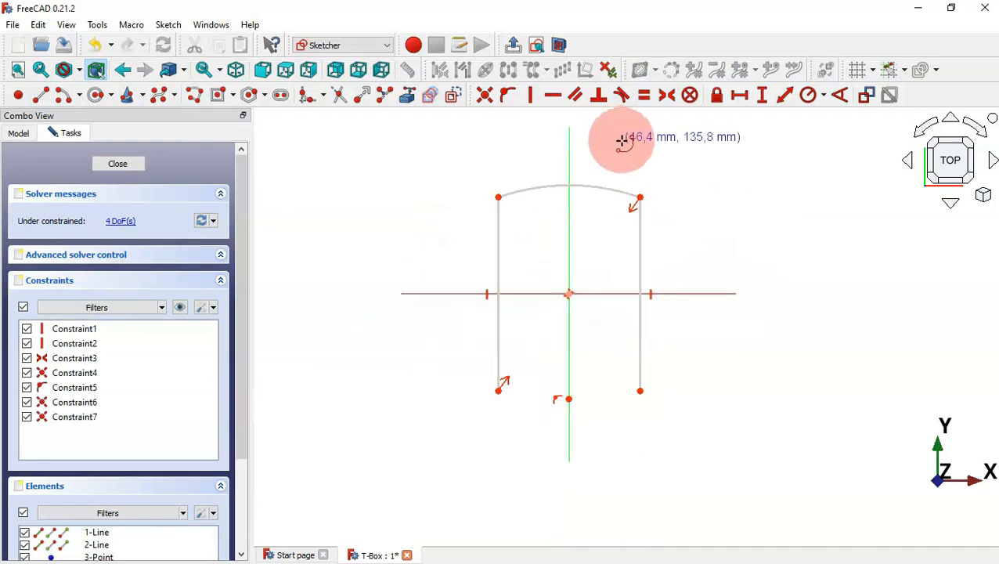
Join the lower ends of the vertical lines with an outward arc of about 207 mm radius centred on the Y axis
{"action": "left_click", "coordinate": [569, 168]}
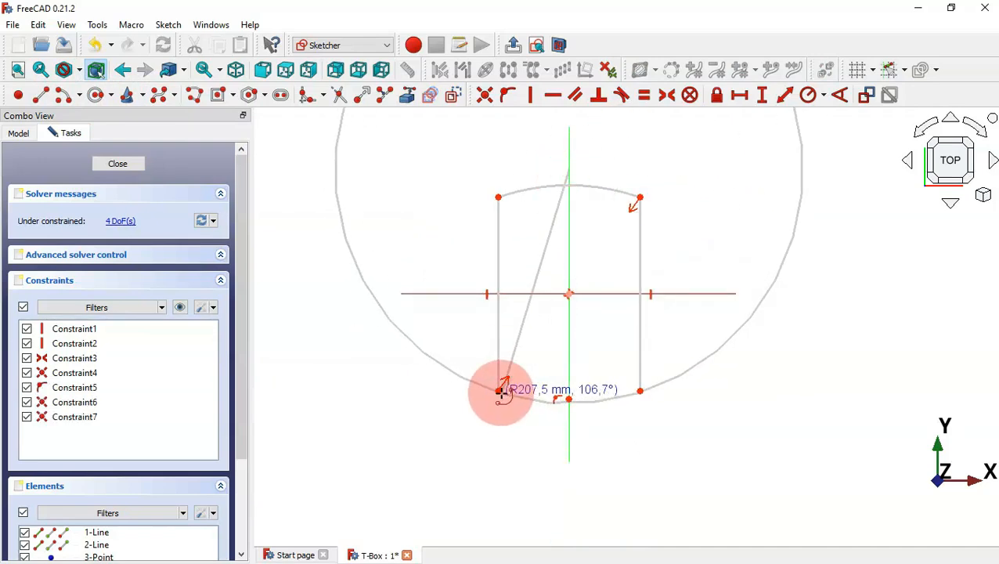
{"action": "left_click", "coordinate": [498, 390]}
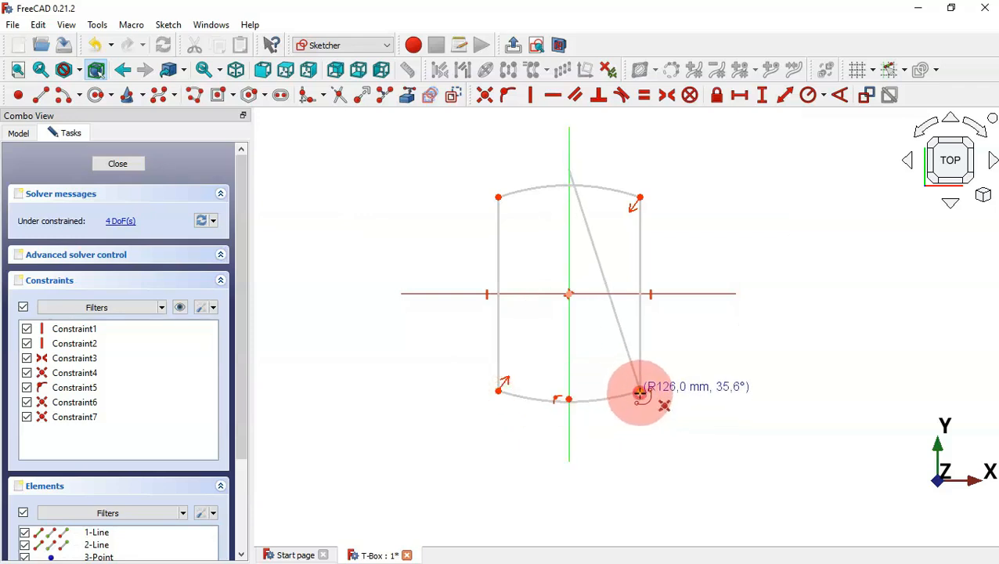
{"action": "left_click", "coordinate": [640, 391]}
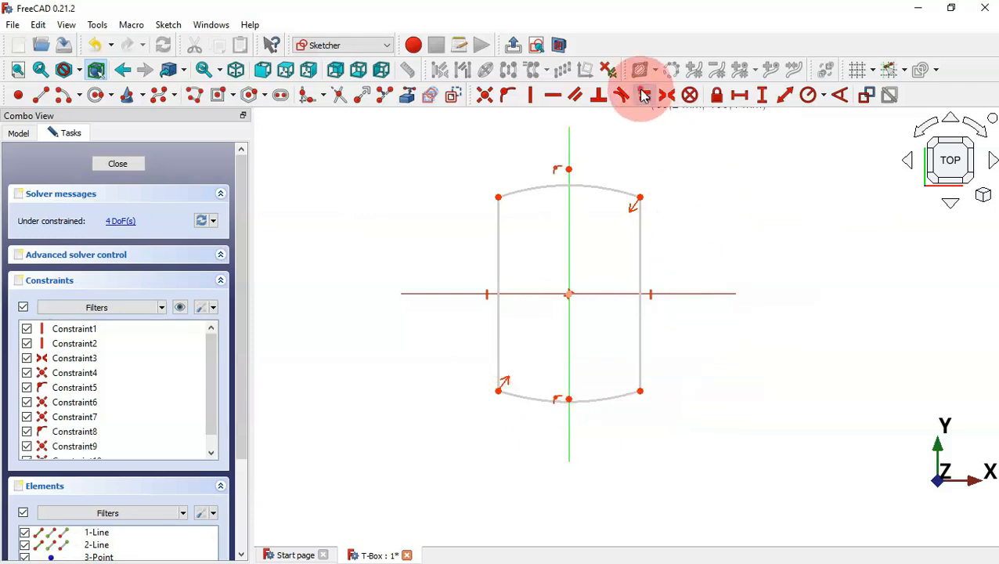
Apply an equal constraint to the upper and lower arcs of the profile
{"action": "left_click", "coordinate": [644, 94]}
{"action": "left_click", "coordinate": [606, 187]}
{"action": "left_click", "coordinate": [609, 395]}
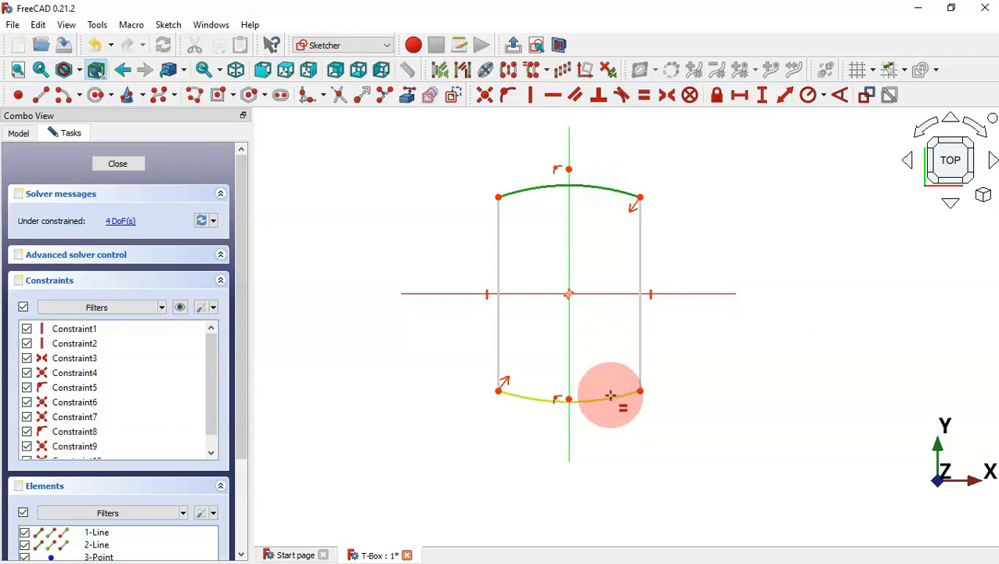
{"action": "left_click", "coordinate": [611, 400]}
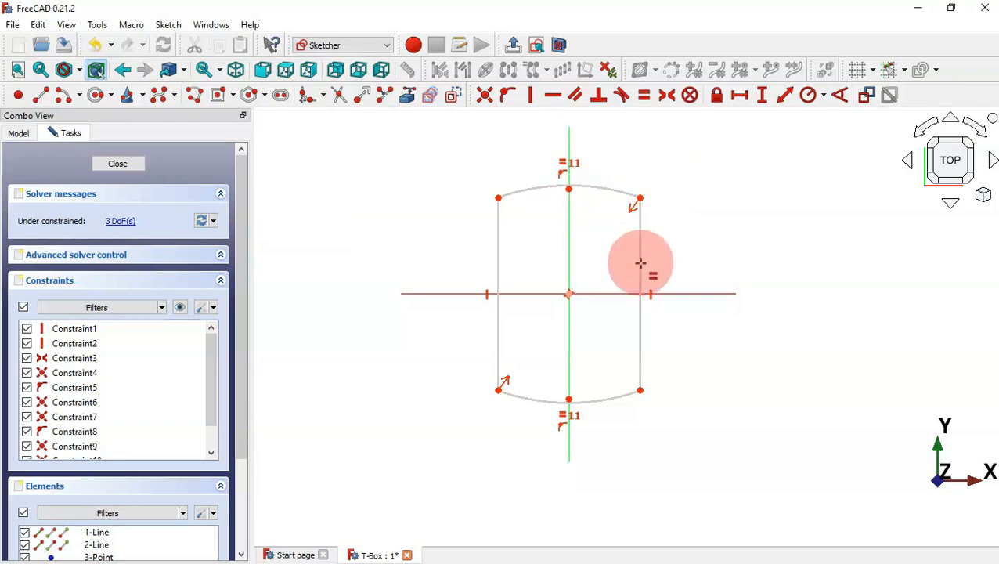
Constrain the length of the vertical line on the positive X side to 120 mm
{"action": "left_click", "coordinate": [787, 97]}
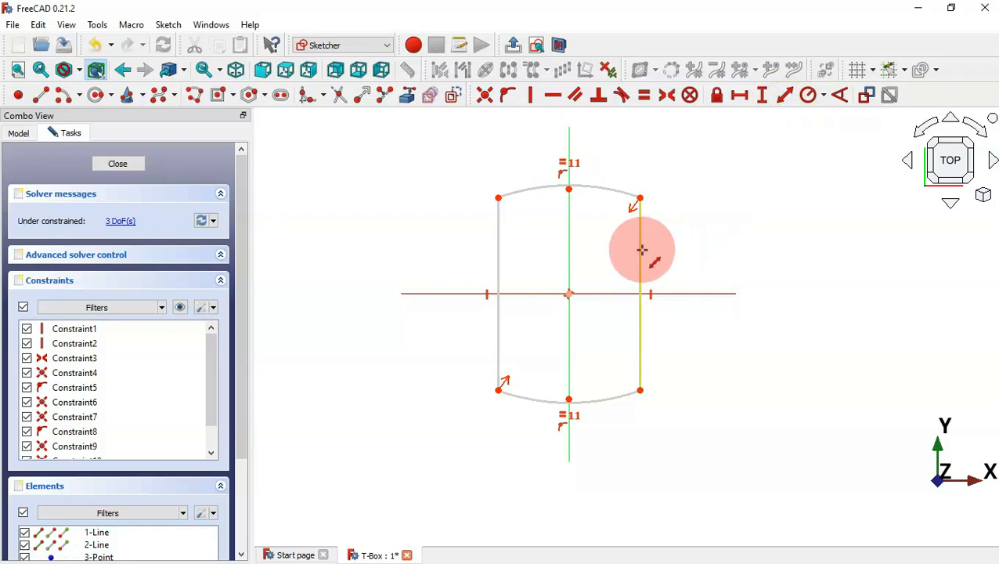
{"action": "left_click", "coordinate": [641, 249]}
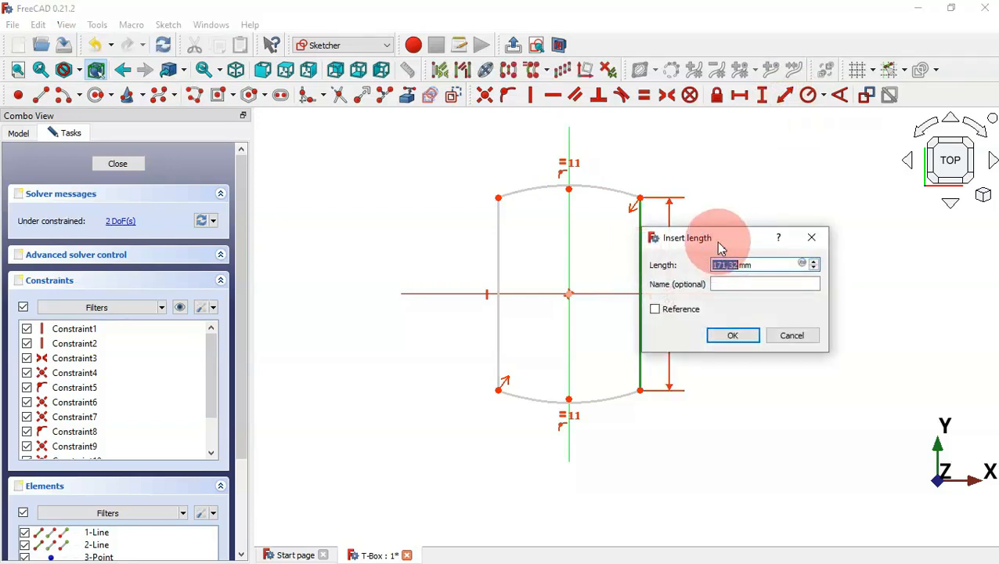
{"action": "key", "text": "Return"}
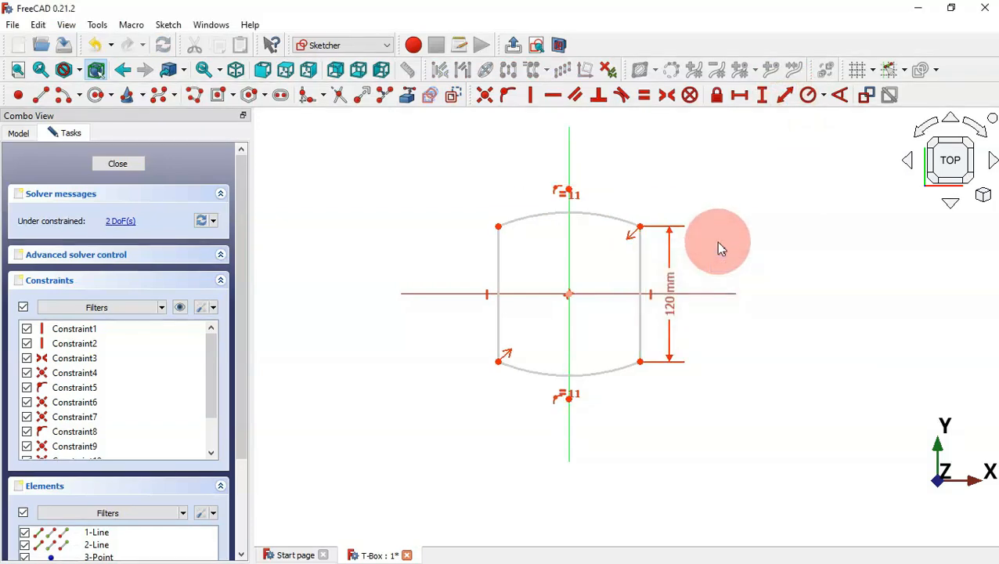
Constrain the horizontal distance between the profile's two upper corners to 85 mm
{"action": "left_click", "coordinate": [639, 227]}
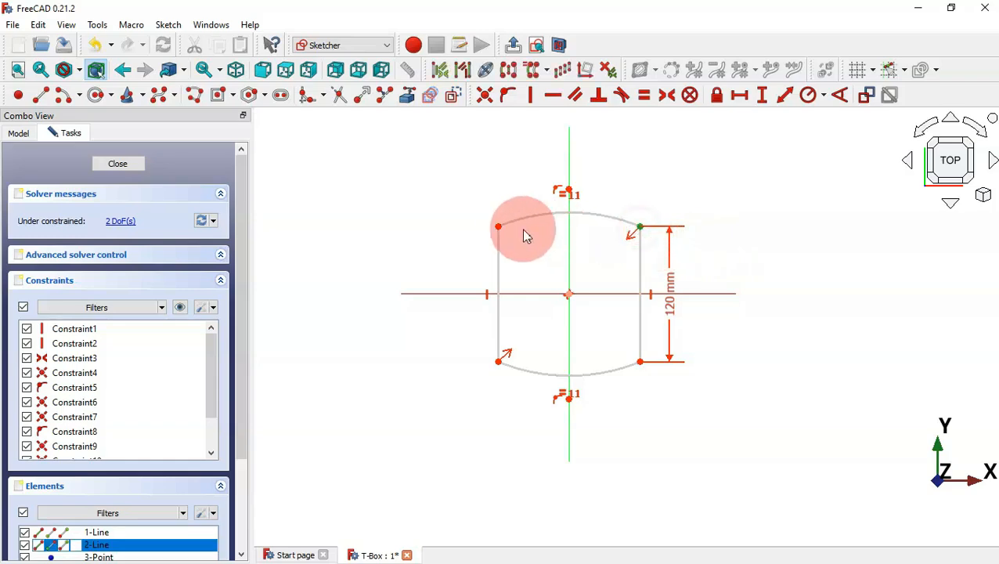
{"action": "left_click", "coordinate": [499, 226]}
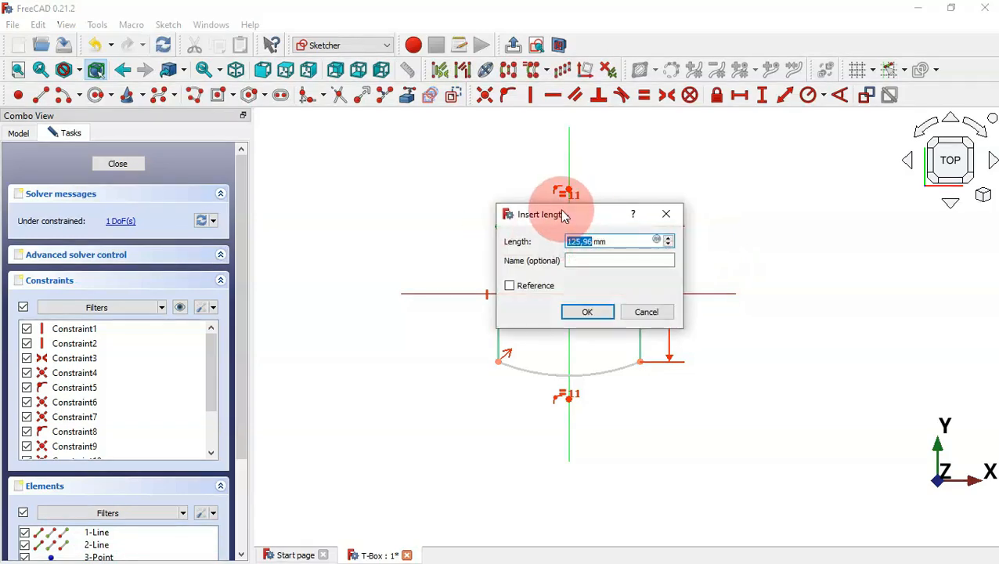
{"action": "type", "text": "85"}
{"action": "key", "text": "Return"}
Constrain the radius of the profile's upper arc to 200 mm and close the sketch
{"action": "scroll", "coordinate": [595, 234], "scroll_direction": "up", "scroll_amount": 3}
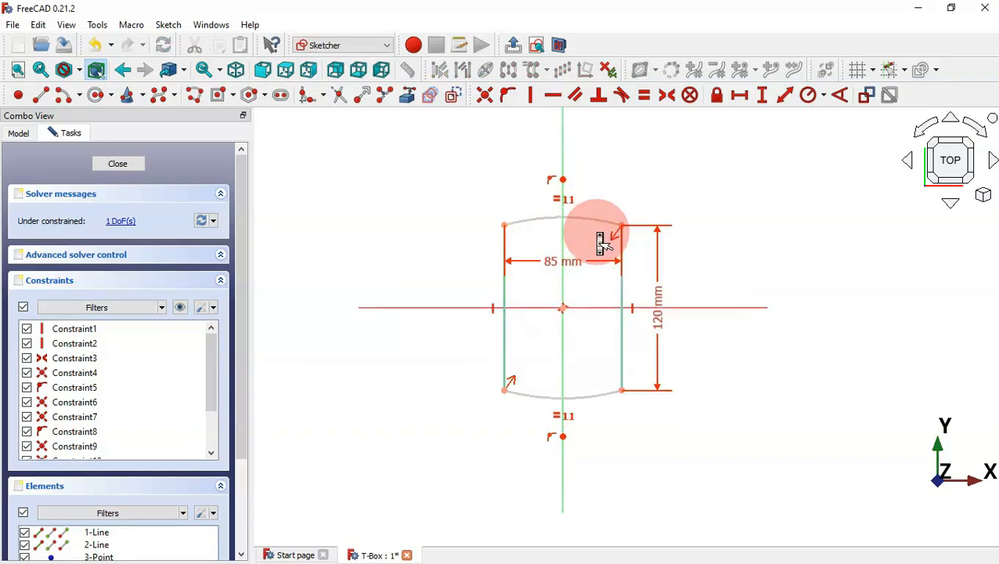
{"action": "left_click", "coordinate": [823, 95]}
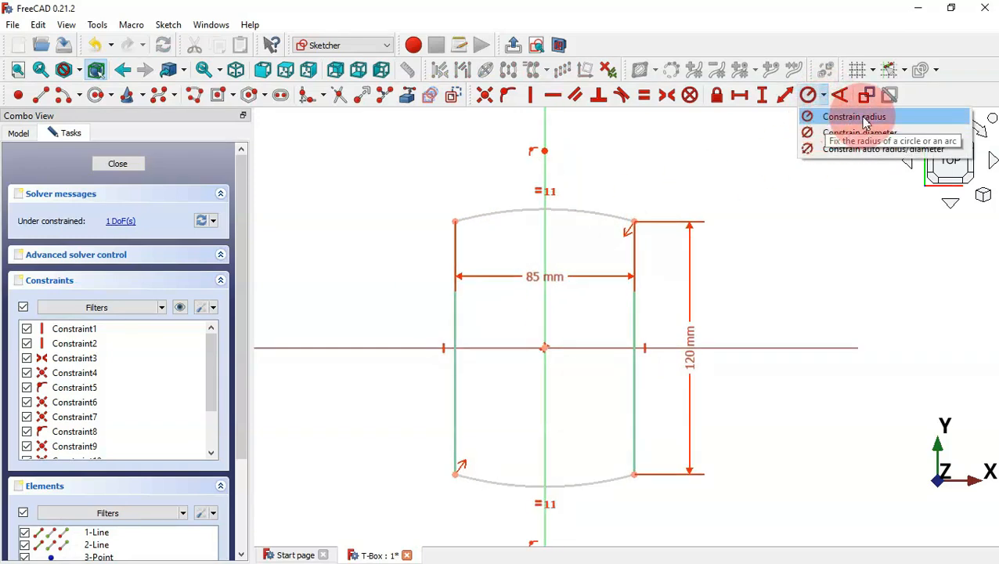
{"action": "left_click", "coordinate": [852, 117]}
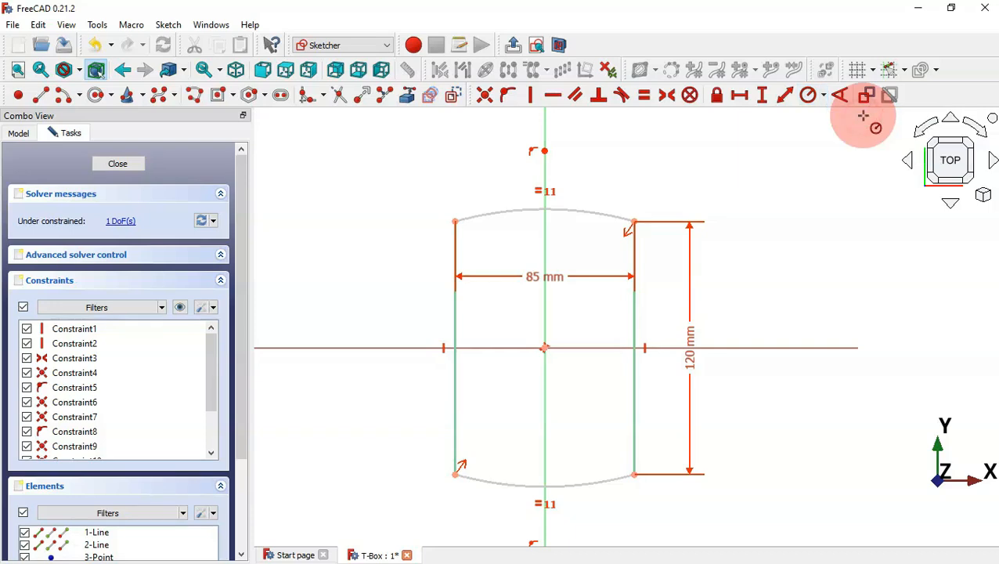
{"action": "left_click", "coordinate": [576, 212]}
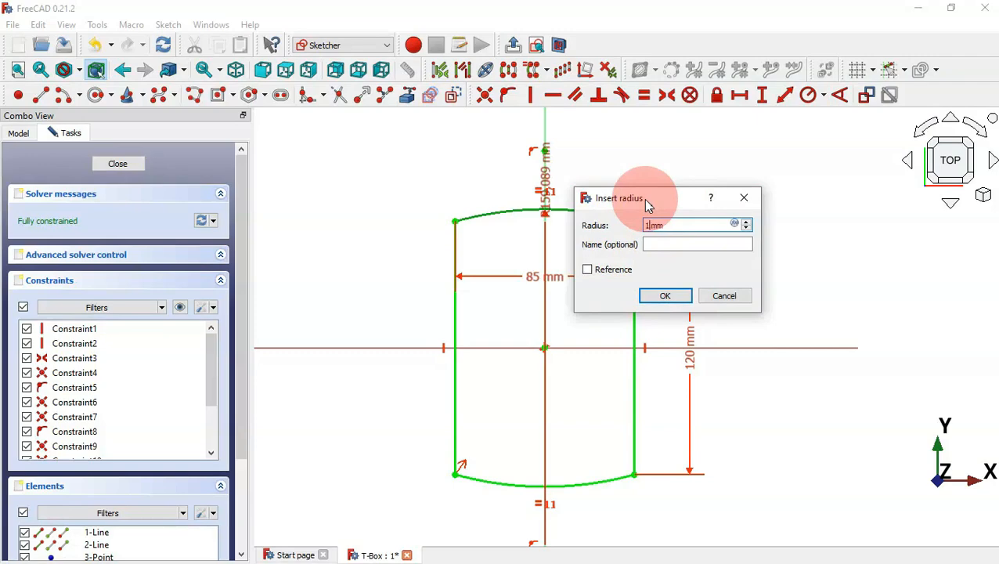
{"action": "type", "text": "200"}
{"action": "key", "text": "Return"}
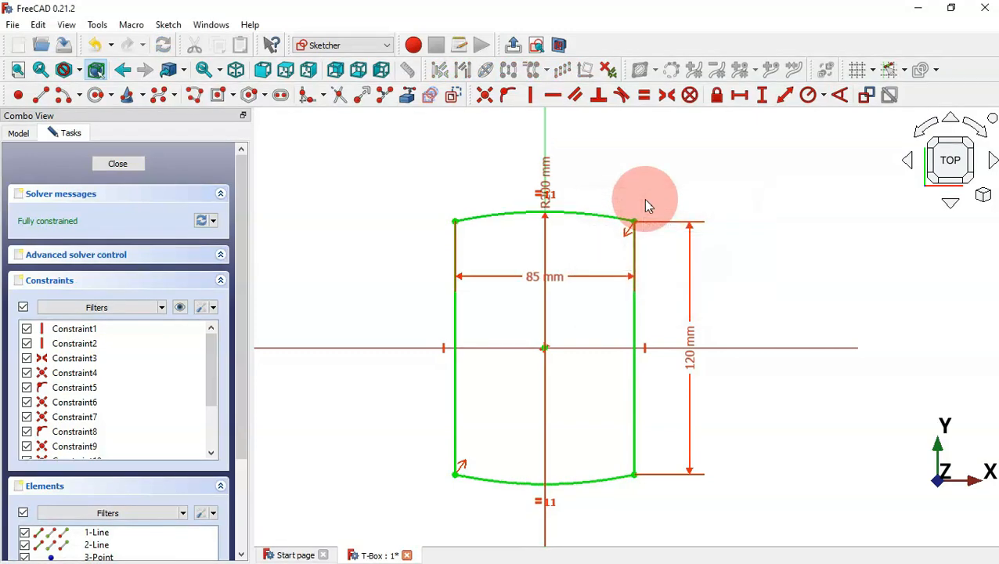
{"action": "key", "text": "Escape"}
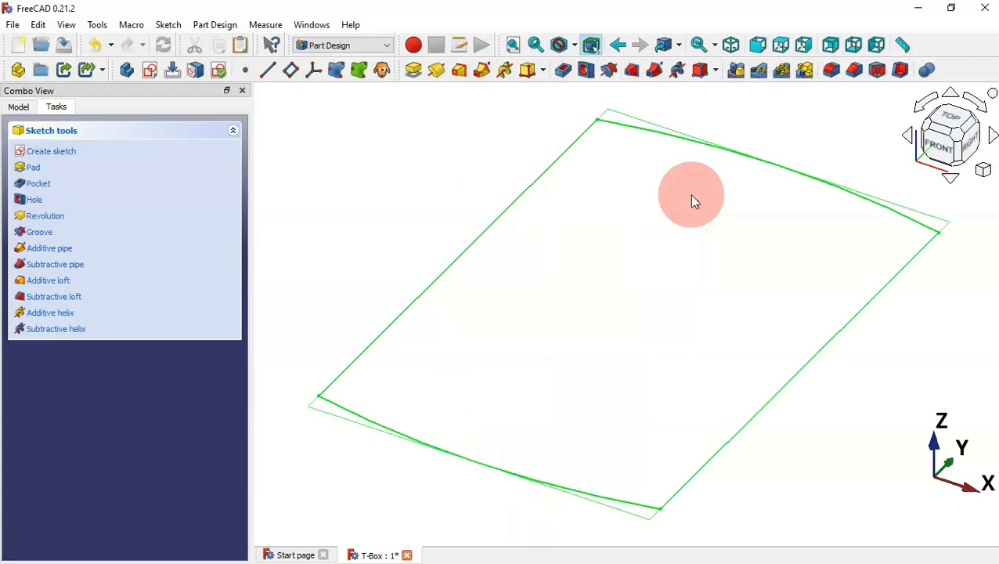
Rename the base sketch in the Box body as Section1
{"action": "scroll", "coordinate": [692, 201], "scroll_direction": "down", "scroll_amount": 3}
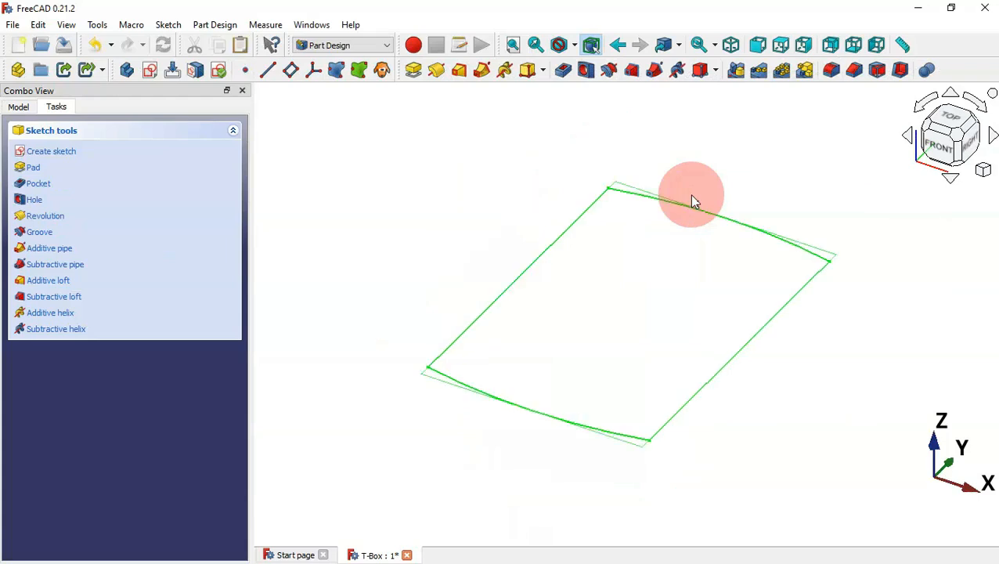
{"action": "left_click", "coordinate": [27, 106]}
{"action": "left_click", "coordinate": [74, 168]}
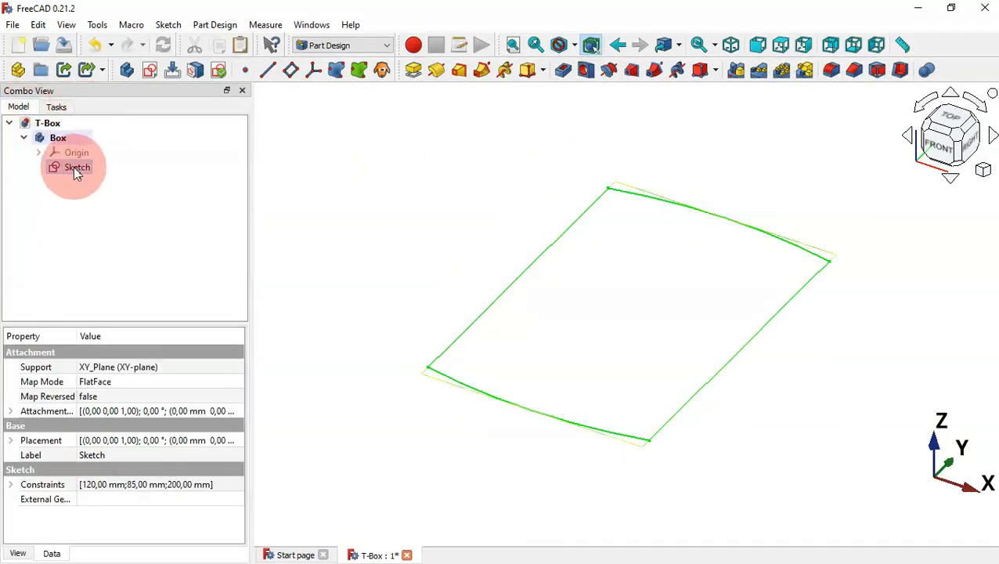
{"action": "key", "text": "F2"}
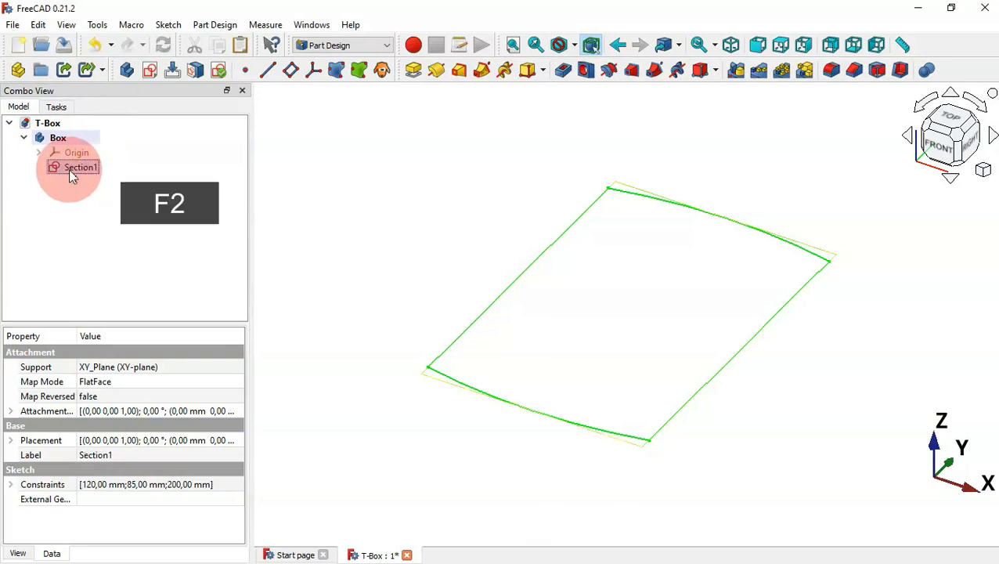
{"action": "left_click", "coordinate": [150, 216]}
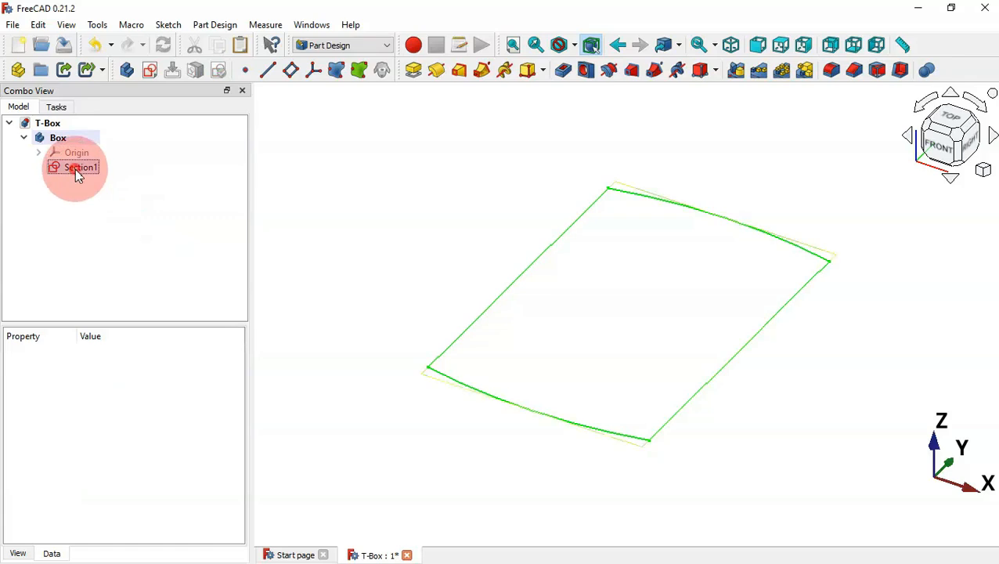
Duplicate the Section1 sketch using only the original selection, without its plane dependency, and move the copy into the Box body
{"action": "left_click", "coordinate": [76, 169]}
{"action": "key", "text": "ctrl+c"}
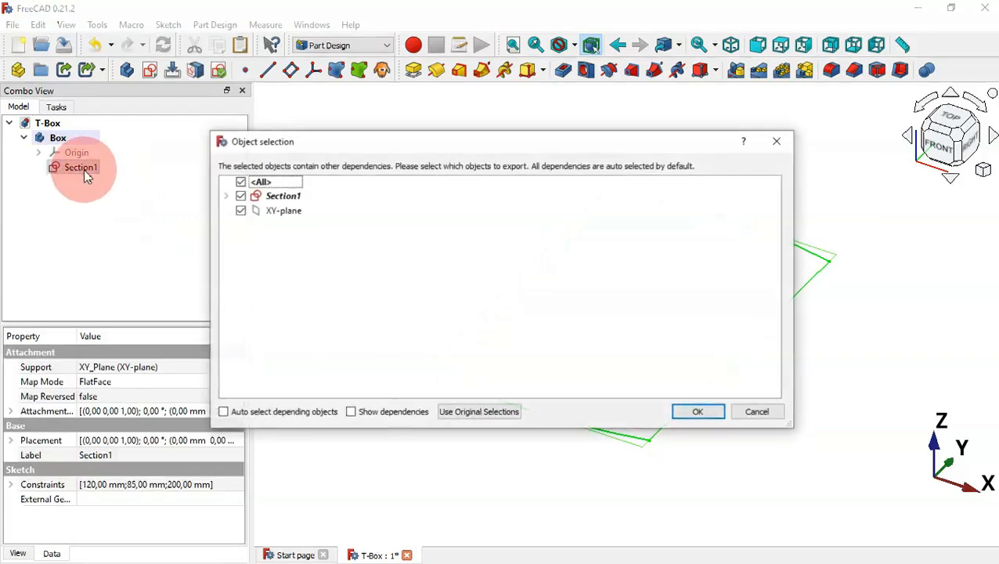
{"action": "left_click", "coordinate": [475, 414]}
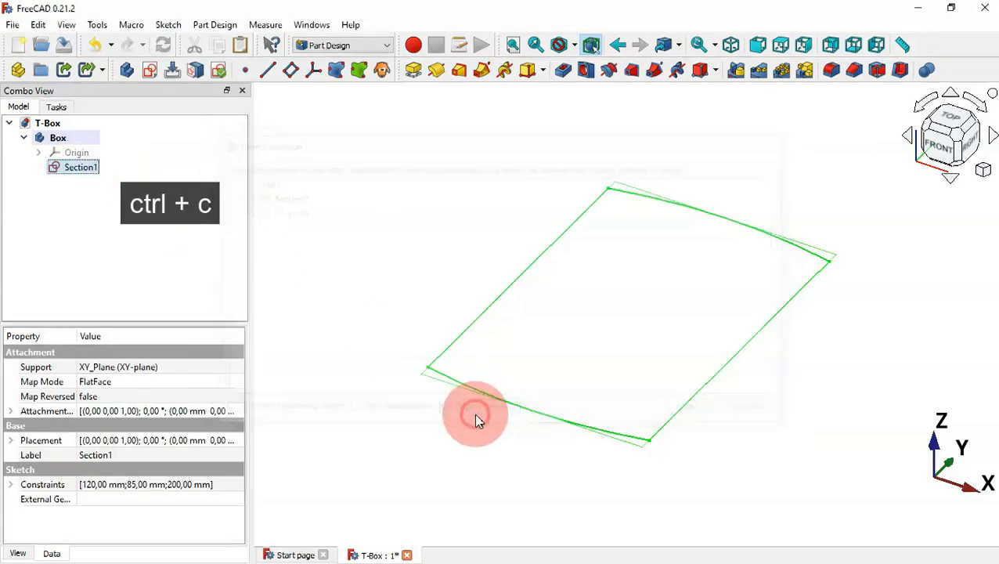
{"action": "left_click", "coordinate": [167, 256]}
{"action": "key", "text": "ctrl+v"}
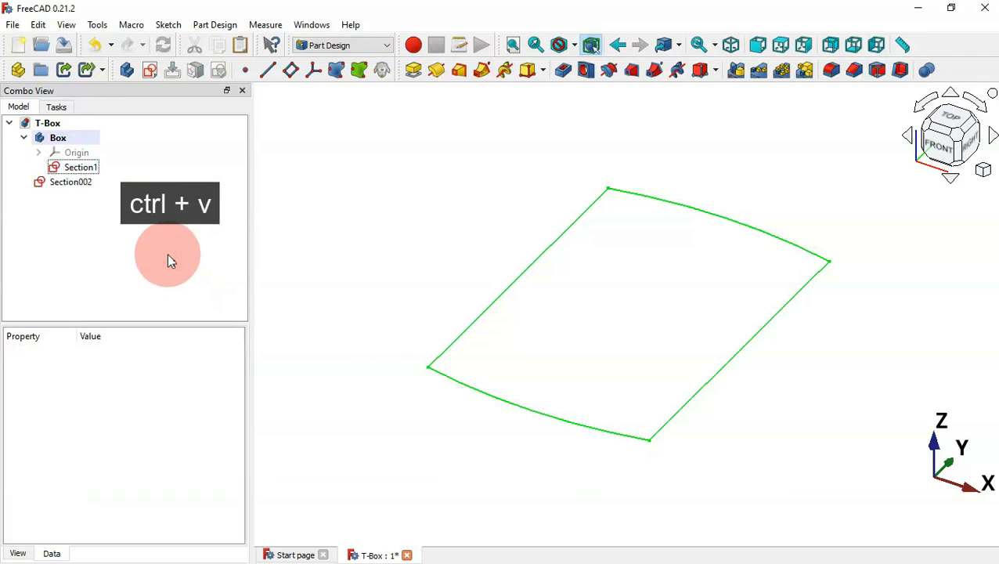
{"action": "left_click", "coordinate": [72, 185]}
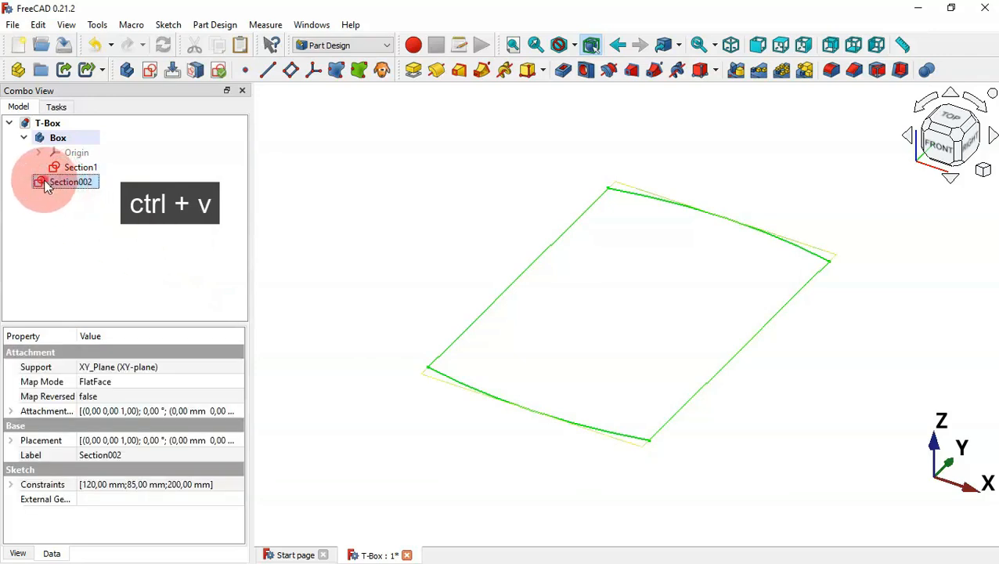
{"action": "left_click_drag", "start_coordinate": [46, 180], "coordinate": [89, 139]}
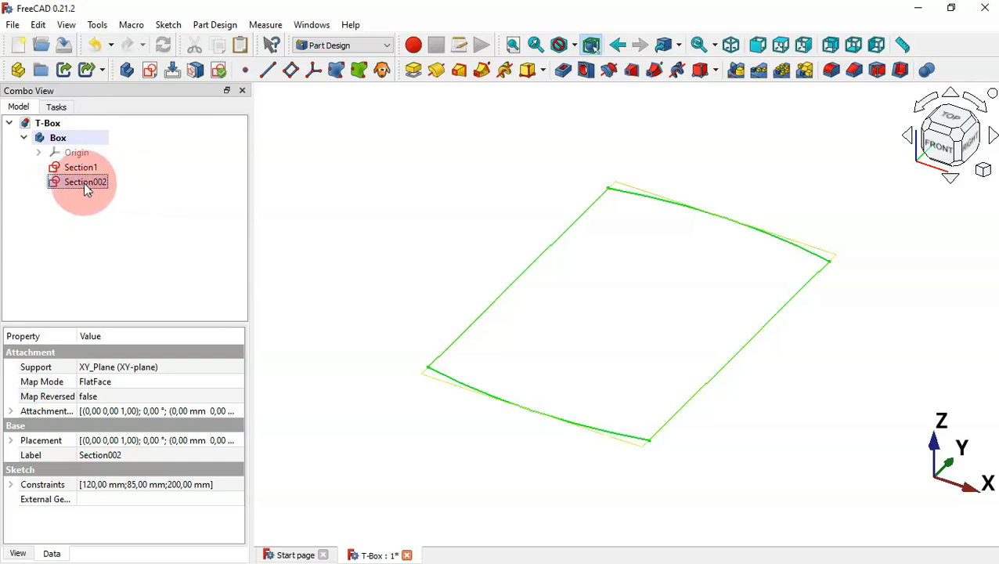
Set the copied section sketch's attachment offset to 150 mm in Z
{"action": "left_click", "coordinate": [10, 413]}
{"action": "left_click", "coordinate": [26, 456]}
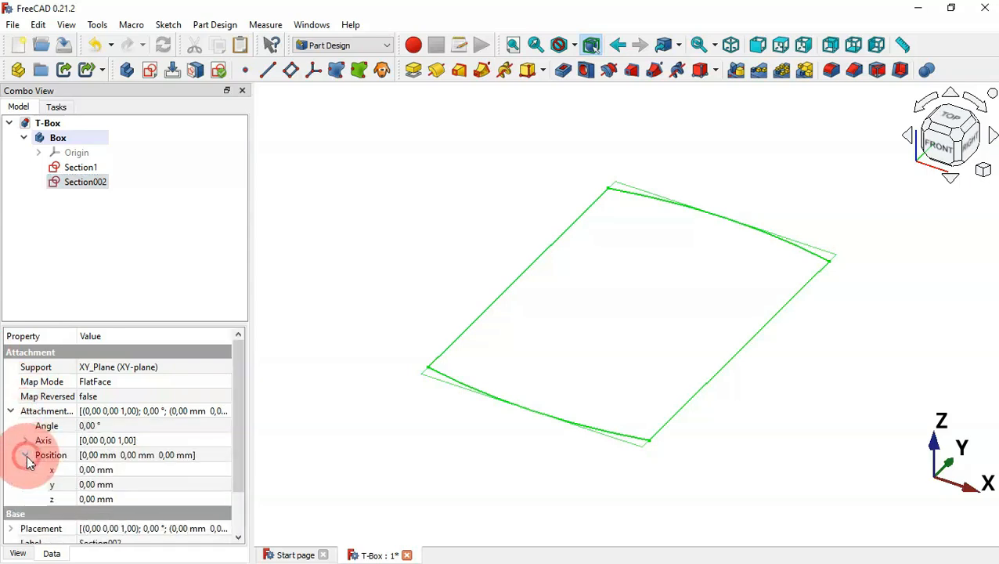
{"action": "left_click", "coordinate": [129, 498]}
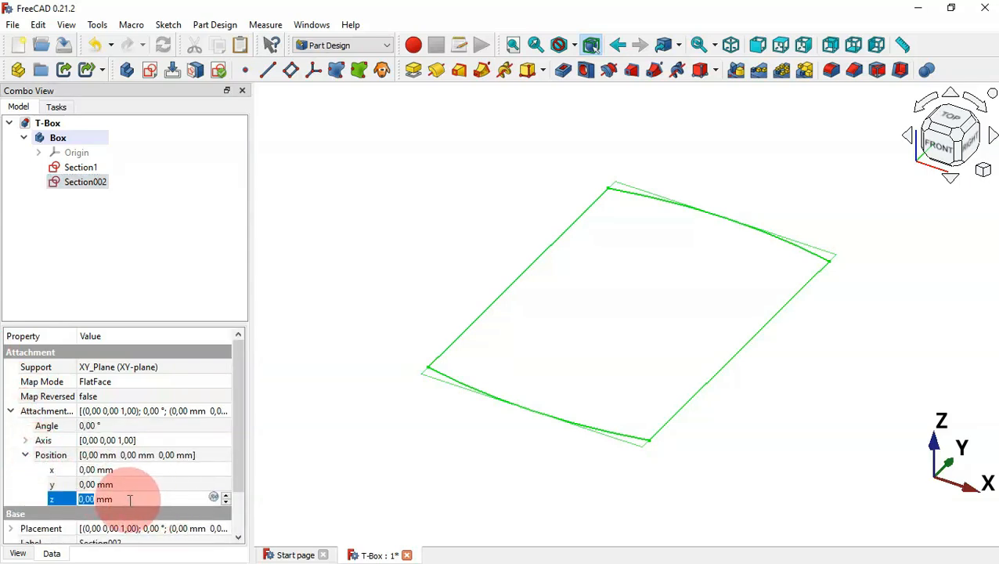
{"action": "type", "text": "150"}
{"action": "key", "text": "Return"}
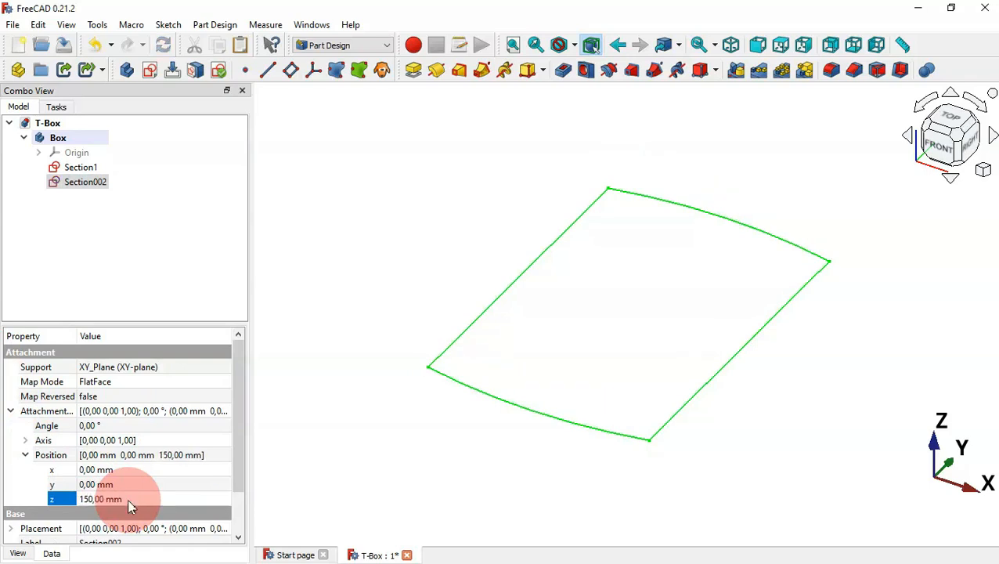
{"action": "left_click", "coordinate": [407, 467]}
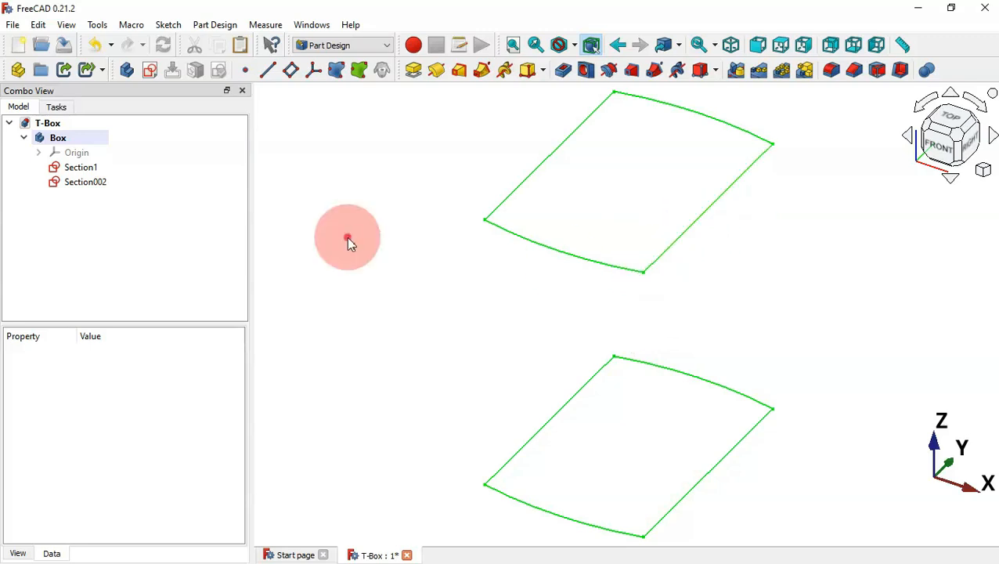
Set the width of the raised section sketch's profile to 60 mm and close the sketch
{"action": "double_click", "coordinate": [89, 185]}
{"action": "double_click", "coordinate": [611, 123]}
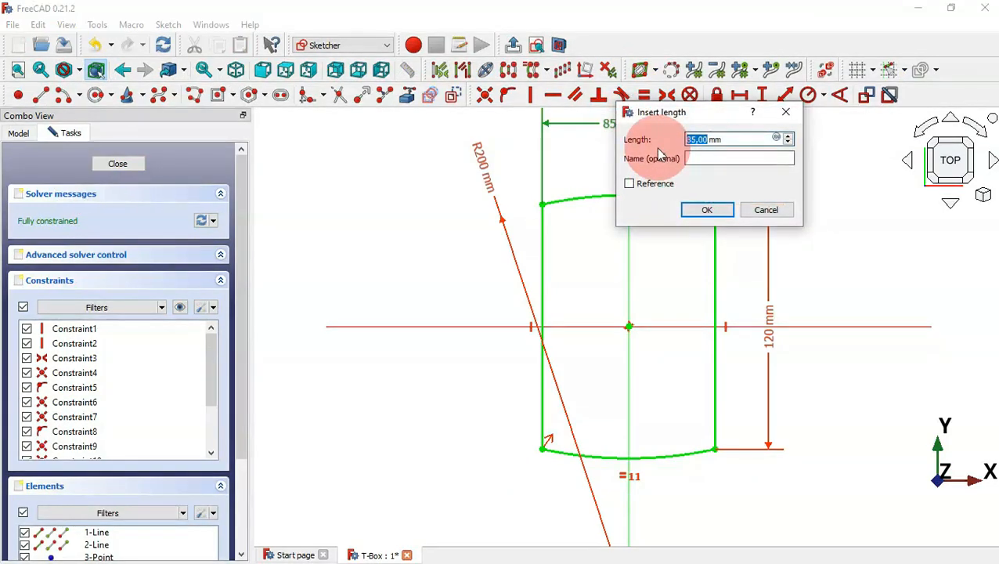
{"action": "key", "text": "Return"}
{"action": "left_click", "coordinate": [745, 213]}
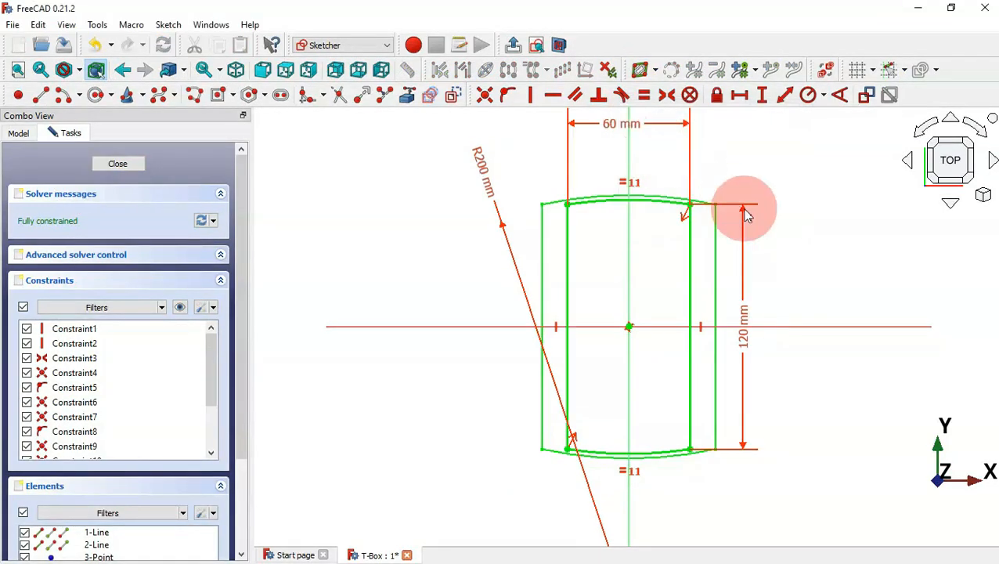
{"action": "key", "text": "Escape"}
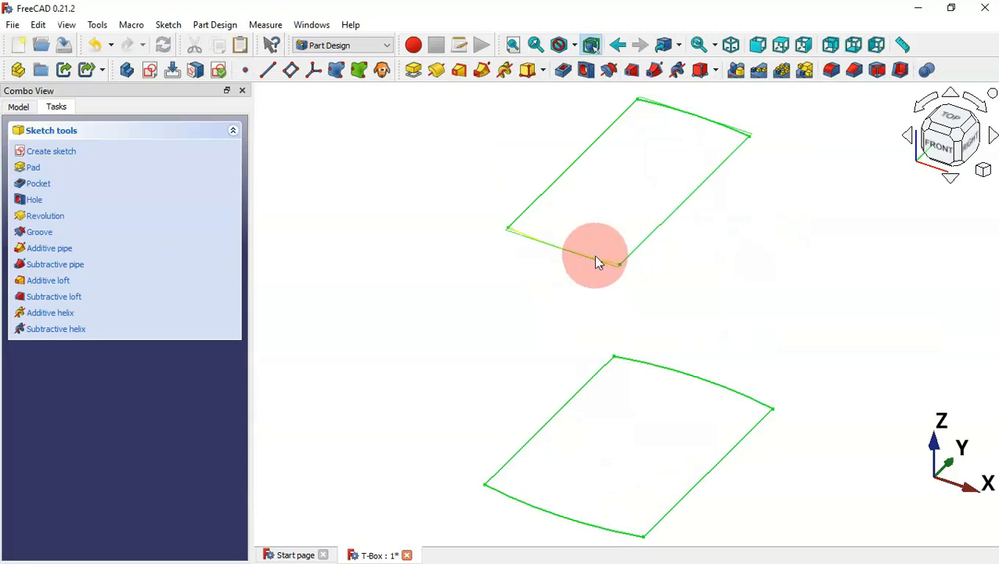
Create an additive loft with Section1 as the profile and the raised 60 mm wide sketch as the added section
{"action": "middle_click_drag", "start_coordinate": [767, 227], "coordinate": [710, 291]}
{"action": "key", "text": "0"}
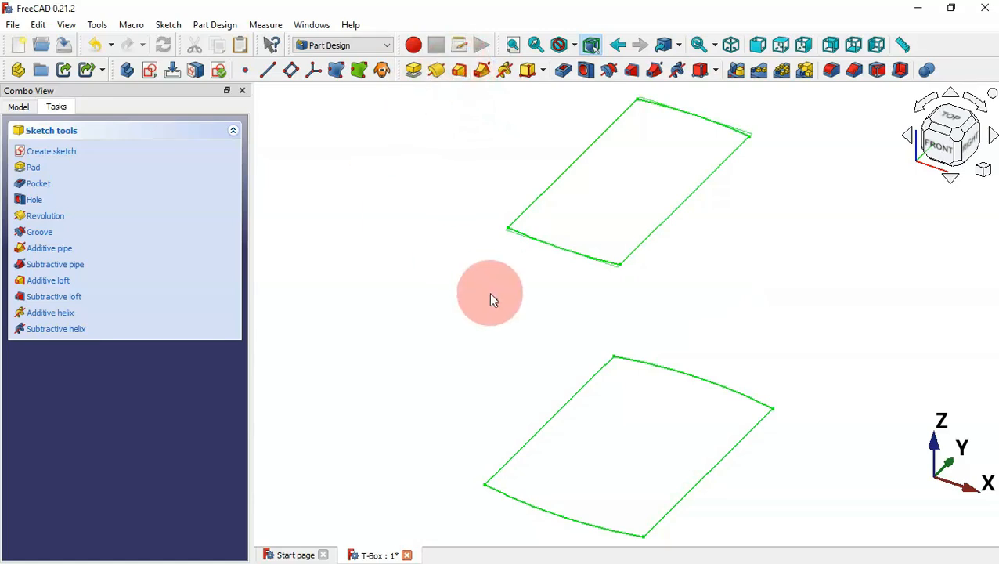
{"action": "left_click", "coordinate": [572, 392]}
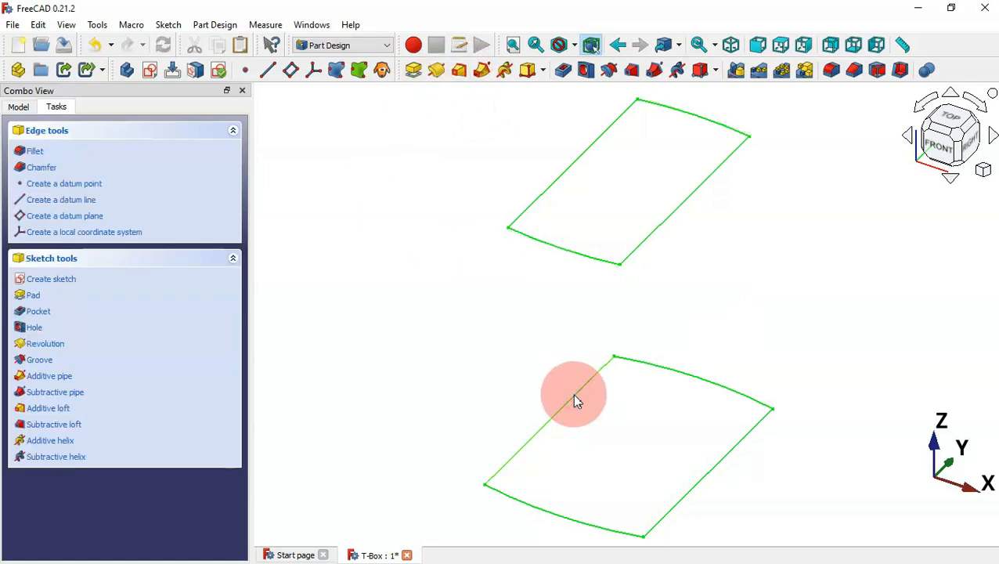
{"action": "left_click", "coordinate": [461, 68]}
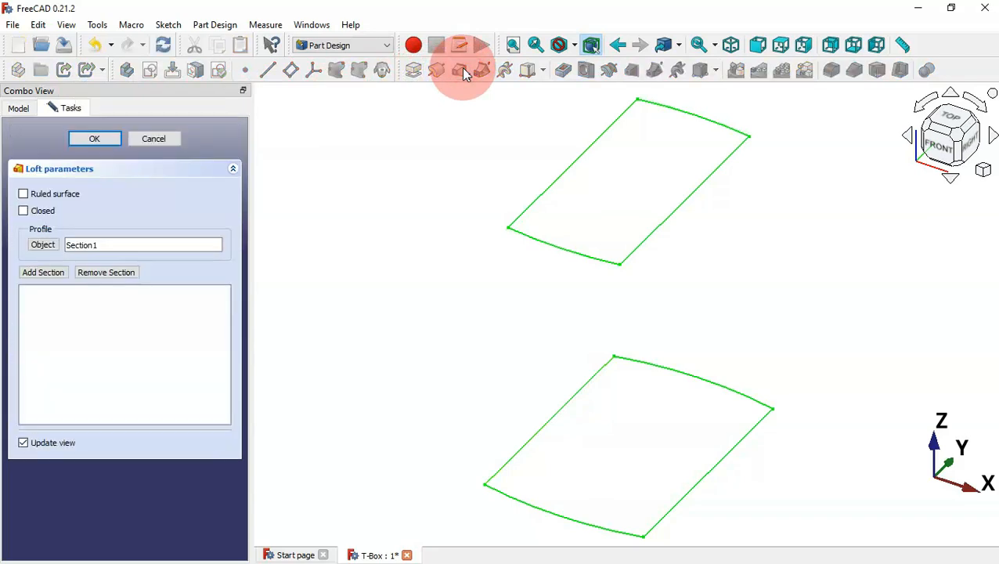
{"action": "left_click", "coordinate": [45, 273]}
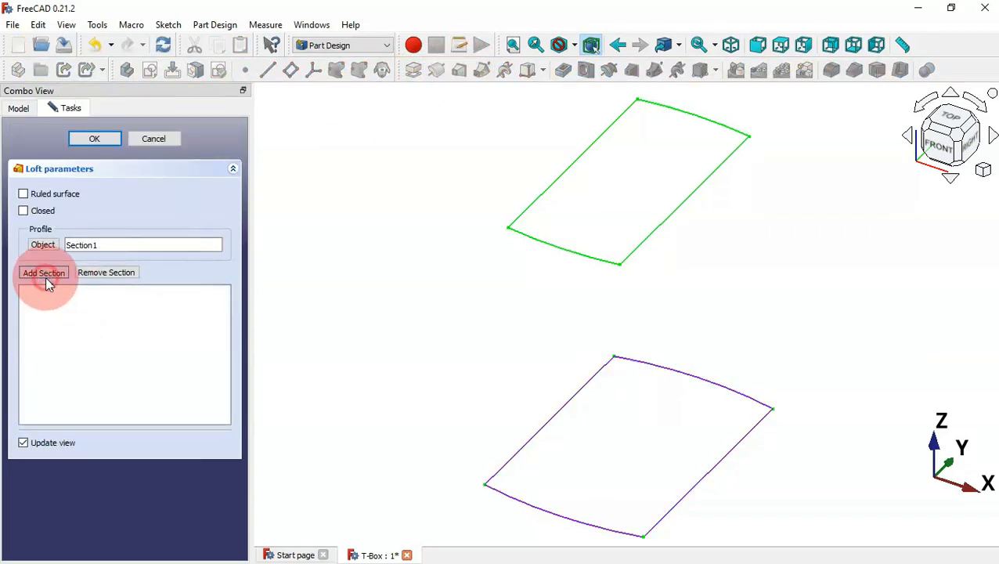
{"action": "left_click", "coordinate": [610, 265]}
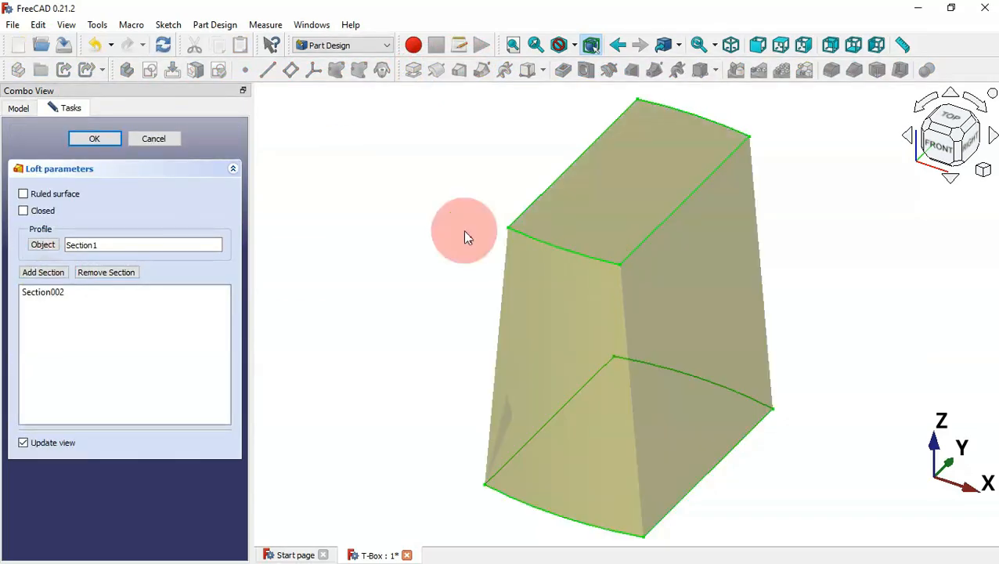
{"action": "left_click", "coordinate": [108, 144]}
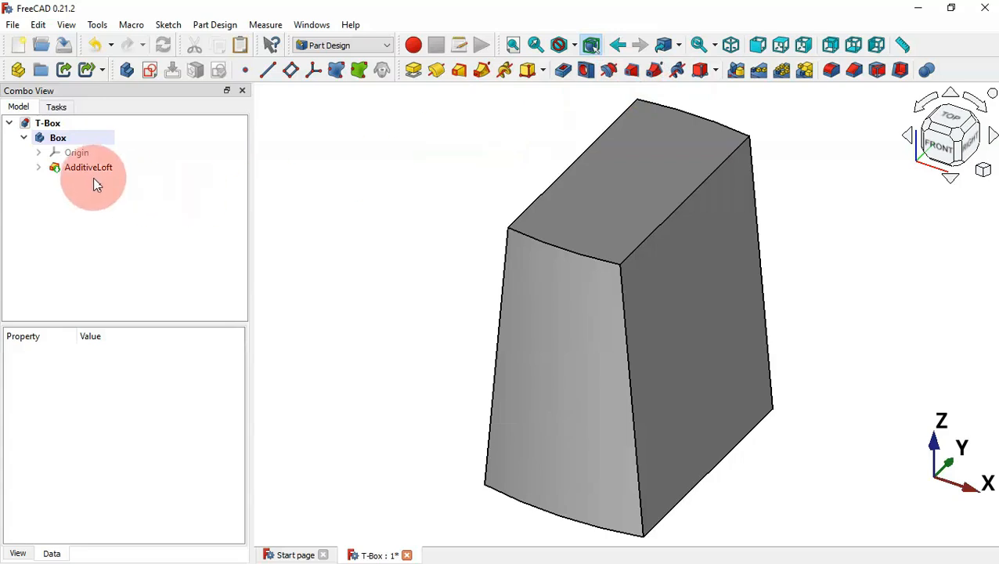
Duplicate both of the loft's section sketches without their plane dependency and place the copies, made visible, in the Box body
{"action": "left_click", "coordinate": [38, 168]}
{"action": "left_click_drag", "start_coordinate": [81, 218], "coordinate": [108, 187]}
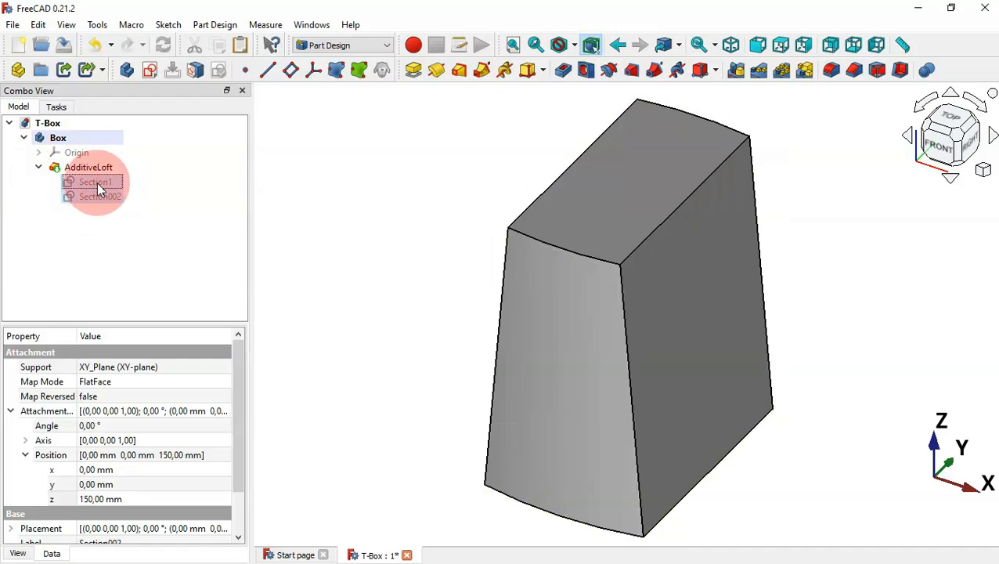
{"action": "key", "text": "ctrl+c"}
{"action": "left_click", "coordinate": [484, 412]}
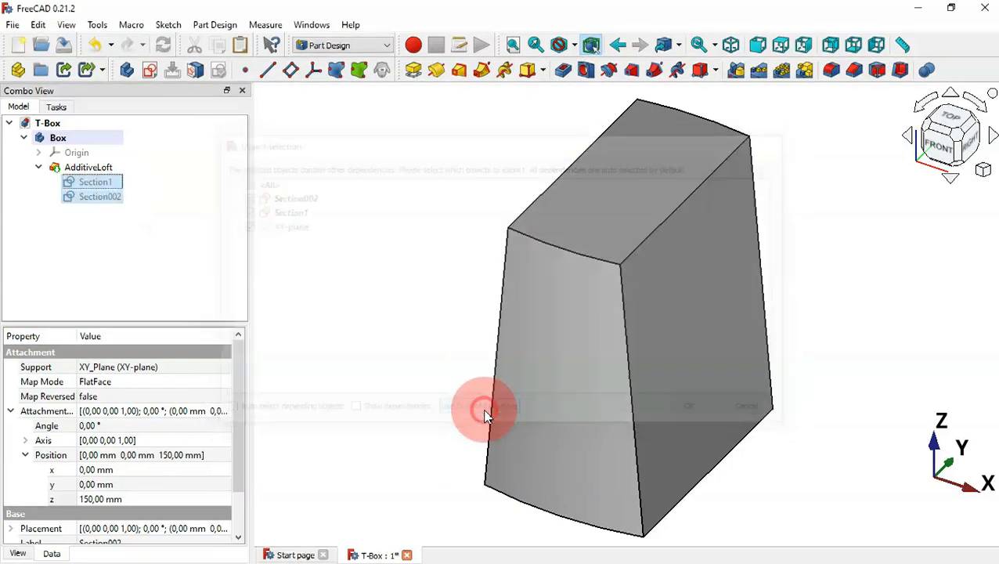
{"action": "left_click", "coordinate": [112, 213]}
{"action": "key", "text": "ctrl+v"}
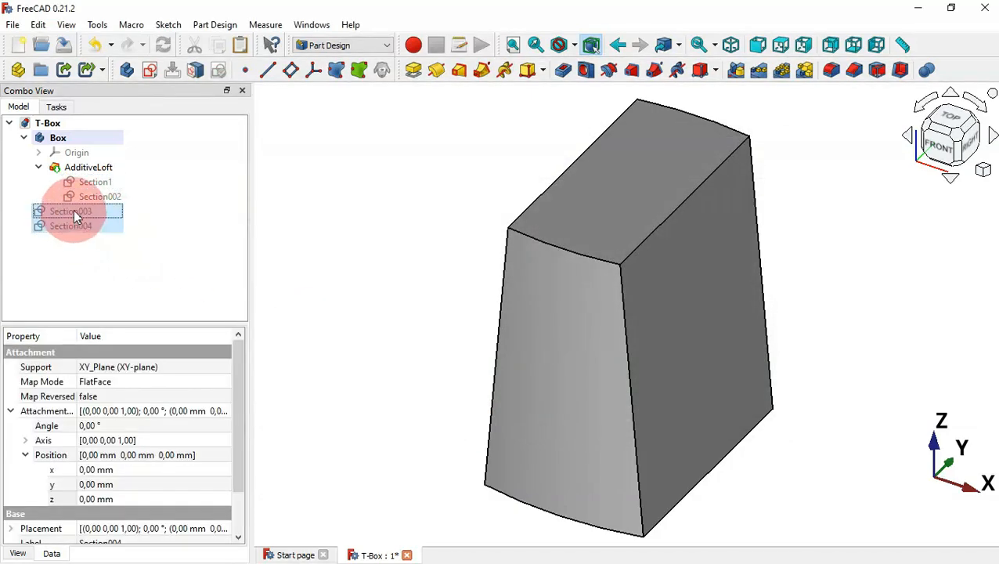
{"action": "key", "text": "space"}
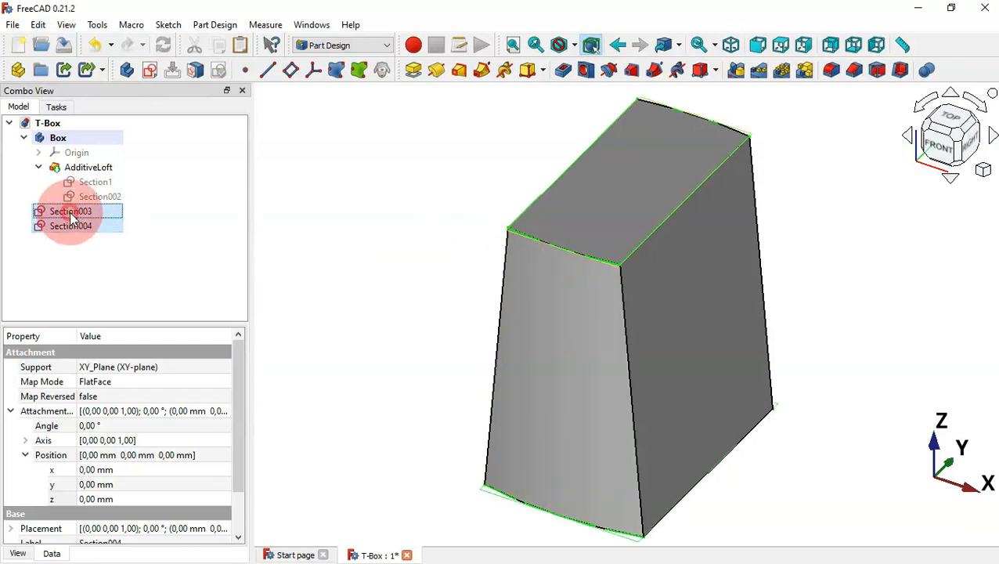
{"action": "left_click_drag", "start_coordinate": [67, 219], "coordinate": [122, 136]}
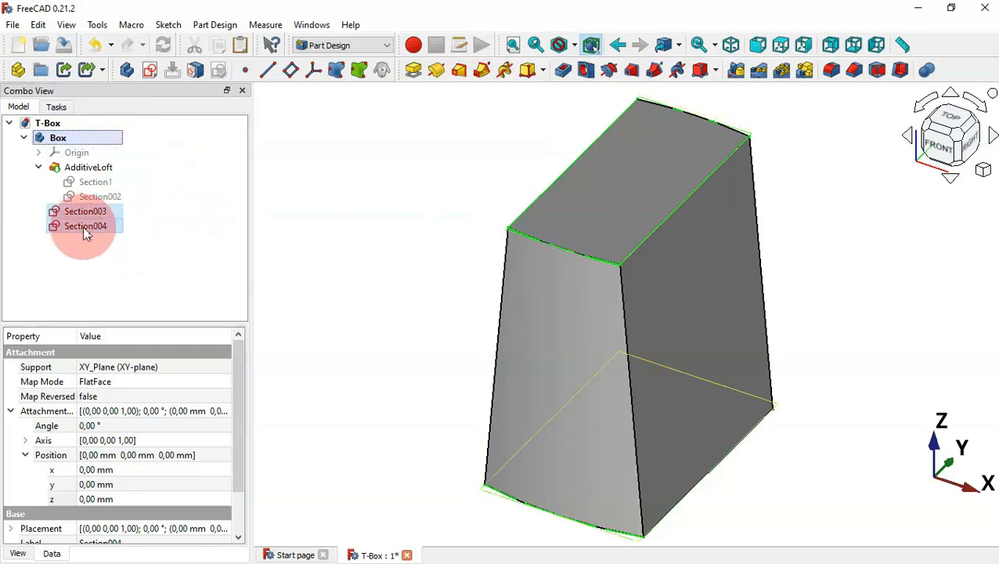
Open the base section copy Section004 for editing and set its profile length in Y to 119 mm
{"action": "left_click", "coordinate": [95, 241]}
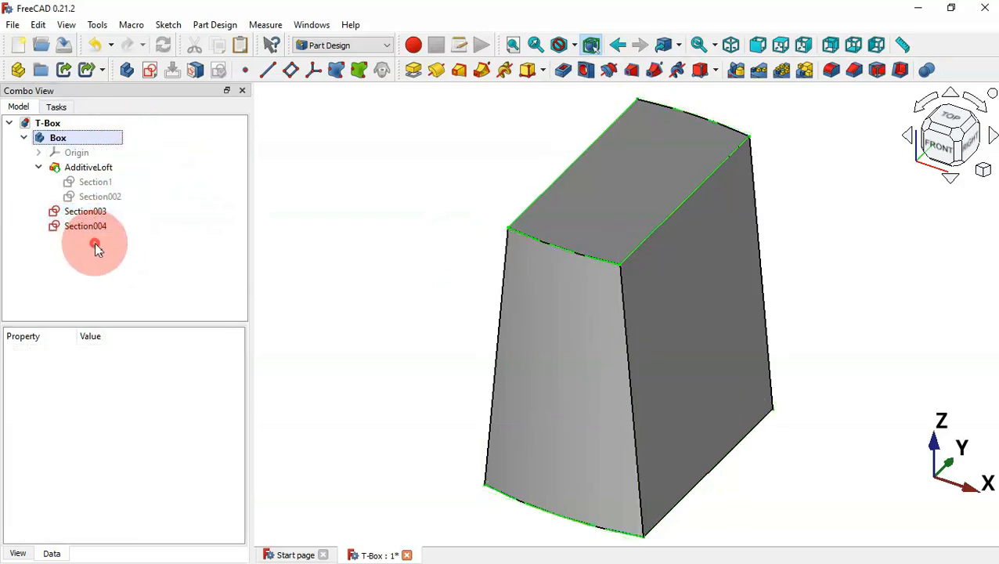
{"action": "left_click", "coordinate": [38, 167]}
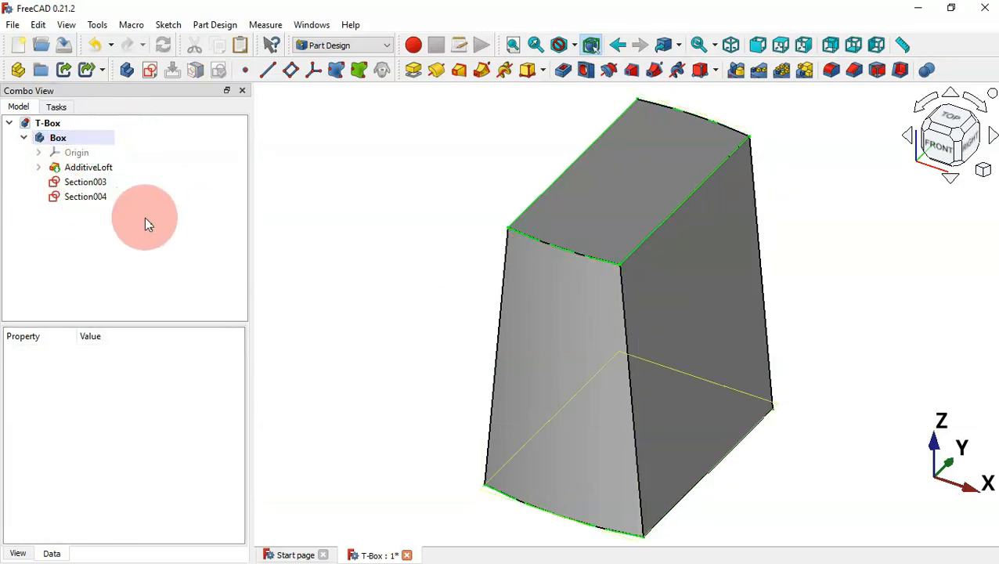
{"action": "left_click", "coordinate": [89, 197]}
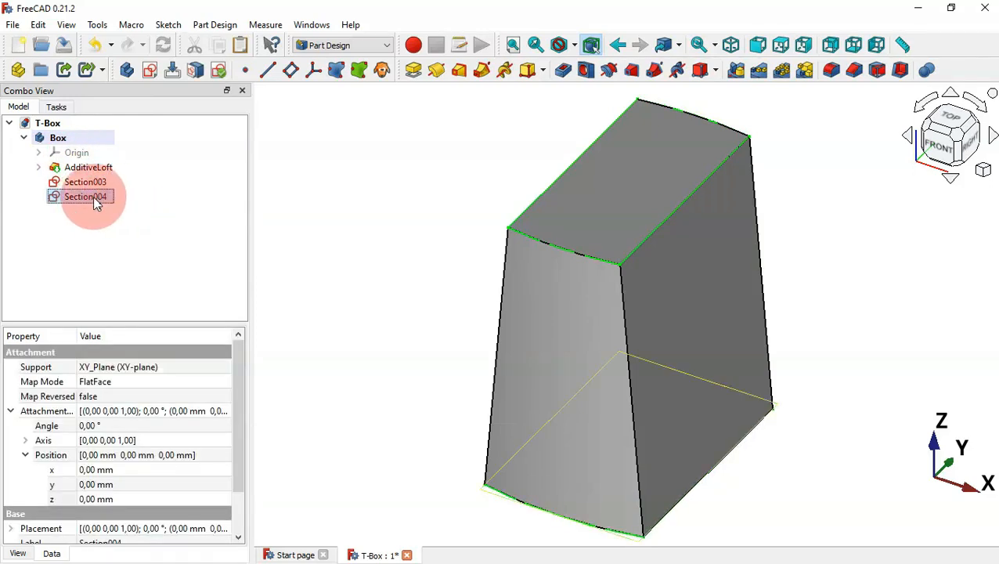
{"action": "double_click", "coordinate": [93, 196]}
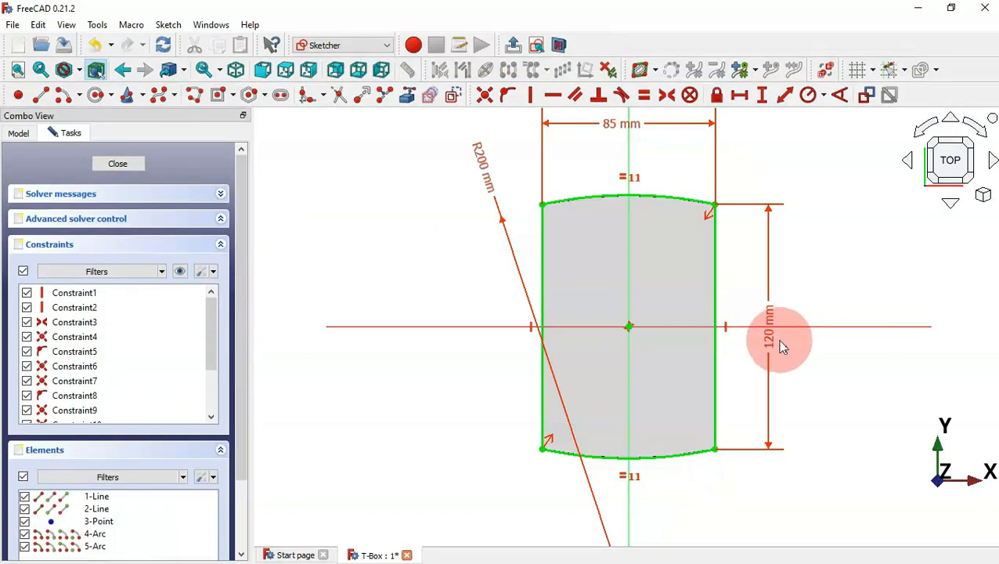
{"action": "double_click", "coordinate": [769, 340]}
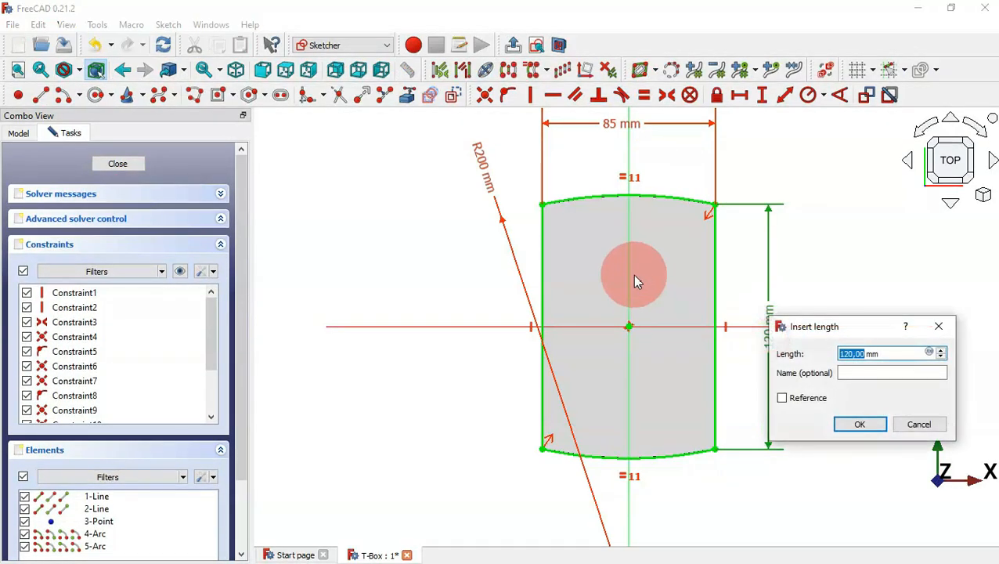
{"action": "type", "text": "119"}
{"action": "key", "text": "Return"}
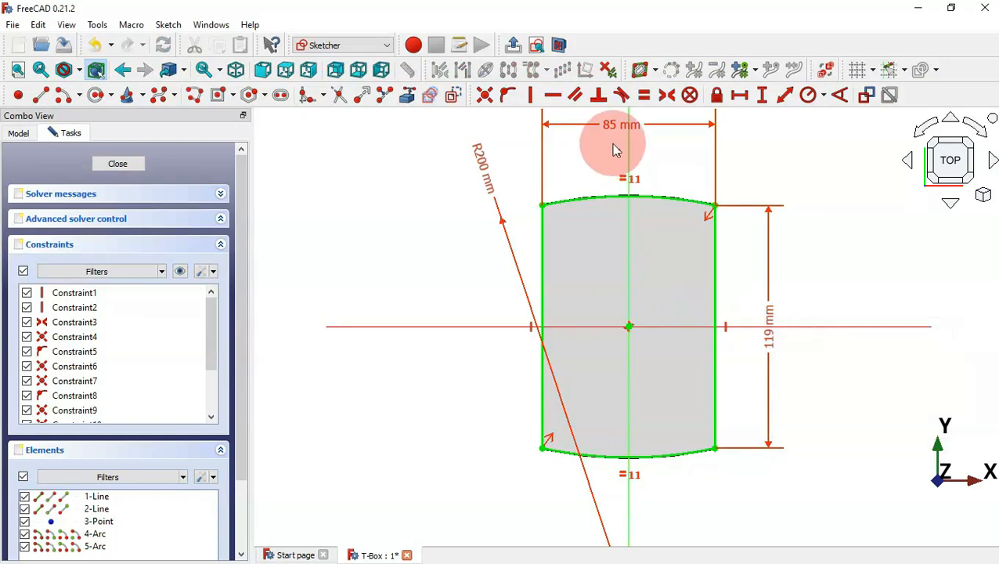
Set the width of the Section004 profile to 84 mm and close the sketch
{"action": "double_click", "coordinate": [608, 125]}
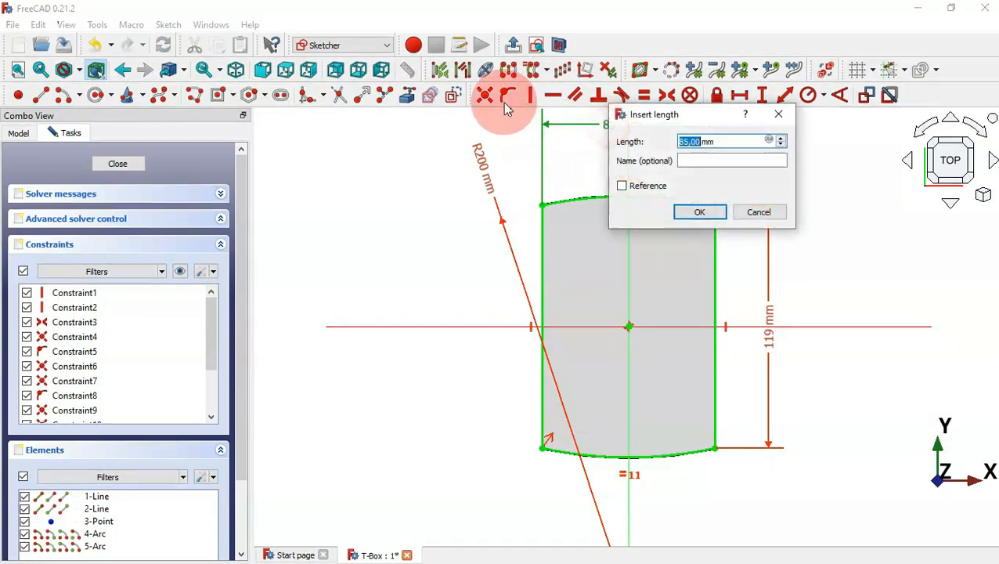
{"action": "type", "text": "84"}
{"action": "key", "text": "Return"}
{"action": "left_click", "coordinate": [593, 197]}
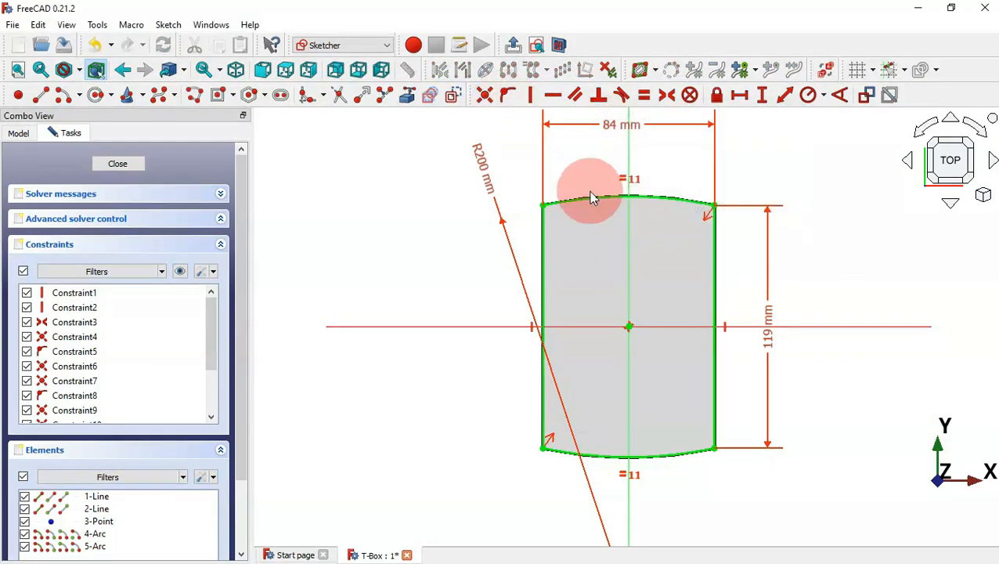
{"action": "left_click", "coordinate": [118, 162]}
{"action": "left_click", "coordinate": [26, 107]}
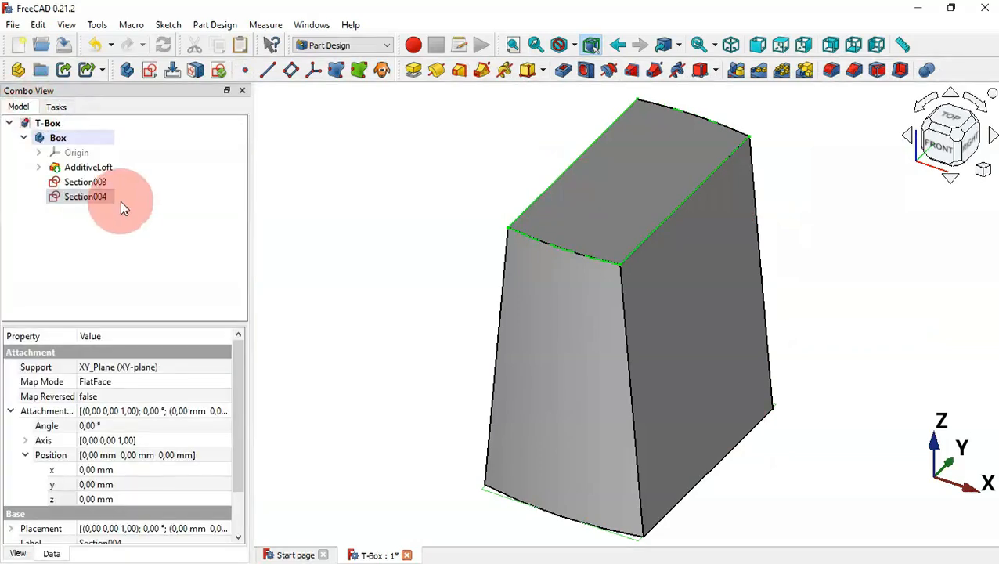
Set the raised section copy Section003 to 119 mm long and 59 mm wide, and close the sketch
{"action": "double_click", "coordinate": [85, 182]}
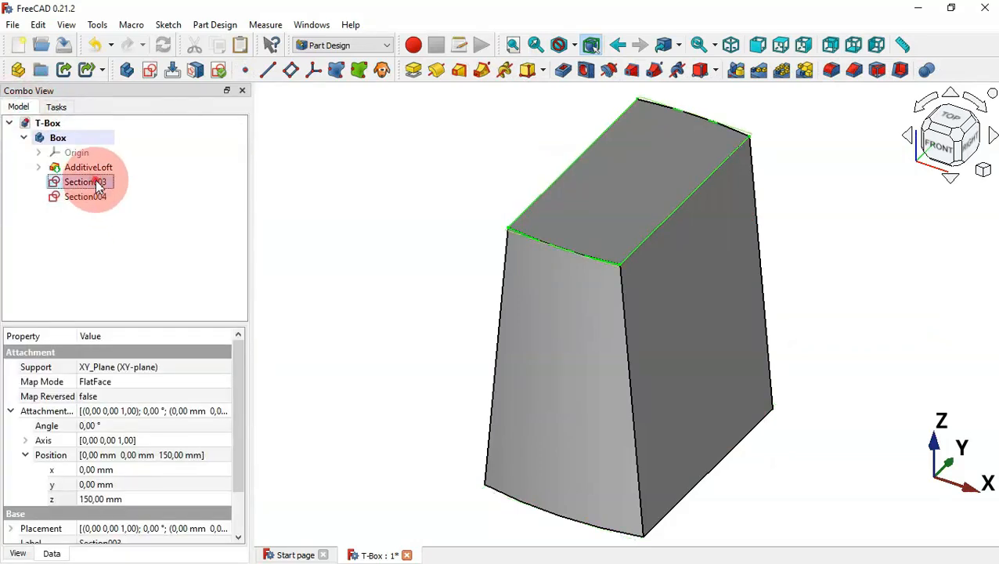
{"action": "double_click", "coordinate": [747, 344]}
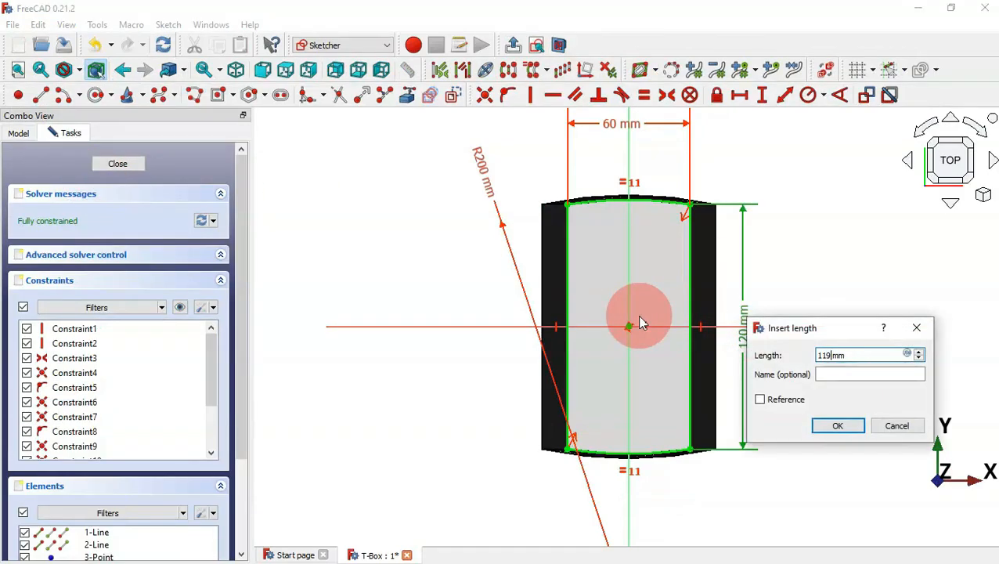
{"action": "key", "text": "Return"}
{"action": "left_click", "coordinate": [619, 127]}
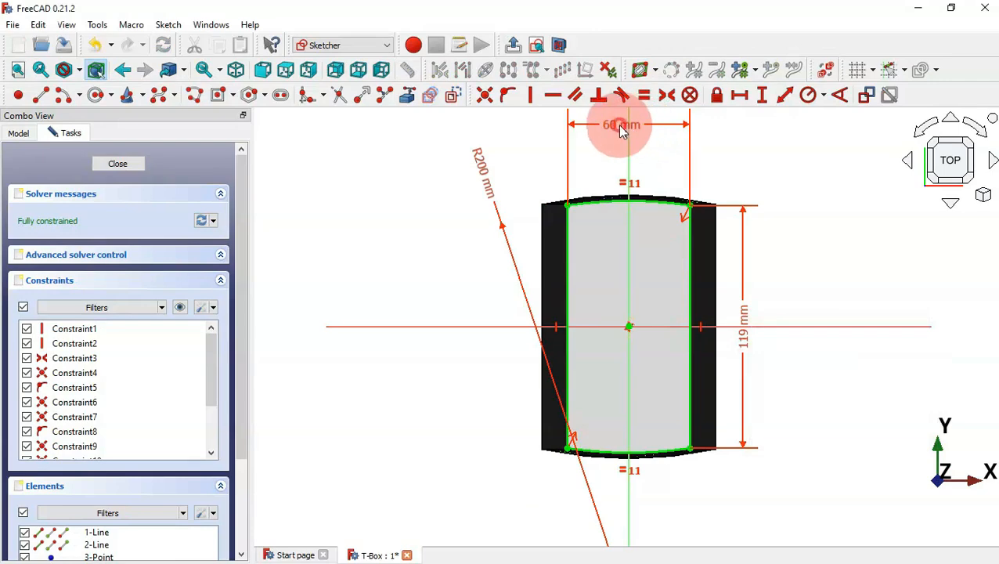
{"action": "double_click", "coordinate": [618, 127]}
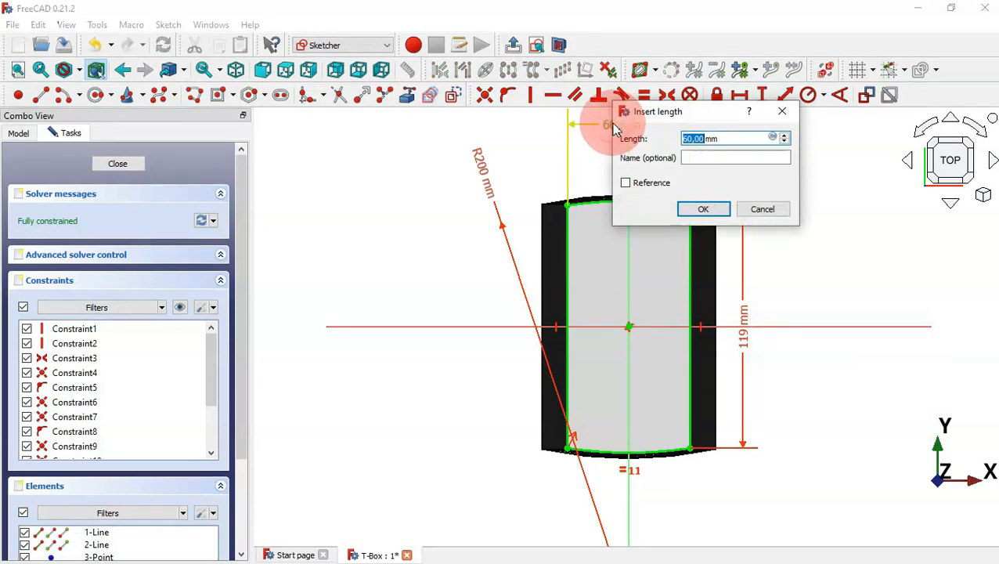
{"action": "type", "text": "59"}
{"action": "key", "text": "Return"}
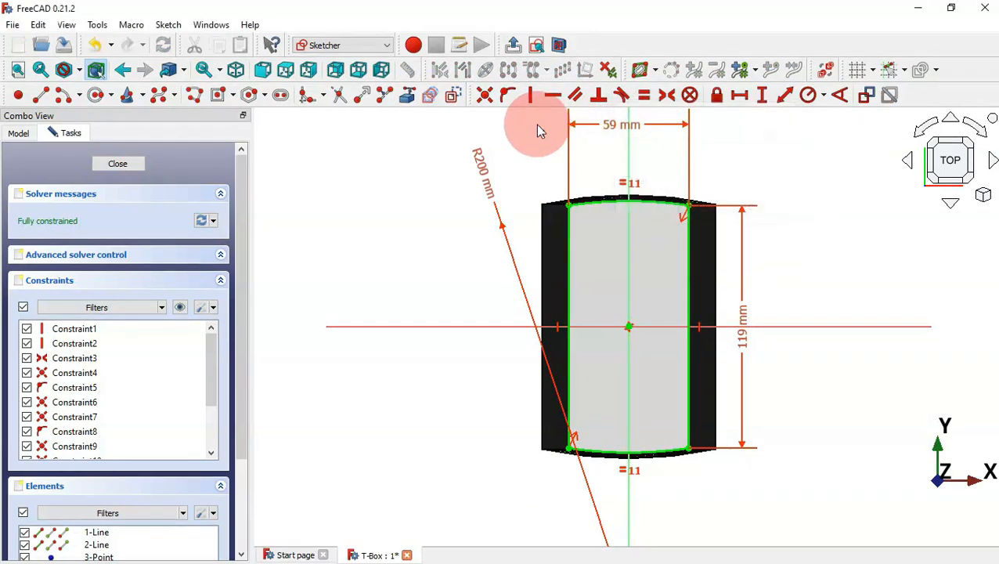
{"action": "key", "text": "Escape"}
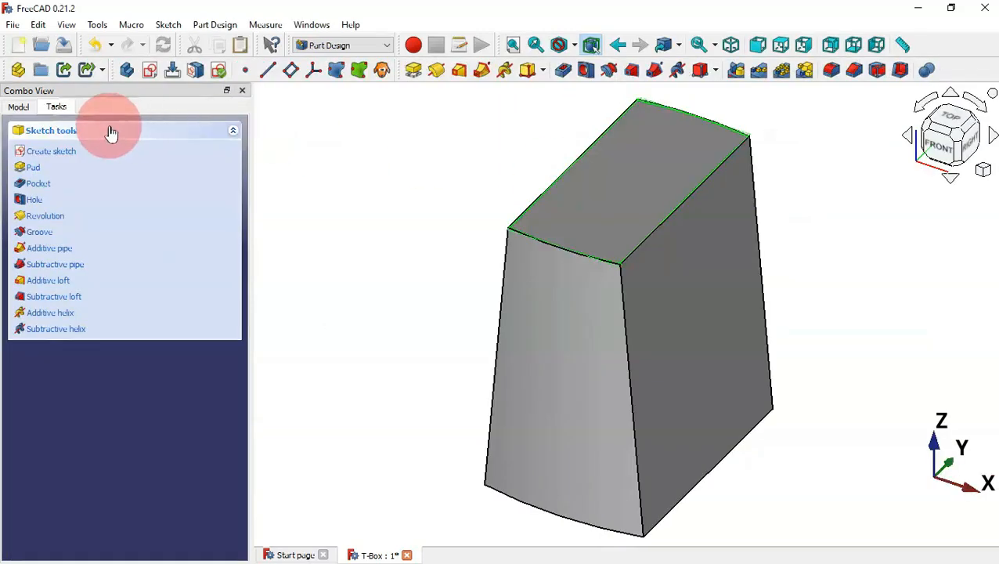
{"action": "left_click", "coordinate": [20, 106]}
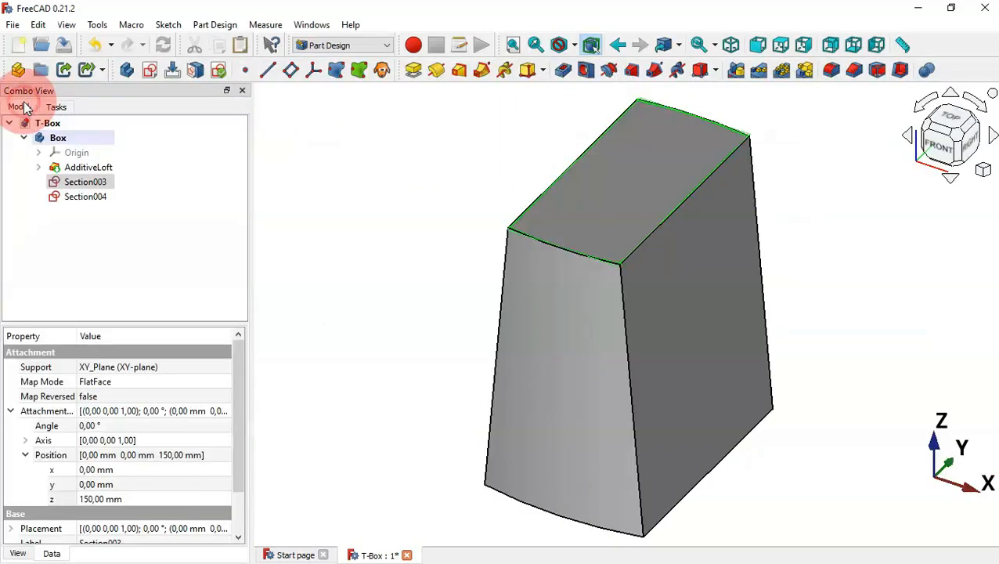
Hollow the box with a subtractive loft using Section004 as the profile and Section003 as the added section
{"action": "left_click", "coordinate": [86, 197]}
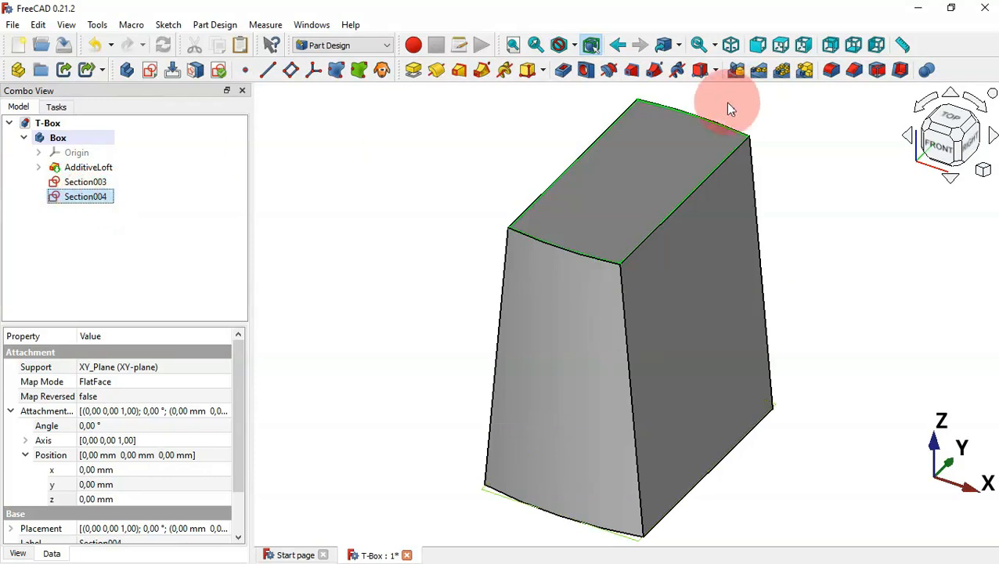
{"action": "left_click", "coordinate": [631, 72]}
{"action": "left_click", "coordinate": [44, 274]}
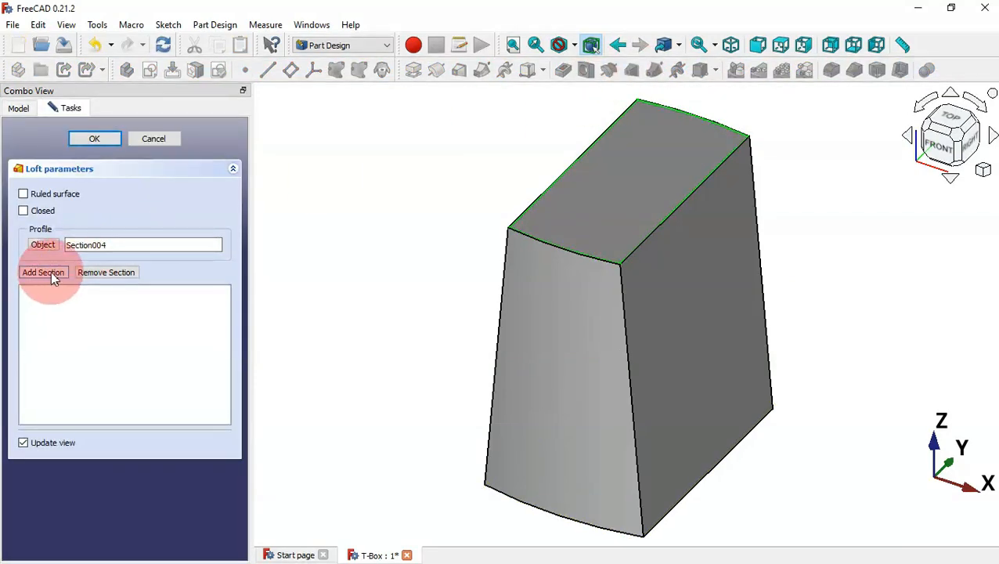
{"action": "left_click", "coordinate": [550, 192]}
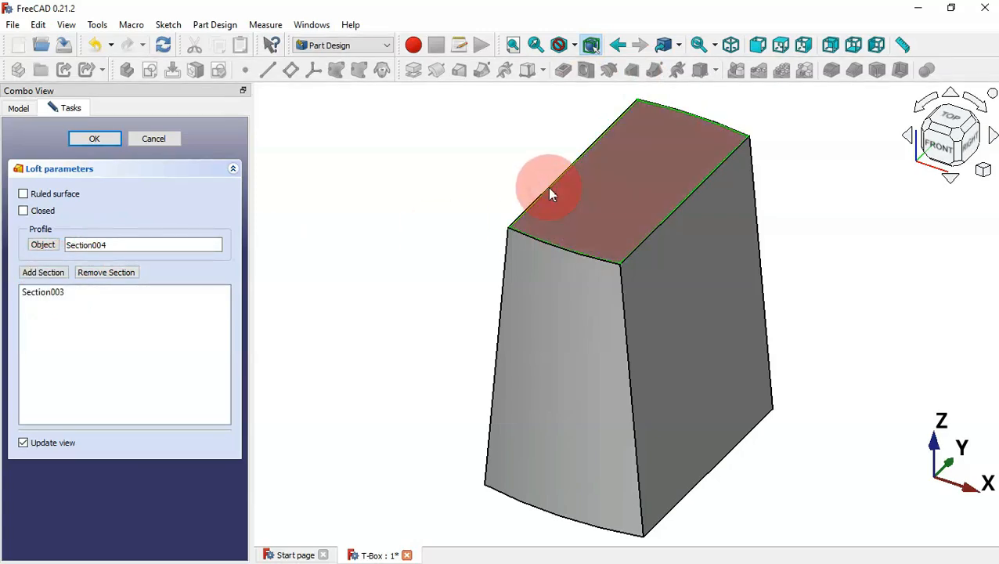
{"action": "left_click", "coordinate": [86, 140]}
Fillet the four inner corner edges of the hollowed box with a 4.5 mm radius
{"action": "left_click_drag", "start_coordinate": [693, 135], "coordinate": [802, 325]}
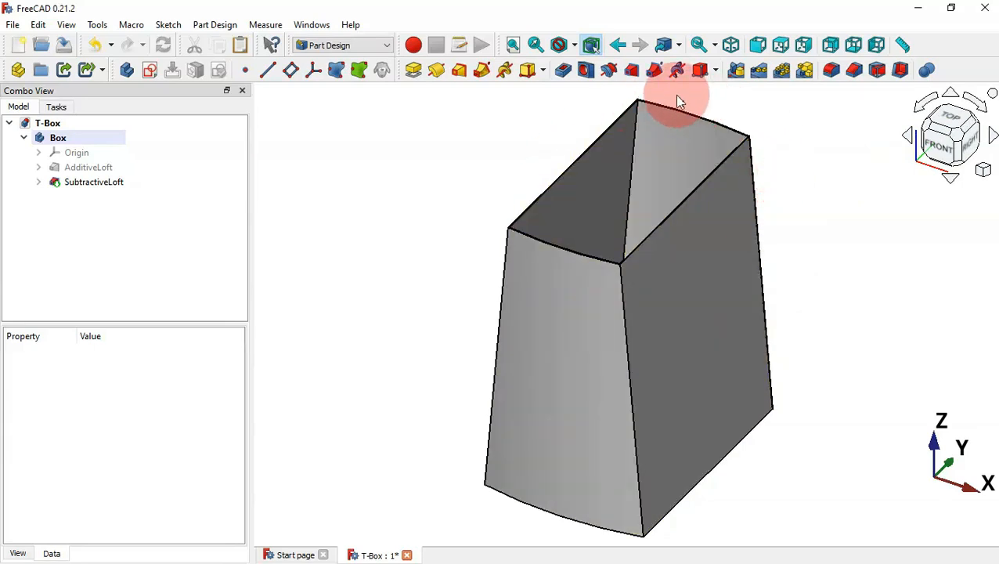
{"action": "scroll", "coordinate": [674, 95], "scroll_direction": "up", "scroll_amount": 5}
{"action": "left_click", "coordinate": [502, 238]}
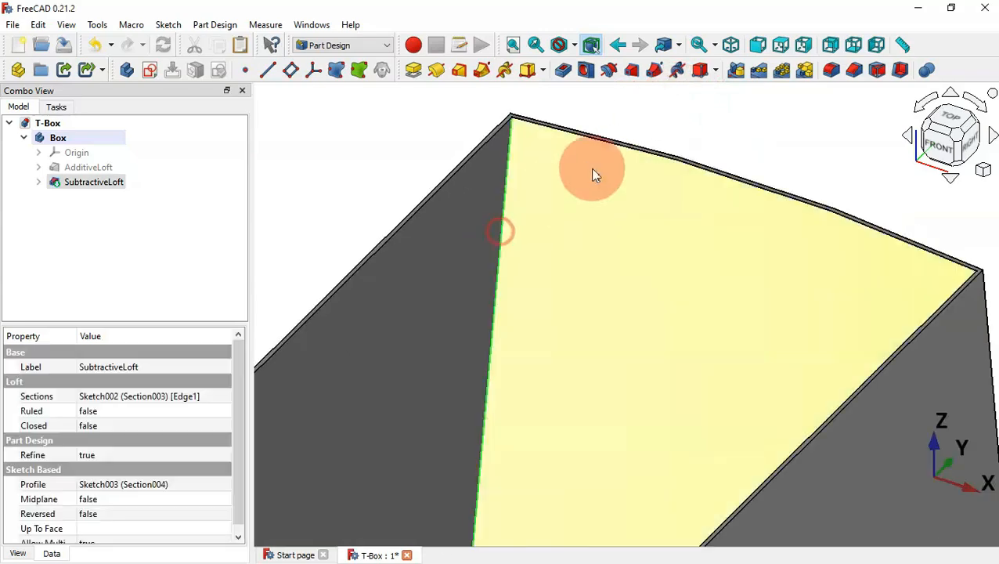
{"action": "scroll", "coordinate": [643, 150], "scroll_direction": "down", "scroll_amount": 4}
{"action": "middle_click_drag", "start_coordinate": [810, 248], "coordinate": [669, 290]}
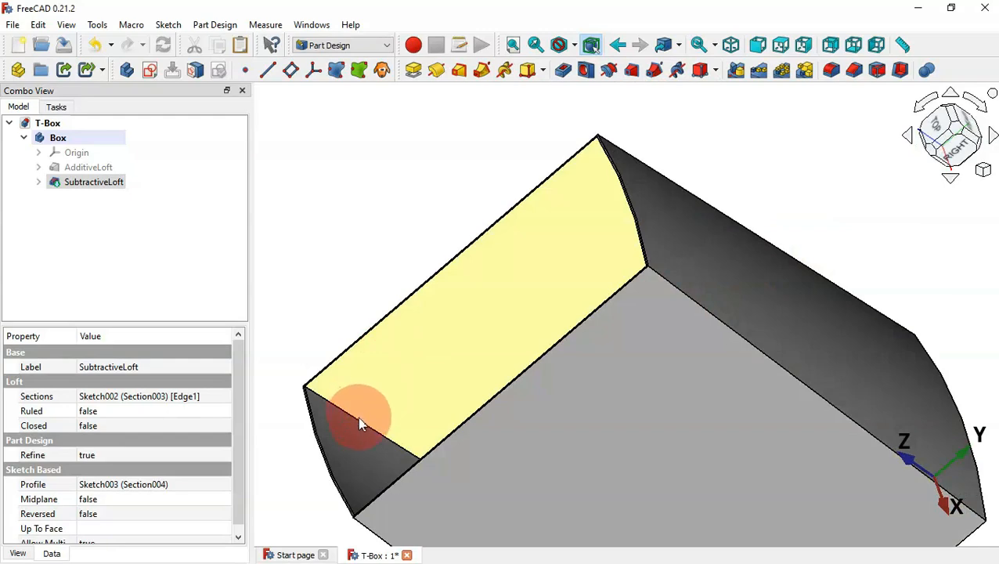
{"action": "left_click", "coordinate": [358, 417]}
{"action": "middle_click_drag", "start_coordinate": [765, 222], "coordinate": [753, 339]}
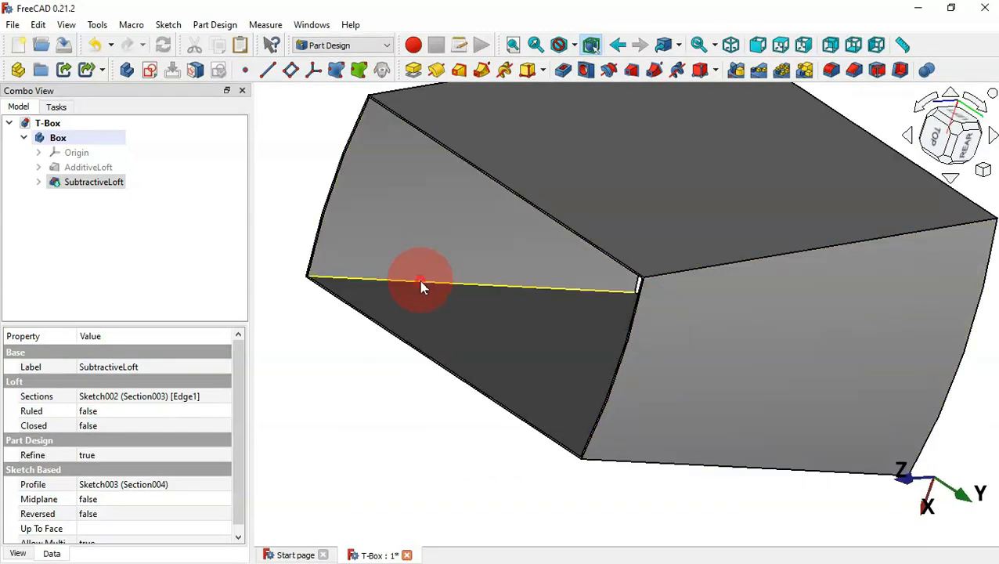
{"action": "left_click", "coordinate": [420, 284]}
{"action": "middle_click_drag", "start_coordinate": [658, 214], "coordinate": [751, 336]}
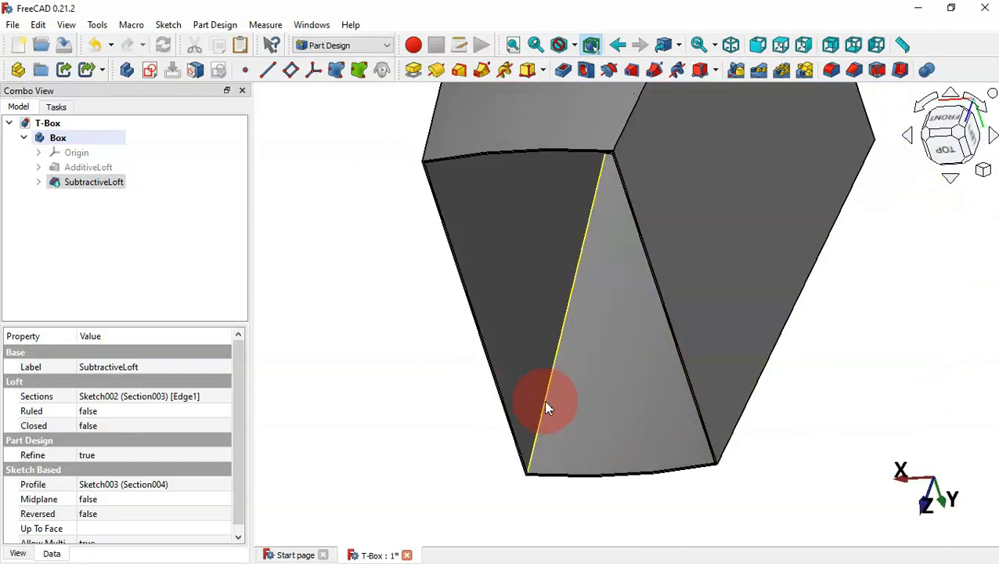
{"action": "left_click", "coordinate": [548, 405]}
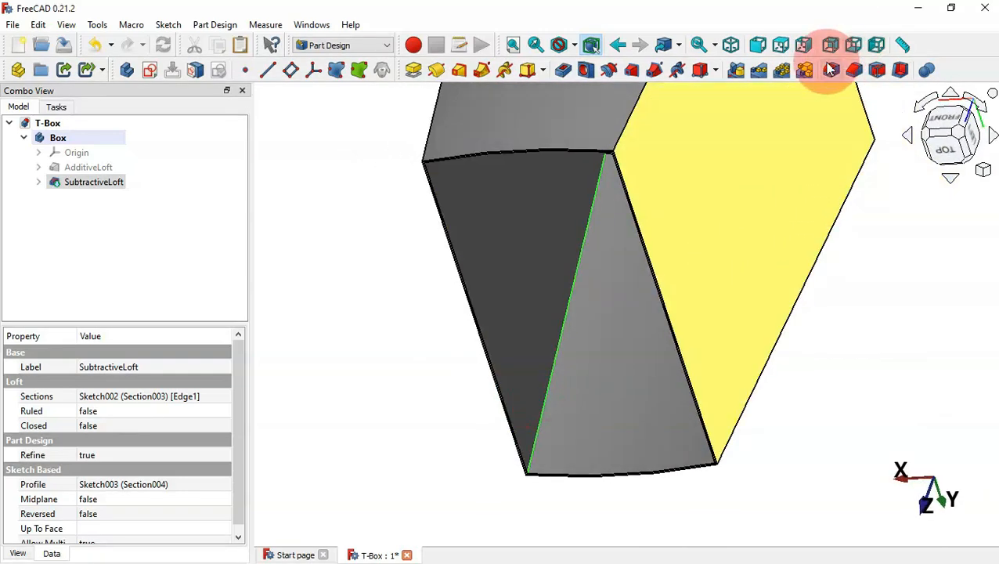
{"action": "left_click", "coordinate": [831, 69]}
{"action": "left_click", "coordinate": [202, 332]}
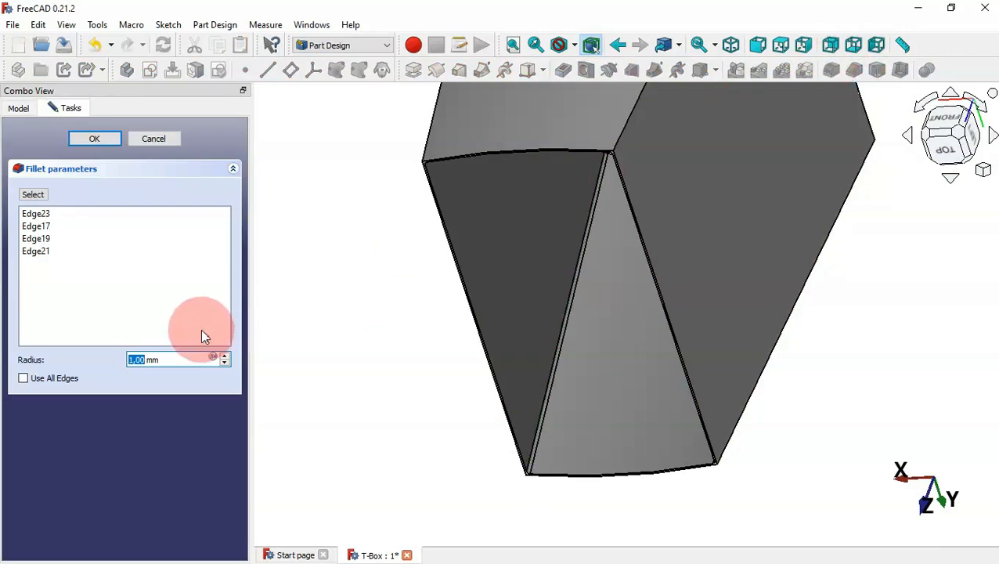
{"action": "type", "text": "4.5"}
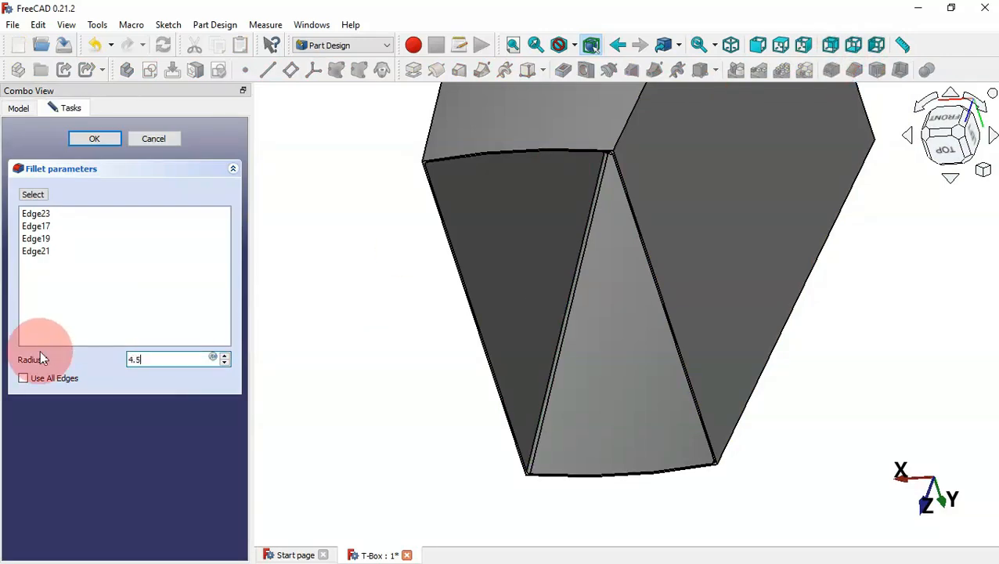
{"action": "key", "text": "Return"}
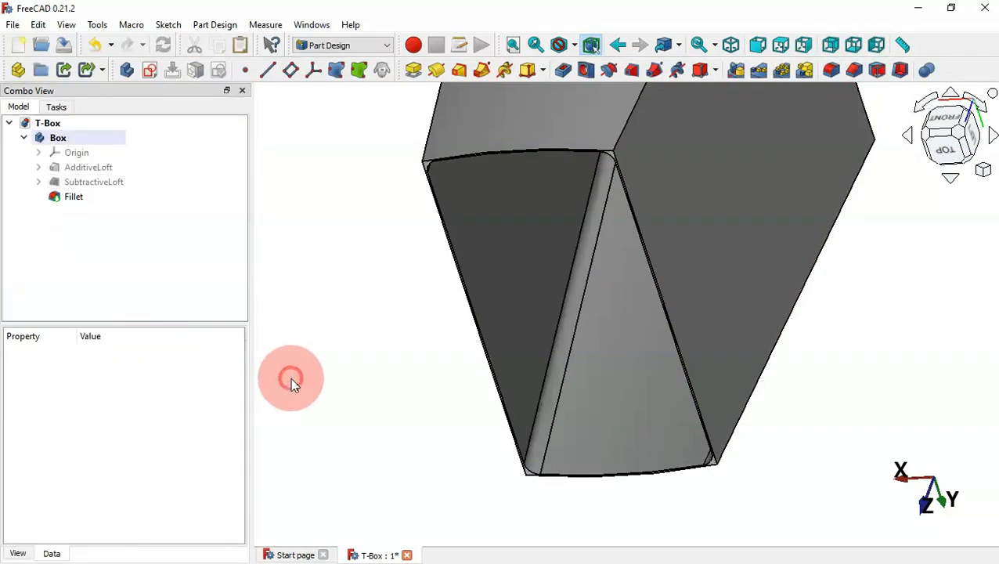
Fillet the four outer corner edges of the box with a 5 mm radius
{"action": "key", "text": "0"}
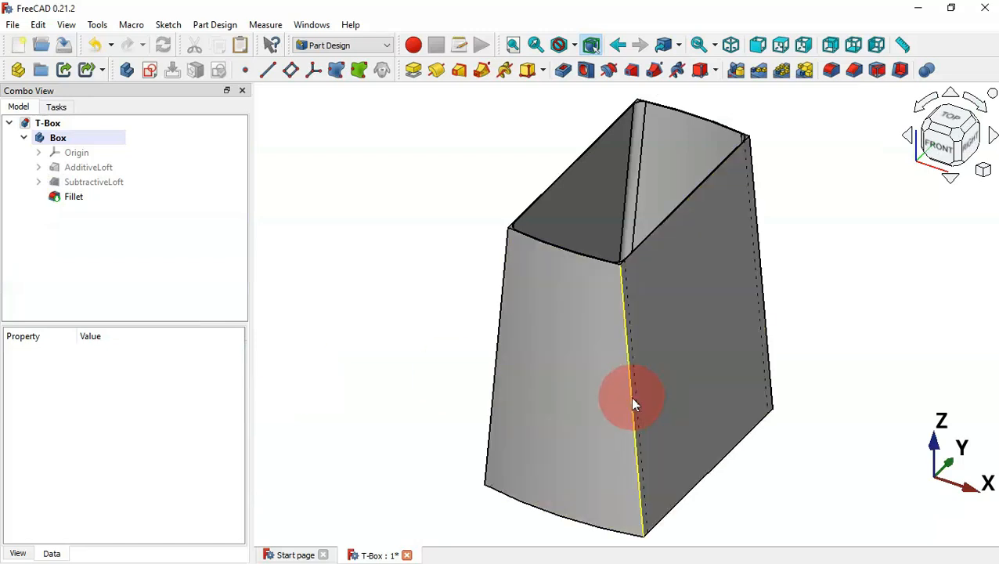
{"action": "left_click", "coordinate": [631, 398]}
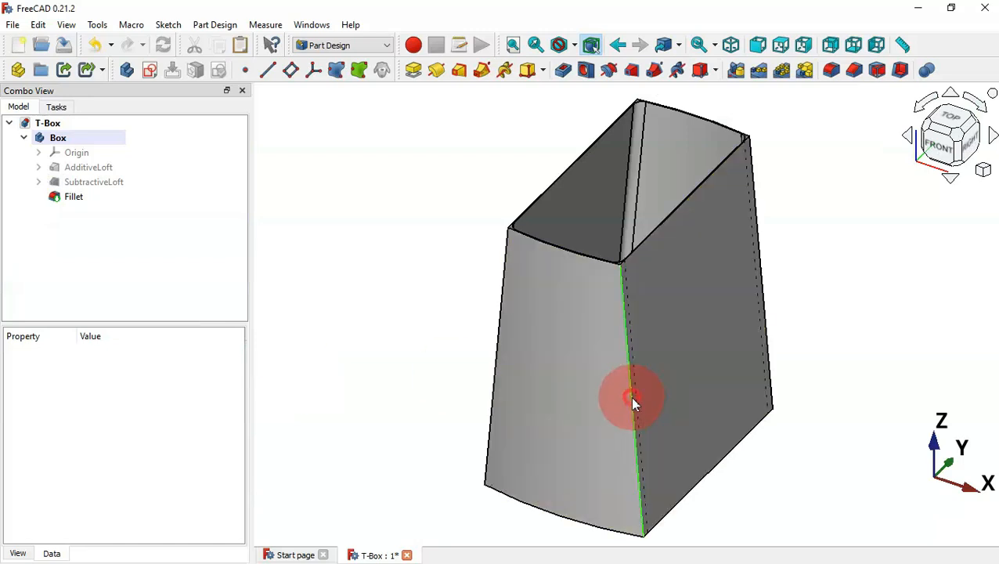
{"action": "left_click", "coordinate": [496, 345], "text": "ctrl"}
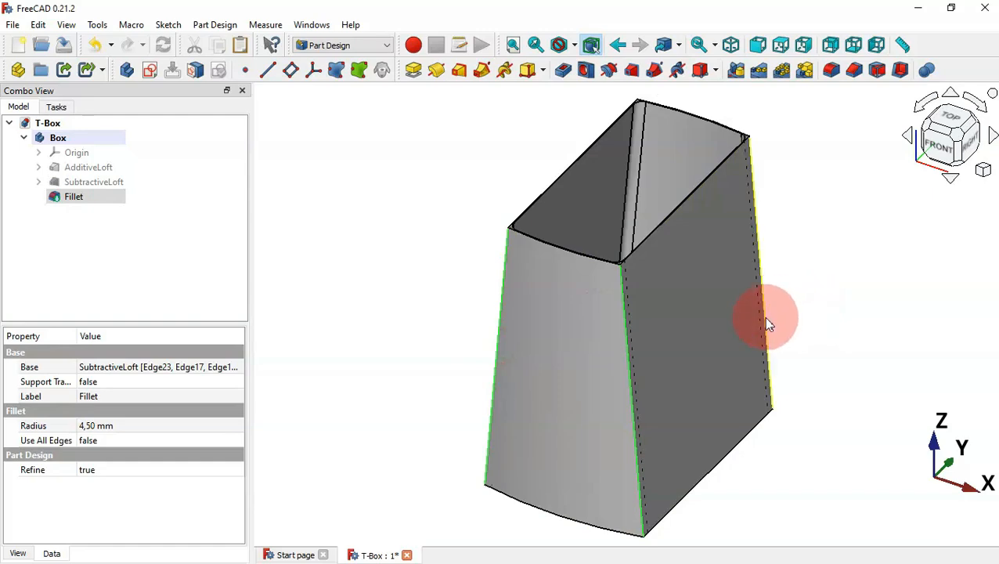
{"action": "left_click", "coordinate": [767, 323], "text": "ctrl"}
{"action": "middle_click_drag", "start_coordinate": [767, 323], "coordinate": [701, 413]}
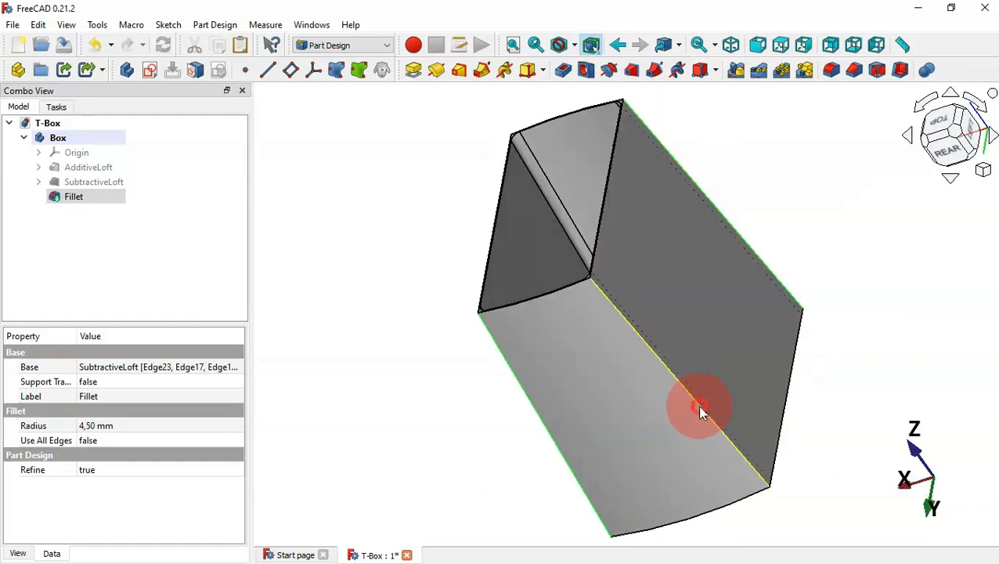
{"action": "left_click", "coordinate": [701, 413], "text": "ctrl"}
{"action": "left_click", "coordinate": [835, 71]}
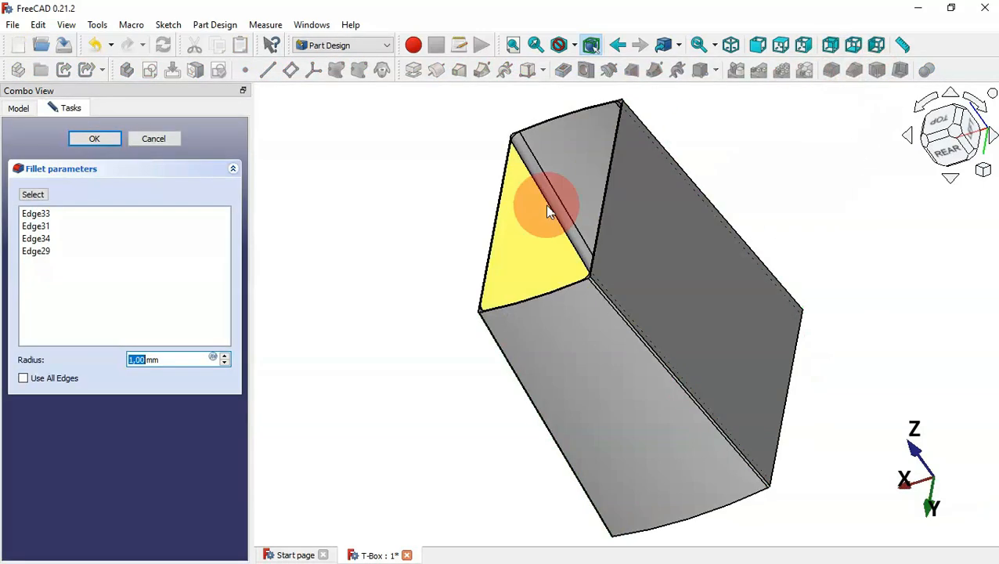
{"action": "type", "text": "5"}
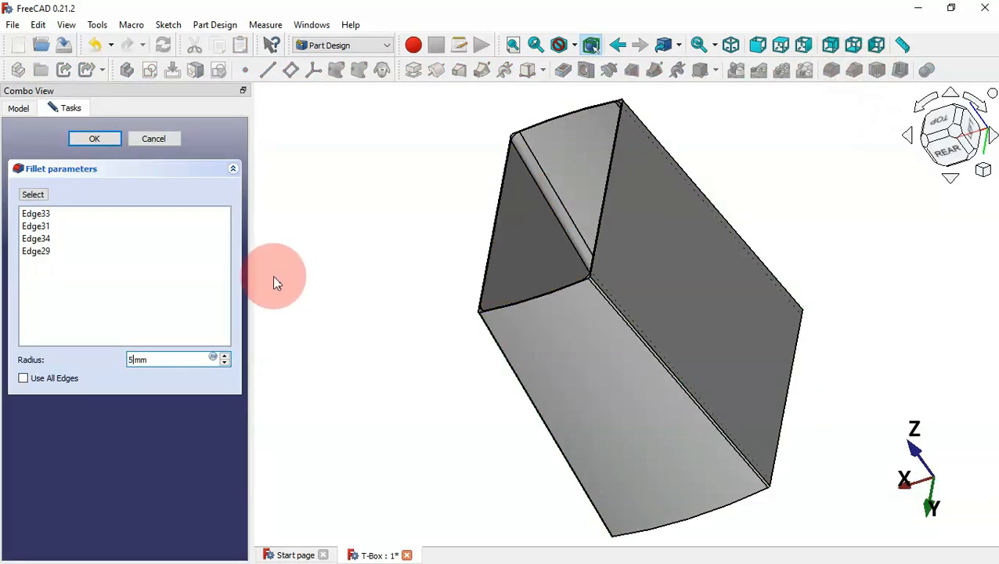
{"action": "key", "text": "Return"}
{"action": "middle_click_drag", "start_coordinate": [341, 306], "coordinate": [181, 223]}
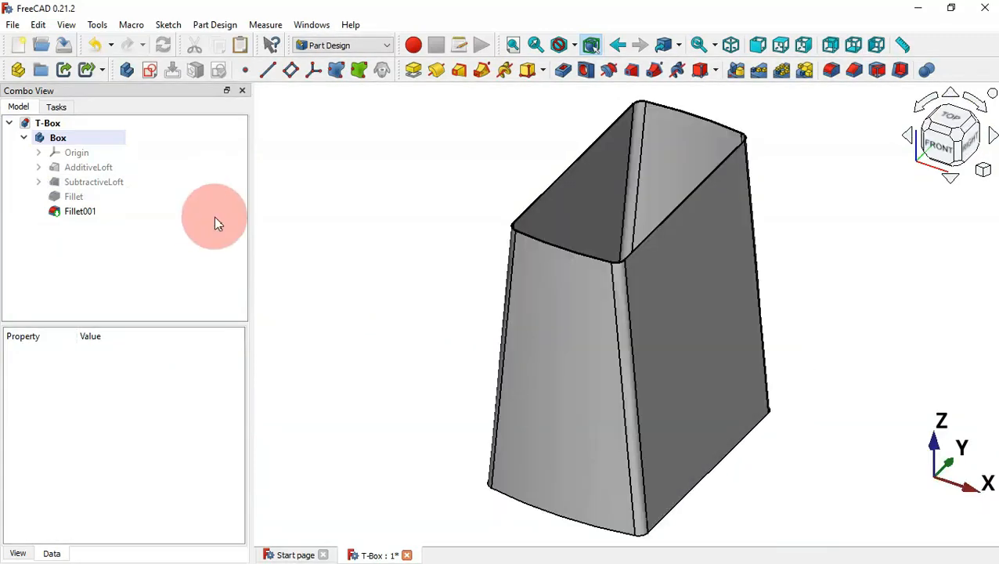
Create a new body in the T-Box document and rename it Coarse grate
{"action": "left_click", "coordinate": [126, 70]}
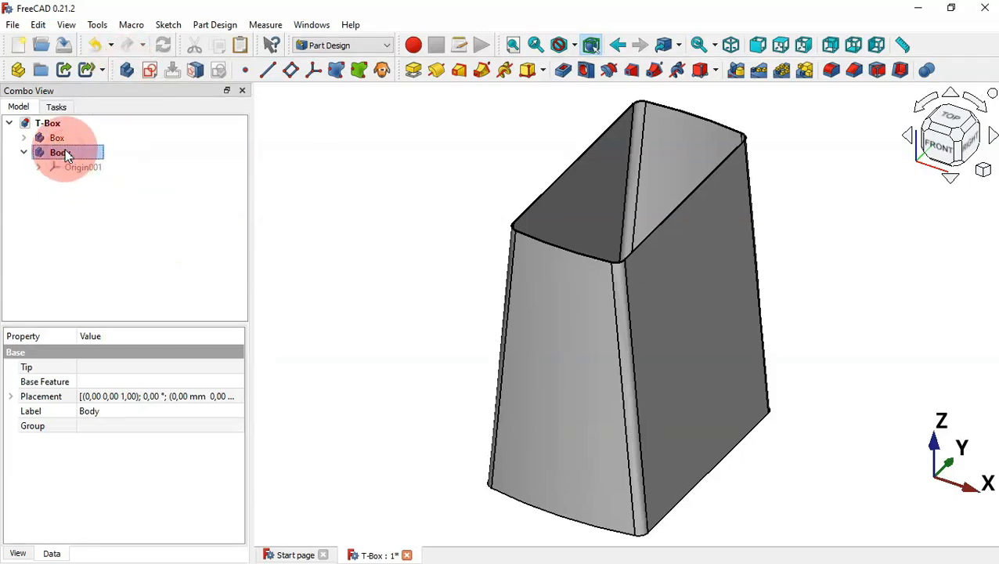
{"action": "left_click", "coordinate": [61, 155]}
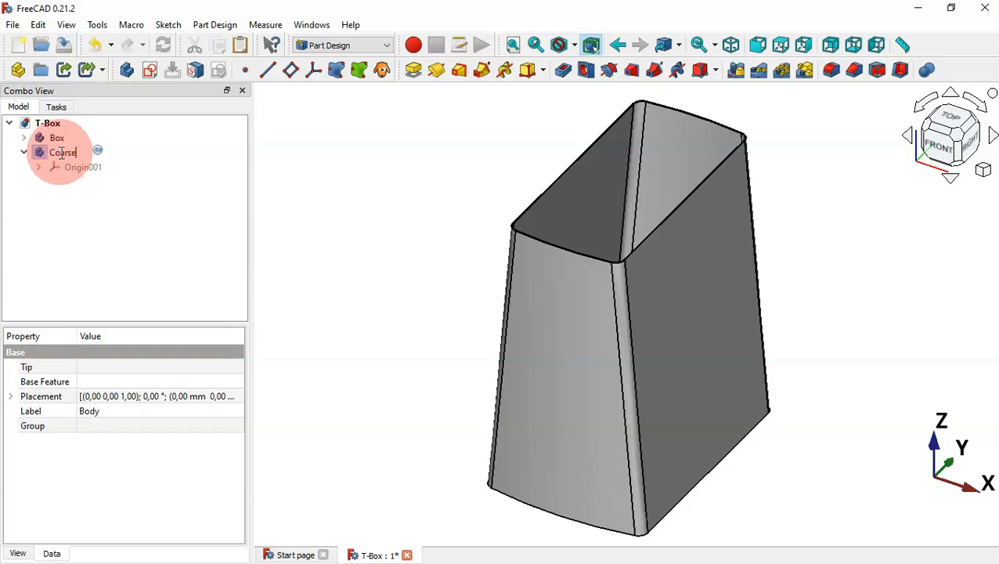
{"action": "type", "text": "Coarse grate"}
{"action": "key", "text": "Return"}
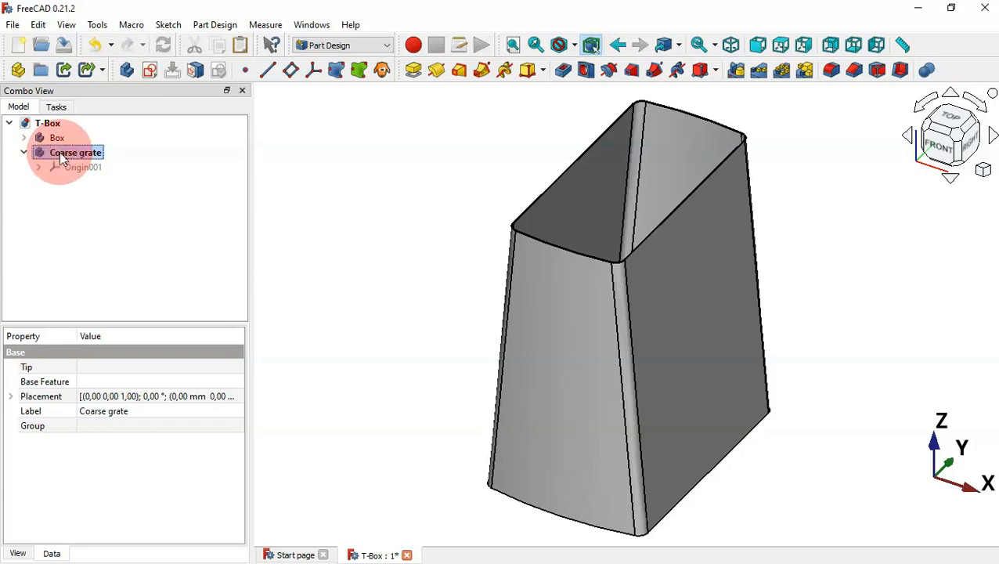
{"action": "left_click", "coordinate": [356, 233]}
Hide the Box body
{"action": "left_click", "coordinate": [99, 154]}
{"action": "left_click", "coordinate": [78, 139]}
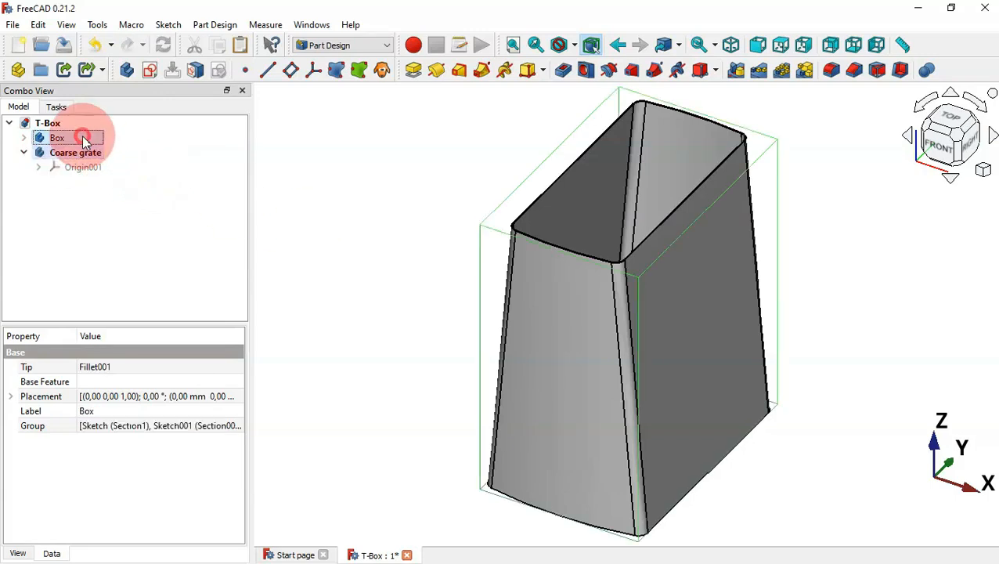
{"action": "key", "text": "space"}
{"action": "left_click", "coordinate": [258, 207]}
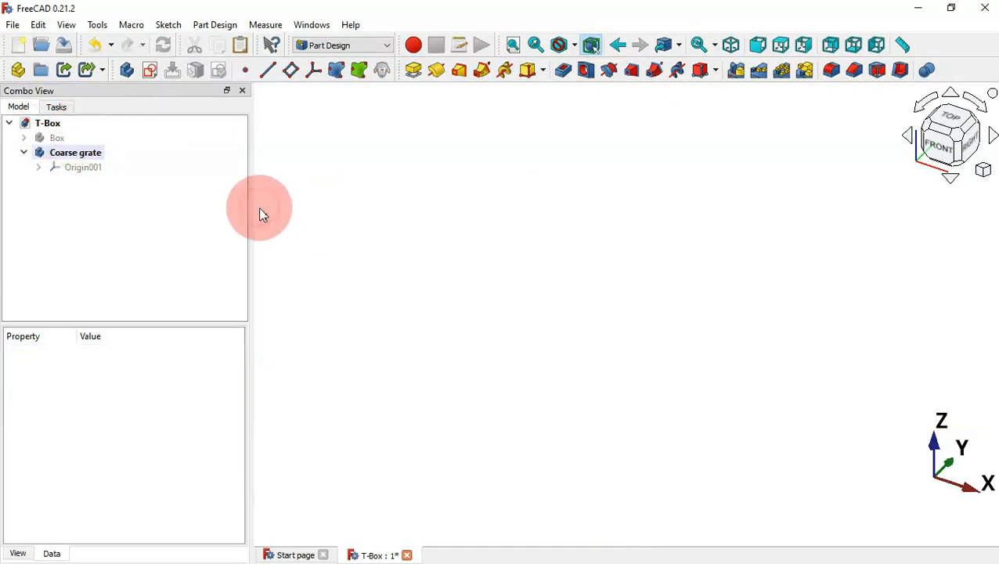
Create a sketch on the YZ plane of the Coarse grate body
{"action": "left_click", "coordinate": [83, 156]}
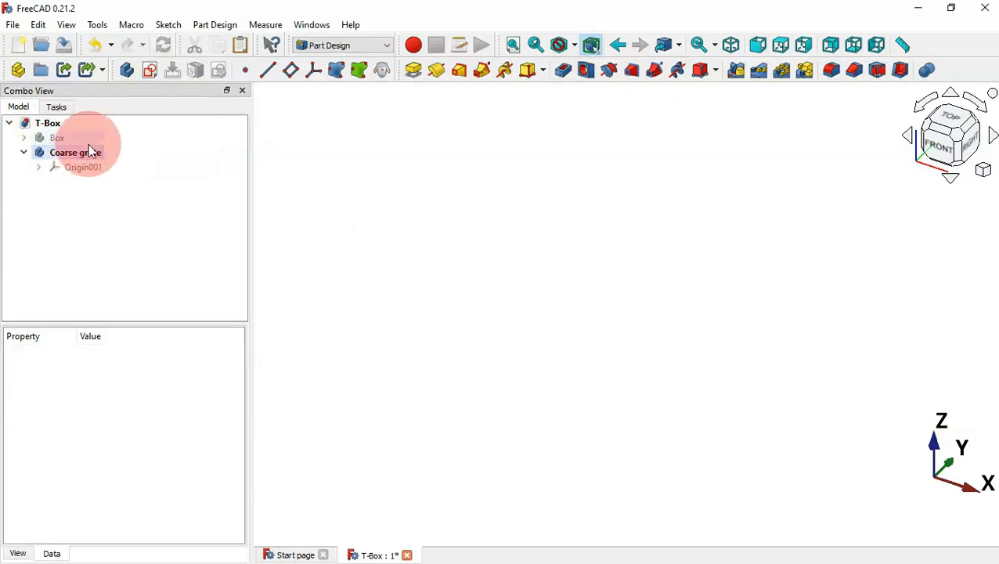
{"action": "left_click", "coordinate": [147, 72]}
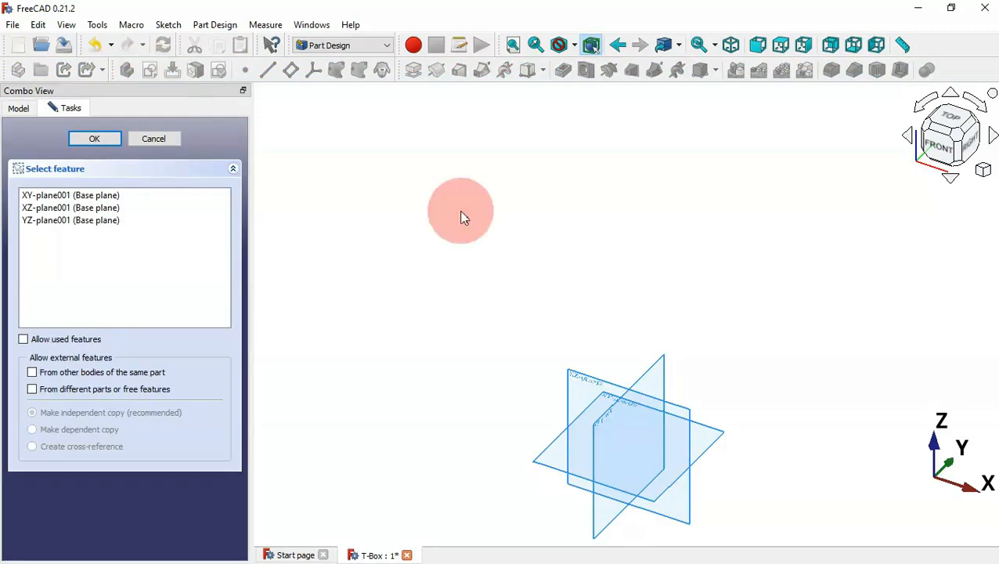
{"action": "scroll", "coordinate": [640, 363], "scroll_direction": "up", "scroll_amount": 3}
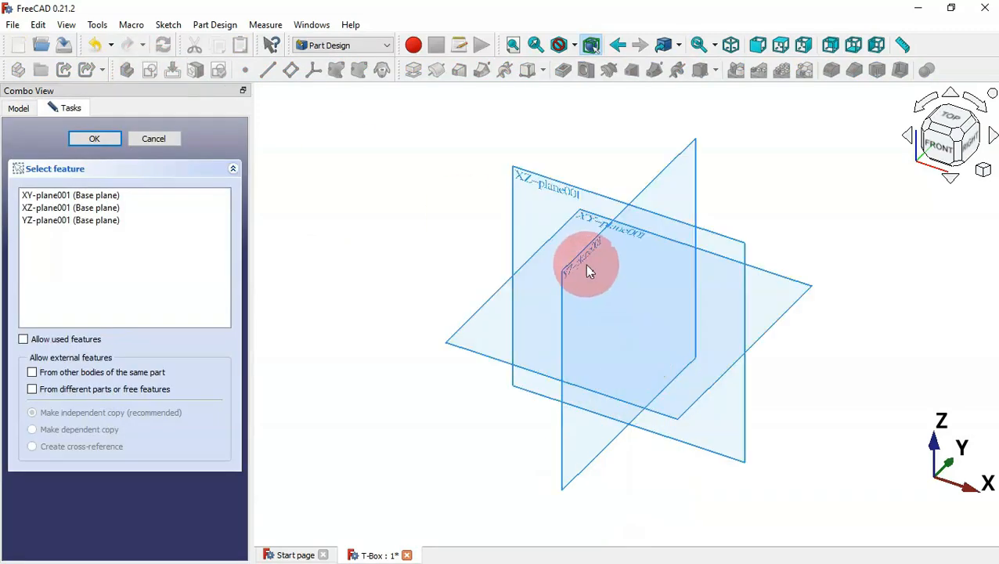
{"action": "scroll", "coordinate": [586, 267], "scroll_direction": "up", "scroll_amount": 5}
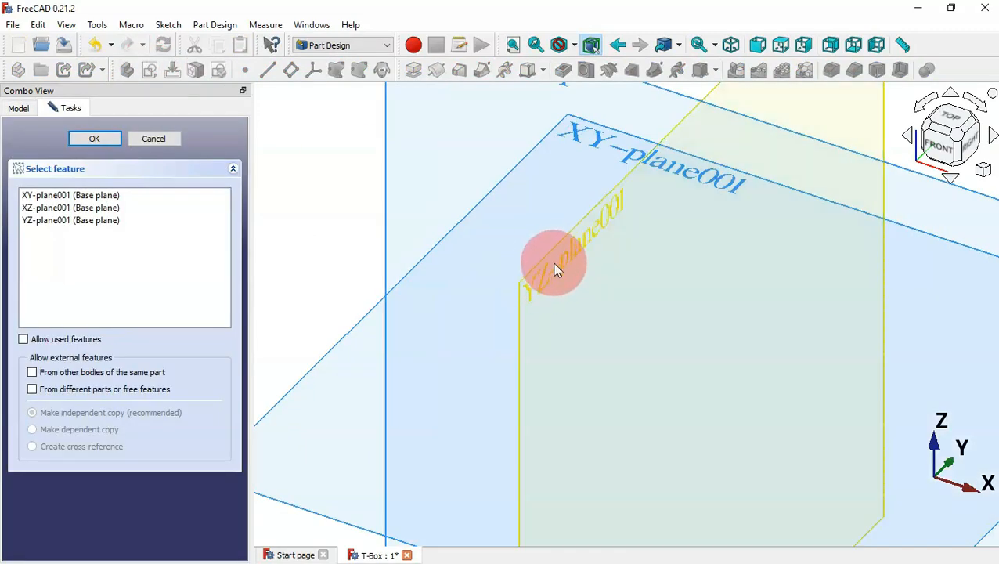
{"action": "left_click", "coordinate": [550, 278]}
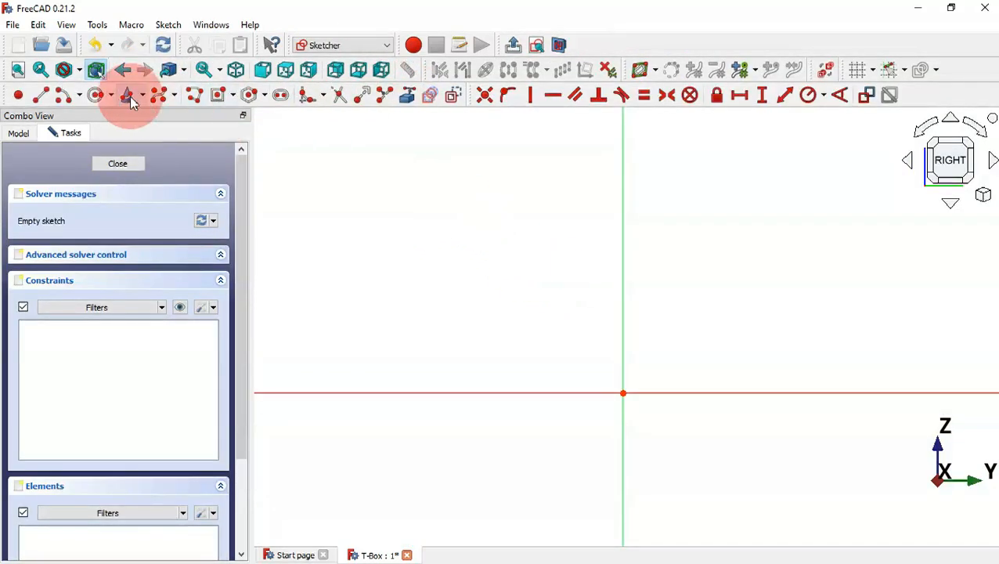
Sketch a polyline from the horizontal axis on the positive Y side to the origin and up to a point on the vertical axis
{"action": "left_click", "coordinate": [196, 96]}
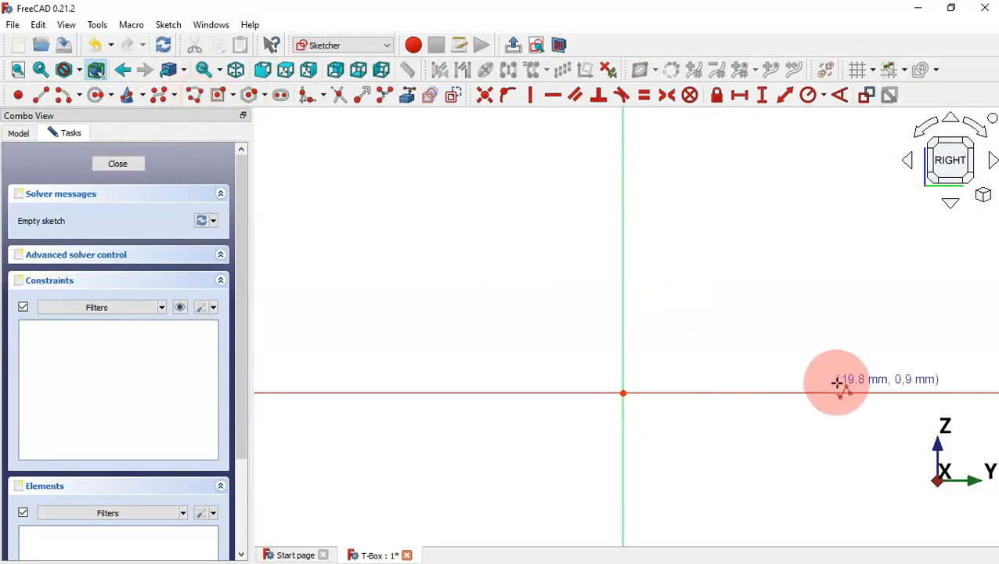
{"action": "left_click", "coordinate": [861, 392]}
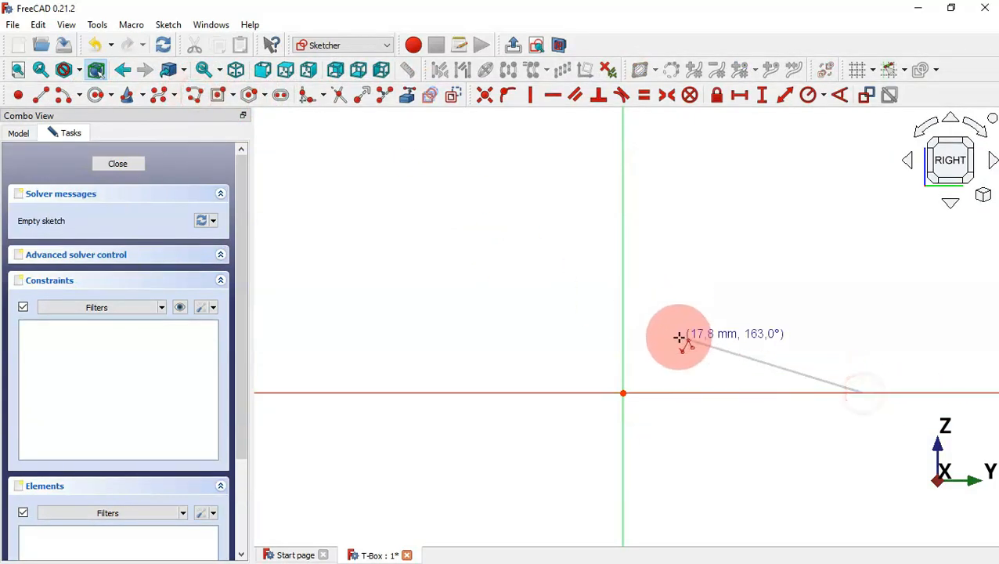
{"action": "left_click", "coordinate": [623, 391]}
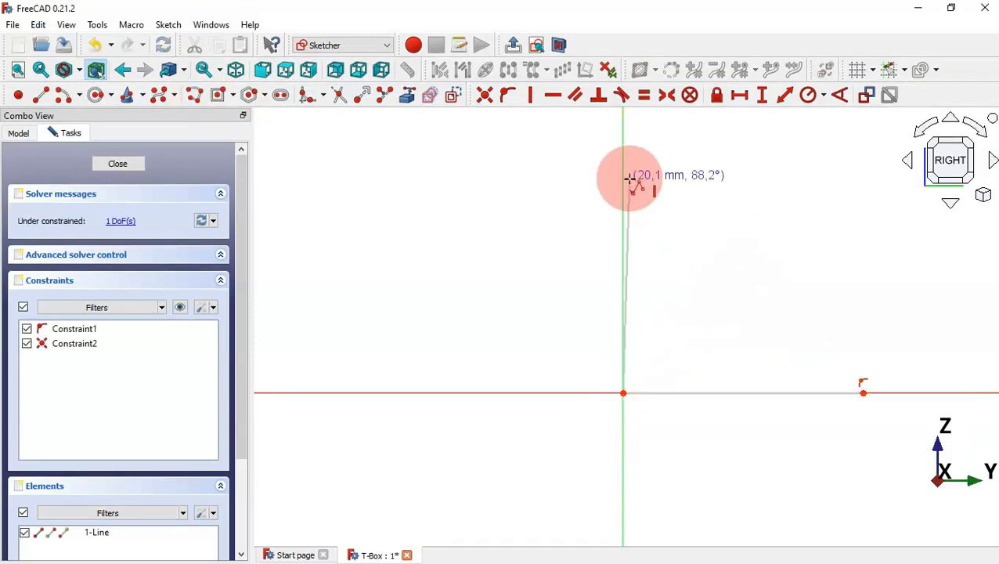
{"action": "left_click", "coordinate": [623, 321]}
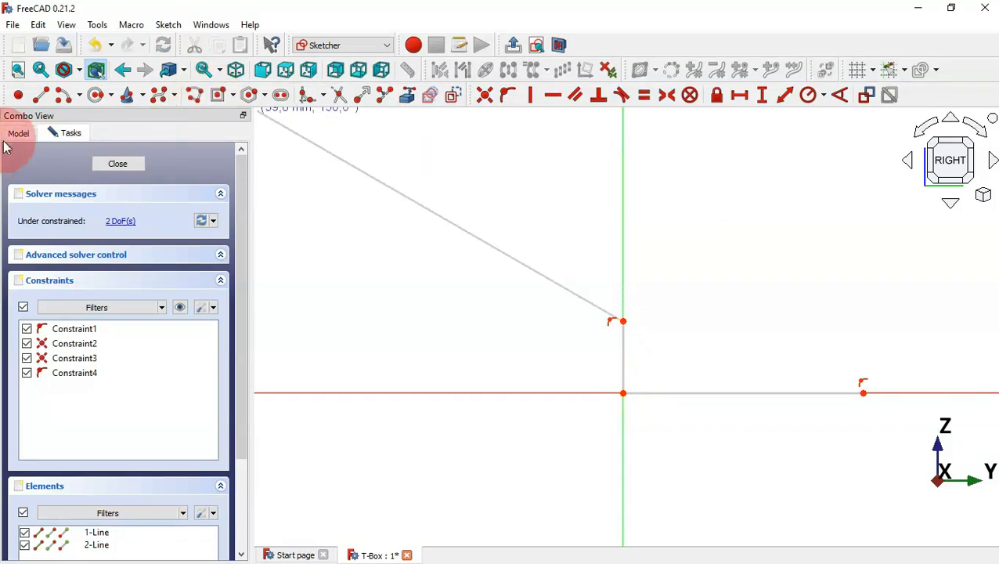
Close the profile with an arc centred below the horizontal axis, joining the free ends of the vertical and horizontal lines
{"action": "left_click", "coordinate": [64, 95]}
{"action": "scroll", "coordinate": [458, 152], "scroll_direction": "down", "scroll_amount": 5}
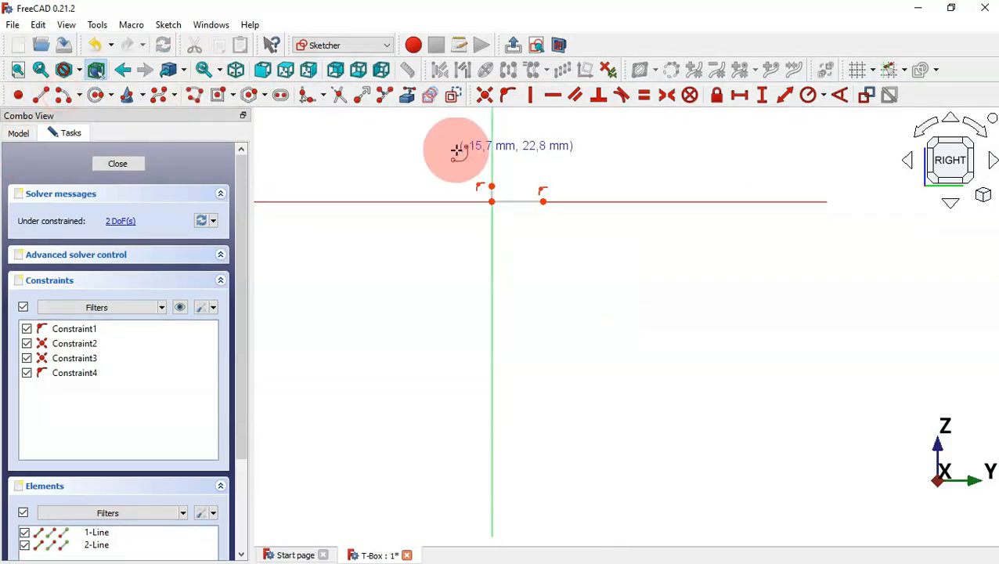
{"action": "scroll", "coordinate": [475, 294], "scroll_direction": "up", "scroll_amount": 3}
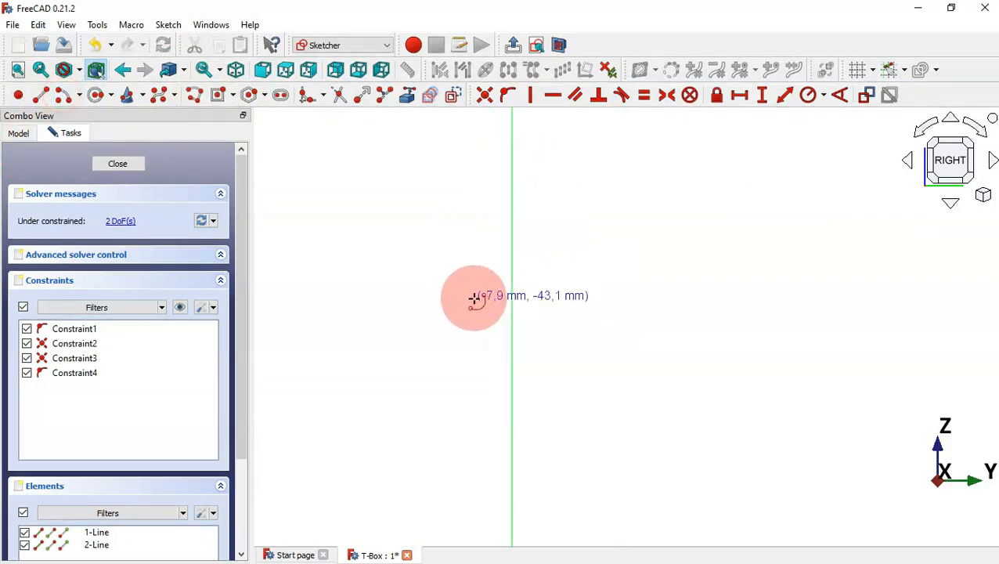
{"action": "scroll", "coordinate": [495, 357], "scroll_direction": "down", "scroll_amount": 1}
{"action": "left_click", "coordinate": [495, 372]}
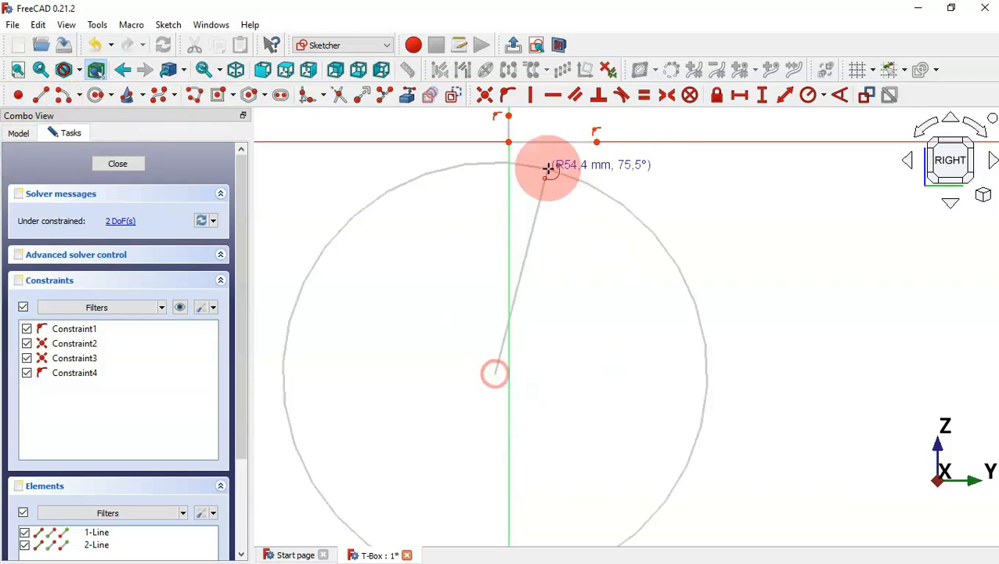
{"action": "left_click", "coordinate": [508, 116]}
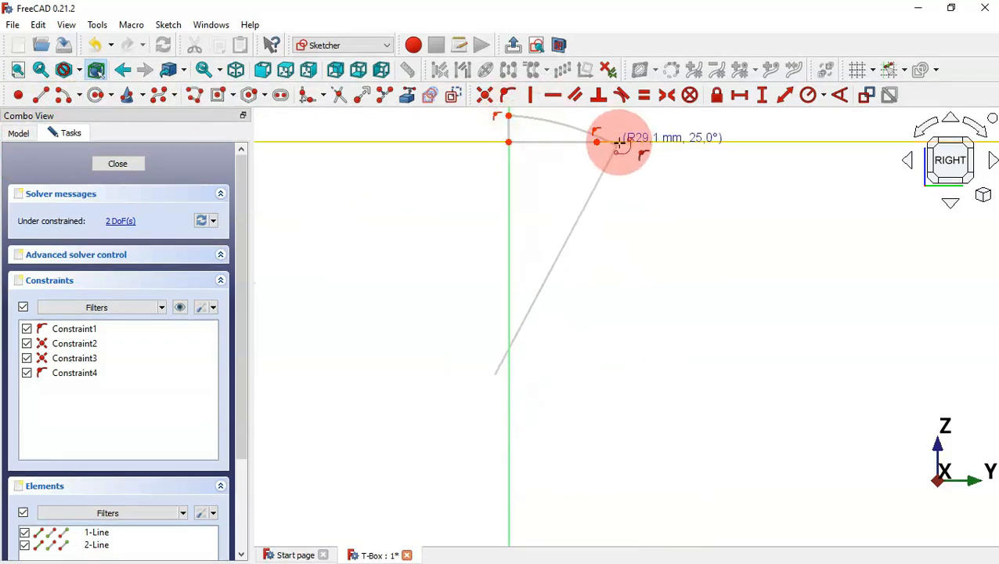
{"action": "left_click", "coordinate": [596, 142]}
Dimension the profile's vertical line to 4.4 mm and its horizontal line to 12 mm
{"action": "scroll", "coordinate": [635, 244], "scroll_direction": "down", "scroll_amount": 1}
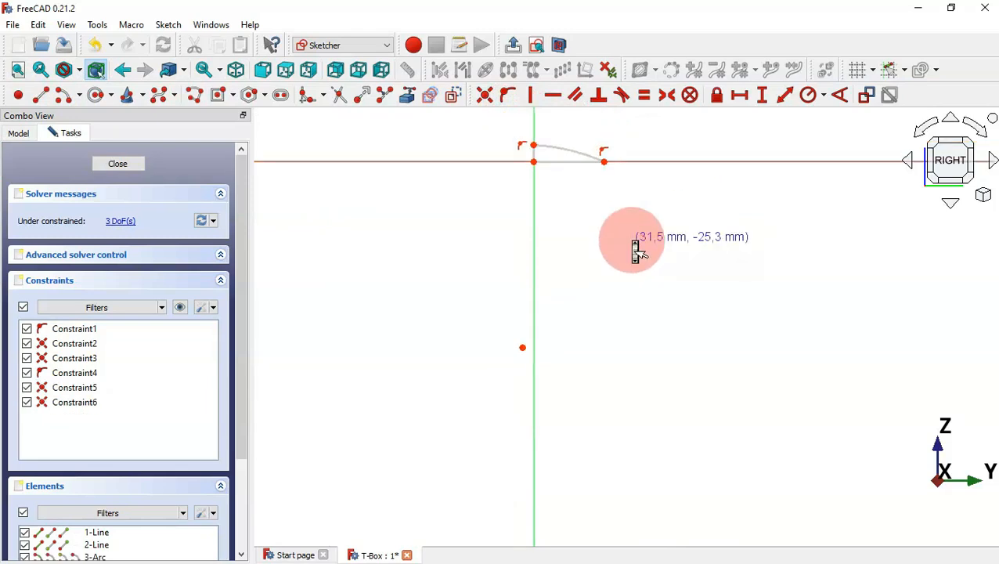
{"action": "scroll", "coordinate": [673, 219], "scroll_direction": "up", "scroll_amount": 3}
{"action": "left_click", "coordinate": [785, 96]}
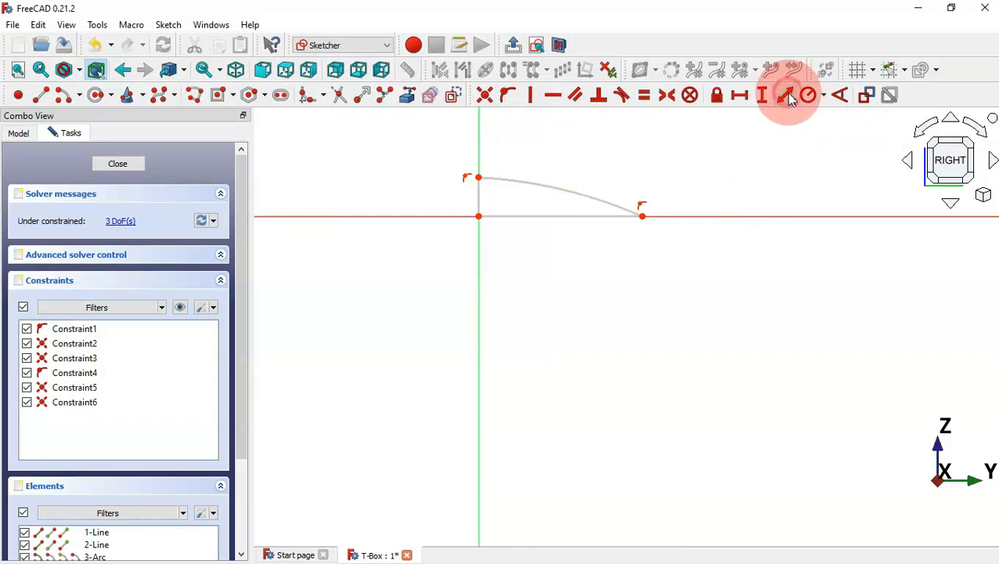
{"action": "left_click", "coordinate": [479, 193]}
{"action": "left_click", "coordinate": [396, 173]}
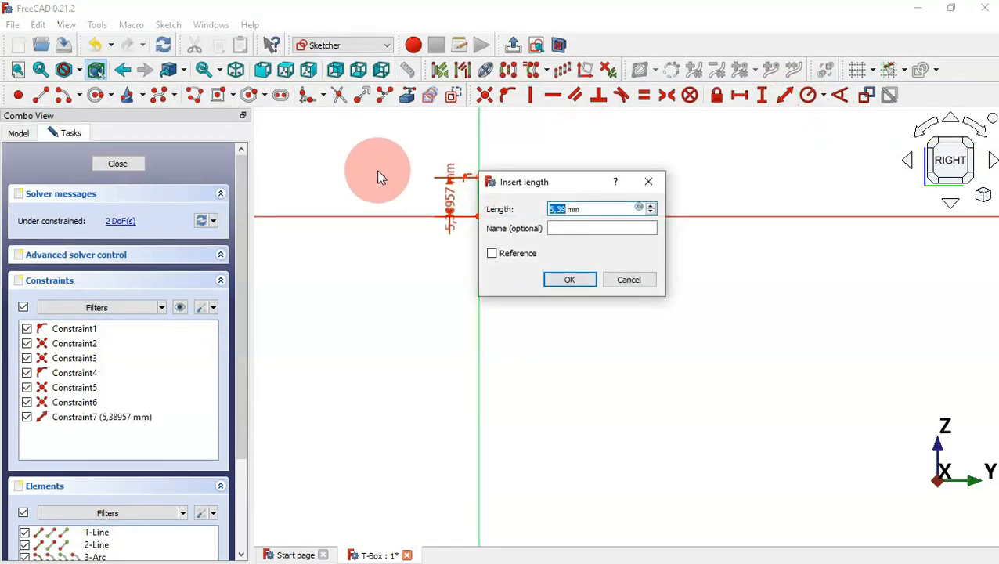
{"action": "type", "text": "4,4"}
{"action": "key", "text": "Return"}
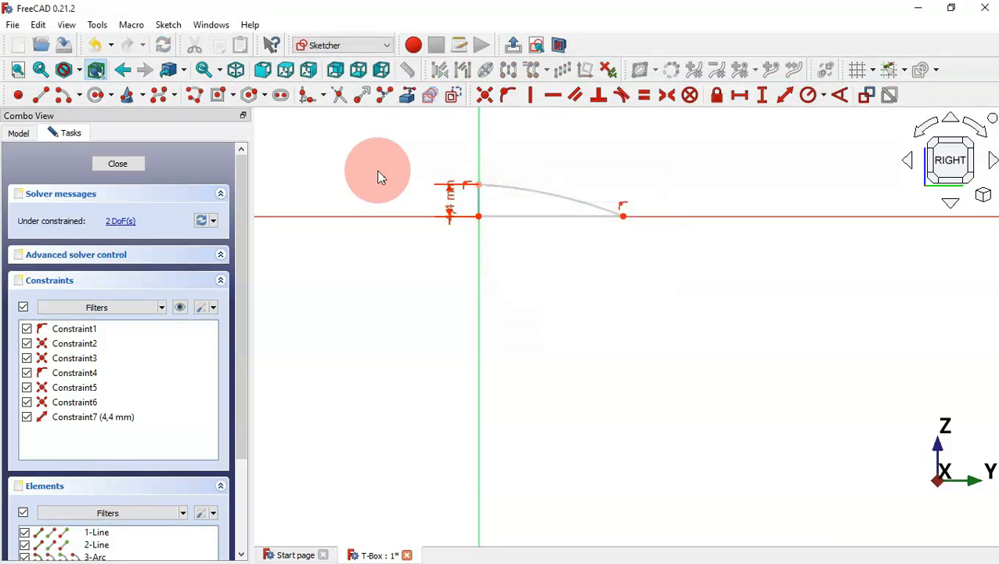
{"action": "left_click", "coordinate": [575, 216]}
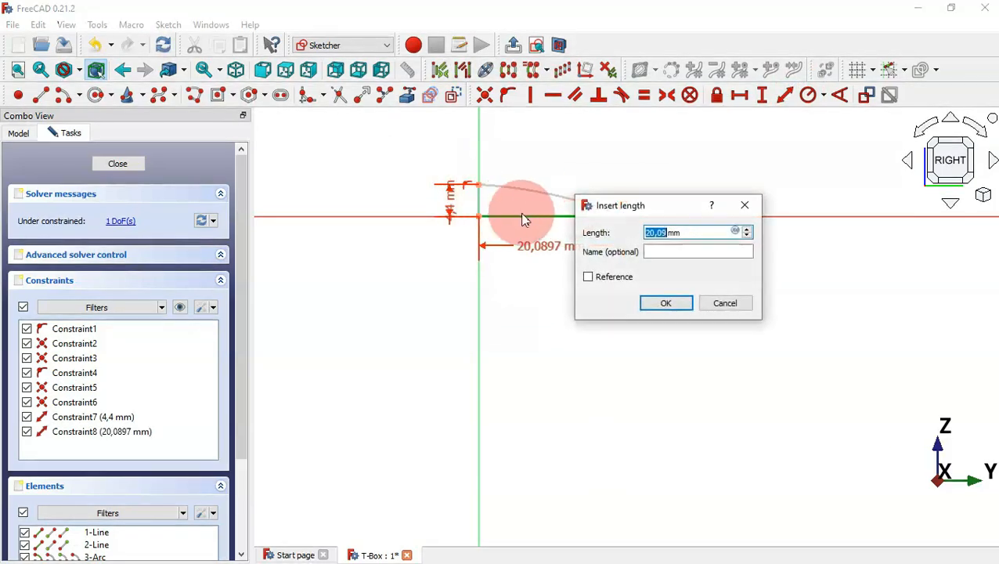
{"action": "type", "text": "12"}
{"action": "key", "text": "Return"}
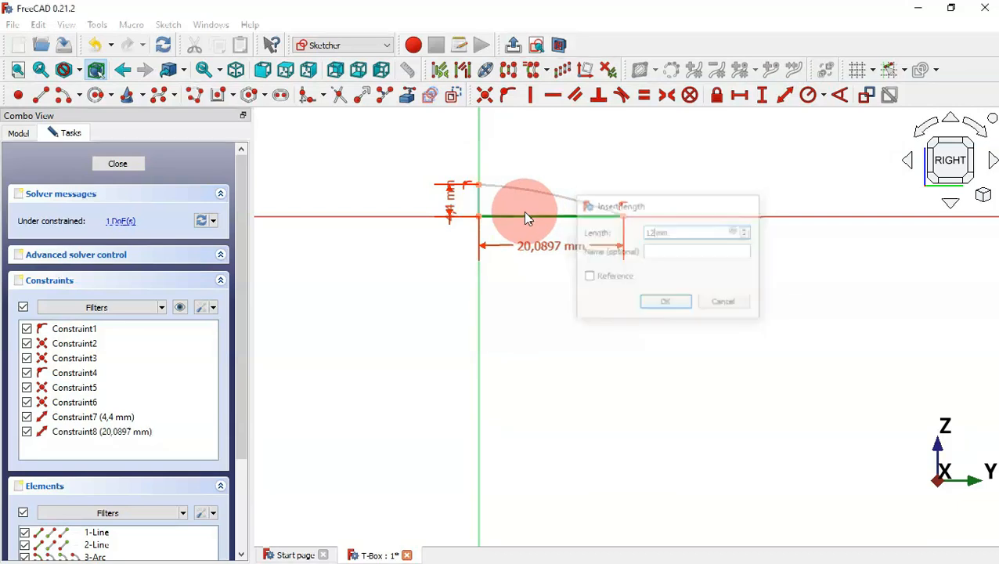
Constrain the radius of the profile's arc to 16 mm
{"action": "left_click", "coordinate": [810, 95]}
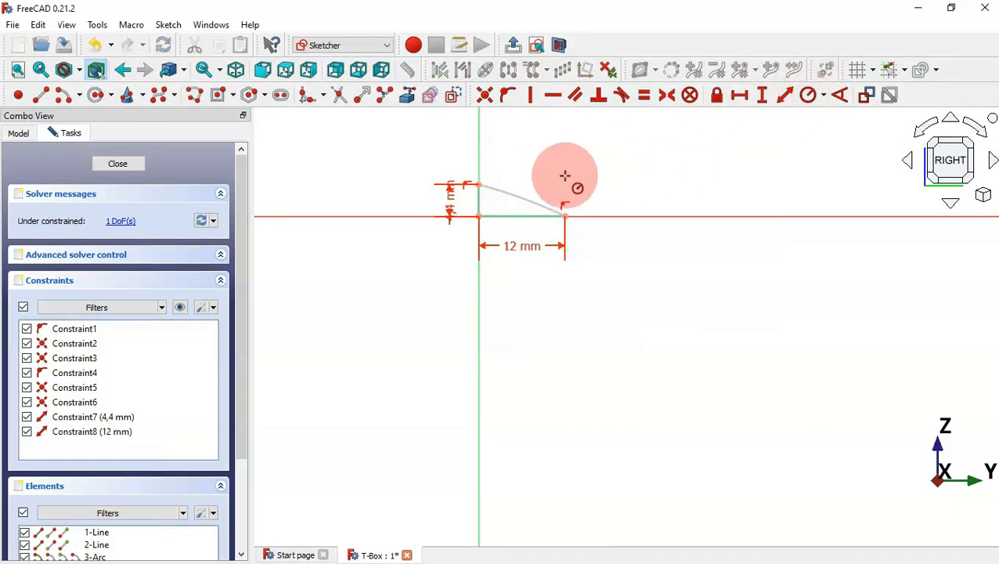
{"action": "left_click", "coordinate": [516, 194]}
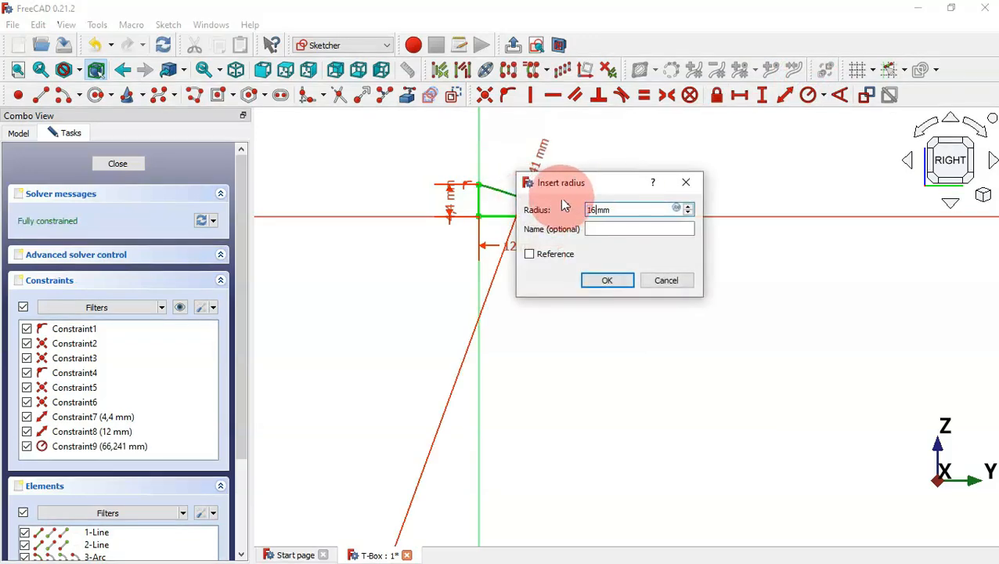
{"action": "key", "text": "Return"}
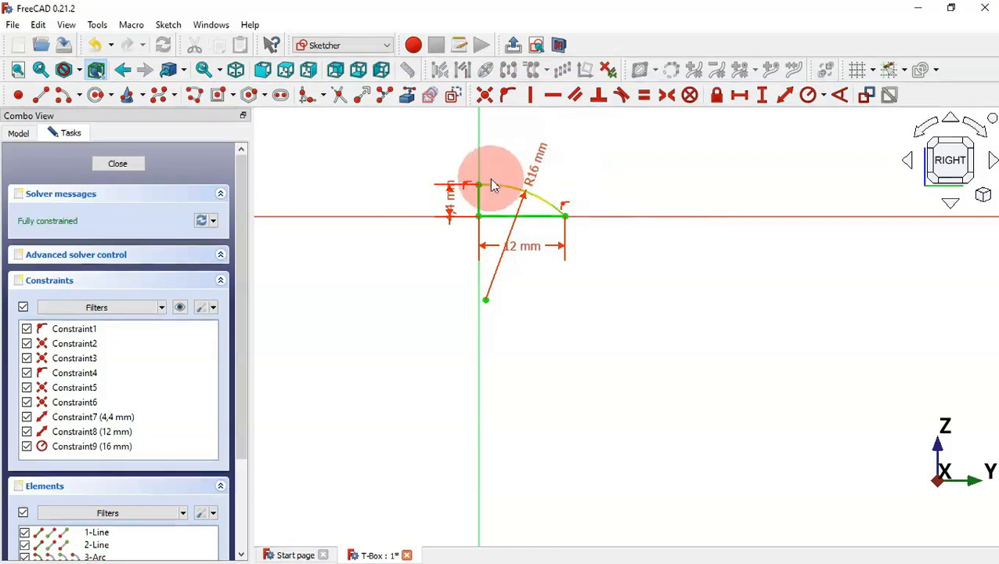
Move the 4.4 mm and 12 mm dimension labels clear of the profile and close the sketch
{"action": "left_click_drag", "start_coordinate": [452, 196], "coordinate": [414, 130]}
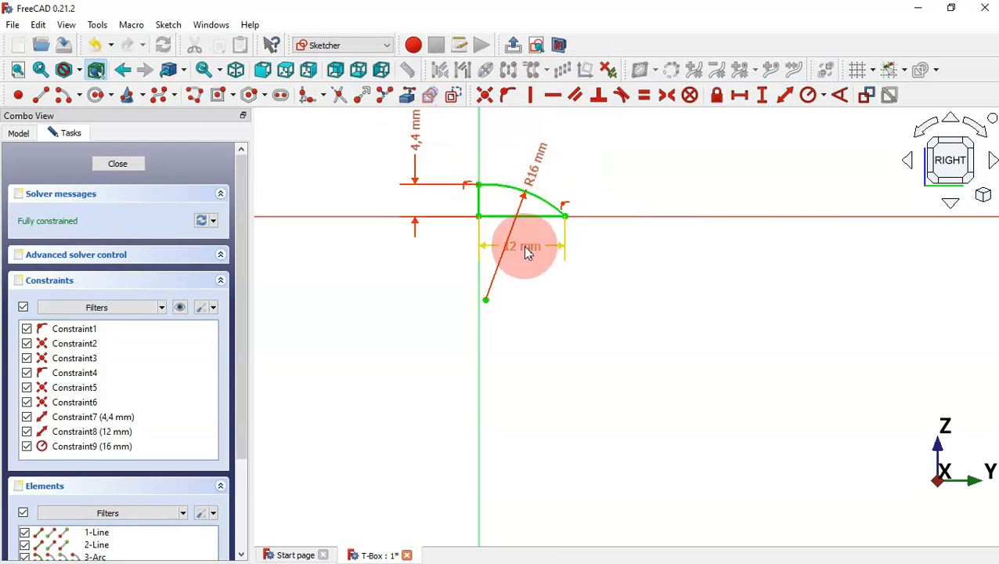
{"action": "left_click_drag", "start_coordinate": [515, 251], "coordinate": [607, 329]}
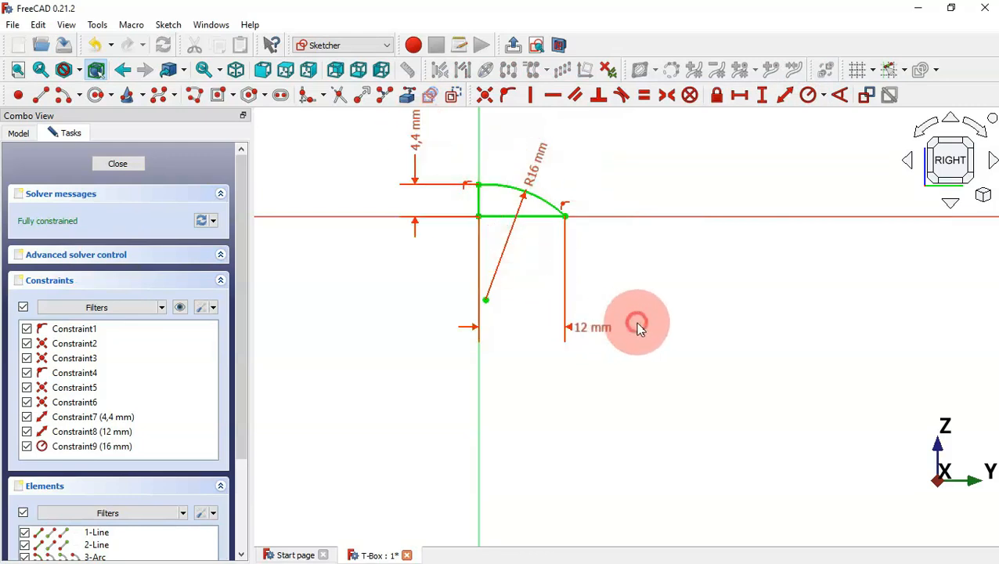
{"action": "key", "text": "Escape"}
{"action": "key", "text": "v"}
{"action": "key", "text": "f"}
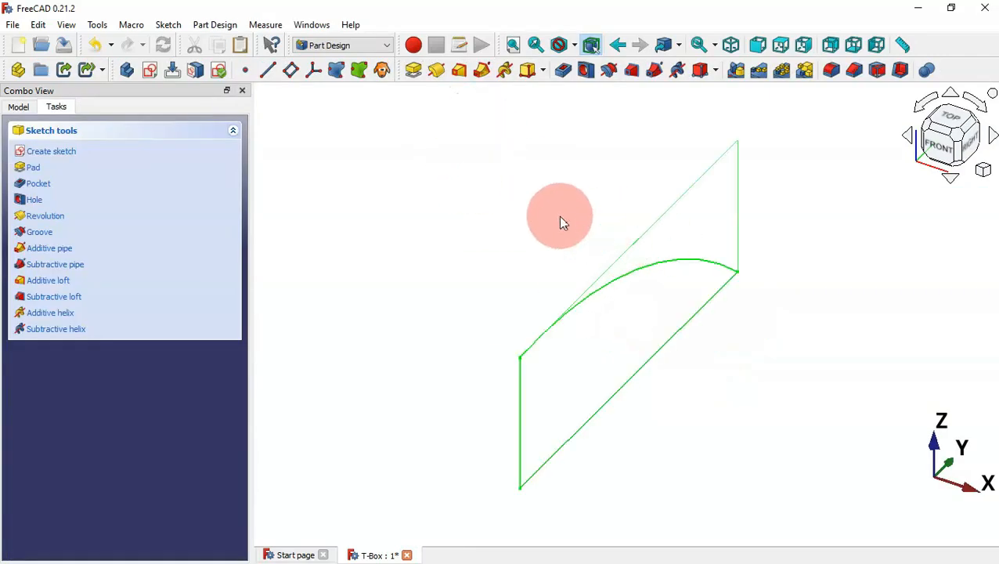
Revolve the closed tooth profile 360° about the base Y axis
{"action": "left_click", "coordinate": [436, 71]}
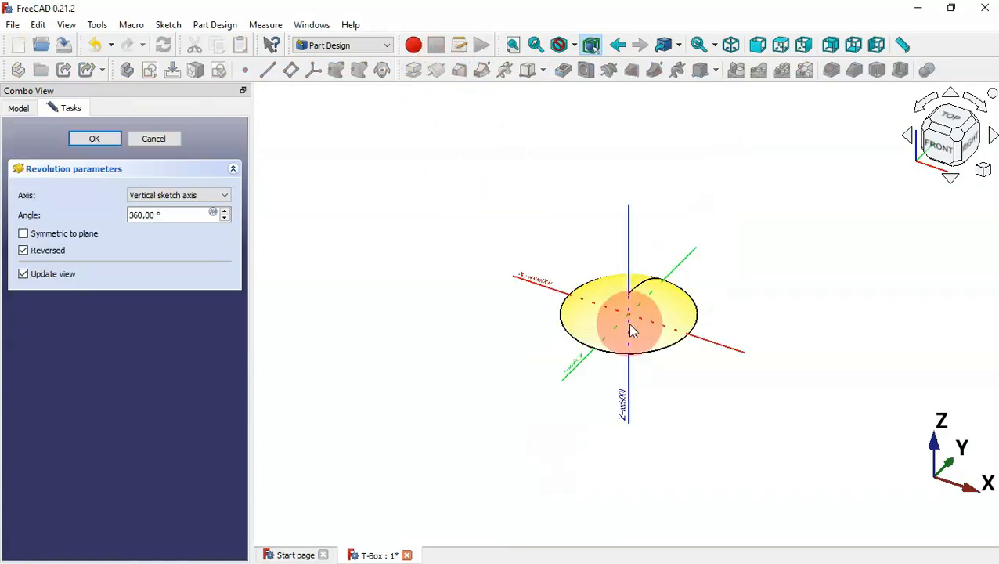
{"action": "scroll", "coordinate": [660, 305], "scroll_direction": "up", "scroll_amount": 2}
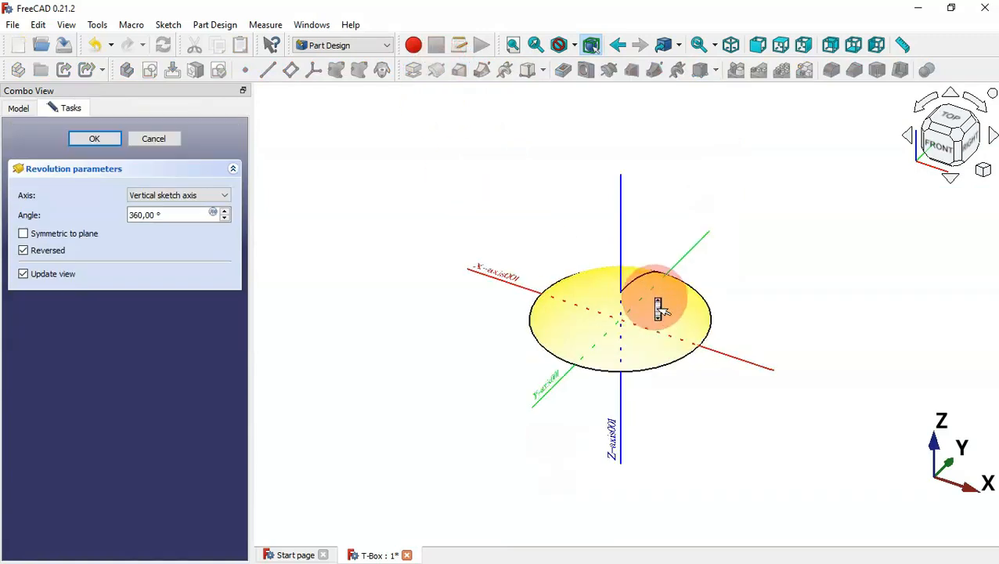
{"action": "scroll", "coordinate": [658, 305], "scroll_direction": "up", "scroll_amount": 3}
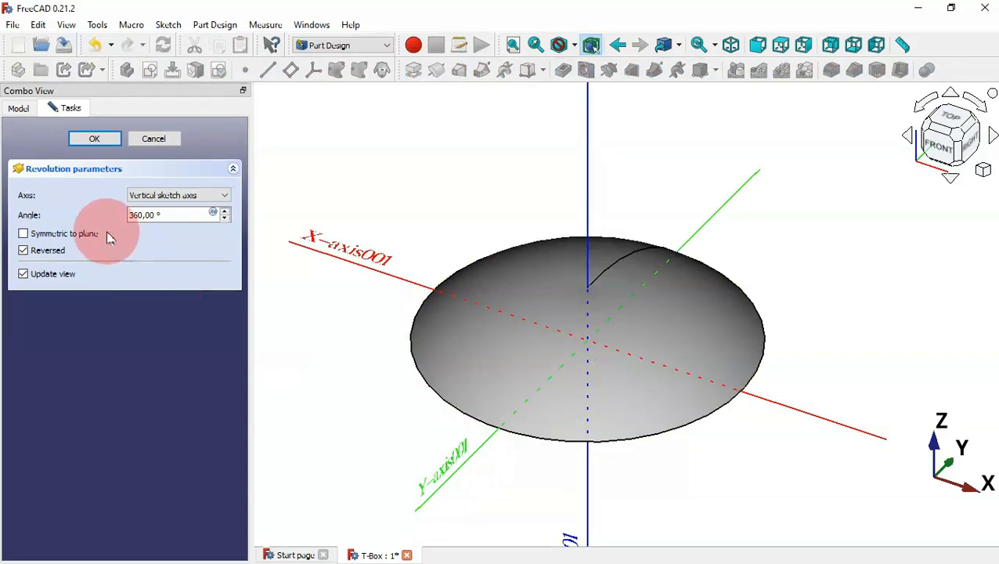
{"action": "left_click", "coordinate": [171, 198]}
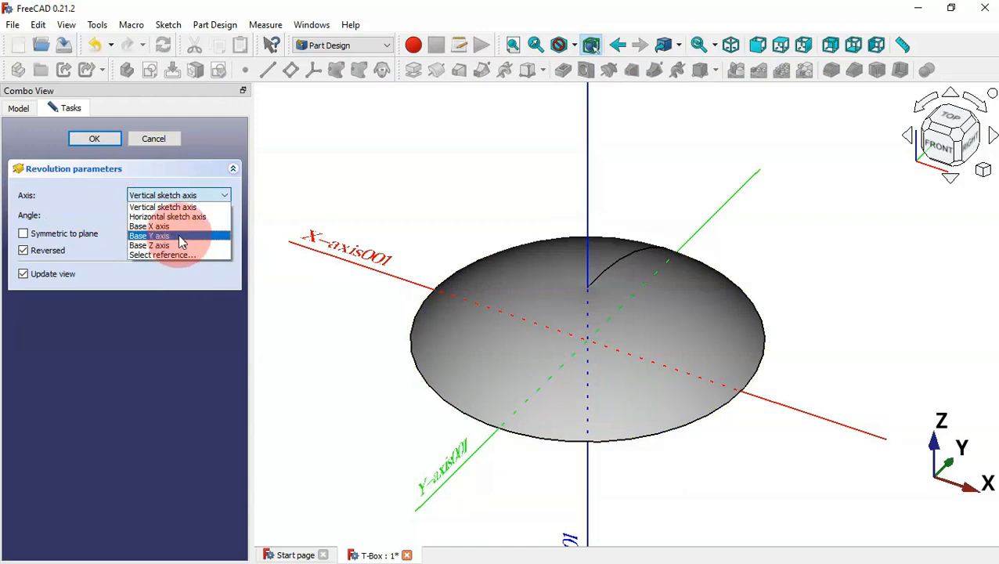
{"action": "left_click", "coordinate": [179, 236]}
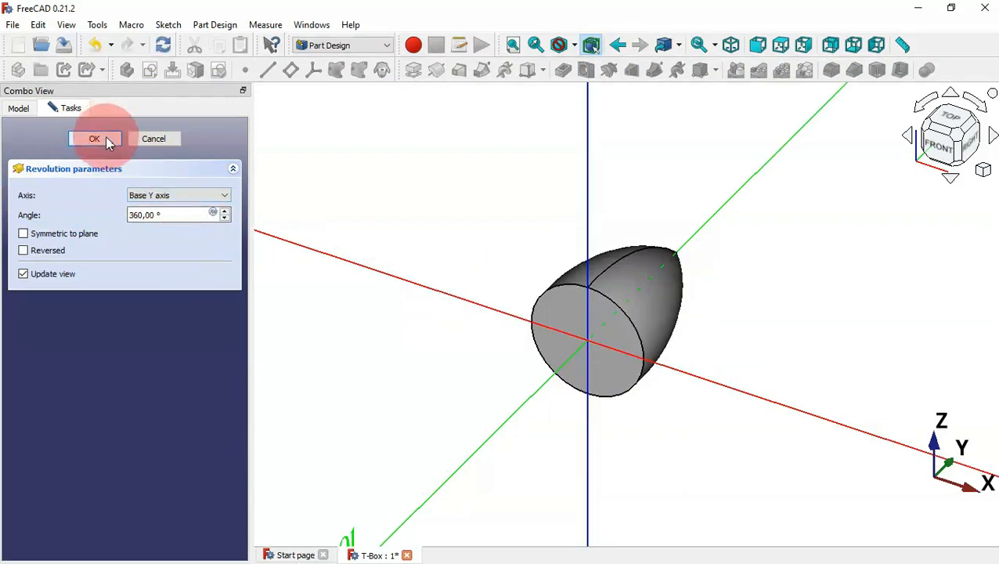
{"action": "scroll", "coordinate": [636, 270], "scroll_direction": "up", "scroll_amount": 3}
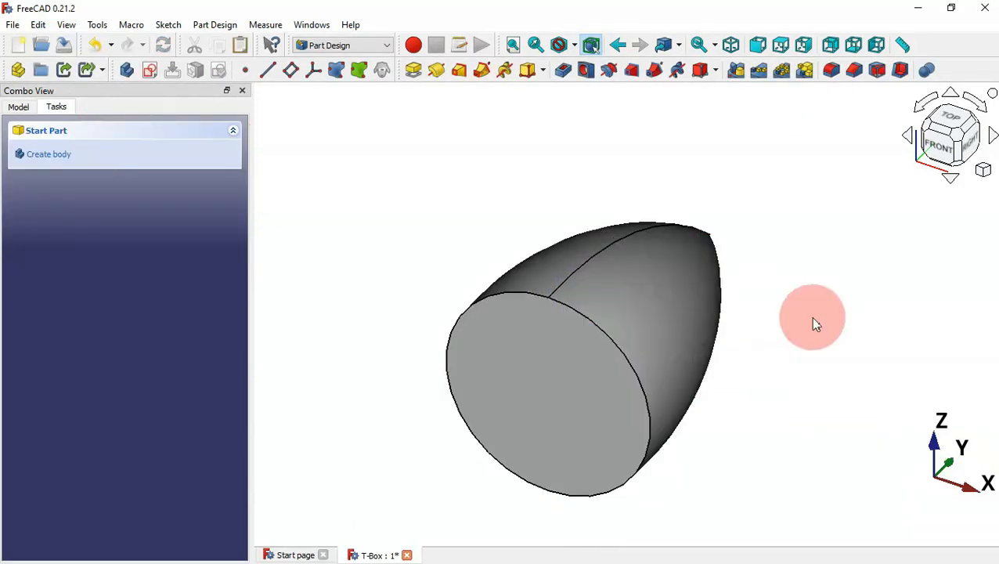
Sketch a rectangle centred on the origin and enclosing the whole tooth on the Coarse grate body's XY plane, and close the sketch
{"action": "left_click", "coordinate": [148, 71]}
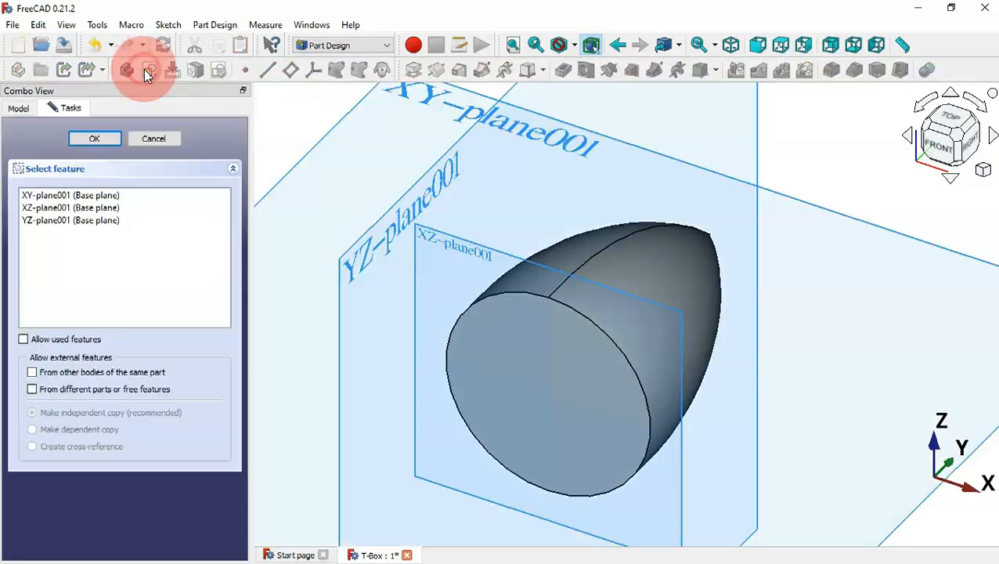
{"action": "left_click", "coordinate": [422, 94]}
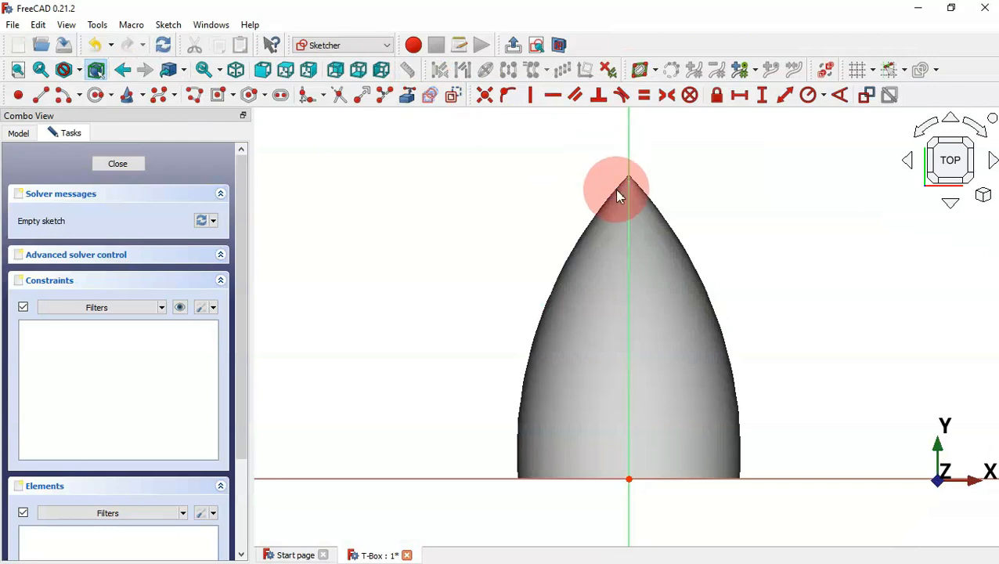
{"action": "scroll", "coordinate": [616, 192], "scroll_direction": "down", "scroll_amount": 3}
{"action": "left_click", "coordinate": [219, 98]}
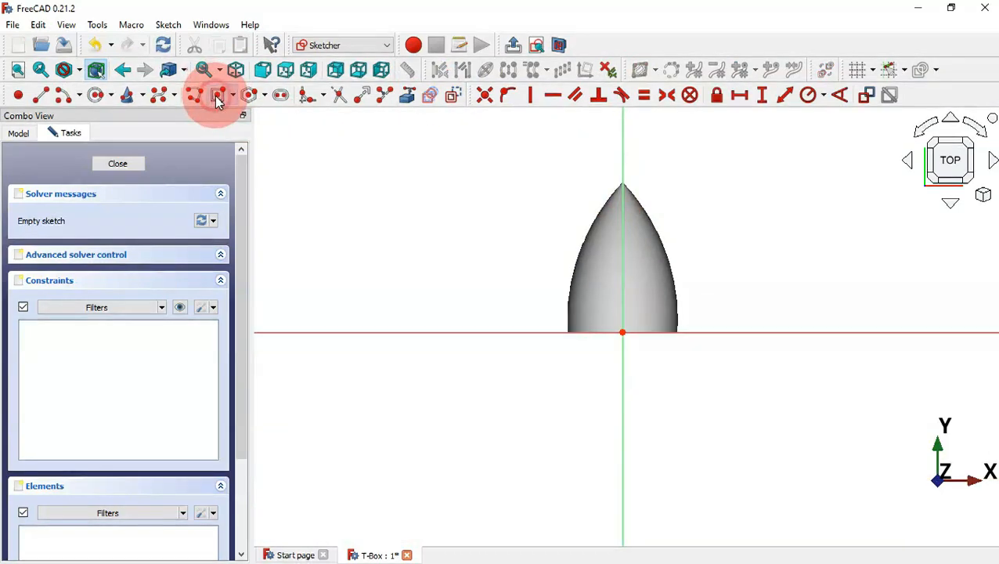
{"action": "left_click", "coordinate": [623, 331]}
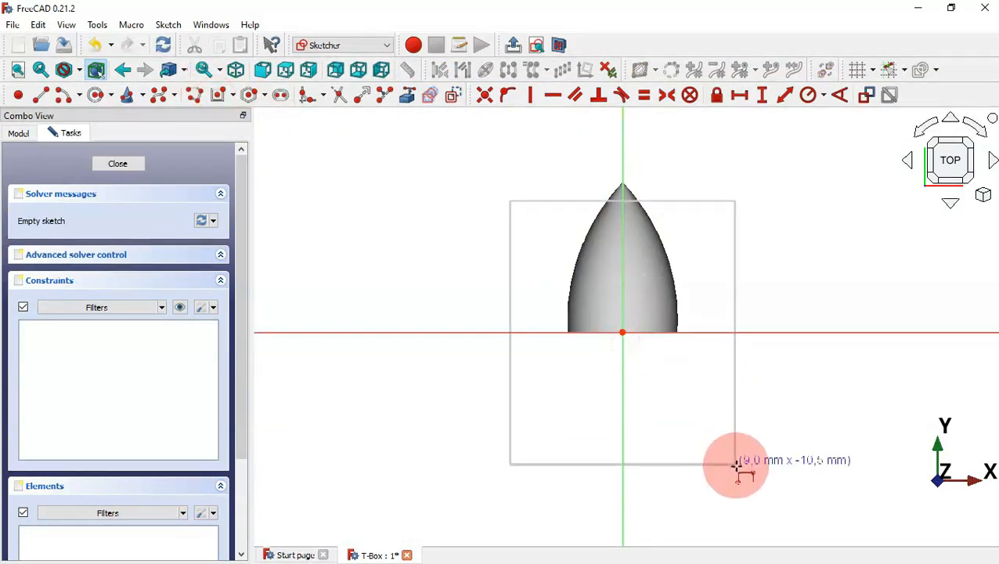
{"action": "scroll", "coordinate": [729, 505], "scroll_direction": "down", "scroll_amount": 2}
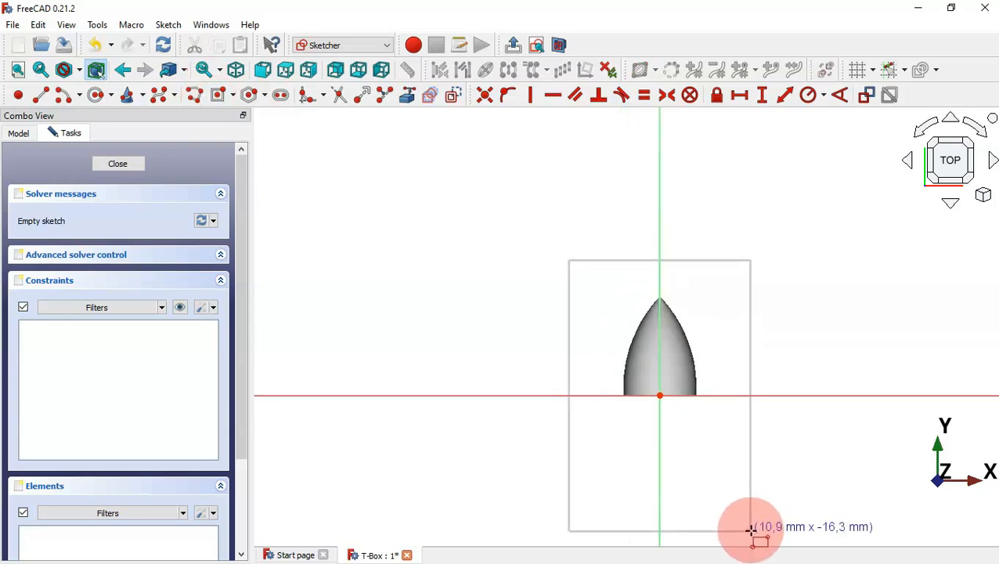
{"action": "left_click", "coordinate": [763, 526]}
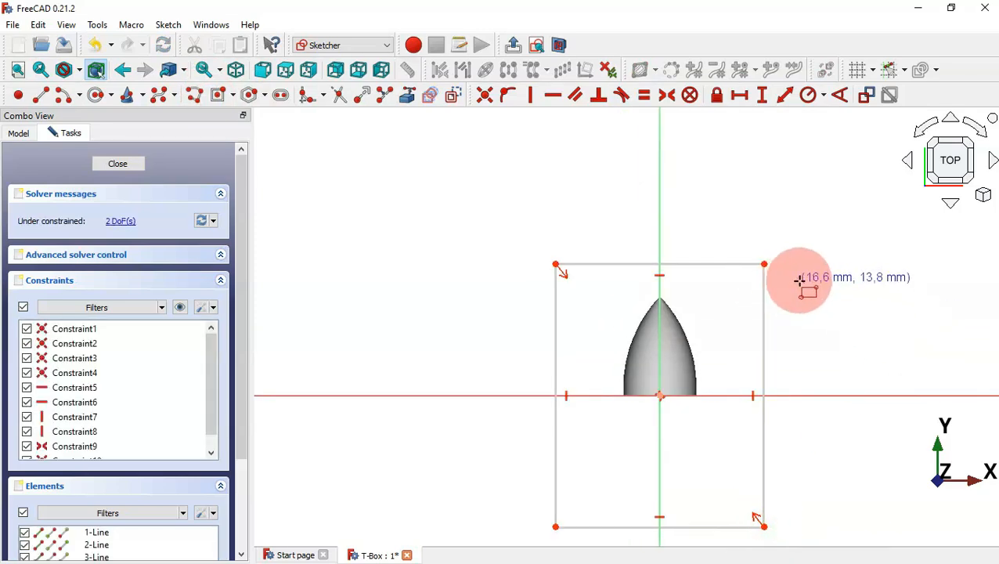
{"action": "key", "text": "Escape"}
{"action": "key", "text": "Escape"}
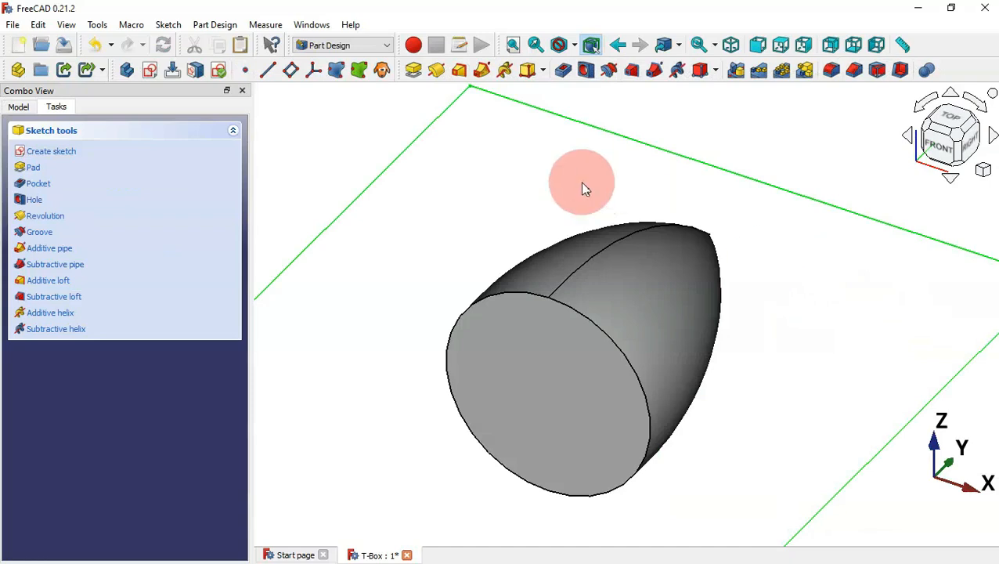
Offset the rectangle sketch from its plane by setting its attachment position z to 0.5 mm
{"action": "left_click", "coordinate": [18, 107]}
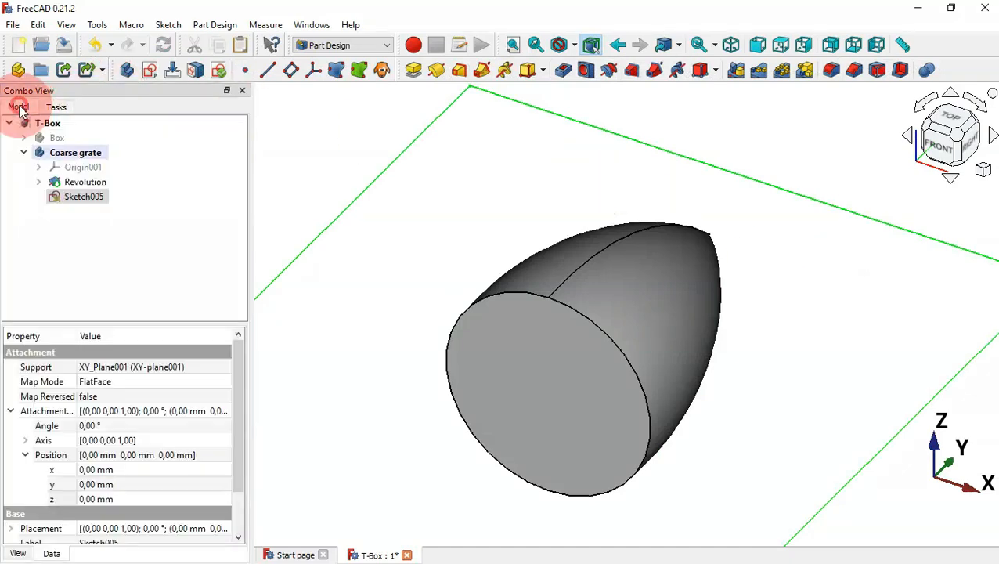
{"action": "scroll", "coordinate": [502, 162], "scroll_direction": "down", "scroll_amount": 2}
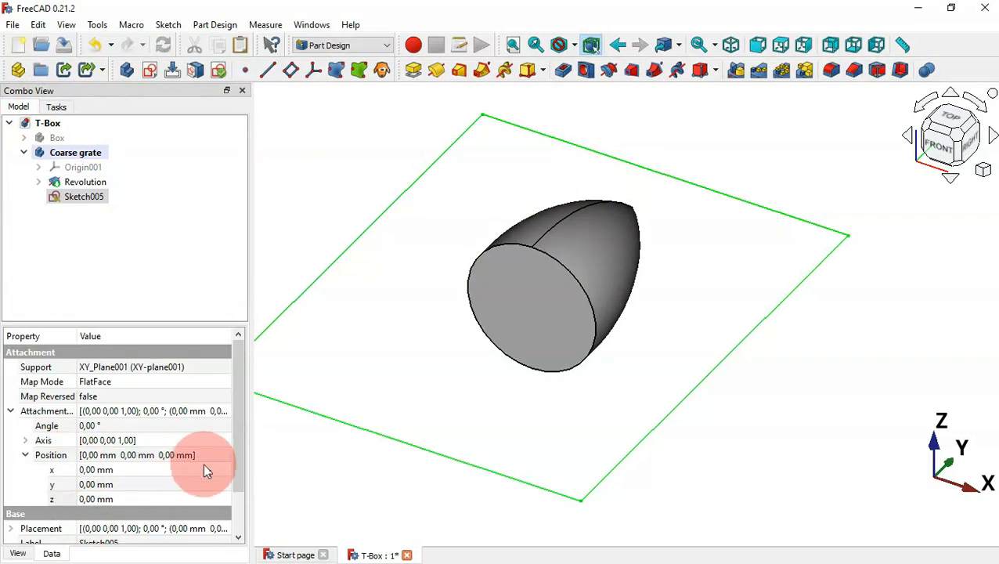
{"action": "left_click", "coordinate": [289, 249]}
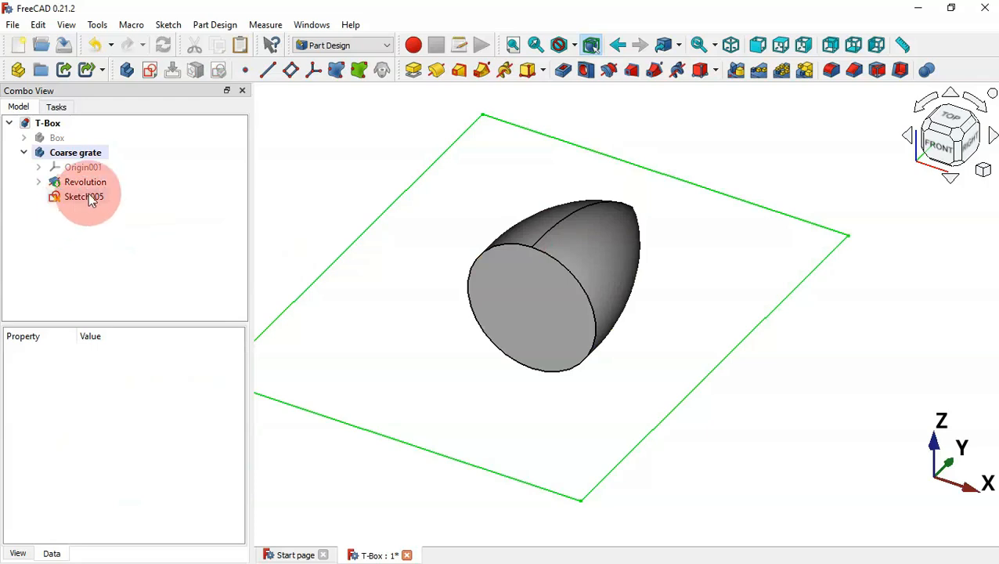
{"action": "left_click", "coordinate": [86, 196]}
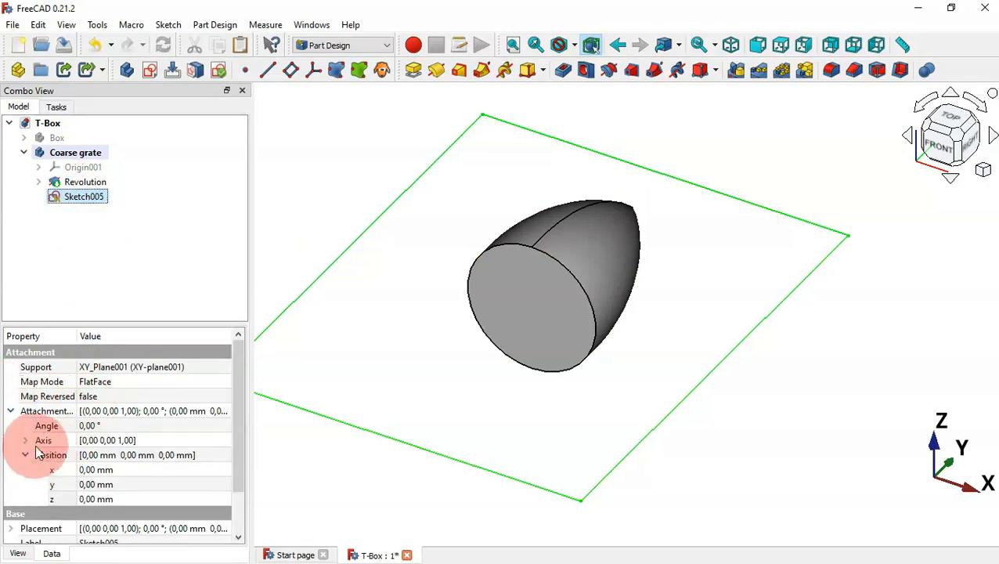
{"action": "left_click", "coordinate": [141, 500]}
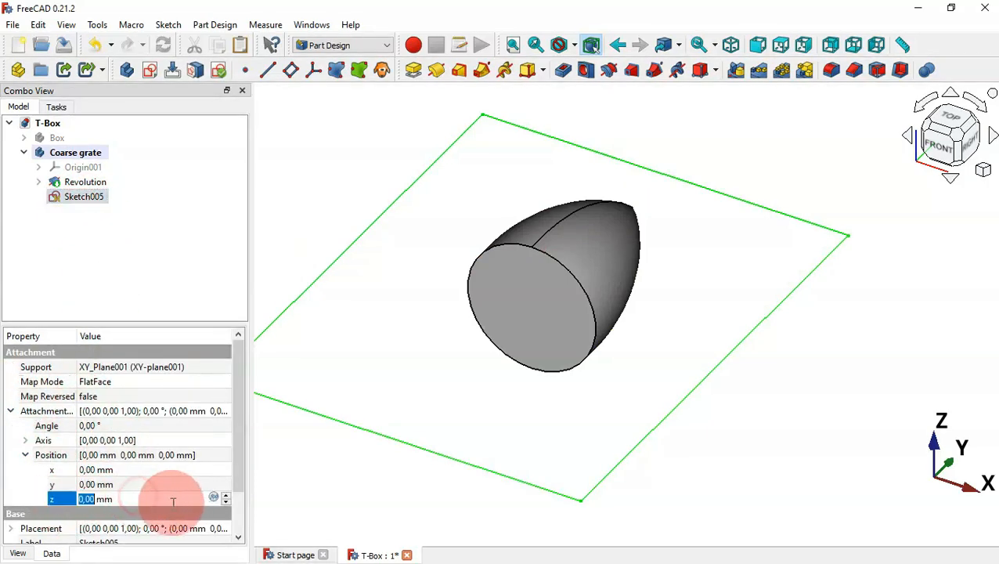
{"action": "type", "text": "0.5"}
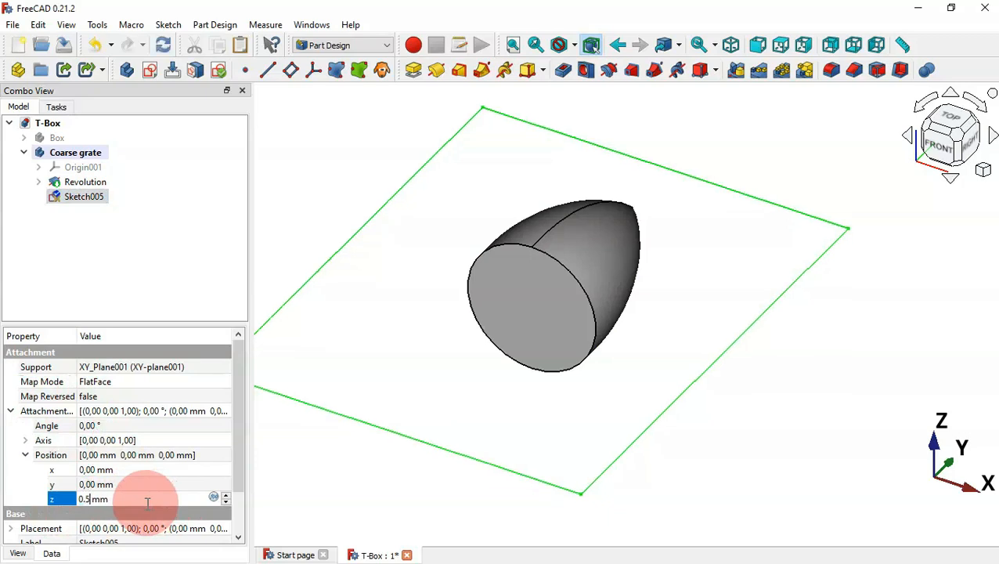
{"action": "left_click", "coordinate": [444, 356]}
Pad the rectangle sketch 10 mm in the reversed direction so the block lies below the tooth
{"action": "left_click", "coordinate": [74, 198]}
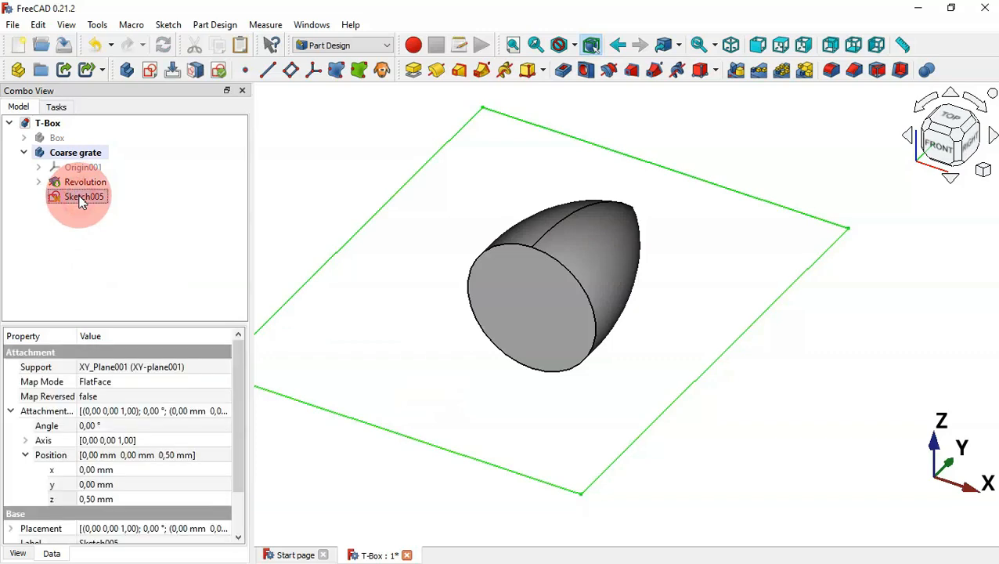
{"action": "left_click", "coordinate": [416, 71]}
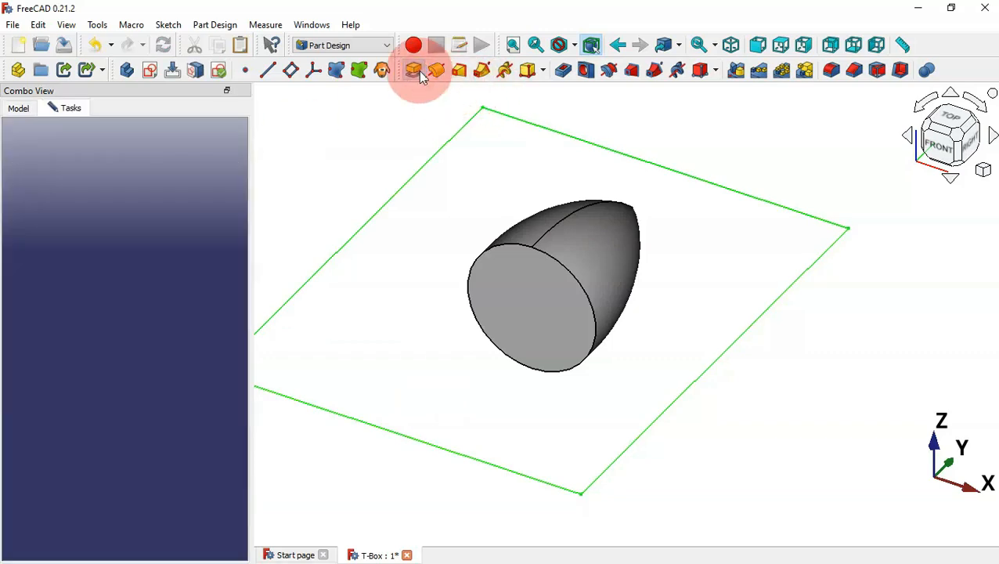
{"action": "left_click", "coordinate": [558, 269]}
{"action": "key", "text": "v"}
{"action": "key", "text": "f"}
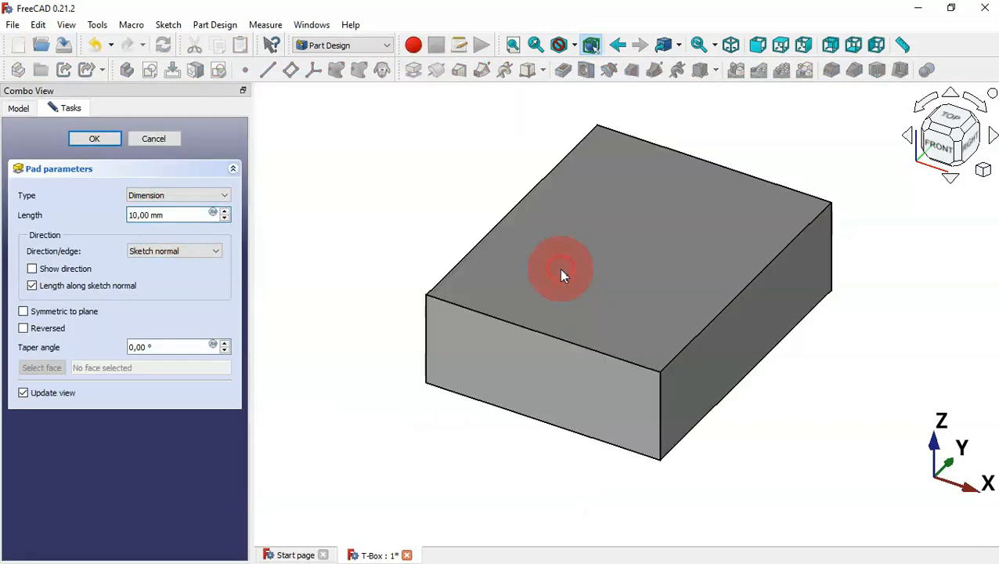
{"action": "left_click", "coordinate": [56, 328]}
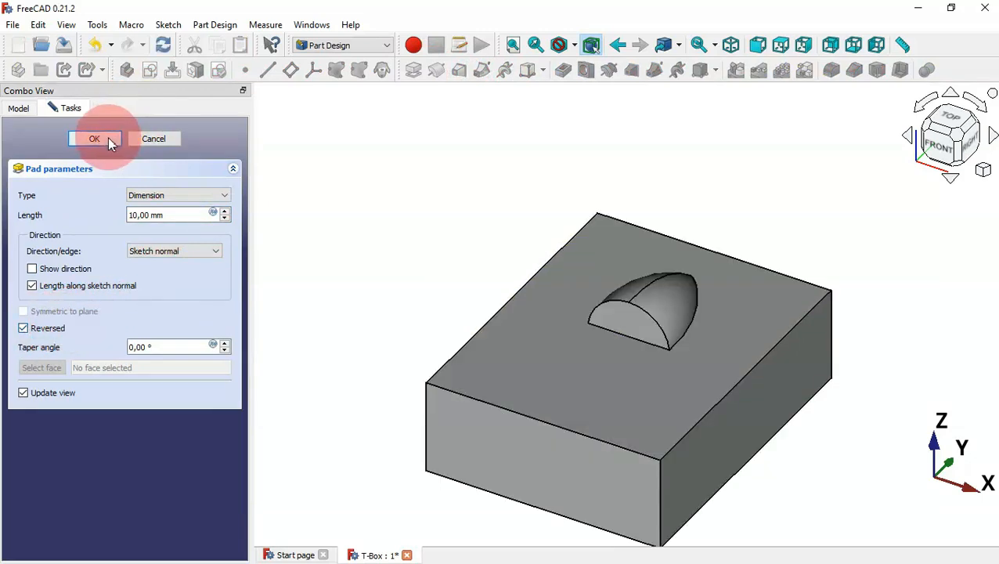
{"action": "left_click", "coordinate": [94, 139]}
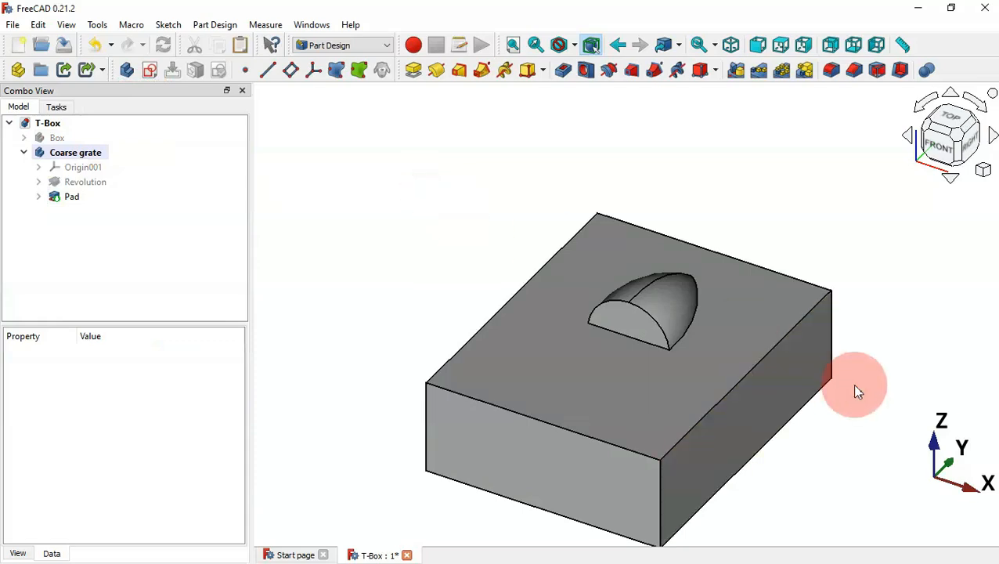
Apply Thickness to the padded block with its front, right, bottom and left faces as the open faces
{"action": "left_click_drag", "start_coordinate": [856, 393], "coordinate": [743, 382]}
{"action": "key", "text": "0"}
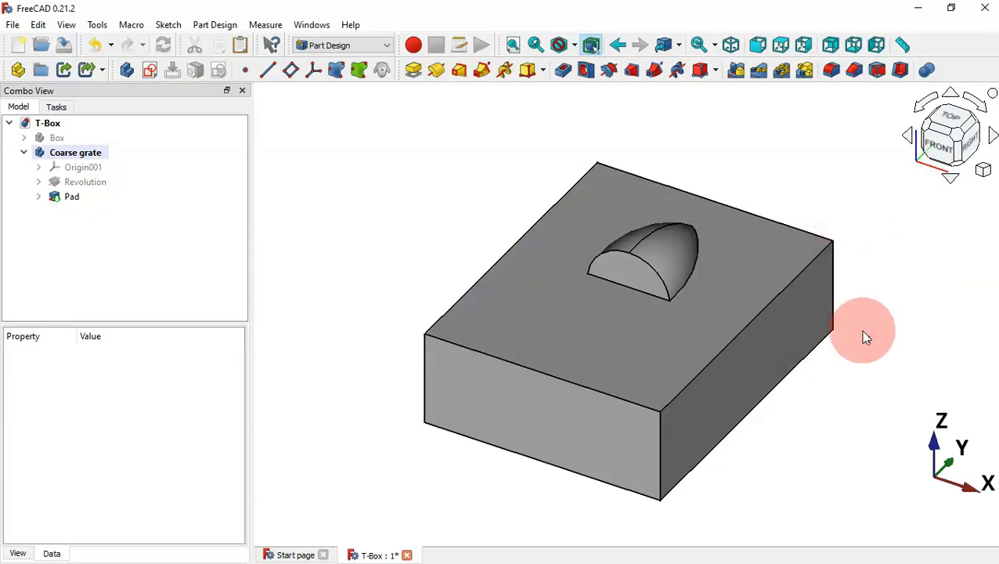
{"action": "left_click", "coordinate": [558, 429]}
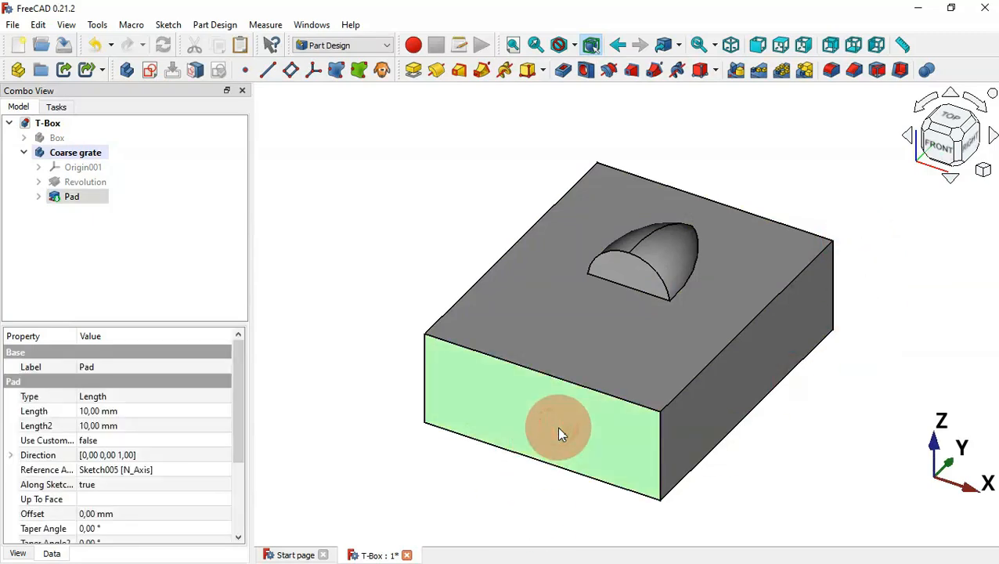
{"action": "left_click", "coordinate": [732, 396], "text": "ctrl"}
{"action": "middle_click_drag", "start_coordinate": [771, 434], "coordinate": [690, 387]}
{"action": "middle_click_drag", "start_coordinate": [501, 466], "coordinate": [593, 362]}
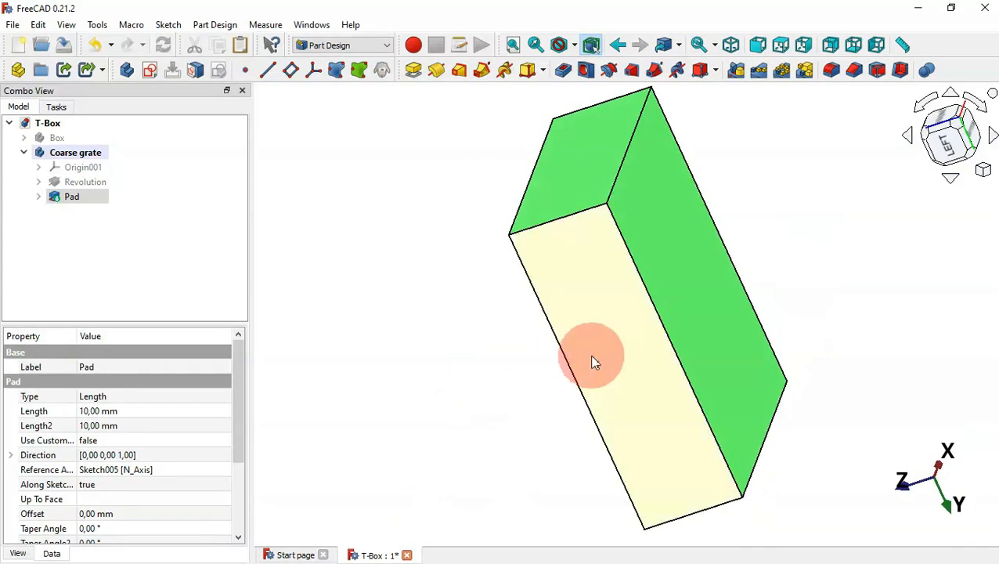
{"action": "left_click", "coordinate": [593, 362], "text": "ctrl"}
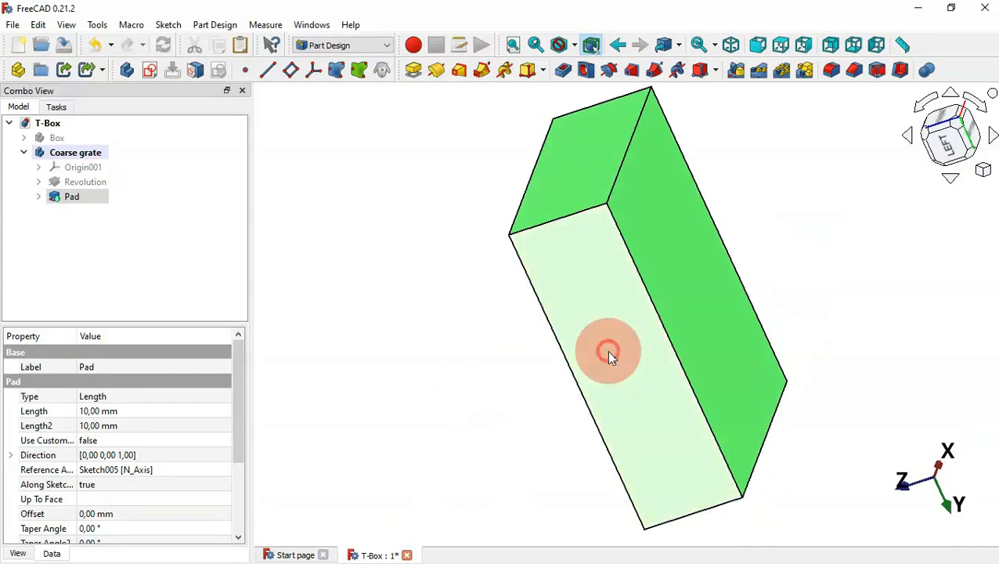
{"action": "left_click", "coordinate": [898, 69]}
{"action": "key", "text": "0"}
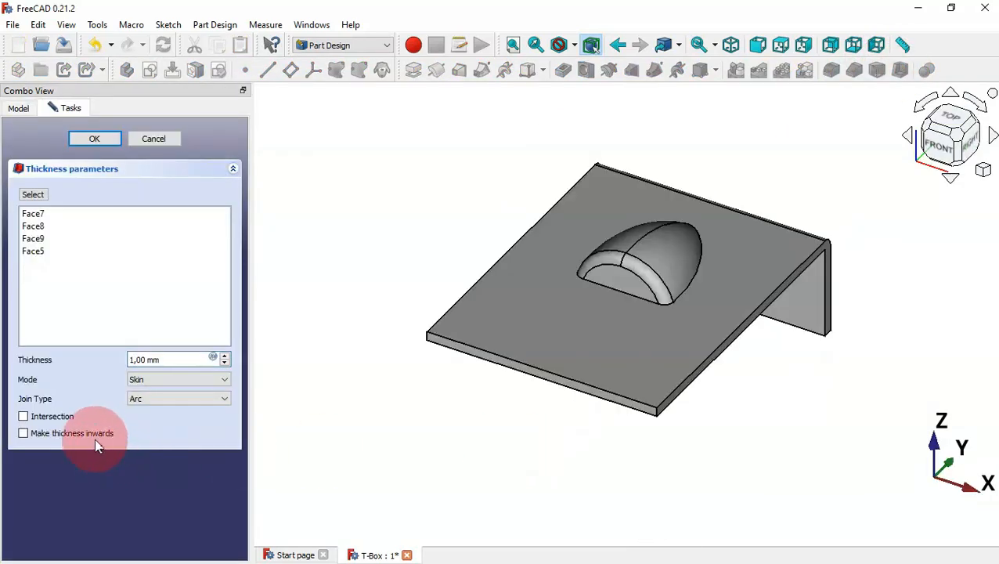
Direct the Thickness inwards, set it to 0.5 mm, and accept the feature
{"action": "left_click", "coordinate": [96, 440]}
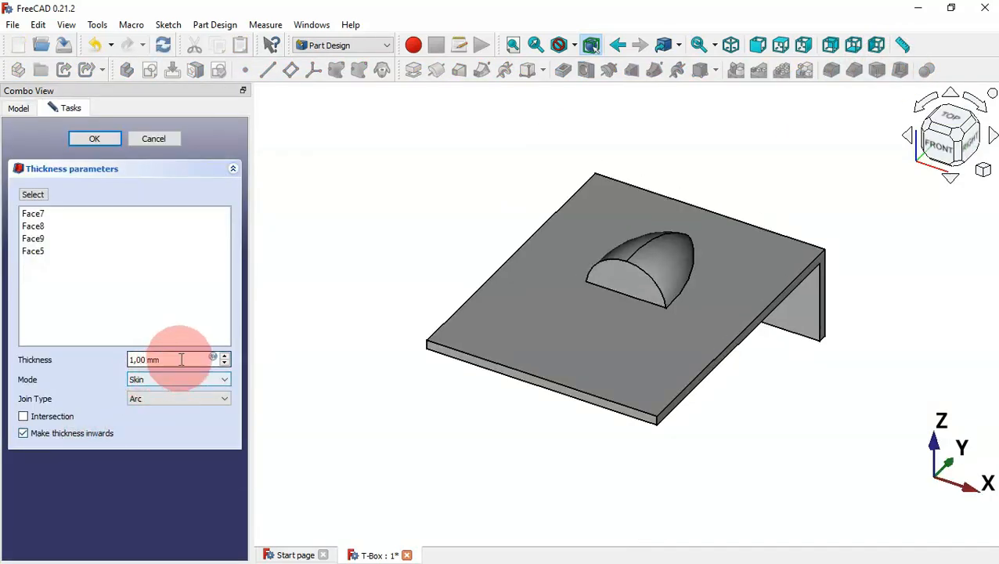
{"action": "left_click_drag", "start_coordinate": [179, 359], "coordinate": [81, 359]}
{"action": "type", "text": "0.5"}
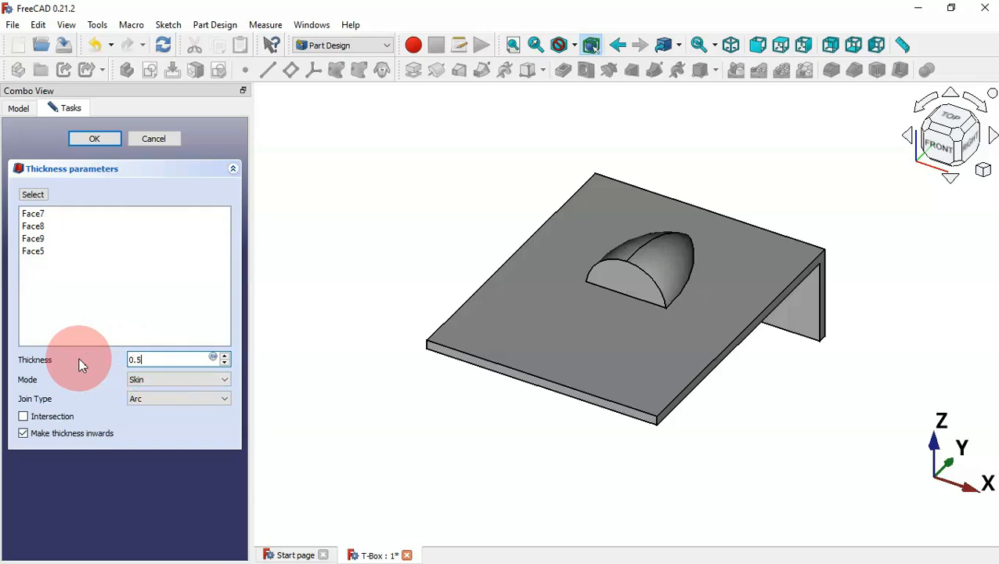
{"action": "left_click_drag", "start_coordinate": [787, 361], "coordinate": [665, 260]}
{"action": "left_click", "coordinate": [94, 139]}
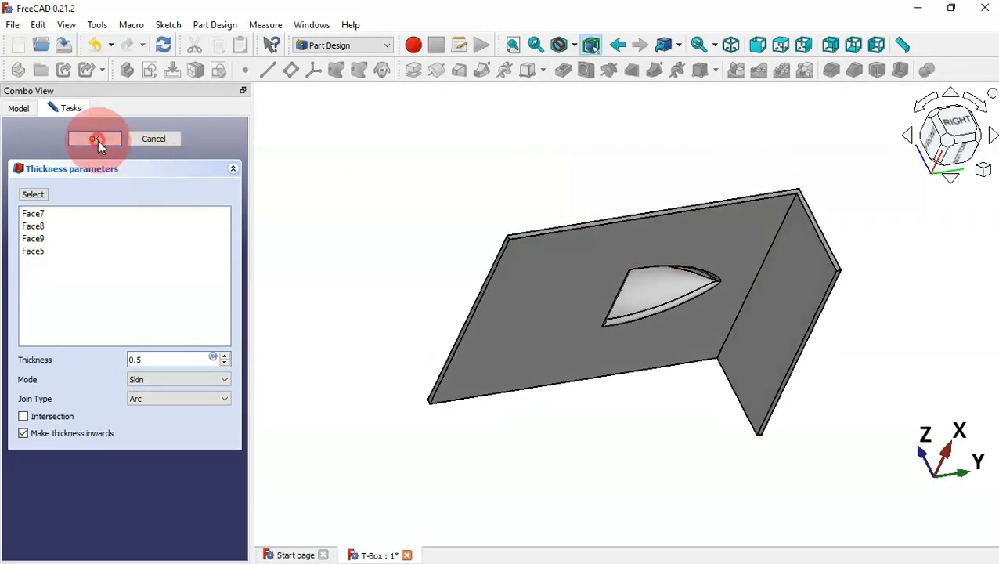
{"action": "left_click", "coordinate": [461, 160]}
{"action": "key", "text": "0"}
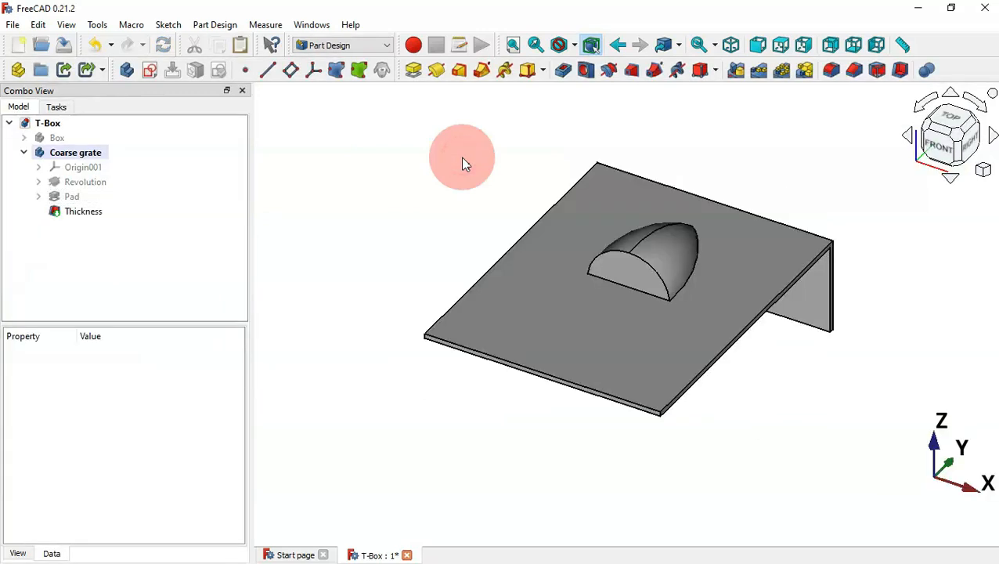
Create a sketch on the plate's top face and link the tooth's left outer curved edge as external geometry
{"action": "left_click", "coordinate": [580, 338]}
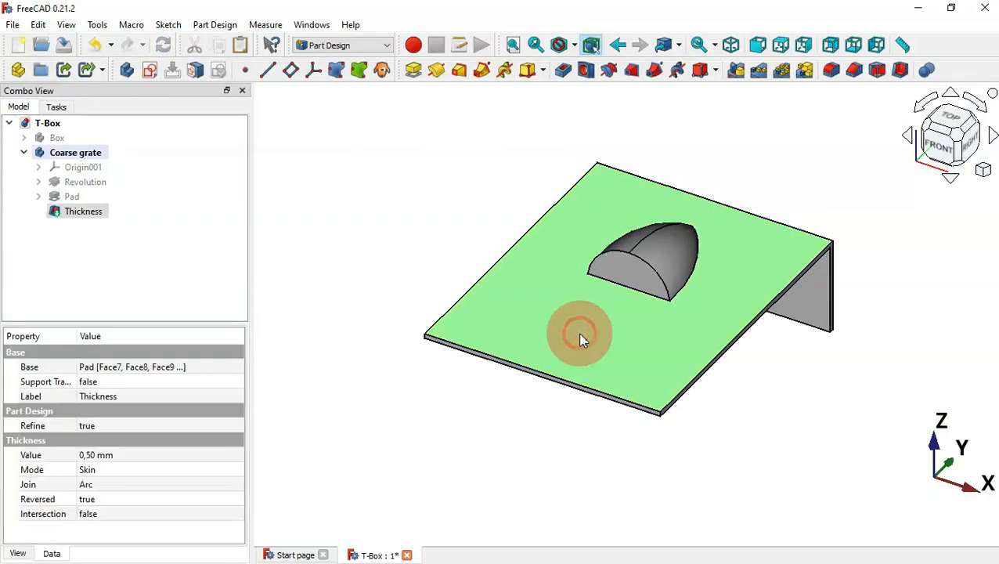
{"action": "left_click", "coordinate": [151, 75]}
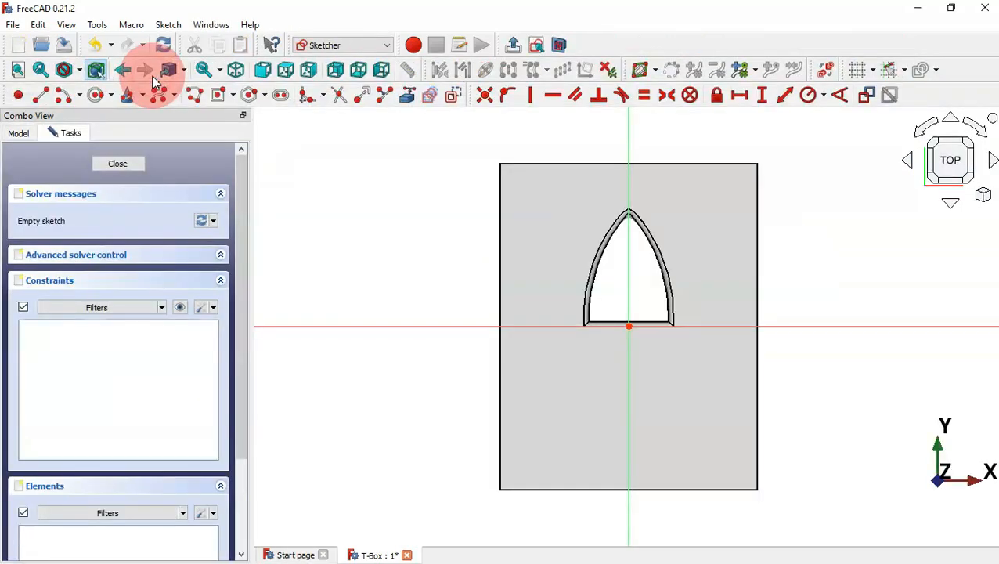
{"action": "left_click", "coordinate": [489, 240]}
{"action": "left_click", "coordinate": [669, 270]}
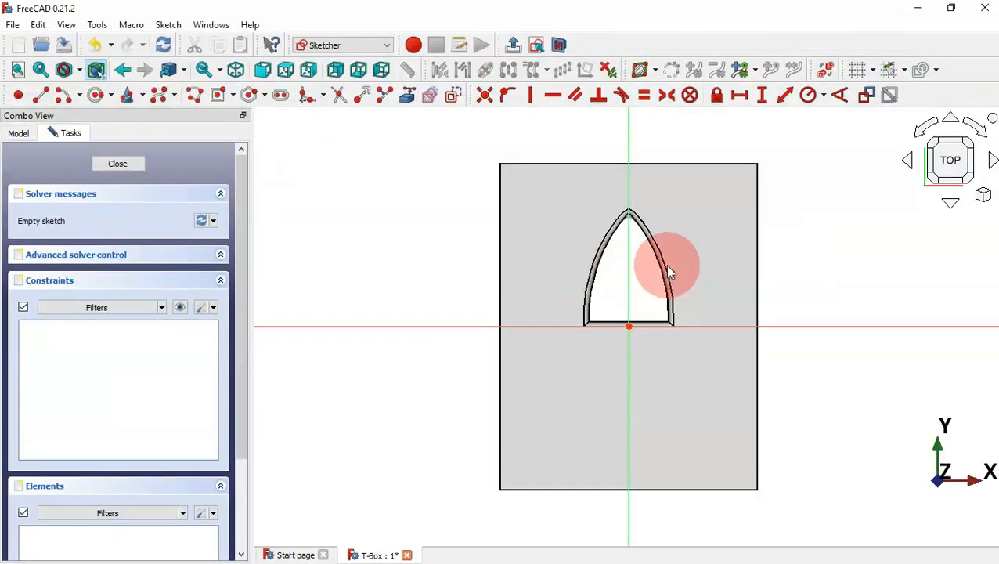
{"action": "scroll", "coordinate": [666, 222], "scroll_direction": "up", "scroll_amount": 5}
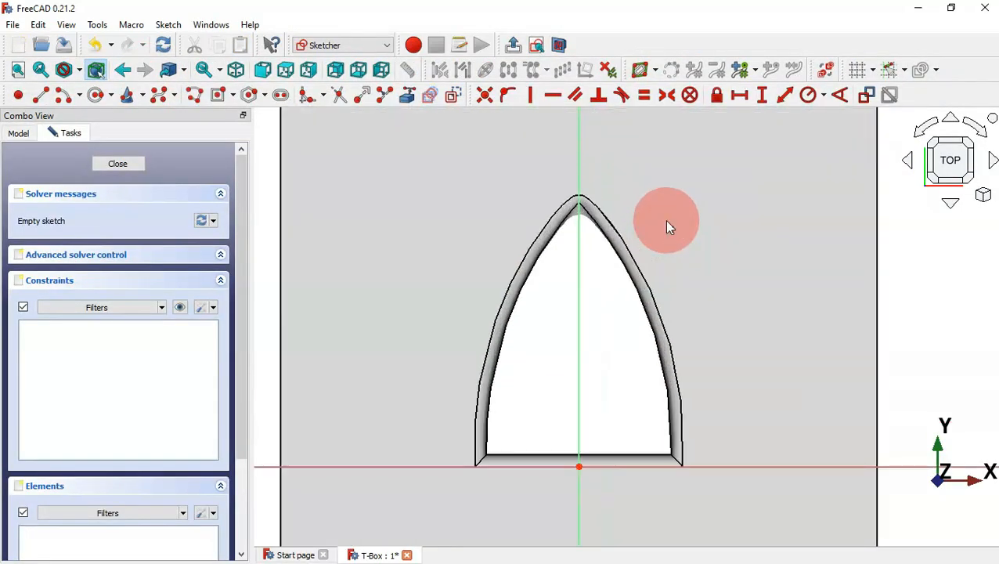
{"action": "left_click", "coordinate": [386, 94]}
{"action": "left_click", "coordinate": [407, 96]}
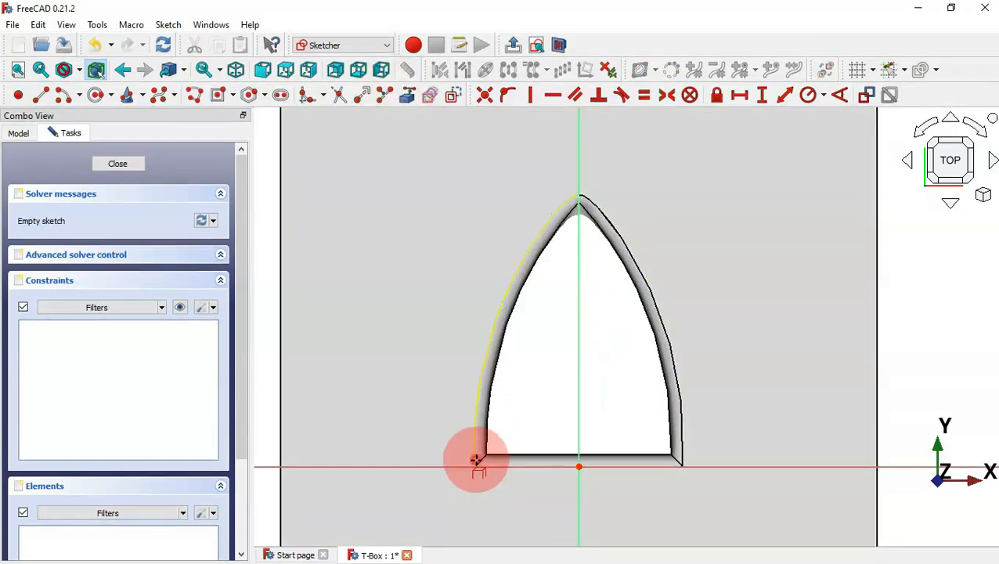
{"action": "left_click", "coordinate": [476, 460]}
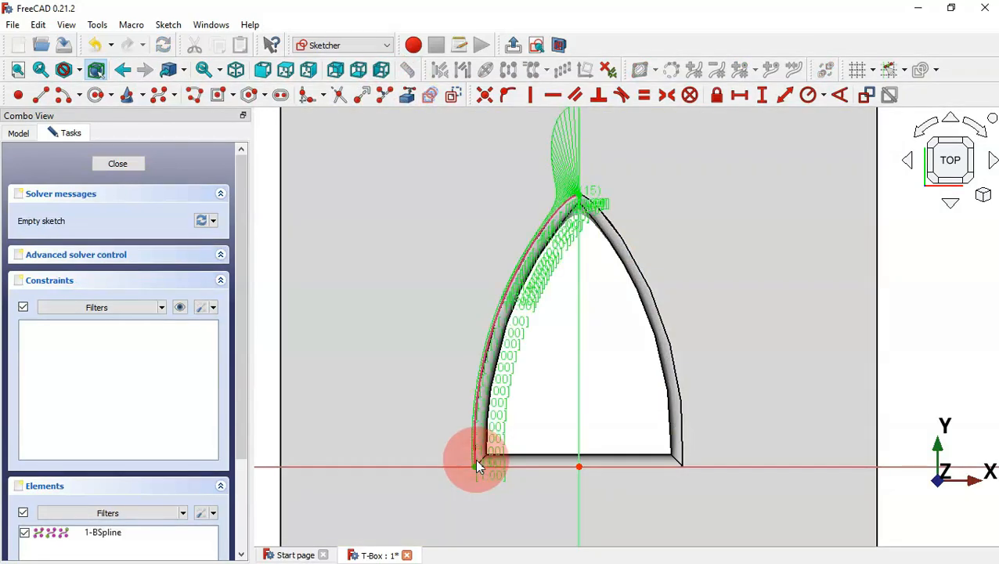
Draw a circle centred on the vertical axis about 2.1 mm above the origin, passing through the linked curve's lower endpoint
{"action": "scroll", "coordinate": [486, 479], "scroll_direction": "up", "scroll_amount": 3}
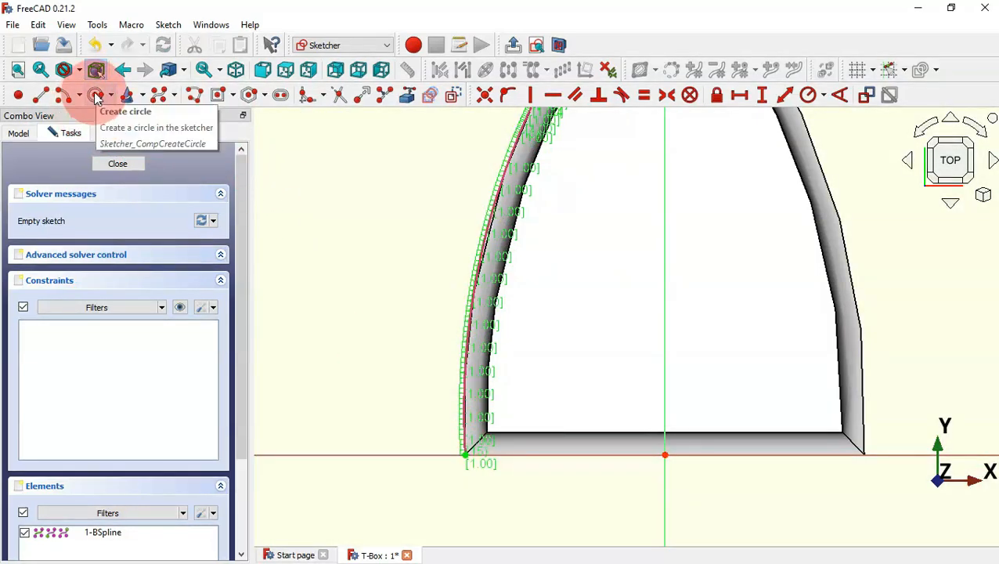
{"action": "left_click", "coordinate": [97, 96]}
{"action": "left_click", "coordinate": [664, 356]}
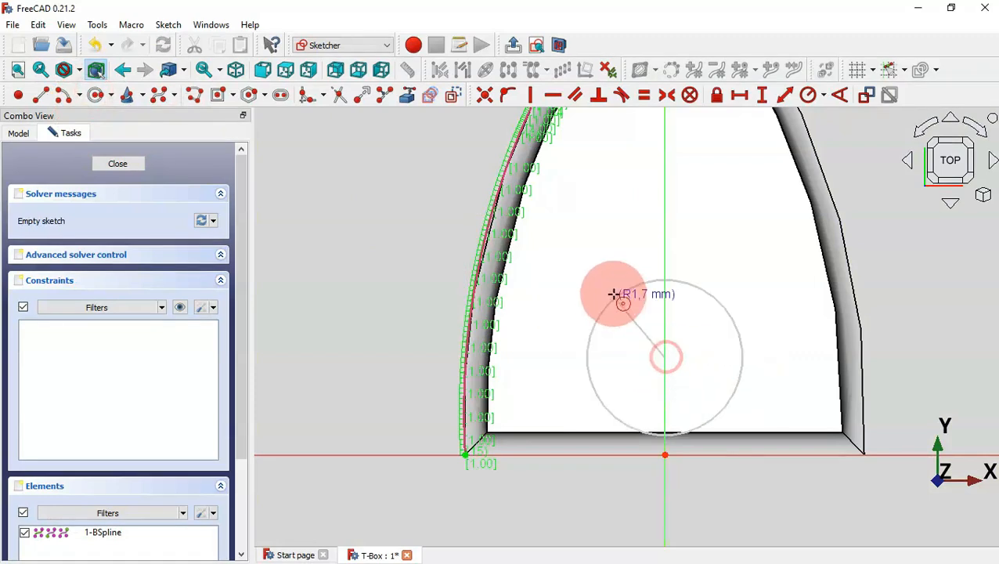
{"action": "left_click", "coordinate": [468, 454]}
{"action": "scroll", "coordinate": [438, 274], "scroll_direction": "down", "scroll_amount": 2}
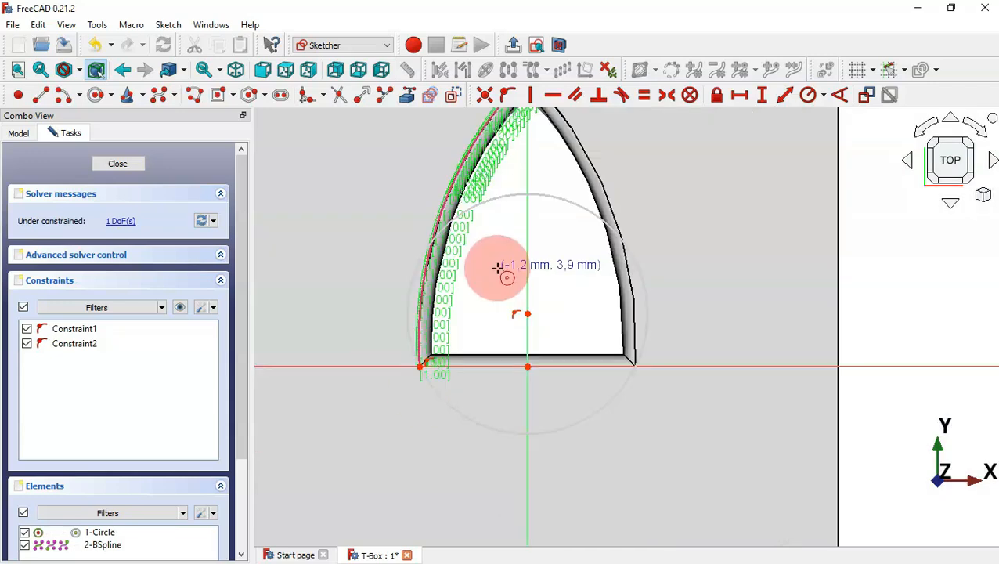
Constrain the circle's centre to a vertical distance of 0.5 mm from the origin and place the dimension beside the tooth
{"action": "left_click", "coordinate": [761, 97]}
{"action": "left_click", "coordinate": [526, 365]}
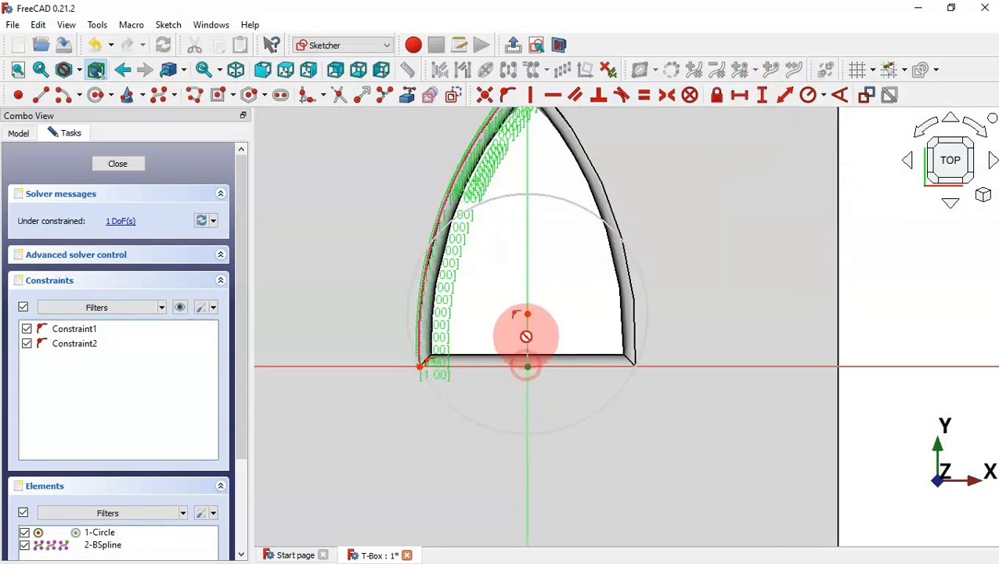
{"action": "left_click", "coordinate": [529, 314]}
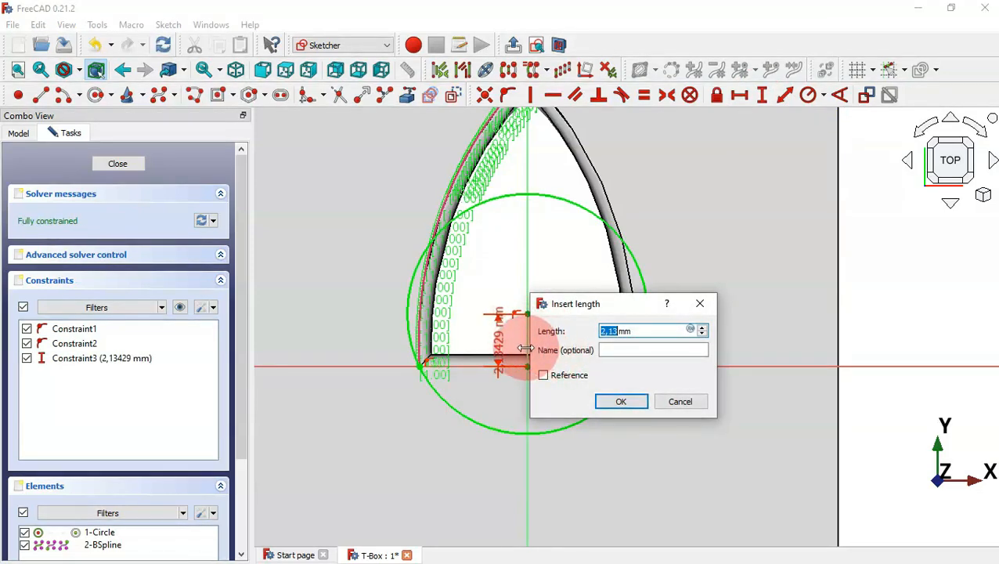
{"action": "key", "text": "Return"}
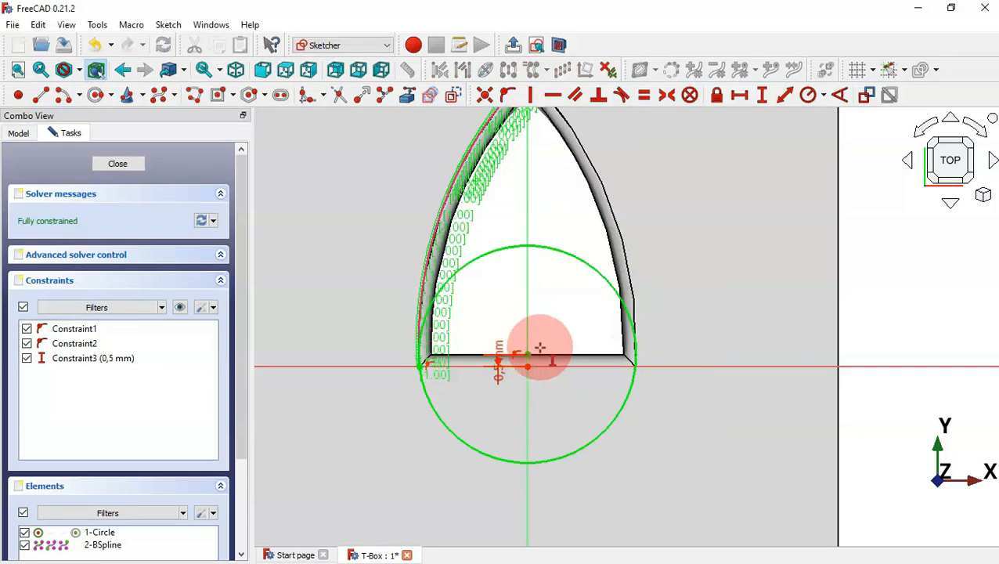
{"action": "left_click", "coordinate": [497, 351]}
{"action": "left_click_drag", "start_coordinate": [383, 306], "coordinate": [353, 267]}
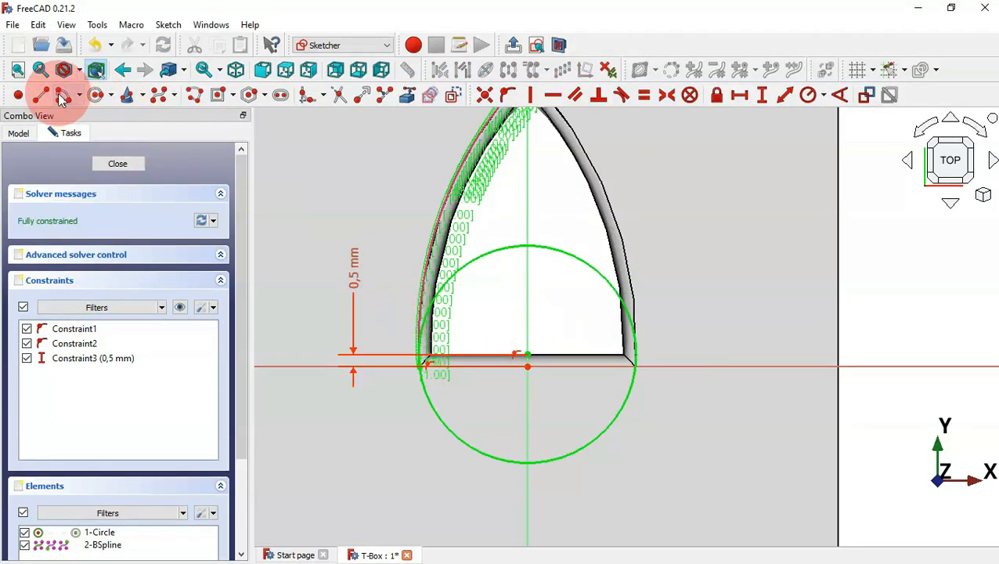
Draw an arc of about 4.9 mm radius centred on the vertical axis with both ends on the circle, and trim the circle above it
{"action": "left_click", "coordinate": [62, 95]}
{"action": "mouse_move", "coordinate": [527, 205]}
{"action": "left_mouse_down"}
{"action": "mouse_move", "coordinate": [537, 236]}
{"action": "mouse_move", "coordinate": [494, 324]}
{"action": "mouse_move", "coordinate": [457, 277]}
{"action": "mouse_move", "coordinate": [446, 278]}
{"action": "mouse_move", "coordinate": [602, 271]}
{"action": "mouse_move", "coordinate": [607, 280]}
{"action": "left_mouse_up"}
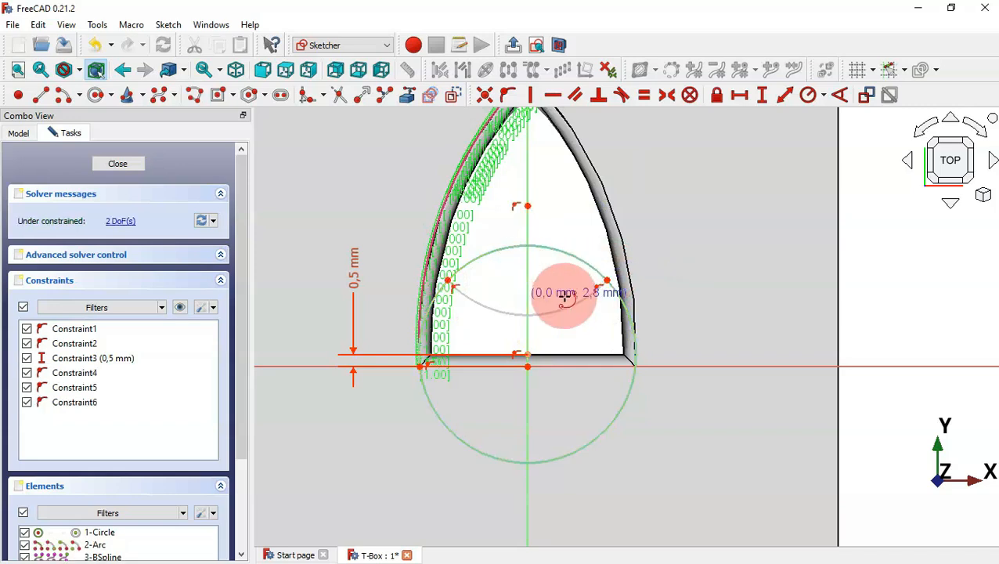
{"action": "left_click", "coordinate": [341, 95]}
{"action": "left_click", "coordinate": [560, 255]}
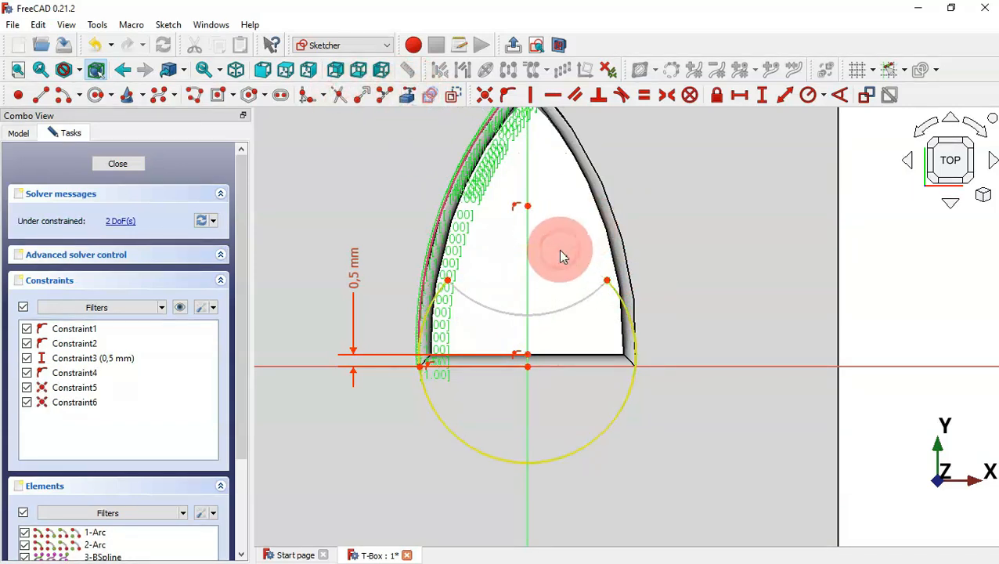
Fillet both corners where the concave arc meets the trimmed circle
{"action": "left_click", "coordinate": [305, 100]}
{"action": "left_click", "coordinate": [444, 296]}
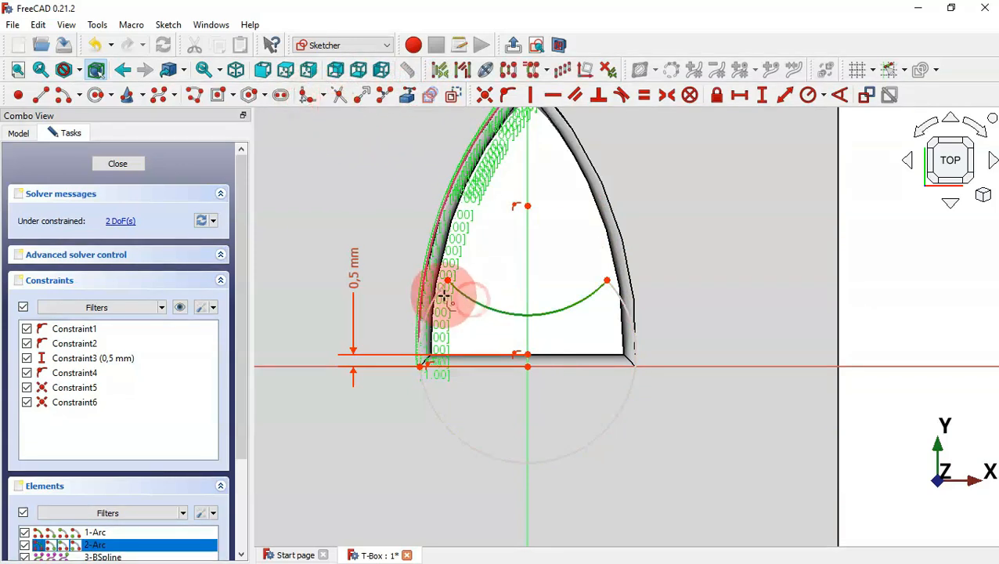
{"action": "left_click", "coordinate": [580, 300]}
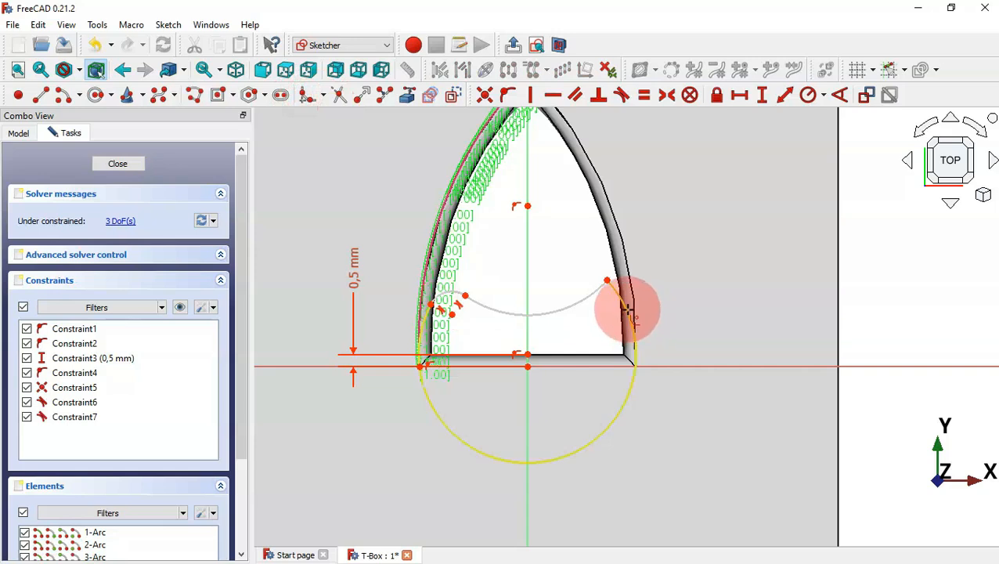
{"action": "left_click", "coordinate": [624, 308]}
{"action": "left_click", "coordinate": [593, 293]}
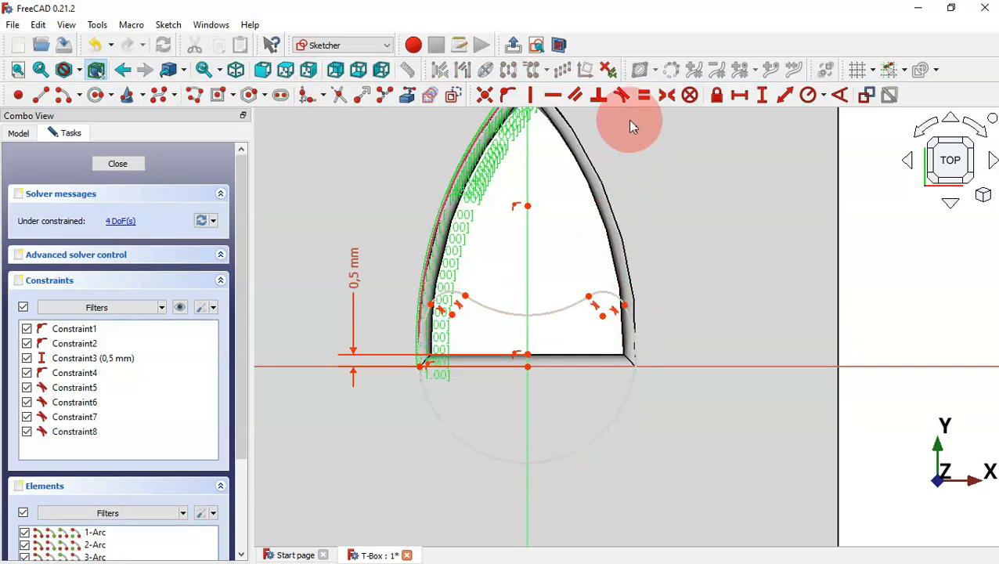
Constrain the two fillet arcs to be equal and set their radius to 1 mm
{"action": "left_click", "coordinate": [611, 284]}
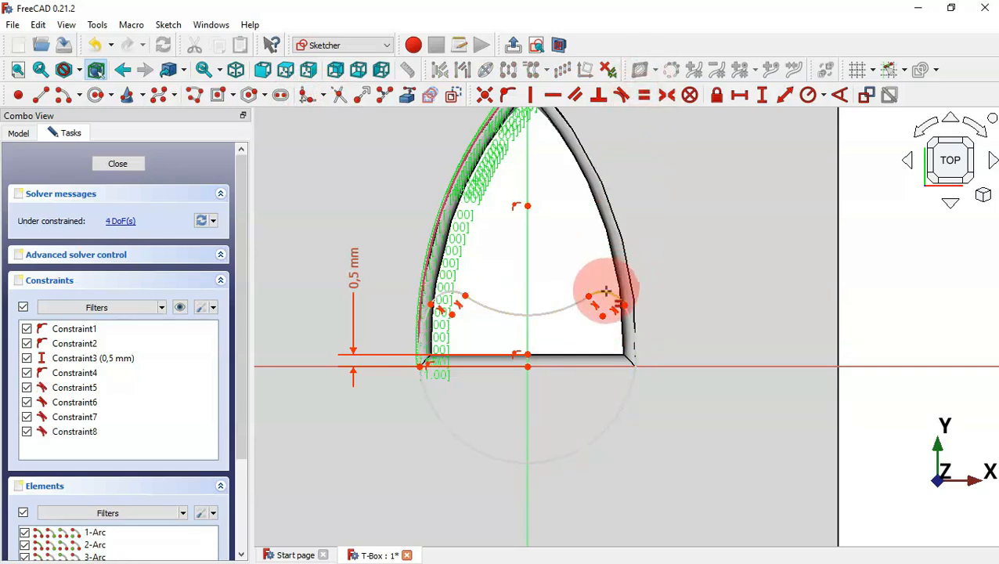
{"action": "left_click", "coordinate": [607, 292]}
{"action": "left_click", "coordinate": [454, 291]}
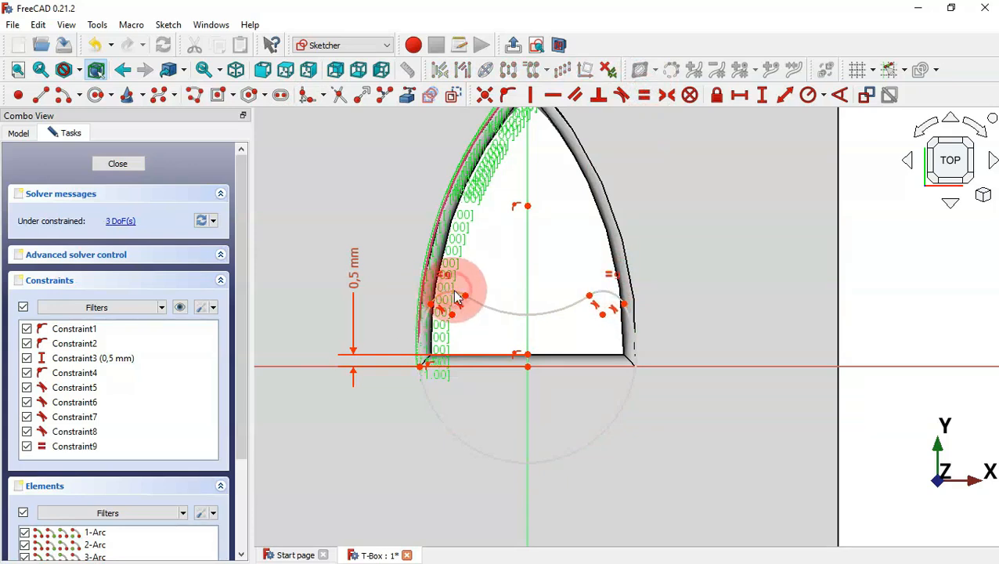
{"action": "scroll", "coordinate": [529, 271], "scroll_direction": "up", "scroll_amount": 1}
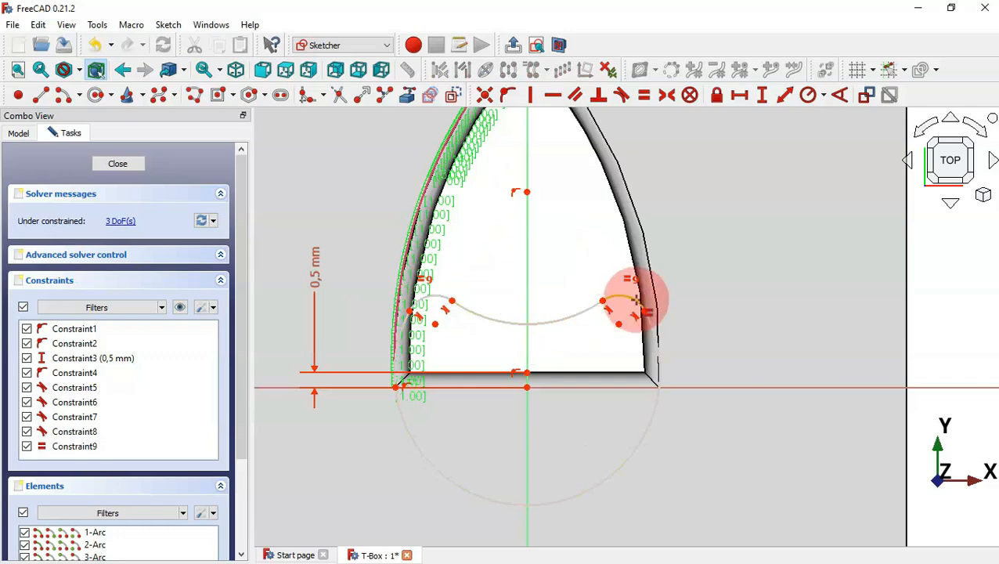
{"action": "left_click", "coordinate": [808, 97]}
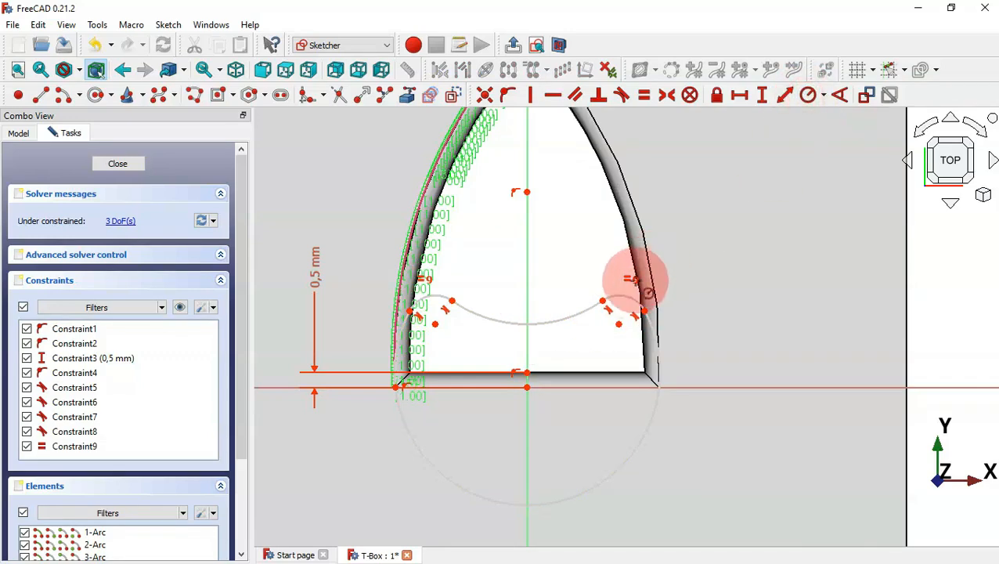
{"action": "left_click", "coordinate": [622, 295]}
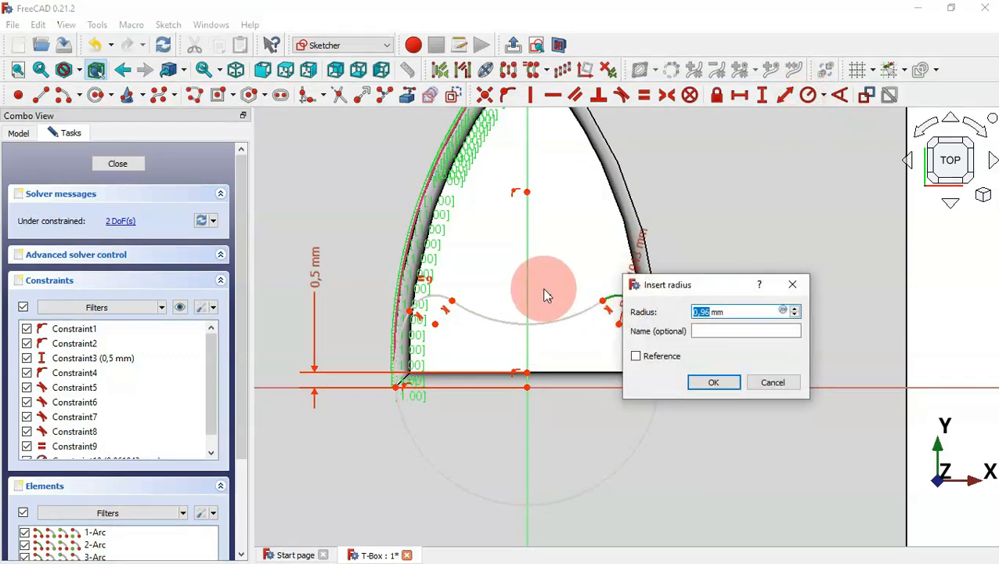
{"action": "key", "text": "Return"}
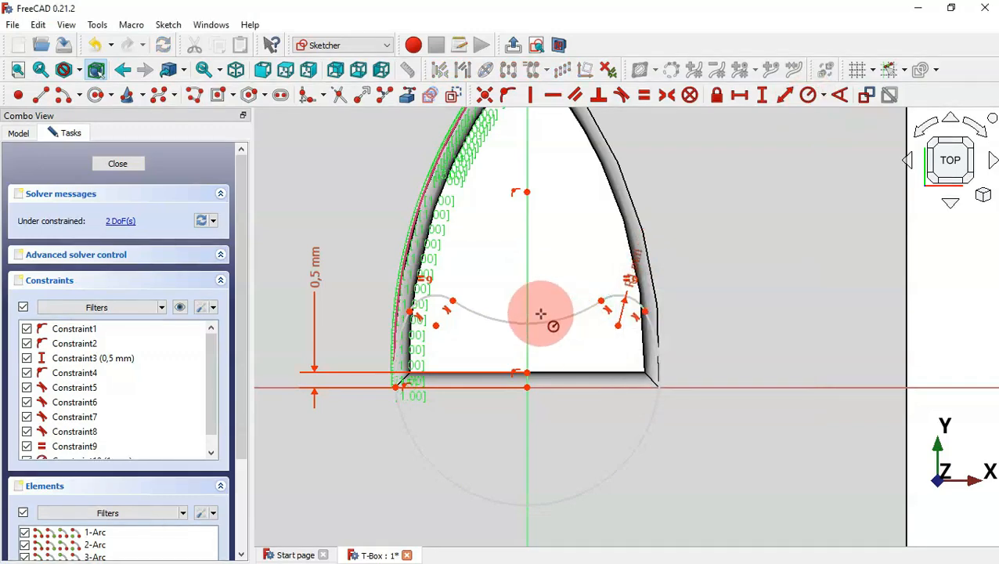
Set the radius of the concave middle arc to 5 mm
{"action": "left_click", "coordinate": [548, 321]}
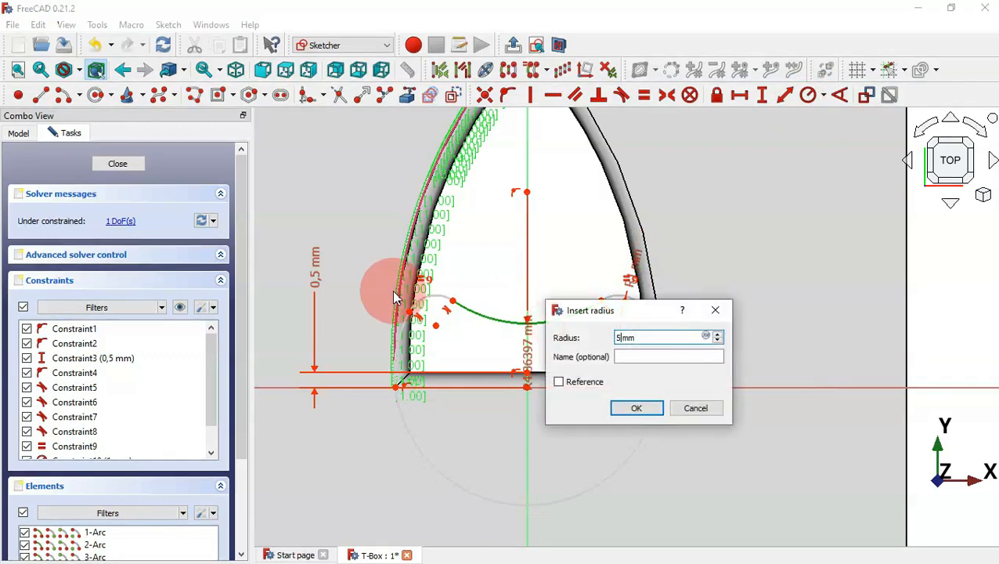
{"action": "type", "text": "5"}
{"action": "key", "text": "Return"}
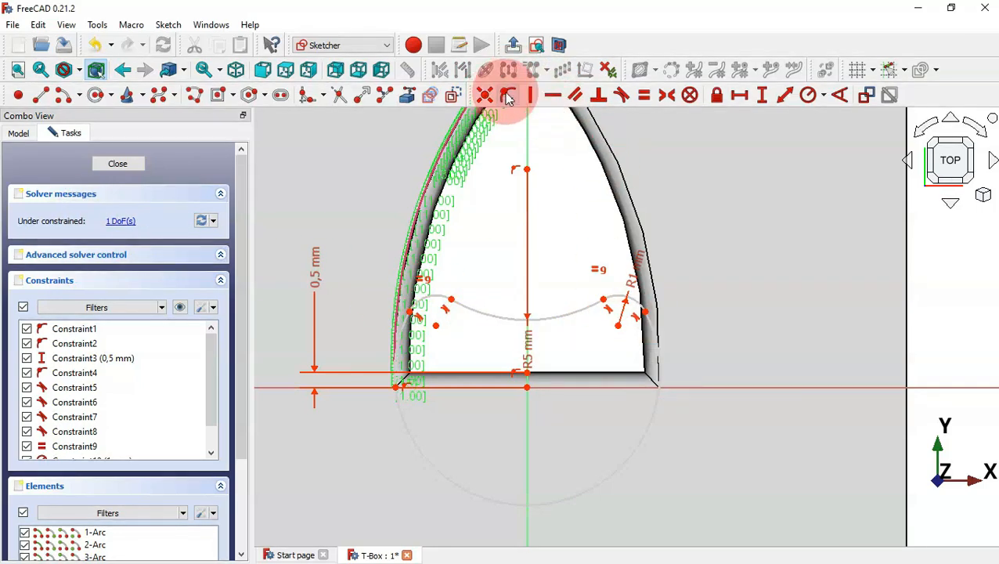
Constrain the large circular arc's centre point onto the concave arc and close the sketch
{"action": "left_click", "coordinate": [553, 316]}
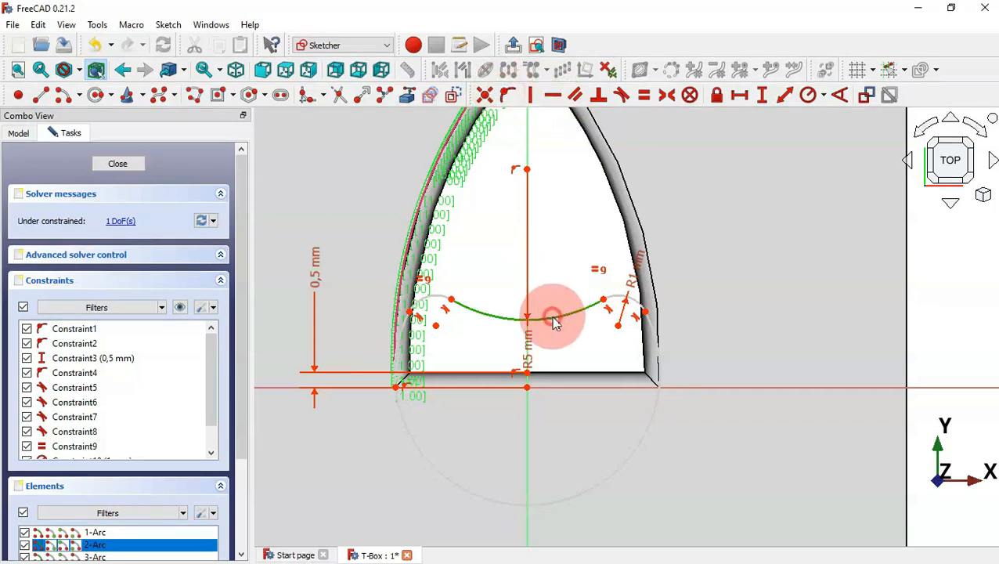
{"action": "left_click", "coordinate": [527, 373]}
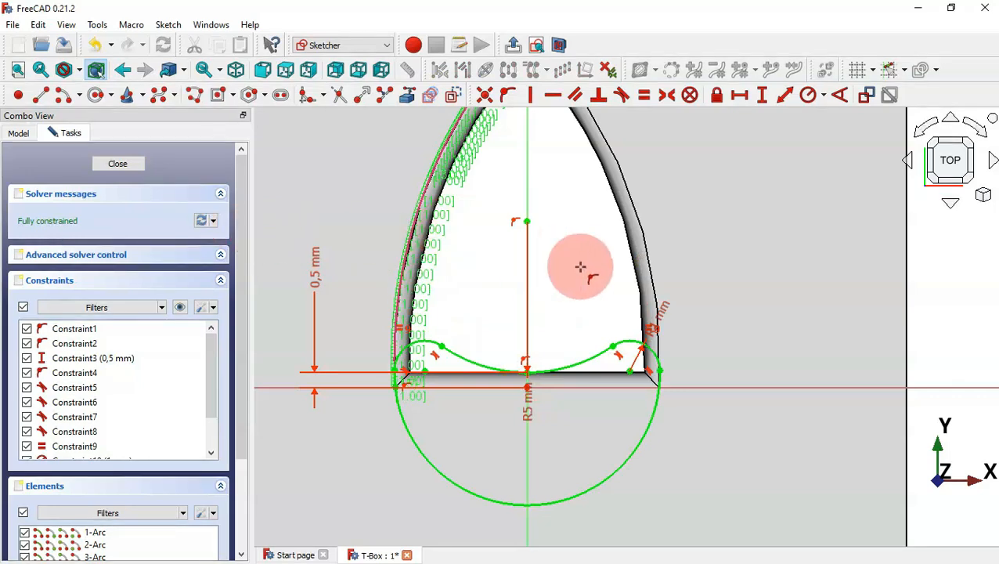
{"action": "scroll", "coordinate": [632, 279], "scroll_direction": "down", "scroll_amount": 2}
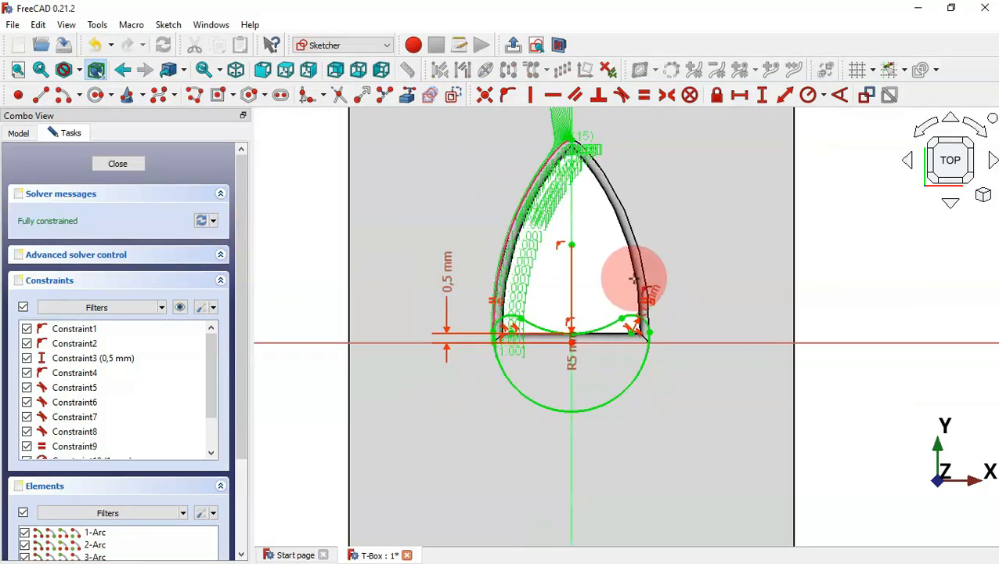
{"action": "key", "text": "Escape"}
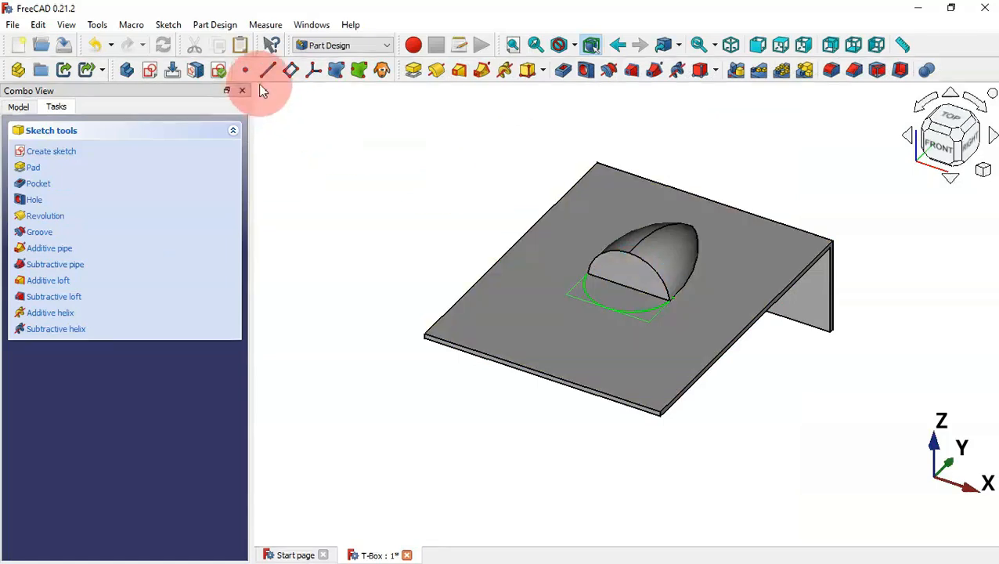
Pocket the sketch symmetrically to its plane with a length of 25 mm
{"action": "left_click", "coordinate": [562, 71]}
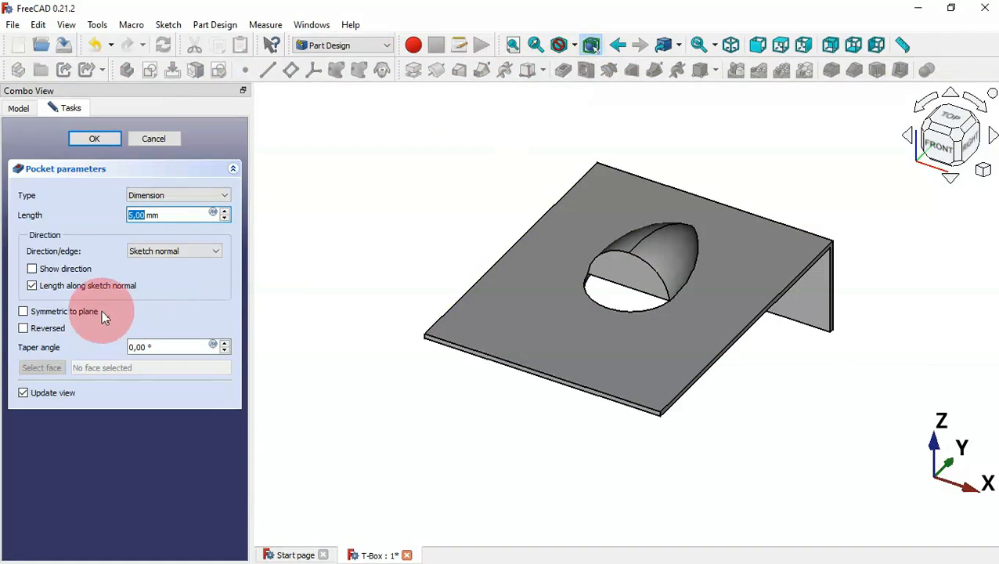
{"action": "left_click", "coordinate": [87, 311]}
{"action": "left_click", "coordinate": [185, 210]}
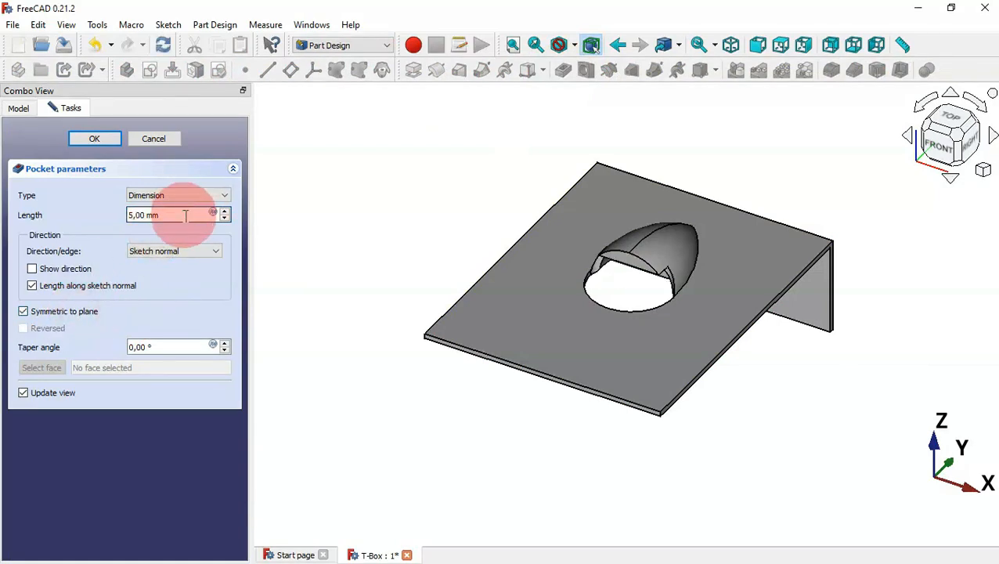
{"action": "left_click_drag", "start_coordinate": [185, 215], "coordinate": [78, 209]}
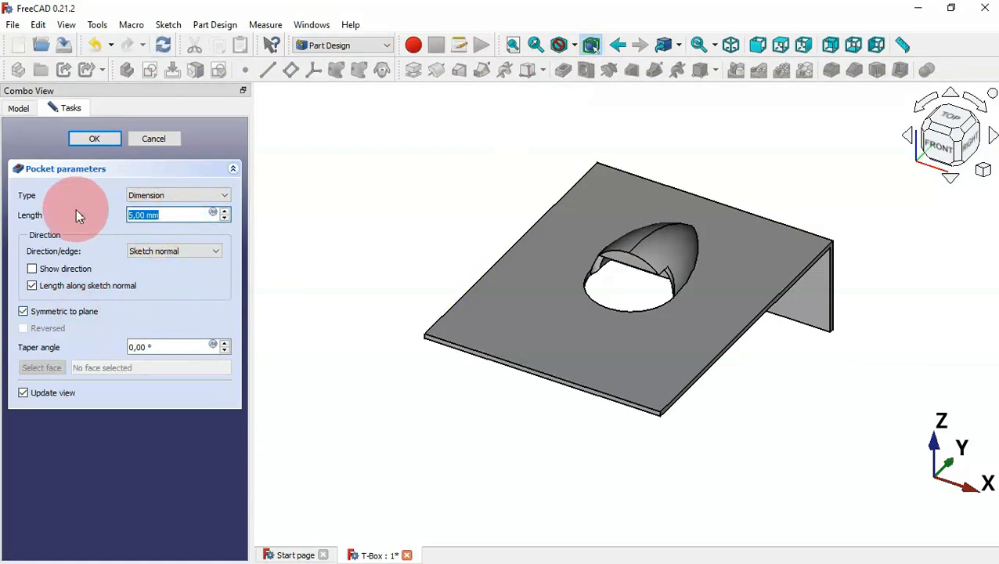
{"action": "type", "text": "25"}
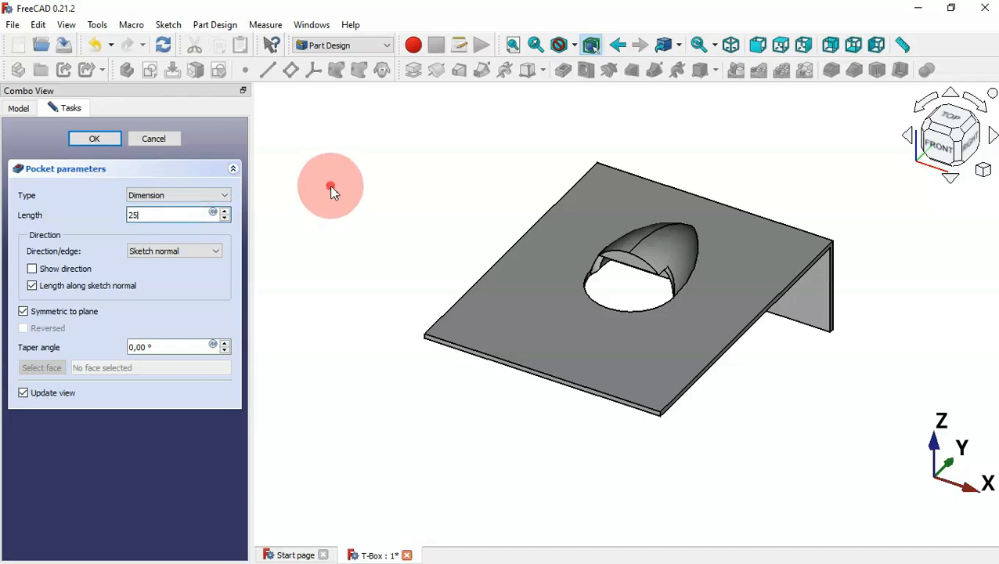
{"action": "left_click", "coordinate": [95, 139]}
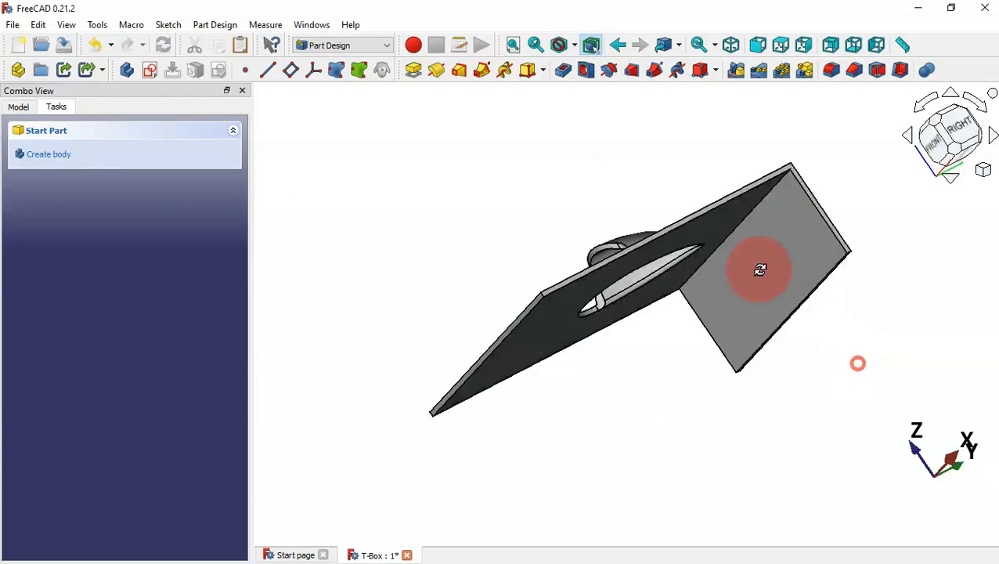
Create a sketch on the plate's top face and draw a centred rectangle around the tooth, with its centre on the vertical axis
{"action": "left_click", "coordinate": [582, 310]}
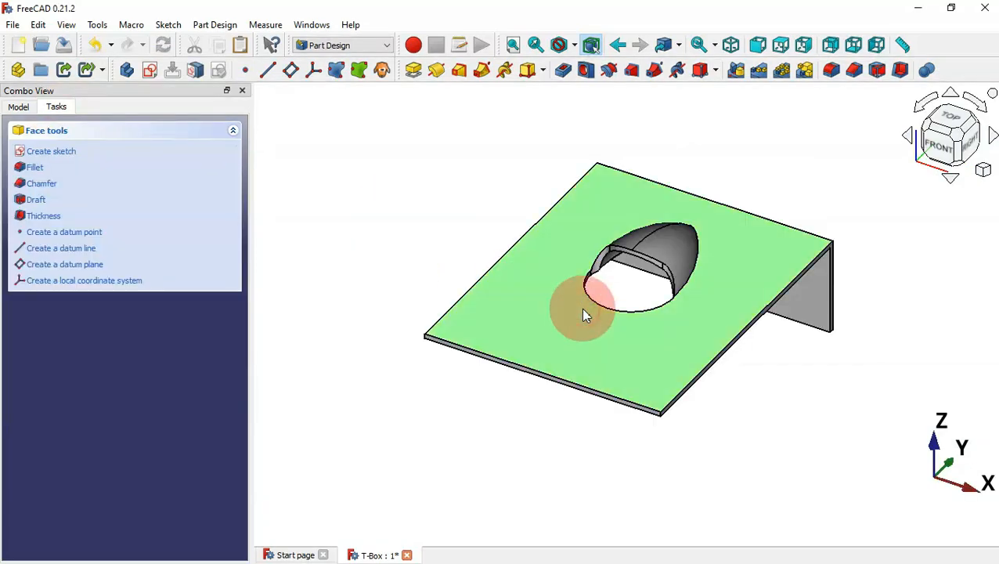
{"action": "left_click", "coordinate": [156, 72]}
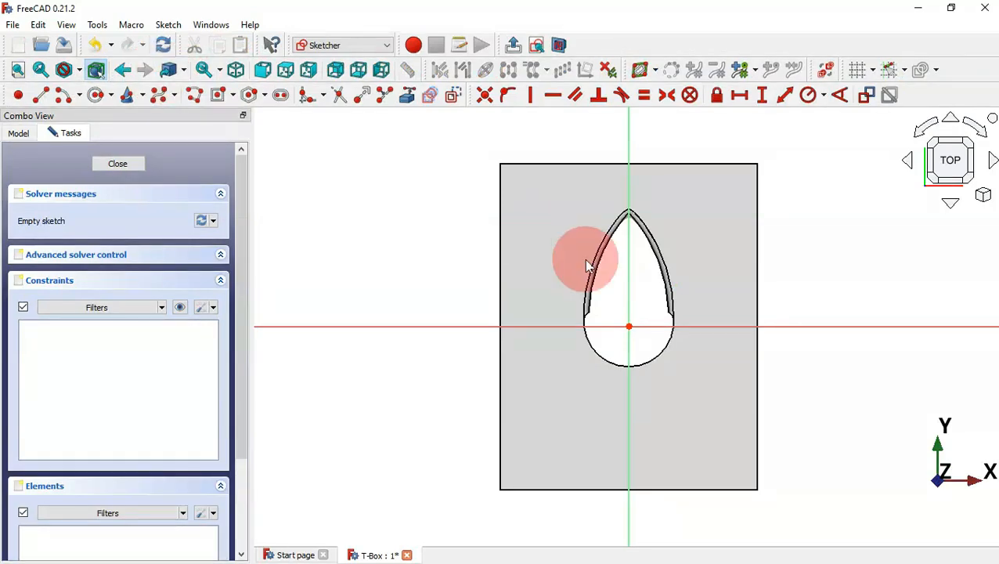
{"action": "left_click", "coordinate": [221, 95]}
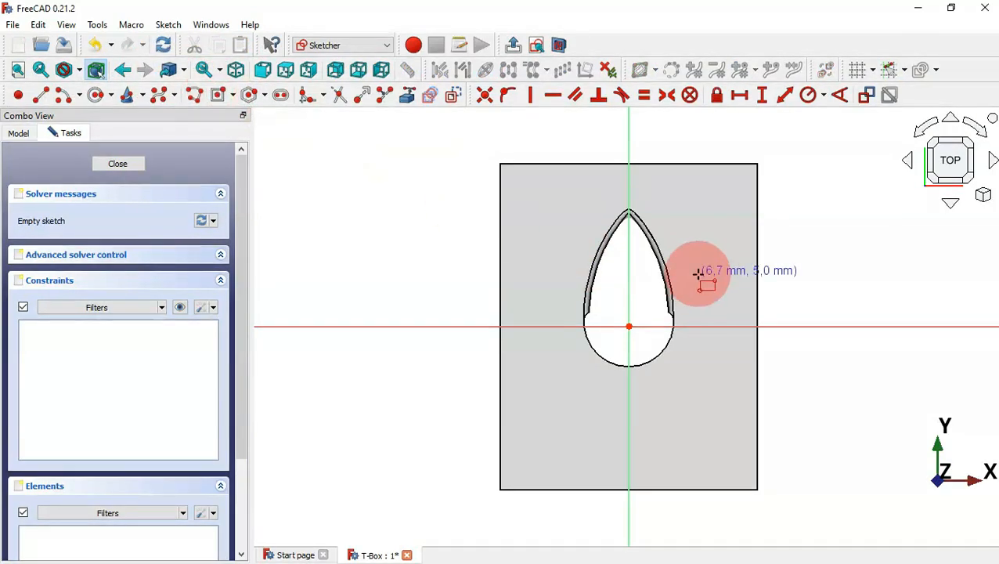
{"action": "left_click", "coordinate": [627, 296]}
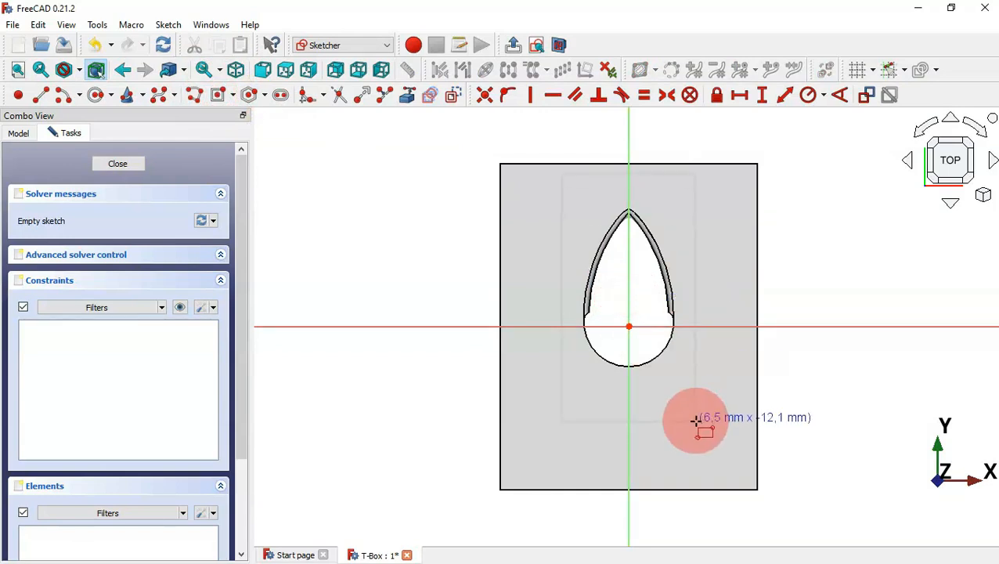
{"action": "left_click", "coordinate": [719, 462]}
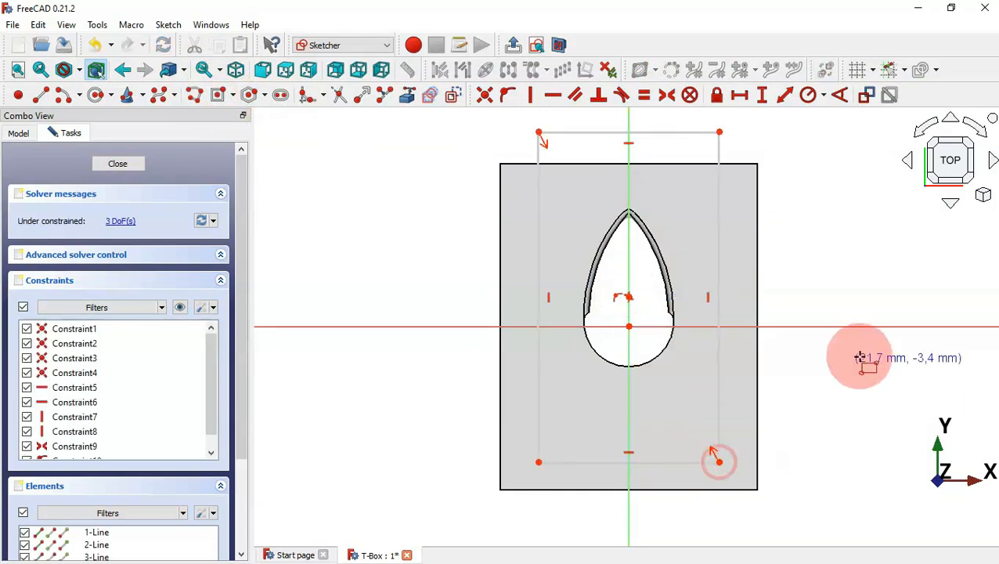
Draw a larger centred rectangle from the origin that completely encloses the plate outline
{"action": "left_click", "coordinate": [629, 326]}
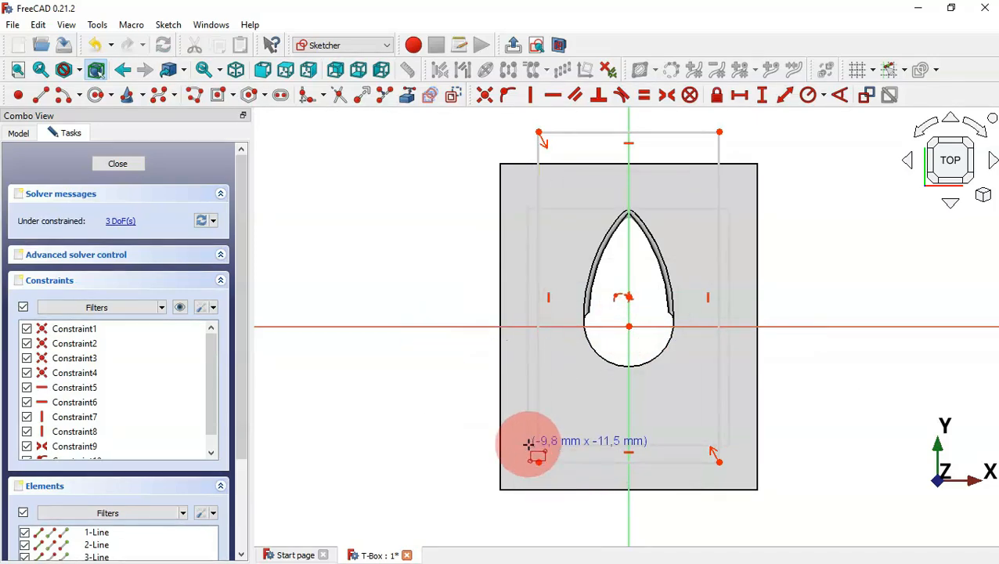
{"action": "scroll", "coordinate": [527, 445], "scroll_direction": "down", "scroll_amount": 5}
{"action": "left_click", "coordinate": [662, 513]}
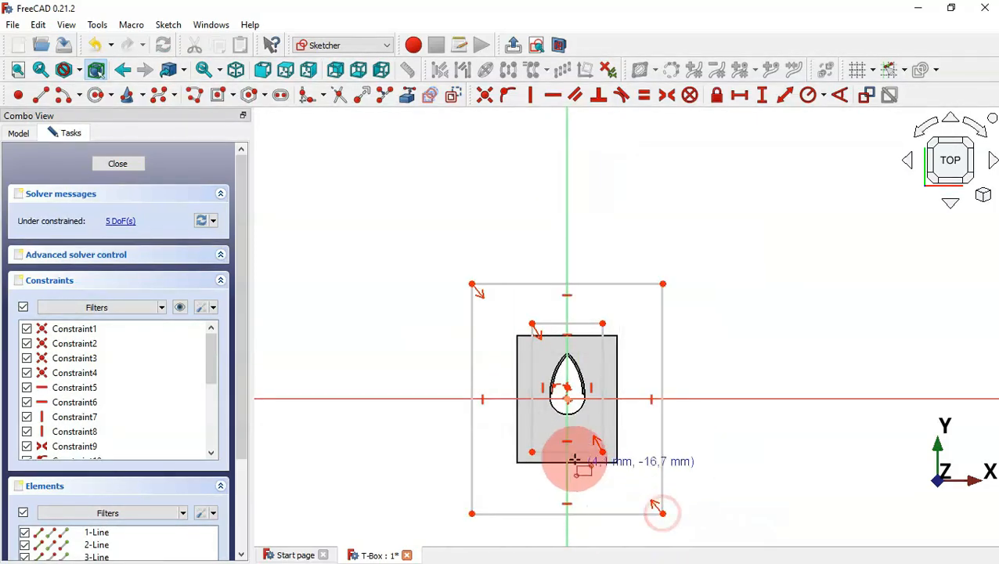
Constrain the vertical distance from the origin to the inner rectangle's upper corner to 12 mm
{"action": "scroll", "coordinate": [575, 462], "scroll_direction": "up", "scroll_amount": 3}
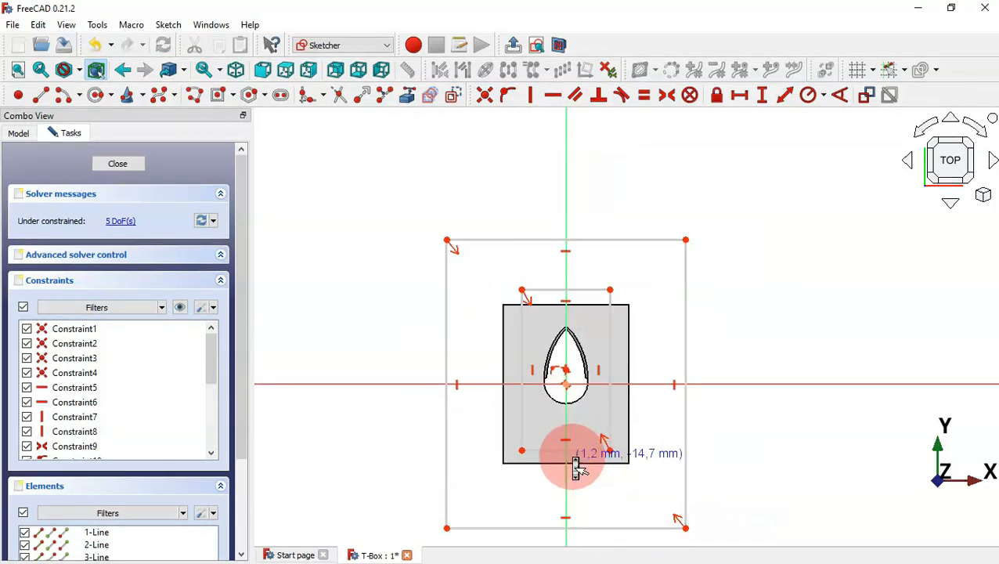
{"action": "left_click", "coordinate": [762, 96]}
{"action": "left_click", "coordinate": [552, 370]}
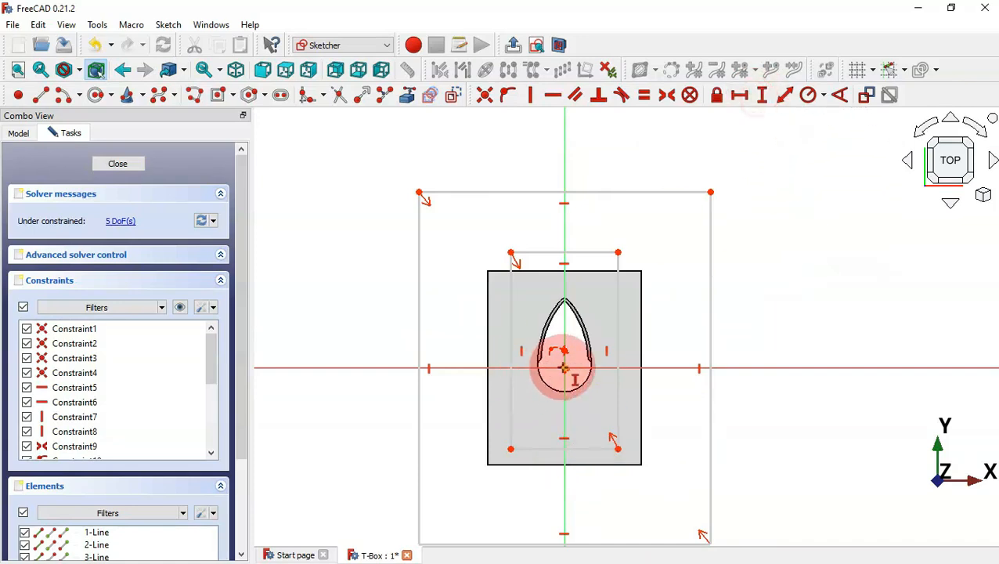
{"action": "scroll", "coordinate": [563, 368], "scroll_direction": "up", "scroll_amount": 4}
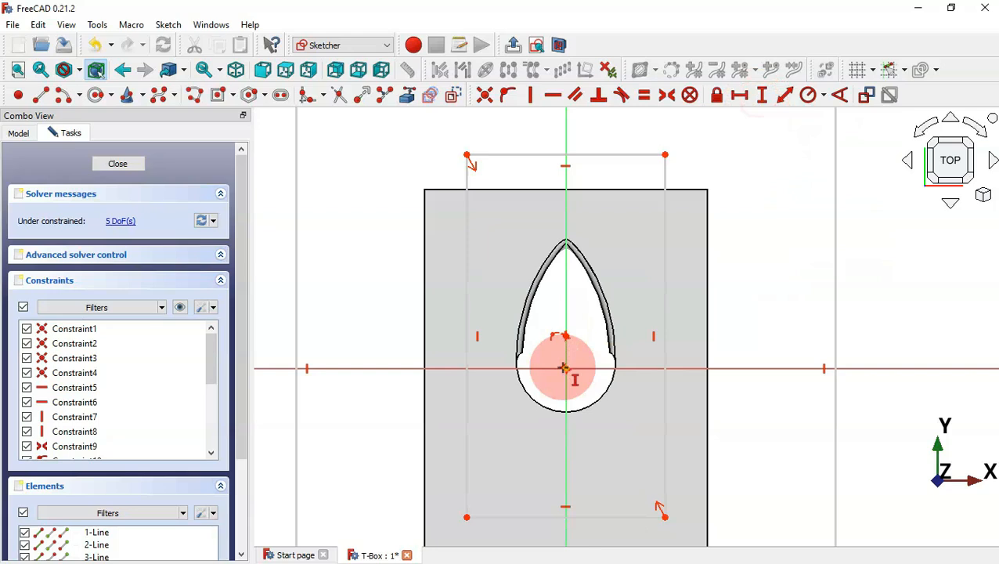
{"action": "left_click", "coordinate": [451, 181]}
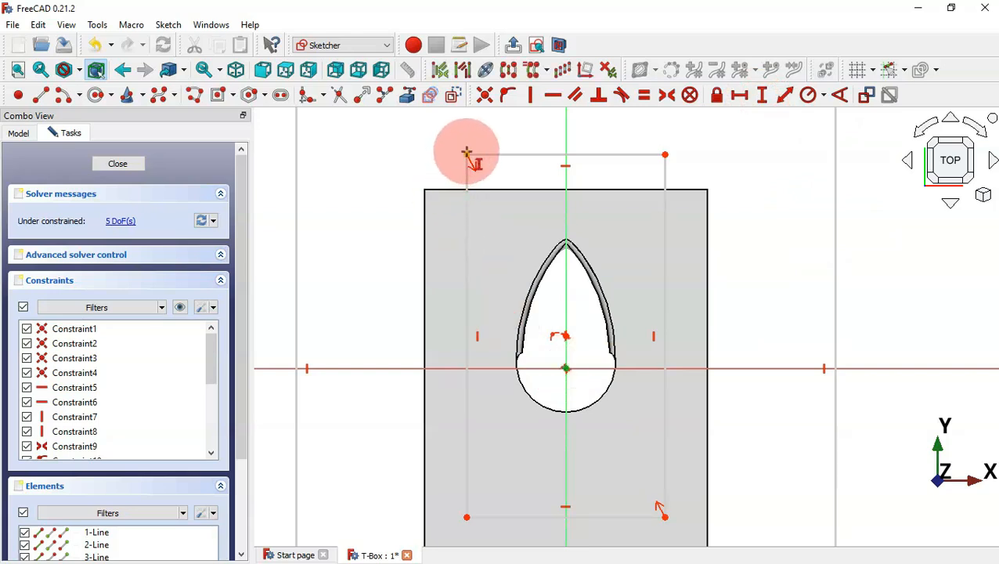
{"action": "left_click", "coordinate": [465, 156]}
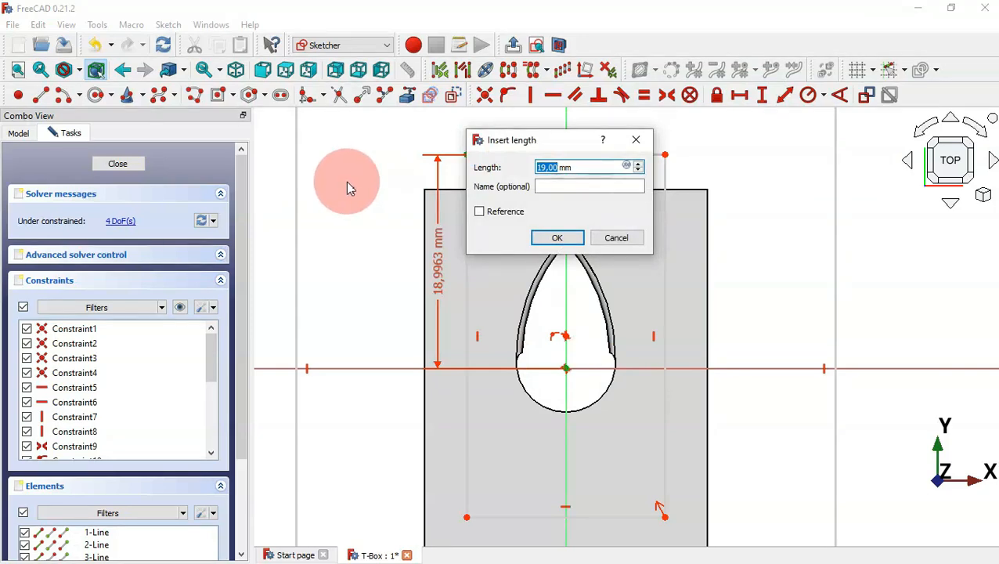
{"action": "type", "text": "12"}
{"action": "key", "text": "Return"}
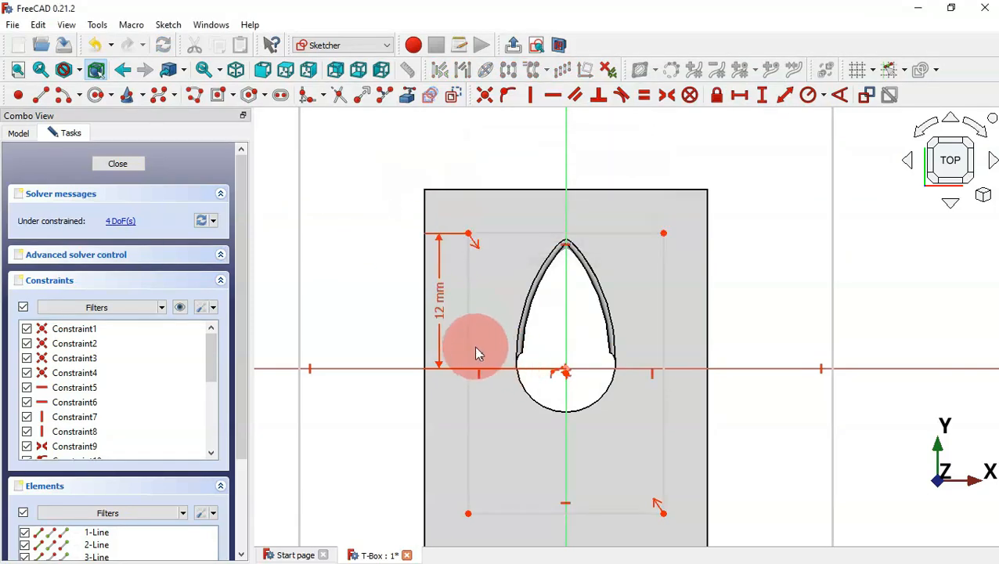
Dimension the inner rectangle 16.5 mm high and 10 mm wide, and close the sketch
{"action": "left_click", "coordinate": [468, 345]}
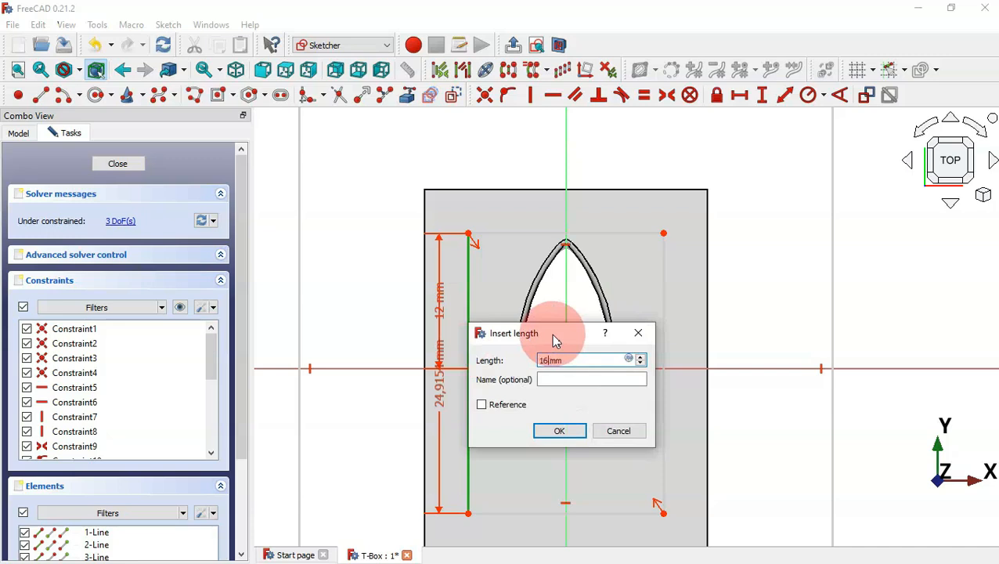
{"action": "type", "text": "16.5"}
{"action": "key", "text": "Return"}
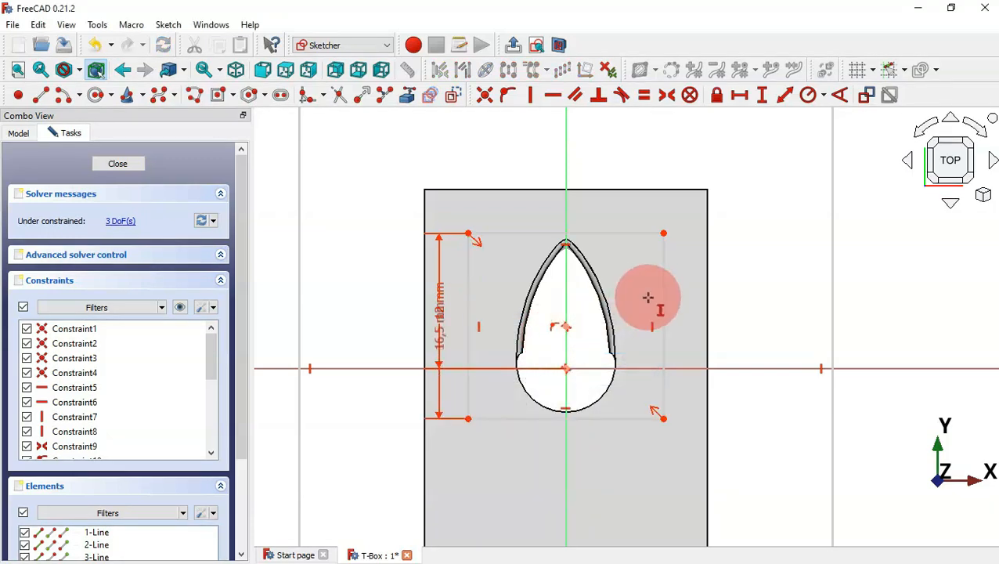
{"action": "left_click", "coordinate": [740, 97]}
{"action": "left_click", "coordinate": [568, 232]}
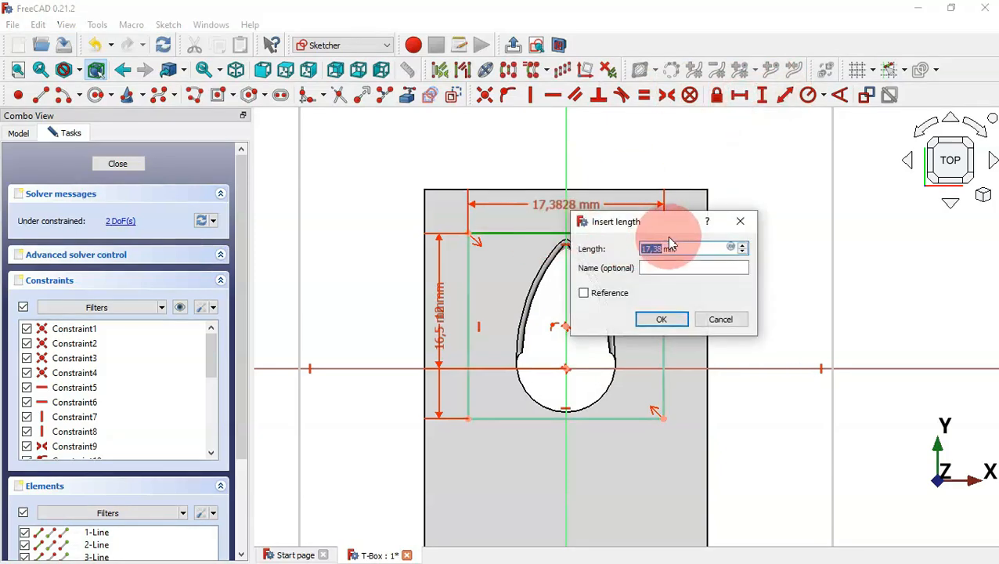
{"action": "type", "text": "10"}
{"action": "key", "text": "Return"}
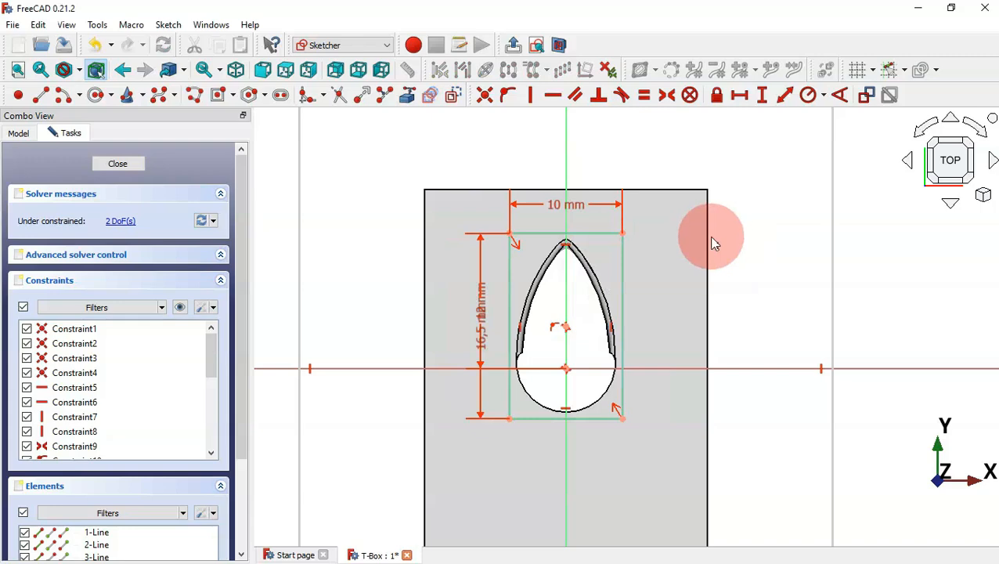
{"action": "key", "text": "Escape"}
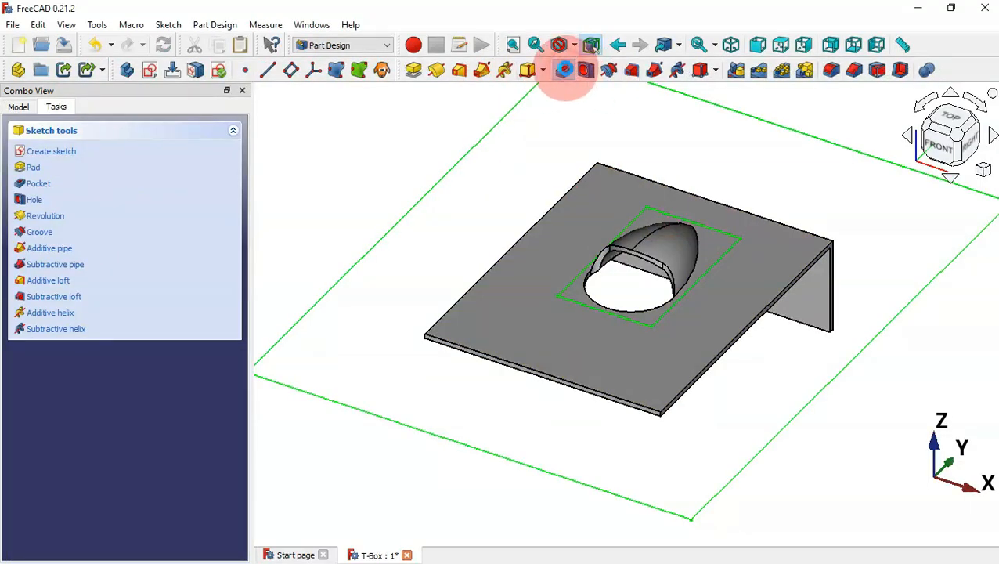
Pocket the sketch with type Through all to trim the plate down to the inner rectangle around the tooth
{"action": "left_click", "coordinate": [564, 70]}
{"action": "left_click", "coordinate": [165, 195]}
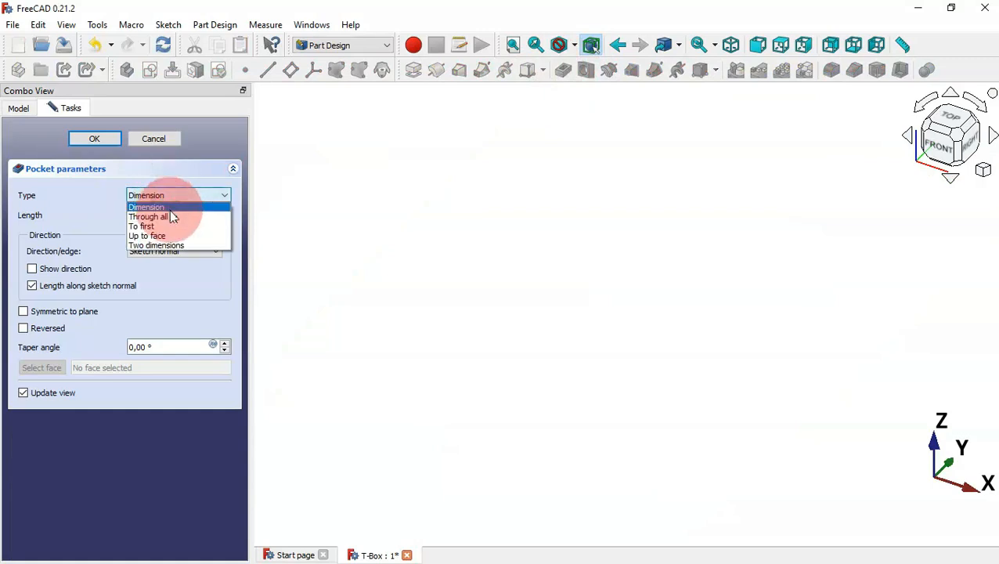
{"action": "left_click", "coordinate": [173, 217]}
{"action": "left_click", "coordinate": [98, 139]}
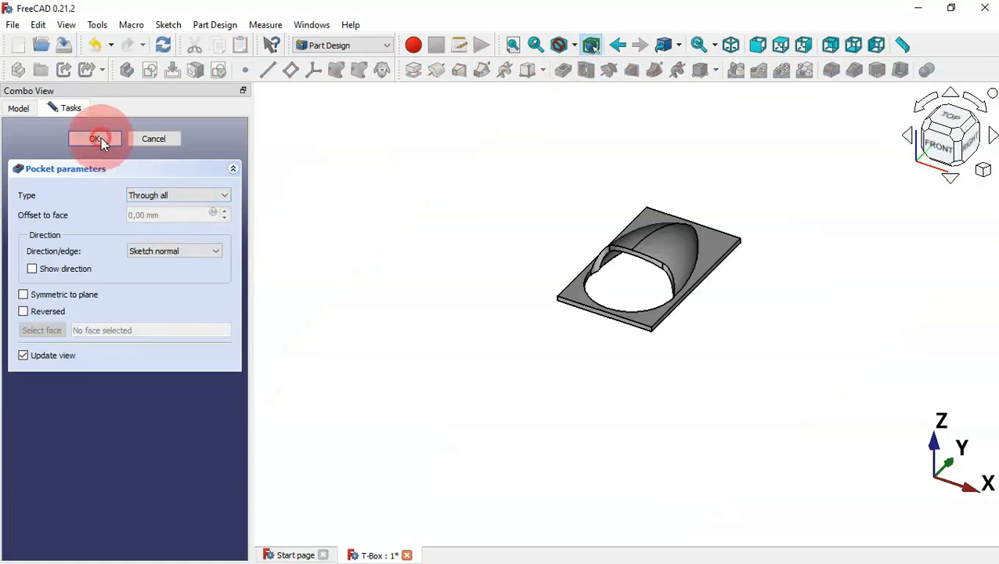
{"action": "left_click_drag", "start_coordinate": [828, 226], "coordinate": [631, 241]}
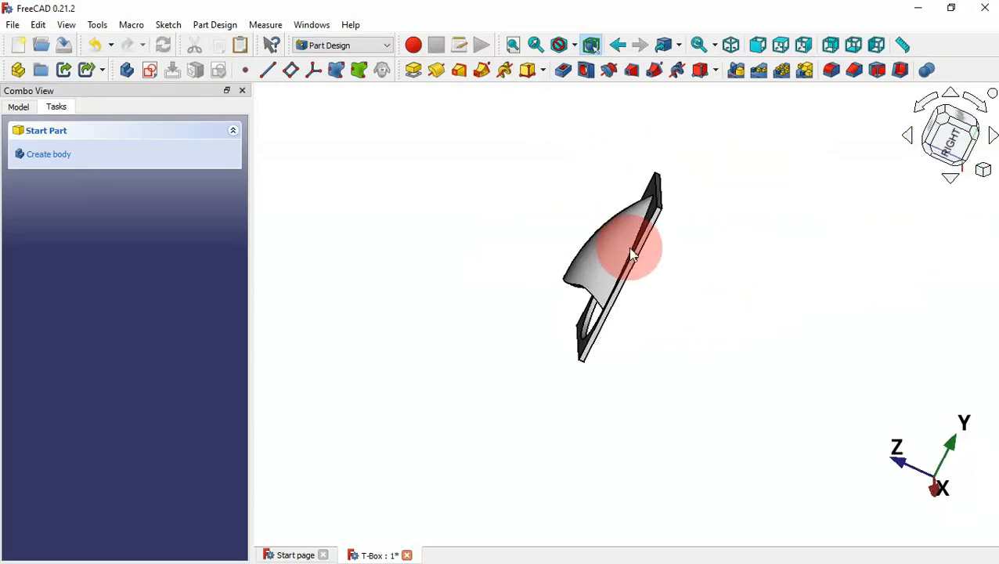
Show the model tree, switch to the Draft workbench and hide its grid
{"action": "left_click", "coordinate": [17, 107]}
{"action": "left_click", "coordinate": [68, 153]}
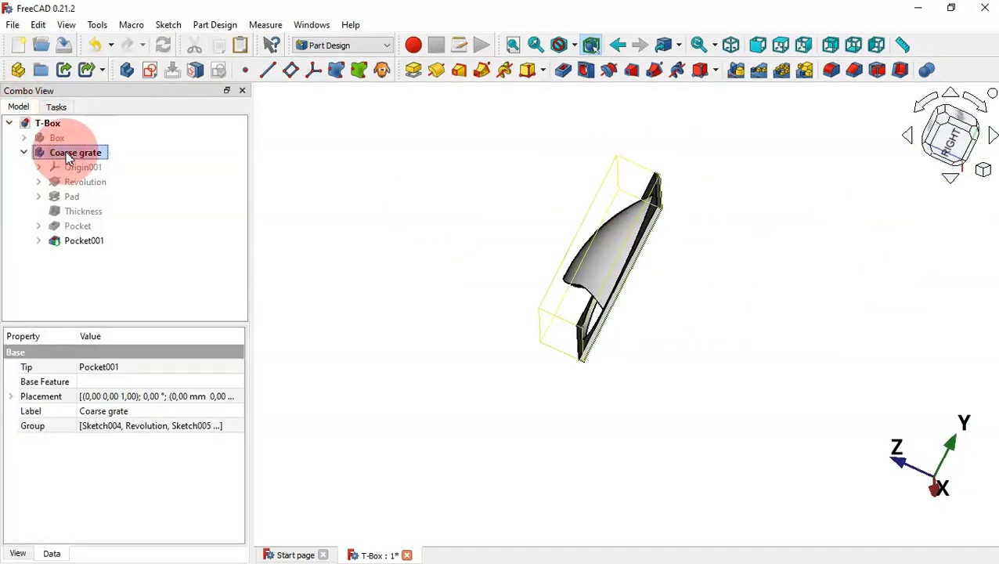
{"action": "left_click", "coordinate": [359, 227]}
{"action": "key", "text": "0"}
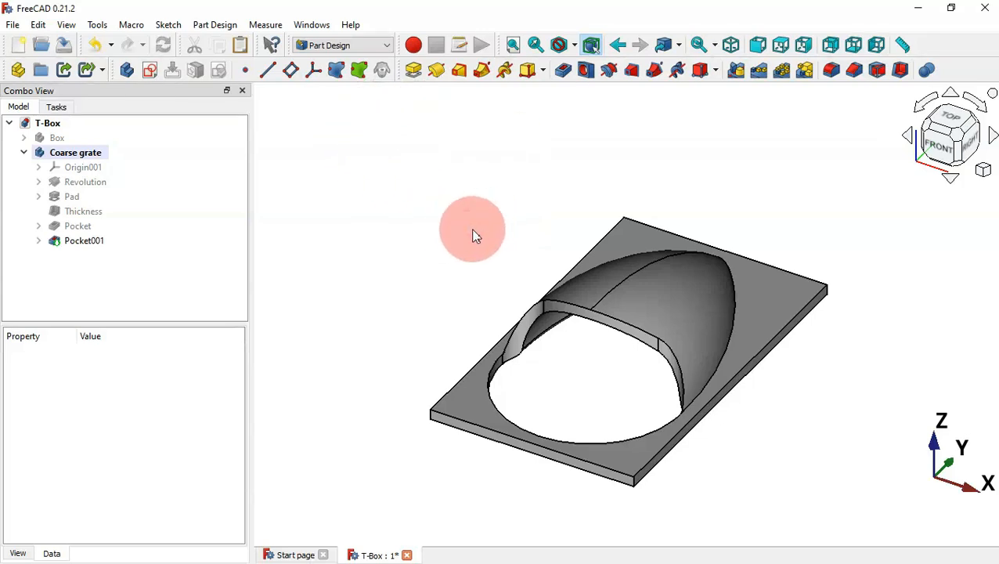
{"action": "left_click", "coordinate": [371, 45]}
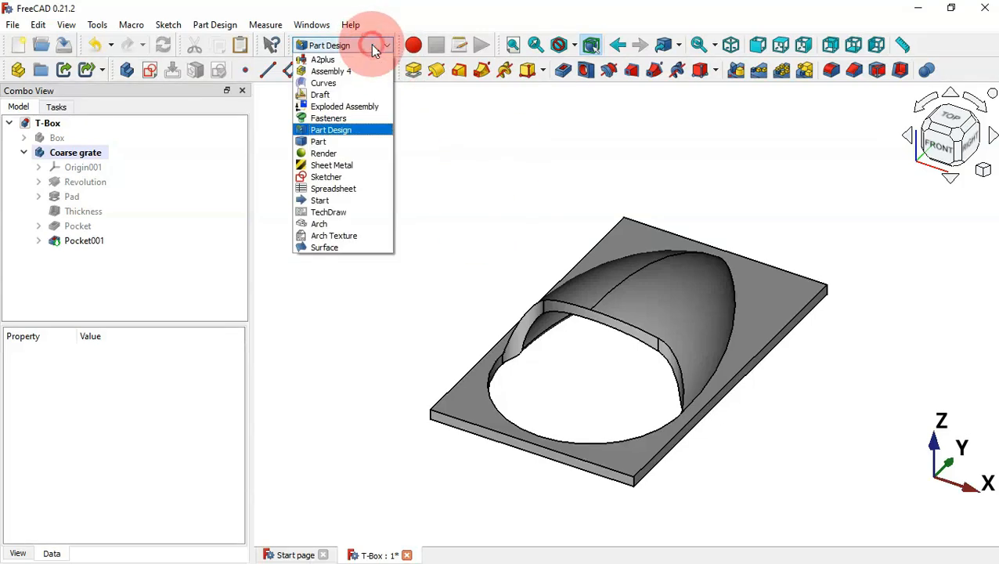
{"action": "left_click", "coordinate": [352, 95]}
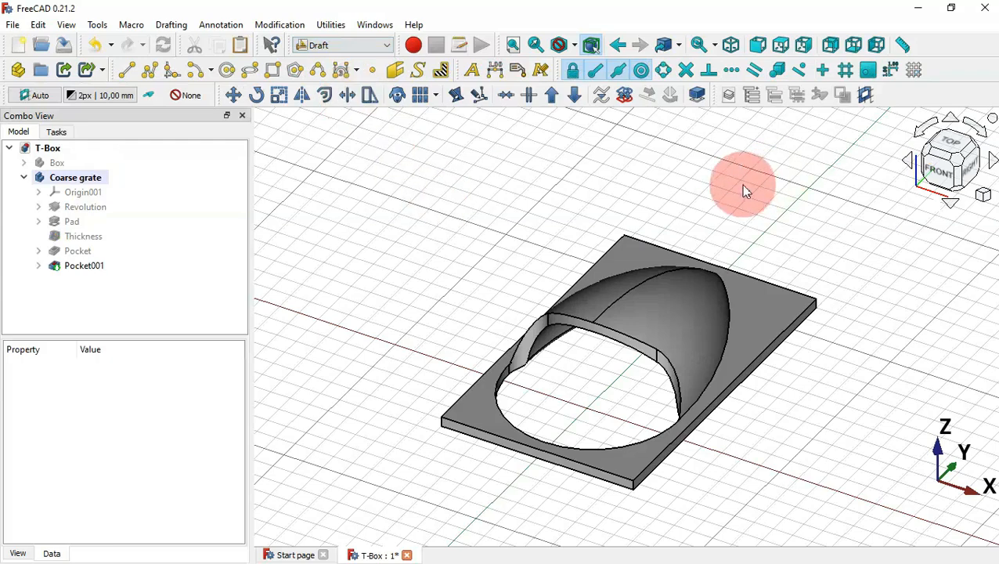
{"action": "left_click", "coordinate": [913, 70]}
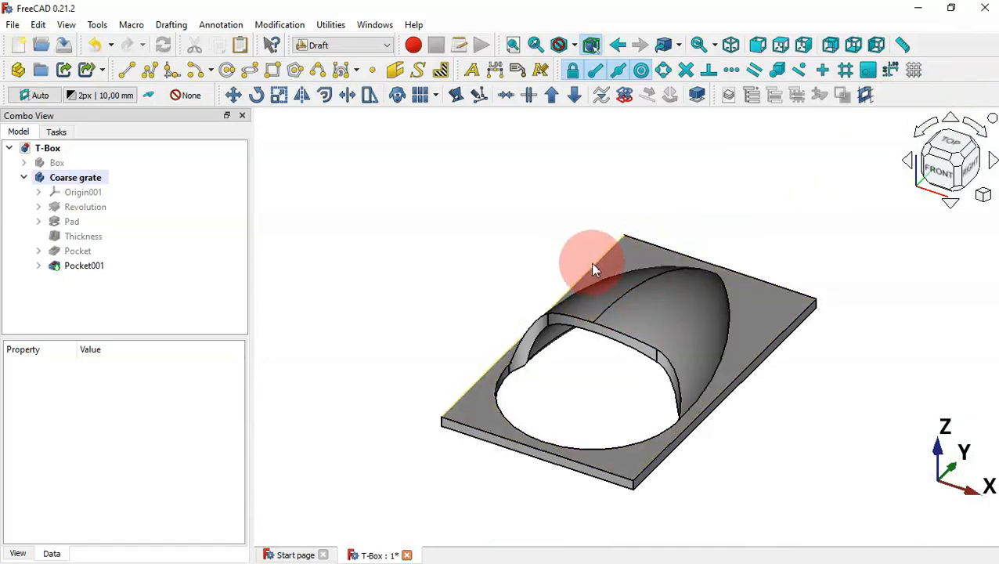
Transform the Coarse grate body by rotating it 90° about its Z axis and 90° about its X axis so the plate stands upright
{"action": "left_click", "coordinate": [78, 178]}
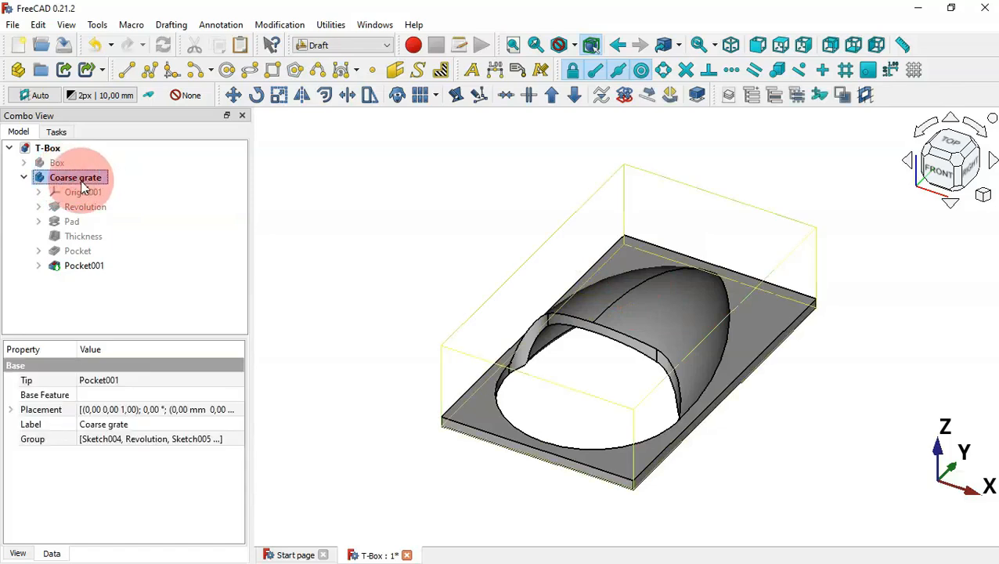
{"action": "right_click", "coordinate": [83, 183]}
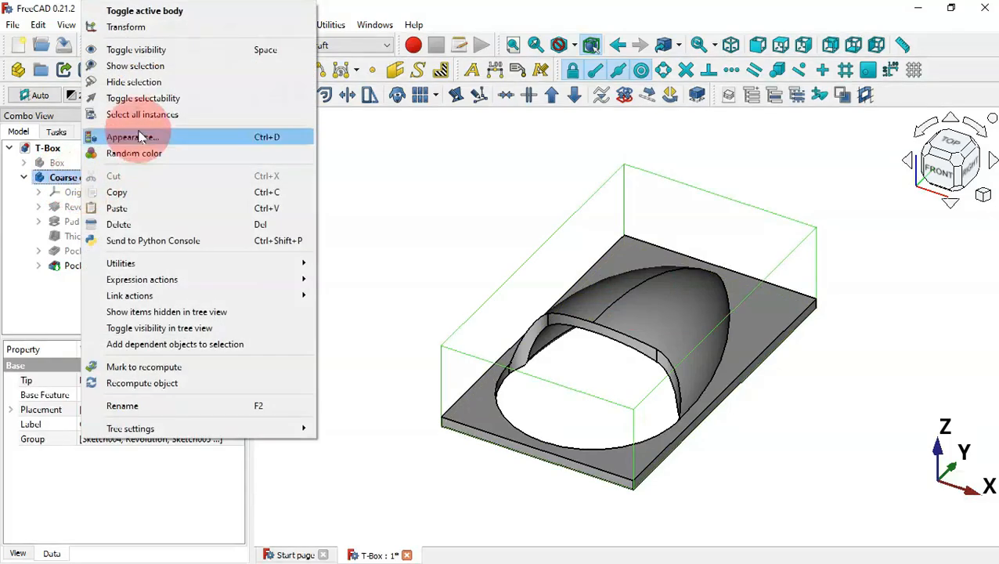
{"action": "left_click", "coordinate": [194, 27]}
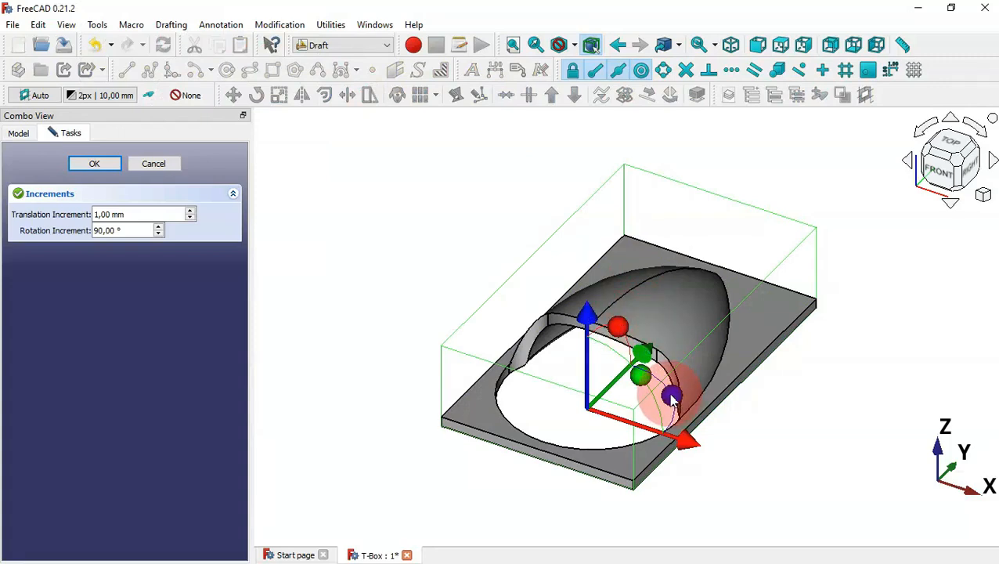
{"action": "left_click_drag", "start_coordinate": [672, 399], "coordinate": [559, 429]}
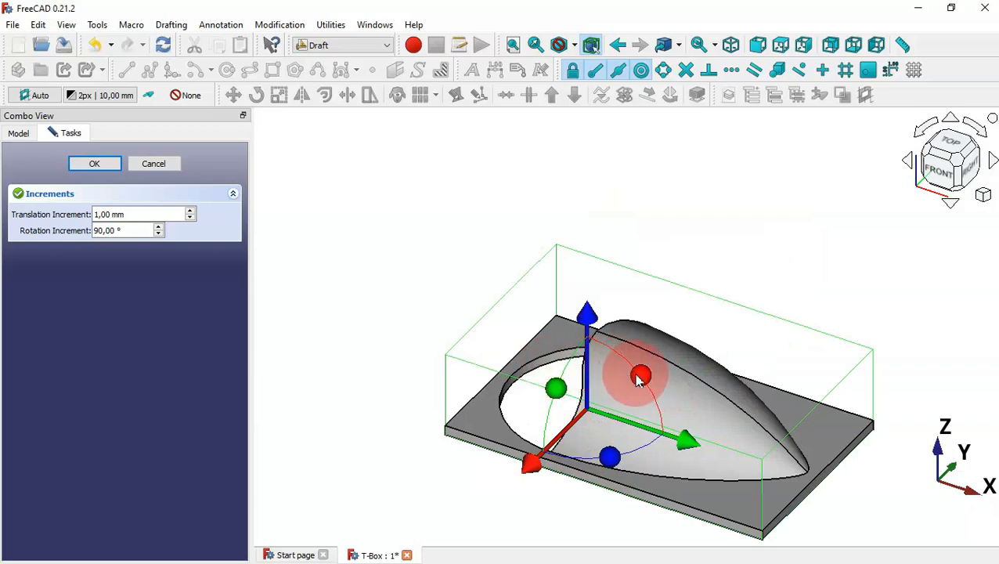
{"action": "left_click_drag", "start_coordinate": [638, 379], "coordinate": [618, 485]}
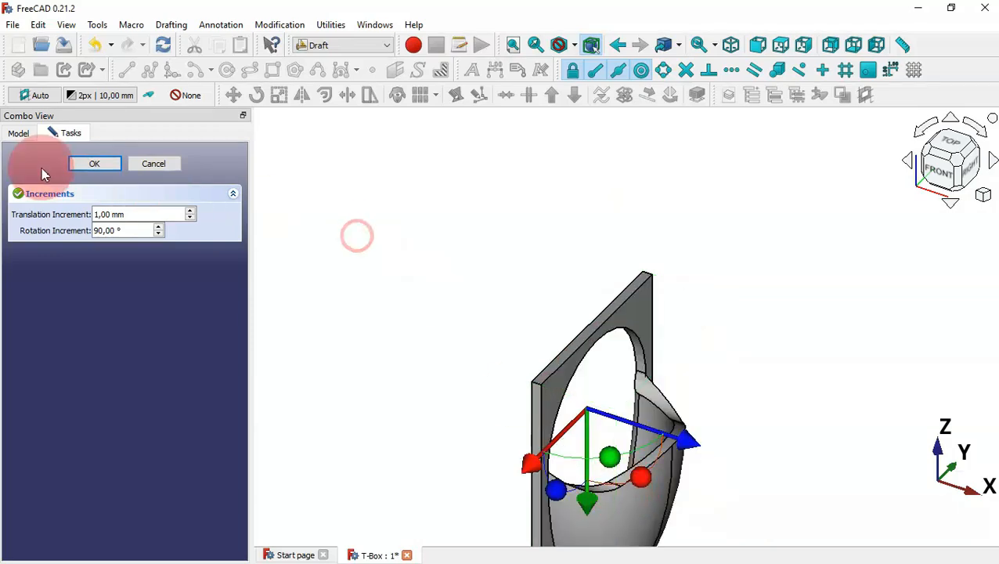
{"action": "left_click", "coordinate": [93, 163]}
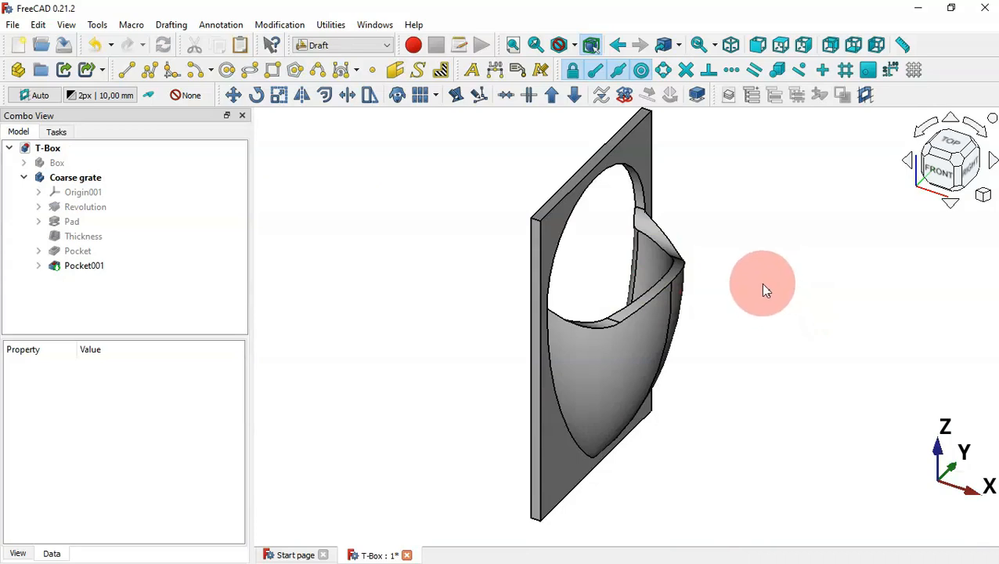
Start an orthogonal array of the Coarse grate body with 1 element in X, 7 in Y and 4 in Z
{"action": "left_click", "coordinate": [436, 95]}
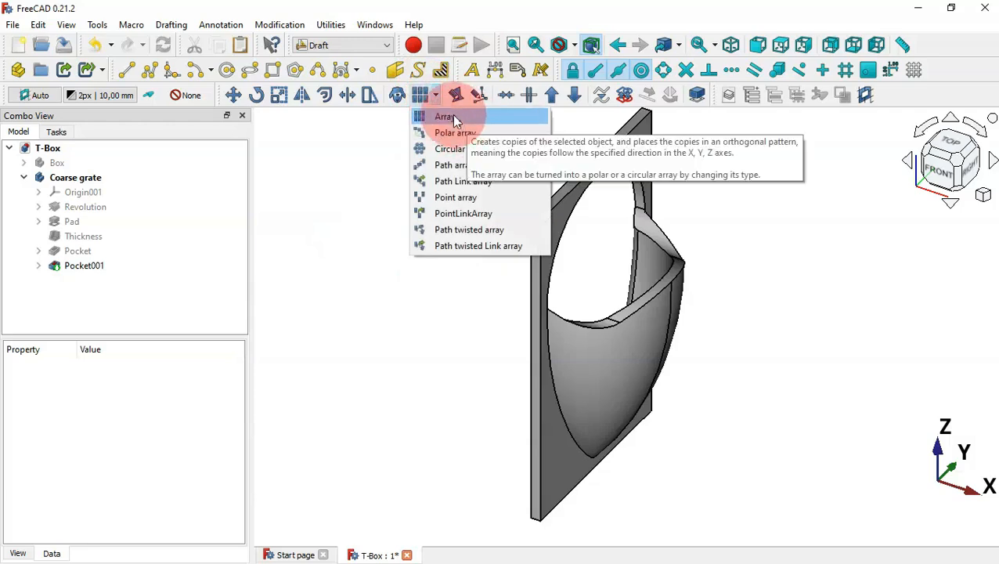
{"action": "left_click", "coordinate": [333, 178]}
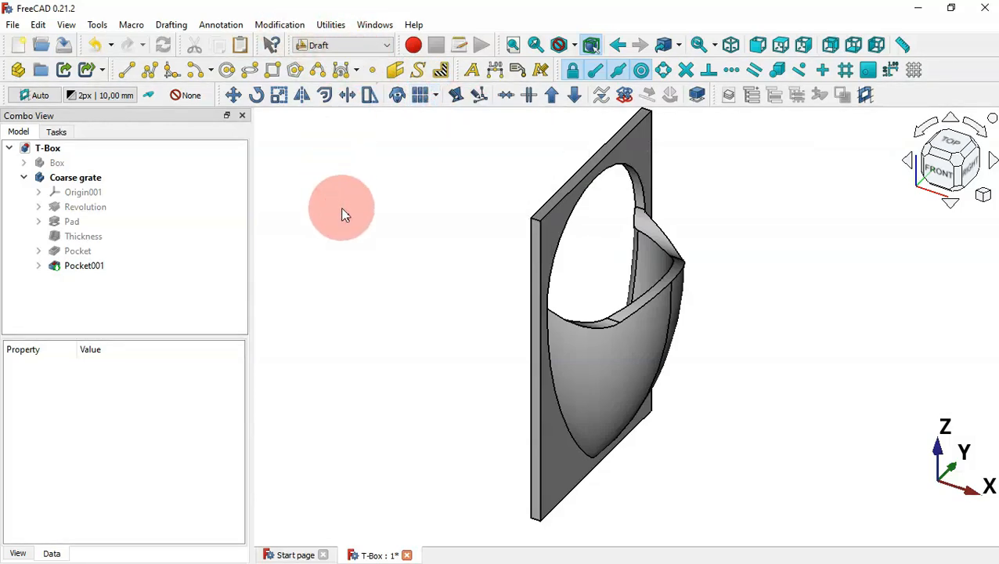
{"action": "left_click", "coordinate": [78, 177]}
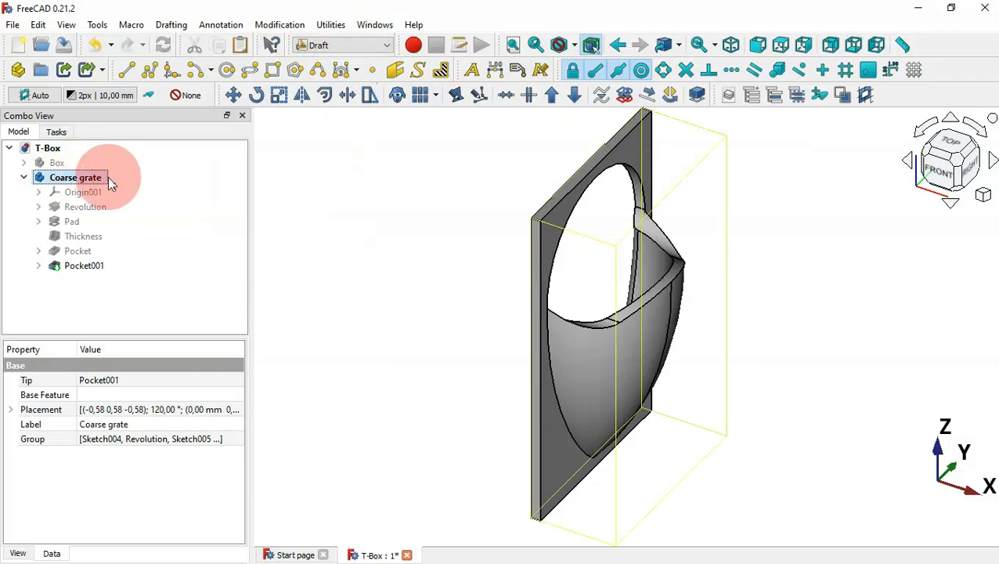
{"action": "left_click", "coordinate": [419, 100]}
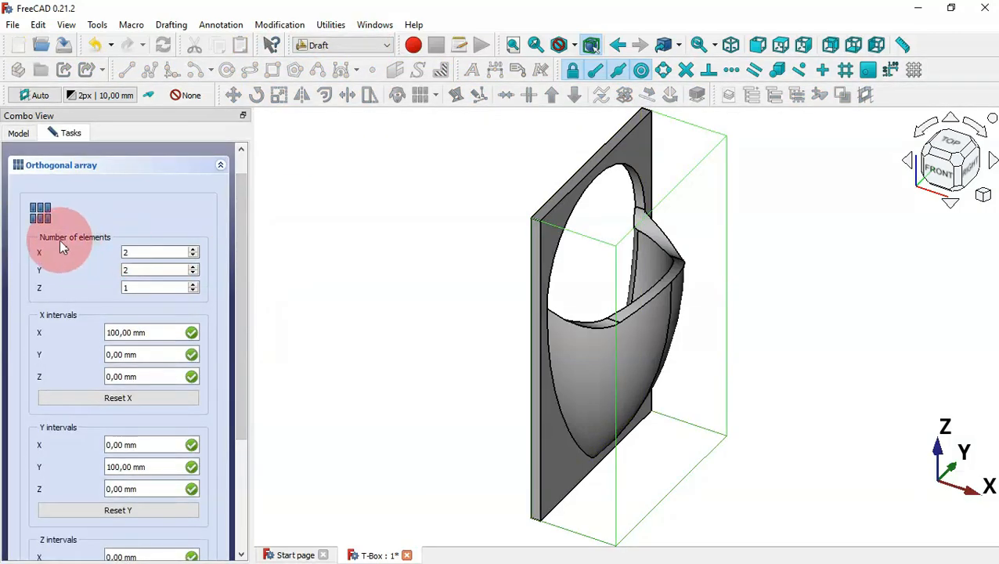
{"action": "left_click_drag", "start_coordinate": [151, 250], "coordinate": [88, 259]}
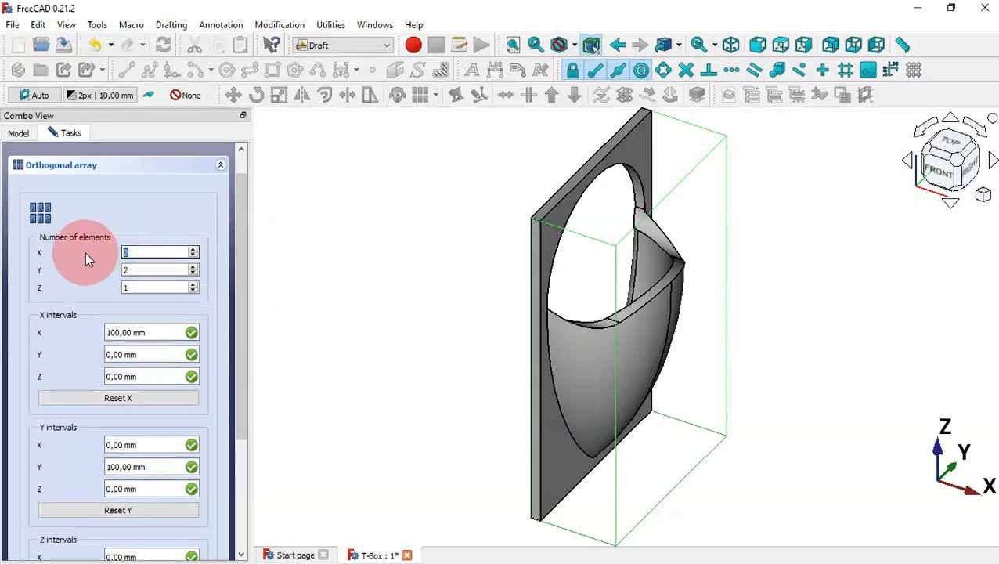
{"action": "type", "text": "1"}
{"action": "left_click", "coordinate": [147, 272]}
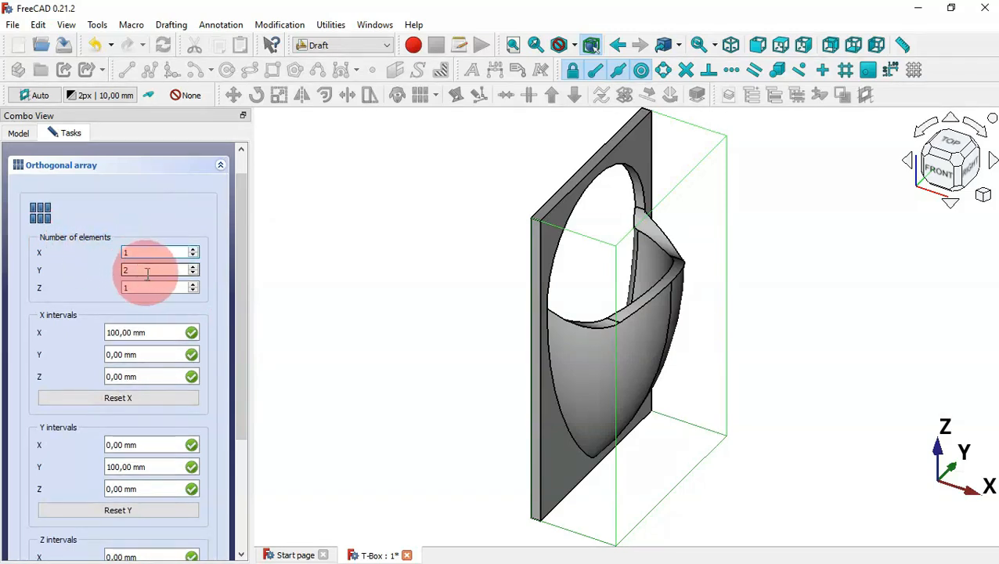
{"action": "left_click_drag", "start_coordinate": [147, 272], "coordinate": [69, 268]}
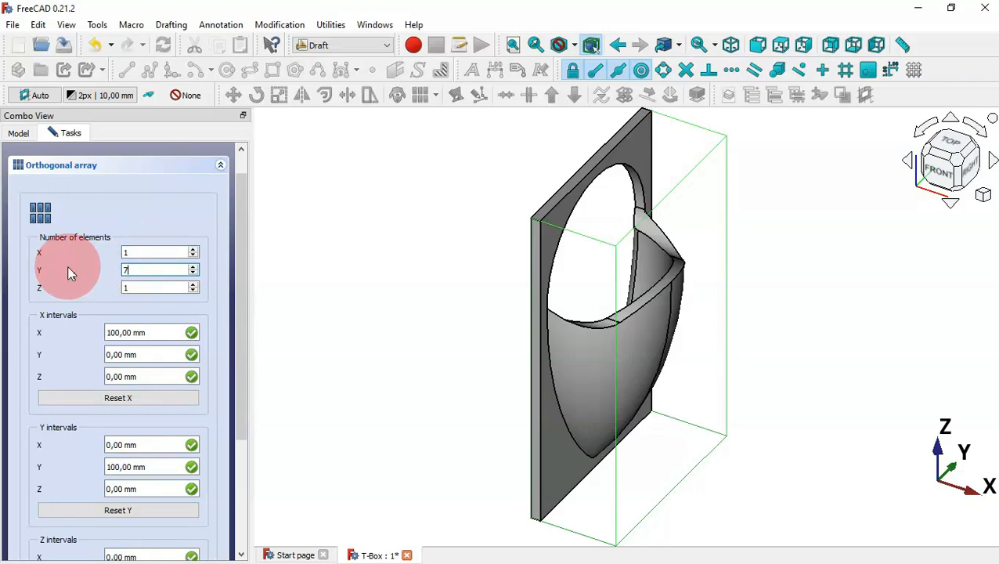
{"action": "left_click_drag", "start_coordinate": [134, 287], "coordinate": [79, 278]}
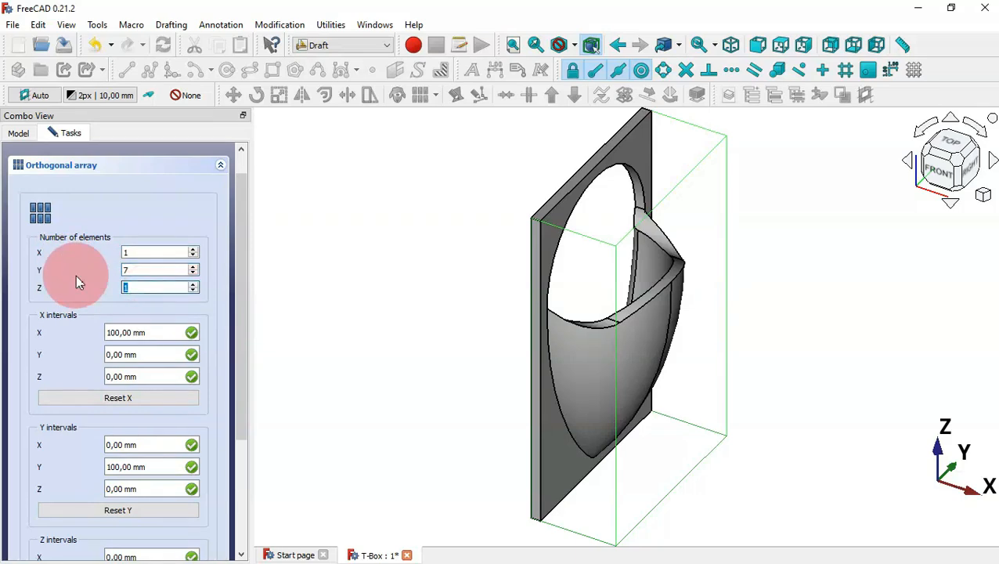
{"action": "type", "text": "4"}
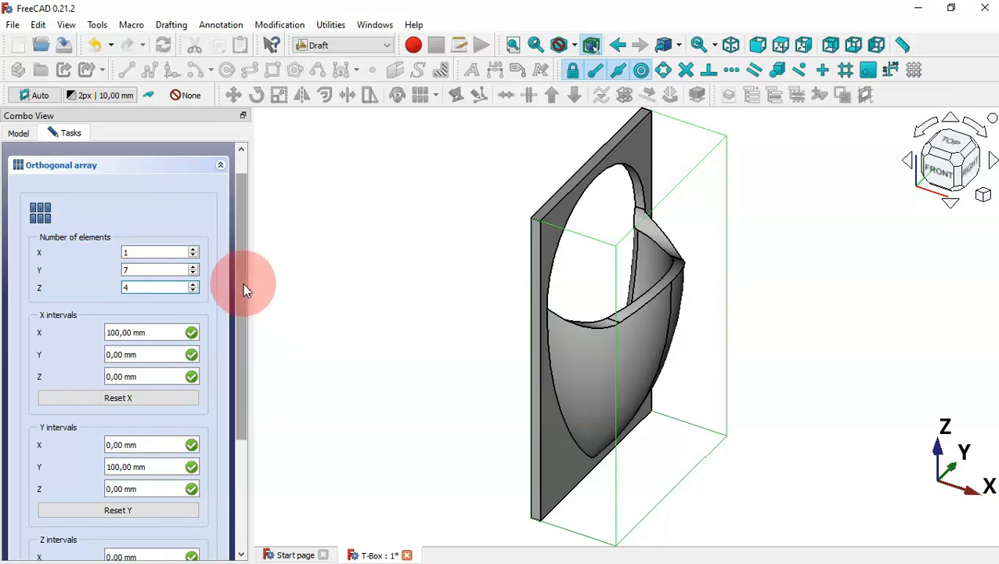
Set the array's Y interval to 15 mm and its Z interval to 33 mm, and create the array
{"action": "left_click_drag", "start_coordinate": [245, 290], "coordinate": [235, 407]}
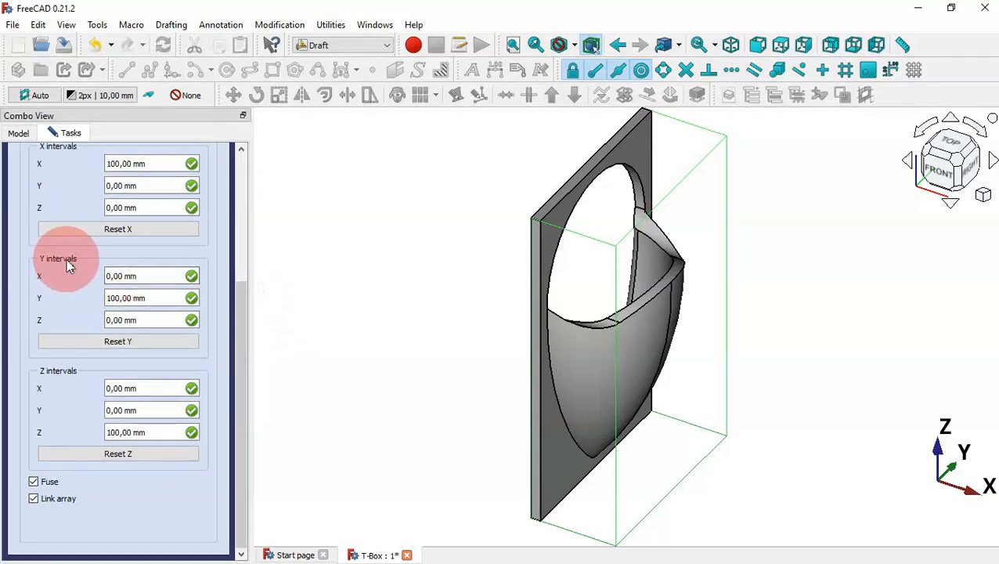
{"action": "left_click_drag", "start_coordinate": [161, 298], "coordinate": [73, 292]}
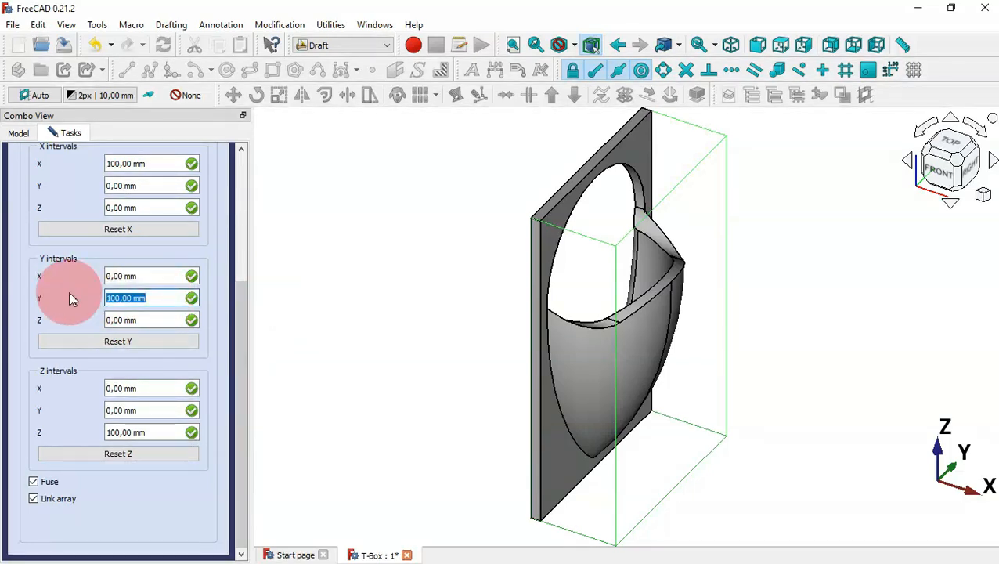
{"action": "type", "text": "15"}
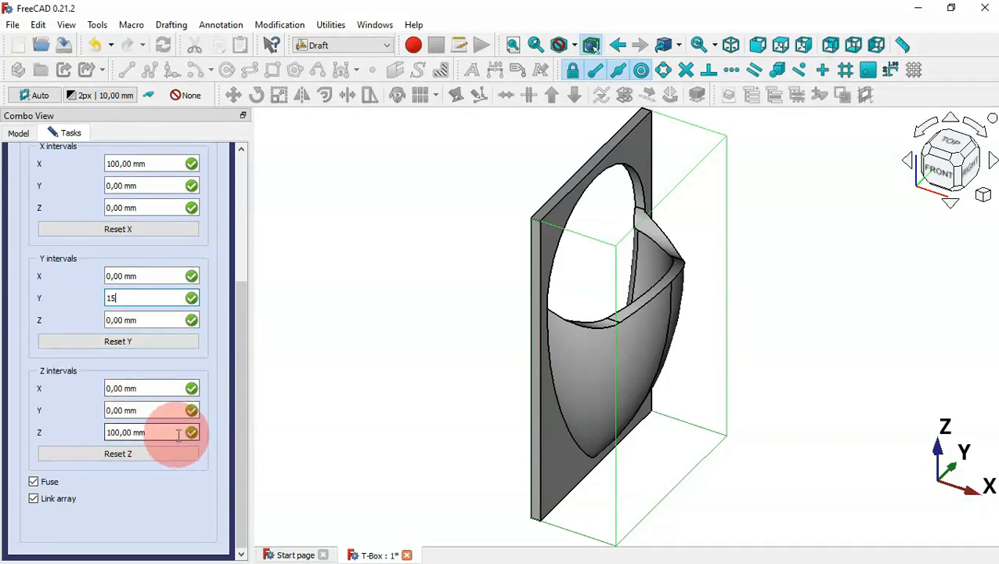
{"action": "left_click_drag", "start_coordinate": [178, 435], "coordinate": [68, 420]}
{"action": "type", "text": "33"}
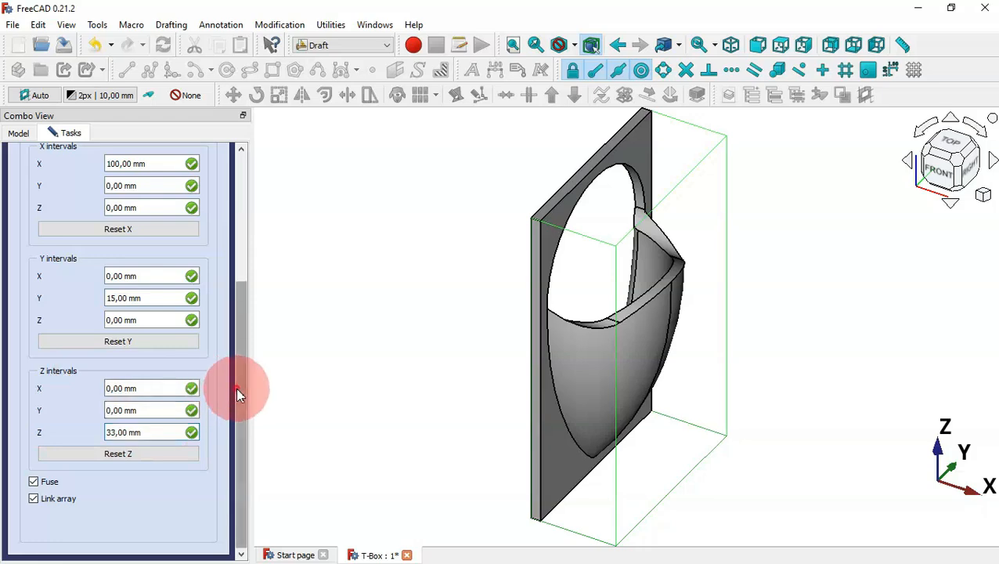
{"action": "left_click_drag", "start_coordinate": [239, 395], "coordinate": [167, 169]}
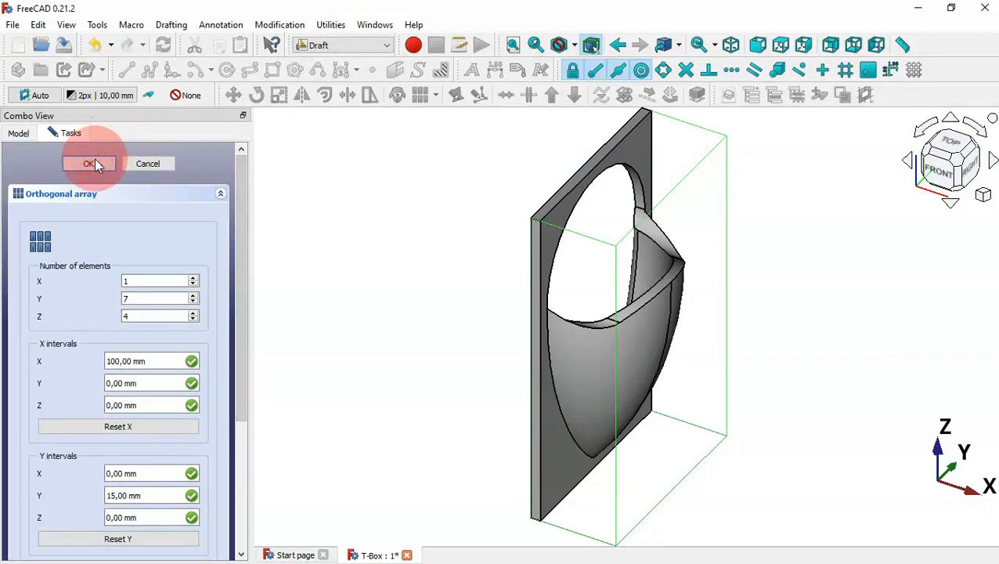
{"action": "left_click", "coordinate": [91, 163]}
{"action": "left_click", "coordinate": [390, 276]}
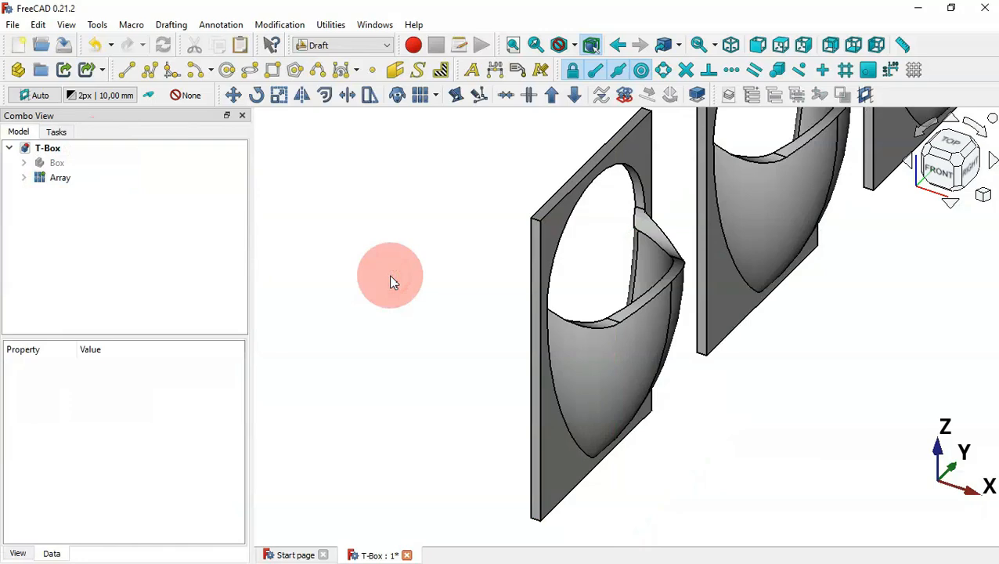
{"action": "key", "text": "v"}
{"action": "key", "text": "f"}
{"action": "left_click_drag", "start_coordinate": [786, 342], "coordinate": [667, 327]}
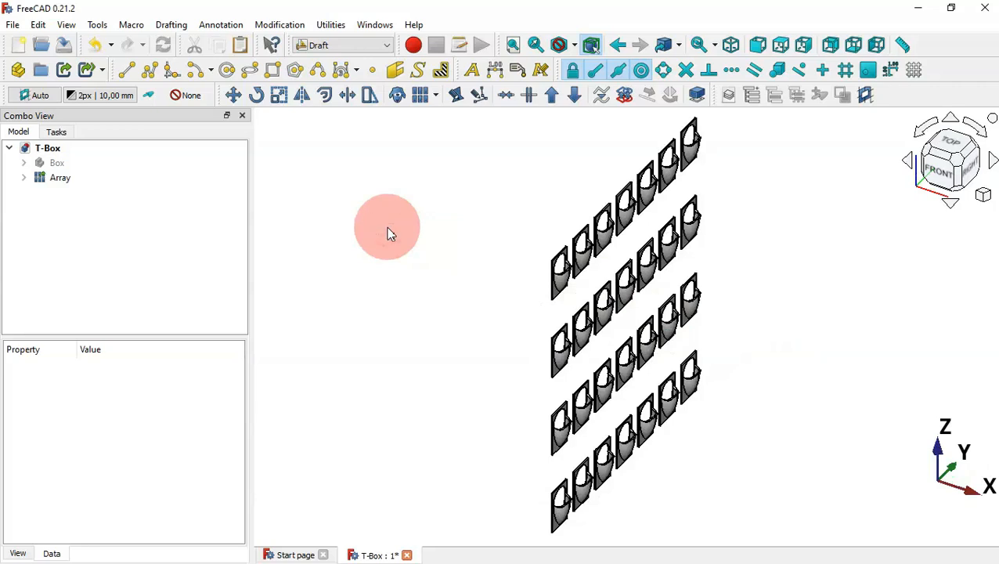
Clone the Coarse grate body nested inside the array
{"action": "left_click", "coordinate": [61, 178]}
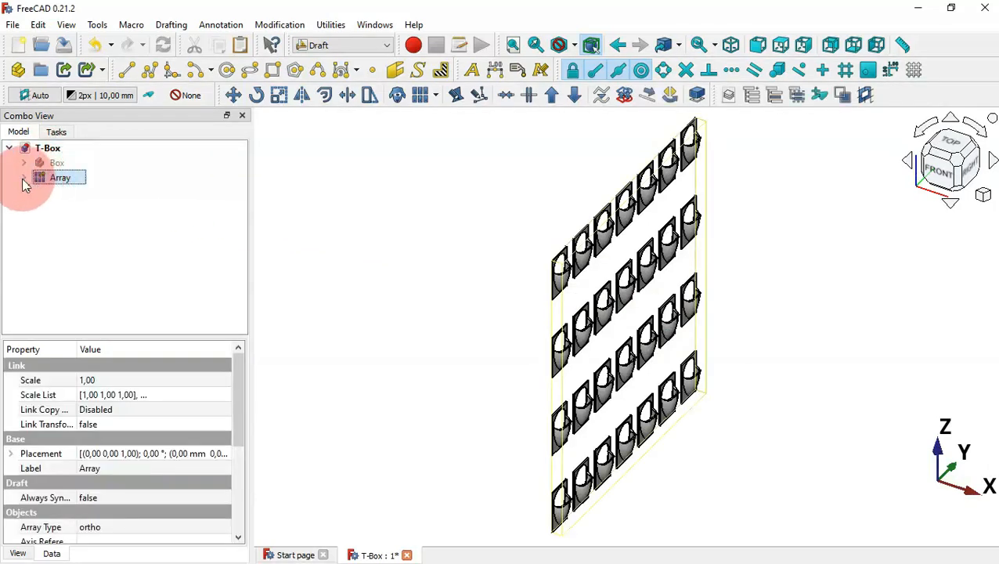
{"action": "left_click", "coordinate": [24, 178]}
{"action": "left_click", "coordinate": [81, 192]}
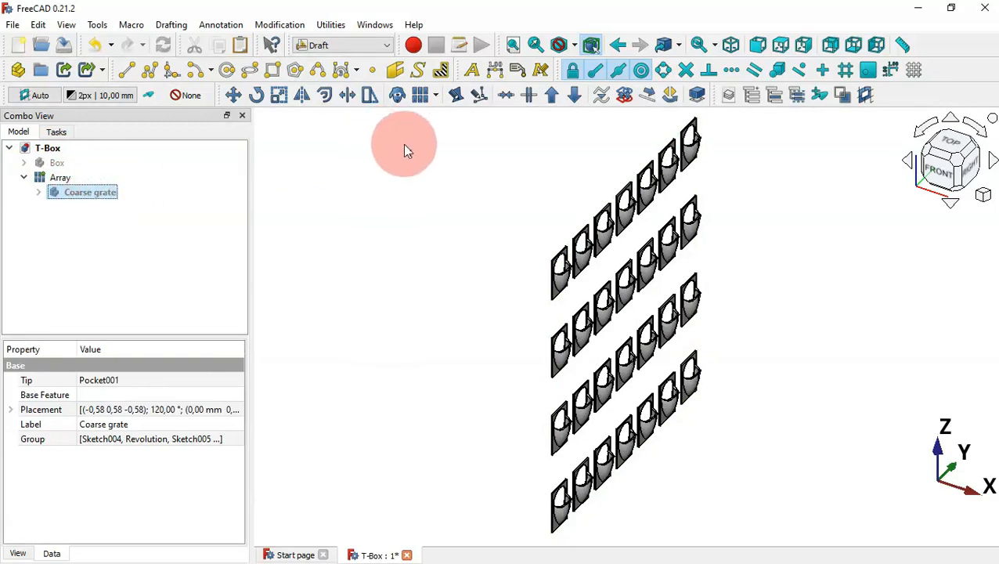
{"action": "left_click", "coordinate": [397, 95]}
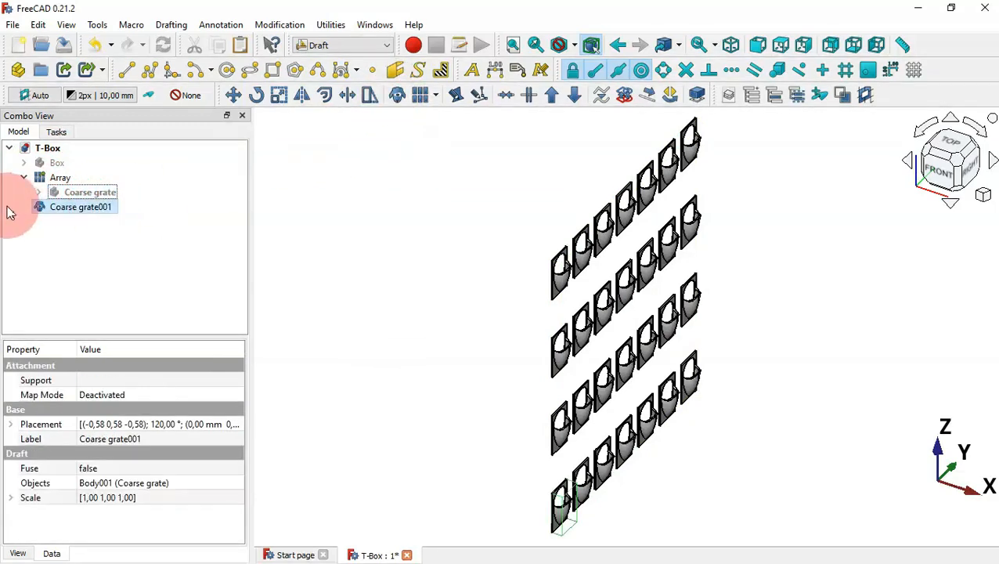
Set the Z position of the Coarse grate clone to 16.5 mm
{"action": "left_click", "coordinate": [477, 418]}
{"action": "scroll", "coordinate": [477, 419], "scroll_direction": "up", "scroll_amount": 2}
{"action": "left_click", "coordinate": [82, 208]}
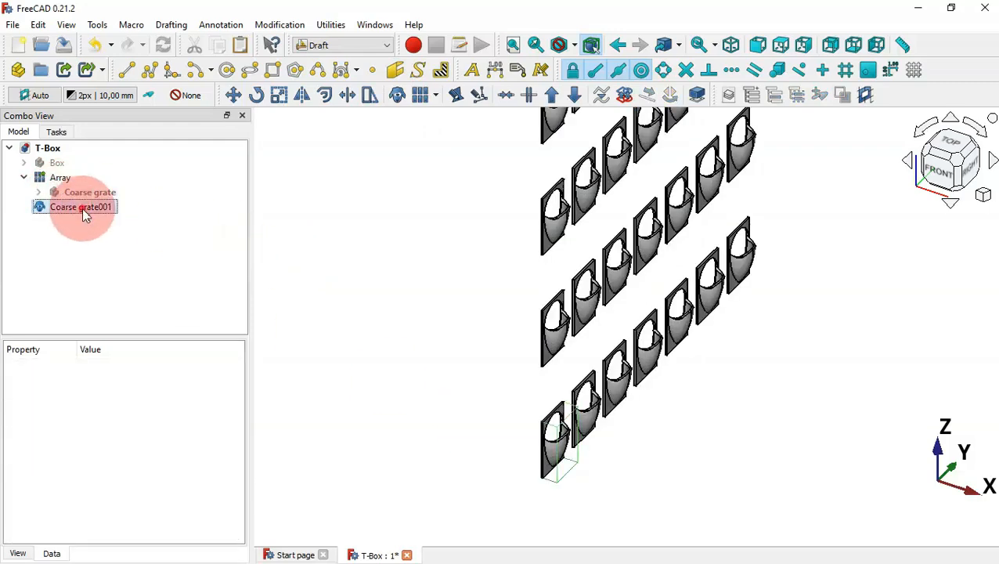
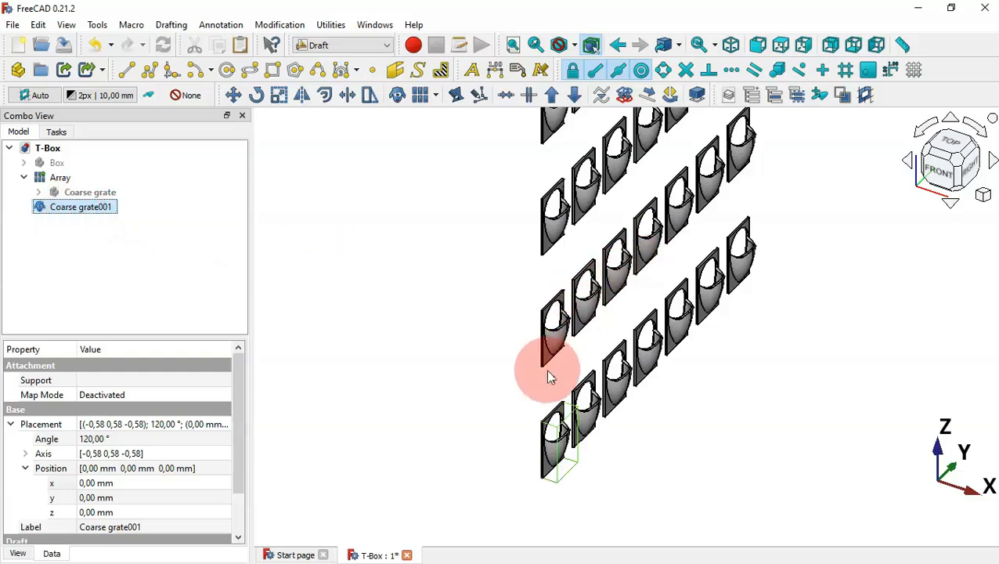
{"action": "left_click", "coordinate": [391, 252]}
{"action": "left_click", "coordinate": [69, 207]}
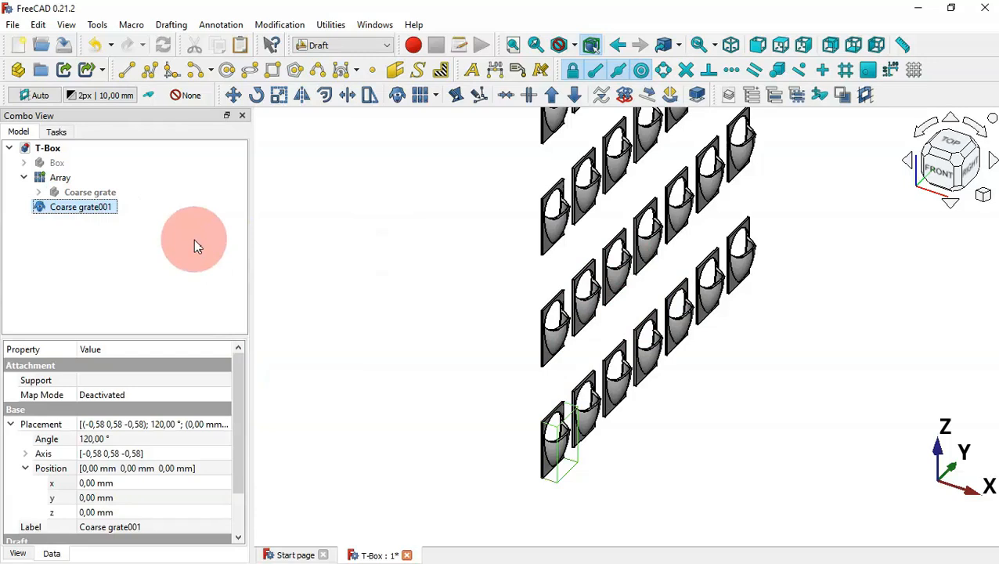
{"action": "left_click_drag", "start_coordinate": [237, 412], "coordinate": [152, 417]}
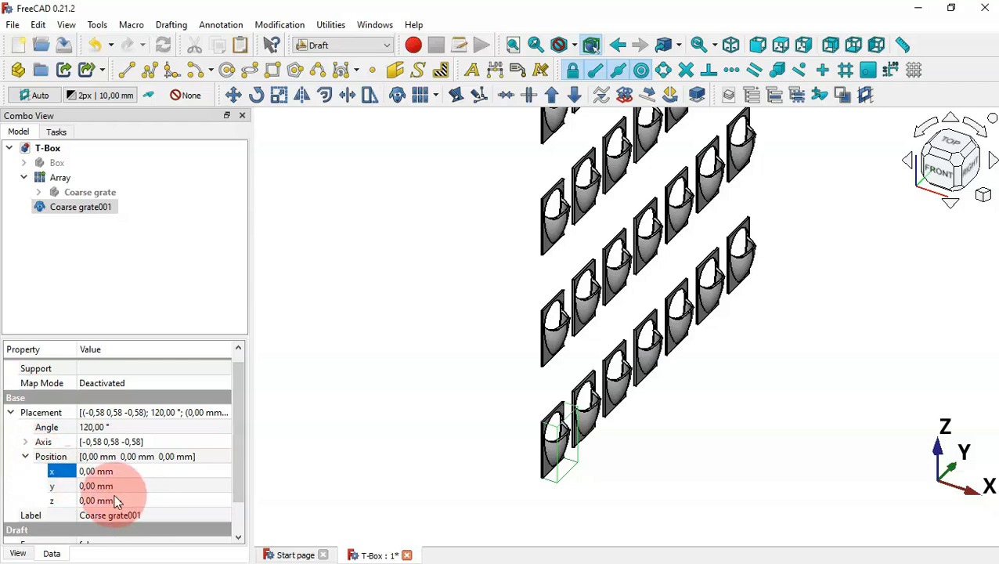
{"action": "left_click", "coordinate": [154, 501]}
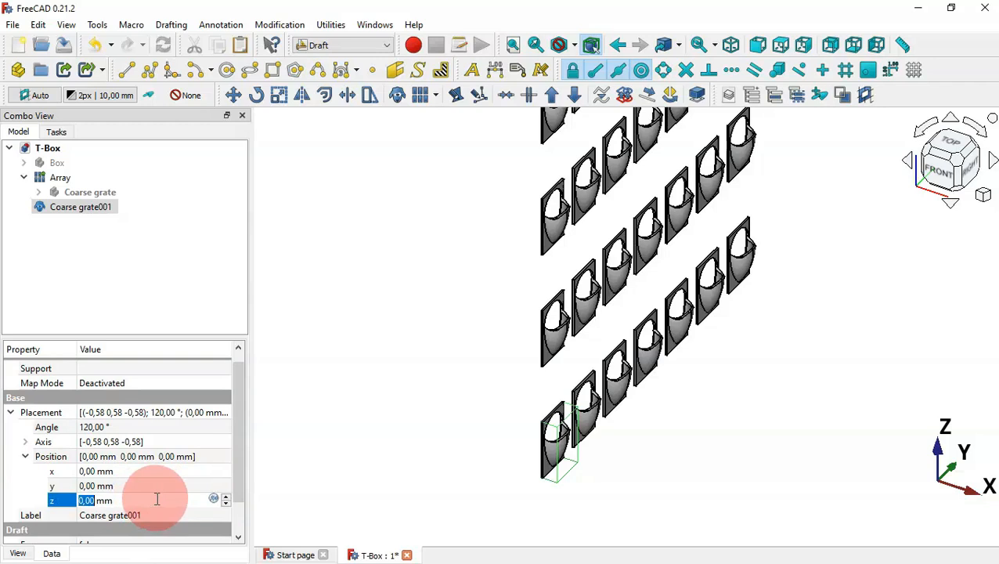
{"action": "type", "text": "33"}
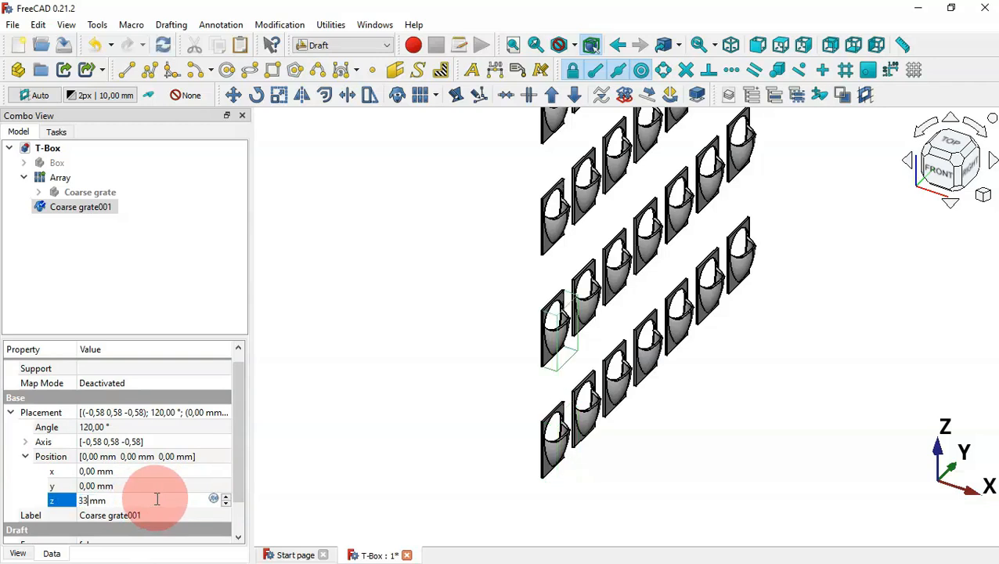
{"action": "key", "text": "ctrl+a"}
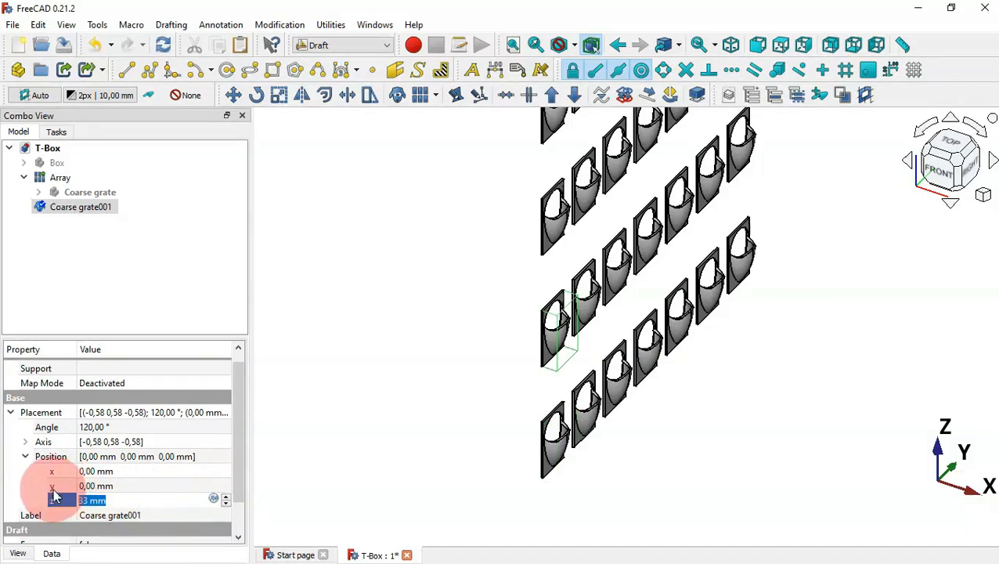
{"action": "type", "text": "16,5"}
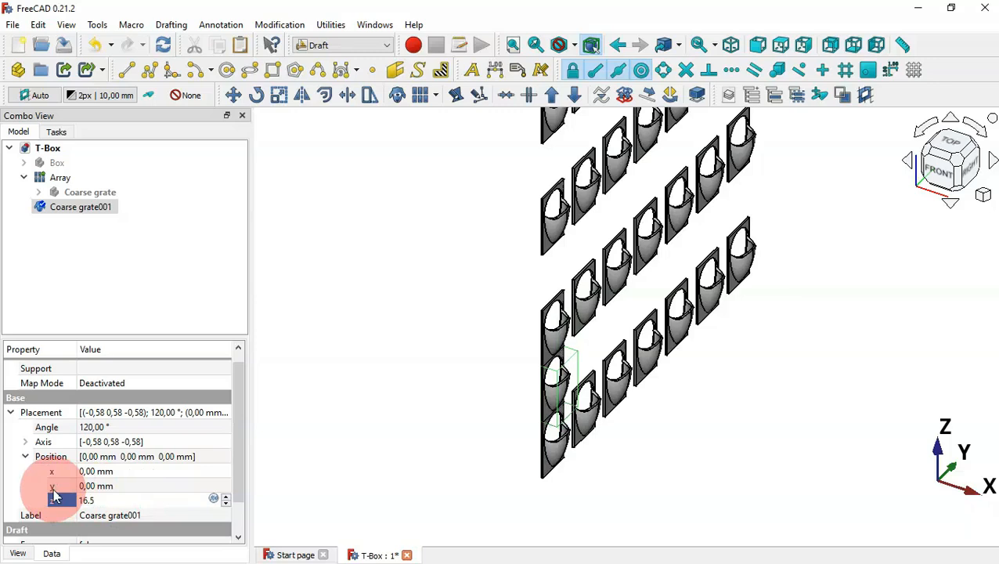
Set the clone's Y position to 7.5 mm and check its placement between the tooth rows from the right side
{"action": "left_click", "coordinate": [129, 486]}
{"action": "type", "text": "7"}
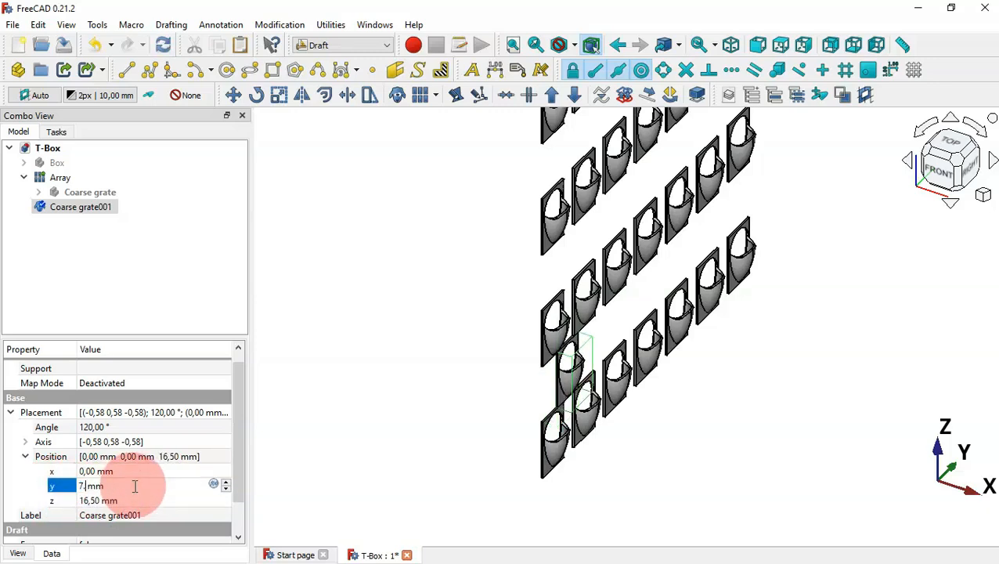
{"action": "type", "text": ",5"}
{"action": "key", "text": "Return"}
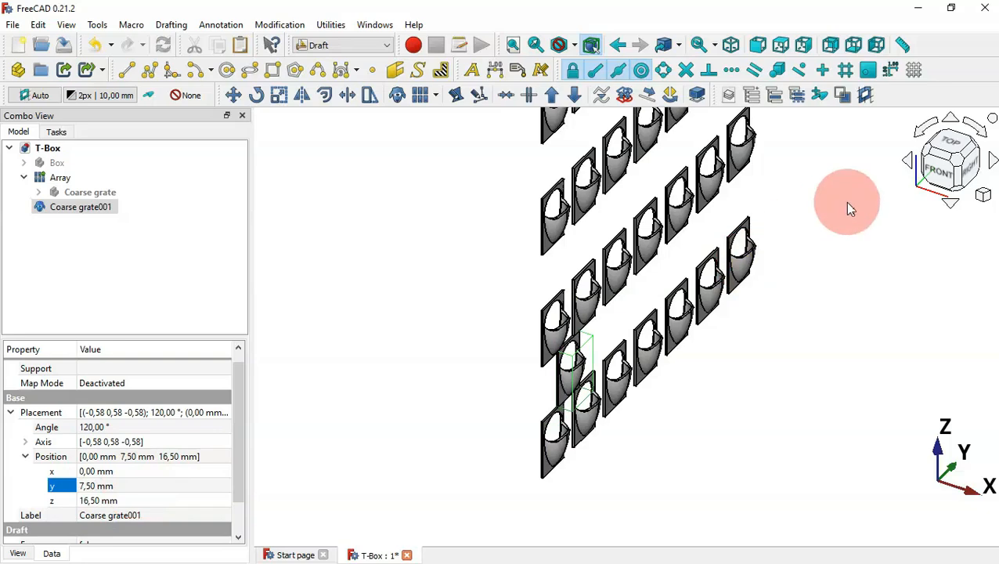
{"action": "left_click", "coordinate": [965, 173]}
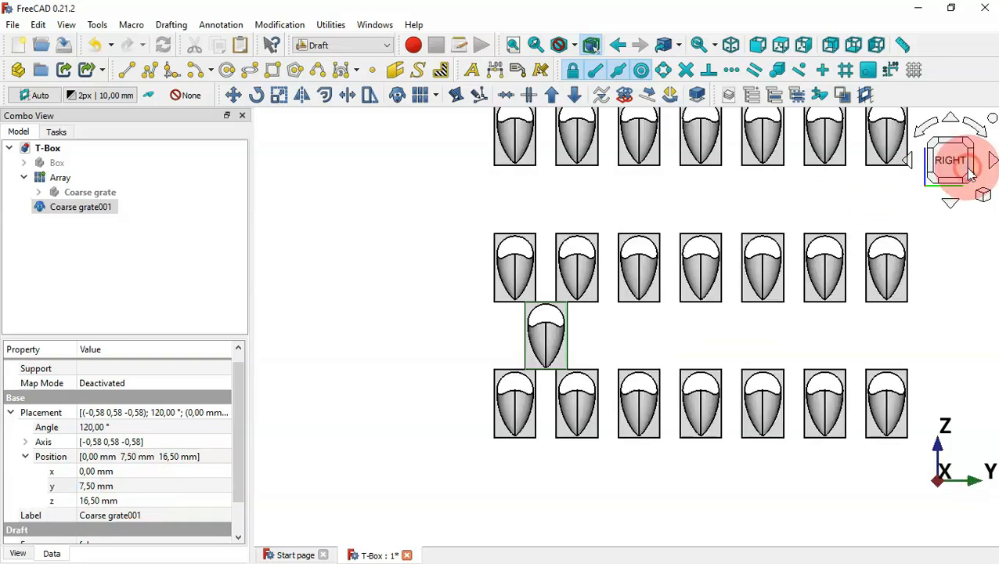
{"action": "left_click", "coordinate": [597, 328]}
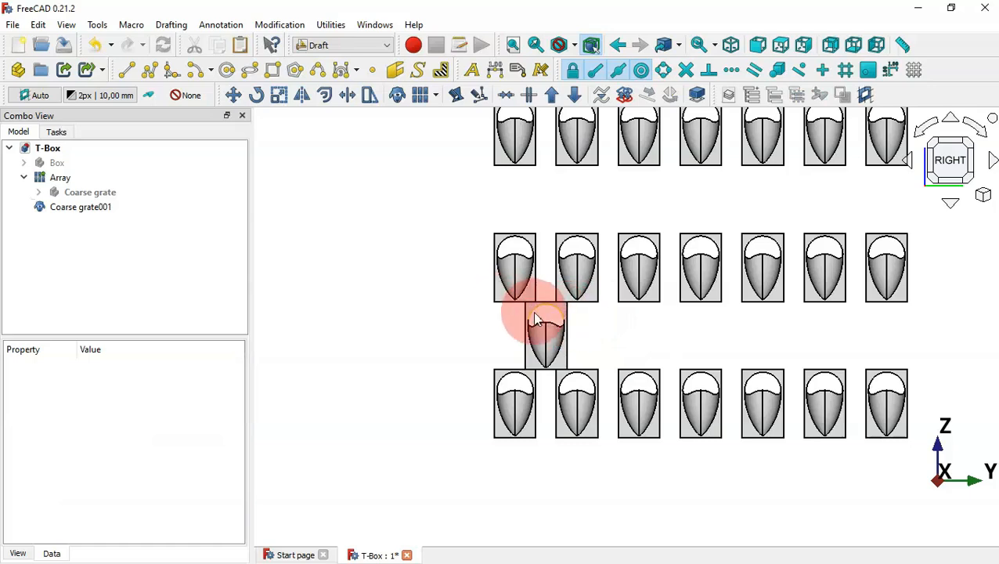
Start an orthogonal array of the Coarse grate clone with 1 element in X, 6 in Y and 4 in Z
{"action": "left_click", "coordinate": [88, 209]}
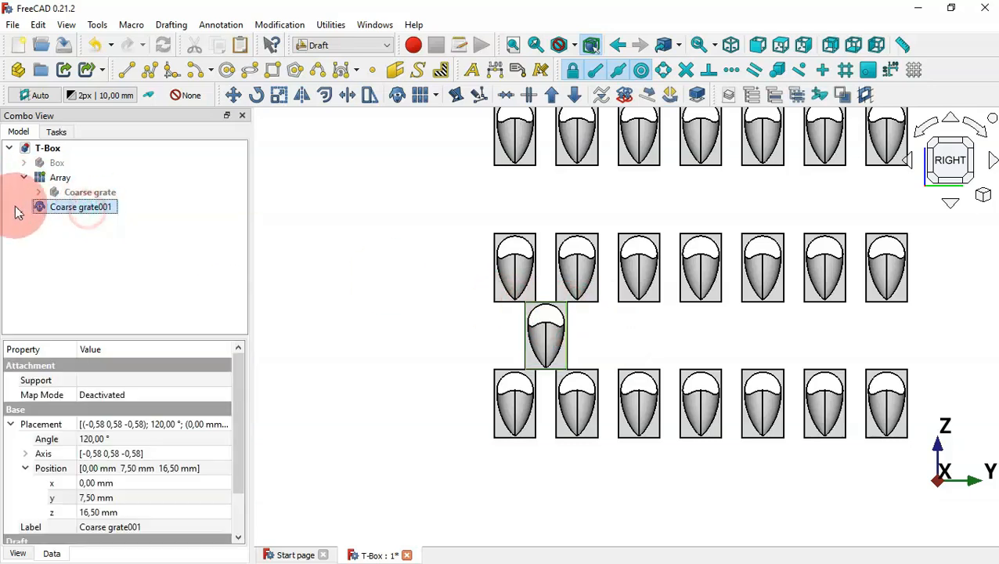
{"action": "left_click", "coordinate": [313, 233]}
{"action": "key", "text": "0"}
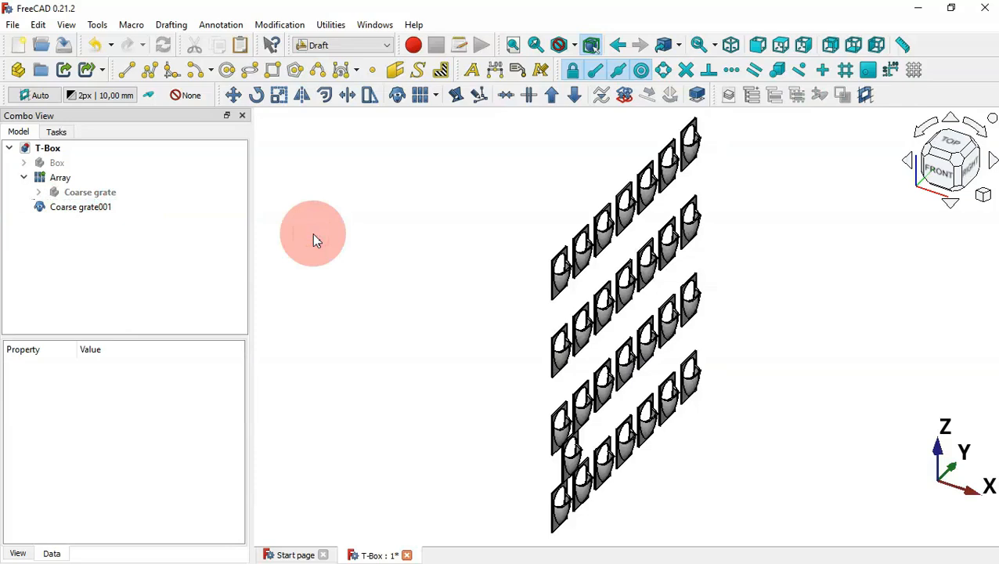
{"action": "left_click", "coordinate": [68, 208]}
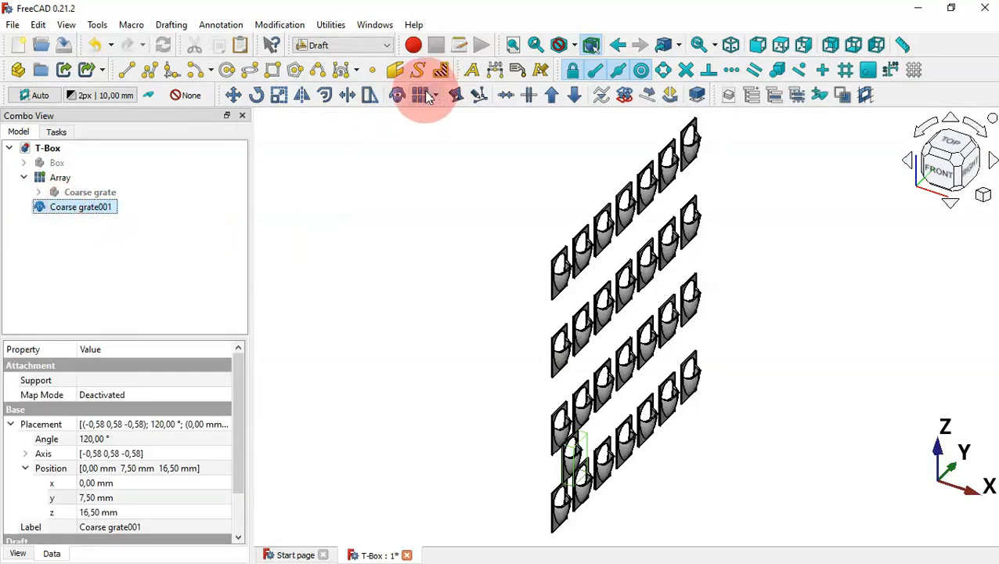
{"action": "left_click", "coordinate": [421, 95]}
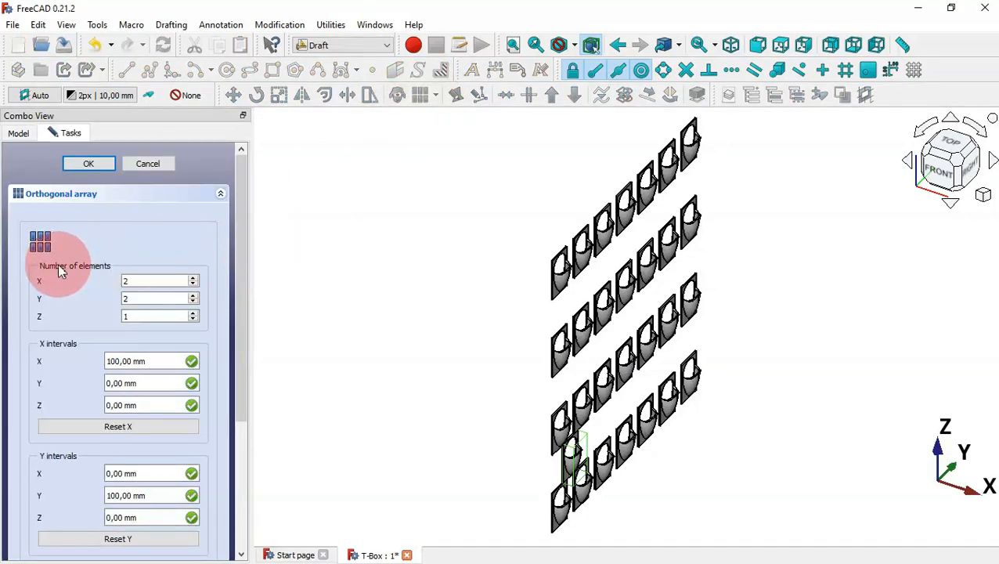
{"action": "left_click", "coordinate": [162, 276]}
{"action": "left_click_drag", "start_coordinate": [136, 287], "coordinate": [91, 297]}
{"action": "type", "text": "1"}
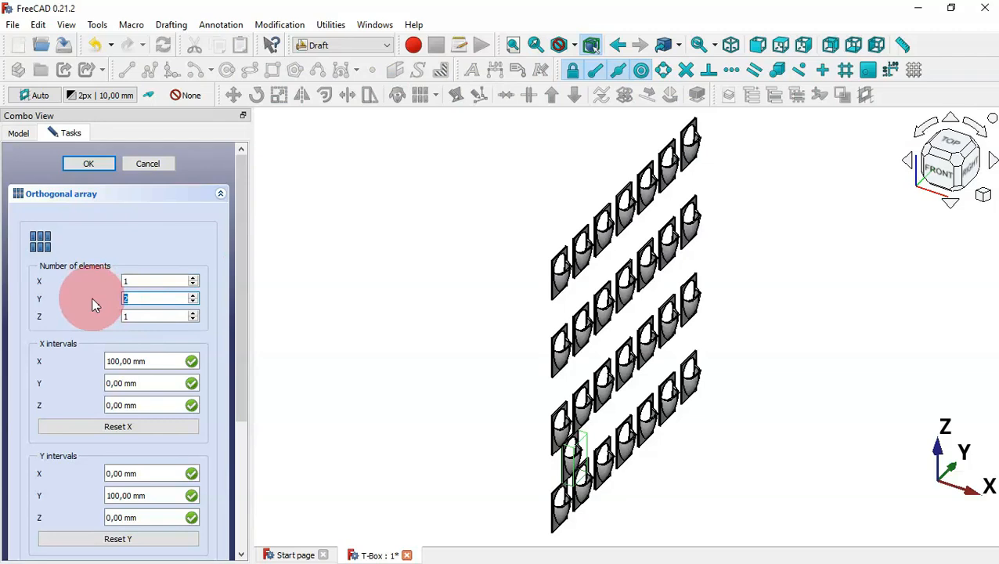
{"action": "type", "text": "6"}
{"action": "left_click_drag", "start_coordinate": [150, 315], "coordinate": [72, 310]}
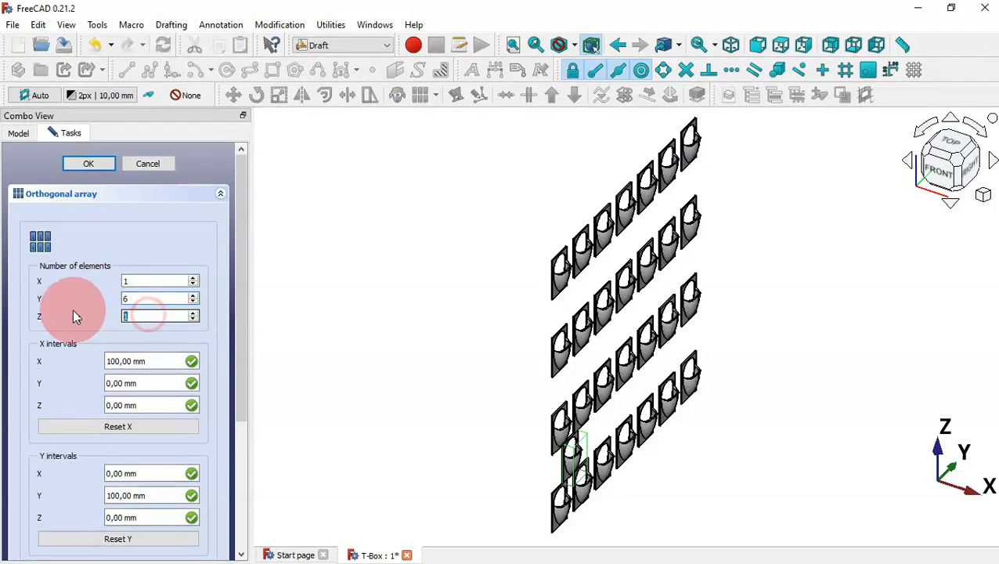
{"action": "type", "text": "4"}
Set the clone array's Y interval to 15 mm and its Z interval to 33 mm, and create the array
{"action": "left_click_drag", "start_coordinate": [241, 305], "coordinate": [234, 406]}
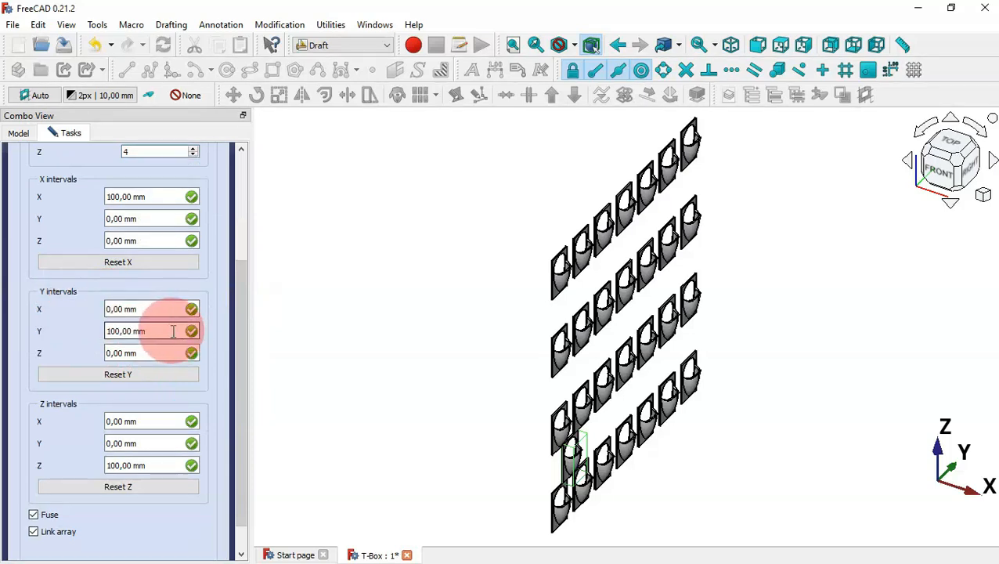
{"action": "left_click_drag", "start_coordinate": [171, 327], "coordinate": [56, 324]}
{"action": "type", "text": "15"}
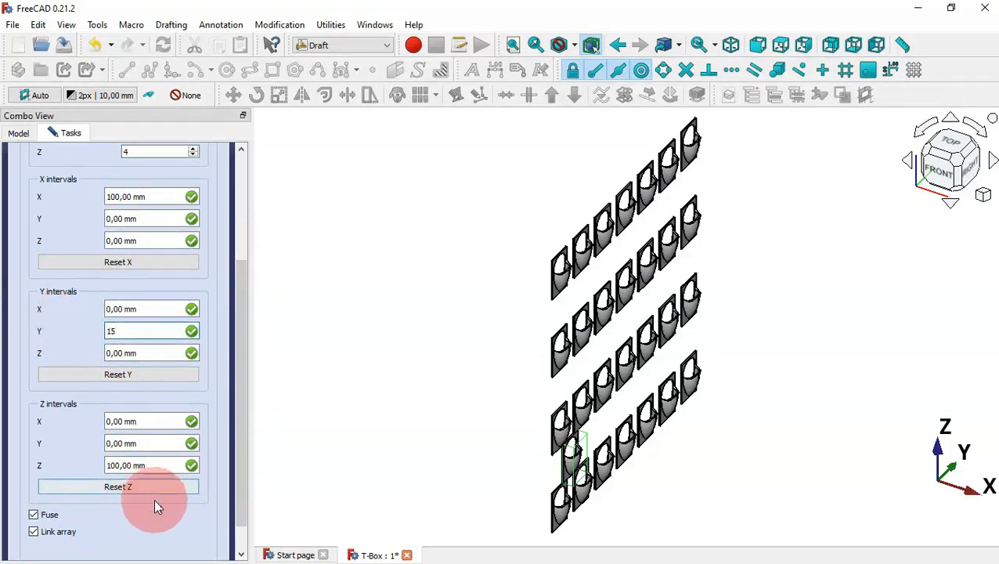
{"action": "left_click_drag", "start_coordinate": [156, 465], "coordinate": [51, 468]}
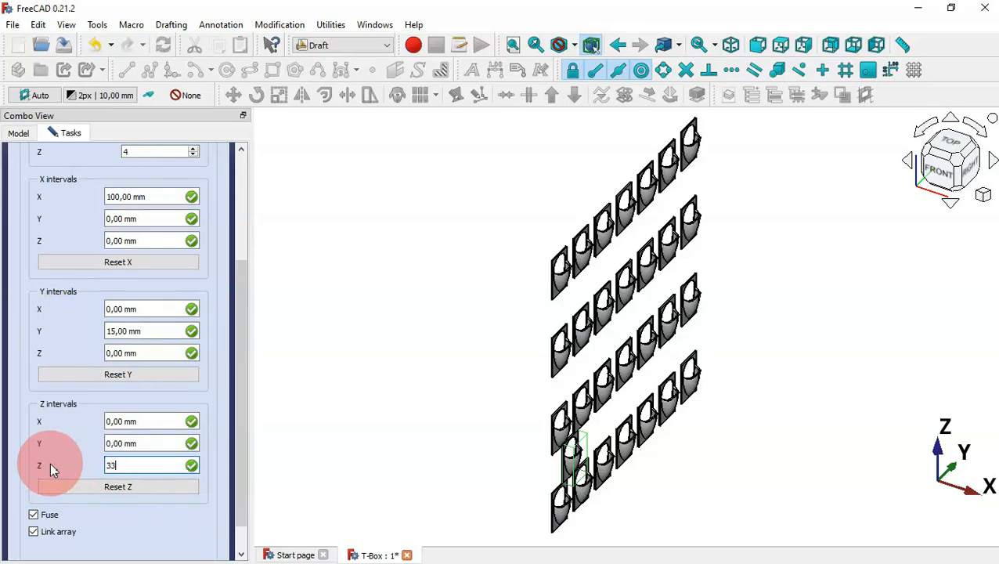
{"action": "type", "text": "33"}
{"action": "key", "text": "Return"}
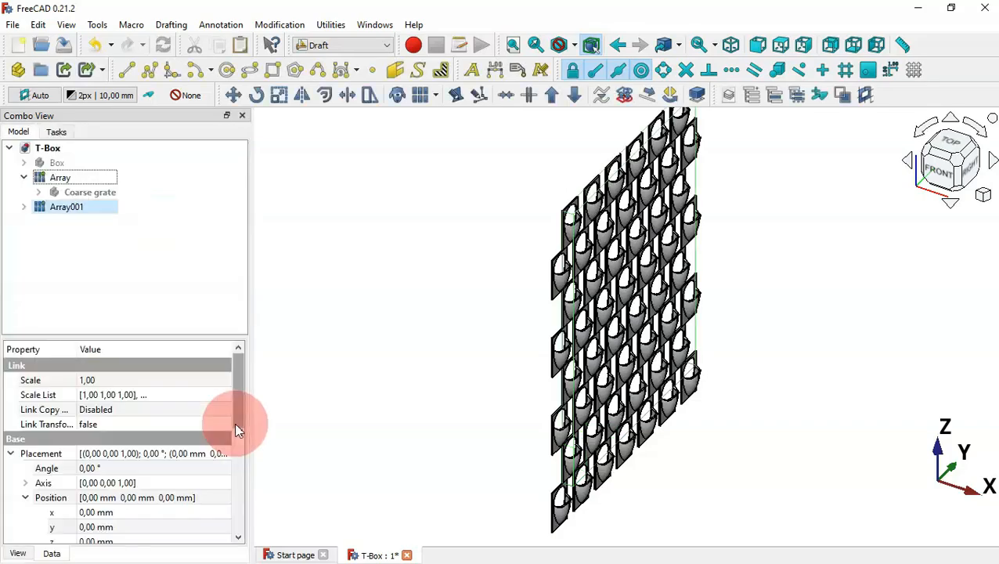
Align the working plane to the flat plate face of the first tooth in the second array's upper row
{"action": "key", "text": "3"}
{"action": "left_click_drag", "start_coordinate": [558, 357], "coordinate": [723, 382]}
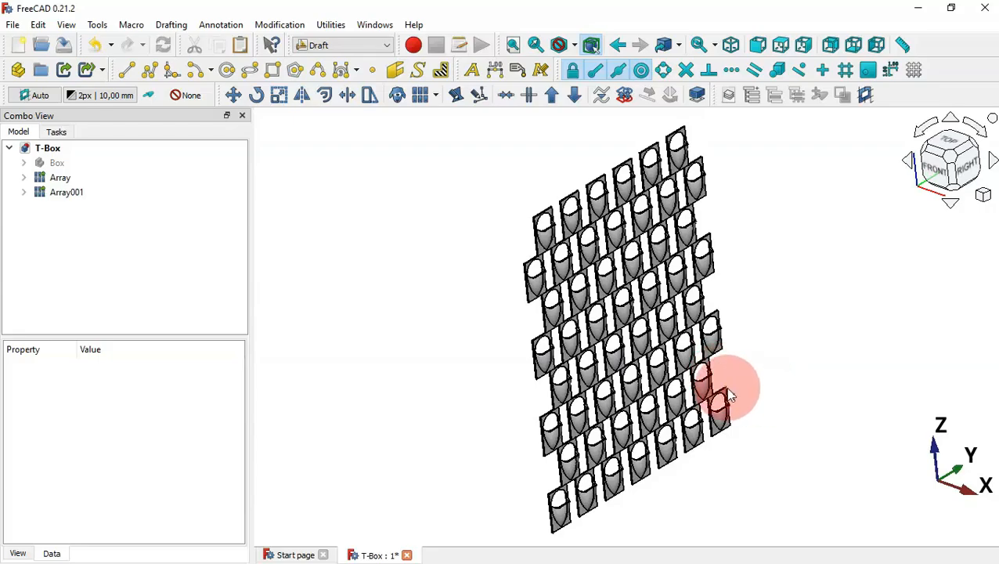
{"action": "left_click_drag", "start_coordinate": [724, 385], "coordinate": [586, 349]}
{"action": "left_click_drag", "start_coordinate": [696, 376], "coordinate": [567, 119]}
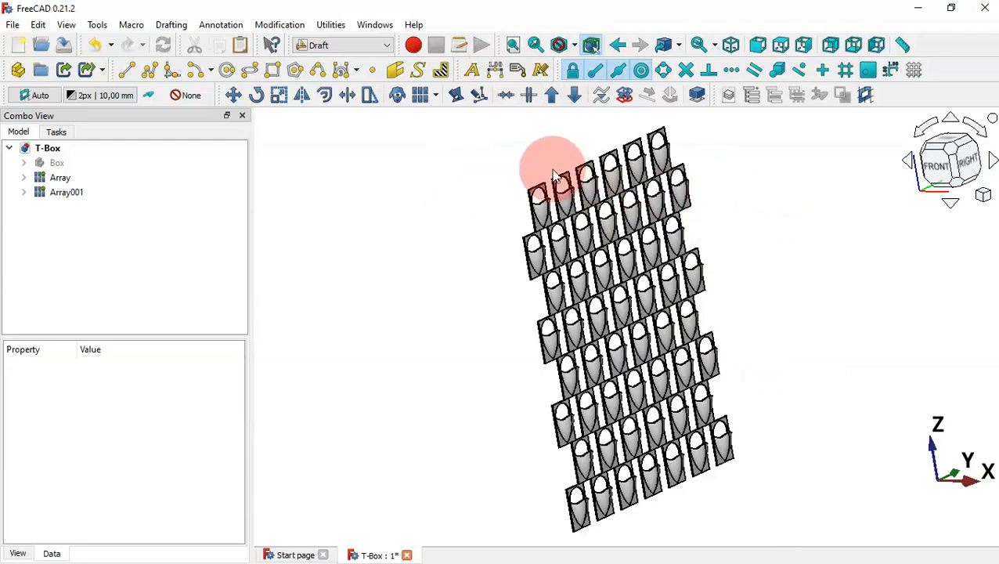
{"action": "scroll", "coordinate": [552, 174], "scroll_direction": "up", "scroll_amount": 4}
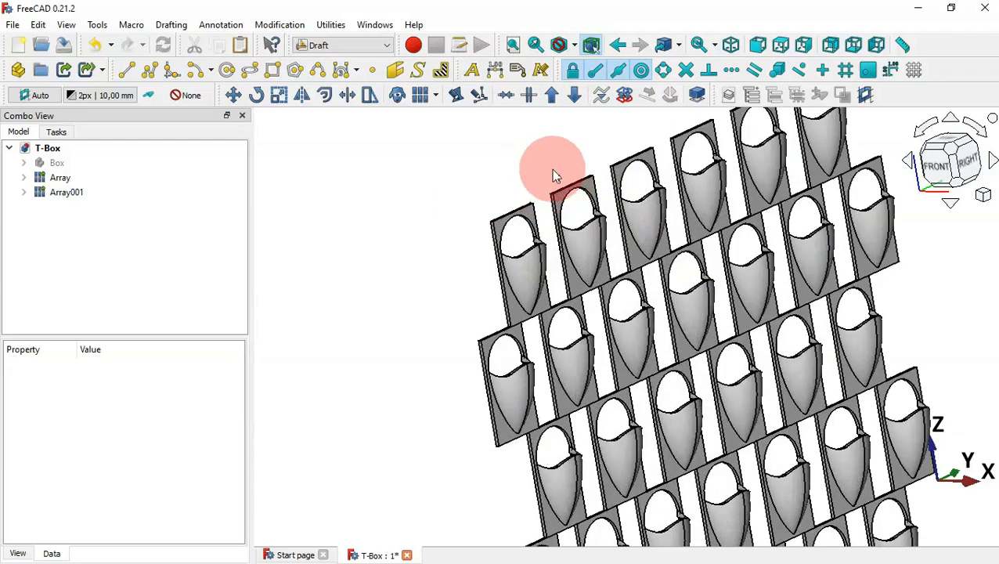
{"action": "left_click", "coordinate": [517, 316]}
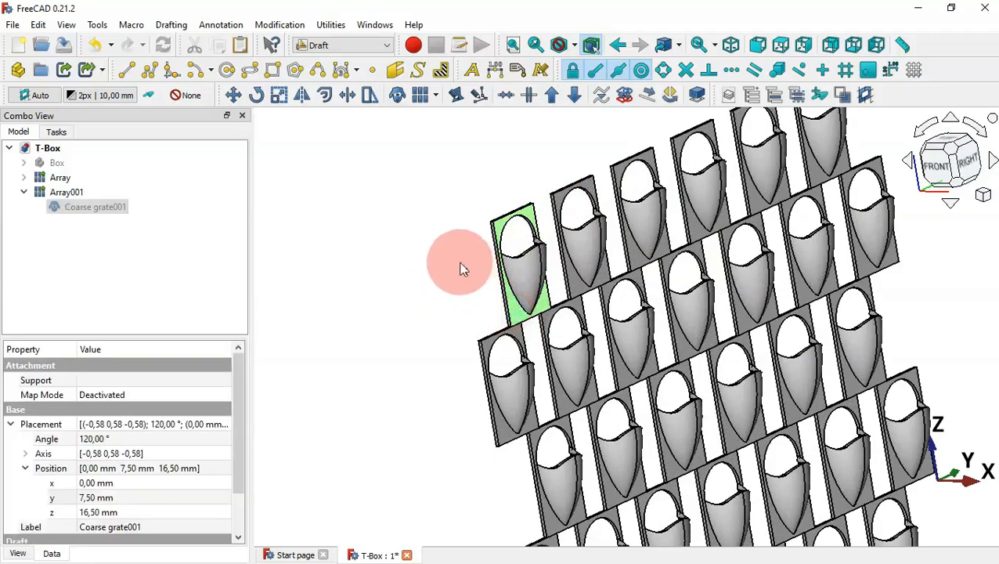
{"action": "left_click", "coordinate": [456, 274]}
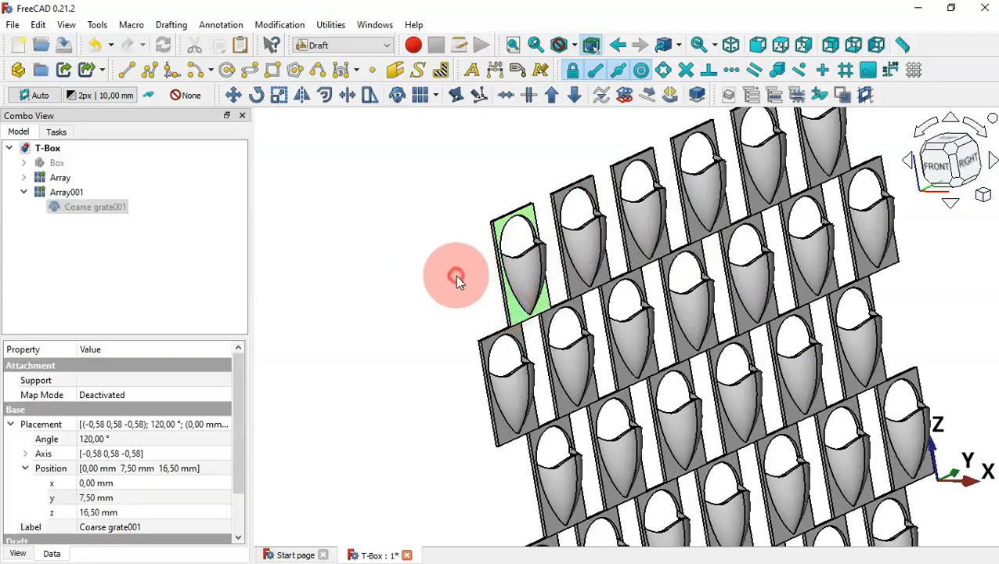
{"action": "left_click", "coordinate": [513, 315]}
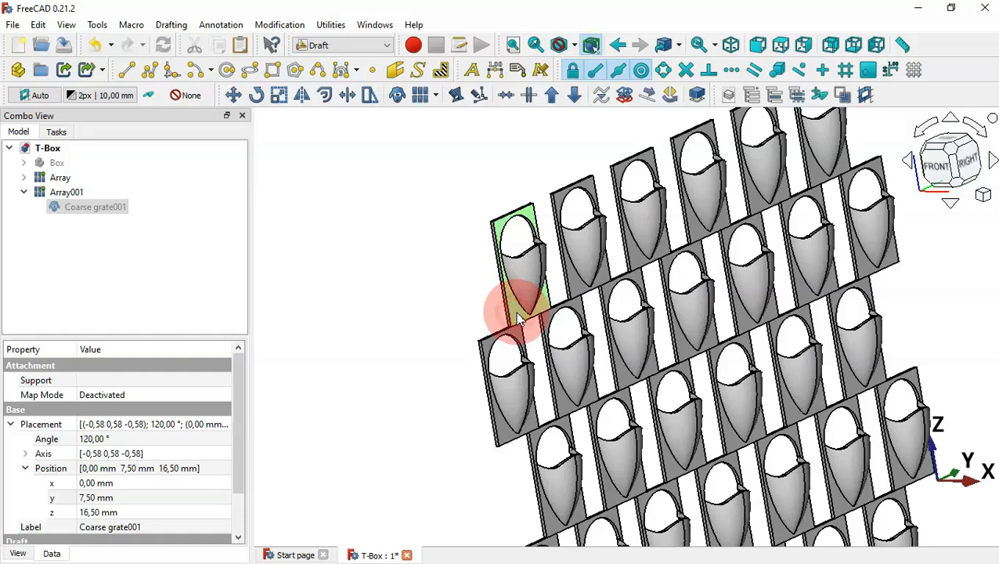
{"action": "left_click", "coordinate": [35, 96]}
{"action": "left_click", "coordinate": [471, 217]}
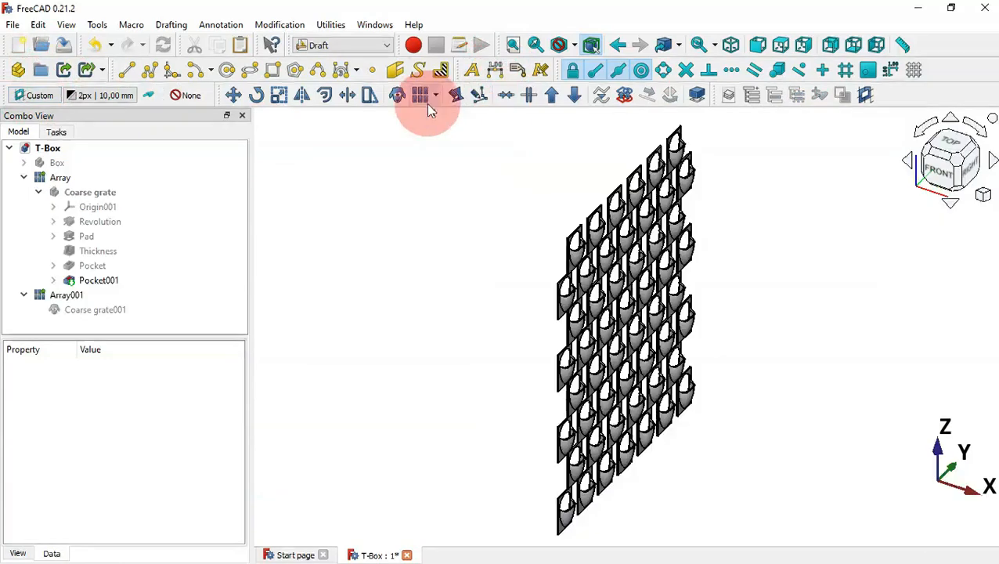
Dimension the overall width of the lowest tooth row between its outer corners, placing the dimension line about 20 mm below it
{"action": "left_click", "coordinate": [493, 74]}
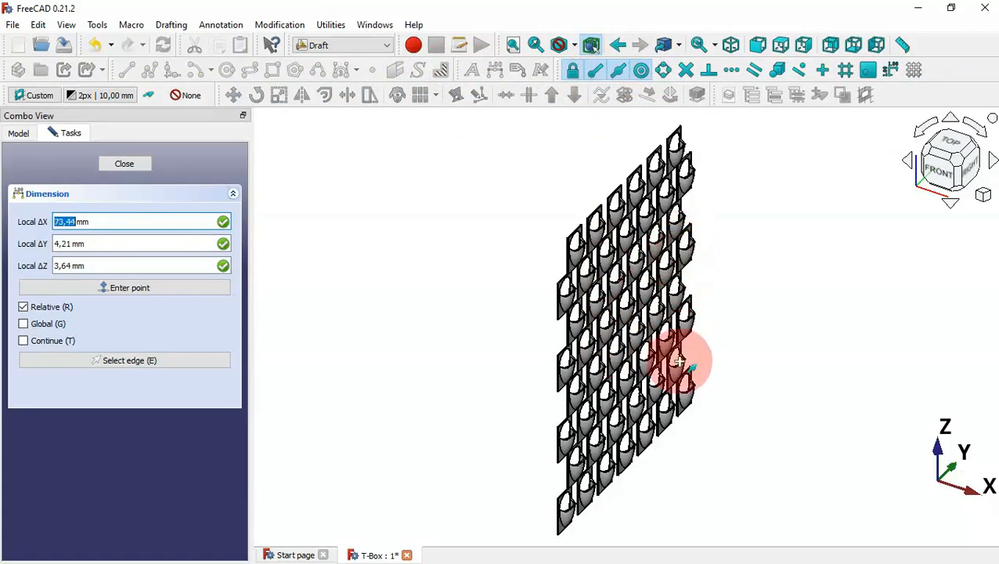
{"action": "scroll", "coordinate": [681, 360], "scroll_direction": "down", "scroll_amount": 2}
{"action": "scroll", "coordinate": [653, 455], "scroll_direction": "up", "scroll_amount": 4}
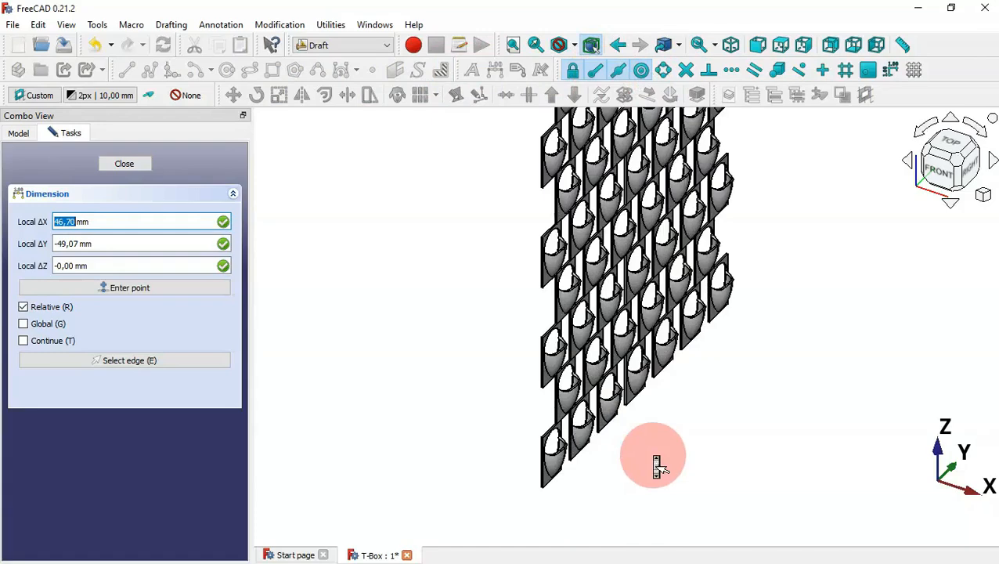
{"action": "scroll", "coordinate": [583, 481], "scroll_direction": "up", "scroll_amount": 2}
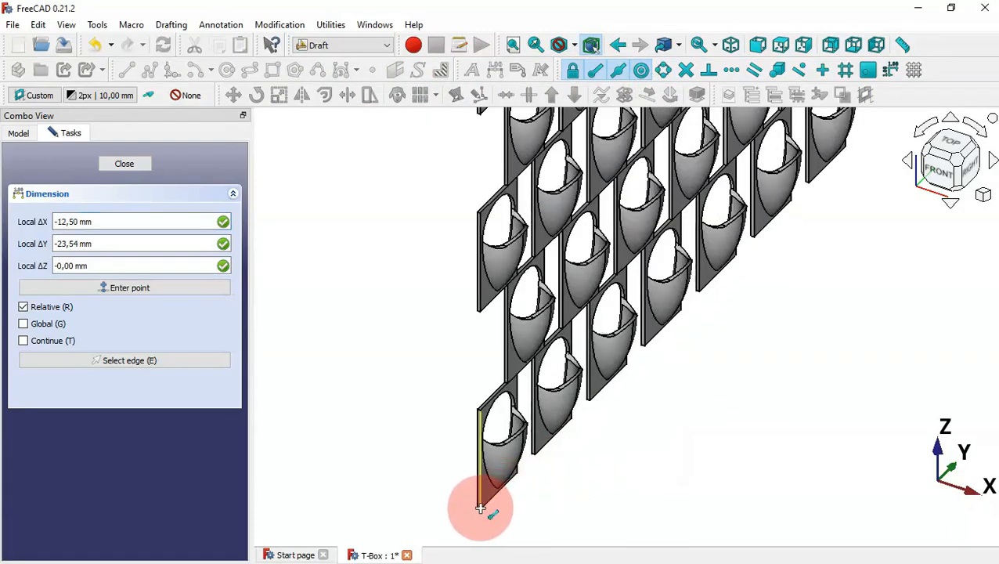
{"action": "left_click", "coordinate": [481, 508]}
{"action": "scroll", "coordinate": [591, 440], "scroll_direction": "down", "scroll_amount": 2}
{"action": "scroll", "coordinate": [728, 285], "scroll_direction": "up", "scroll_amount": 2}
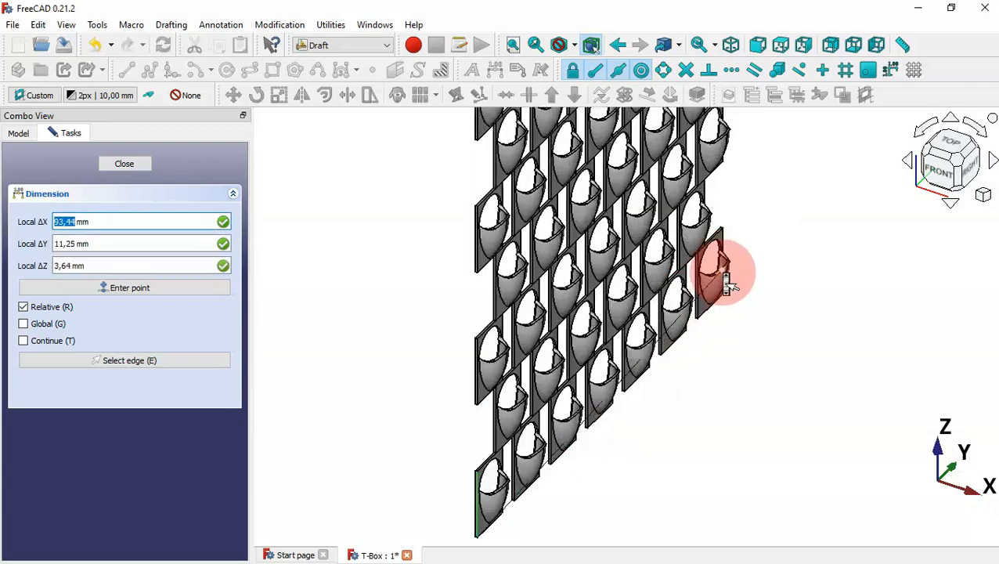
{"action": "scroll", "coordinate": [727, 286], "scroll_direction": "up", "scroll_amount": 3}
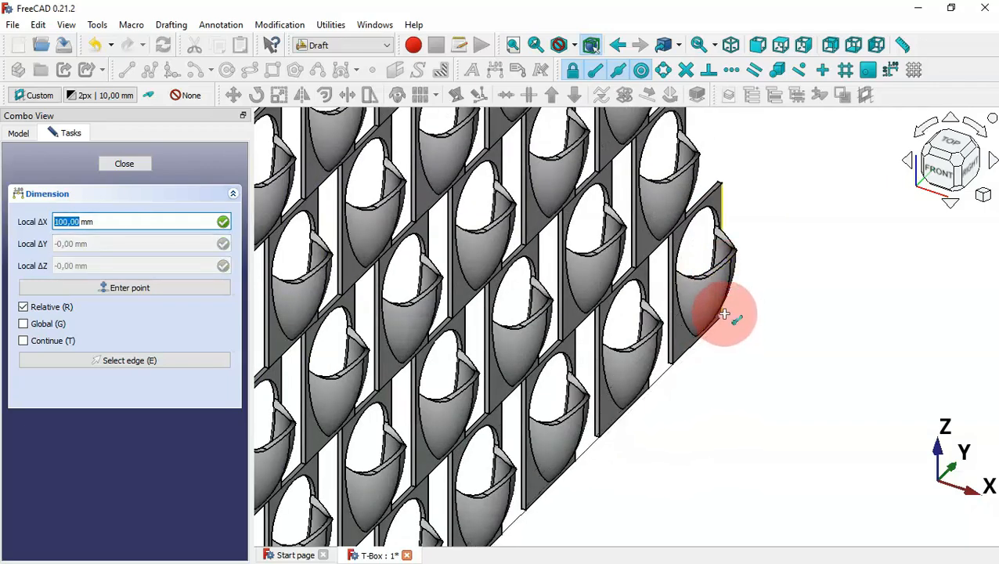
{"action": "scroll", "coordinate": [758, 207], "scroll_direction": "down", "scroll_amount": 5}
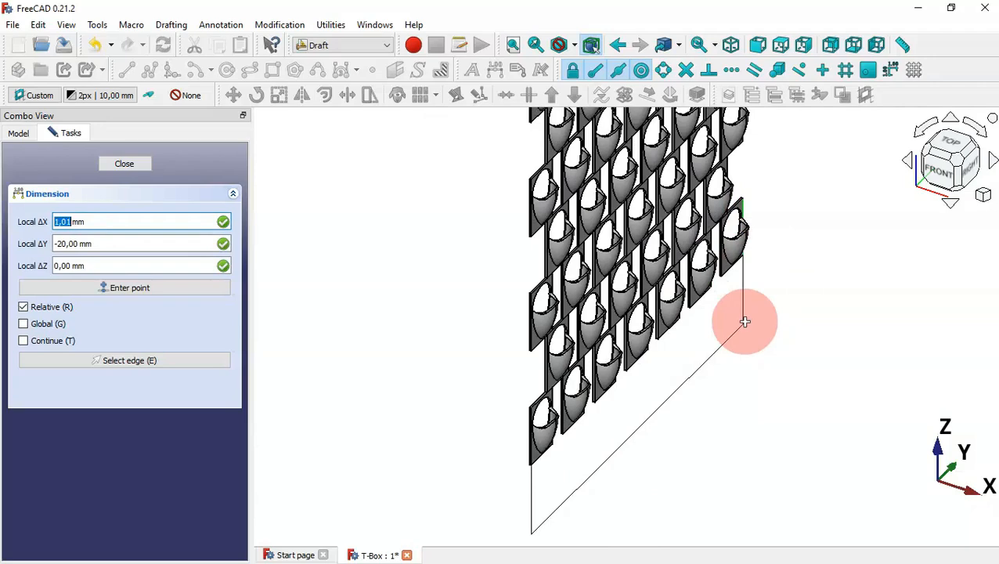
{"action": "left_click", "coordinate": [745, 325]}
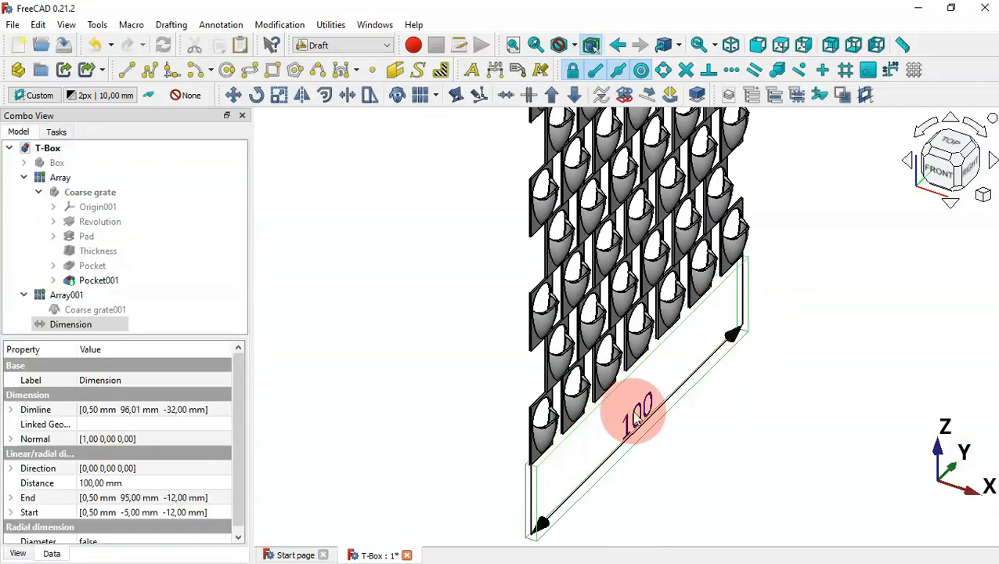
{"action": "left_click", "coordinate": [729, 356]}
{"action": "scroll", "coordinate": [745, 311], "scroll_direction": "down", "scroll_amount": 3}
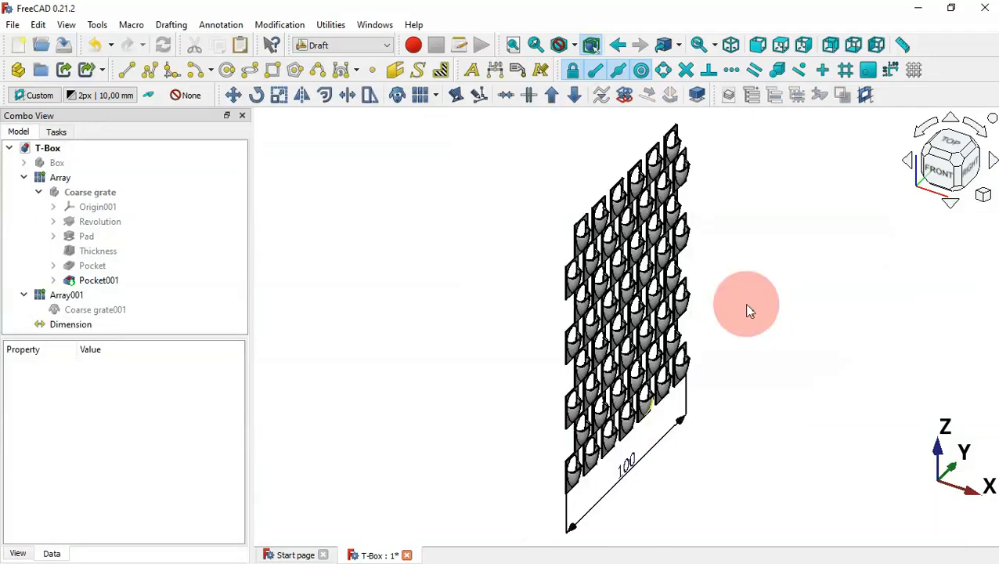
Dimension the height of the first array's outer tooth column from its upper to its lower corner, placing the line about 37 mm outside the teeth
{"action": "middle_click_drag", "start_coordinate": [771, 355], "coordinate": [725, 345]}
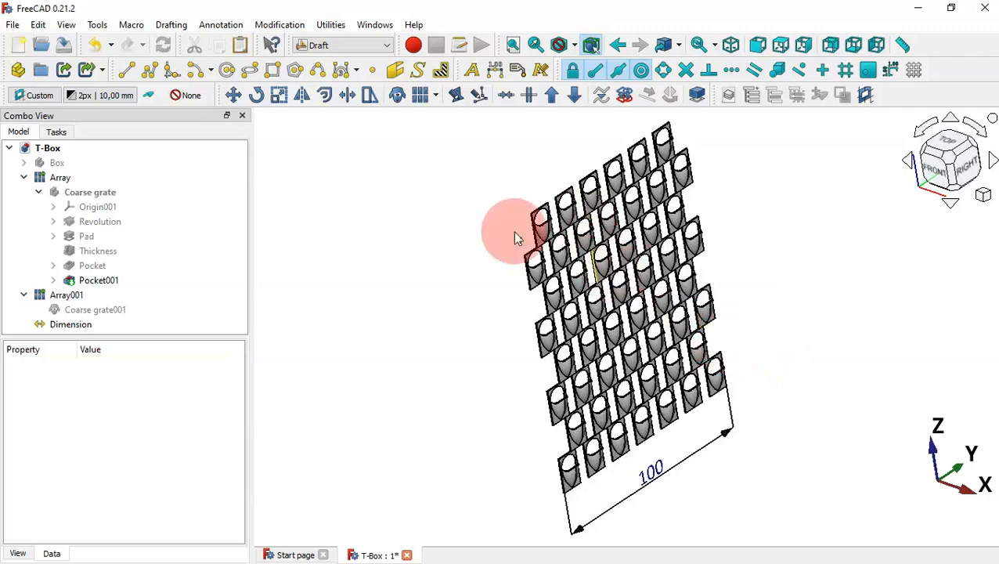
{"action": "left_click", "coordinate": [494, 69]}
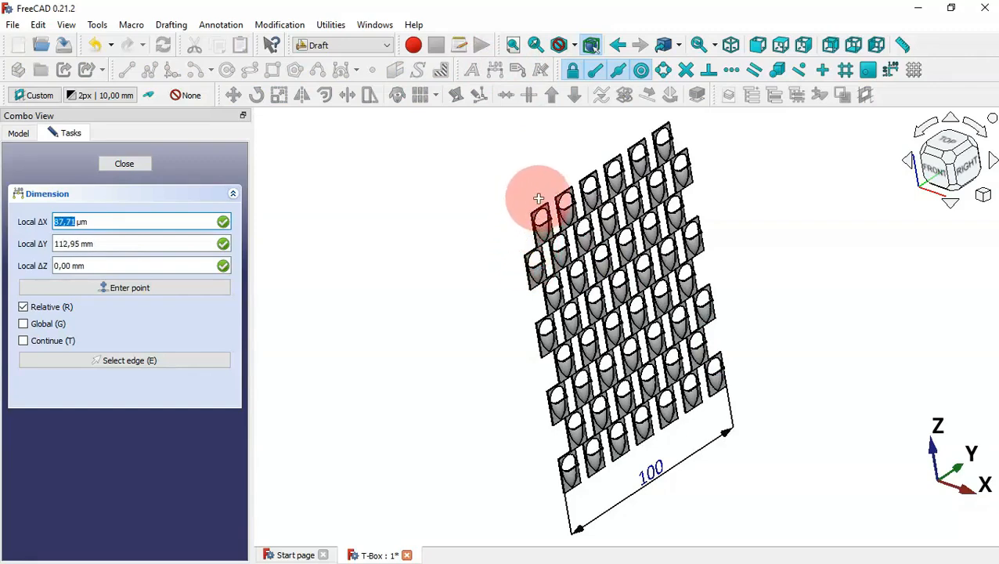
{"action": "scroll", "coordinate": [540, 264], "scroll_direction": "up", "scroll_amount": 5}
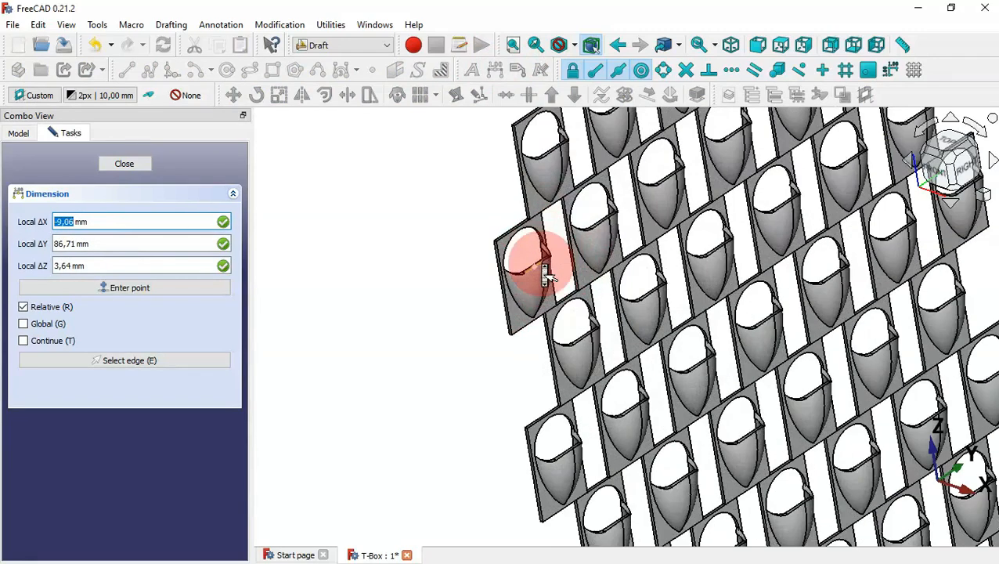
{"action": "scroll", "coordinate": [501, 238], "scroll_direction": "up", "scroll_amount": 3}
{"action": "left_click", "coordinate": [487, 240]}
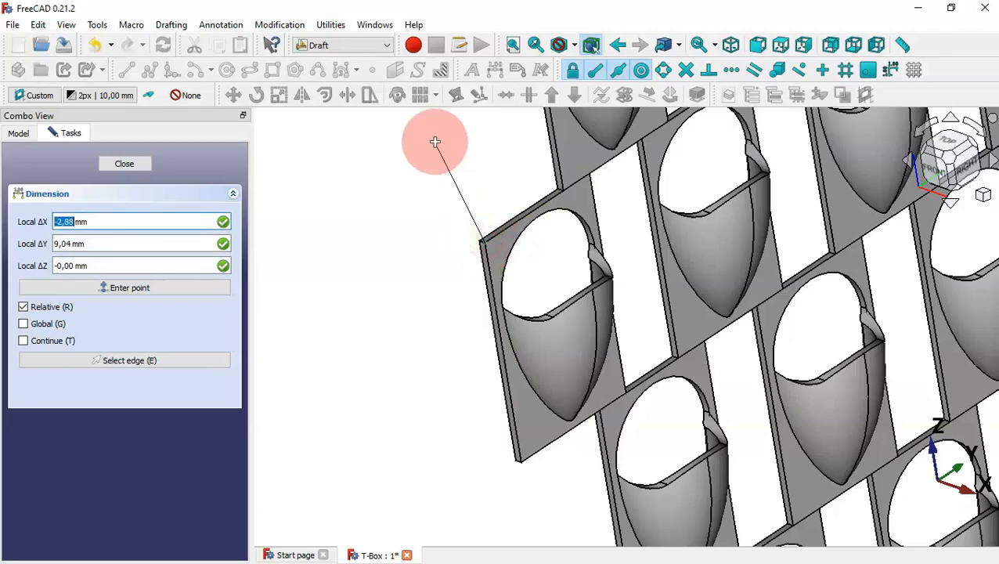
{"action": "scroll", "coordinate": [435, 141], "scroll_direction": "down", "scroll_amount": 8}
{"action": "scroll", "coordinate": [456, 287], "scroll_direction": "up", "scroll_amount": 5}
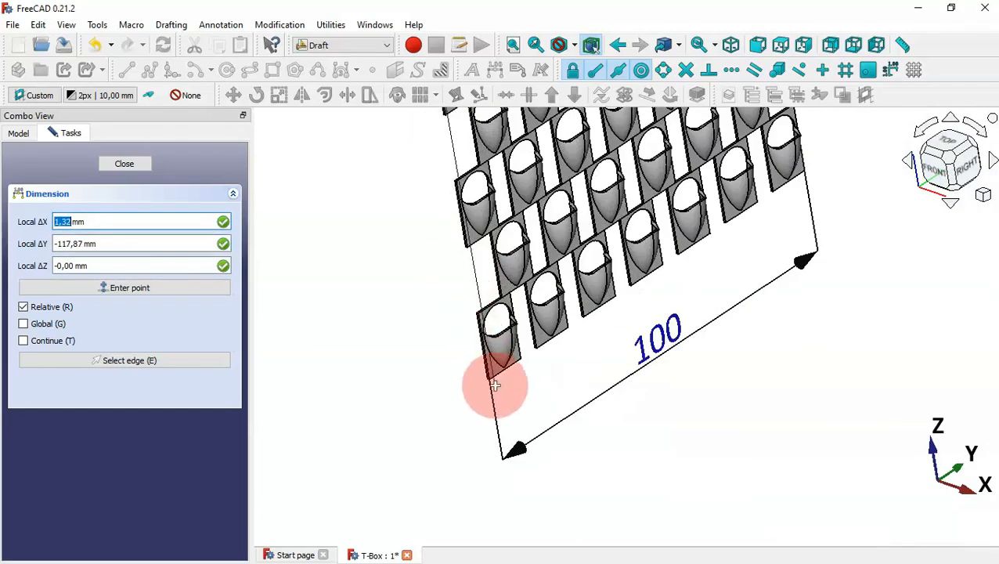
{"action": "scroll", "coordinate": [494, 384], "scroll_direction": "up", "scroll_amount": 10}
{"action": "key", "text": "y"}
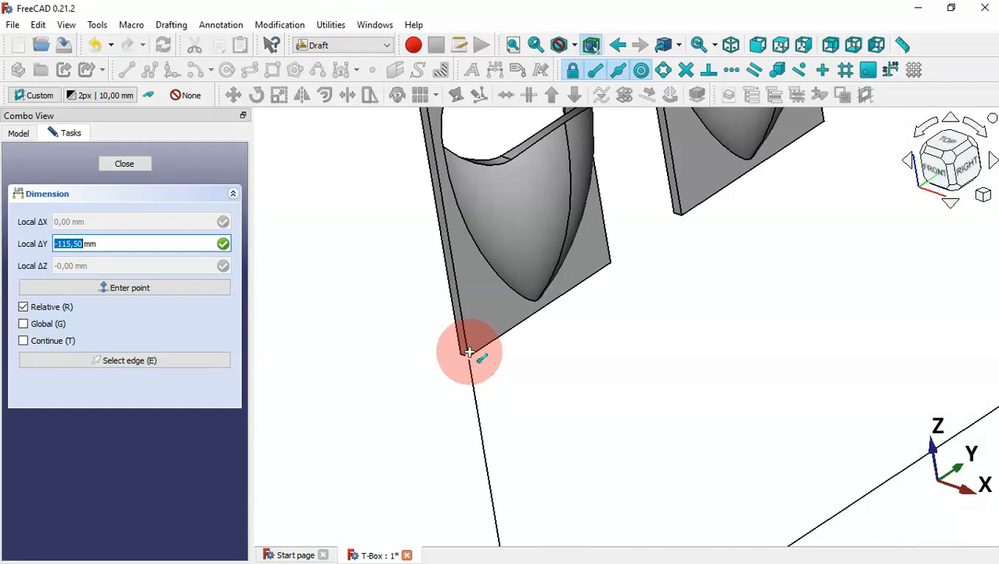
{"action": "middle_click_drag", "start_coordinate": [468, 352], "coordinate": [519, 386]}
{"action": "key", "text": "y"}
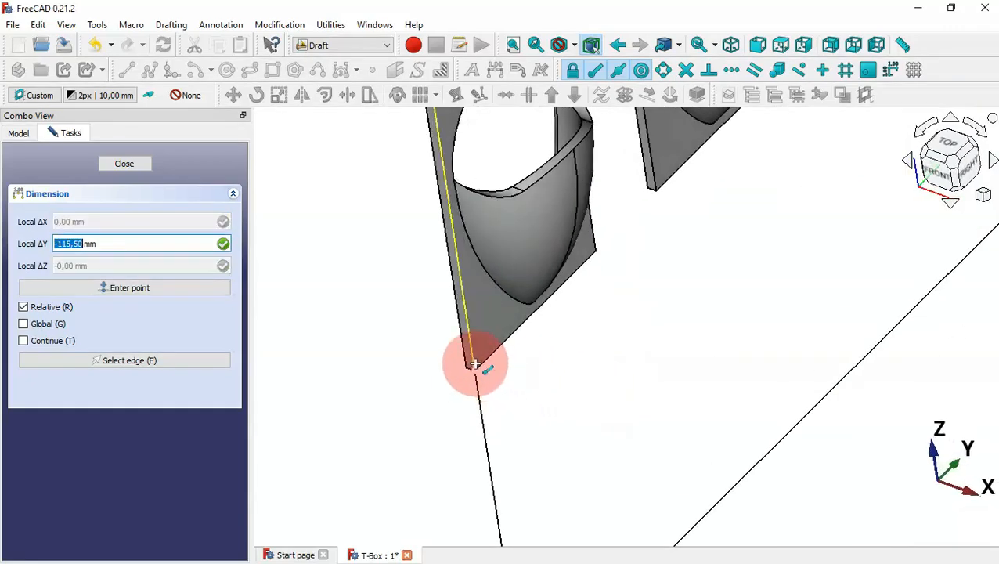
{"action": "scroll", "coordinate": [631, 345], "scroll_direction": "down", "scroll_amount": 5}
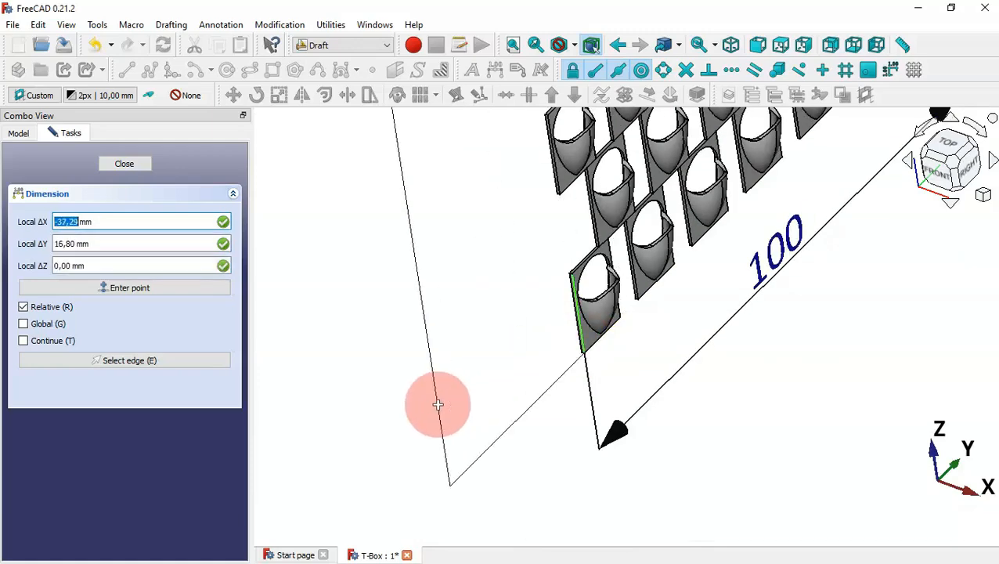
{"action": "left_click", "coordinate": [439, 404]}
{"action": "scroll", "coordinate": [513, 403], "scroll_direction": "down", "scroll_amount": 5}
{"action": "middle_click_drag", "start_coordinate": [515, 408], "coordinate": [475, 353]}
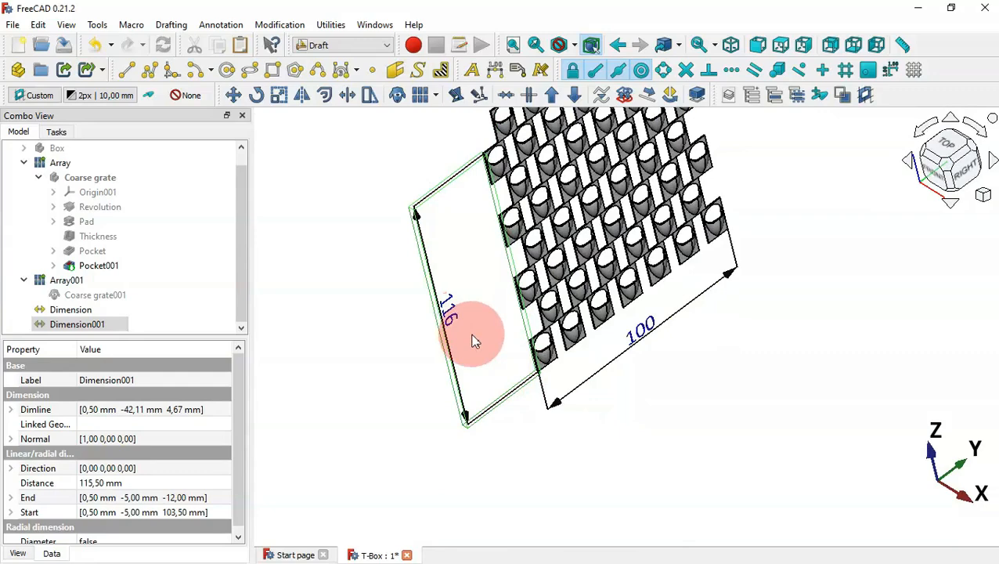
{"action": "left_click", "coordinate": [683, 388]}
{"action": "key", "text": "0"}
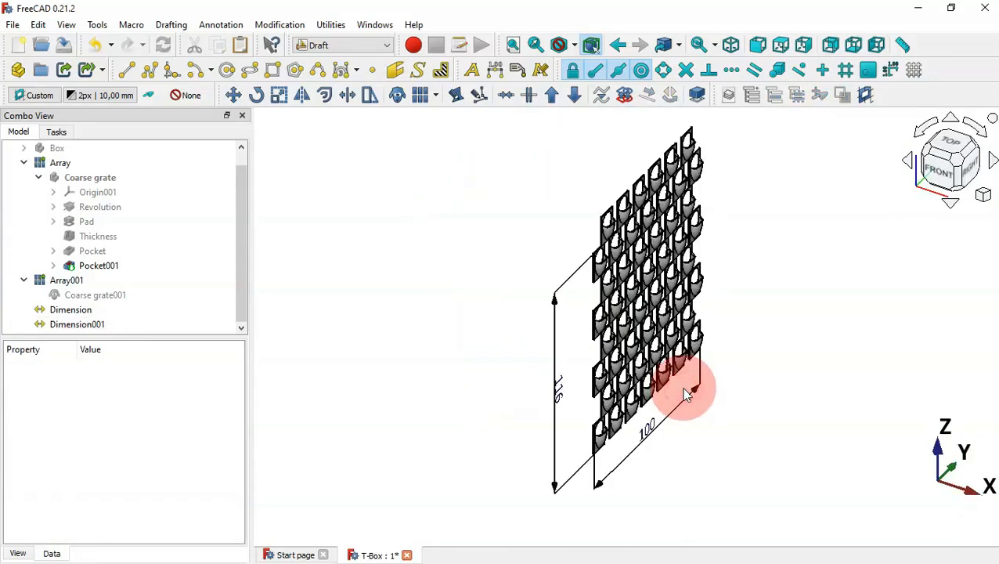
Delete the overall width and height dimensions of the tooth arrays
{"action": "scroll", "coordinate": [663, 333], "scroll_direction": "up", "scroll_amount": 4}
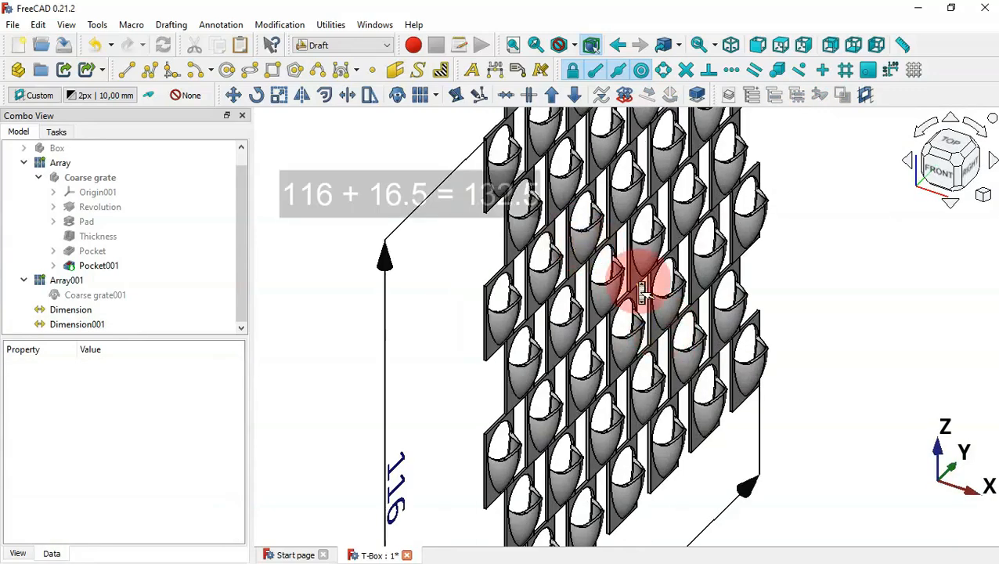
{"action": "scroll", "coordinate": [640, 286], "scroll_direction": "down", "scroll_amount": 4}
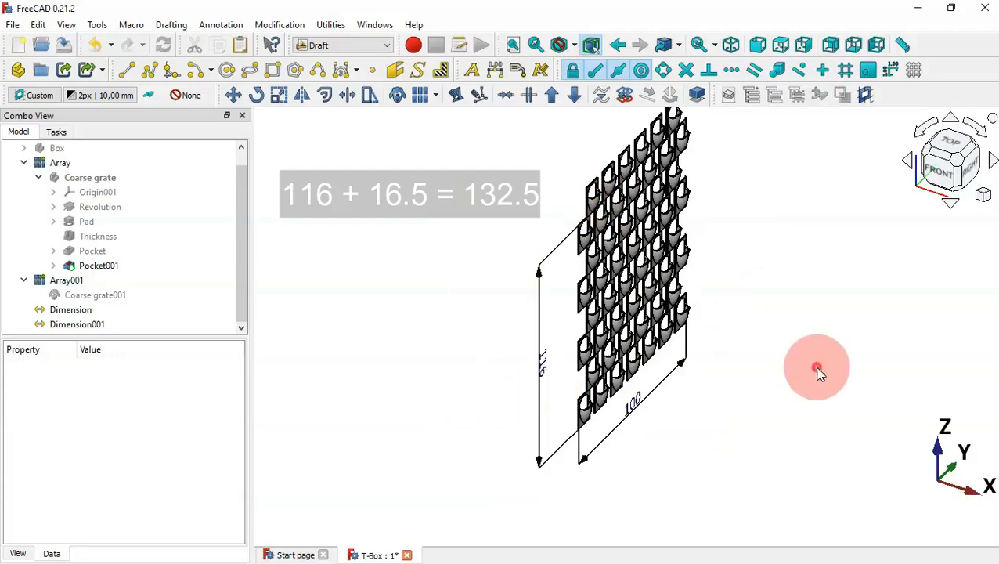
{"action": "middle_click_drag", "start_coordinate": [815, 372], "coordinate": [360, 324]}
{"action": "left_click", "coordinate": [24, 162]}
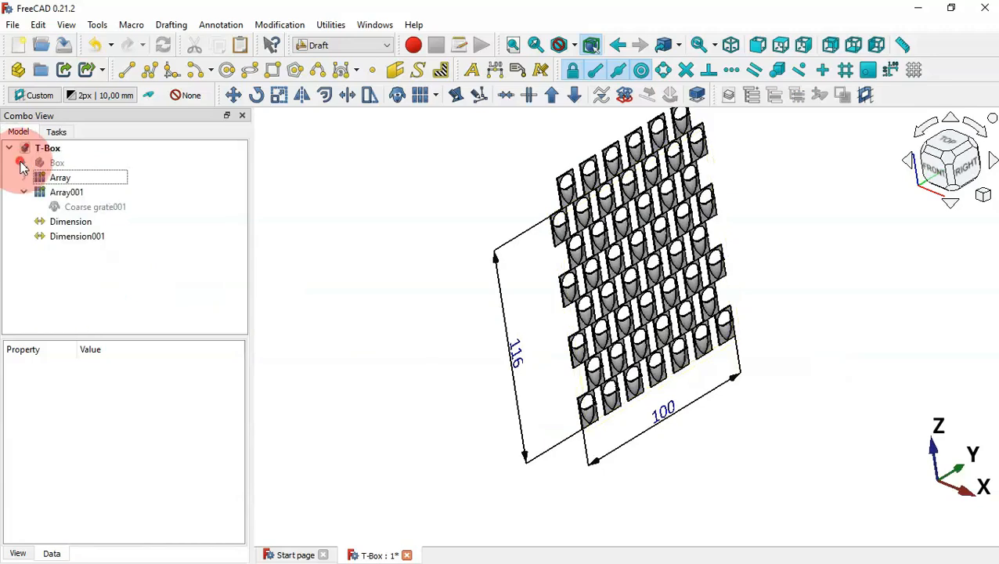
{"action": "left_click_drag", "start_coordinate": [65, 245], "coordinate": [68, 216]}
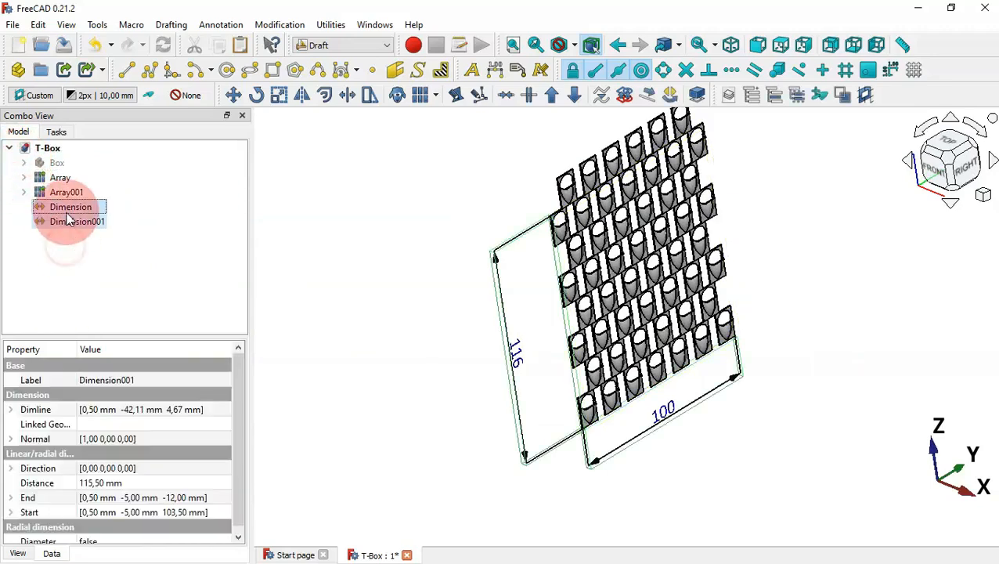
{"action": "key", "text": "Delete"}
{"action": "left_click", "coordinate": [343, 257]}
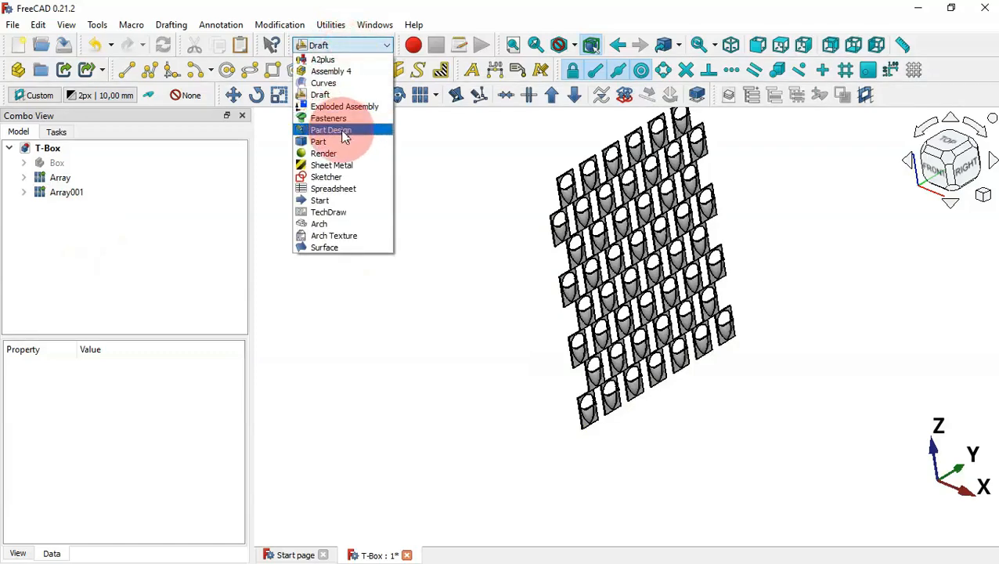
Switch to the Part Design workbench and create a new body
{"action": "left_click", "coordinate": [342, 130]}
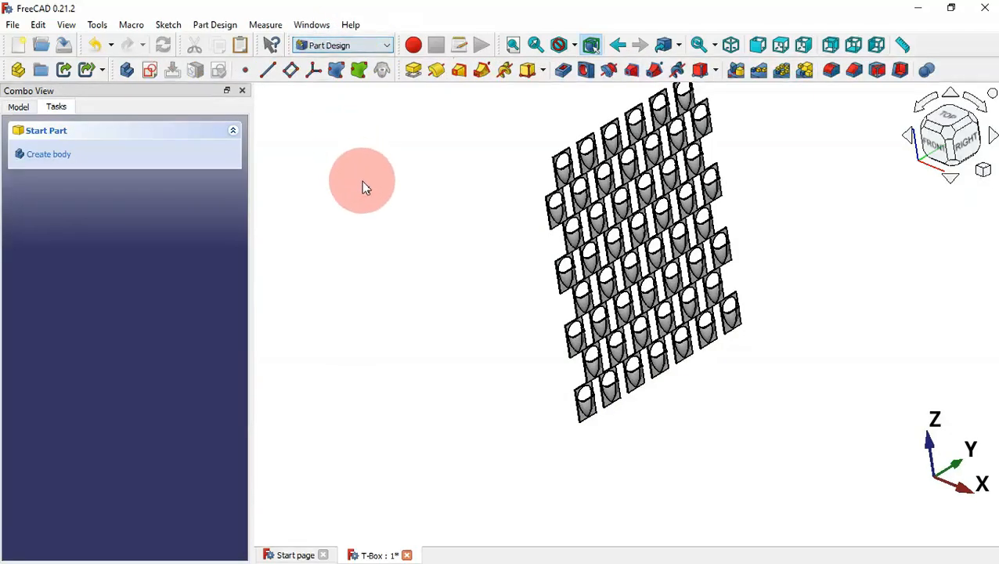
{"action": "left_click", "coordinate": [126, 71]}
{"action": "left_click", "coordinate": [16, 108]}
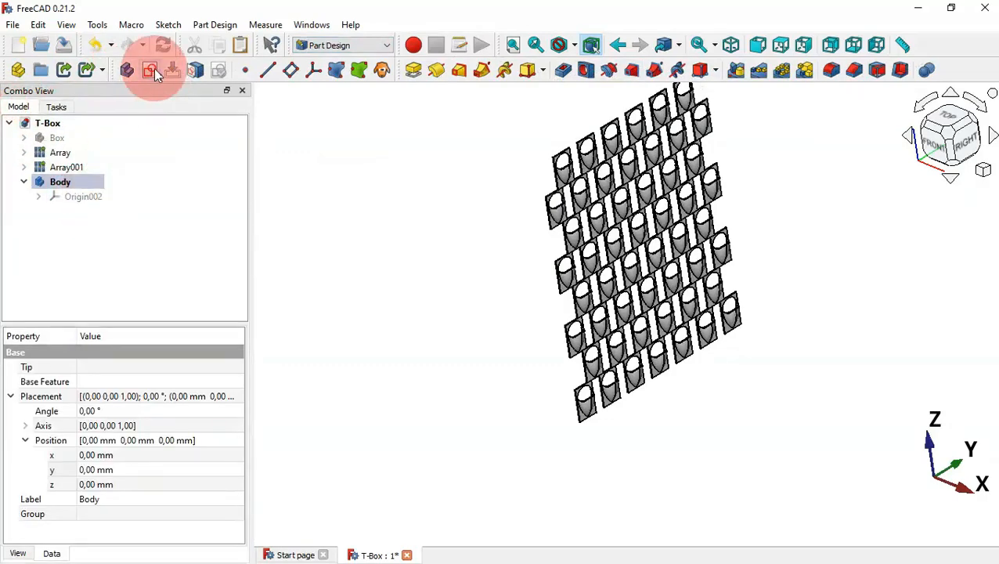
Hide both coarse grate tooth arrays
{"action": "left_click", "coordinate": [101, 178]}
{"action": "left_click", "coordinate": [86, 156]}
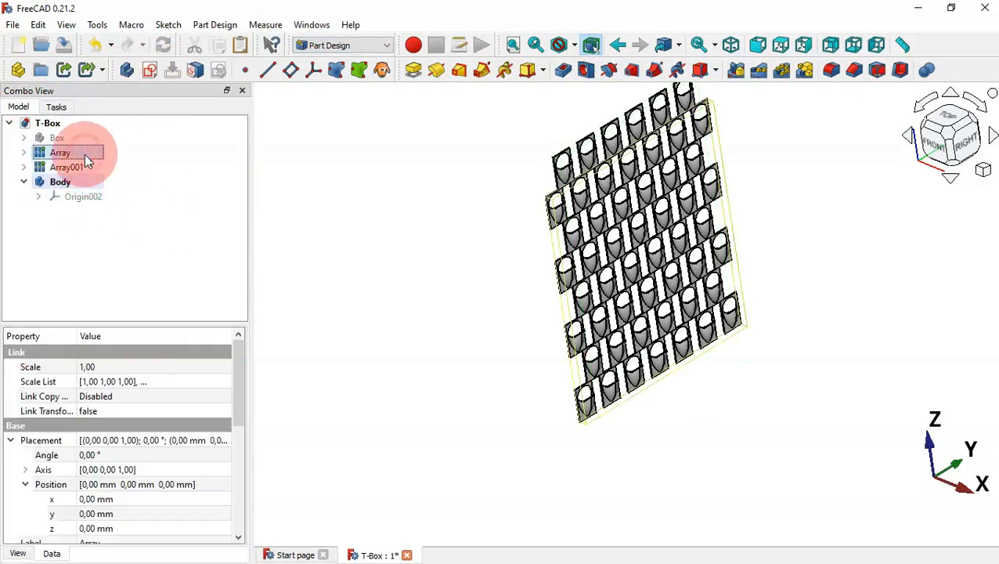
{"action": "left_click", "coordinate": [85, 166], "text": "ctrl"}
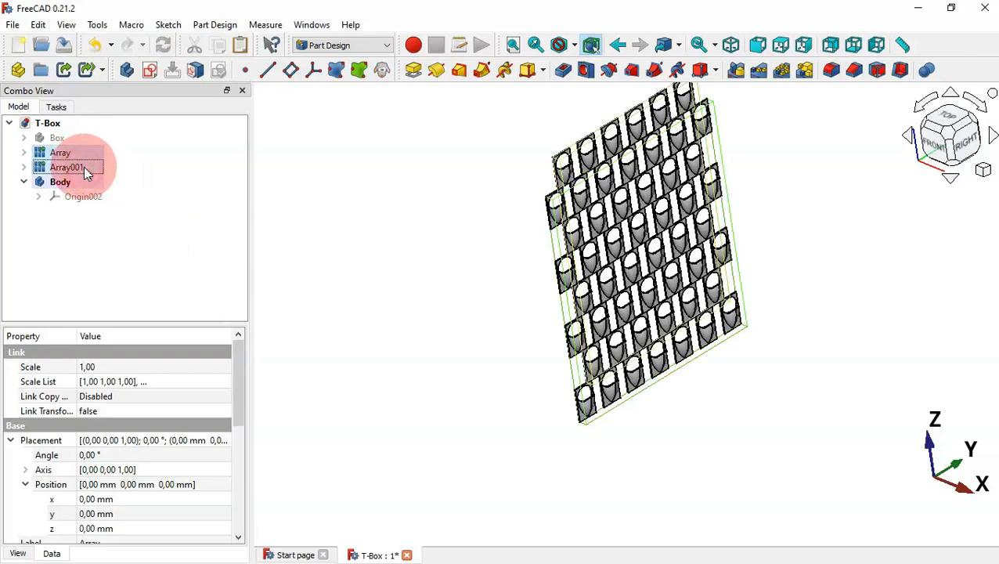
{"action": "key", "text": "space"}
{"action": "left_click", "coordinate": [143, 206]}
{"action": "left_click", "coordinate": [224, 248]}
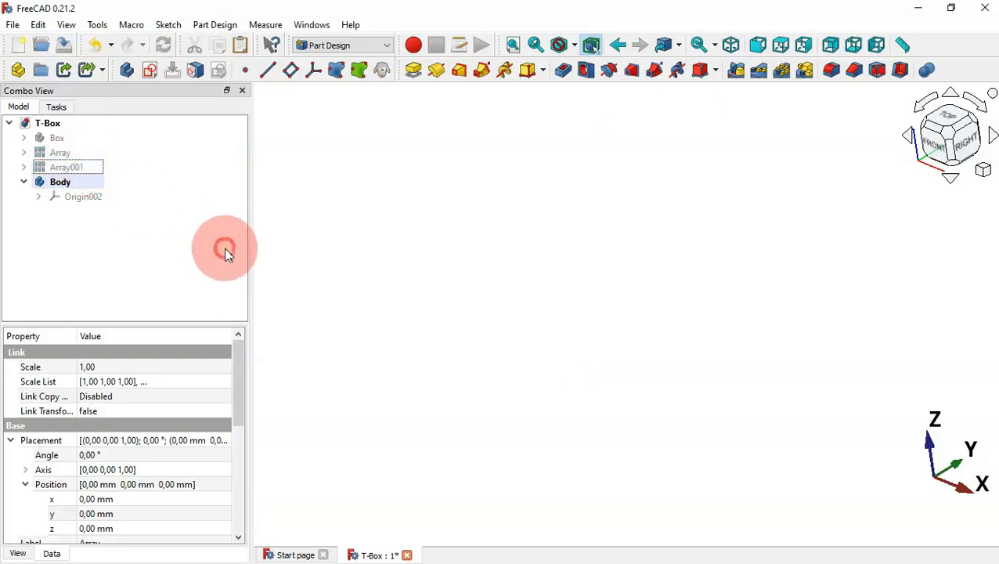
Sketch a centered rectangle about 203 by 305 mm around the origin on the new body's YZ plane
{"action": "left_click", "coordinate": [152, 70]}
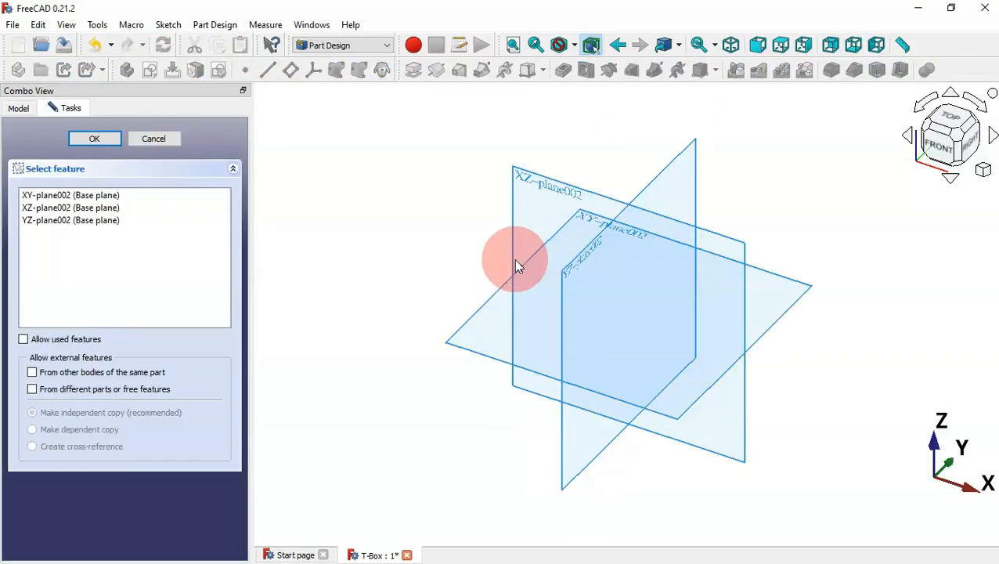
{"action": "left_click", "coordinate": [581, 254]}
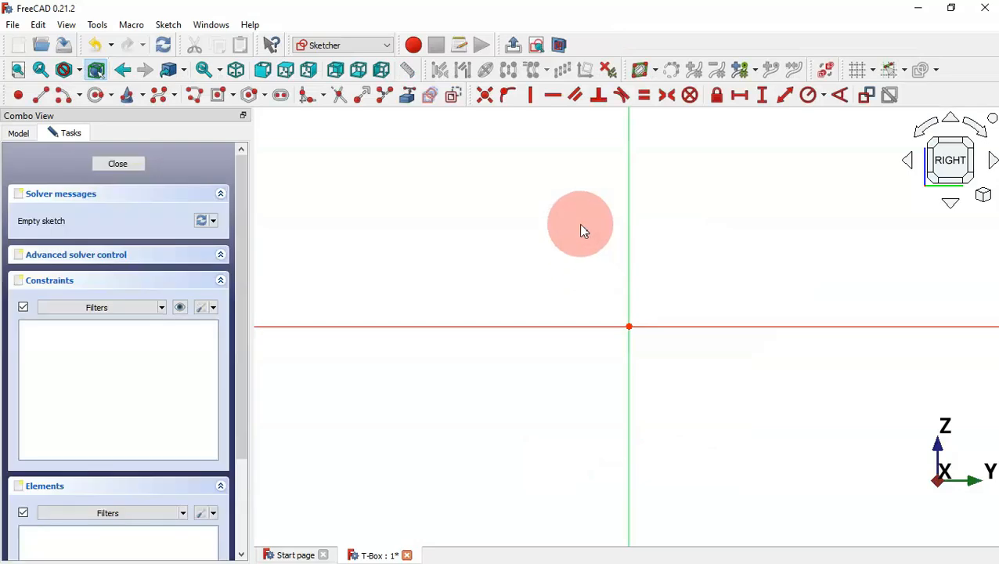
{"action": "left_click", "coordinate": [224, 98]}
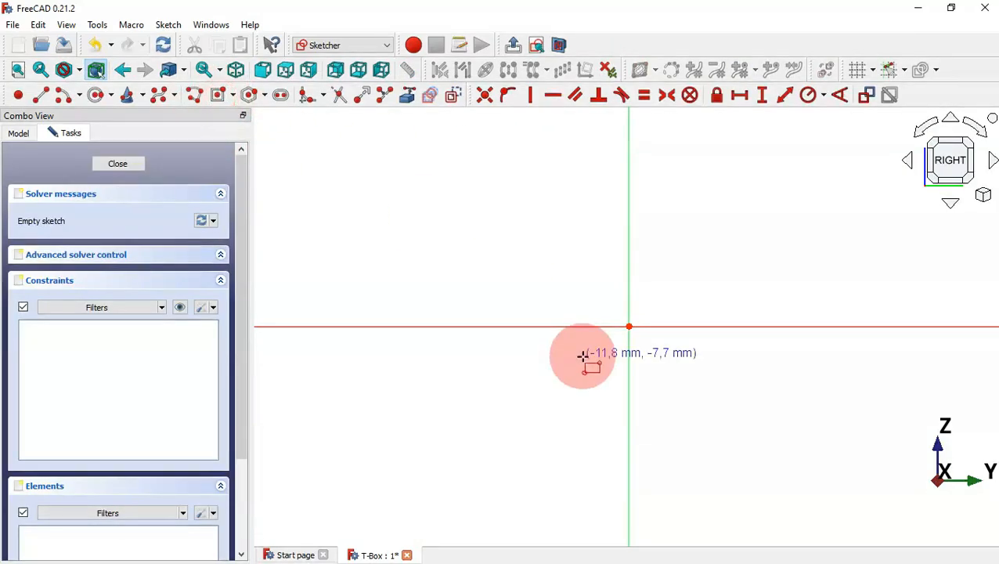
{"action": "left_click", "coordinate": [628, 324]}
{"action": "scroll", "coordinate": [521, 412], "scroll_direction": "down", "scroll_amount": 6}
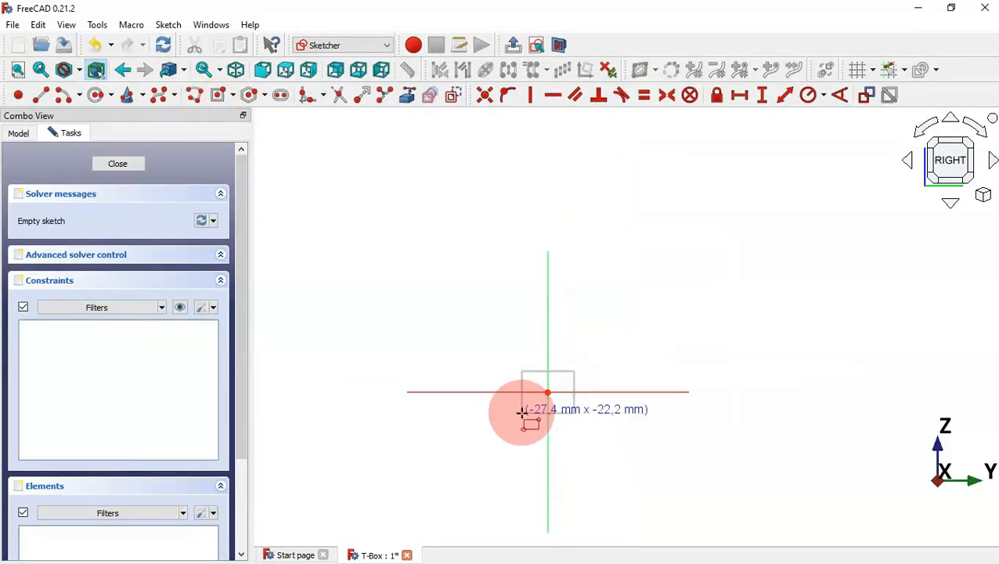
{"action": "left_click", "coordinate": [645, 247]}
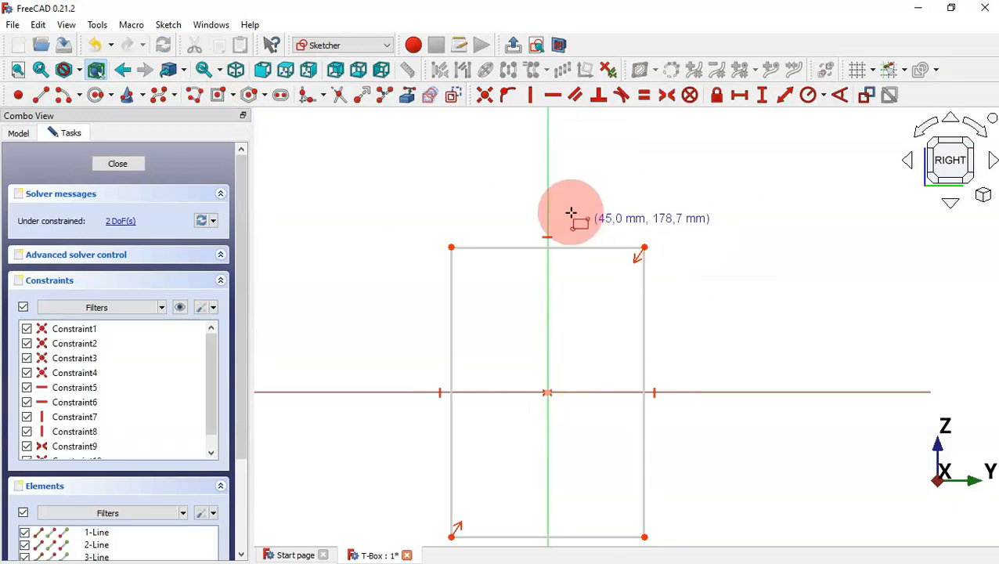
Constrain the rectangle to 100 mm wide and 132.5 mm high, and finish the sketch
{"action": "left_click", "coordinate": [785, 96]}
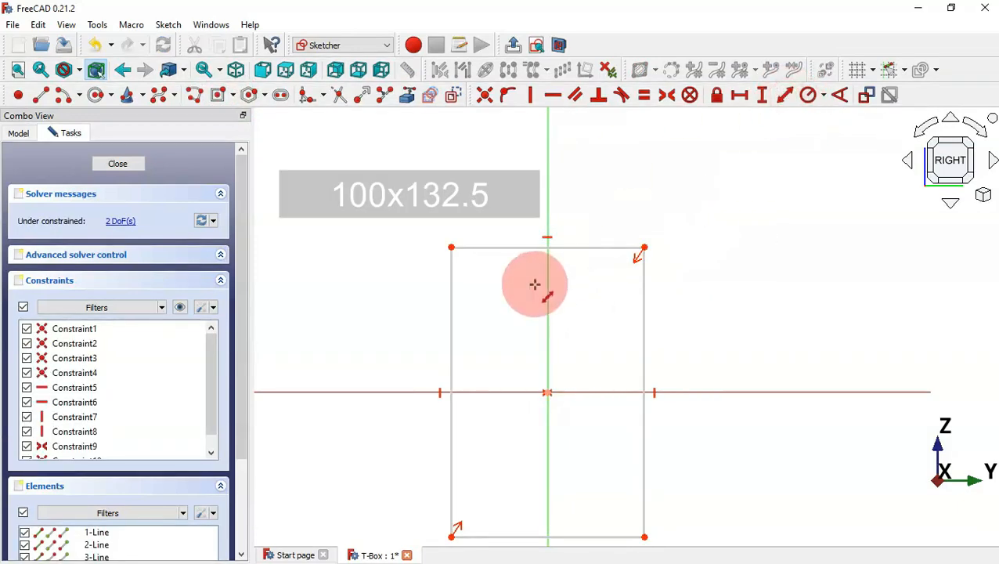
{"action": "left_click", "coordinate": [590, 247]}
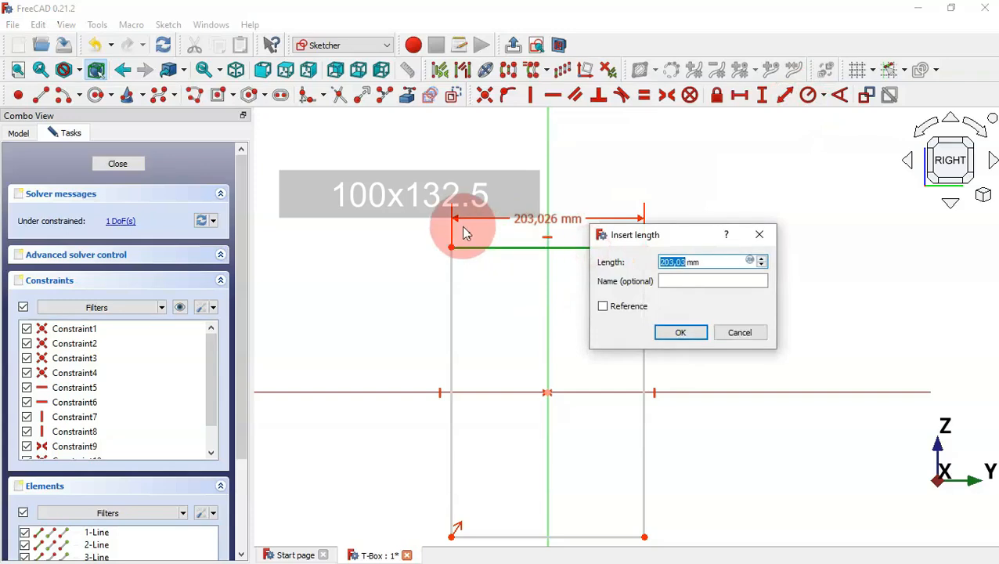
{"action": "type", "text": "100"}
{"action": "key", "text": "Return"}
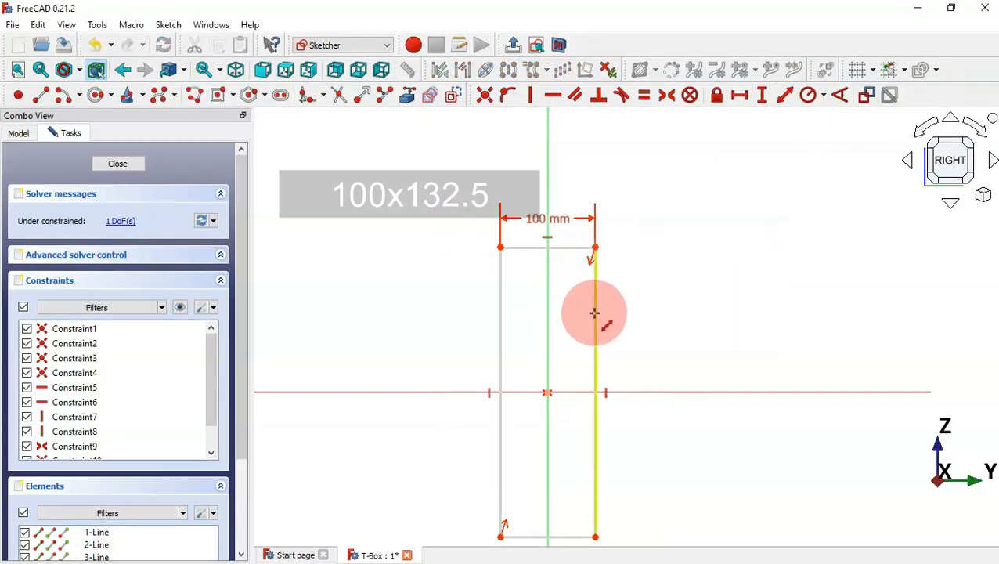
{"action": "left_click", "coordinate": [594, 313]}
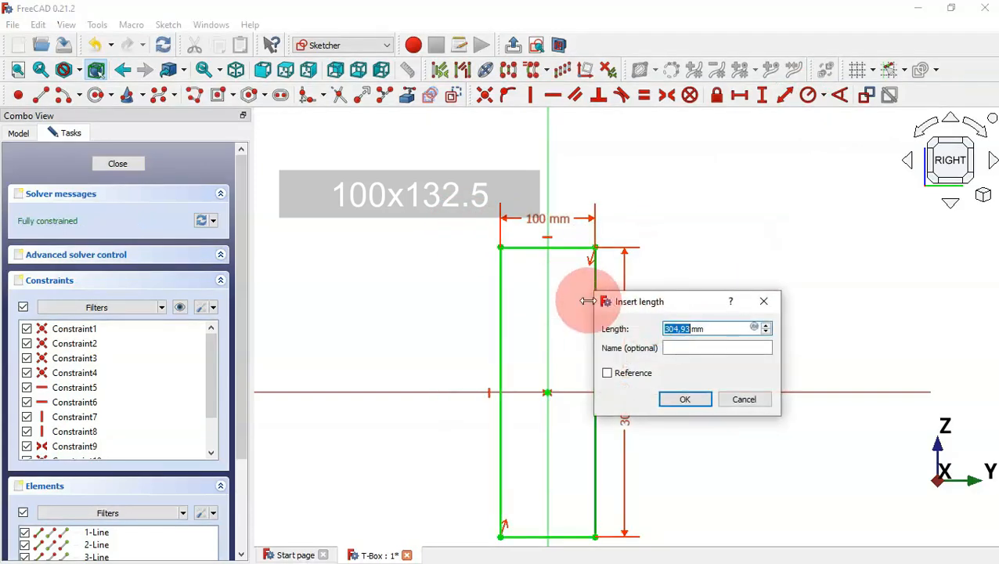
{"action": "type", "text": "13"}
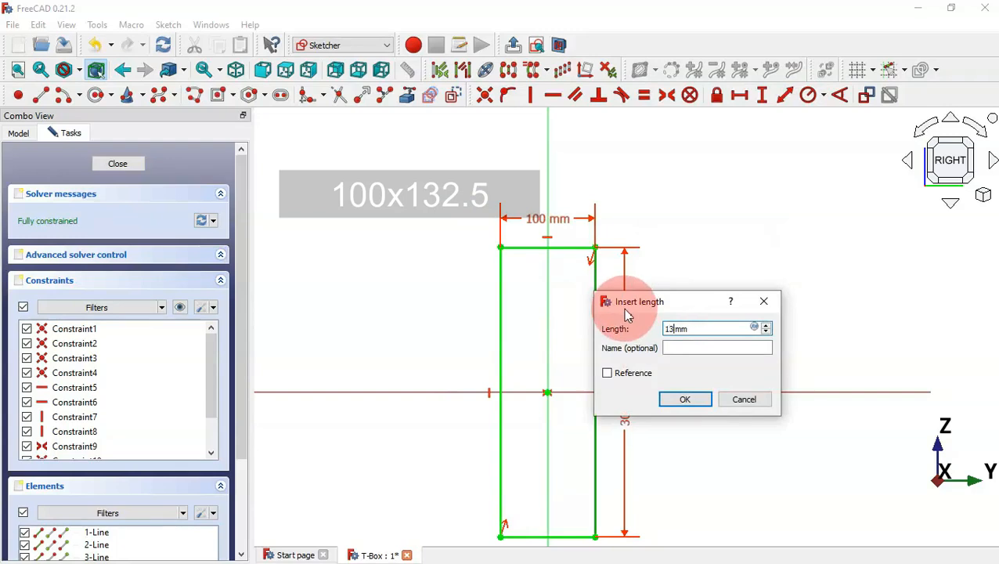
{"action": "type", "text": "2.5"}
{"action": "key", "text": "Return"}
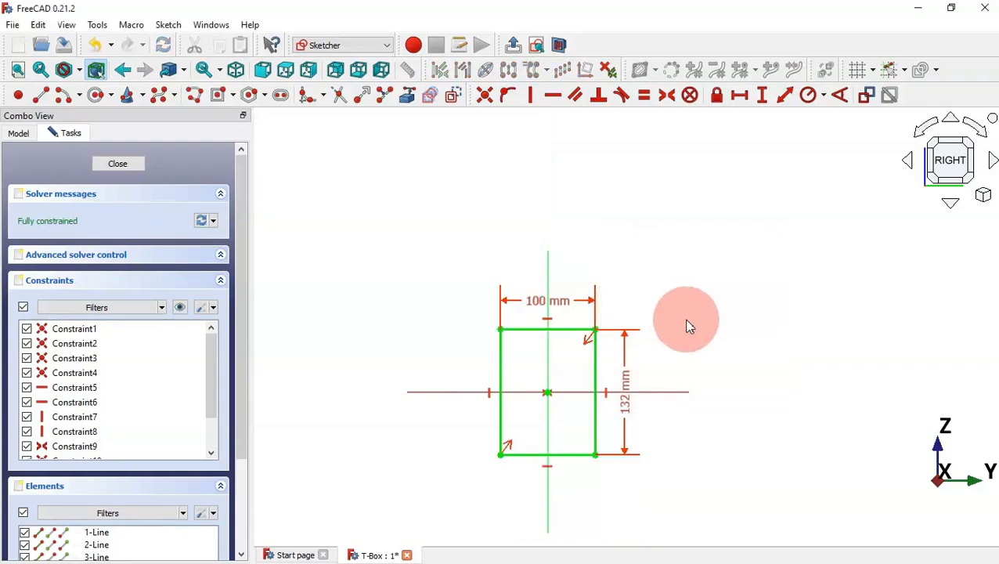
{"action": "key", "text": "Escape"}
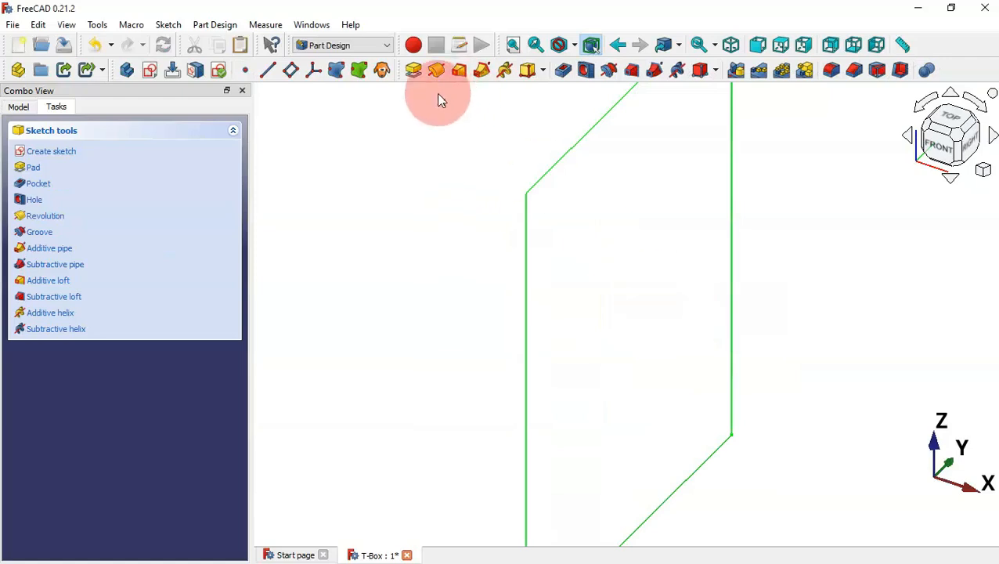
Pad the rectangle sketch 0.5 mm into a thin plate
{"action": "left_click", "coordinate": [413, 69]}
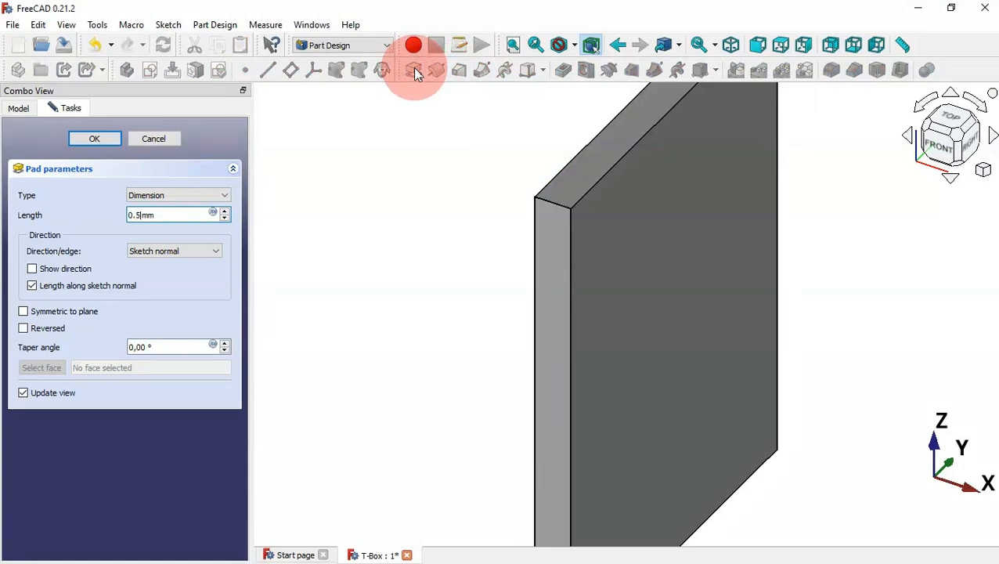
{"action": "key", "text": "Return"}
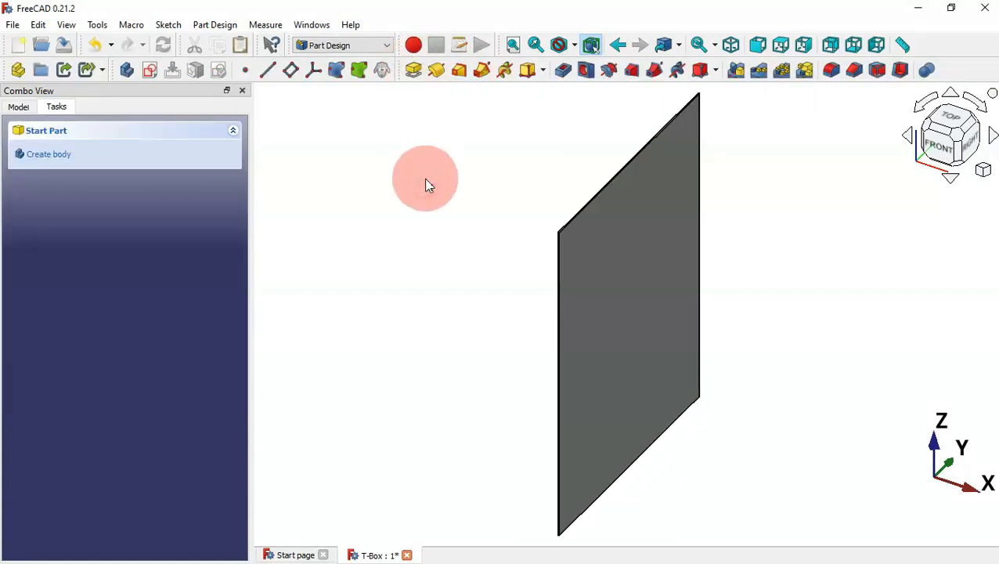
Create another new body and hide the body containing the thin plate
{"action": "left_click", "coordinate": [28, 105]}
{"action": "left_click", "coordinate": [94, 266]}
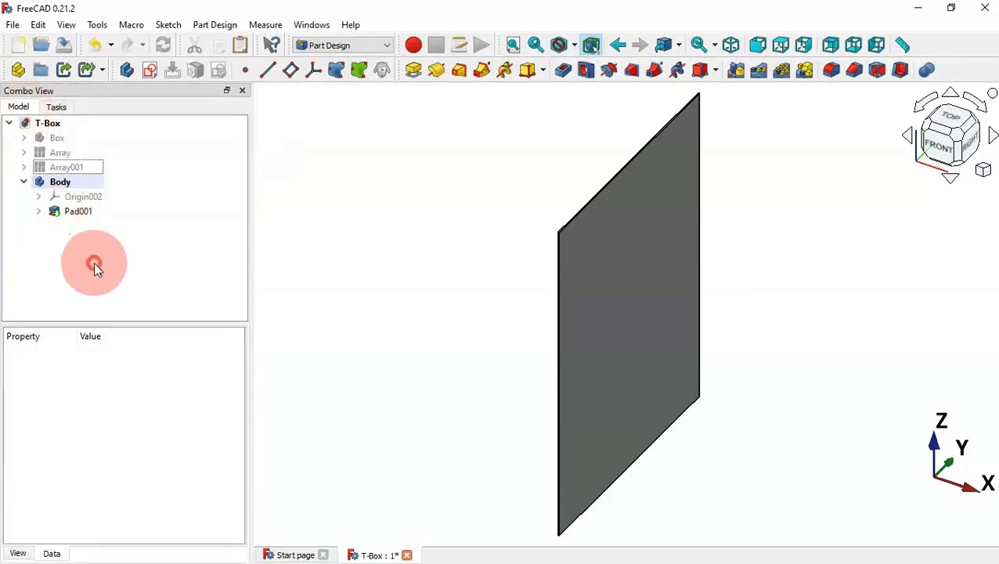
{"action": "left_click", "coordinate": [127, 69]}
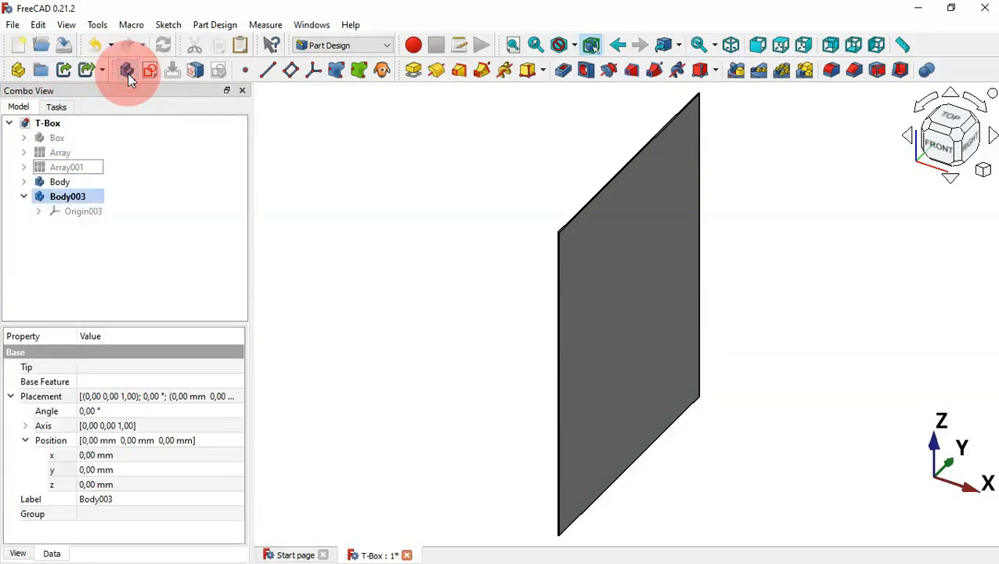
{"action": "left_click", "coordinate": [70, 184]}
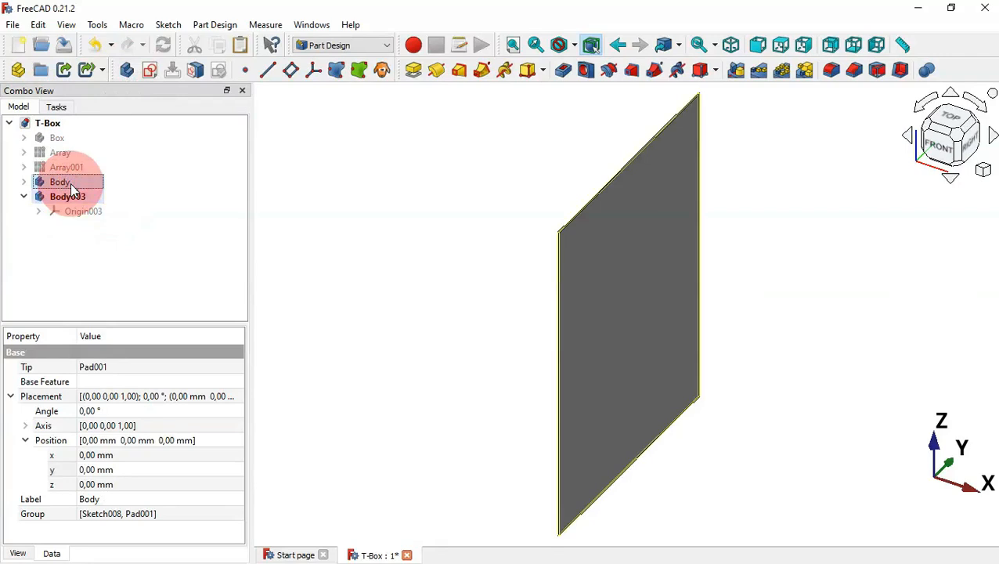
{"action": "key", "text": "space"}
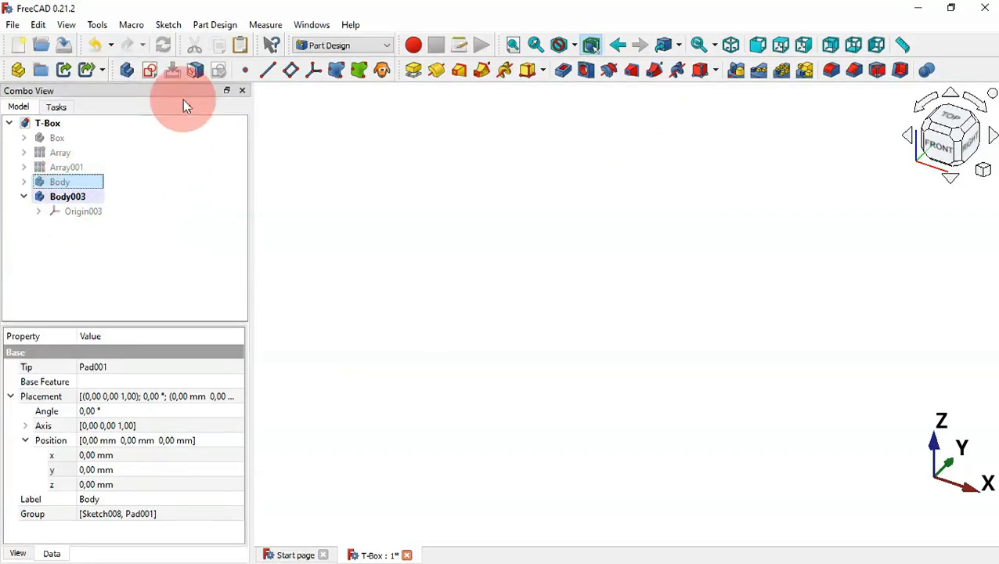
Sketch a centered rectangle about 73 mm wide around the origin on the second new body's YZ plane
{"action": "left_click", "coordinate": [150, 70]}
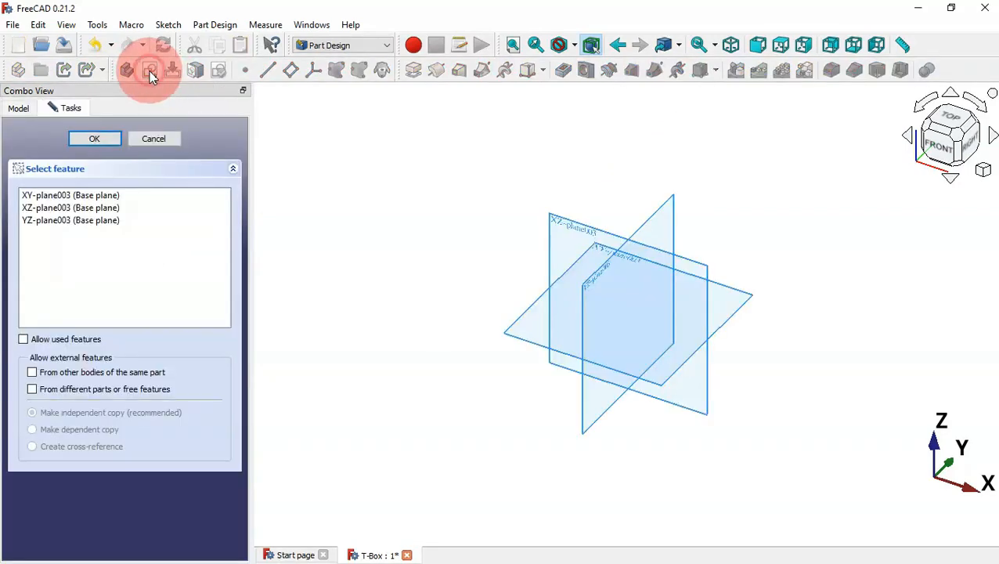
{"action": "left_click", "coordinate": [593, 278]}
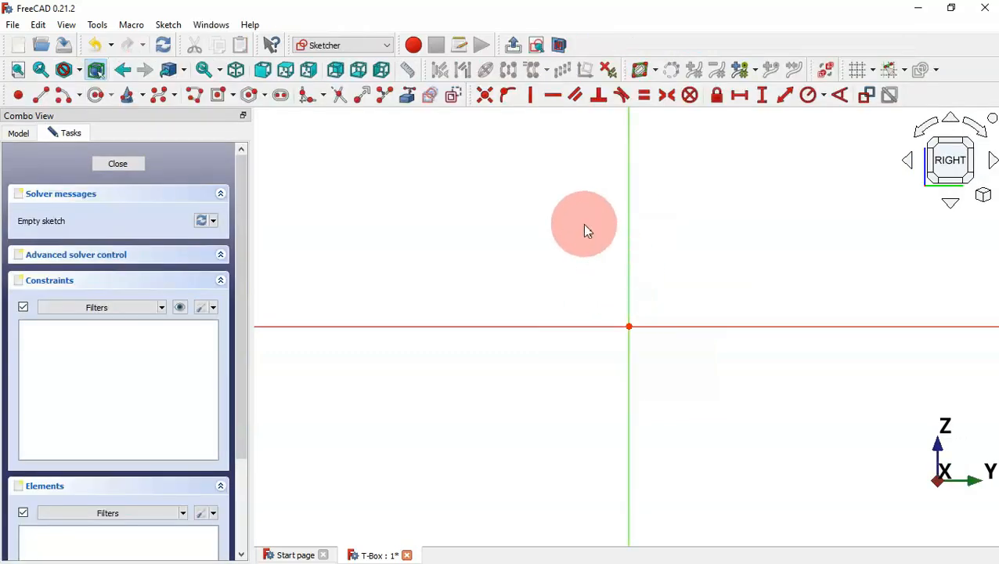
{"action": "left_click", "coordinate": [224, 95]}
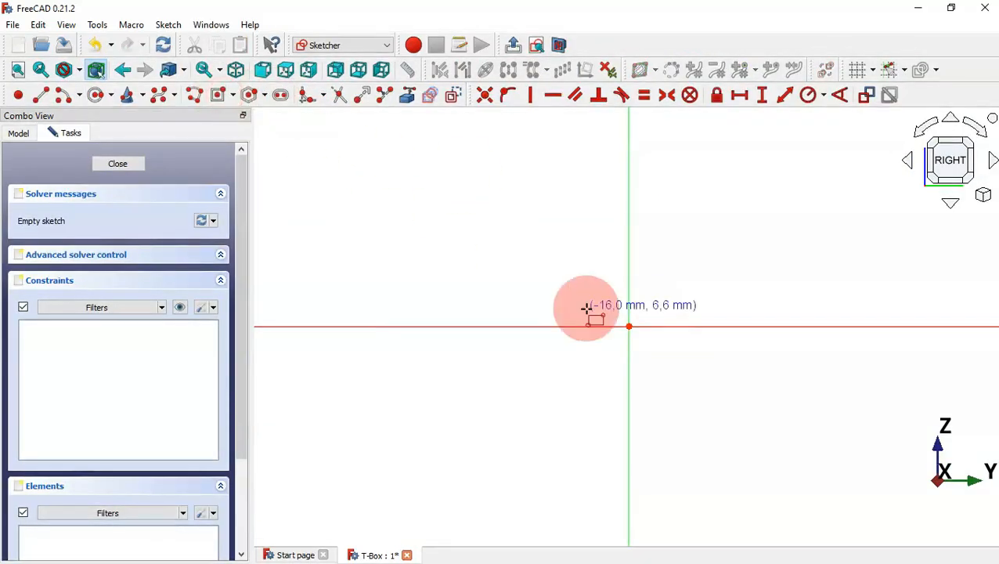
{"action": "left_click", "coordinate": [628, 327]}
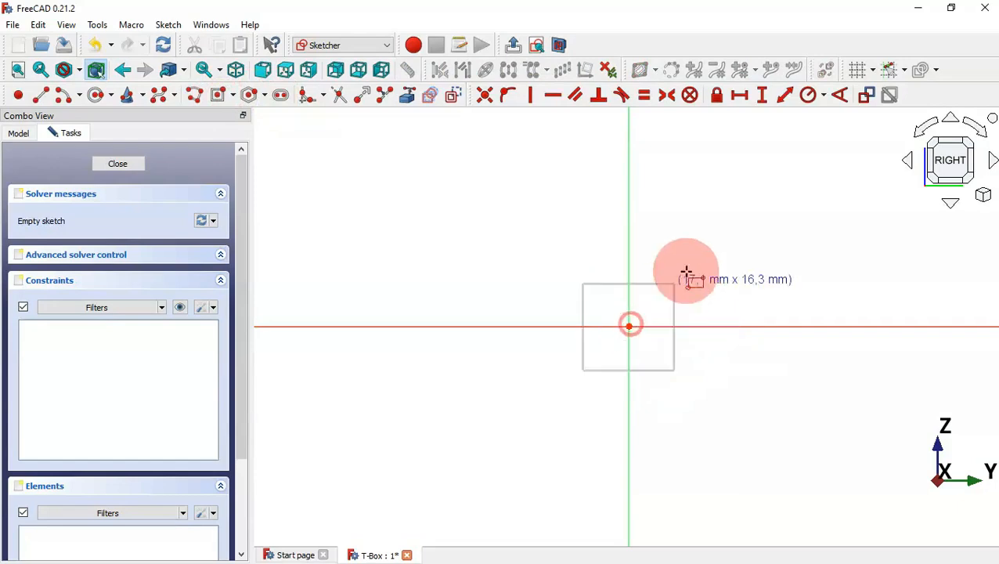
{"action": "left_click", "coordinate": [725, 158]}
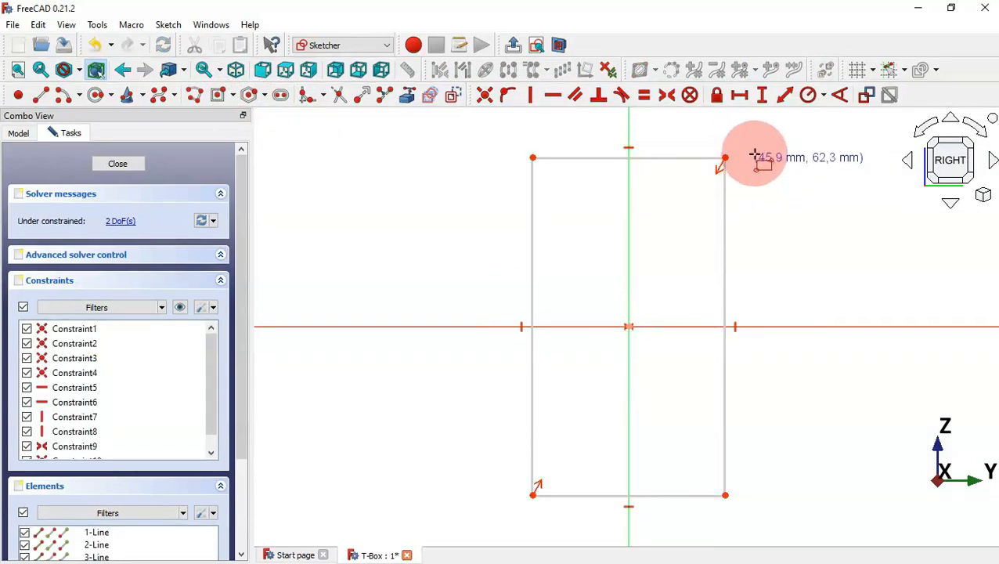
Constrain the centered rectangle to 10 mm wide and 16.5 mm high, and finish the sketch
{"action": "left_click", "coordinate": [786, 95]}
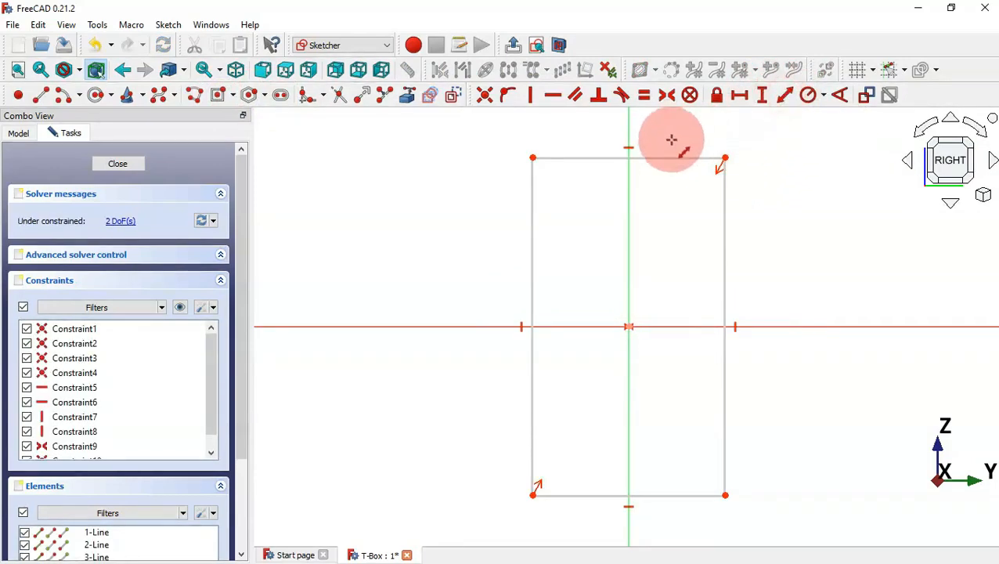
{"action": "left_click", "coordinate": [673, 159]}
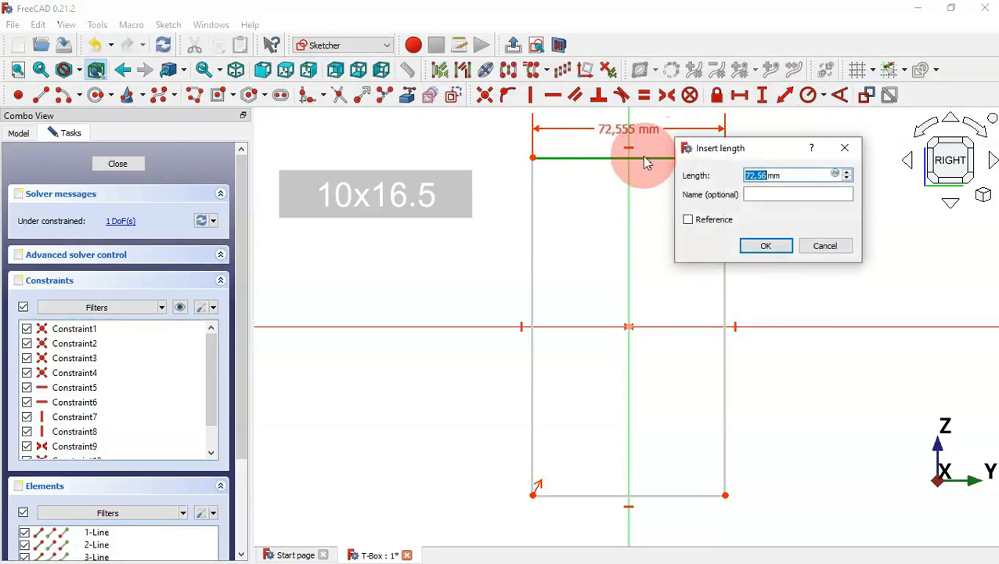
{"action": "type", "text": "10"}
{"action": "key", "text": "Return"}
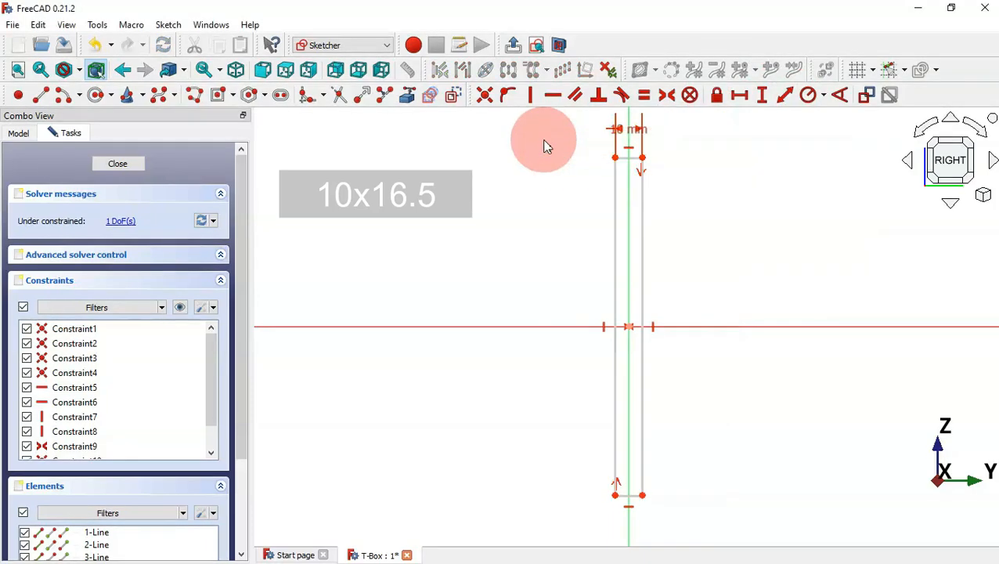
{"action": "left_click", "coordinate": [643, 243]}
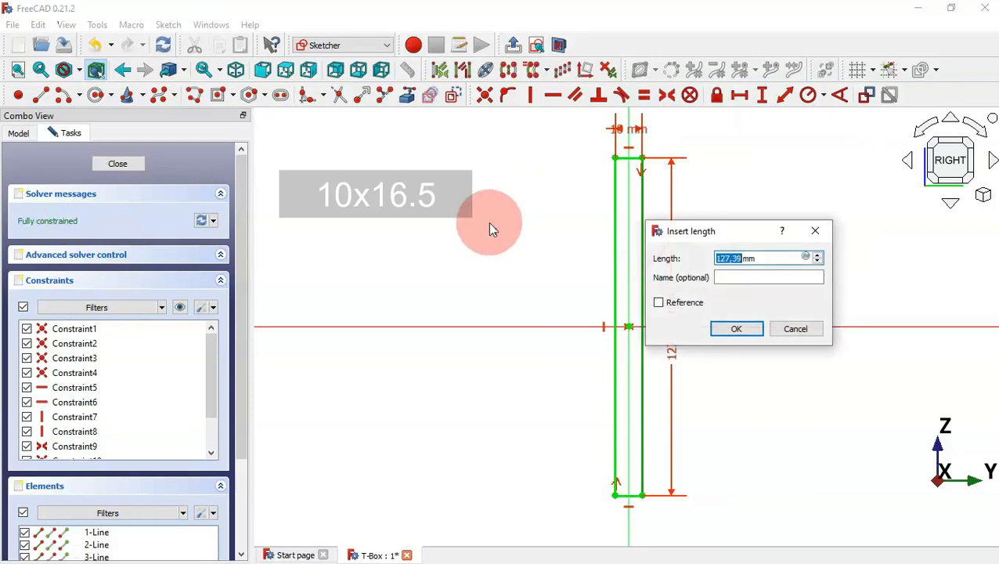
{"action": "type", "text": "16,5"}
{"action": "key", "text": "Return"}
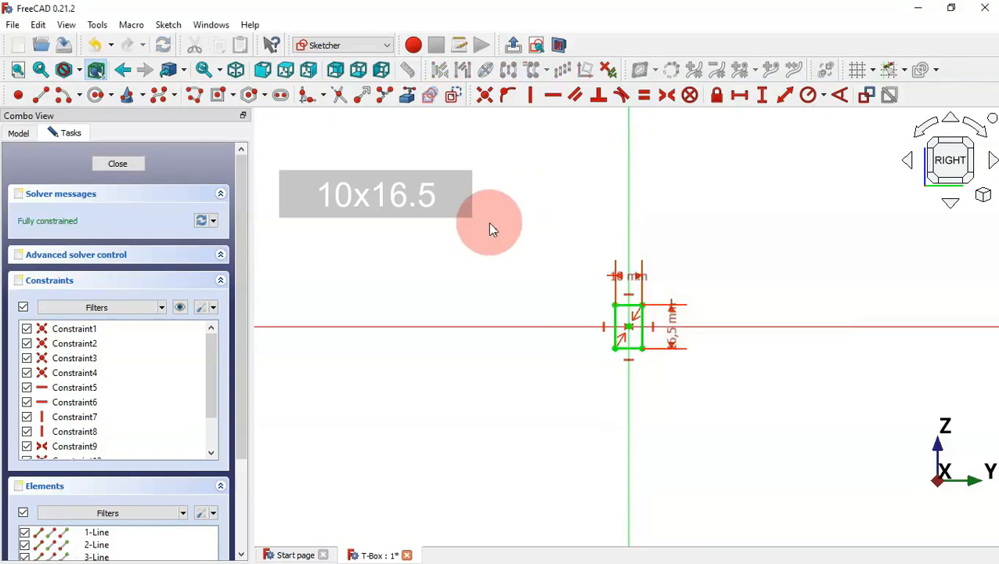
{"action": "key", "text": "Escape"}
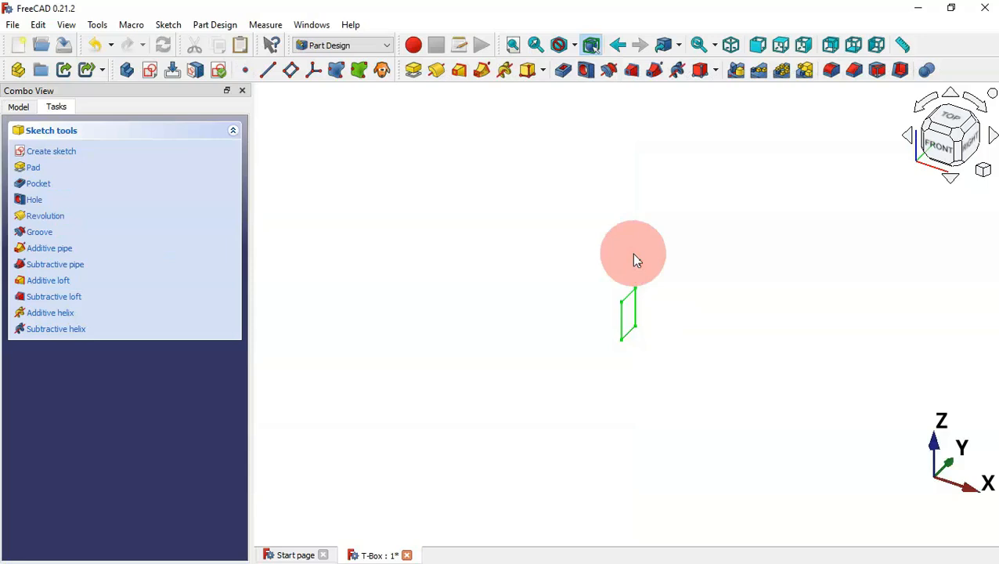
Pad the small rectangle sketch 1 mm into a plate
{"action": "left_click", "coordinate": [415, 71]}
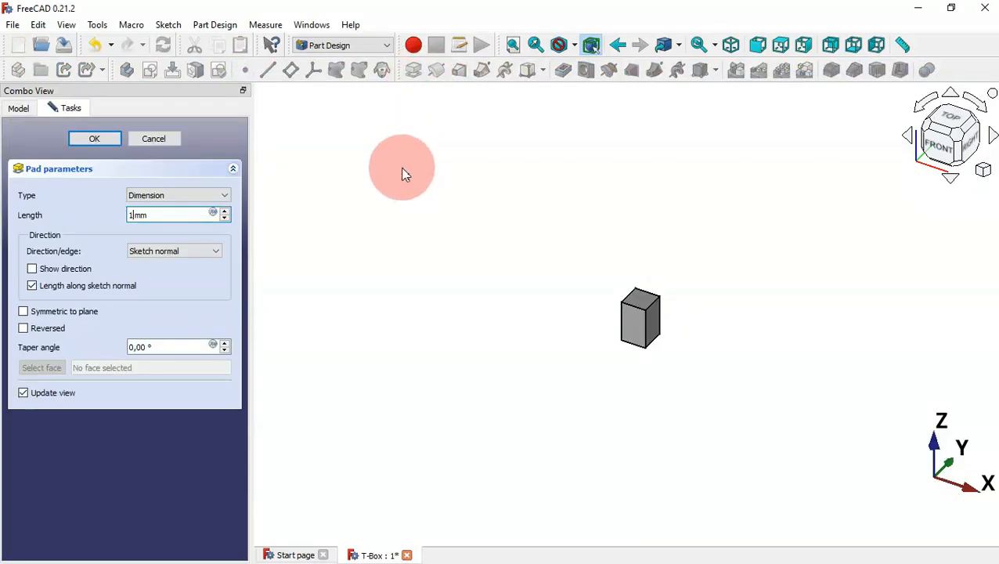
{"action": "key", "text": "Return"}
{"action": "scroll", "coordinate": [644, 313], "scroll_direction": "up", "scroll_amount": 2}
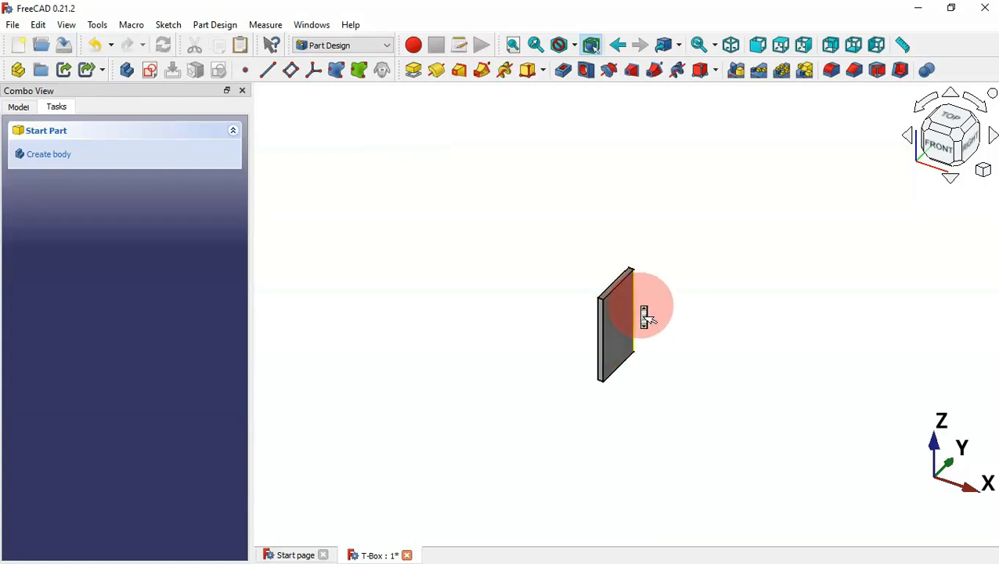
{"action": "scroll", "coordinate": [645, 310], "scroll_direction": "up", "scroll_amount": 5}
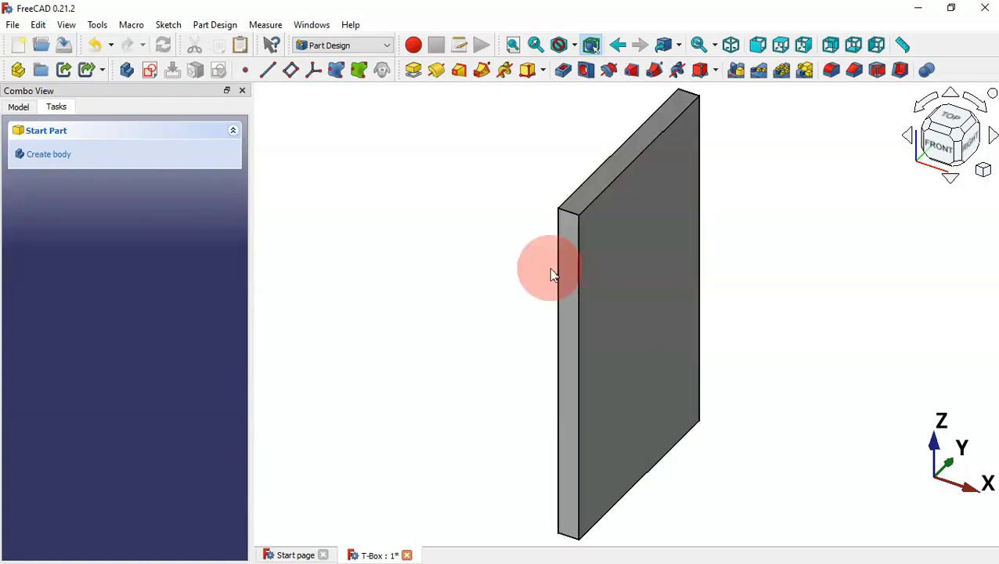
{"action": "left_click", "coordinate": [18, 106]}
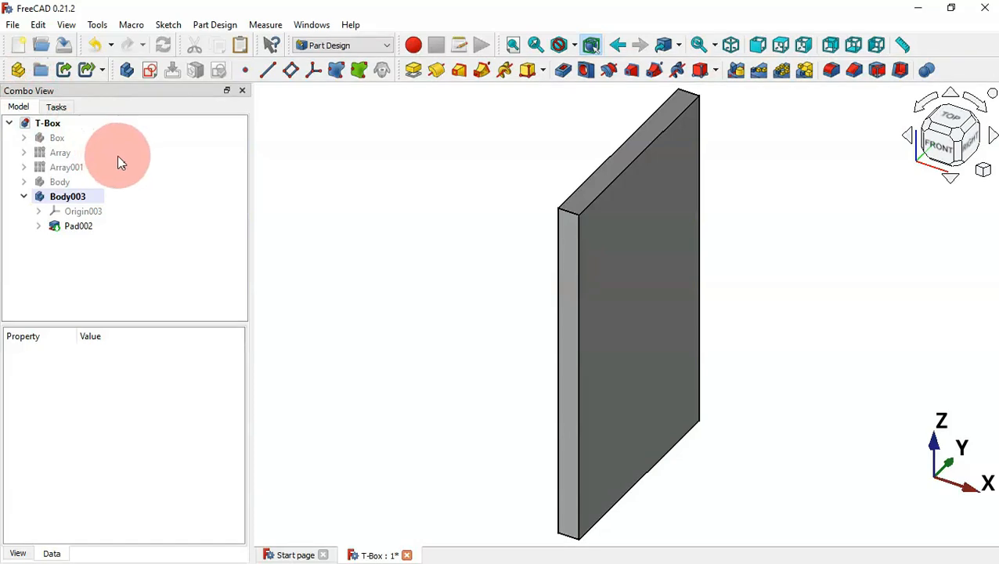
{"action": "left_click", "coordinate": [346, 215]}
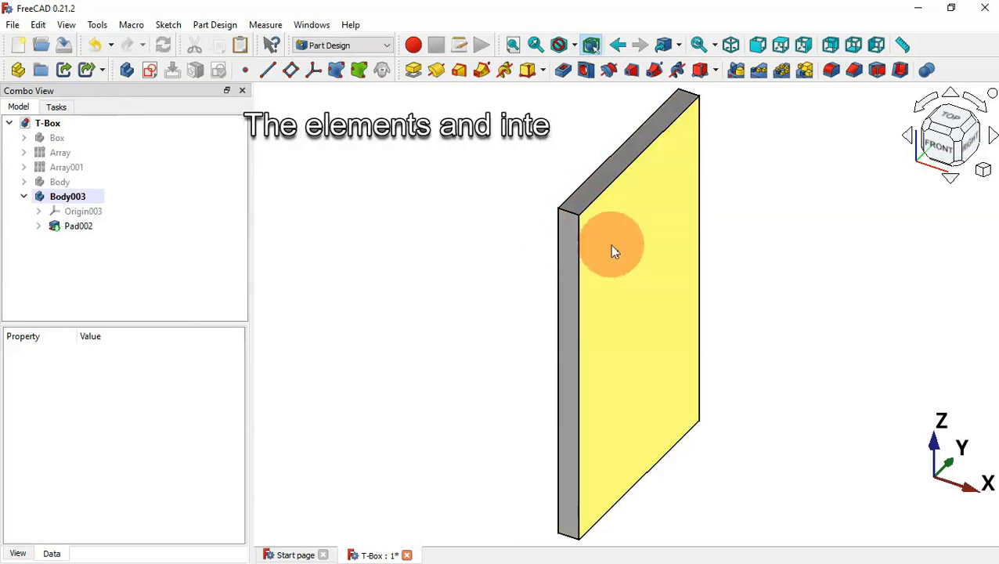
Create a fused Draft orthogonal array of the small plate with 1 × 7 × 4 elements, spaced 15 mm in Y and 33 mm in Z
{"action": "left_click", "coordinate": [24, 153]}
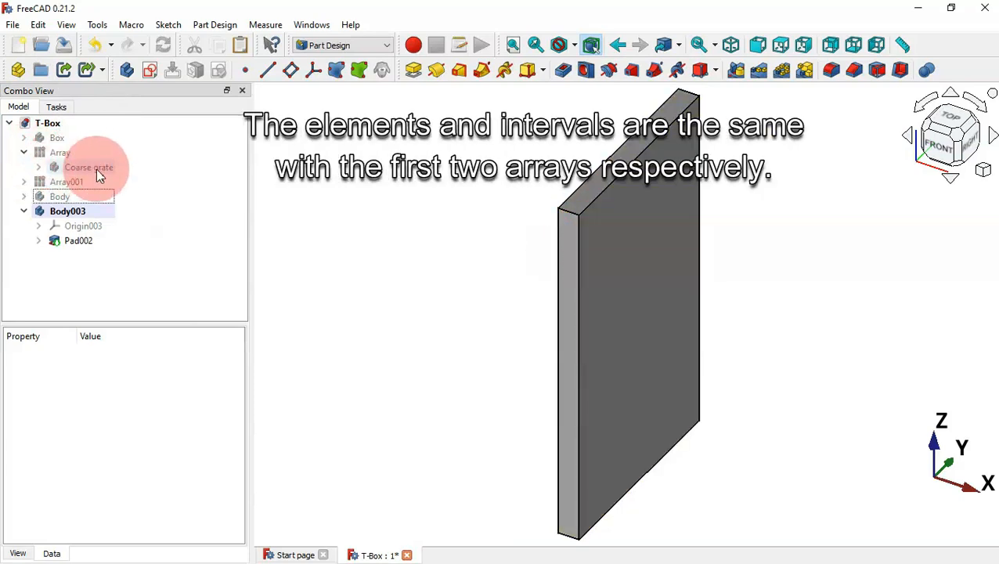
{"action": "left_click", "coordinate": [23, 153]}
{"action": "left_click", "coordinate": [345, 45]}
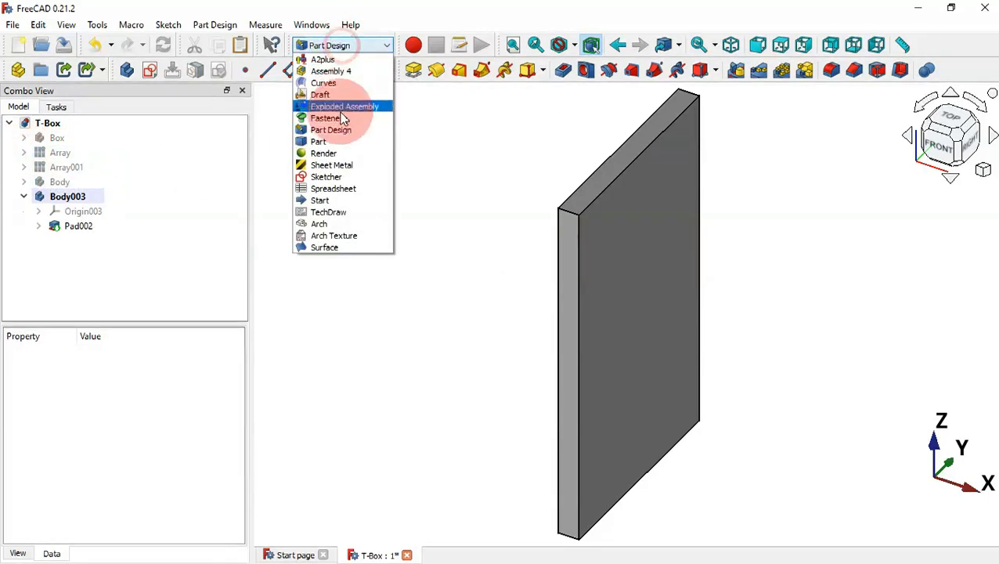
{"action": "left_click", "coordinate": [332, 98]}
{"action": "left_click", "coordinate": [392, 262]}
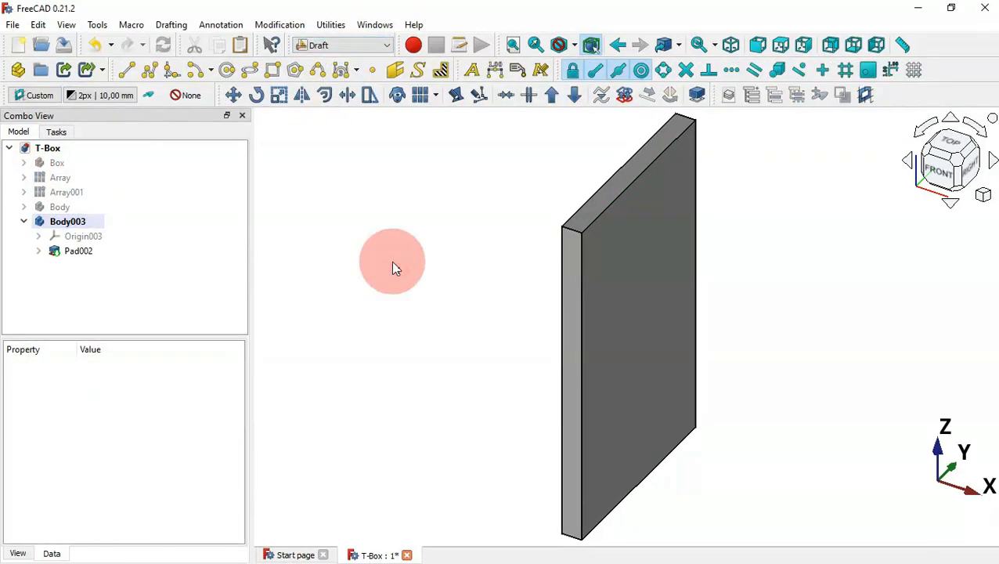
{"action": "left_click", "coordinate": [73, 221]}
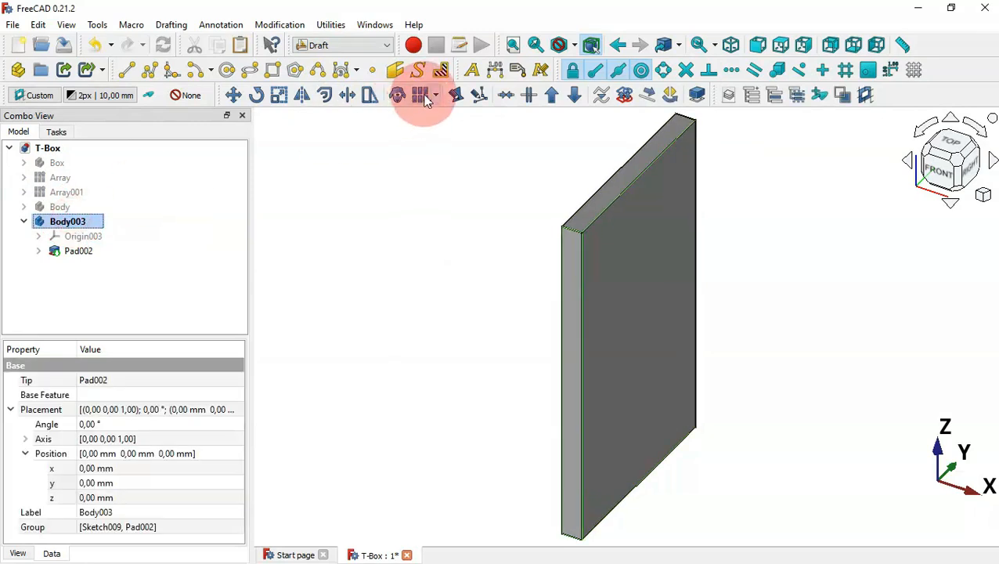
{"action": "left_click", "coordinate": [419, 95]}
{"action": "type", "text": "4"}
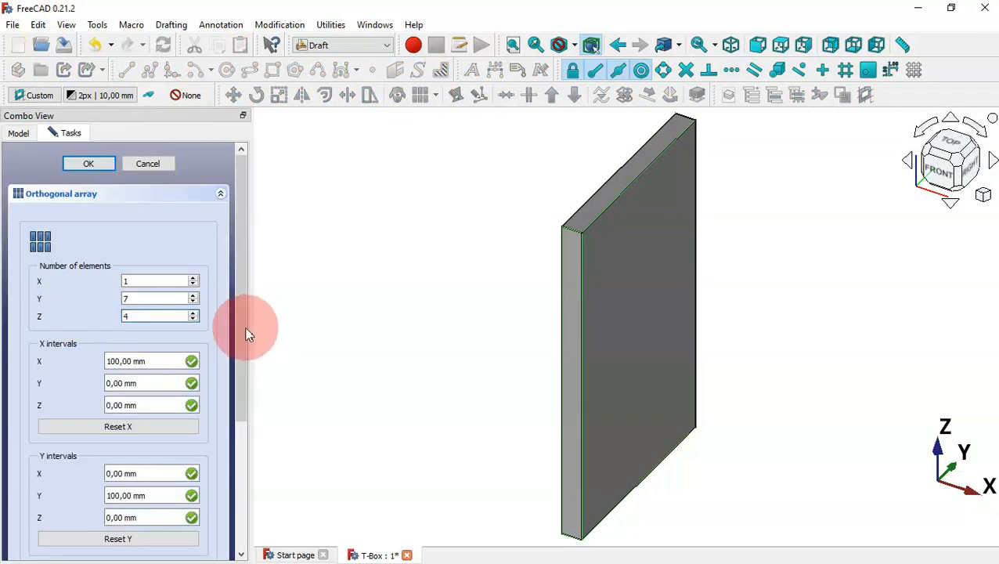
{"action": "scroll", "coordinate": [243, 327], "scroll_direction": "down", "scroll_amount": 3}
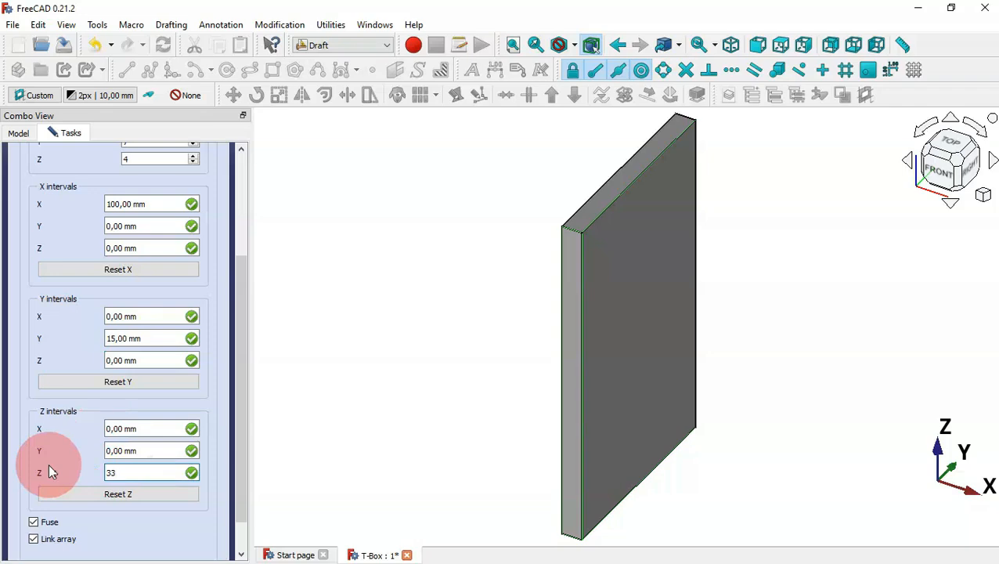
{"action": "key", "text": "Return"}
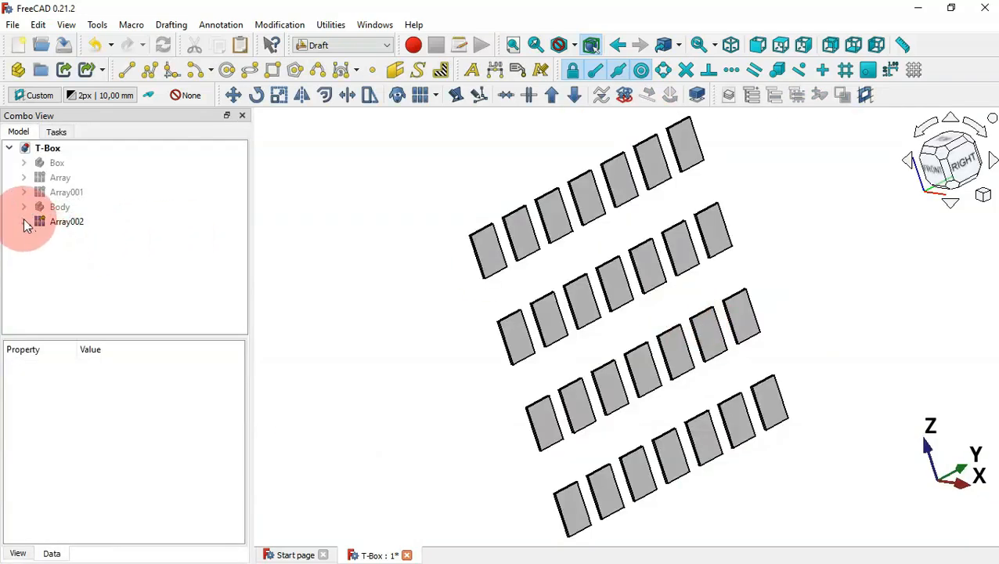
Clone the small plate body from the new array and position the clone at Y 7.5 mm and Z 16.5 mm
{"action": "left_click", "coordinate": [76, 233]}
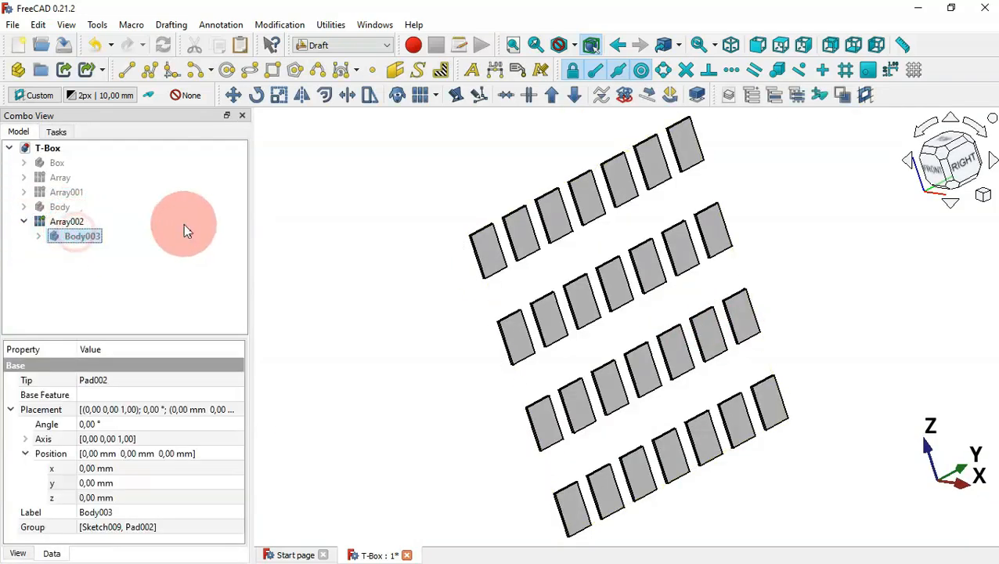
{"action": "left_click", "coordinate": [396, 104]}
{"action": "left_click", "coordinate": [71, 234]}
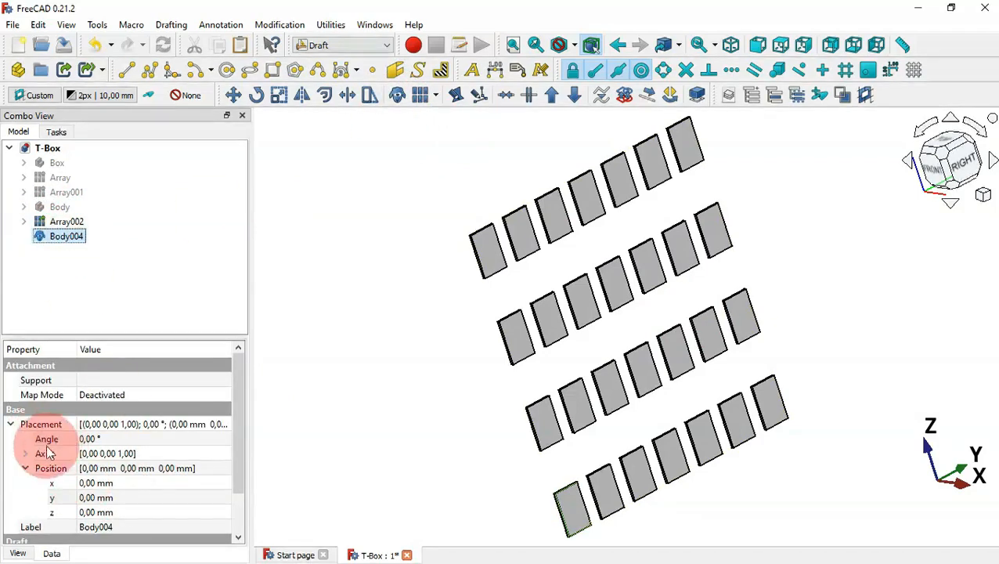
{"action": "left_click", "coordinate": [160, 512]}
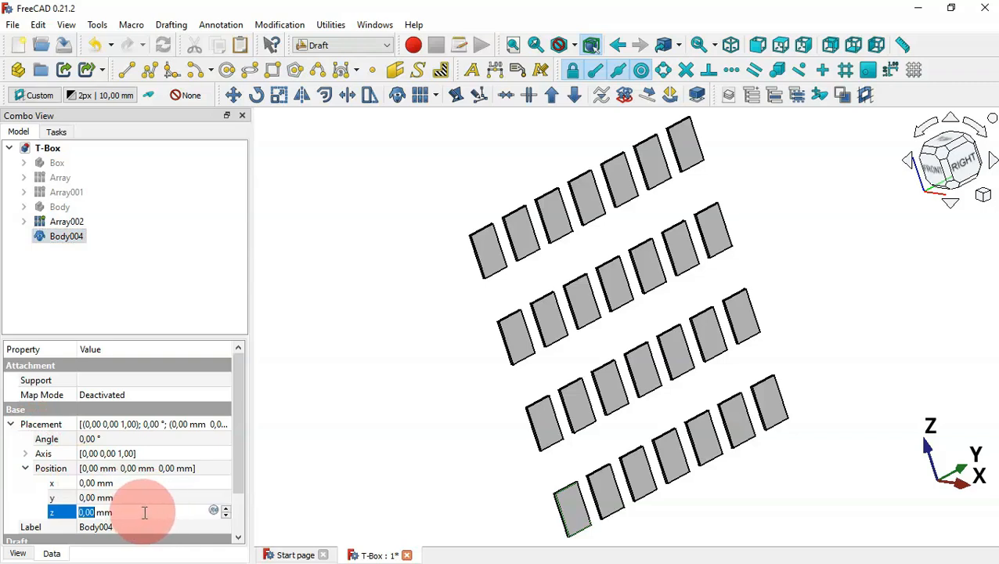
{"action": "type", "text": "16"}
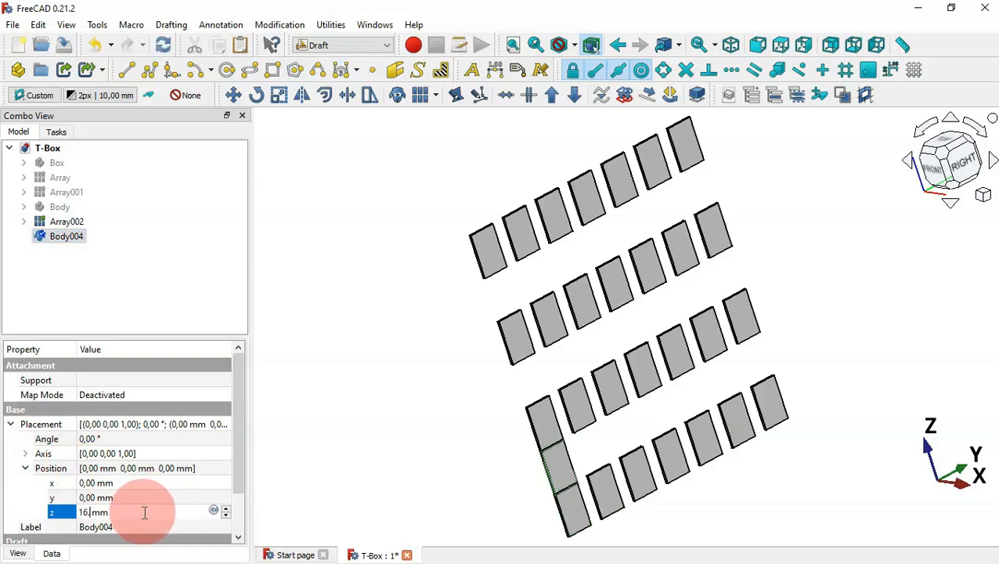
{"action": "type", "text": ".5"}
{"action": "left_click", "coordinate": [161, 497]}
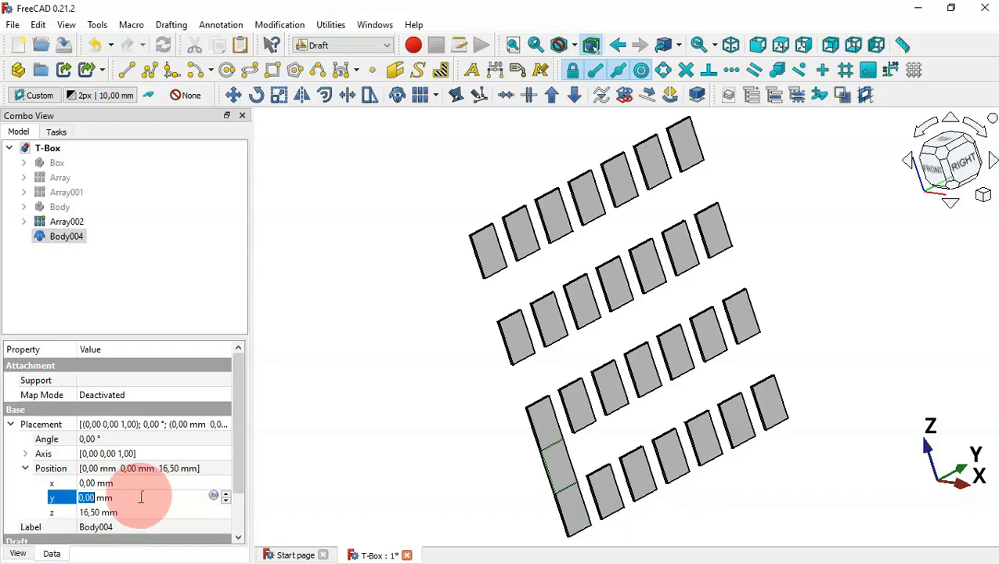
{"action": "type", "text": "7.5"}
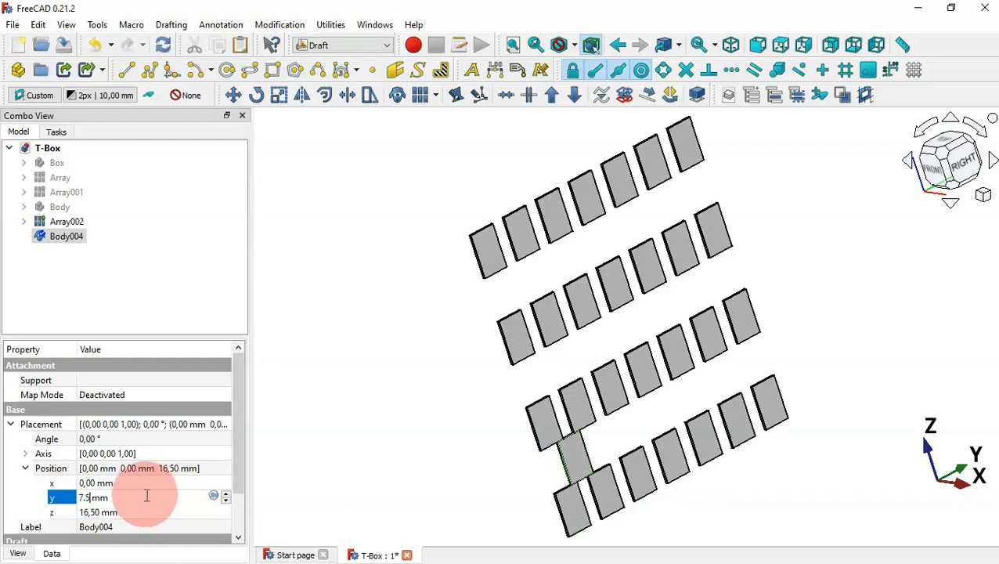
{"action": "left_click", "coordinate": [324, 230]}
{"action": "key", "text": "1"}
{"action": "key", "text": "0"}
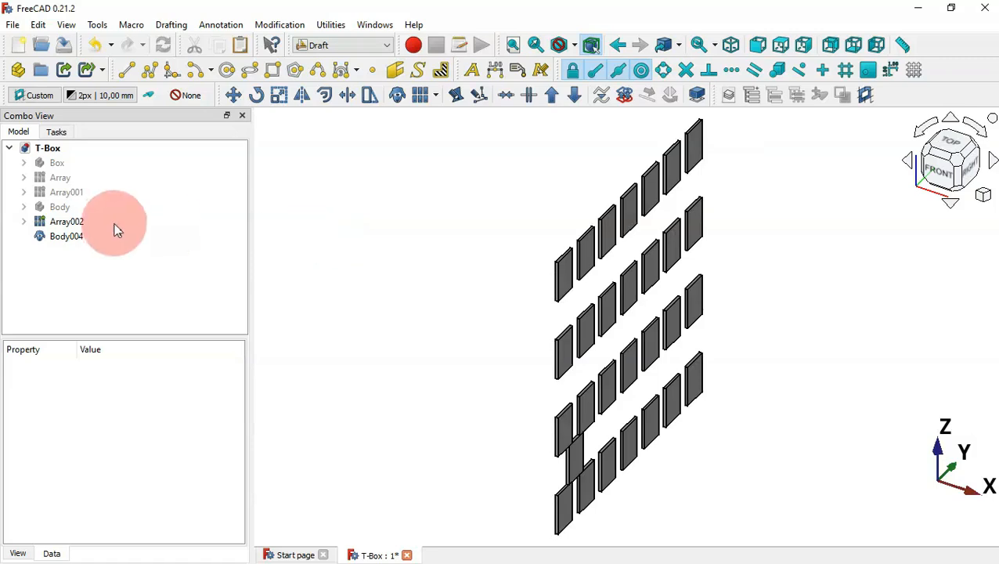
Create a fused orthogonal array of the cloned plate with 1 × 6 × 4 elements, spaced 15 mm in Y and 33 mm in Z
{"action": "left_click", "coordinate": [67, 236]}
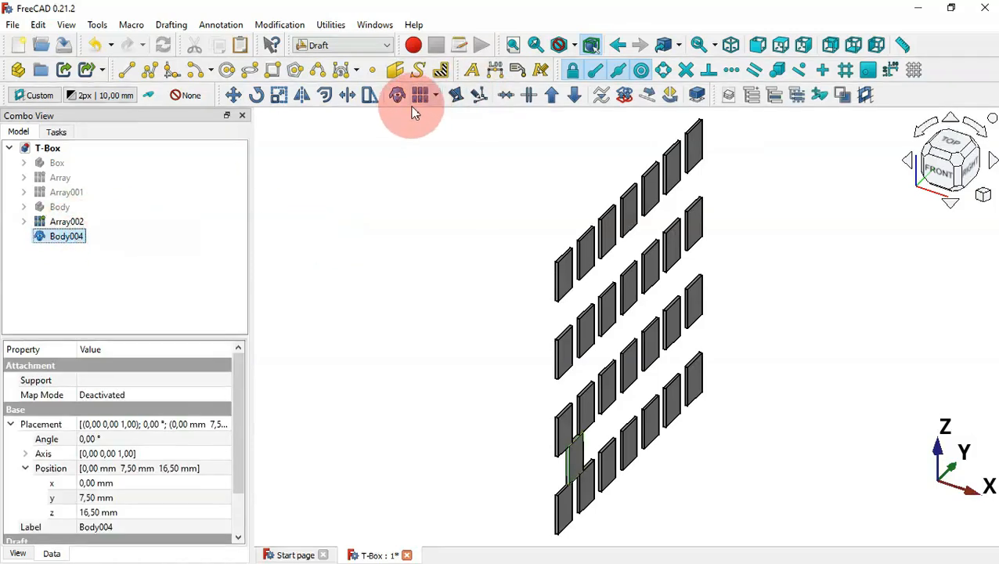
{"action": "left_click", "coordinate": [420, 95]}
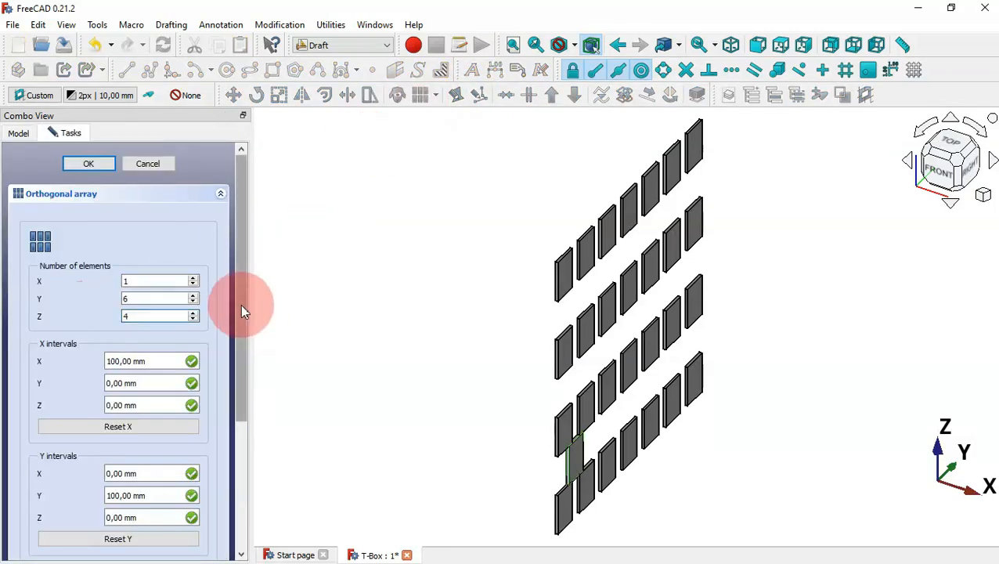
{"action": "left_click_drag", "start_coordinate": [241, 307], "coordinate": [243, 447]}
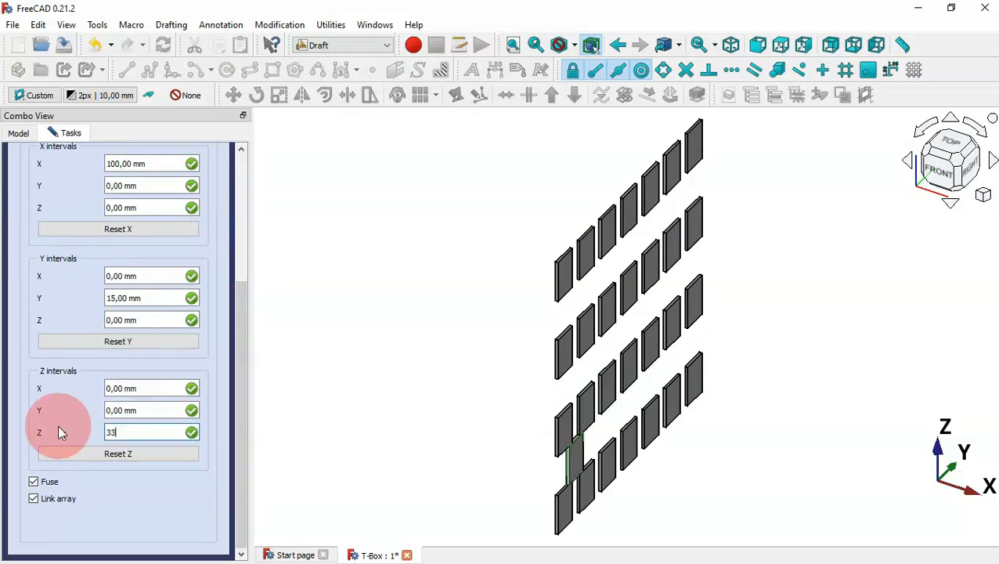
{"action": "key", "text": "Return"}
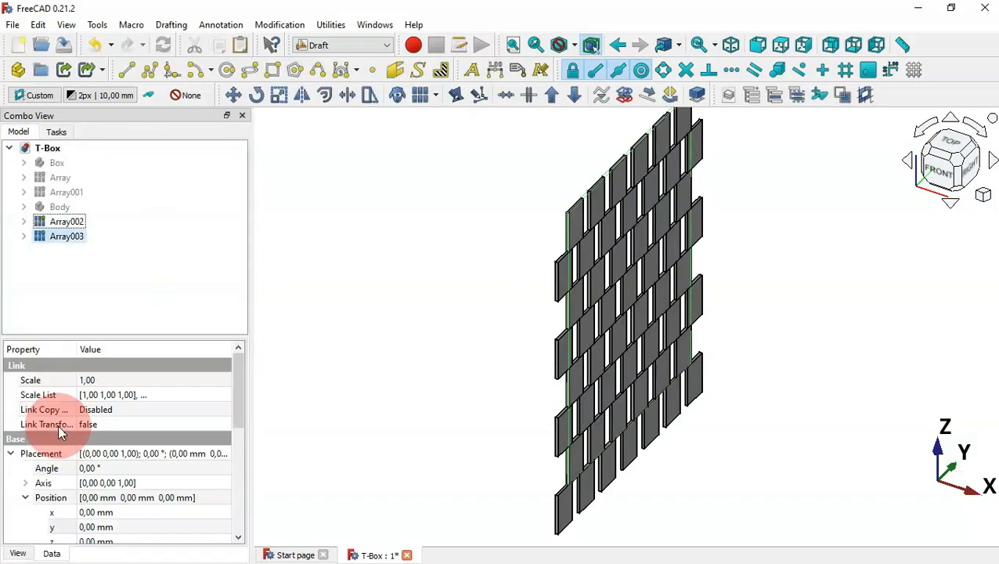
{"action": "key", "text": "0"}
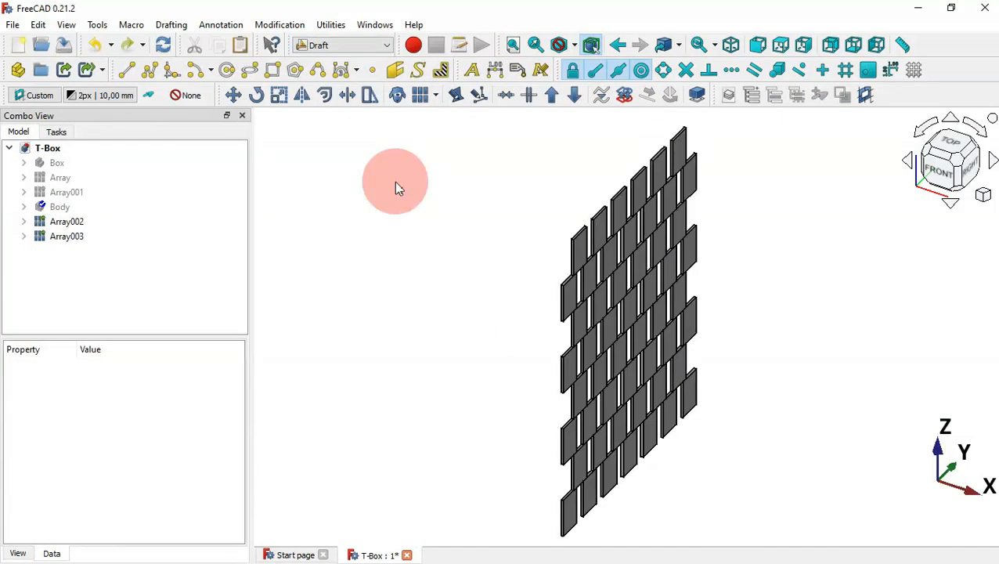
{"action": "left_click", "coordinate": [407, 244]}
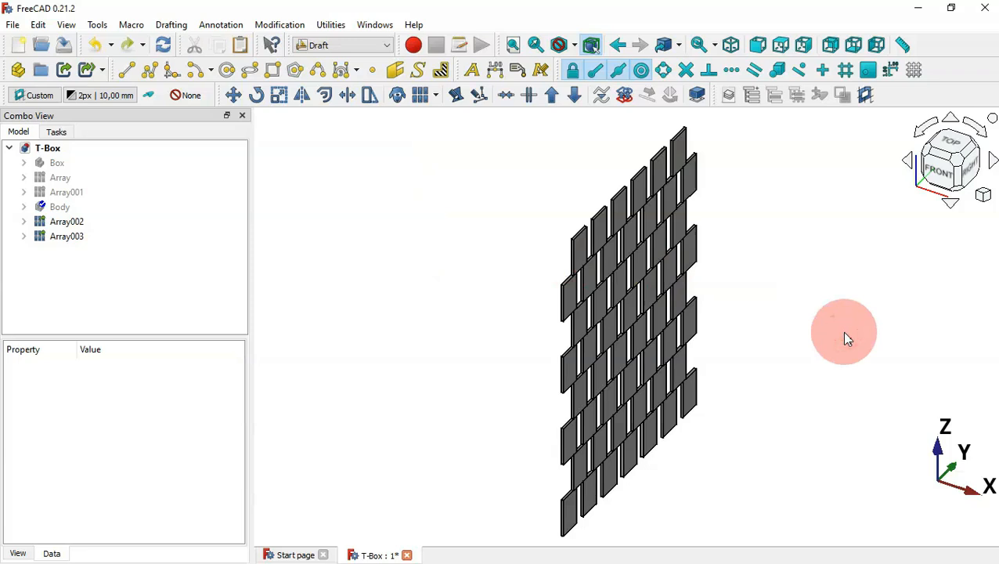
Fuse the two staggered small-plate arrays into one solid with the Part workbench's union
{"action": "left_click", "coordinate": [339, 48]}
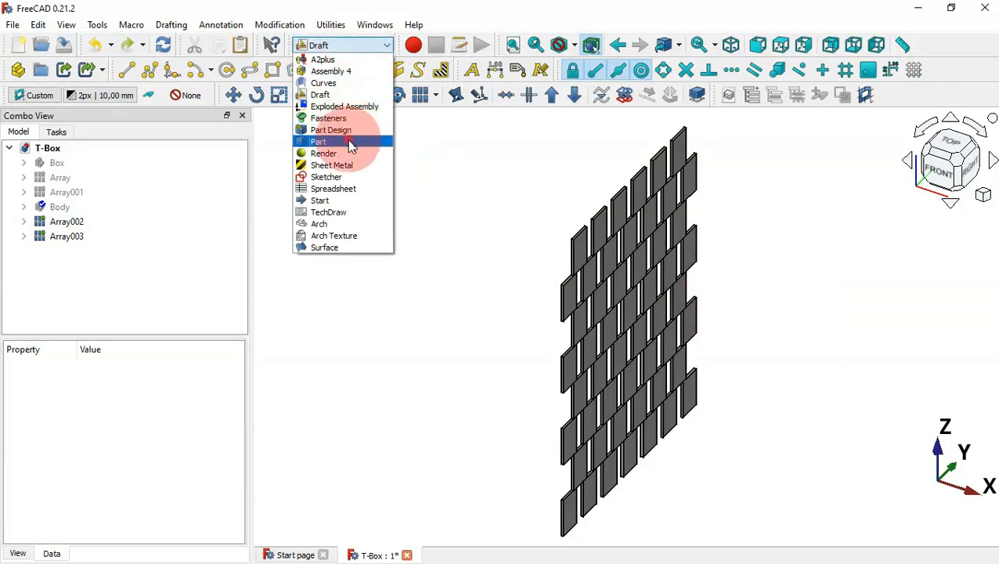
{"action": "left_click", "coordinate": [348, 141]}
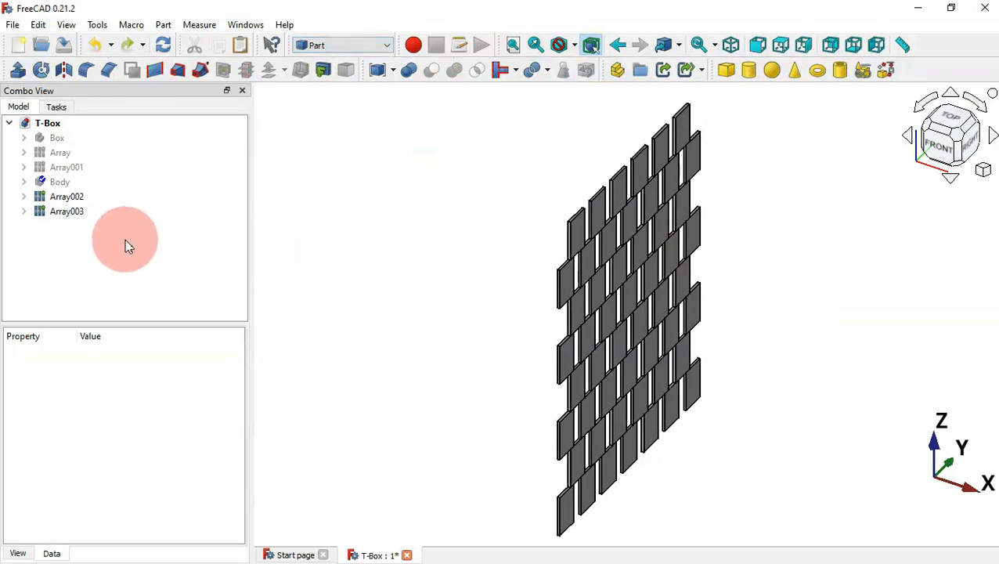
{"action": "left_click_drag", "start_coordinate": [75, 233], "coordinate": [63, 202]}
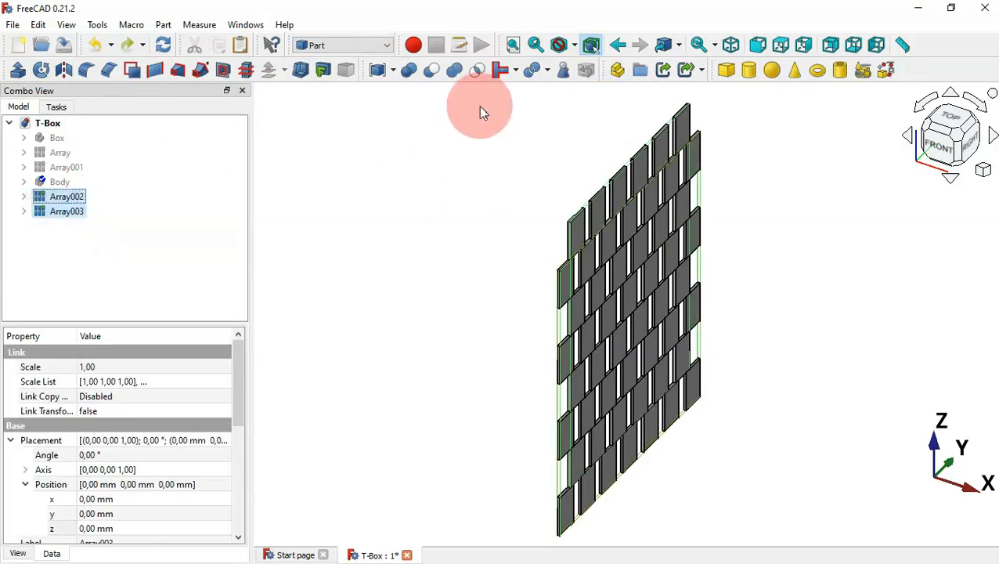
{"action": "left_click", "coordinate": [452, 70]}
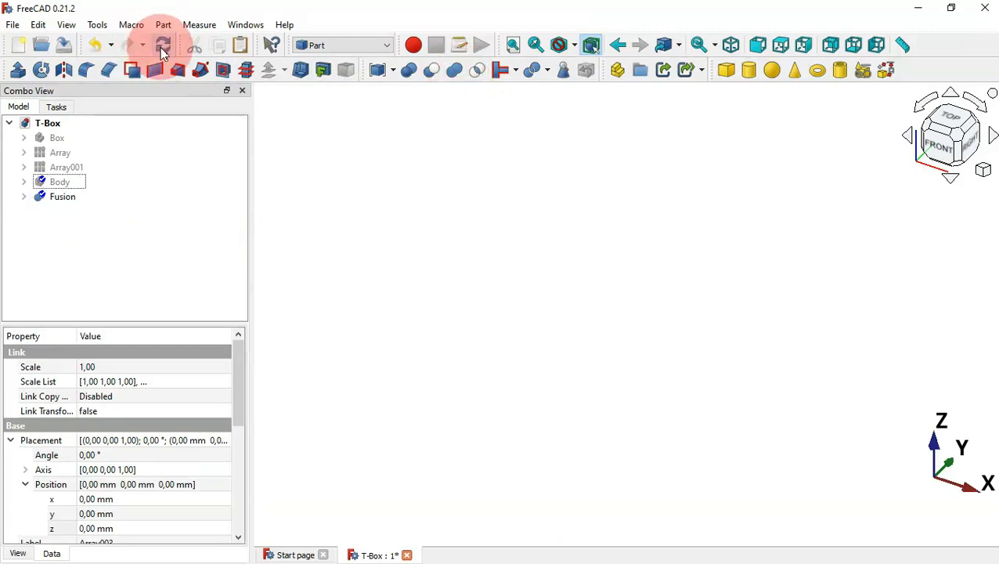
Recompute the document, show both grate-tooth arrays and hide the fused small-plate solid
{"action": "left_click", "coordinate": [163, 45]}
{"action": "middle_click_drag", "start_coordinate": [680, 290], "coordinate": [681, 313]}
{"action": "left_click", "coordinate": [70, 167]}
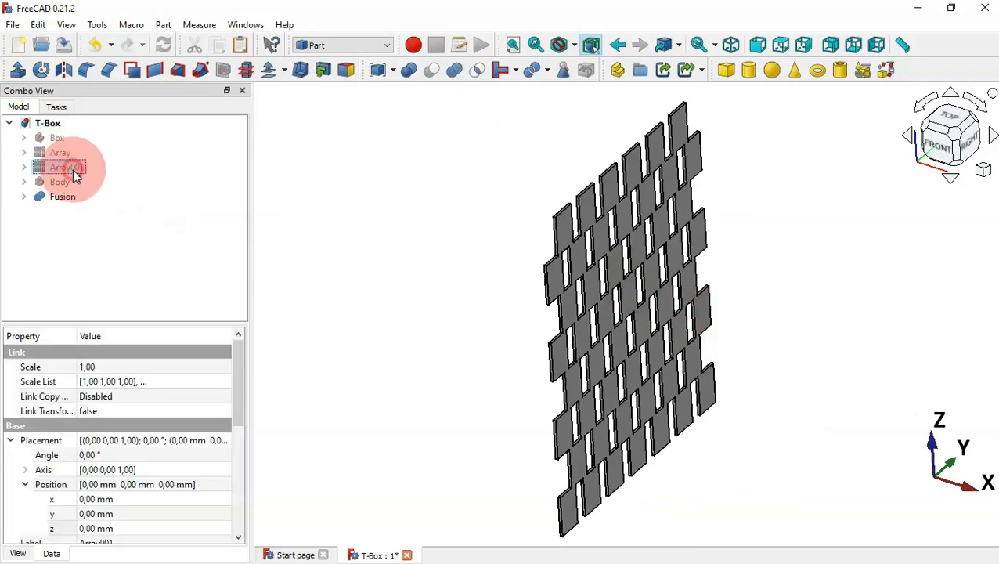
{"action": "left_click", "coordinate": [67, 155], "text": "ctrl"}
{"action": "key", "text": "space"}
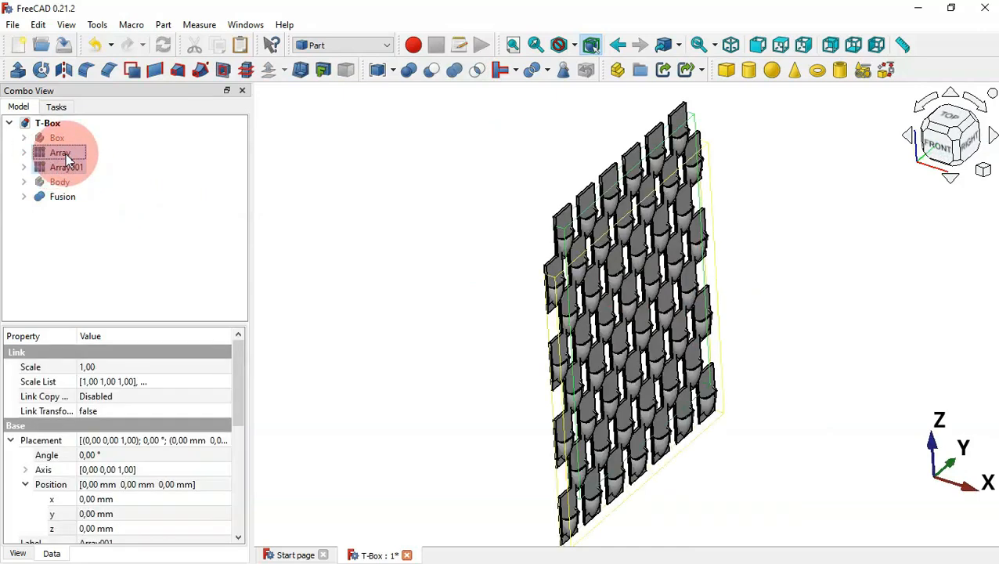
{"action": "left_click", "coordinate": [61, 196]}
{"action": "key", "text": "space"}
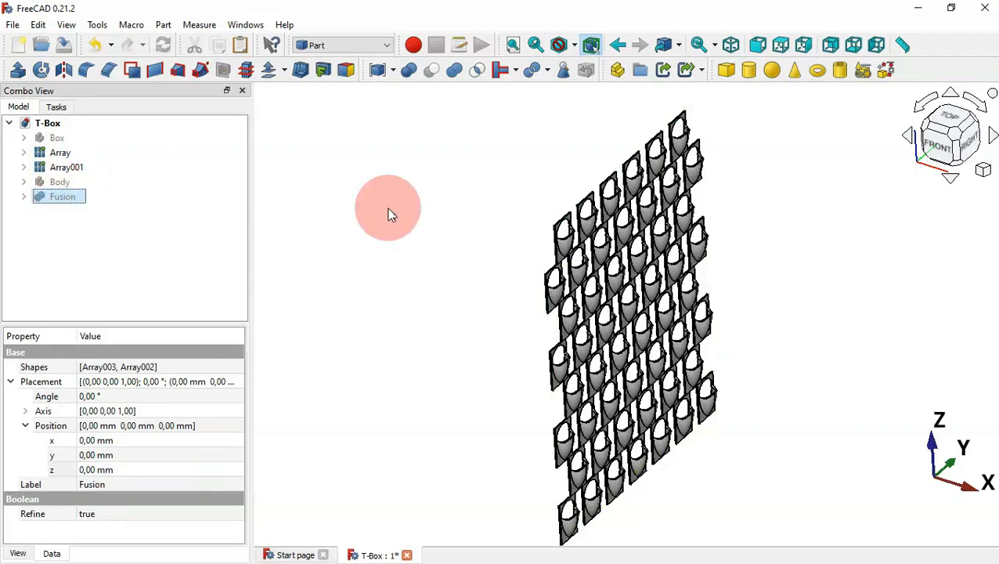
Fuse the two staggered grate-tooth arrays into one solid with the Part union and recompute the document
{"action": "left_click", "coordinate": [61, 153]}
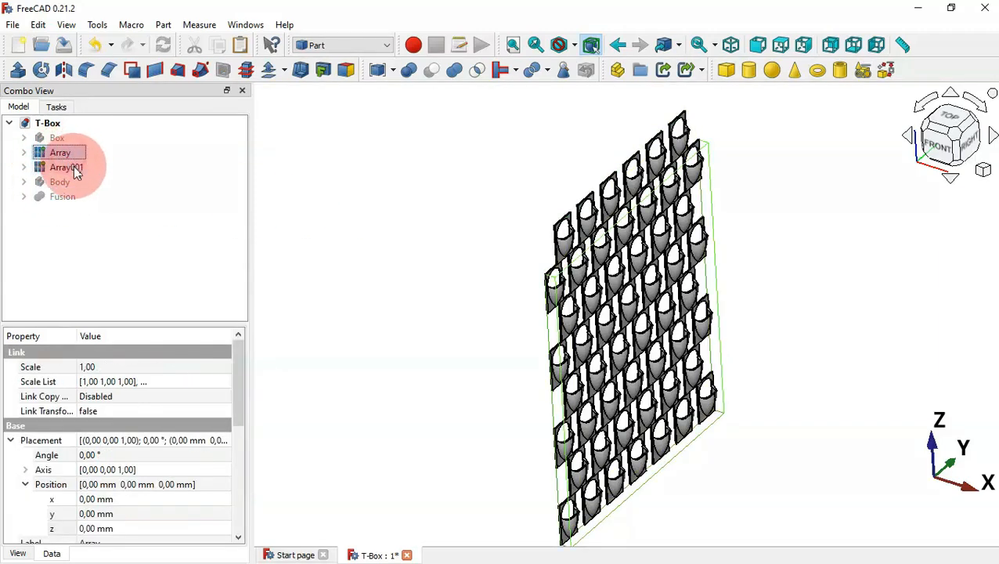
{"action": "left_click", "coordinate": [67, 167], "text": "ctrl"}
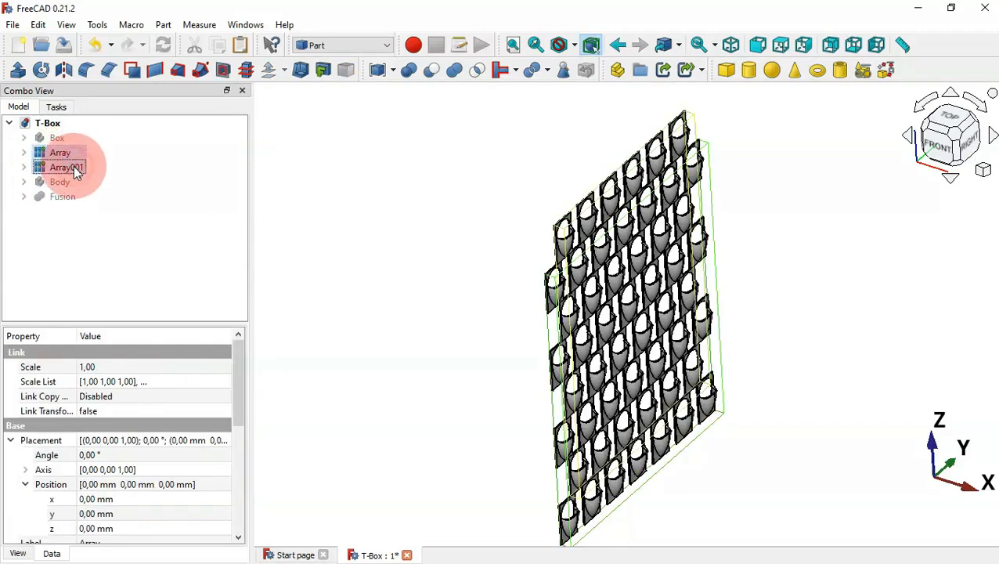
{"action": "left_click", "coordinate": [455, 72]}
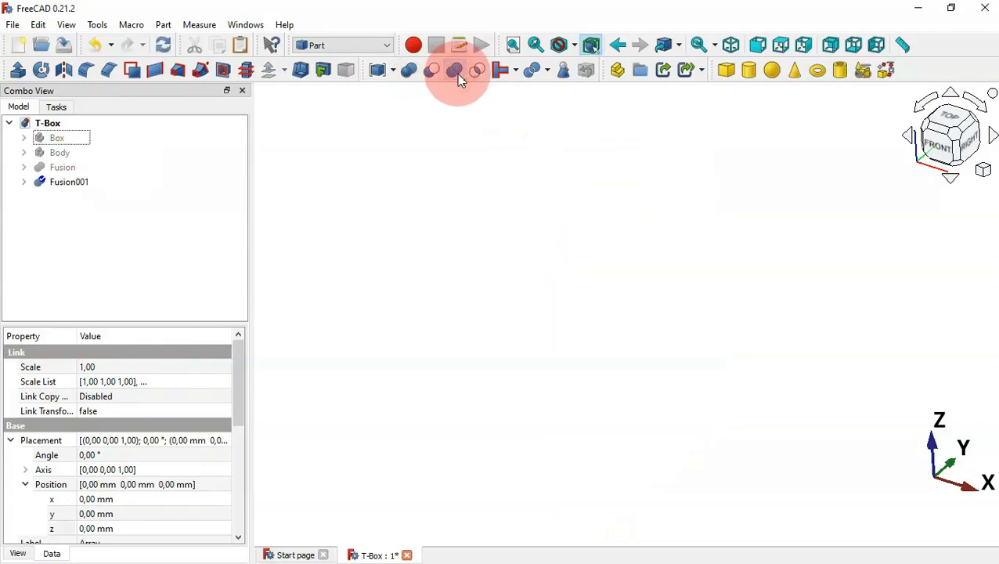
{"action": "left_click", "coordinate": [163, 46]}
{"action": "middle_click_drag", "start_coordinate": [742, 290], "coordinate": [622, 267]}
{"action": "key", "text": "0"}
Hide the fused grate teeth and show the fused small plates together with the large thin plate body
{"action": "left_click", "coordinate": [67, 183]}
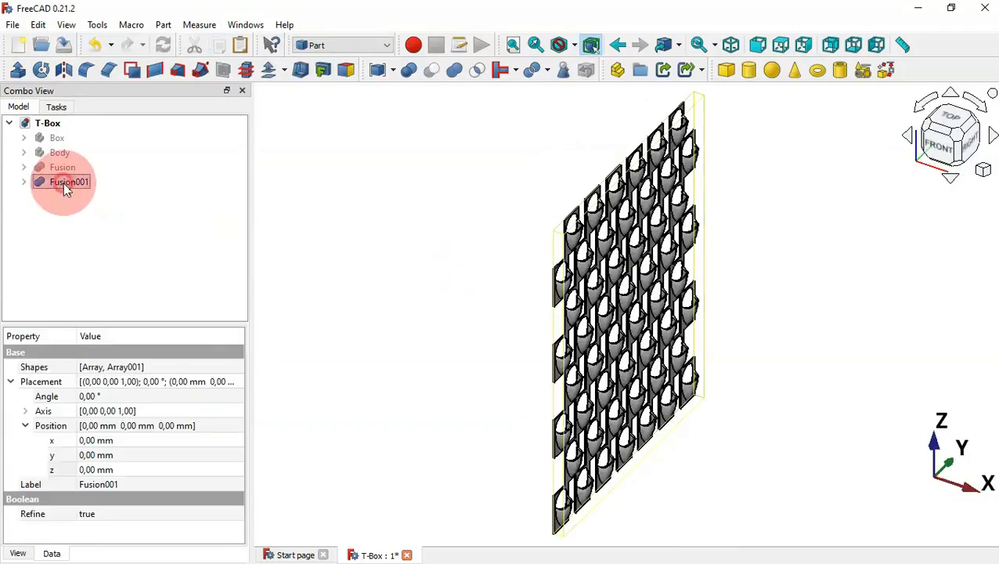
{"action": "key", "text": "space"}
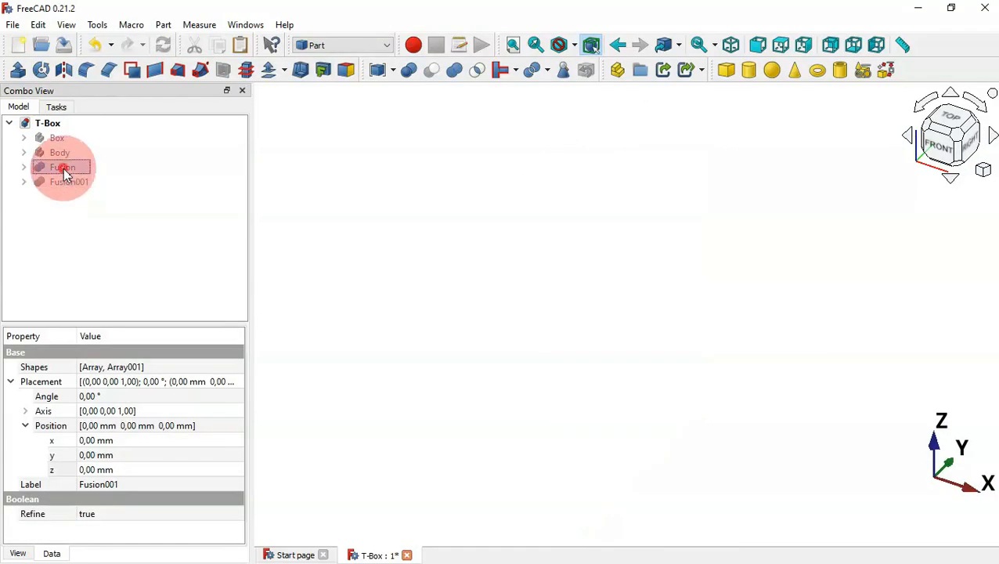
{"action": "left_click", "coordinate": [63, 168]}
{"action": "key", "text": "space"}
{"action": "left_click", "coordinate": [74, 155]}
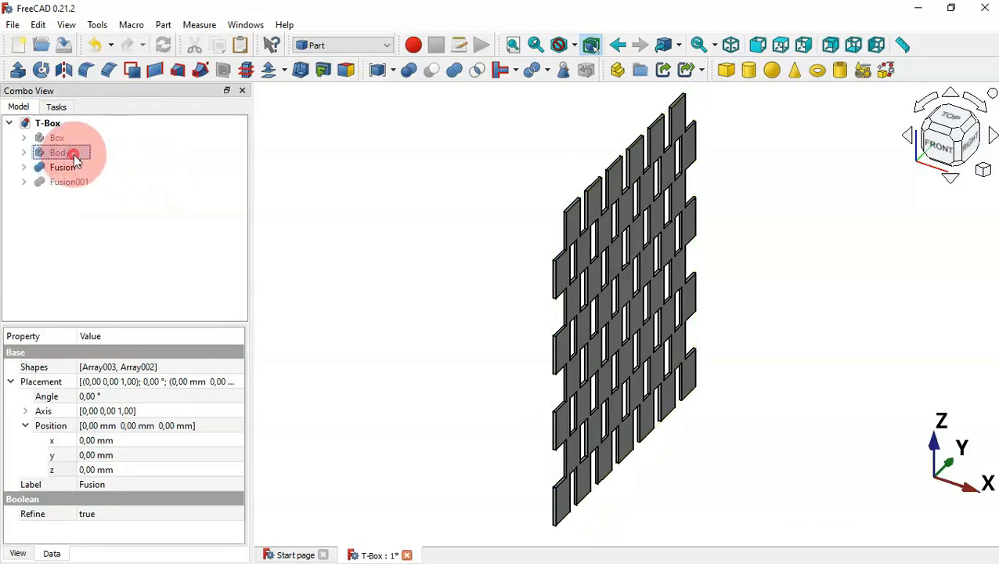
{"action": "key", "text": "space"}
{"action": "left_click", "coordinate": [522, 235]}
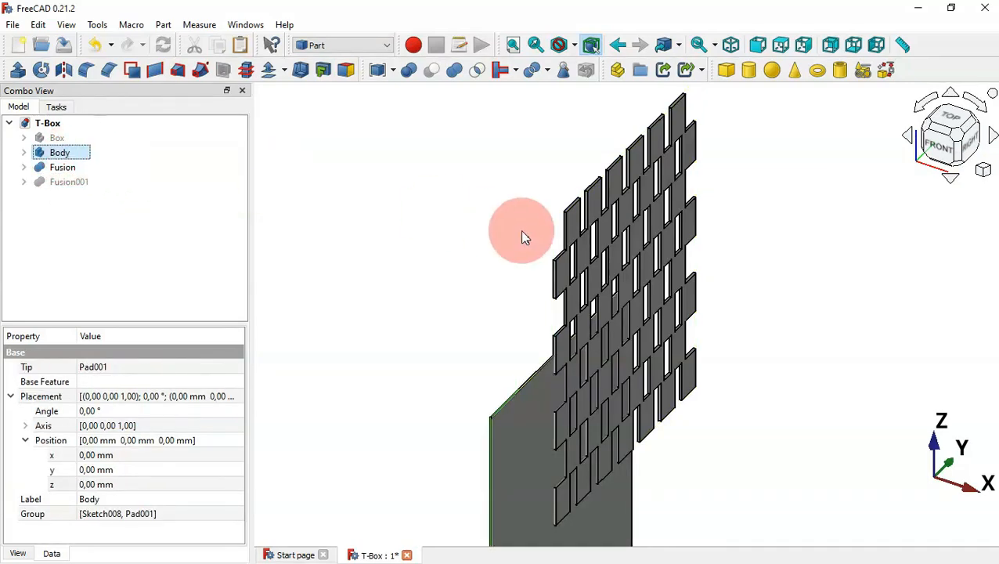
{"action": "middle_click_drag", "start_coordinate": [602, 245], "coordinate": [706, 384]}
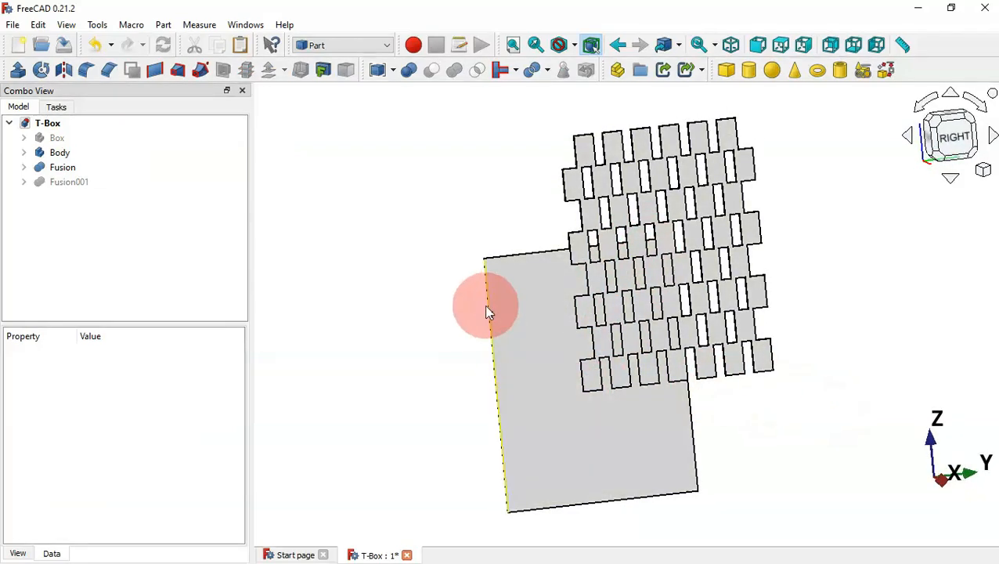
Use Draft Move to shift the large thin plate from its lower corner toward the lower corner of the fused small plates
{"action": "left_click", "coordinate": [67, 156]}
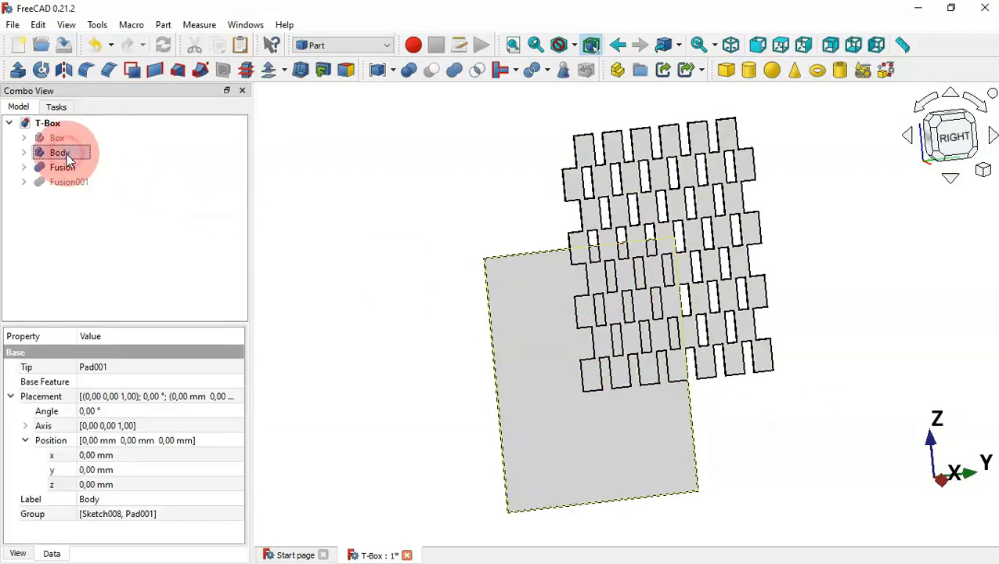
{"action": "left_click", "coordinate": [297, 185]}
{"action": "left_click", "coordinate": [354, 46]}
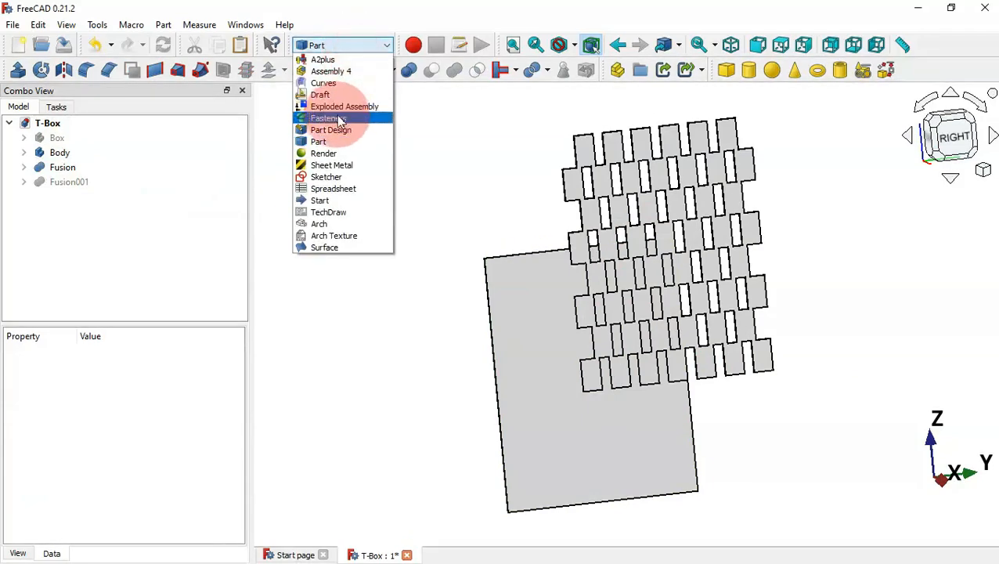
{"action": "left_click", "coordinate": [335, 94]}
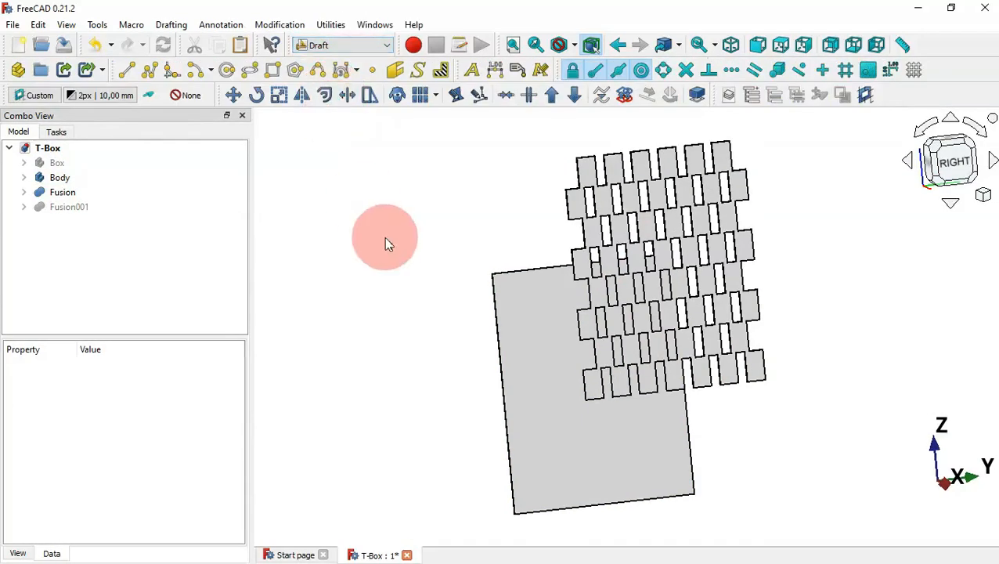
{"action": "left_click_drag", "start_coordinate": [386, 242], "coordinate": [434, 256]}
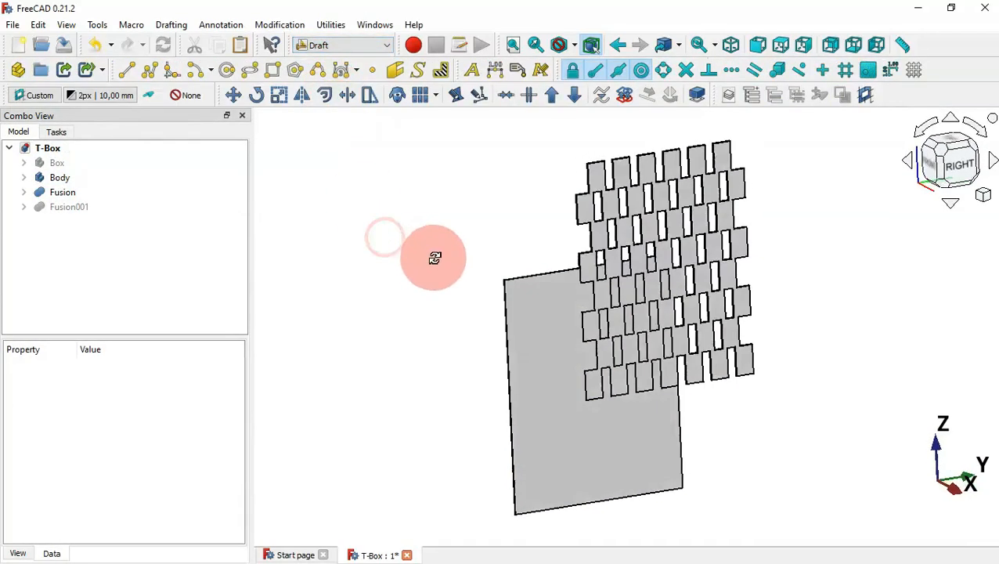
{"action": "left_click", "coordinate": [63, 179]}
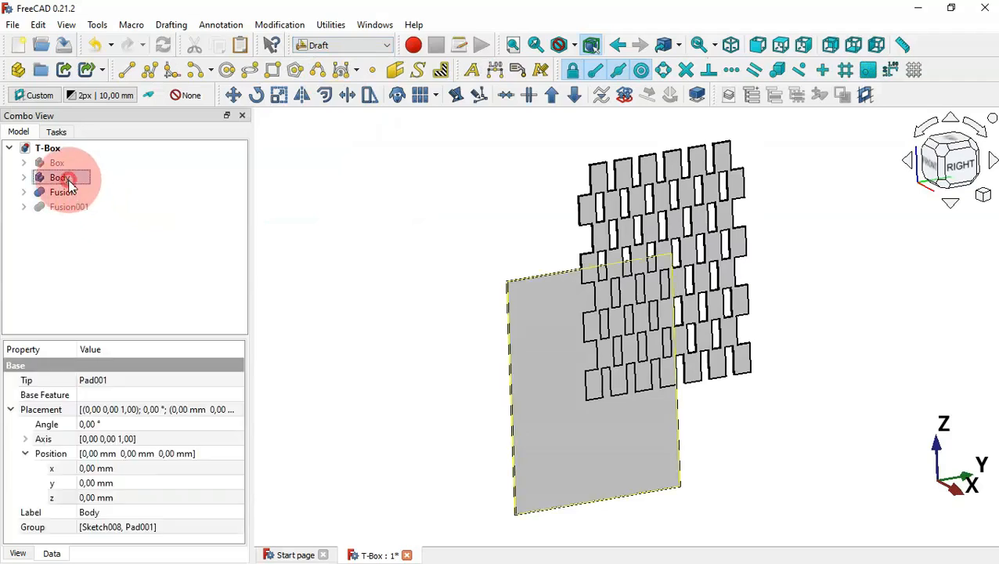
{"action": "left_click", "coordinate": [237, 100]}
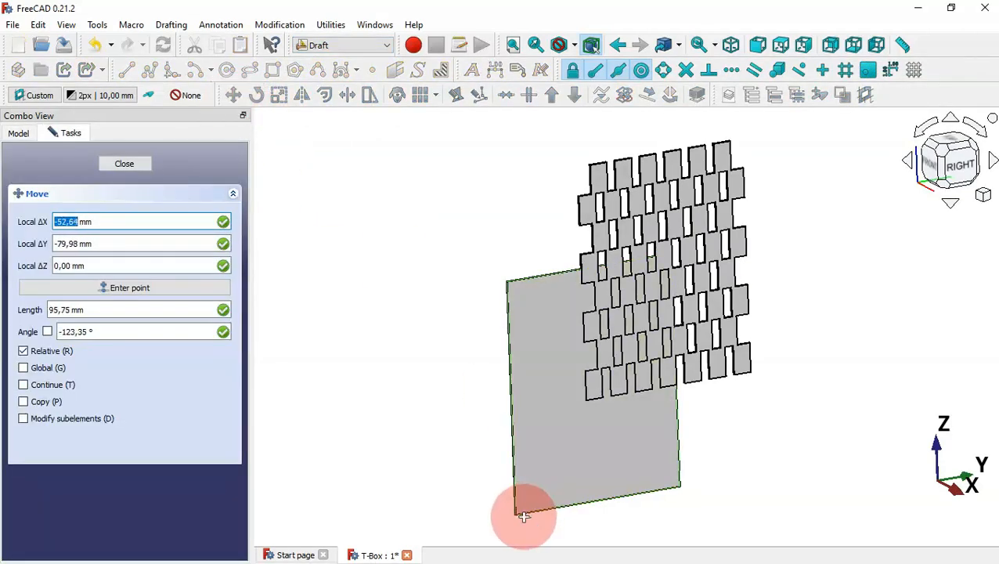
{"action": "scroll", "coordinate": [524, 516], "scroll_direction": "up", "scroll_amount": 5}
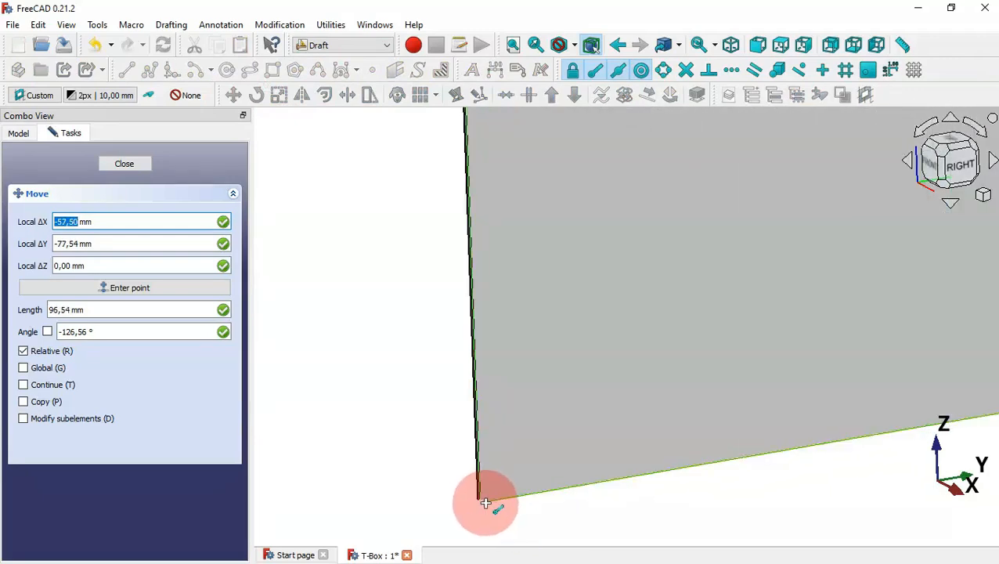
{"action": "scroll", "coordinate": [485, 503], "scroll_direction": "down", "scroll_amount": 5}
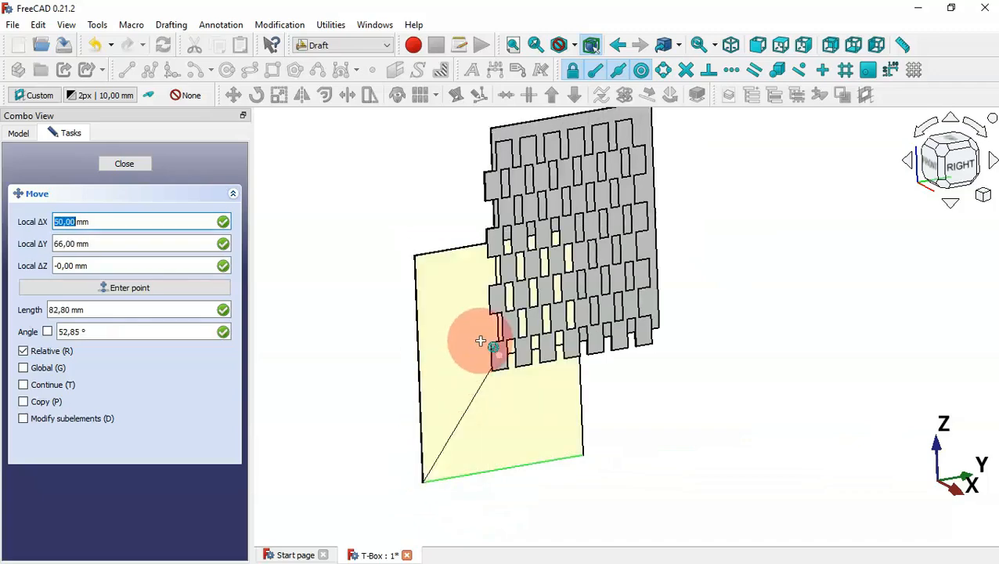
{"action": "scroll", "coordinate": [481, 344], "scroll_direction": "up", "scroll_amount": 4}
{"action": "scroll", "coordinate": [484, 350], "scroll_direction": "up", "scroll_amount": 3}
{"action": "scroll", "coordinate": [566, 445], "scroll_direction": "up", "scroll_amount": 2}
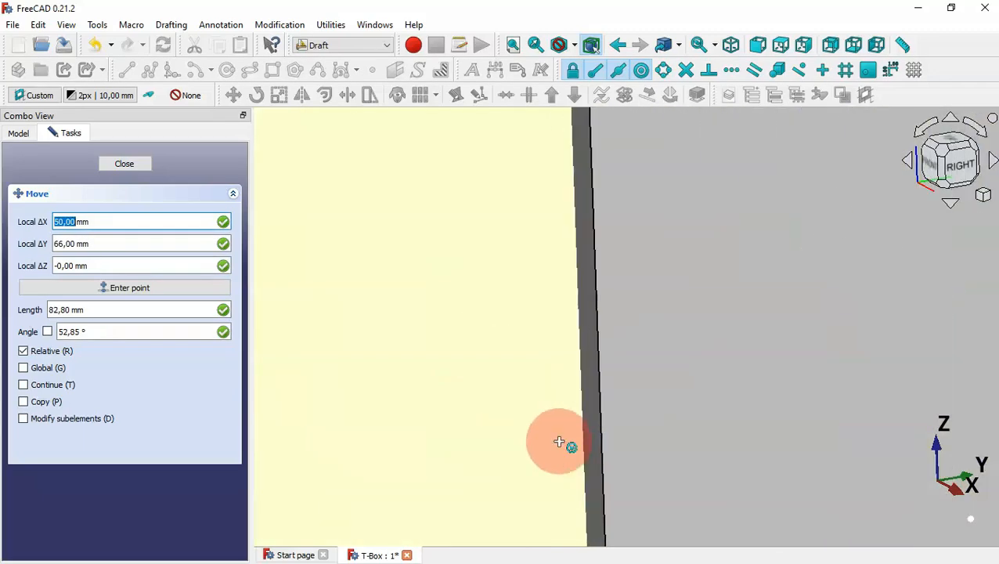
Finish moving the Body by snapping its destination to the lower corner of the plate with rectangular segments
{"action": "scroll", "coordinate": [565, 448], "scroll_direction": "down", "scroll_amount": 2}
{"action": "scroll", "coordinate": [559, 434], "scroll_direction": "down", "scroll_amount": 4}
{"action": "scroll", "coordinate": [562, 453], "scroll_direction": "up", "scroll_amount": 3}
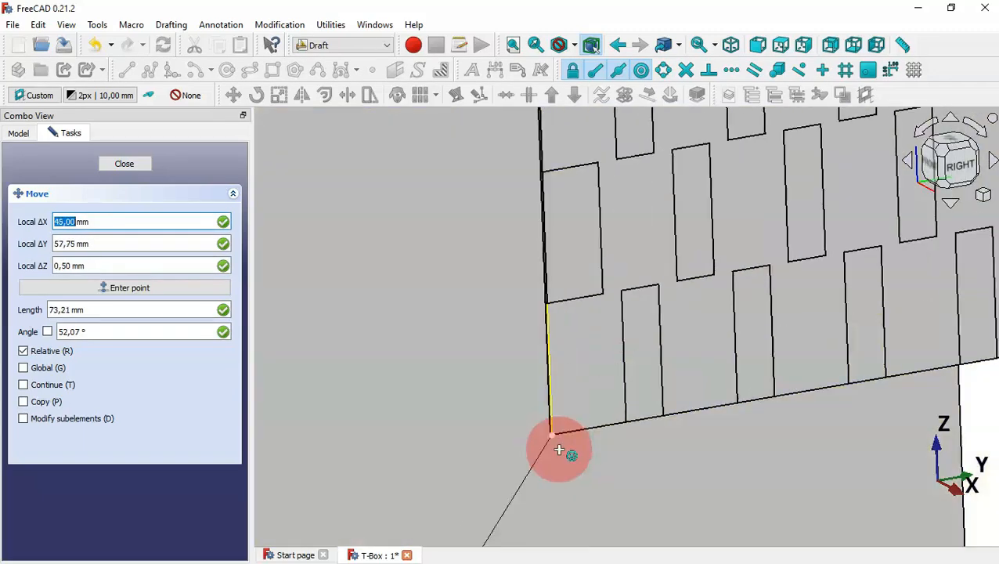
{"action": "scroll", "coordinate": [563, 462], "scroll_direction": "up", "scroll_amount": 3}
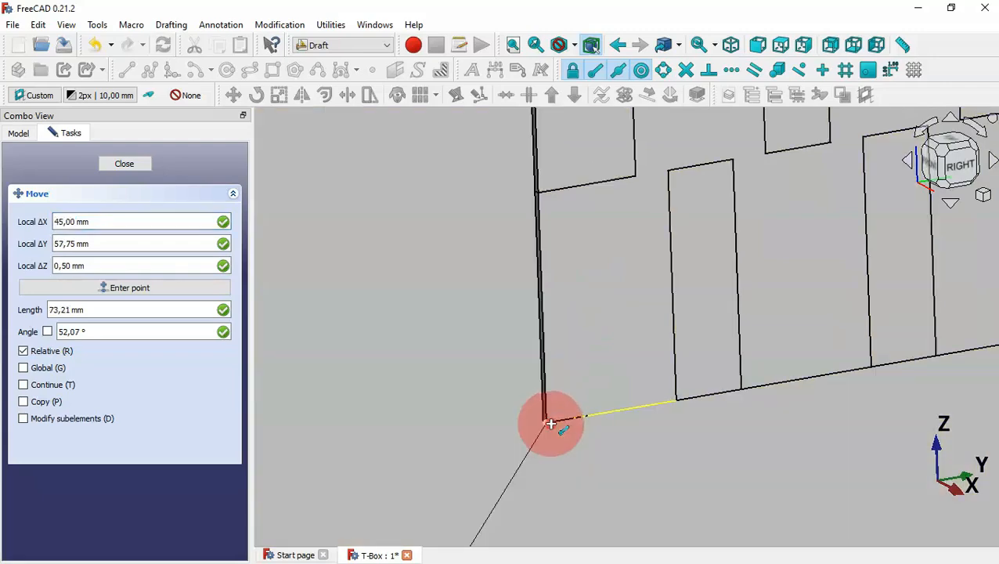
{"action": "left_click", "coordinate": [551, 423]}
{"action": "left_click_drag", "start_coordinate": [495, 408], "coordinate": [593, 454]}
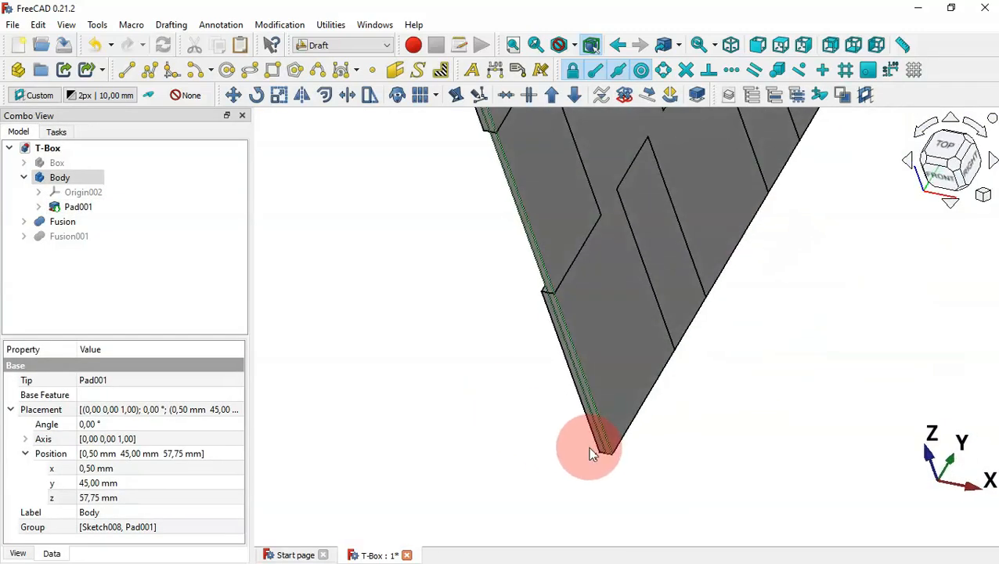
{"action": "key", "text": "0"}
{"action": "left_click", "coordinate": [382, 180]}
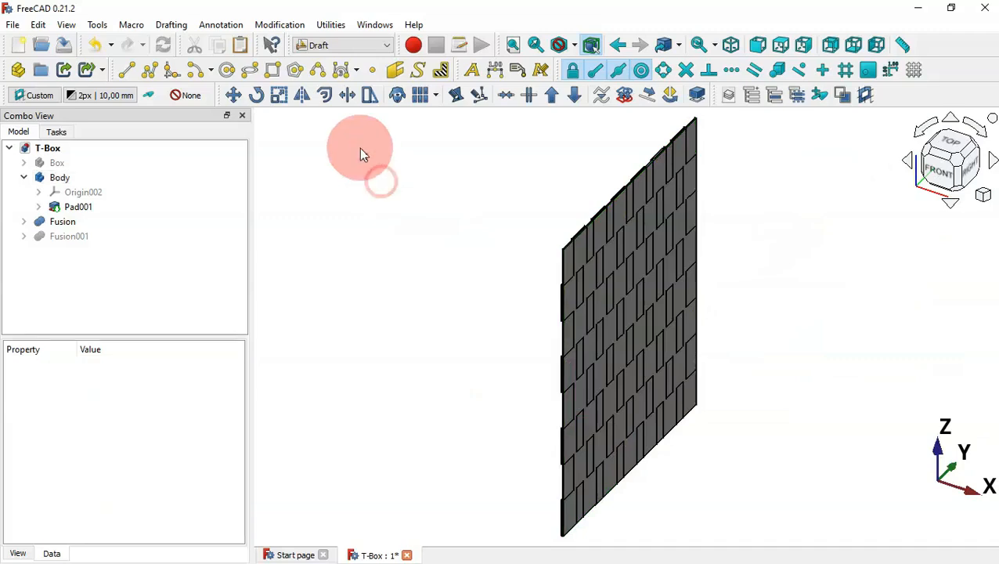
Switch to the Part workbench and cut Fusion from Body
{"action": "left_click", "coordinate": [338, 45]}
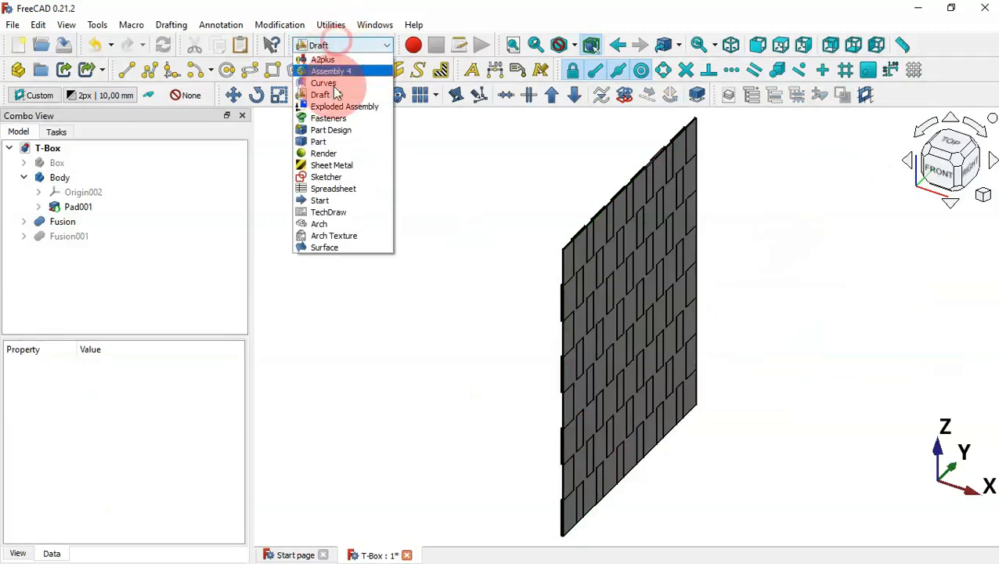
{"action": "left_click", "coordinate": [330, 139]}
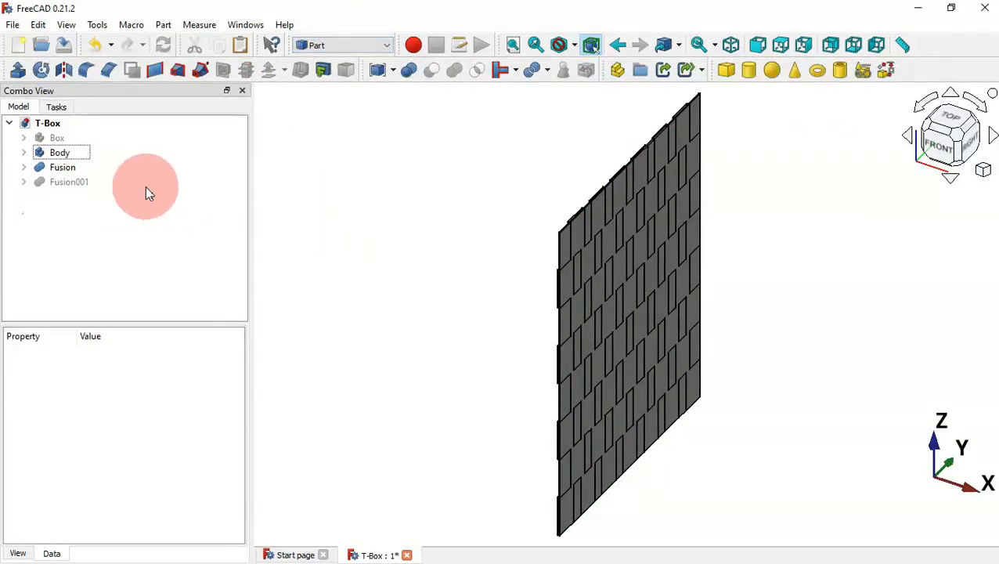
{"action": "left_click", "coordinate": [67, 156]}
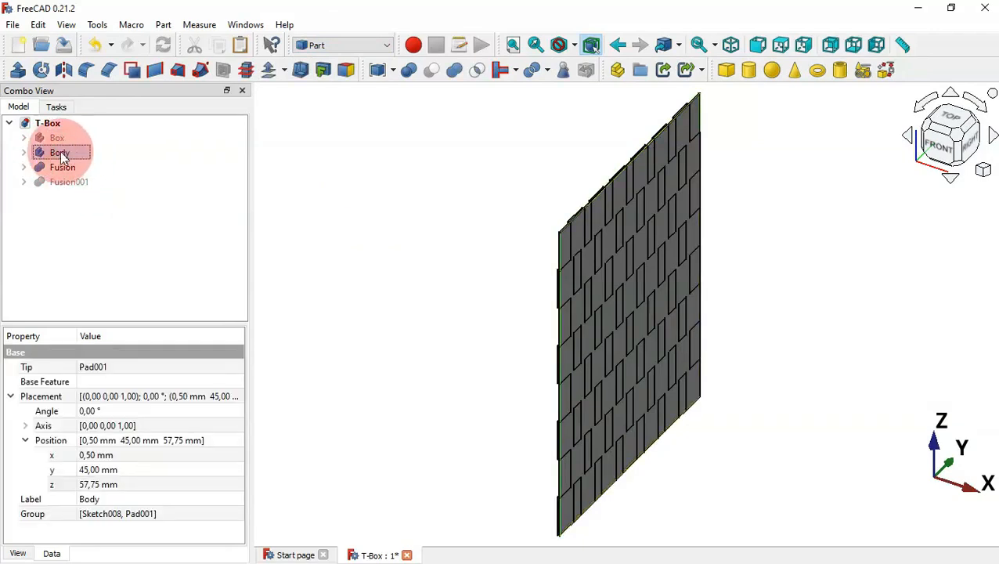
{"action": "left_click", "coordinate": [67, 174], "text": "ctrl"}
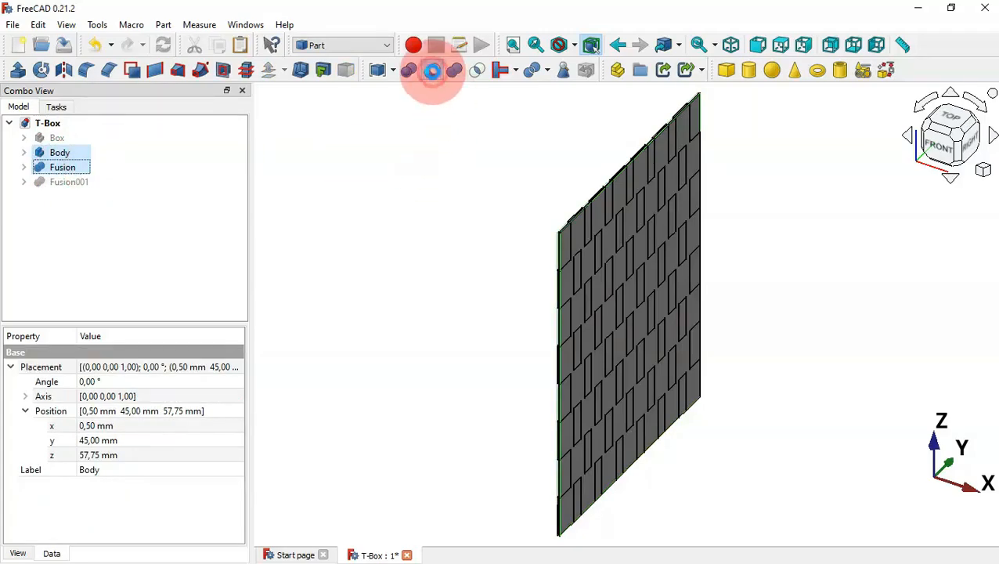
{"action": "left_click", "coordinate": [432, 71]}
{"action": "left_click_drag", "start_coordinate": [564, 282], "coordinate": [678, 326]}
{"action": "key", "text": "0"}
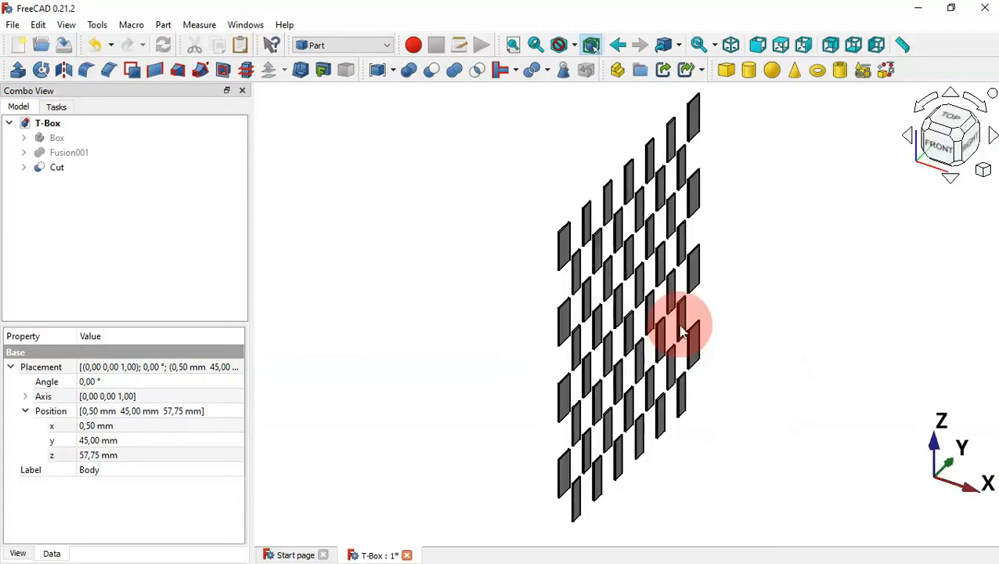
Show Fusion001 and set its Z position to 3,75 mm
{"action": "left_click", "coordinate": [76, 156]}
{"action": "key", "text": "space"}
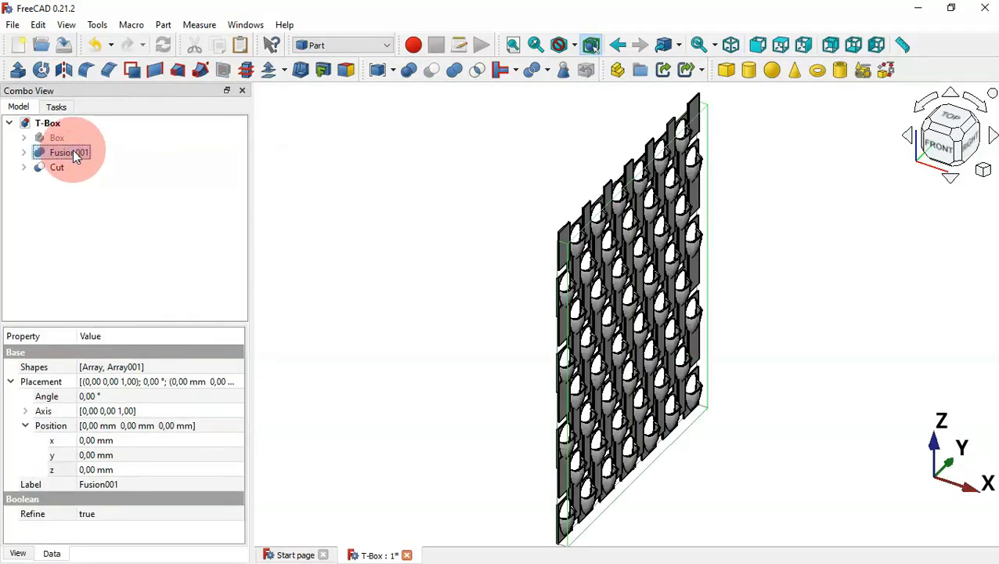
{"action": "mouse_move", "coordinate": [797, 289]}
{"action": "left_mouse_down"}
{"action": "mouse_move", "coordinate": [691, 259]}
{"action": "mouse_move", "coordinate": [713, 263]}
{"action": "mouse_move", "coordinate": [646, 257]}
{"action": "mouse_move", "coordinate": [111, 457]}
{"action": "left_mouse_up"}
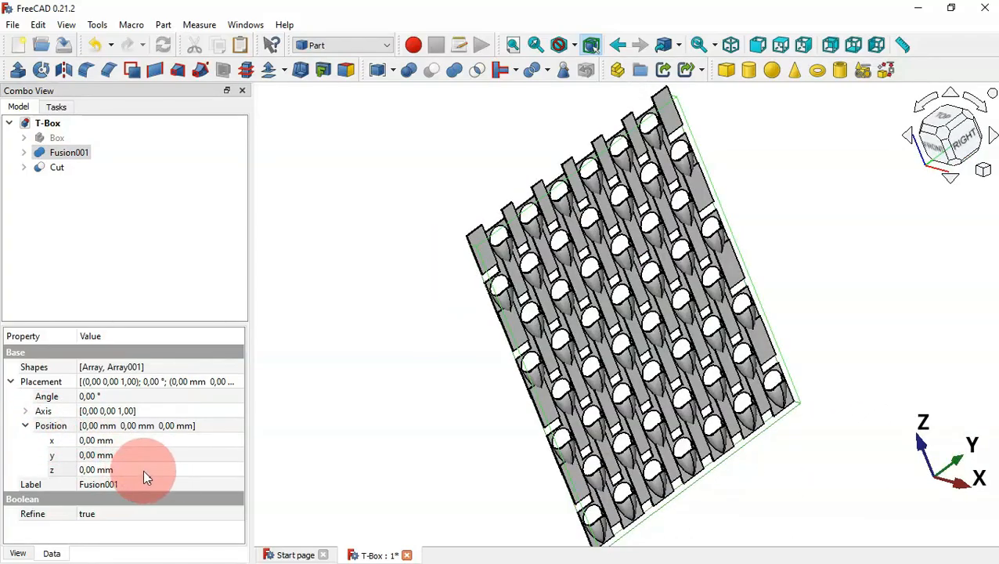
{"action": "left_click", "coordinate": [142, 469]}
{"action": "scroll", "coordinate": [145, 470], "scroll_direction": "up", "scroll_amount": 2}
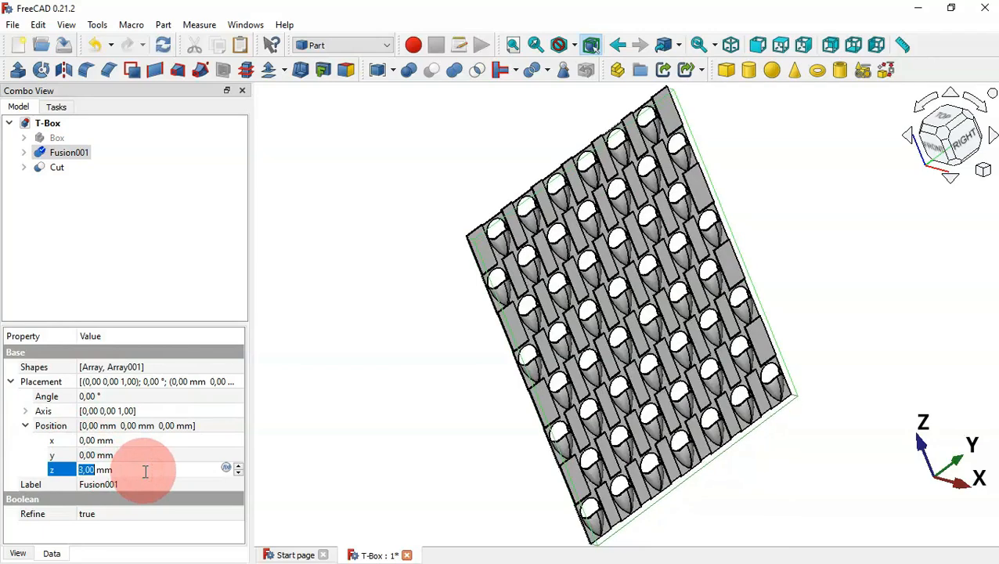
{"action": "type", "text": "3,75"}
{"action": "key", "text": "Return"}
{"action": "key", "text": "3"}
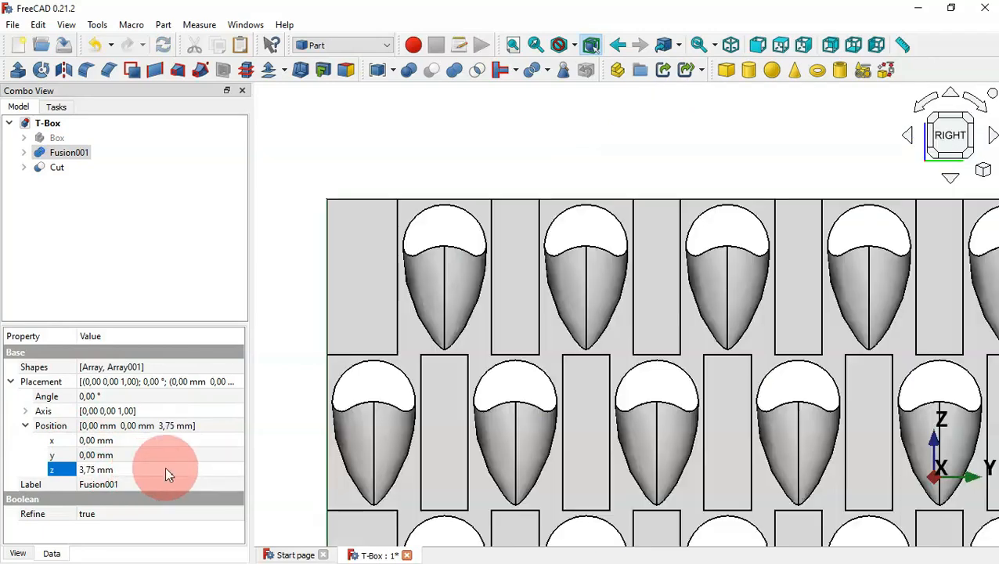
{"action": "left_click", "coordinate": [375, 207]}
{"action": "left_click", "coordinate": [446, 169]}
Set Fusion001's X position to 0.5 mm
{"action": "left_click_drag", "start_coordinate": [446, 169], "coordinate": [523, 297]}
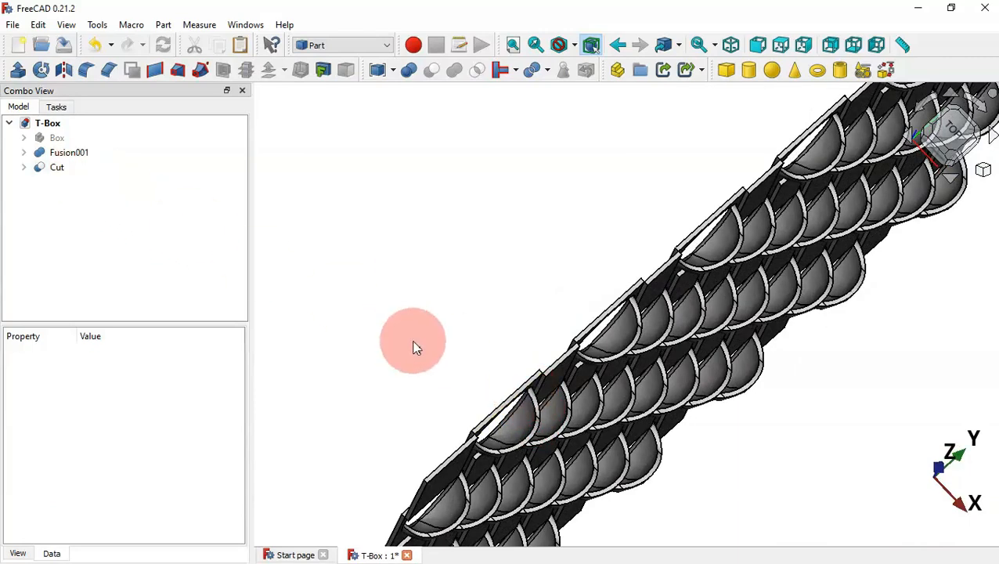
{"action": "left_click_drag", "start_coordinate": [885, 540], "coordinate": [869, 480]}
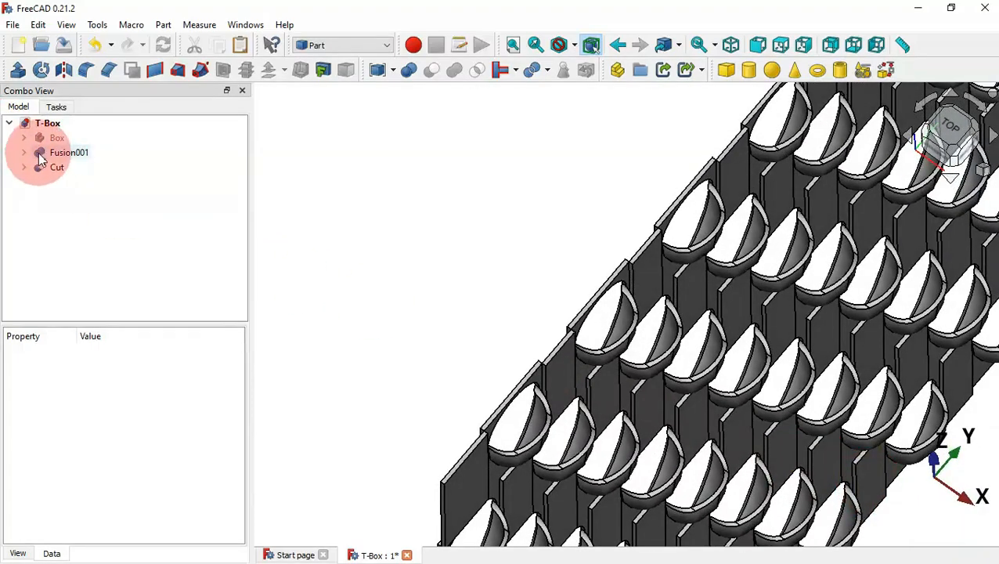
{"action": "left_click", "coordinate": [67, 153]}
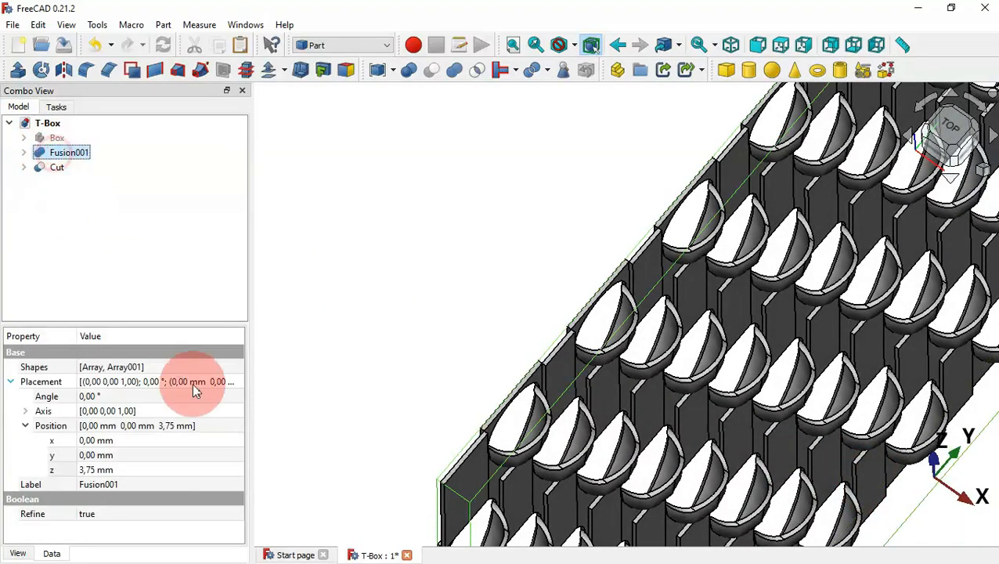
{"action": "left_click", "coordinate": [135, 440]}
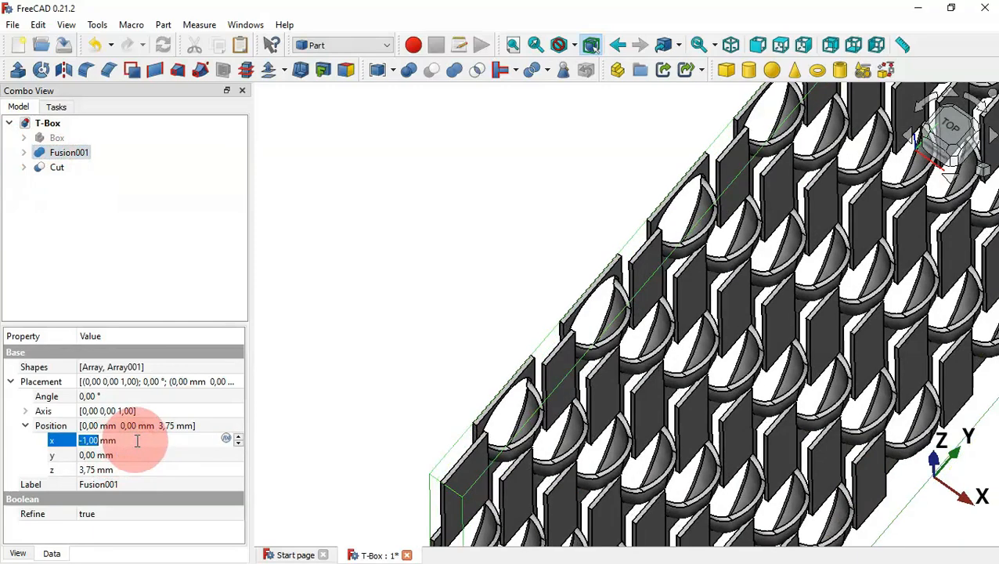
{"action": "scroll", "coordinate": [137, 441], "scroll_direction": "up", "scroll_amount": 1}
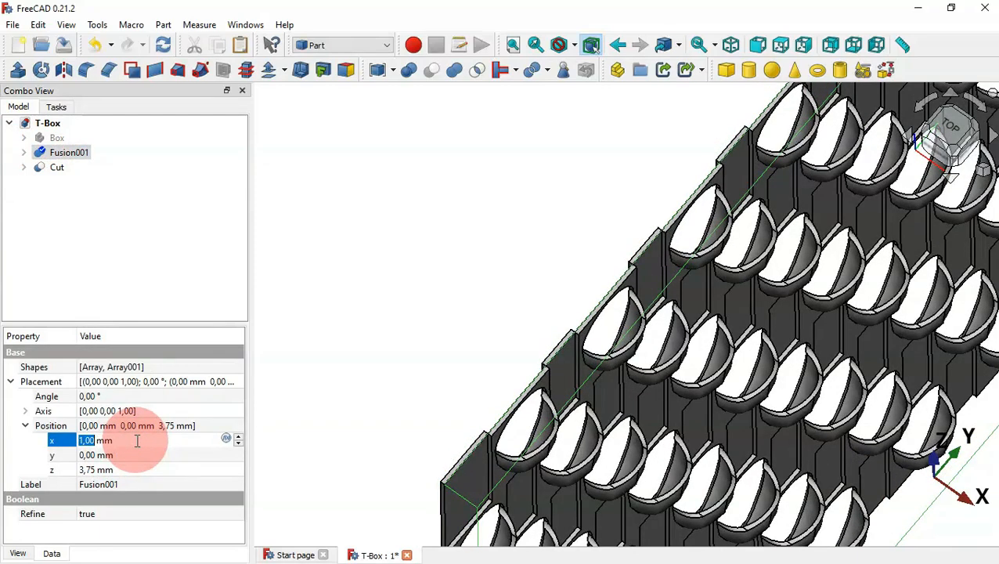
{"action": "type", "text": "0.5"}
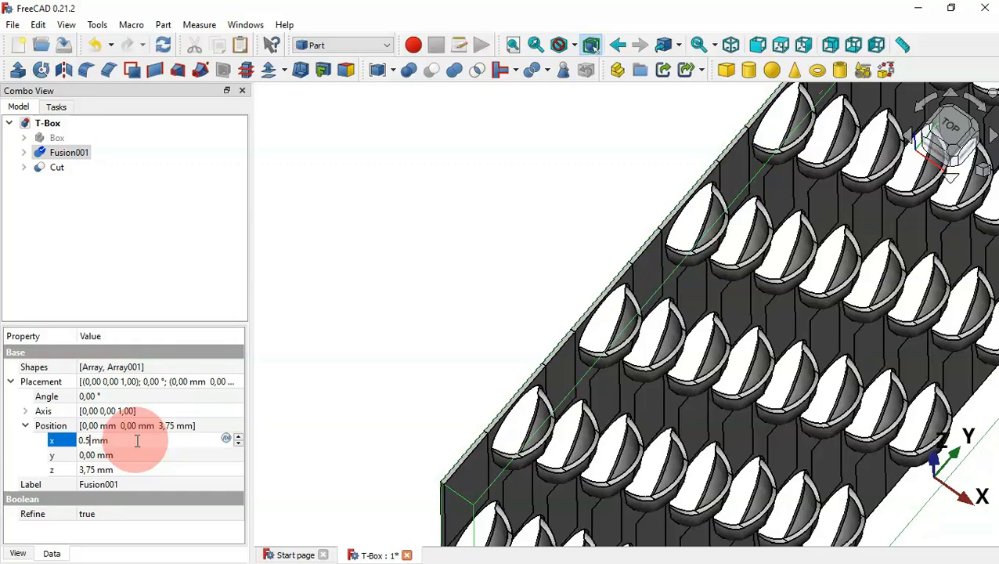
{"action": "key", "text": "Return"}
{"action": "scroll", "coordinate": [550, 363], "scroll_direction": "up", "scroll_amount": 4}
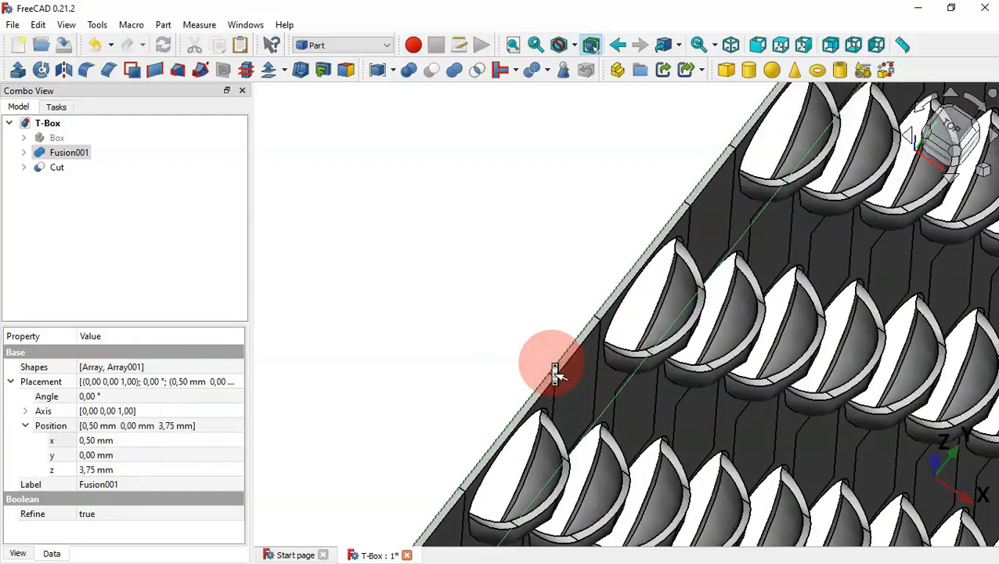
{"action": "left_click", "coordinate": [526, 326]}
{"action": "key", "text": "v"}
{"action": "key", "text": "f"}
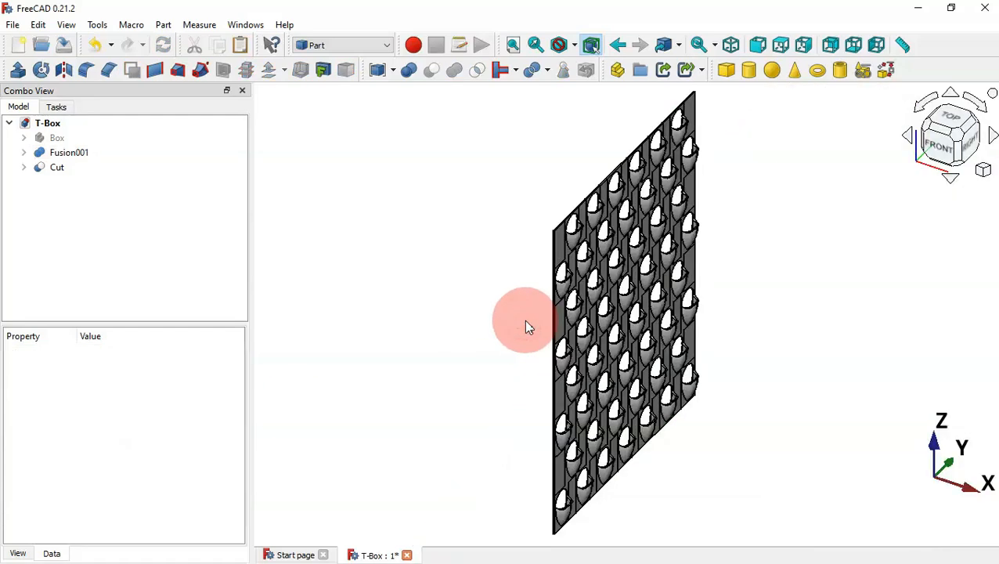
Fuse the Cut and Fusion001 into a single grate body with a Boolean union
{"action": "middle_click_drag", "start_coordinate": [524, 320], "coordinate": [591, 263]}
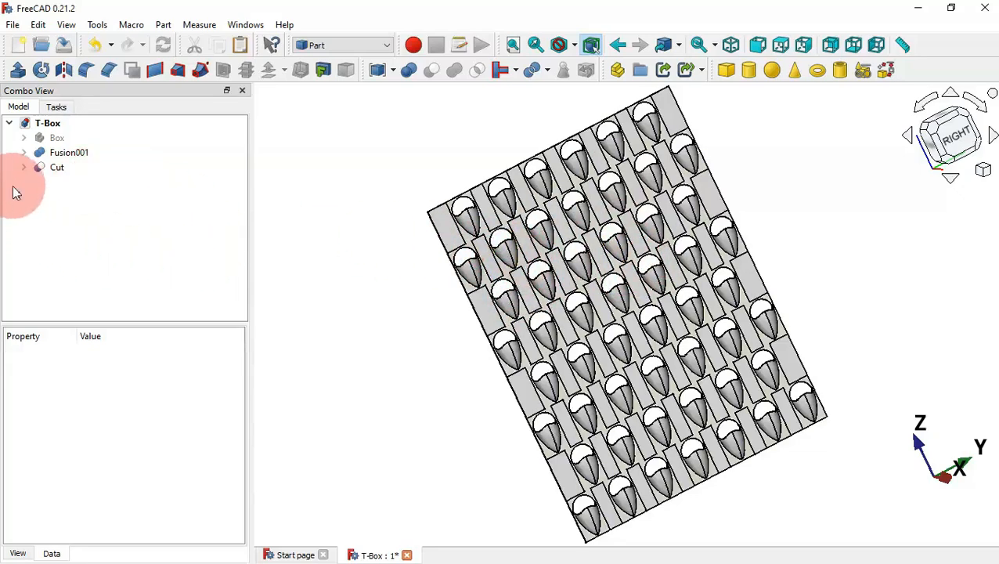
{"action": "left_click", "coordinate": [61, 166]}
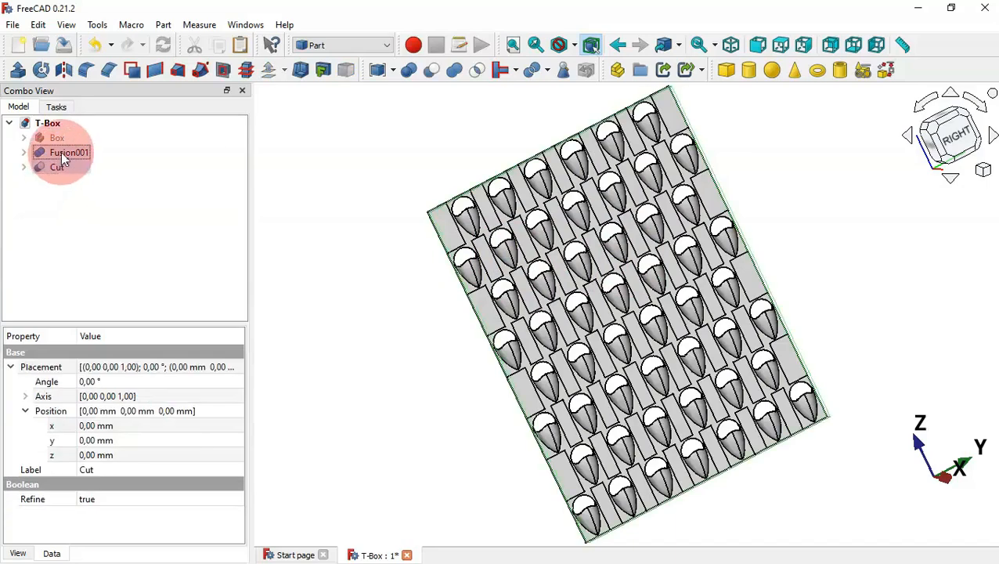
{"action": "left_click", "coordinate": [64, 156], "text": "ctrl"}
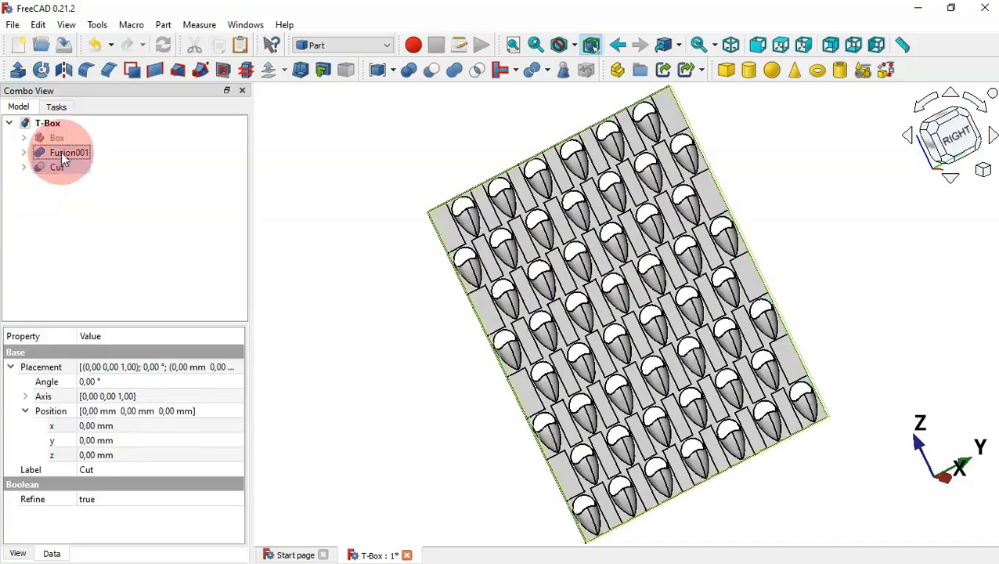
{"action": "left_click", "coordinate": [455, 72]}
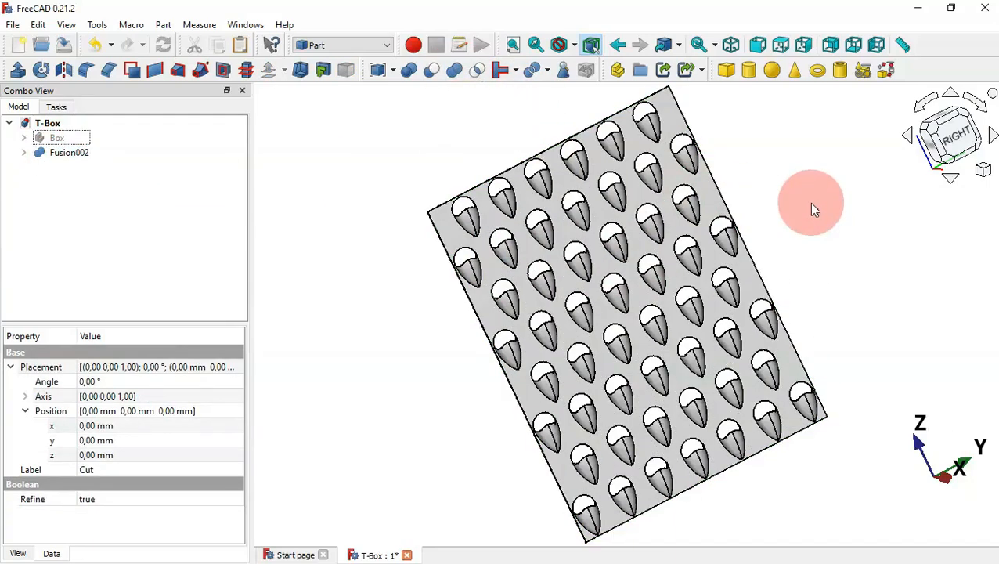
{"action": "middle_click_drag", "start_coordinate": [810, 205], "coordinate": [796, 180]}
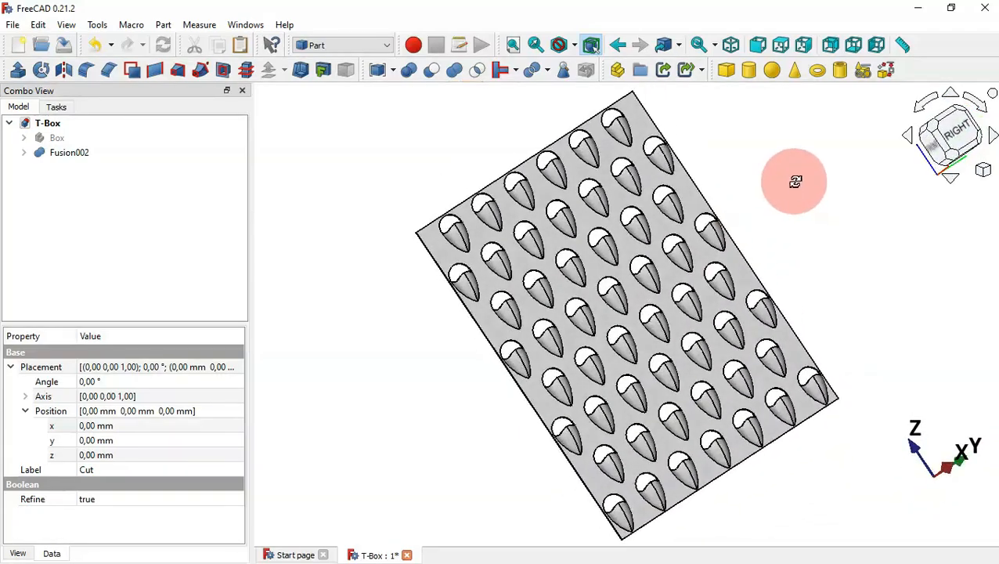
{"action": "key", "text": "0"}
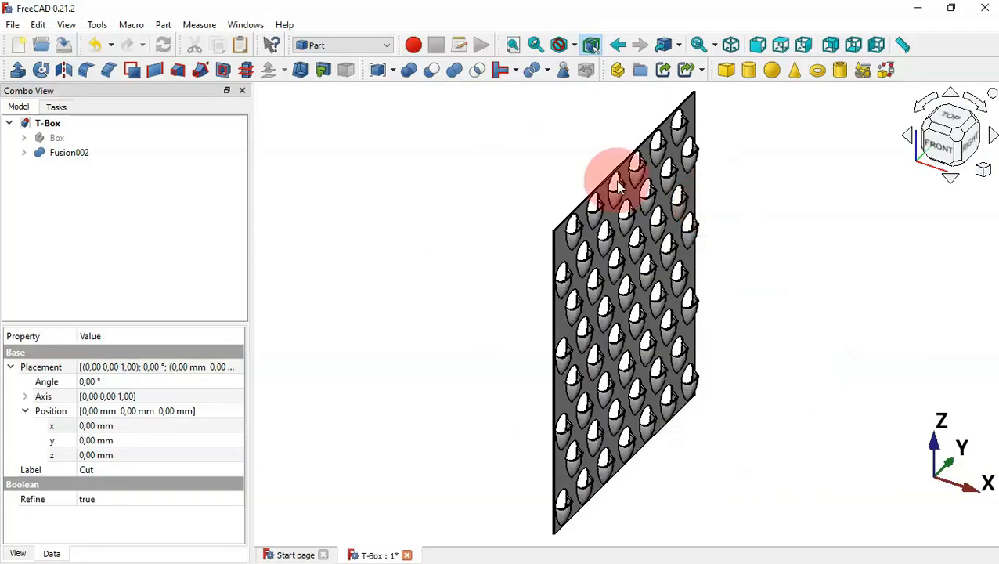
Rename the fused grate to "Coarse grate002"
{"action": "left_click", "coordinate": [70, 155]}
{"action": "left_click", "coordinate": [73, 160]}
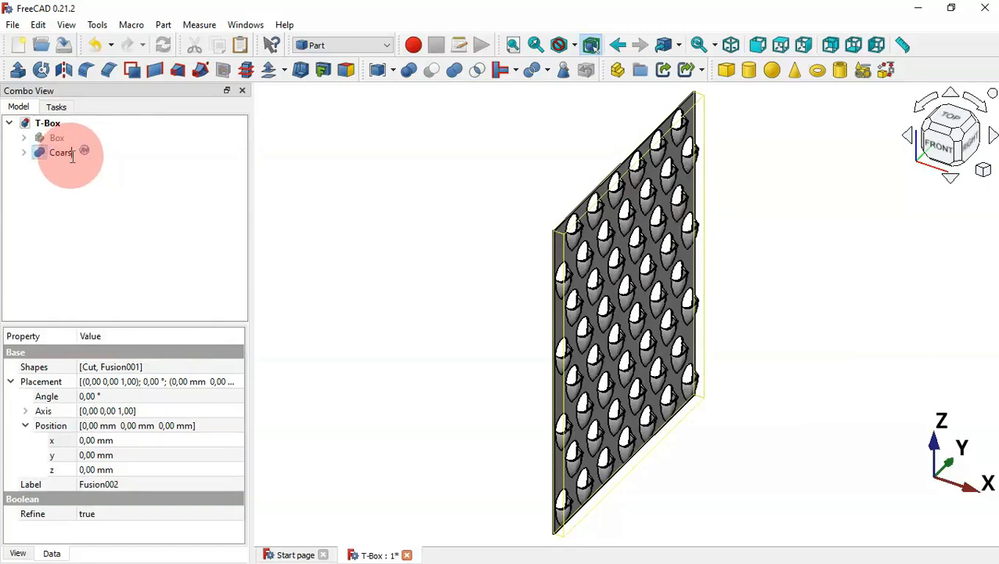
{"action": "type", "text": "Coarse grate002"}
{"action": "key", "text": "Return"}
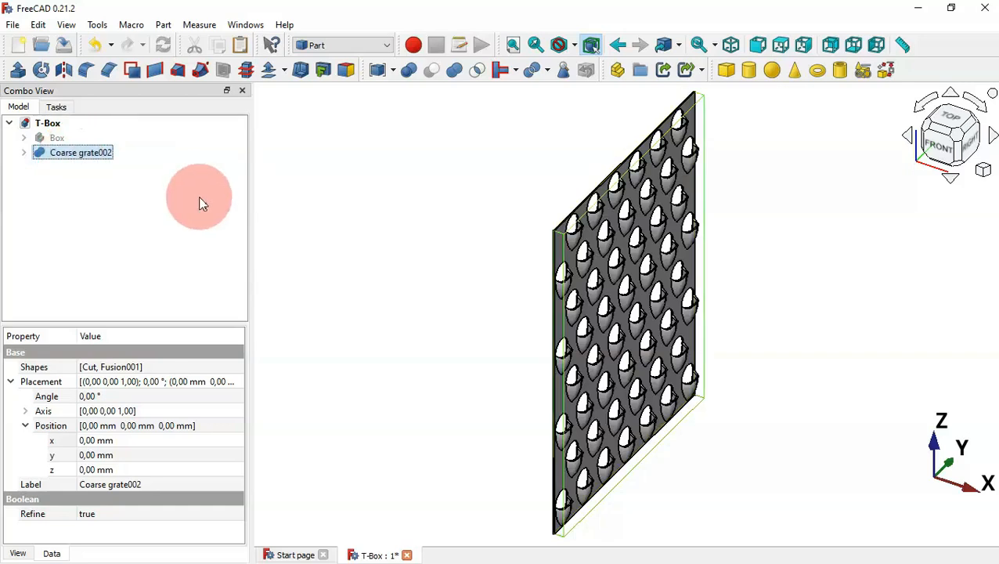
Duplicate Coarse grate002 with all of its dependent objects
{"action": "left_click", "coordinate": [61, 158]}
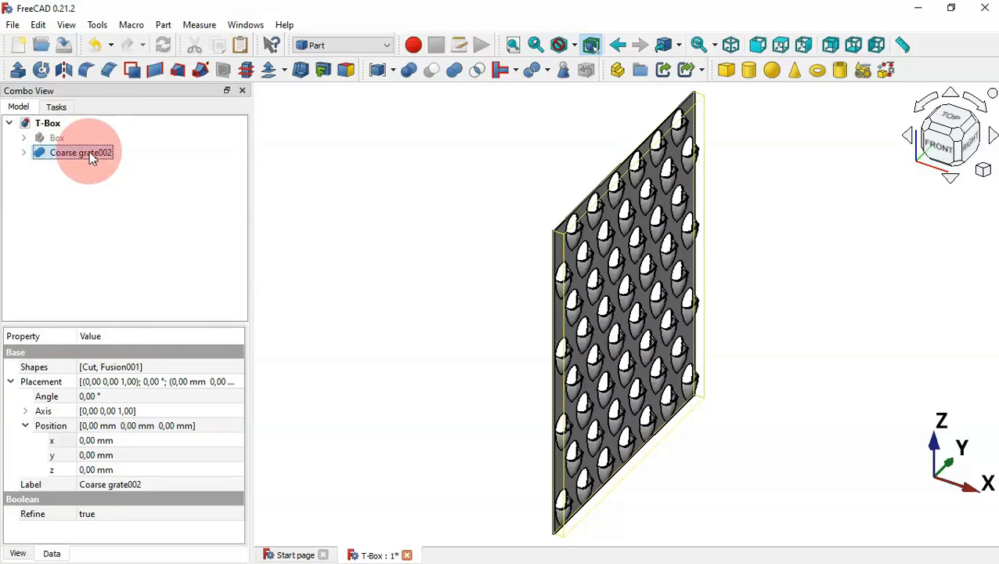
{"action": "key", "text": "ctrl+e"}
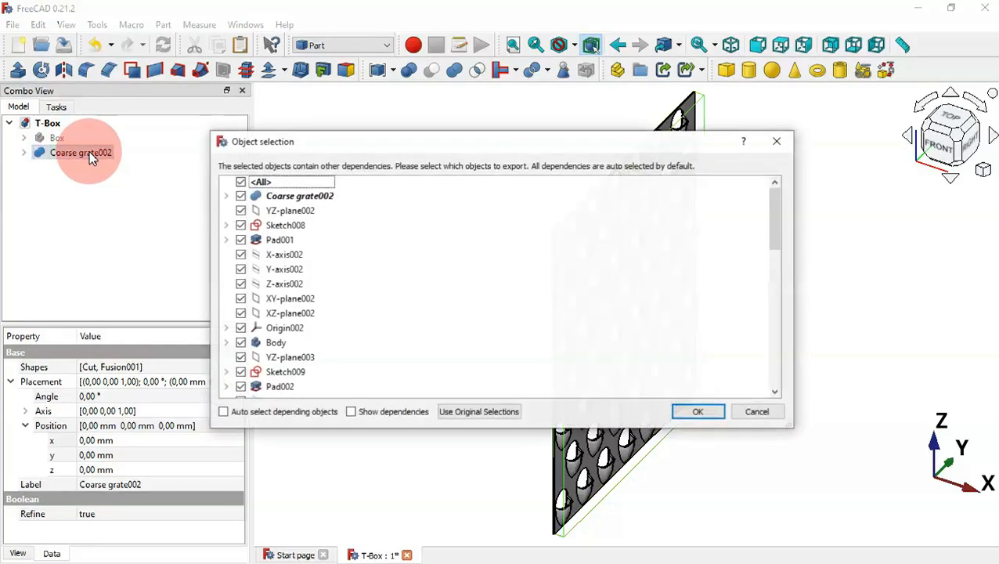
{"action": "left_click", "coordinate": [698, 411]}
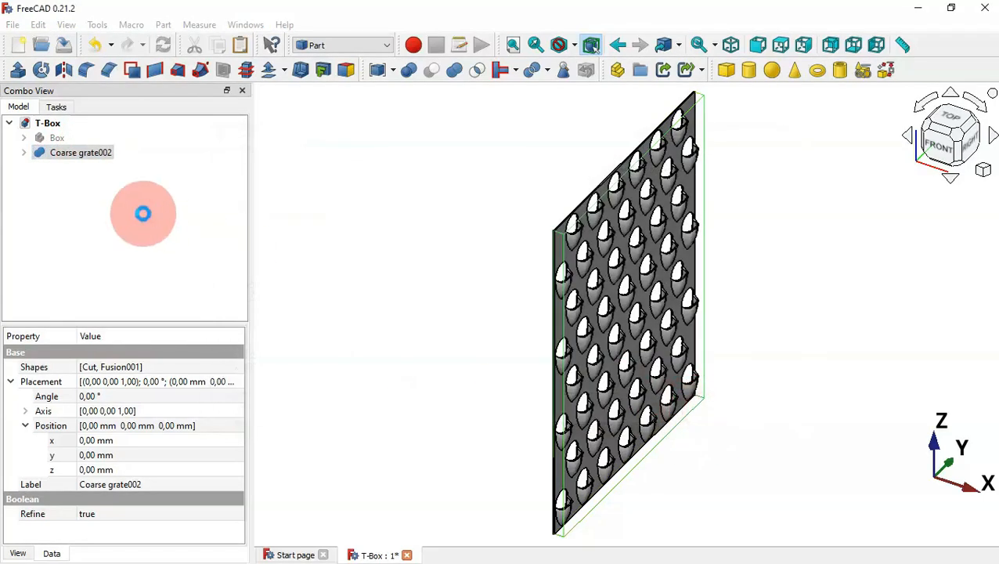
{"action": "left_click", "coordinate": [142, 213]}
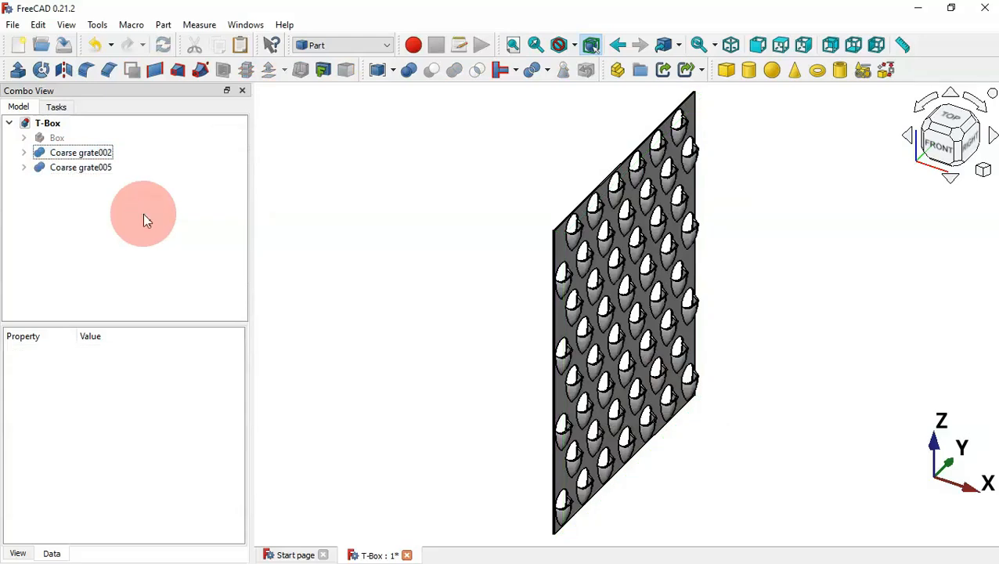
Hide the original Coarse grate002 and select its duplicate
{"action": "left_click", "coordinate": [94, 155]}
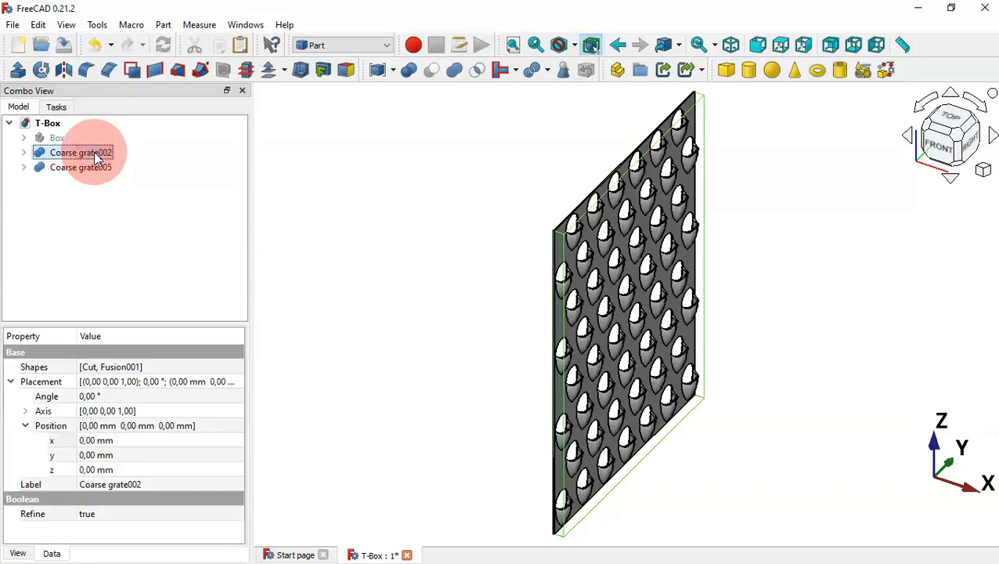
{"action": "key", "text": "space"}
{"action": "left_click", "coordinate": [94, 168]}
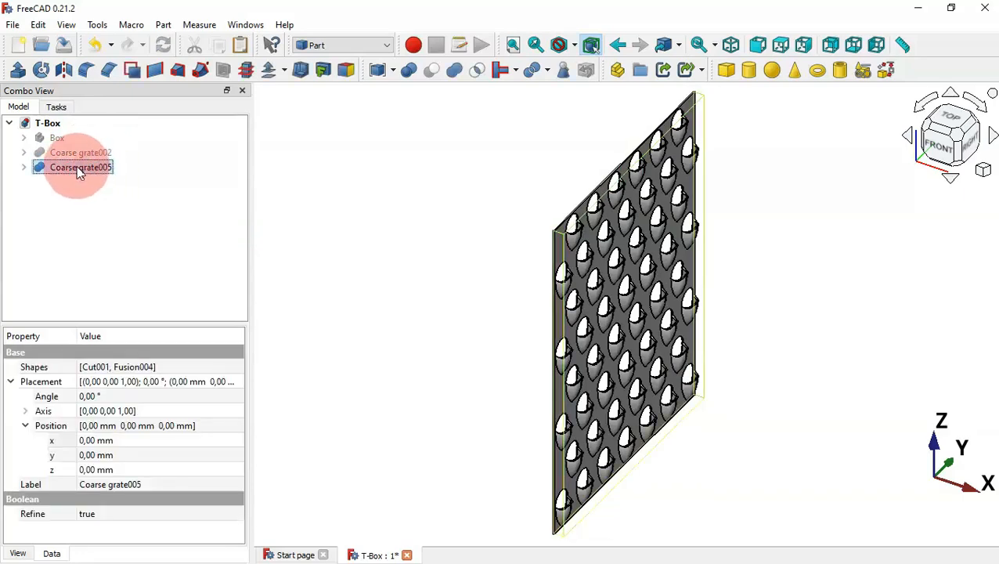
Delete the duplicated Boolean results Coarse grate005, Cut001, Fusion004 and Fusion003 while keeping their component arrays and plate body
{"action": "key", "text": "Delete"}
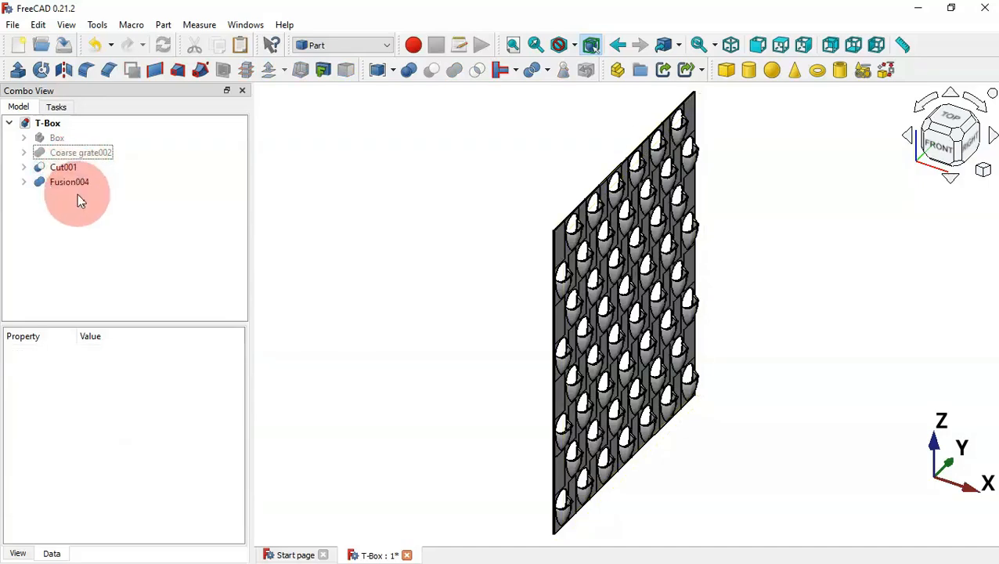
{"action": "left_click", "coordinate": [70, 169]}
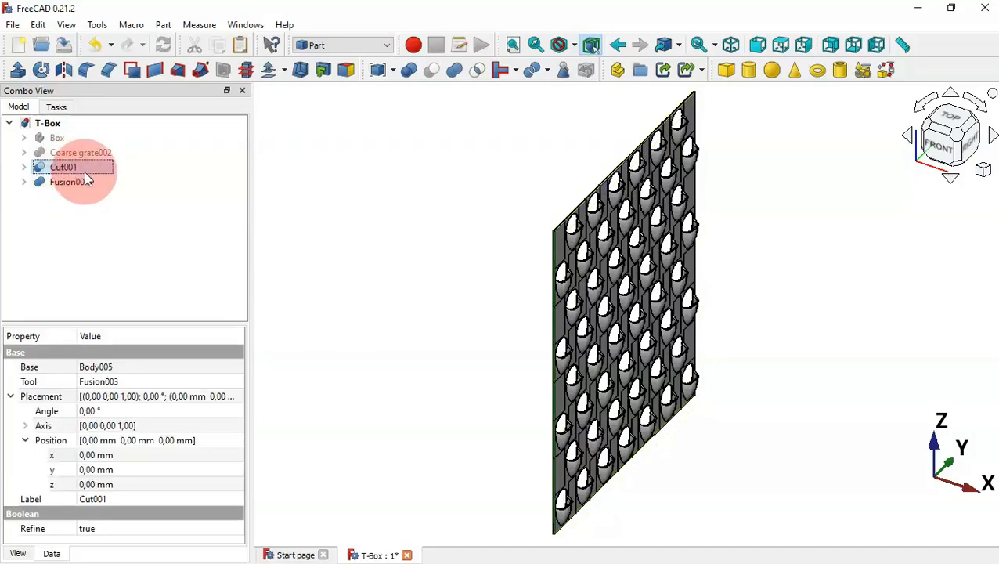
{"action": "key", "text": "Delete"}
{"action": "left_click", "coordinate": [79, 196]}
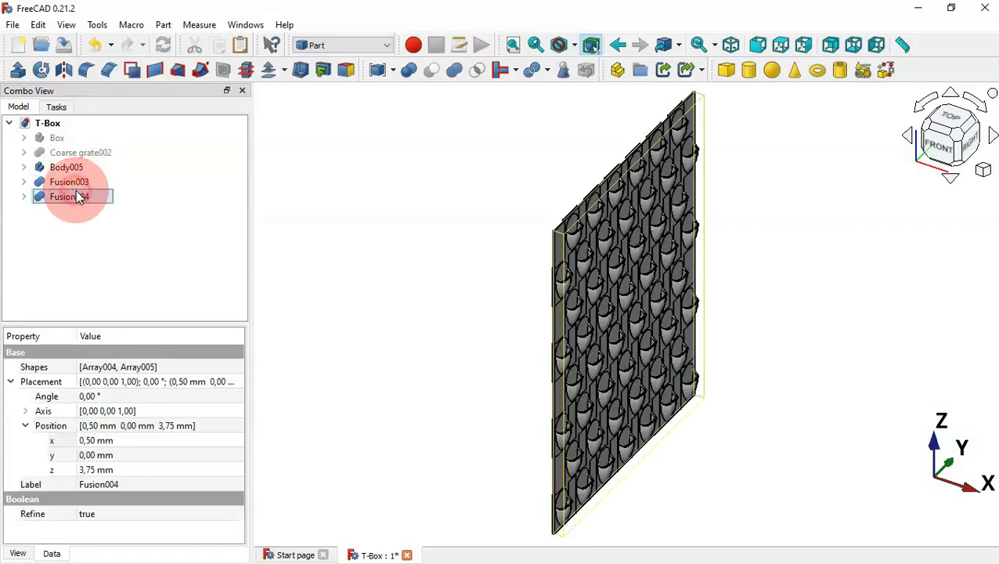
{"action": "key", "text": "Delete"}
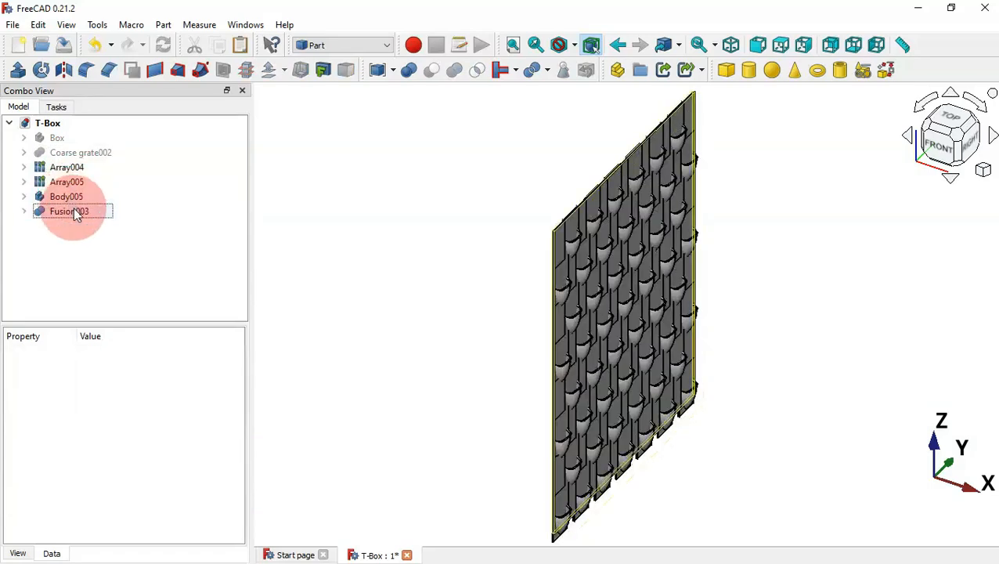
{"action": "left_click", "coordinate": [74, 212]}
{"action": "key", "text": "Delete"}
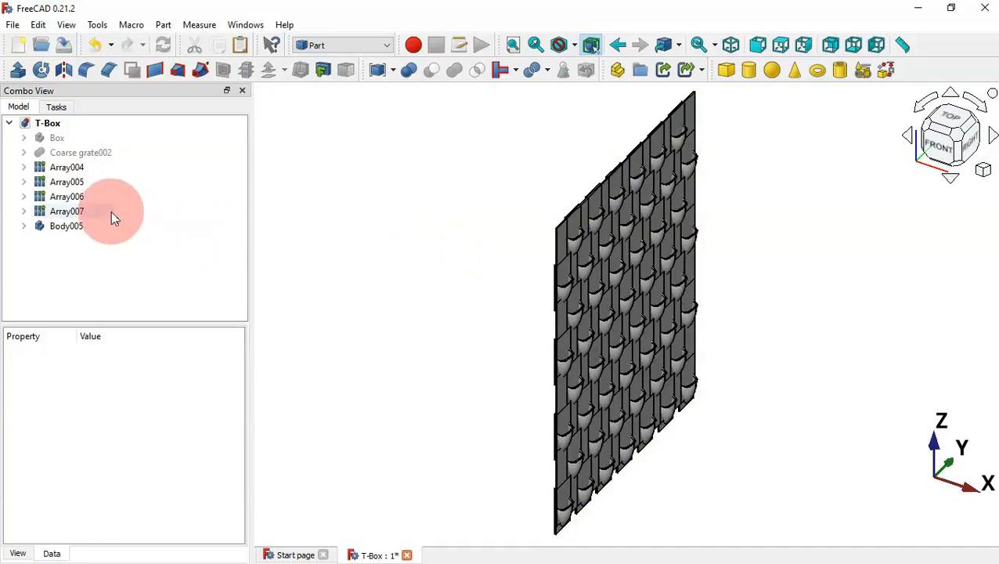
Hide Body005 and the arrays Array007, Array006 and Array005, leaving only Array004 displayed
{"action": "left_click", "coordinate": [68, 231]}
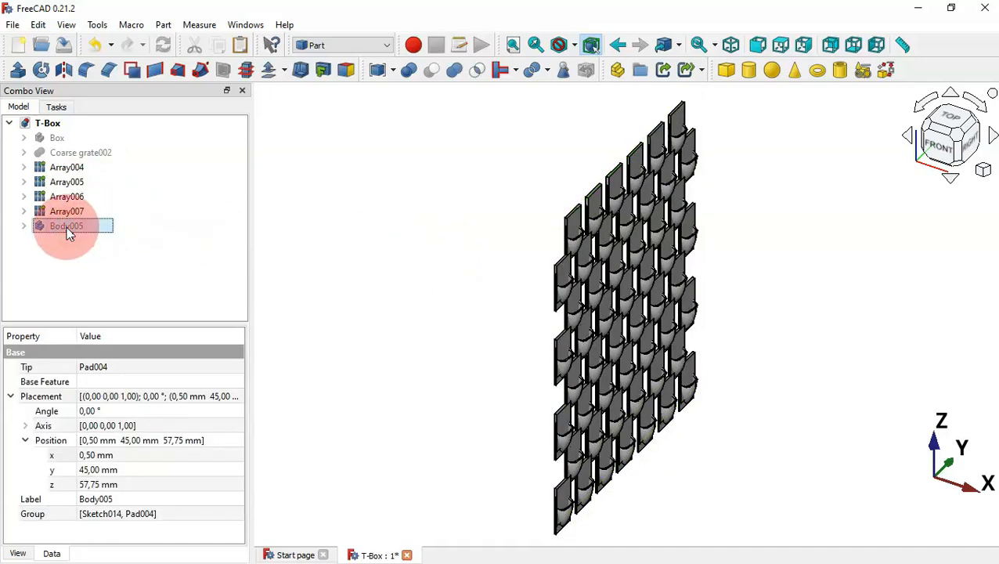
{"action": "left_click_drag", "start_coordinate": [69, 234], "coordinate": [55, 222]}
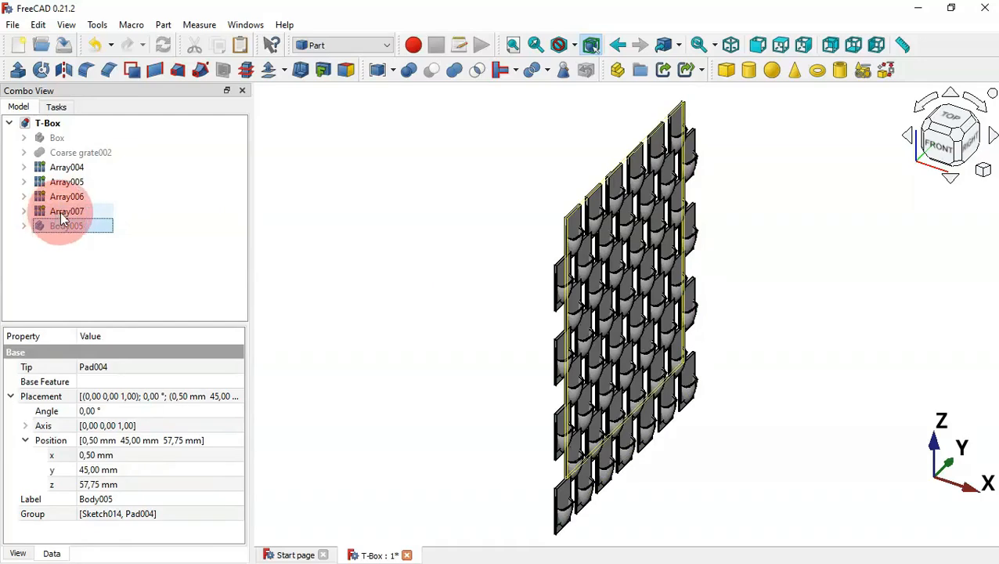
{"action": "left_click", "coordinate": [61, 212]}
{"action": "left_click", "coordinate": [70, 196], "text": "ctrl"}
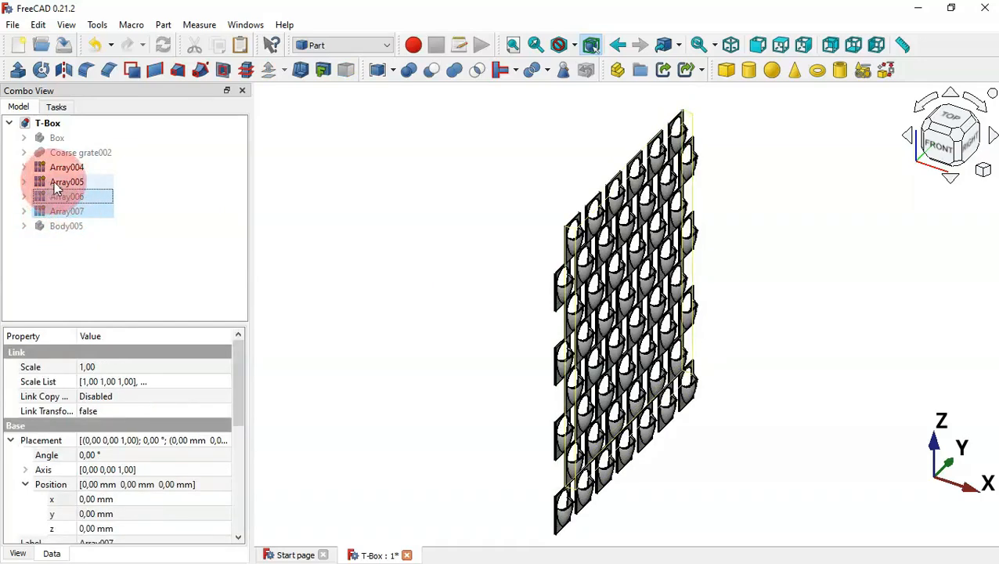
{"action": "left_click", "coordinate": [56, 182]}
{"action": "key", "text": "space"}
Expand Array004 and make its Coarse grate003 body active in the Part Design workbench
{"action": "left_click", "coordinate": [24, 167]}
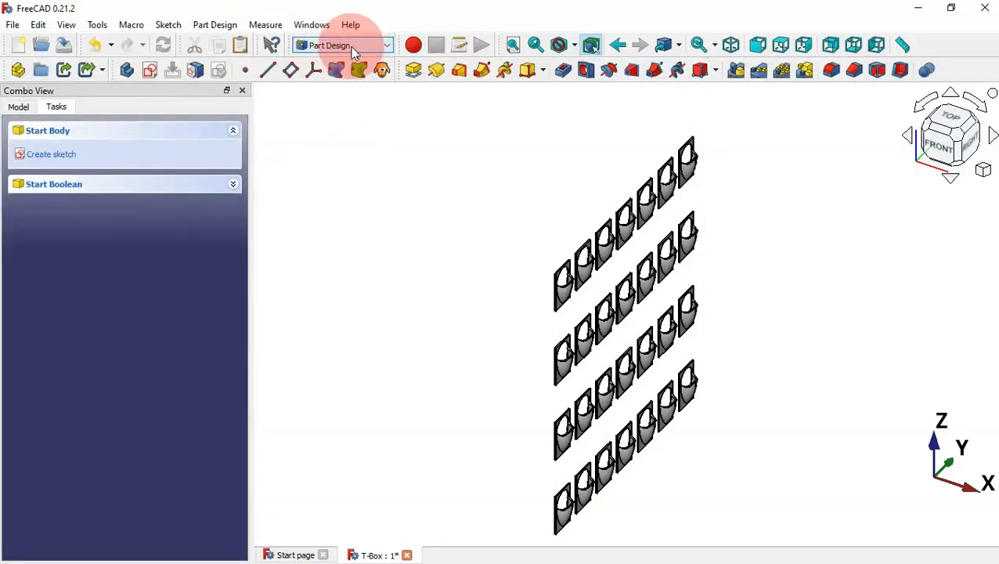
{"action": "left_click", "coordinate": [19, 107]}
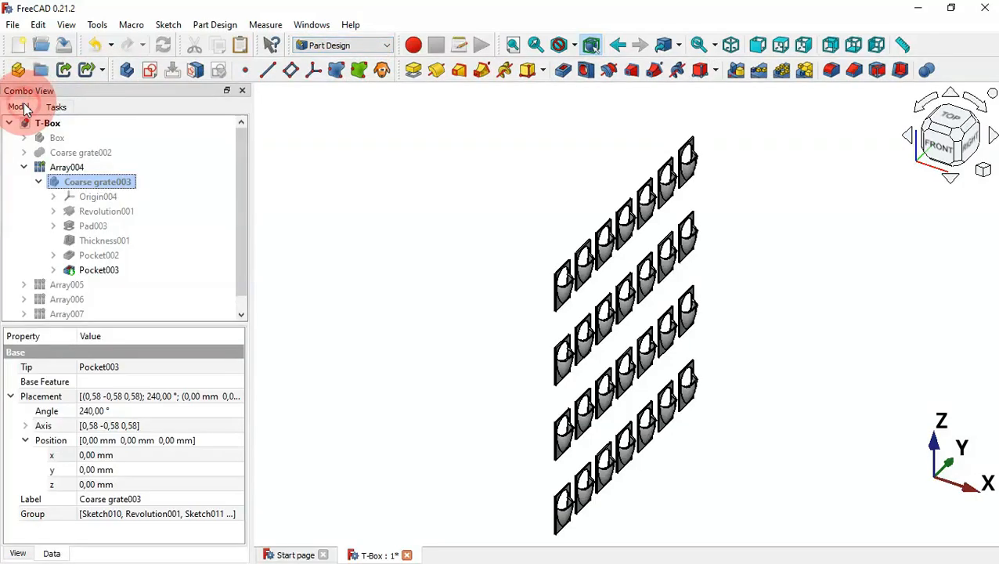
{"action": "left_click", "coordinate": [108, 183]}
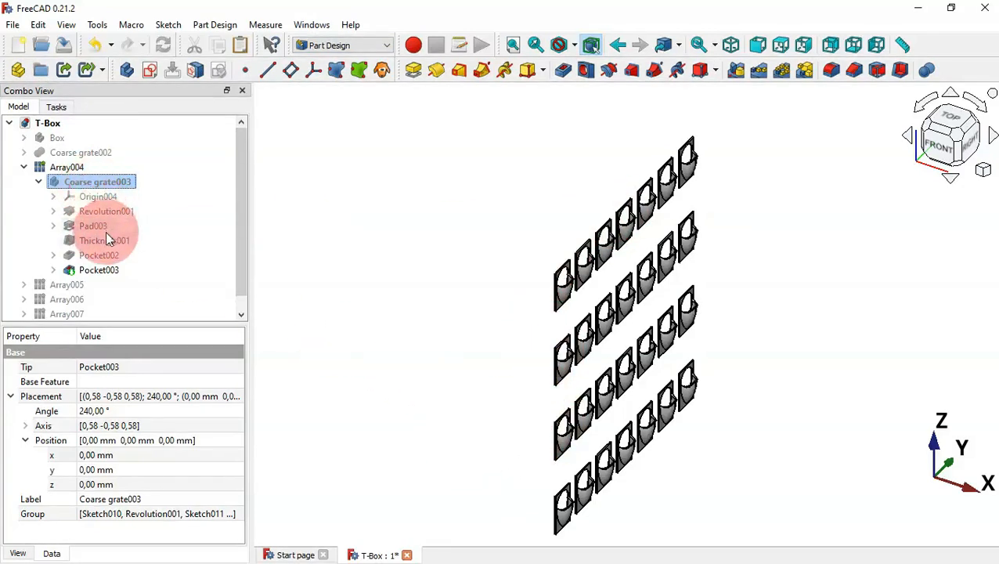
Open Sketch010 of Revolution001 and set the tooth profile's height to 2,2 mm
{"action": "left_click", "coordinate": [54, 212]}
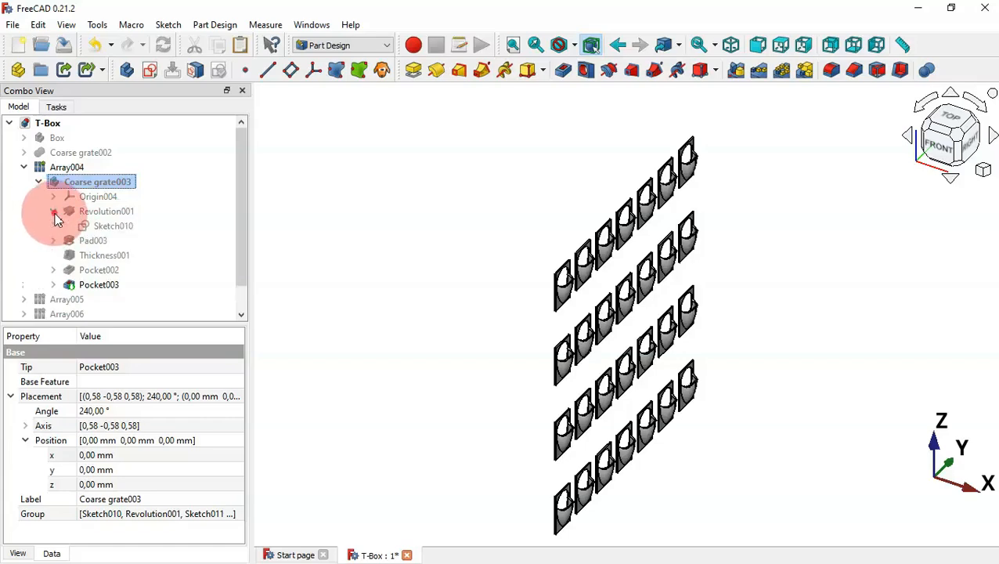
{"action": "double_click", "coordinate": [114, 226]}
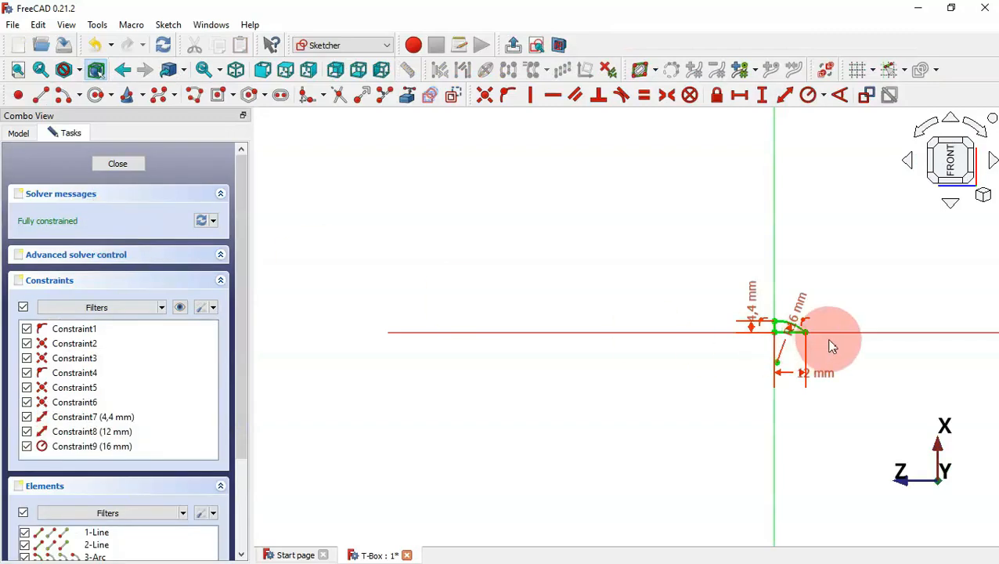
{"action": "scroll", "coordinate": [840, 304], "scroll_direction": "up", "scroll_amount": 5}
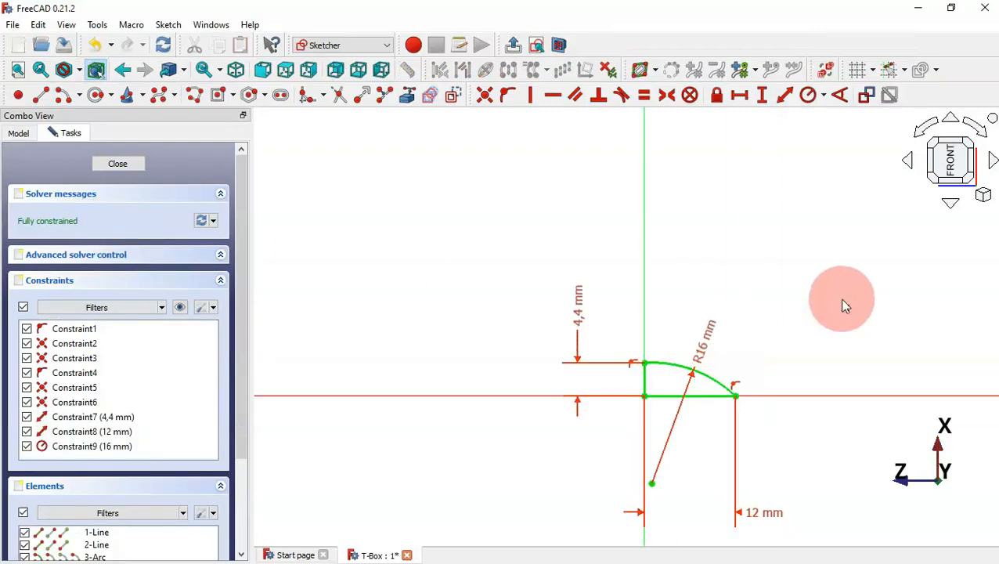
{"action": "double_click", "coordinate": [579, 319]}
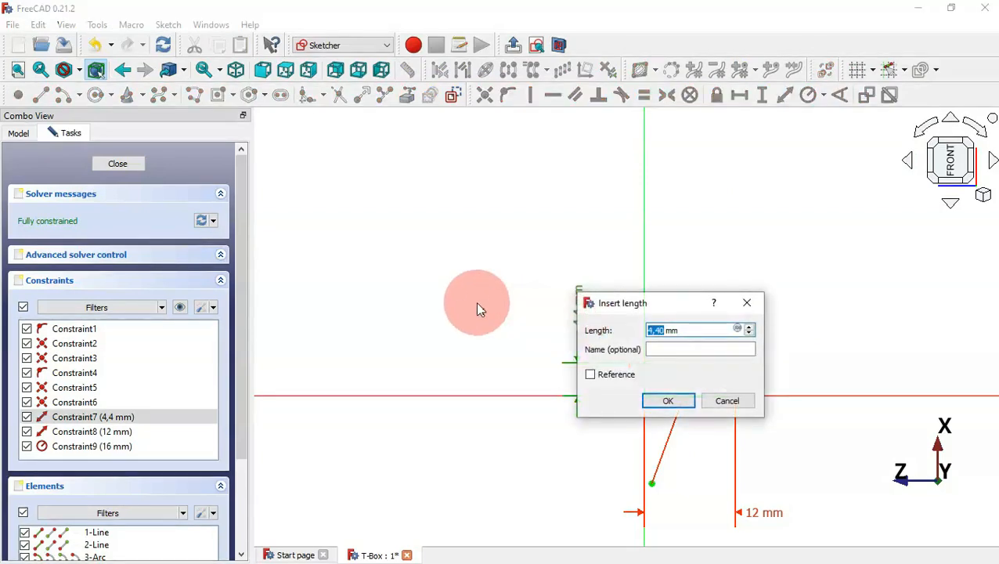
{"action": "type", "text": "2,2"}
{"action": "key", "text": "Return"}
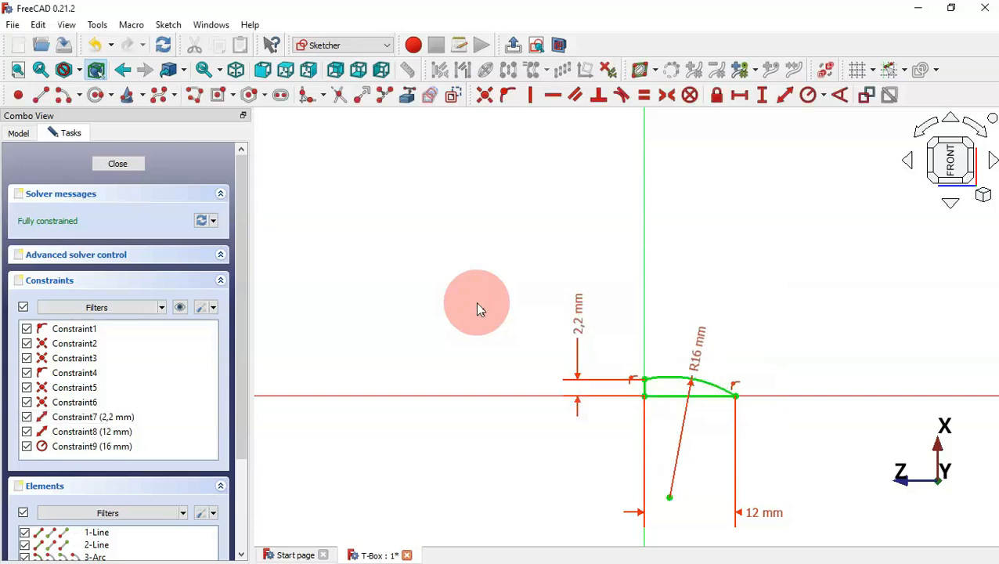
Set the tooth profile's arc radius to 8 mm and its length to 6 mm, finishing the sketch edit
{"action": "double_click", "coordinate": [697, 357]}
{"action": "key", "text": "Return"}
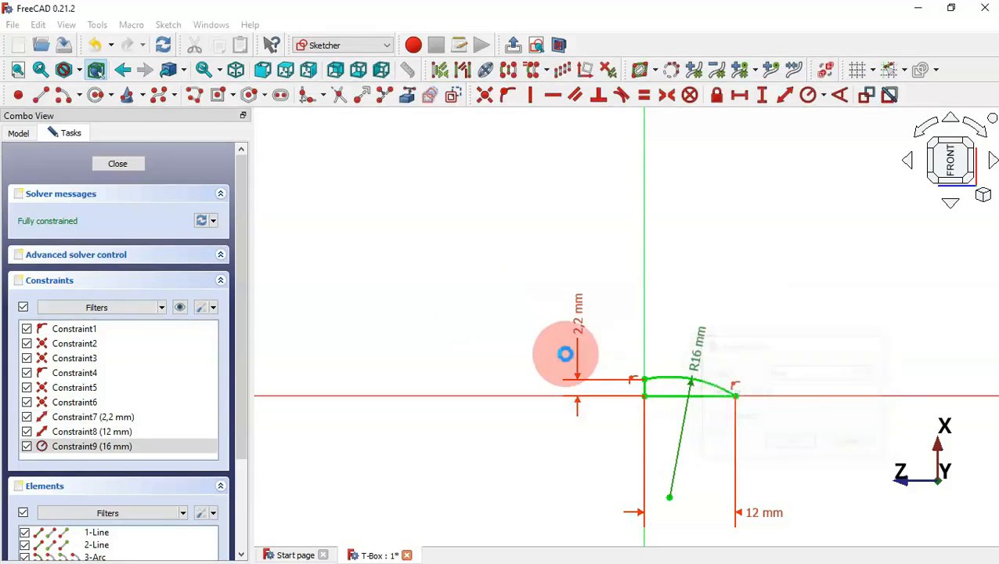
{"action": "left_click", "coordinate": [747, 495]}
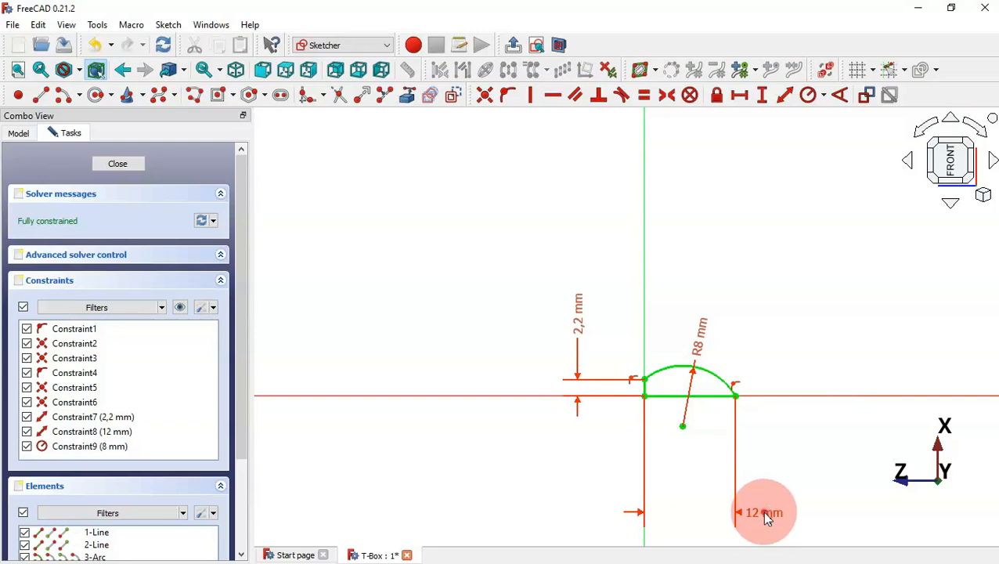
{"action": "double_click", "coordinate": [753, 514]}
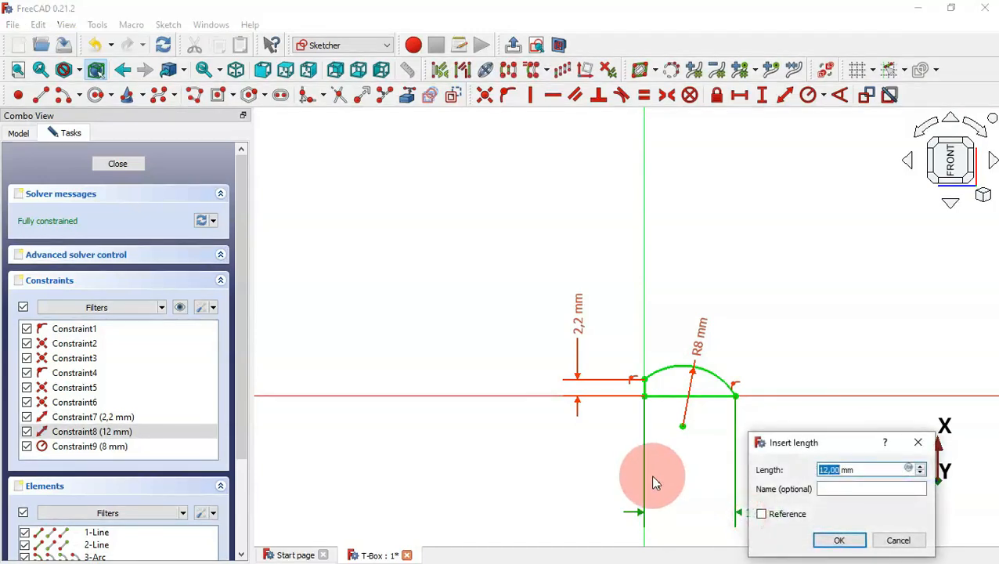
{"action": "type", "text": "6"}
{"action": "key", "text": "Return"}
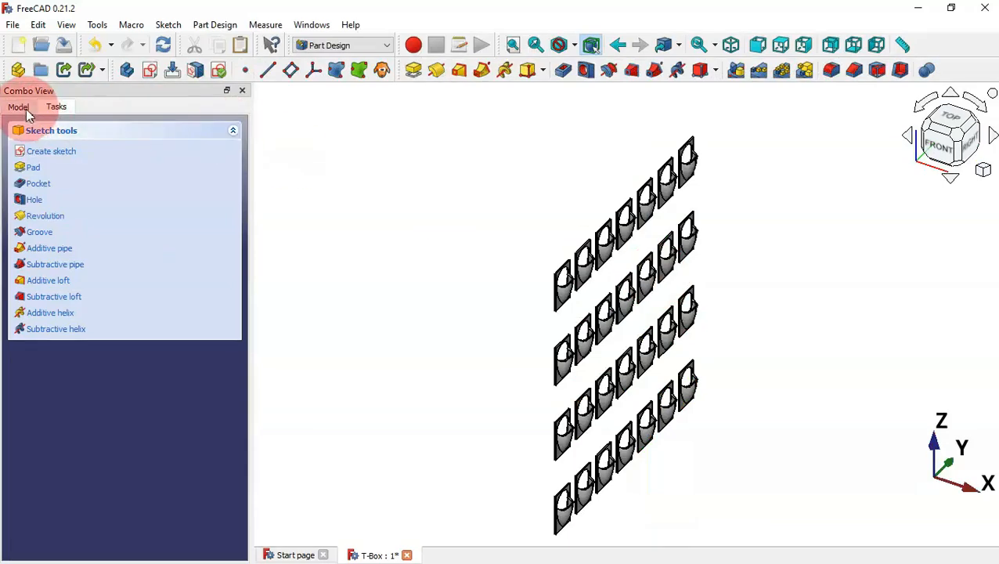
Open Sketch012 of Pocket002 in the Coarse grate003 body for editing
{"action": "left_click", "coordinate": [23, 108]}
{"action": "left_click", "coordinate": [50, 136]}
{"action": "left_click", "coordinate": [262, 281]}
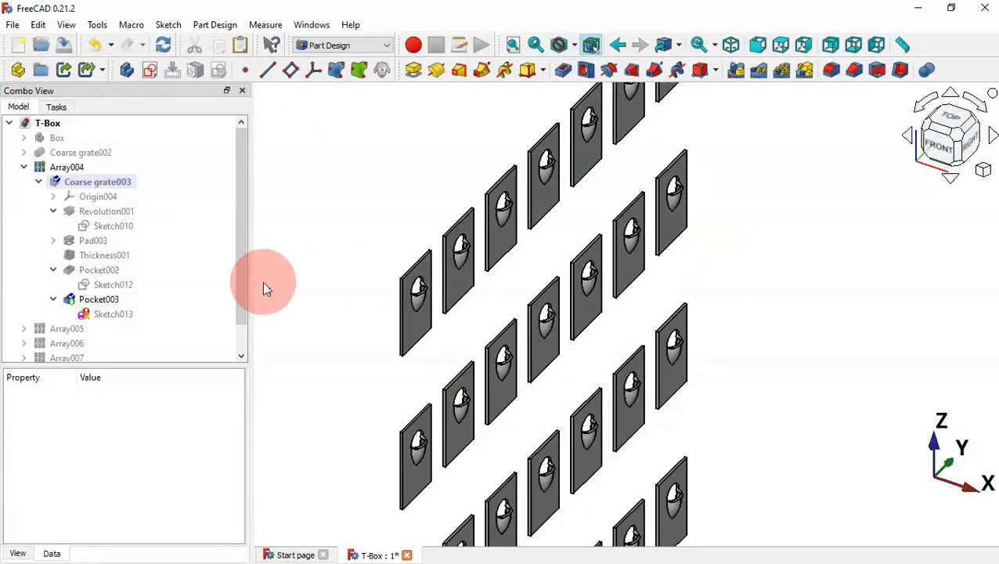
{"action": "mouse_move", "coordinate": [98, 311]}
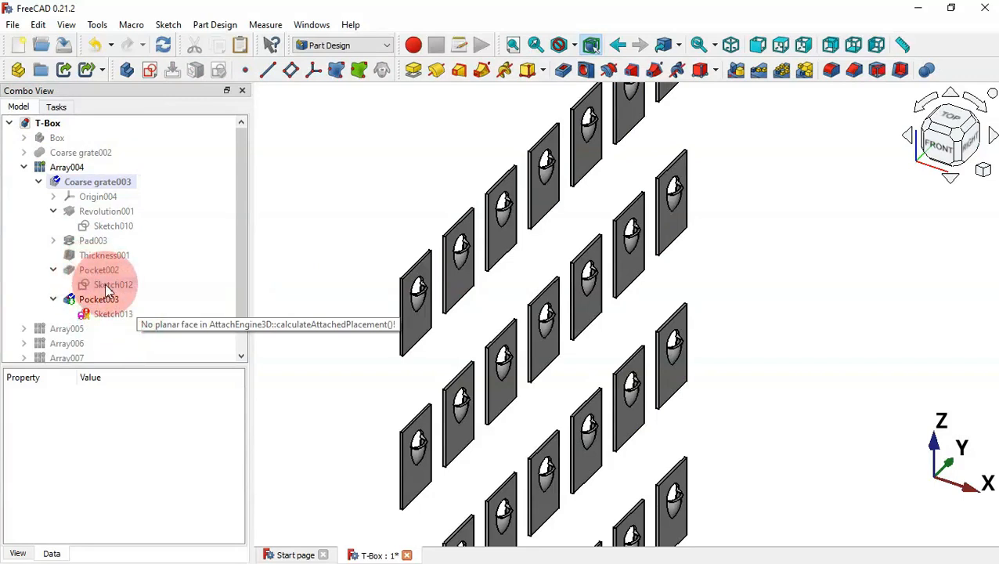
{"action": "double_click", "coordinate": [101, 284]}
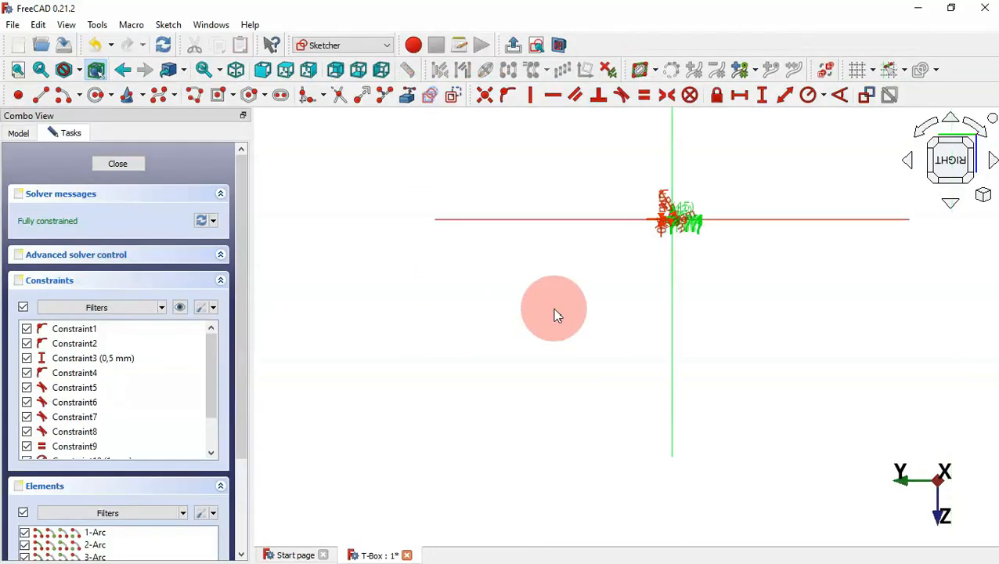
{"action": "scroll", "coordinate": [678, 223], "scroll_direction": "up", "scroll_amount": 2}
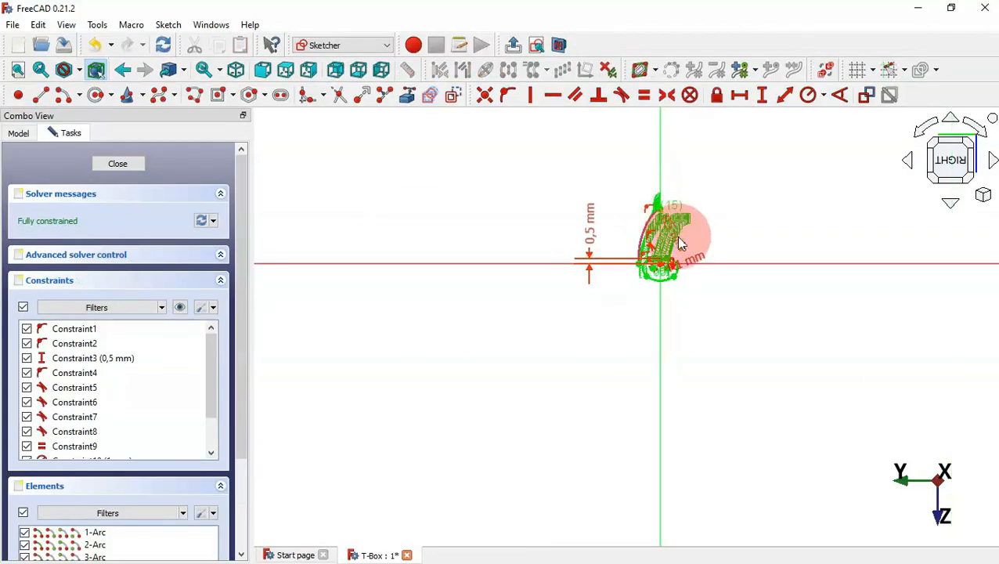
{"action": "scroll", "coordinate": [678, 223], "scroll_direction": "up", "scroll_amount": 5}
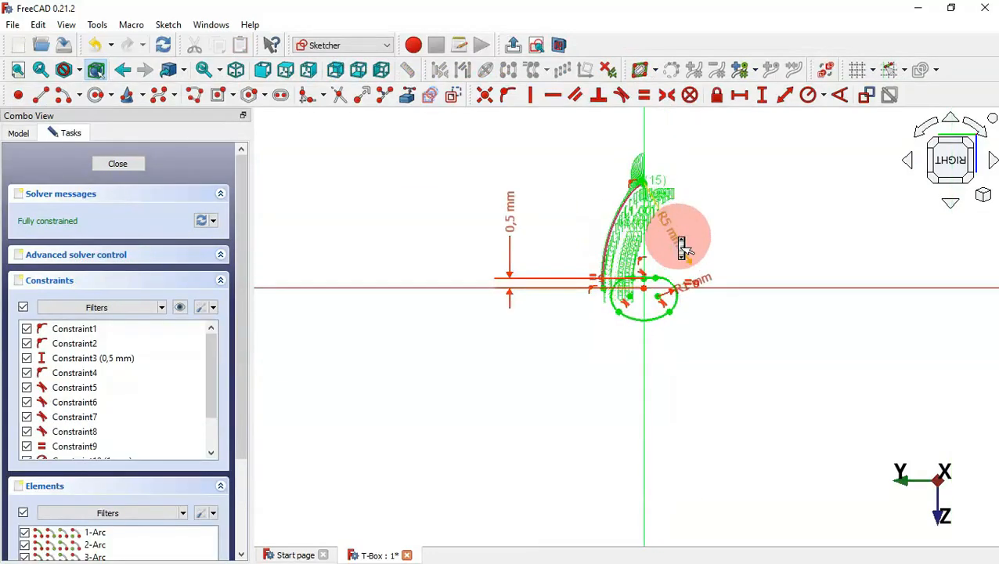
Show Array004 as a visual reference behind the open pocket sketch and return to the sketch constraints
{"action": "left_click", "coordinate": [18, 133]}
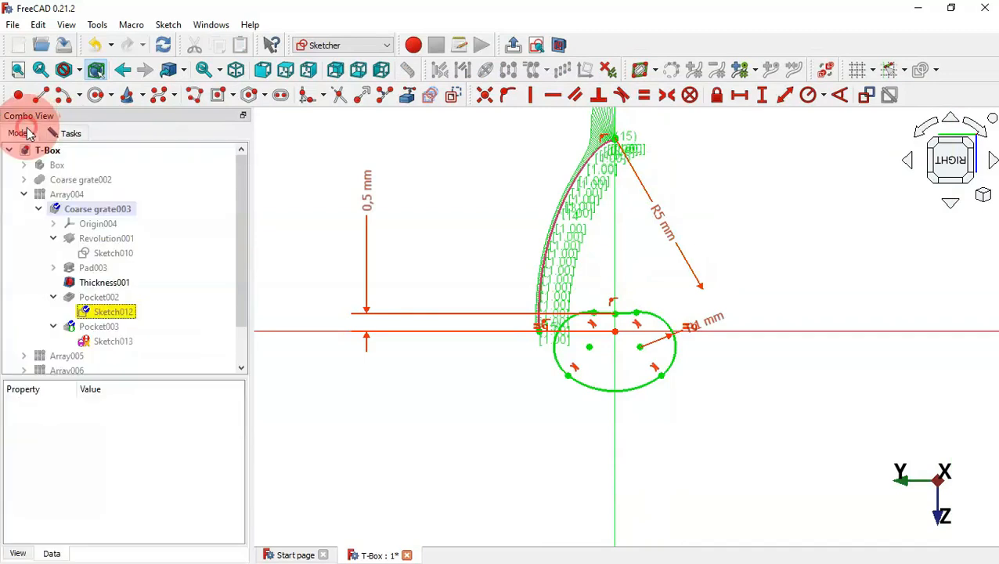
{"action": "left_click", "coordinate": [105, 283]}
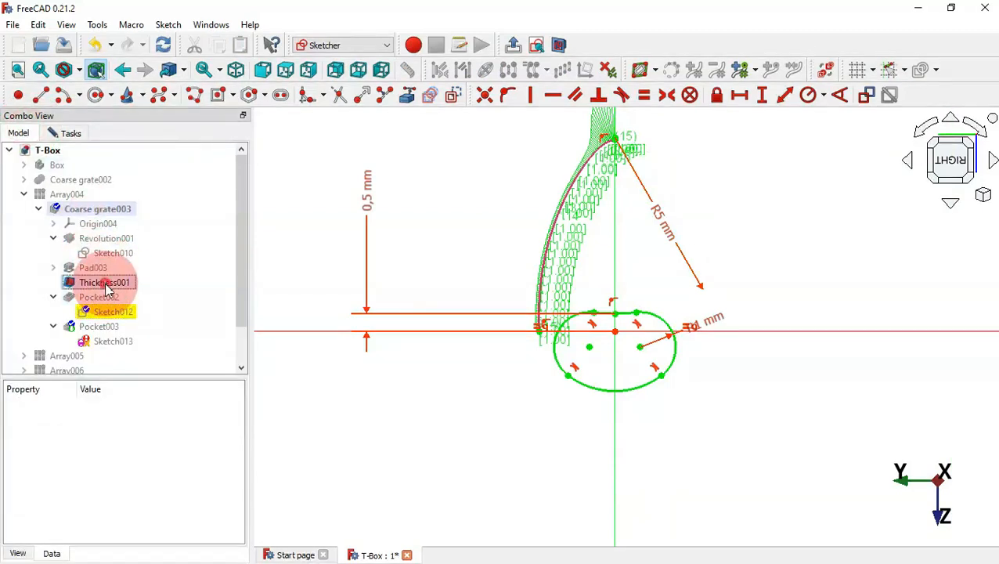
{"action": "left_click", "coordinate": [77, 196]}
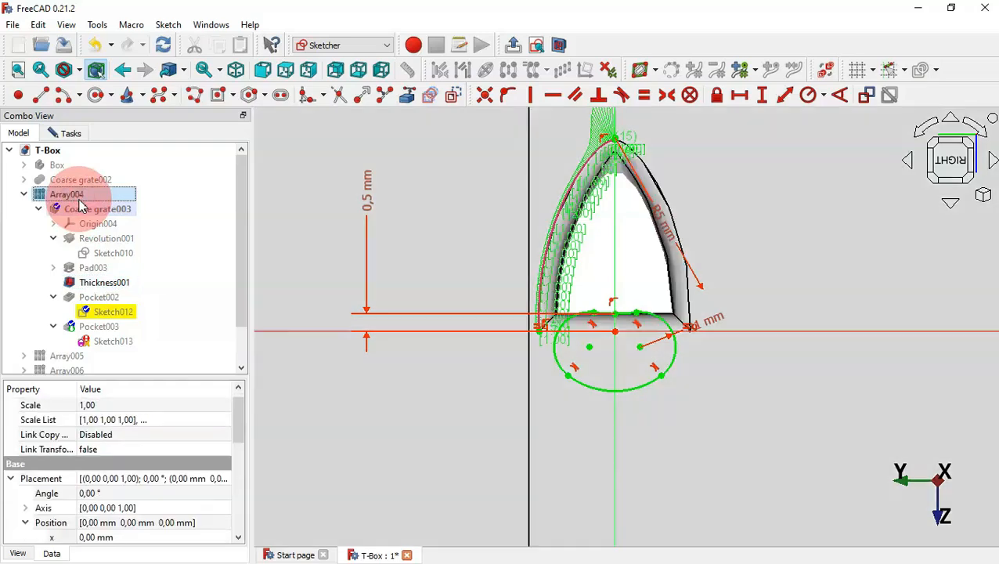
{"action": "left_click", "coordinate": [65, 134]}
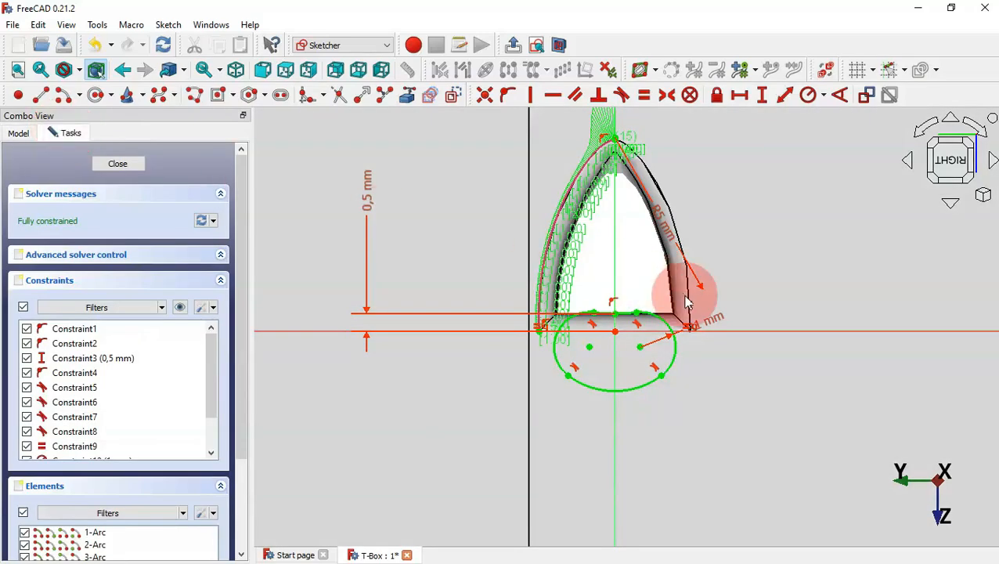
Delete the point-on-object constraint at the tooth's lower-left corner and the 0,5 mm vertical dimension
{"action": "scroll", "coordinate": [687, 290], "scroll_direction": "up", "scroll_amount": 2}
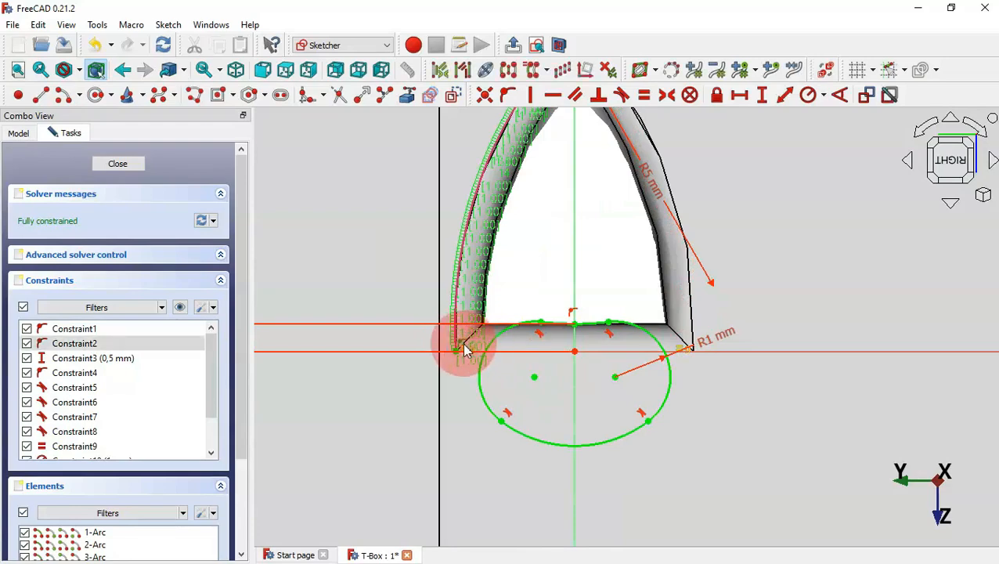
{"action": "key", "text": "Delete"}
{"action": "mouse_move", "coordinate": [466, 348]}
{"action": "left_mouse_down"}
{"action": "mouse_move", "coordinate": [493, 414]}
{"action": "mouse_move", "coordinate": [552, 364]}
{"action": "left_mouse_up"}
{"action": "left_click", "coordinate": [331, 229]}
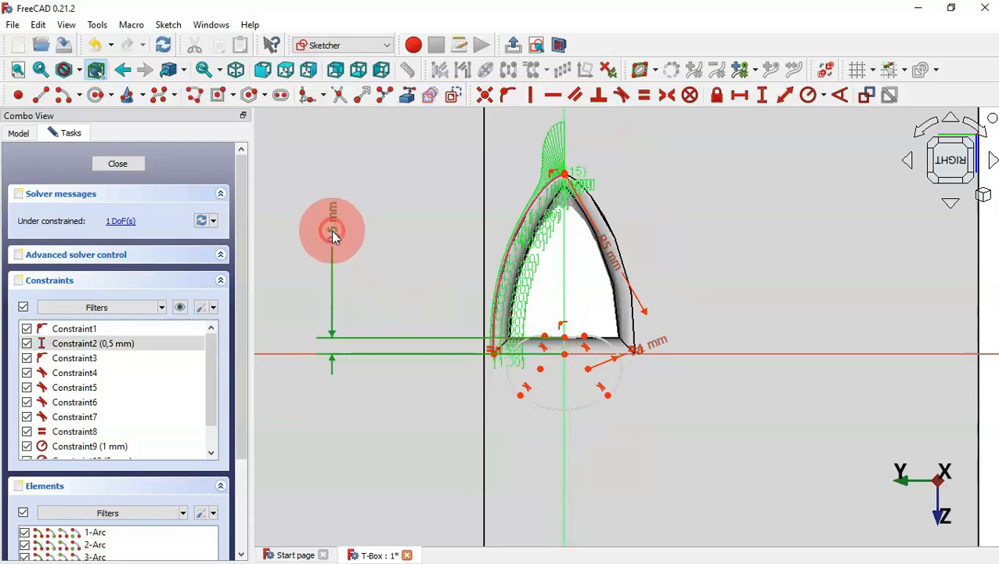
{"action": "key", "text": "Delete"}
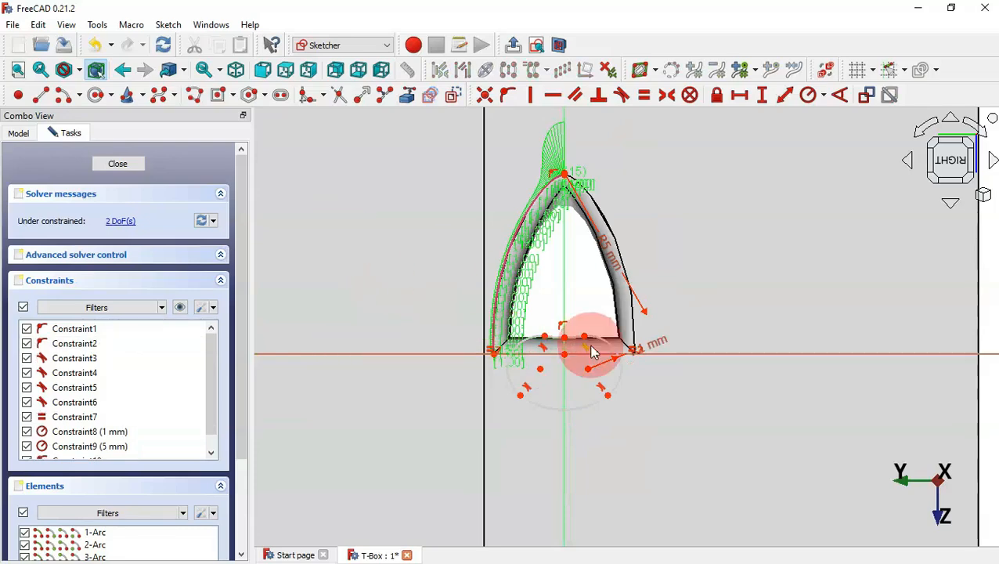
Reshape the pocket profile outward near the tooth base and constrain its left arc to the tooth's lower-left corner with a point-on-object constraint
{"action": "scroll", "coordinate": [593, 349], "scroll_direction": "up", "scroll_amount": 3}
{"action": "scroll", "coordinate": [595, 358], "scroll_direction": "up", "scroll_amount": 2}
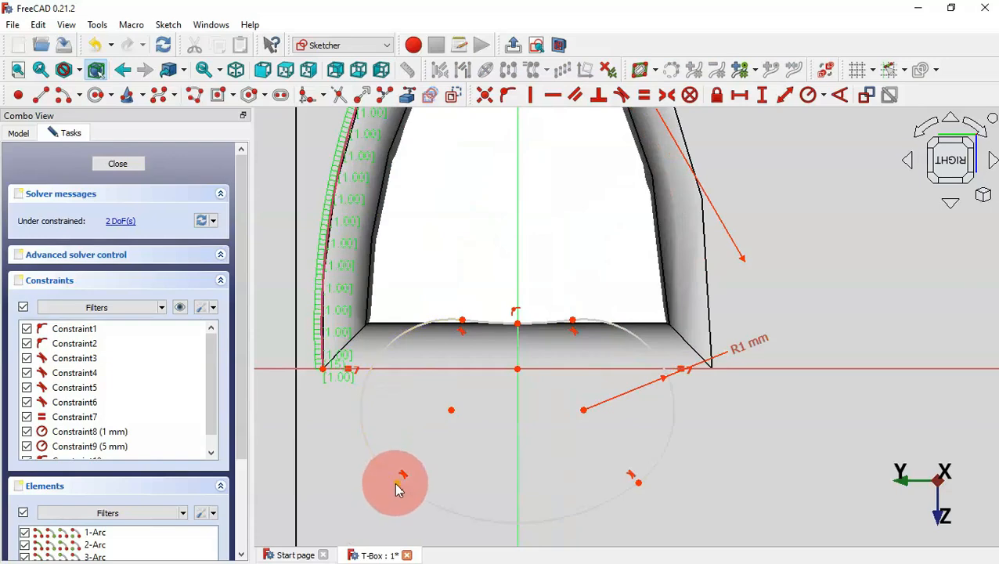
{"action": "left_click_drag", "start_coordinate": [389, 481], "coordinate": [352, 422]}
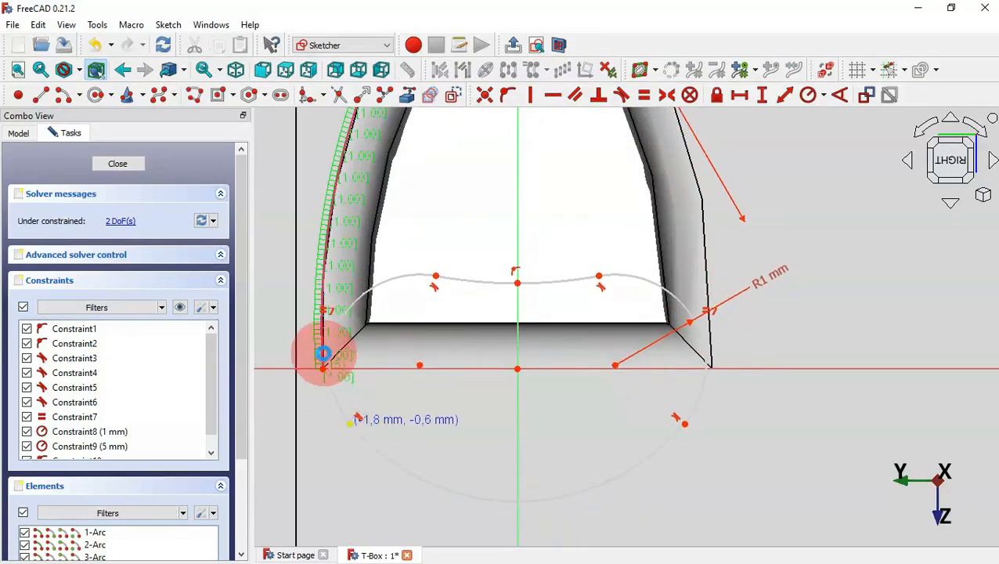
{"action": "left_click", "coordinate": [334, 360]}
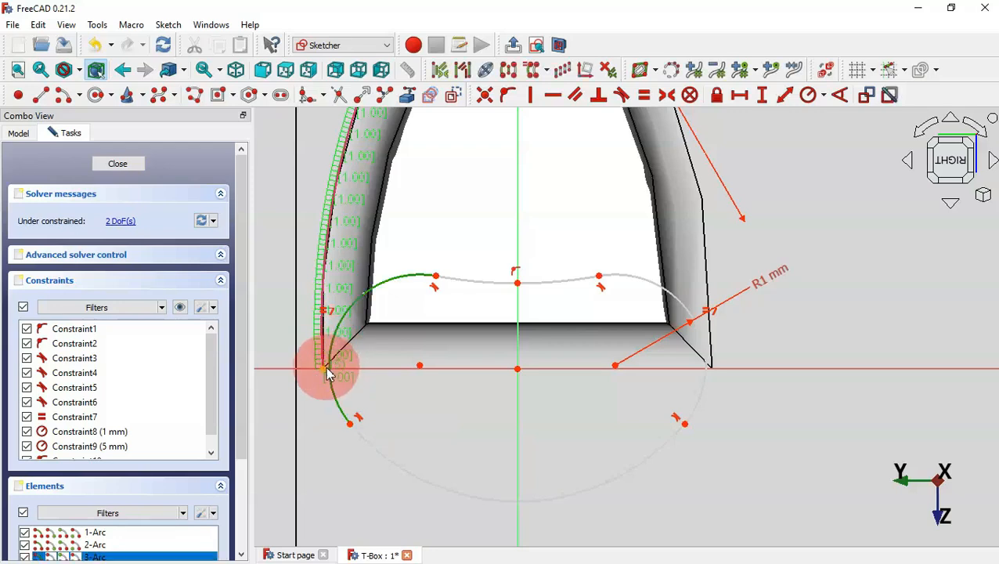
{"action": "left_click", "coordinate": [507, 95]}
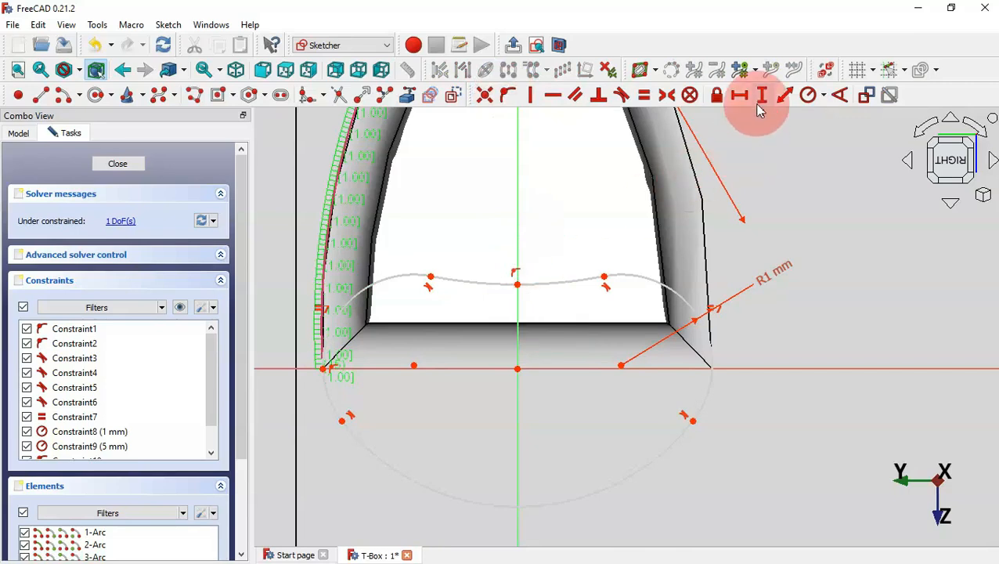
Dimension the vertical distance from the profile's upper midpoint to the origin as 1 mm, and finish the sketch edit
{"action": "left_click", "coordinate": [517, 284]}
{"action": "left_click", "coordinate": [517, 368]}
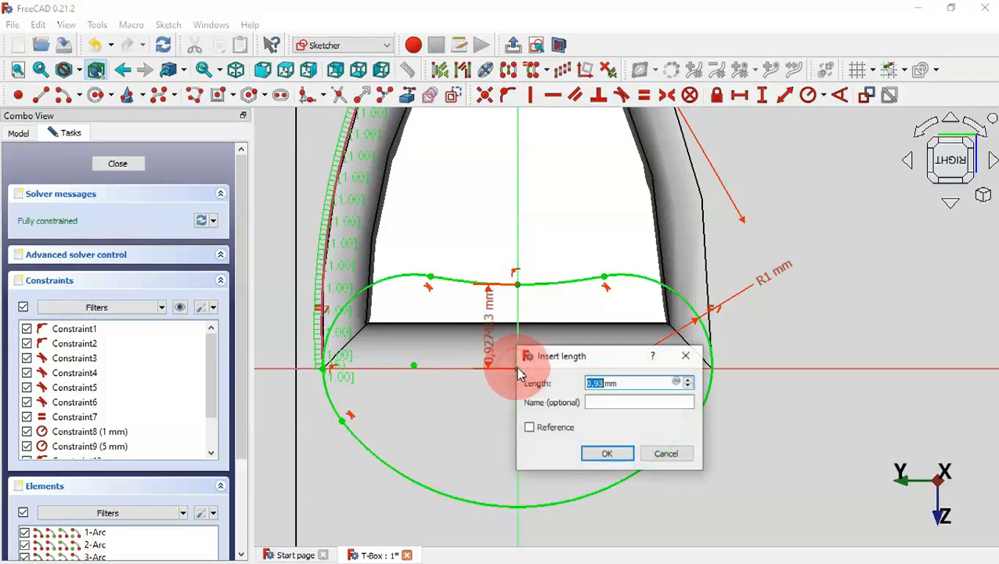
{"action": "type", "text": "1"}
{"action": "key", "text": "Return"}
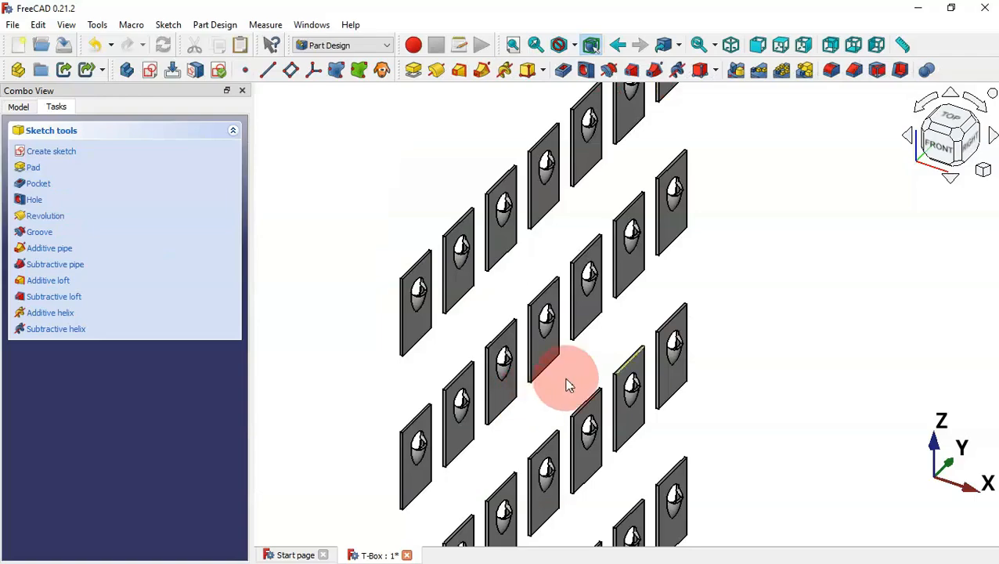
Open Sketch013 of Pocket003 for editing and set the inner rectangle's width to 5 mm
{"action": "mouse_move", "coordinate": [566, 379]}
{"action": "middle_mouse_down"}
{"action": "mouse_move", "coordinate": [718, 335]}
{"action": "mouse_move", "coordinate": [550, 289]}
{"action": "mouse_move", "coordinate": [663, 305]}
{"action": "middle_mouse_up"}
{"action": "key", "text": "0"}
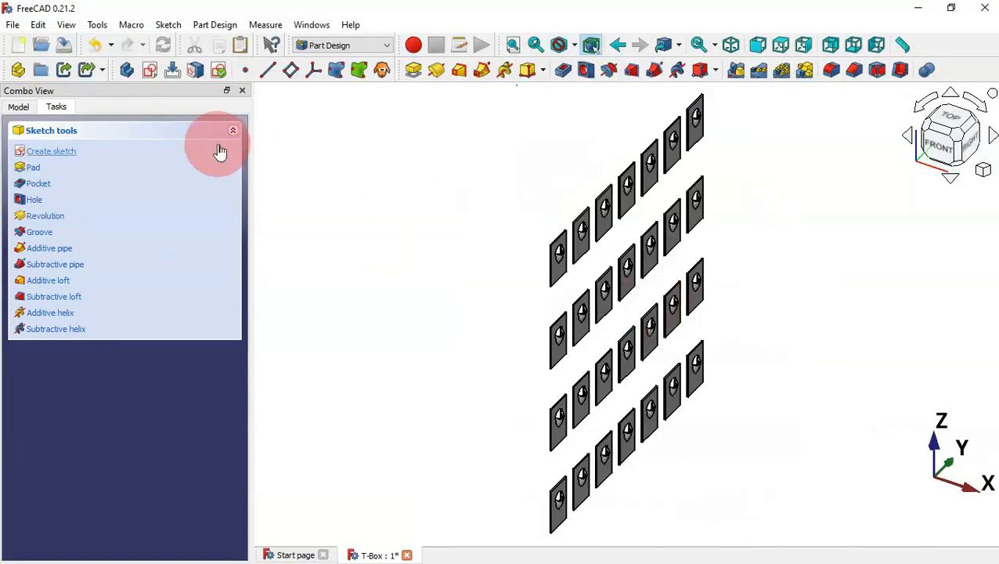
{"action": "left_click", "coordinate": [18, 106]}
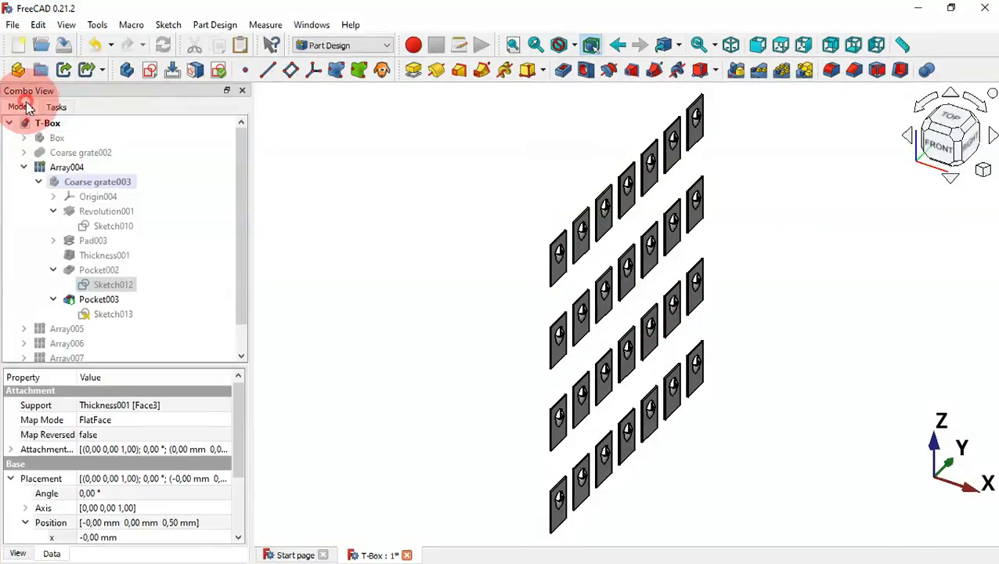
{"action": "double_click", "coordinate": [111, 313]}
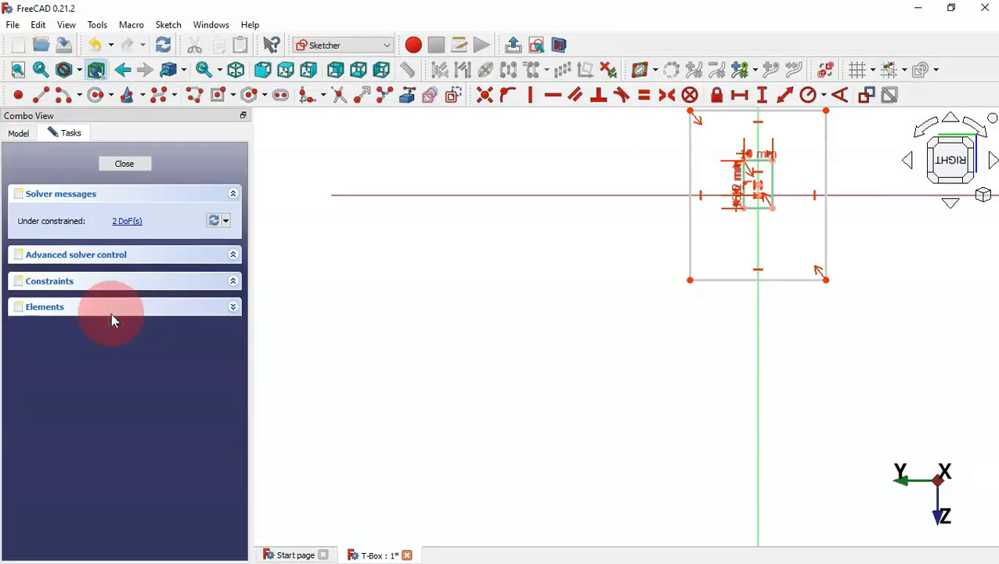
{"action": "scroll", "coordinate": [798, 149], "scroll_direction": "up", "scroll_amount": 6}
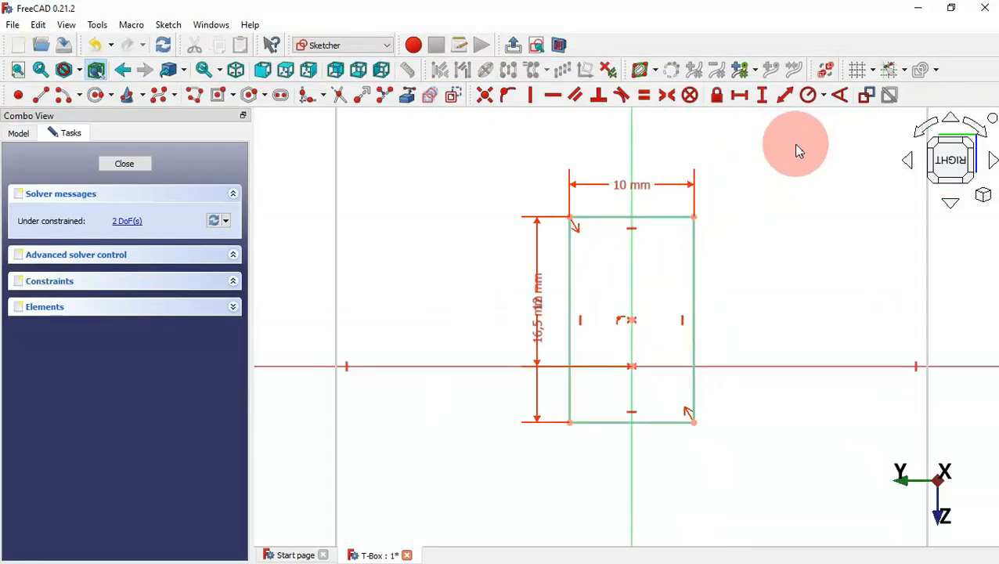
{"action": "double_click", "coordinate": [632, 188]}
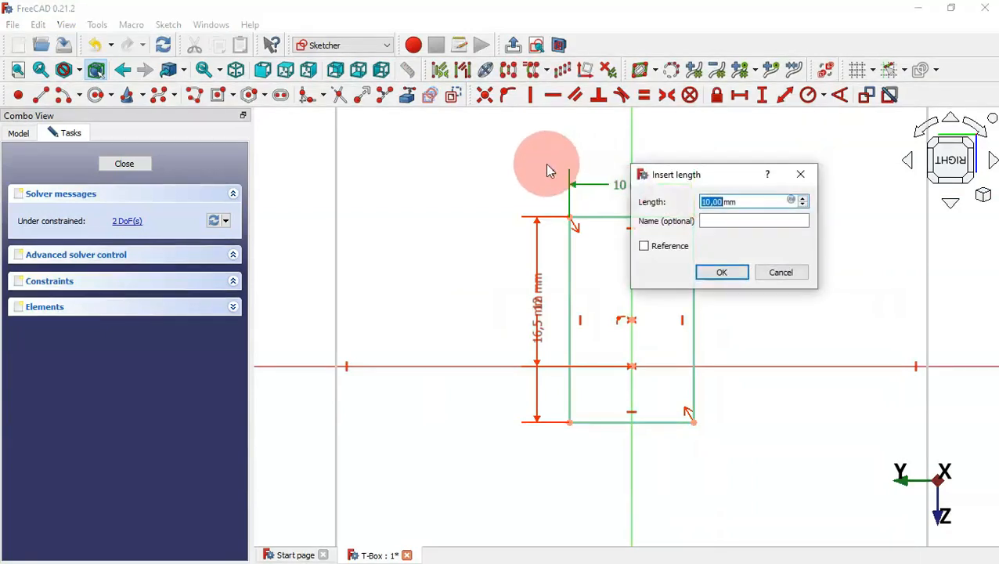
{"action": "left_click", "coordinate": [547, 162]}
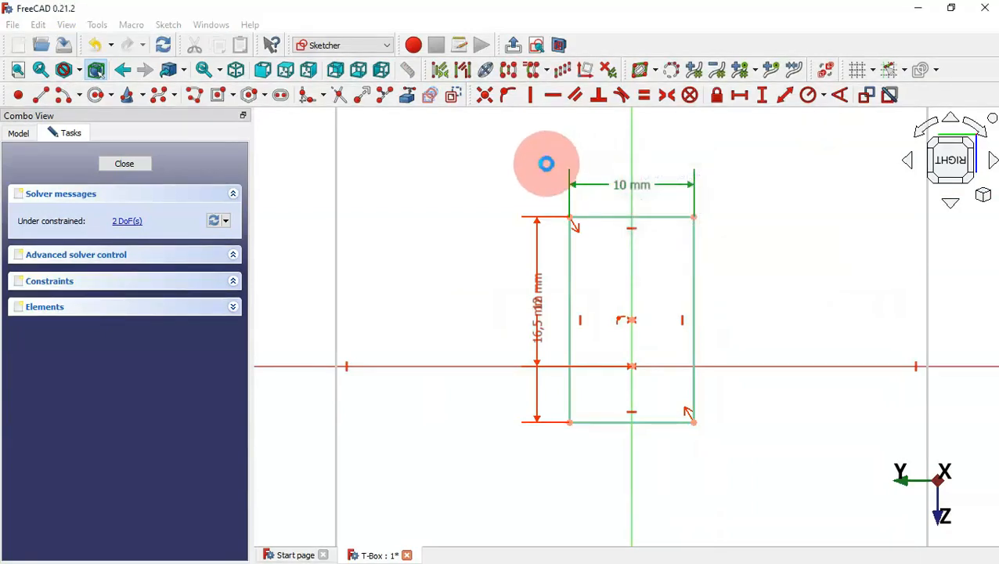
Show Array004 as a visual reference behind the open Sketch013 and return to the sketch tasks
{"action": "left_click", "coordinate": [19, 134]}
{"action": "left_click", "coordinate": [73, 192]}
{"action": "key", "text": "space"}
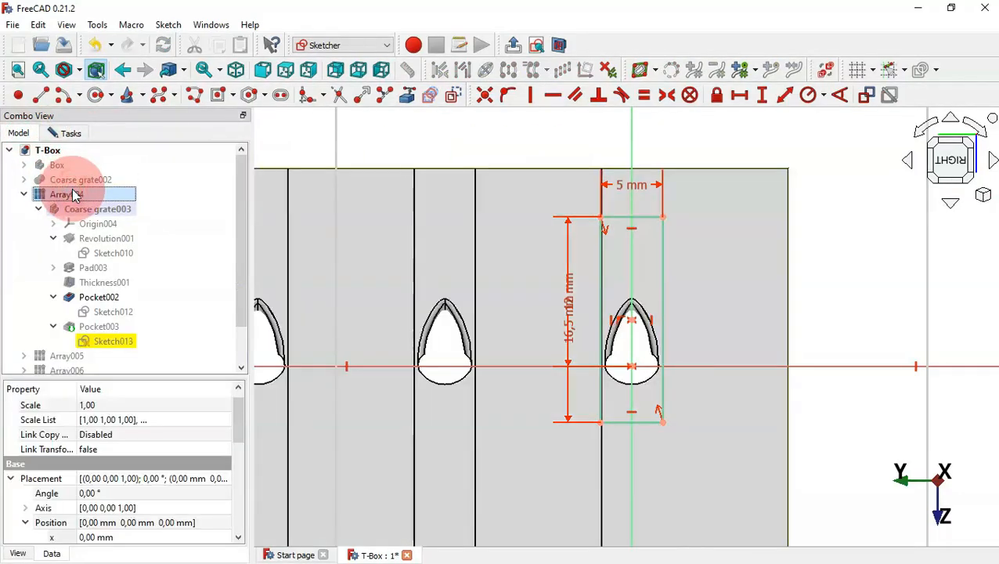
{"action": "left_click", "coordinate": [66, 133]}
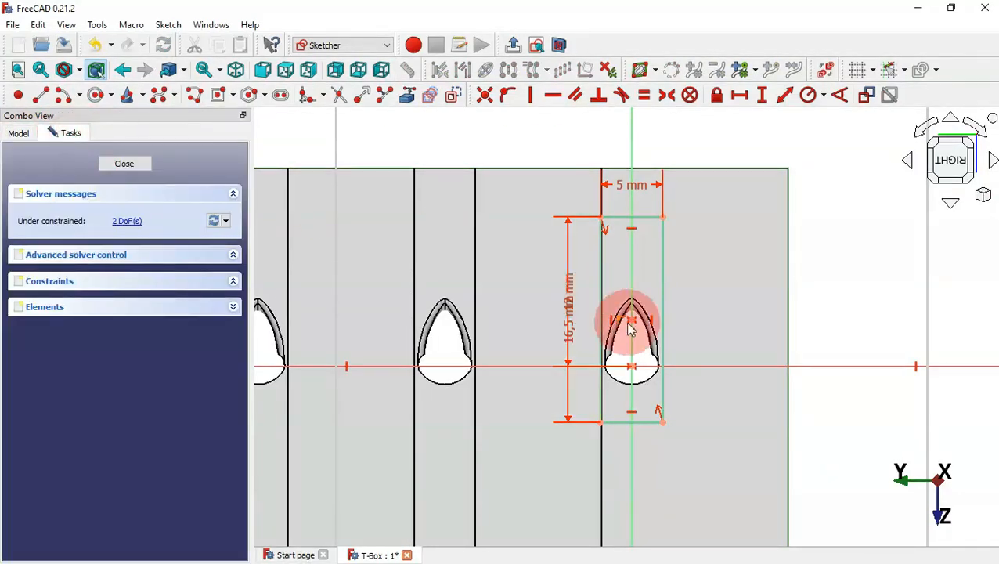
Set the rectangle's upper edge 6 mm from the origin, reduce its overall height, and finish the sketch edit
{"action": "scroll", "coordinate": [631, 323], "scroll_direction": "up", "scroll_amount": 2}
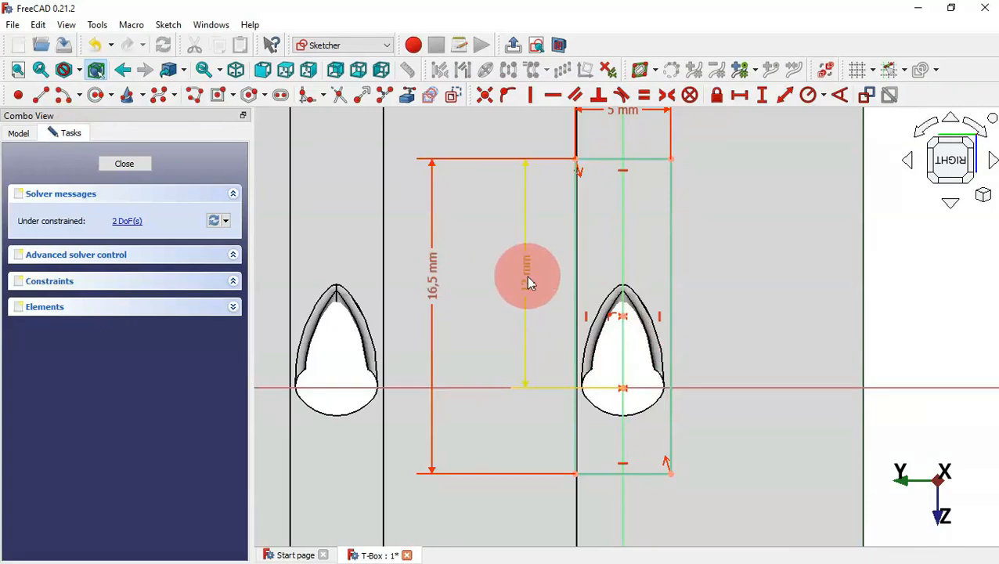
{"action": "double_click", "coordinate": [527, 278]}
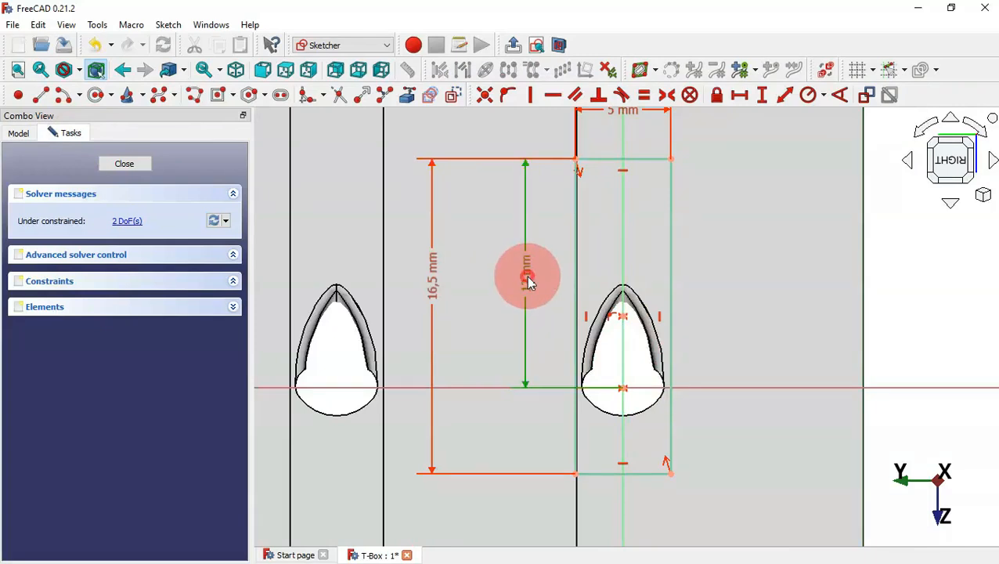
{"action": "type", "text": "6"}
{"action": "key", "text": "Return"}
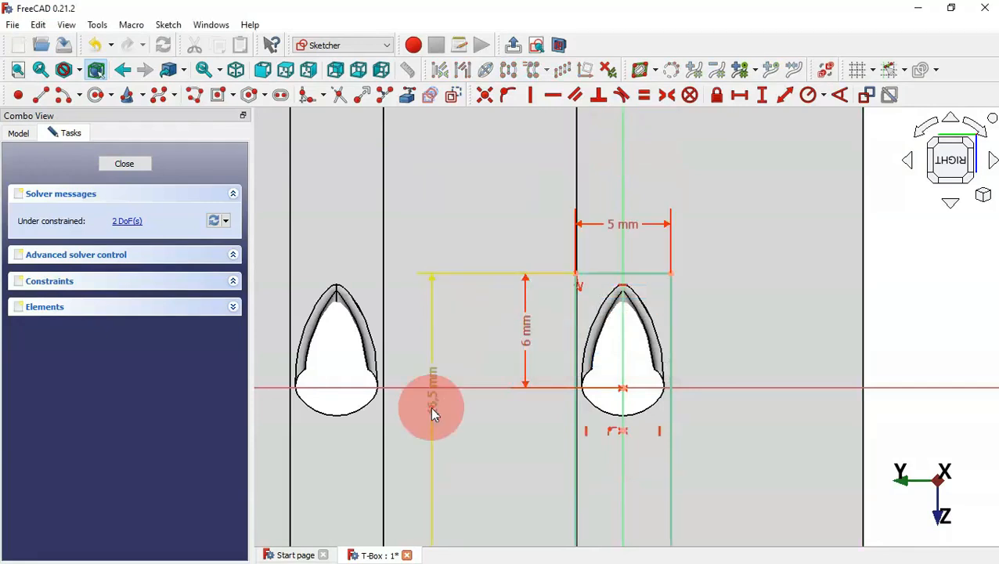
{"action": "double_click", "coordinate": [431, 410]}
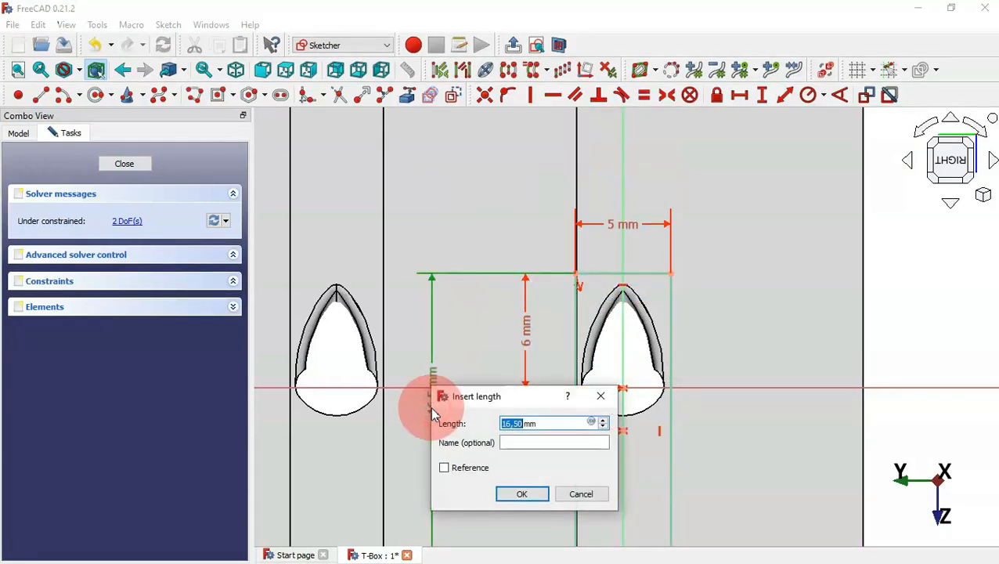
{"action": "key", "text": "Return"}
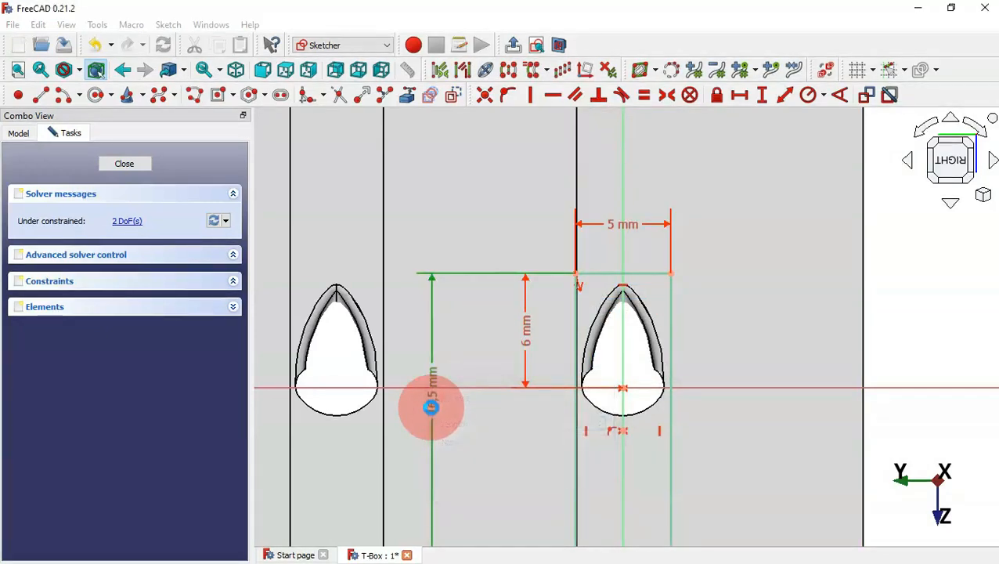
{"action": "key", "text": "Escape"}
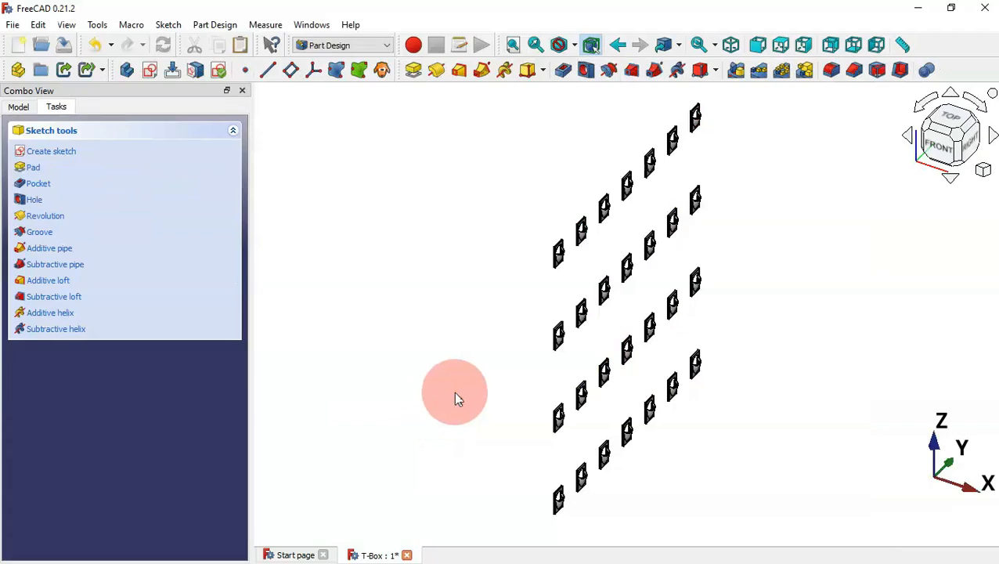
Select Array004 and set the y component of its Interval Y to 7.5 mm
{"action": "middle_click_drag", "start_coordinate": [510, 361], "coordinate": [635, 264]}
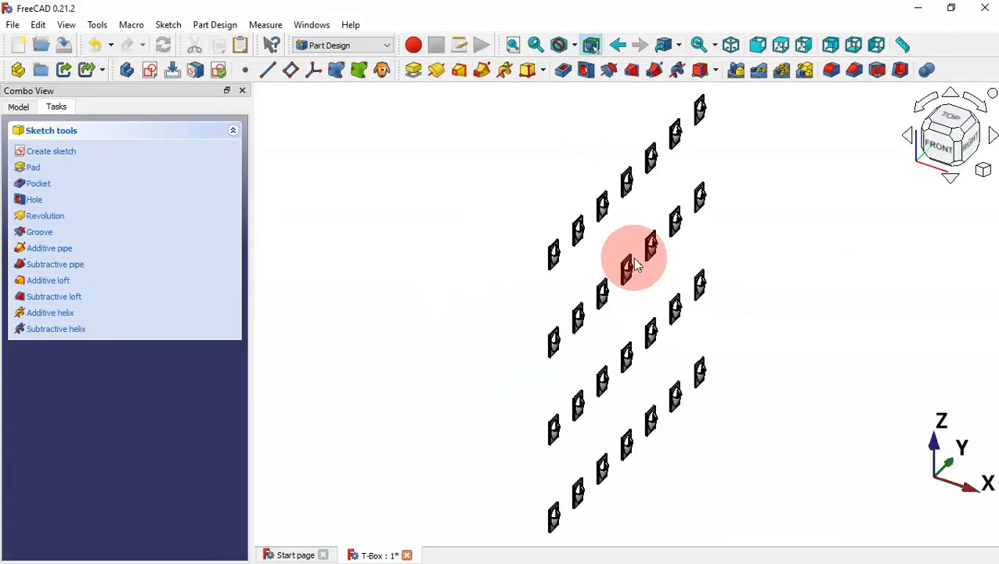
{"action": "left_click", "coordinate": [19, 108]}
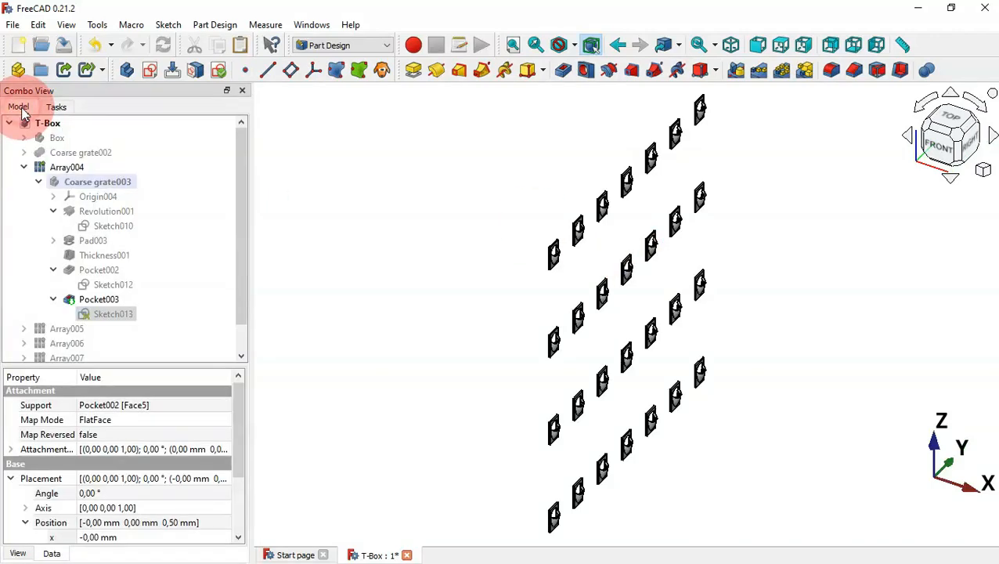
{"action": "left_click", "coordinate": [24, 167]}
{"action": "left_click", "coordinate": [86, 174]}
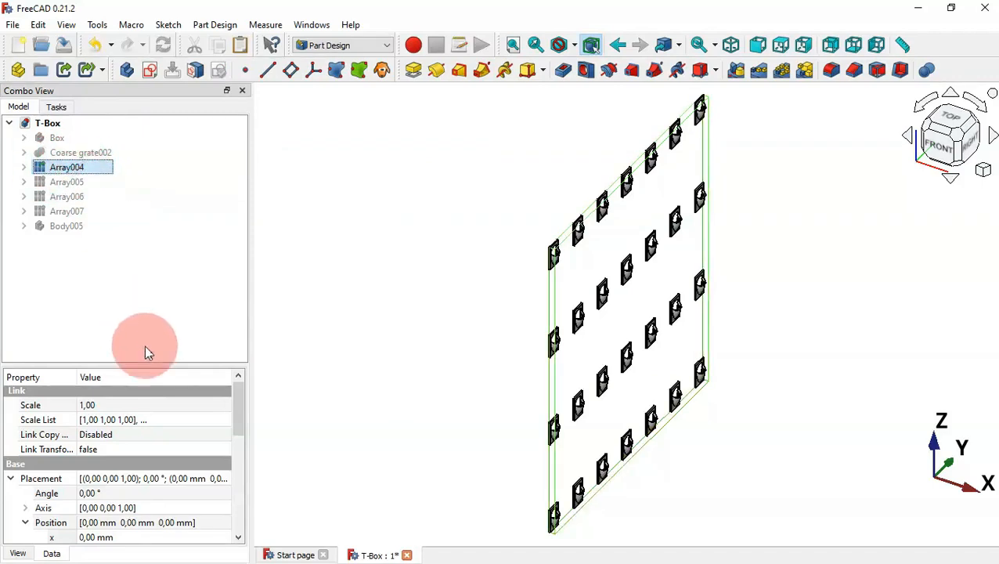
{"action": "left_click_drag", "start_coordinate": [156, 363], "coordinate": [150, 223]}
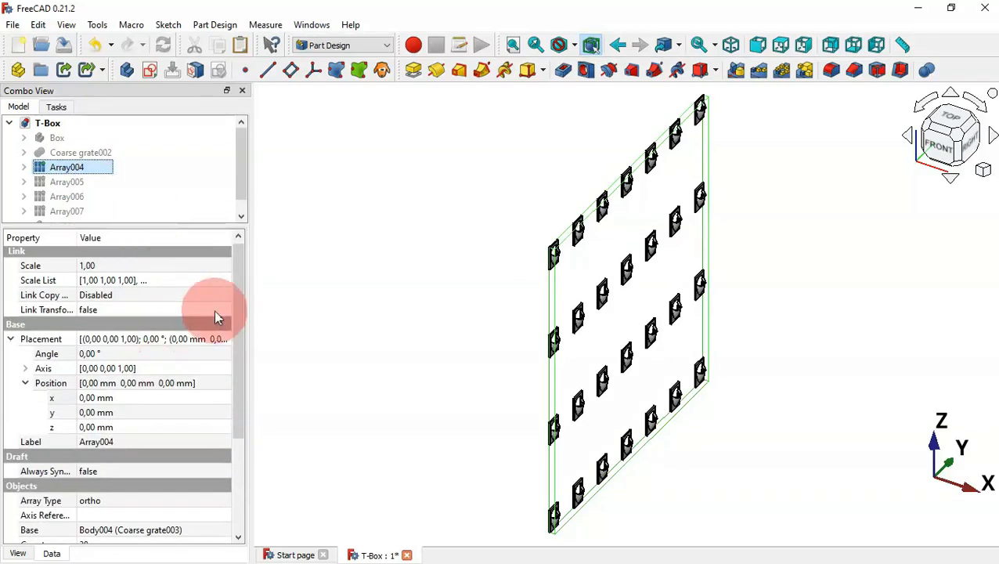
{"action": "left_click_drag", "start_coordinate": [240, 317], "coordinate": [20, 461]}
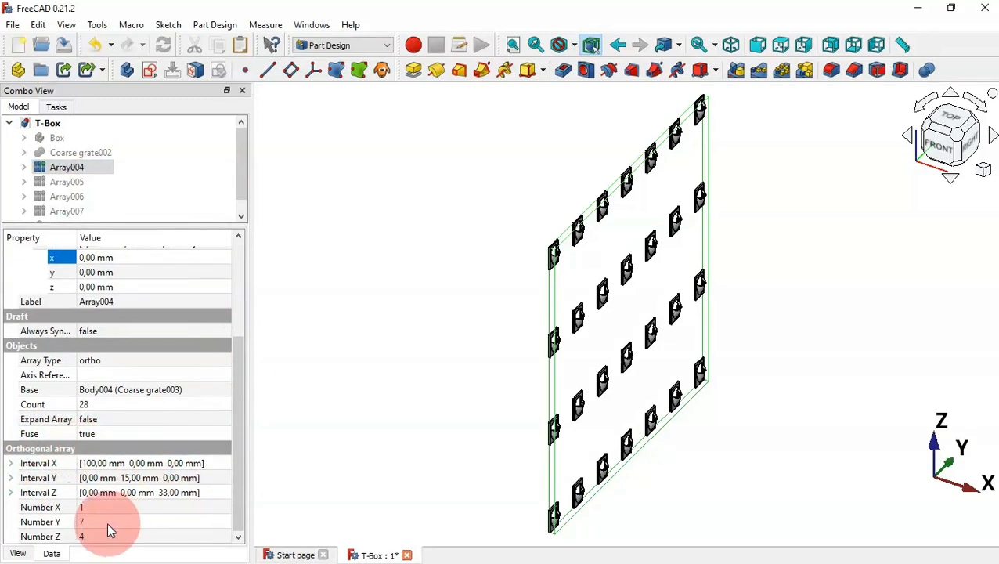
{"action": "left_click", "coordinate": [10, 479]}
{"action": "left_click", "coordinate": [154, 506]}
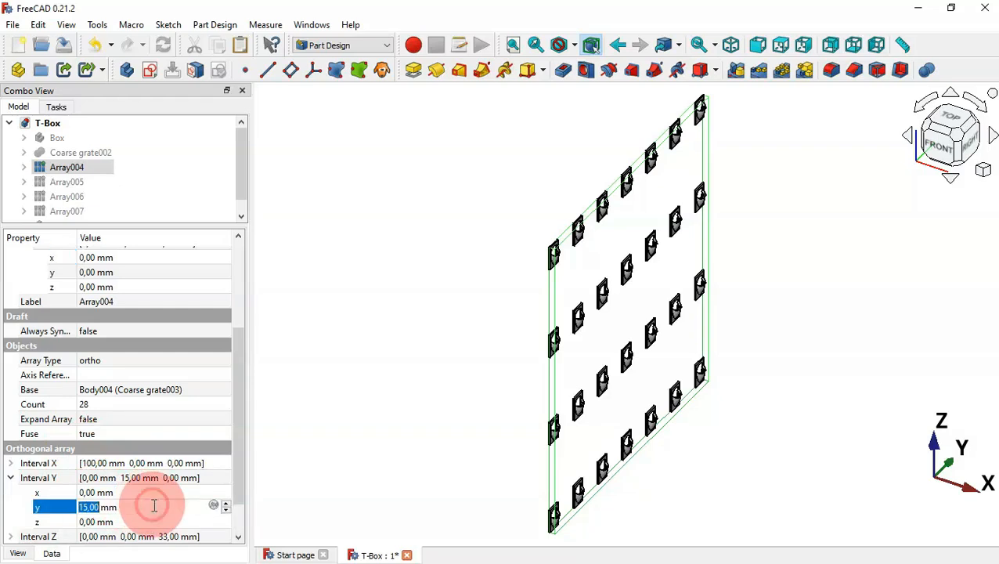
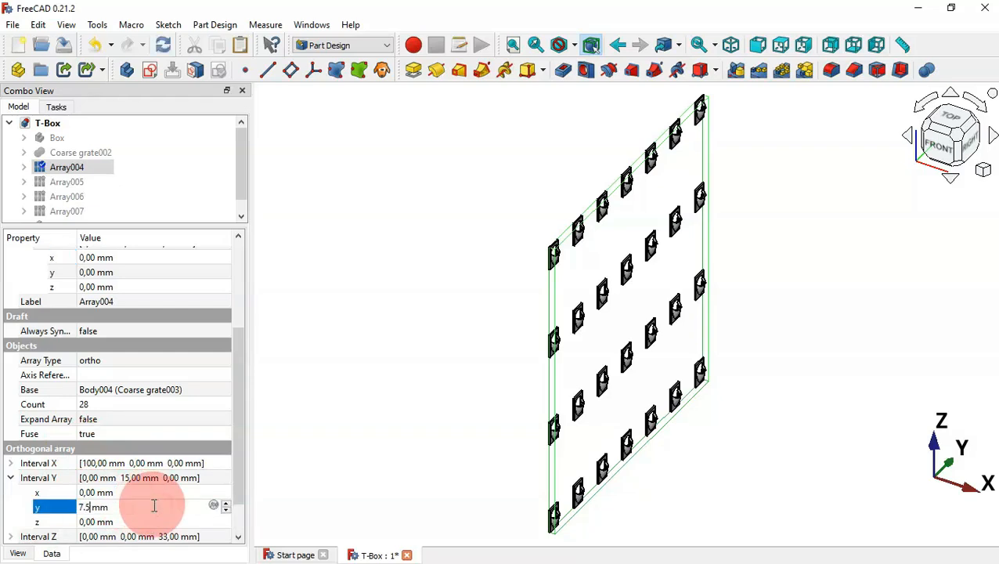
{"action": "key", "text": "Return"}
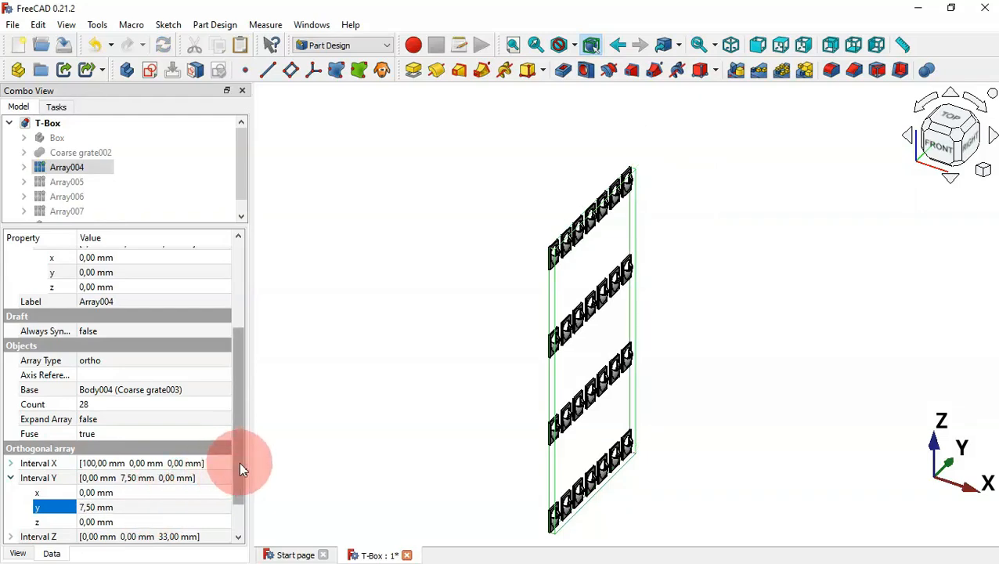
Set the z component of Array004's Interval Z to 16.5 mm
{"action": "left_click_drag", "start_coordinate": [239, 475], "coordinate": [239, 523]}
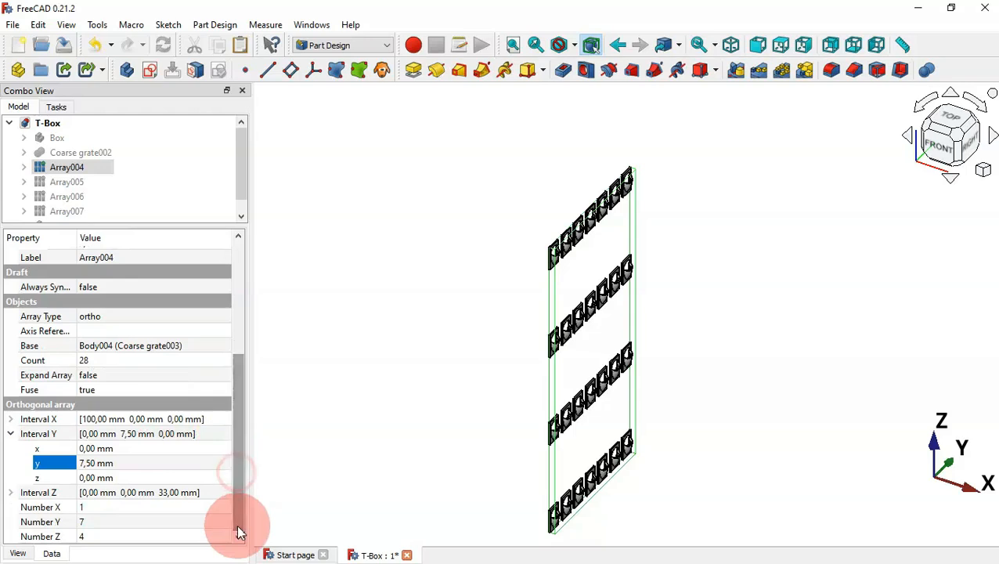
{"action": "left_click", "coordinate": [11, 493]}
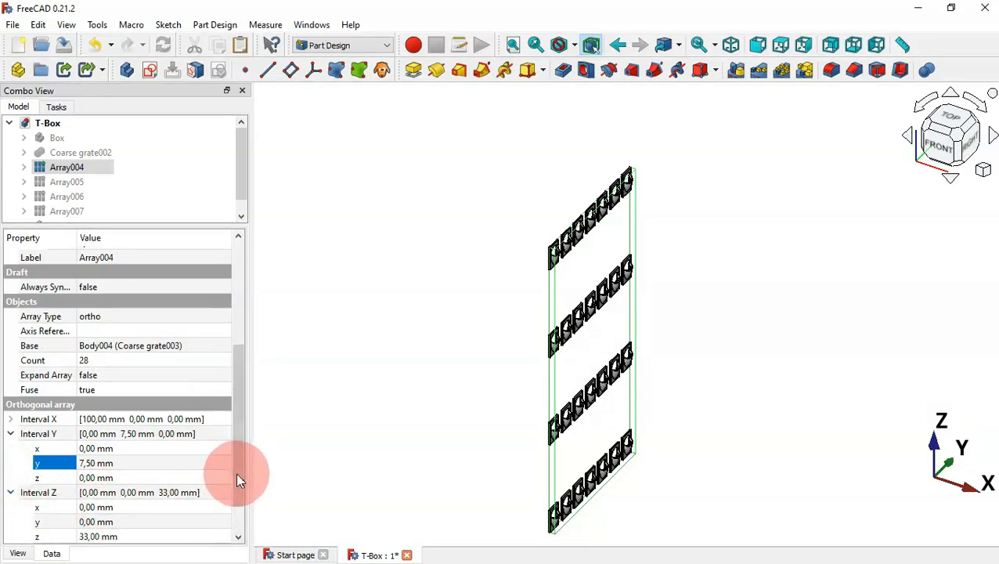
{"action": "left_click_drag", "start_coordinate": [239, 473], "coordinate": [239, 517]}
{"action": "left_click", "coordinate": [175, 493]}
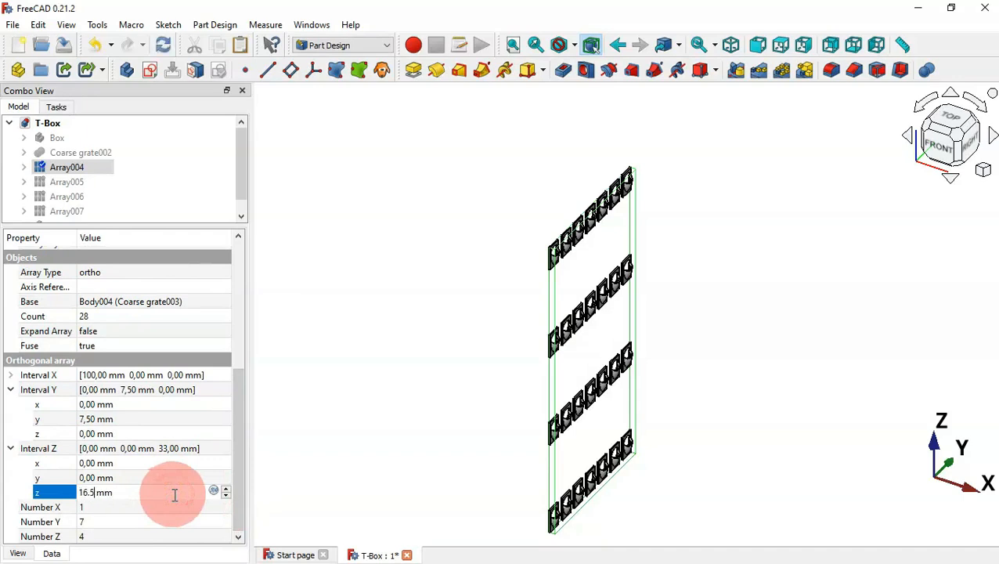
{"action": "type", "text": "16.5"}
{"action": "key", "text": "Return"}
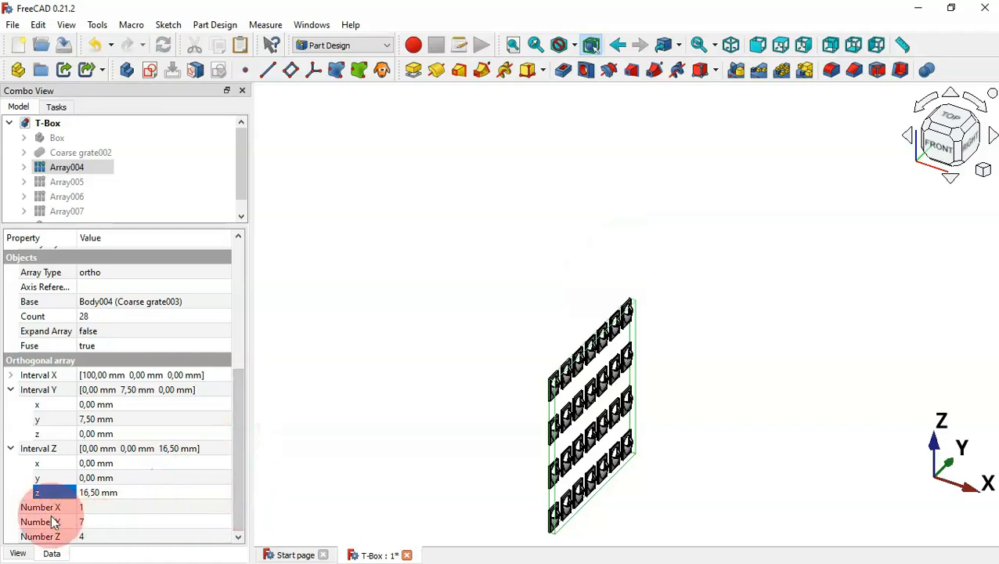
Set Array004's copy counts to 13 in Number Y and 8 in Number Z
{"action": "left_click", "coordinate": [110, 522]}
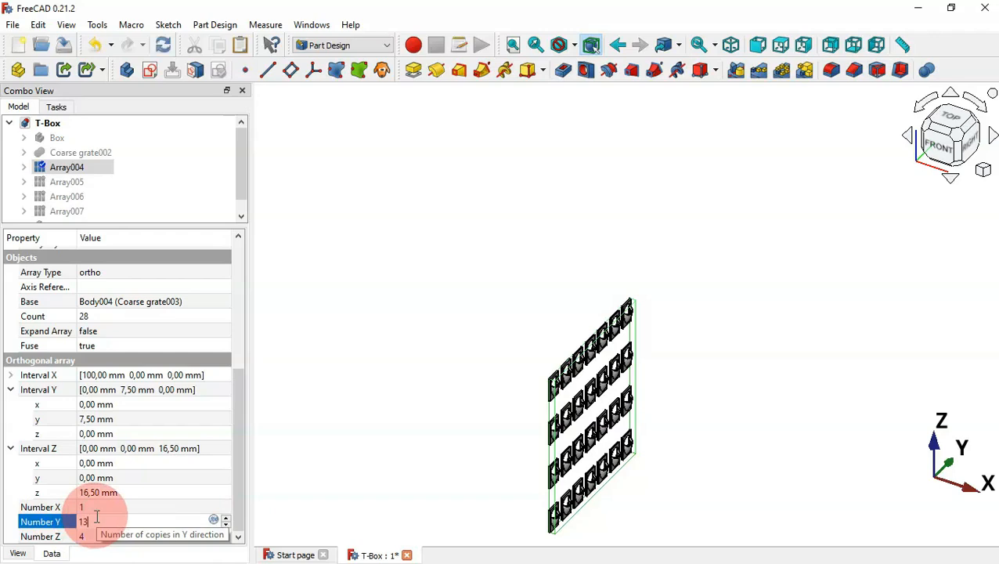
{"action": "key", "text": "Return"}
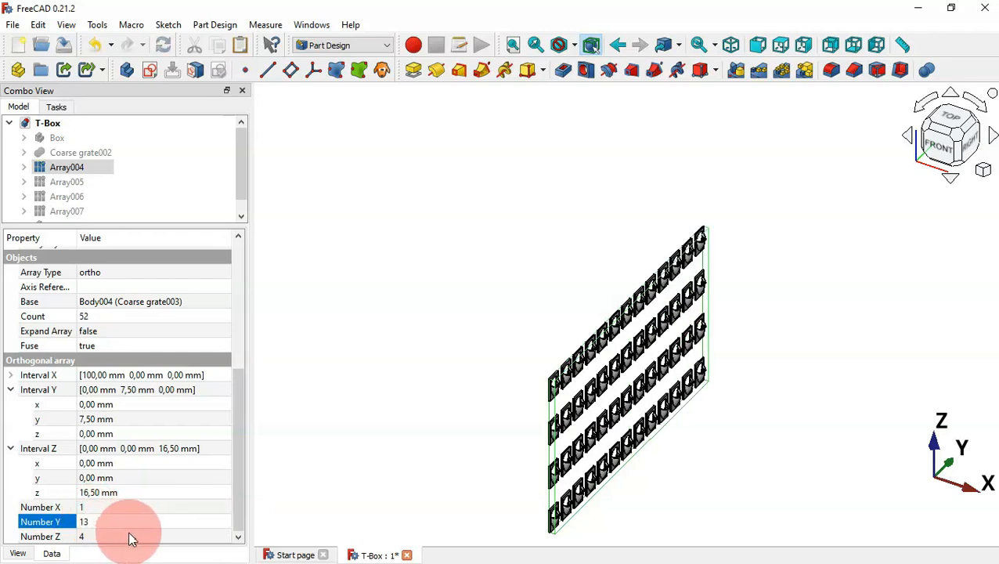
{"action": "left_click", "coordinate": [128, 537]}
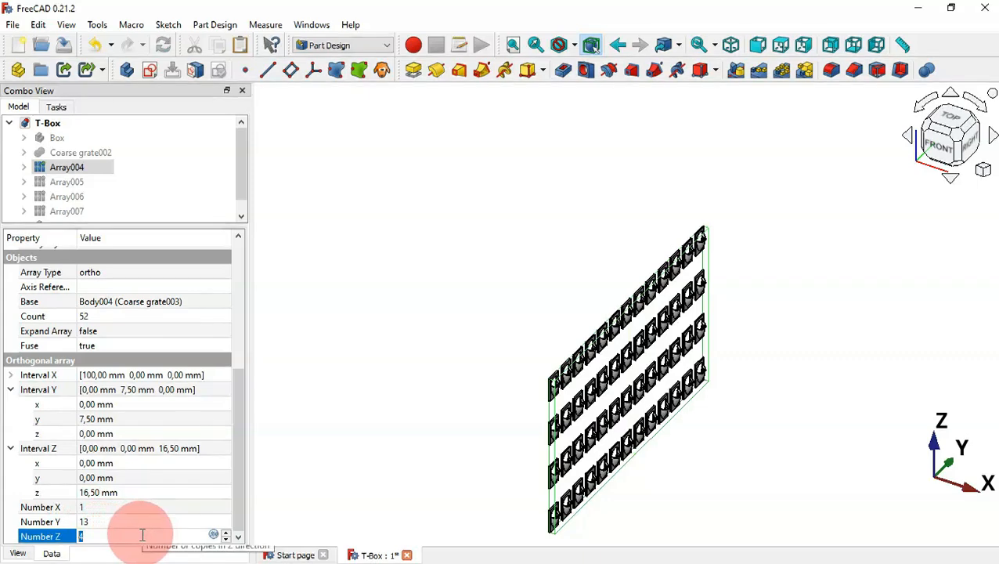
{"action": "key", "text": "Return"}
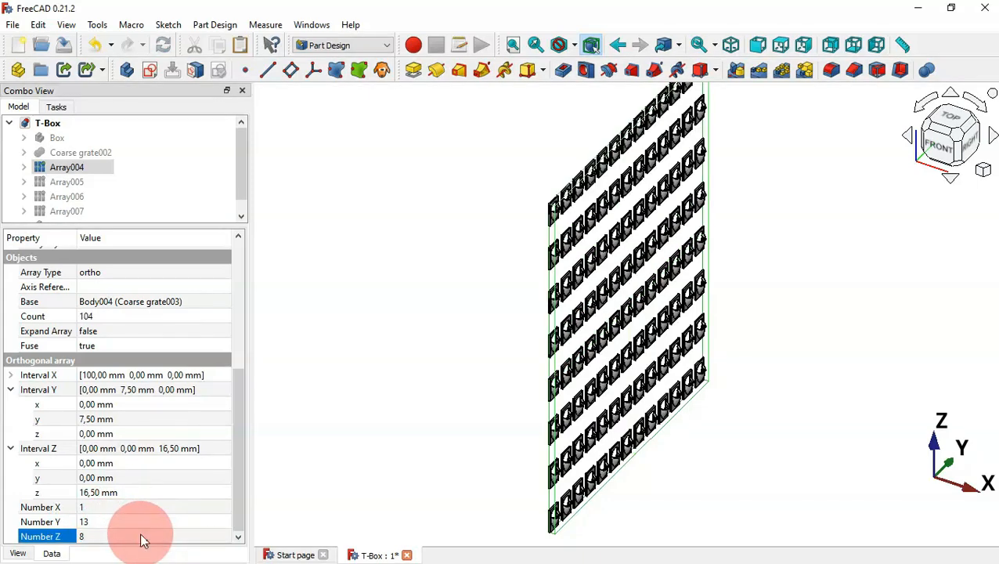
Make the hidden Array005 visible alongside Array004
{"action": "left_click_drag", "start_coordinate": [235, 489], "coordinate": [84, 213]}
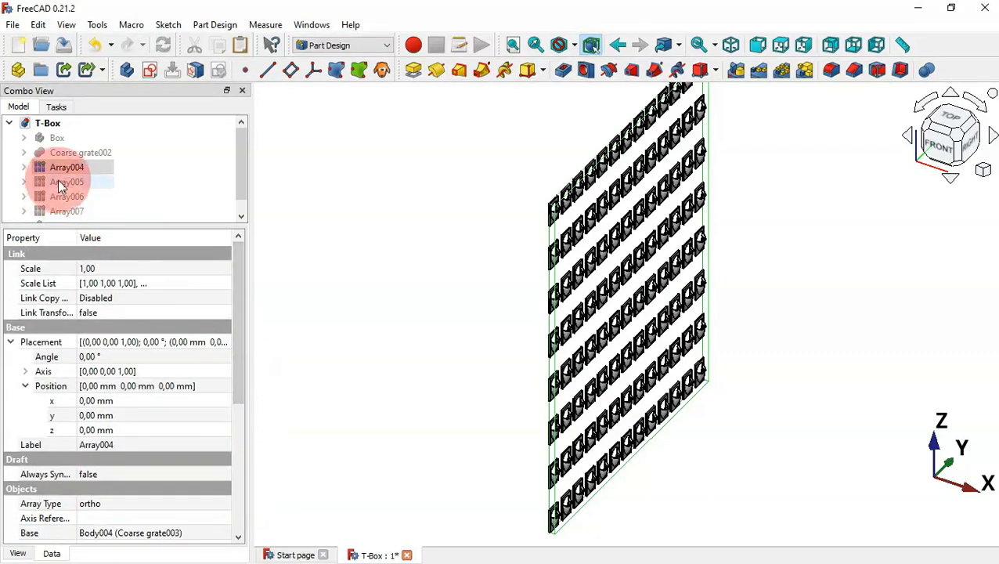
{"action": "left_click", "coordinate": [73, 182]}
{"action": "key", "text": "space"}
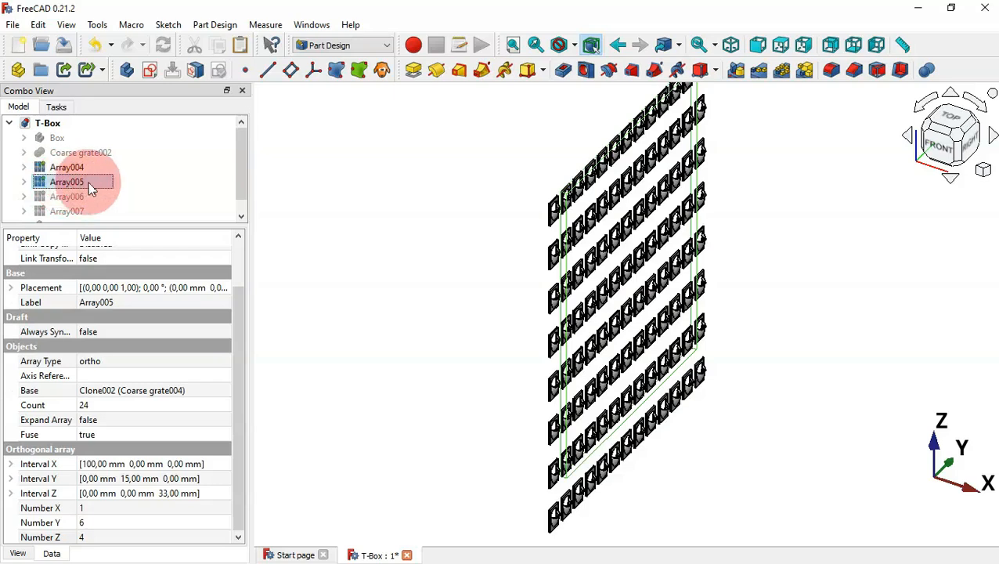
Set the placement position of Coarse grate004 inside Array005 to y 3.25 mm and z 8.25 mm
{"action": "left_click", "coordinate": [35, 181]}
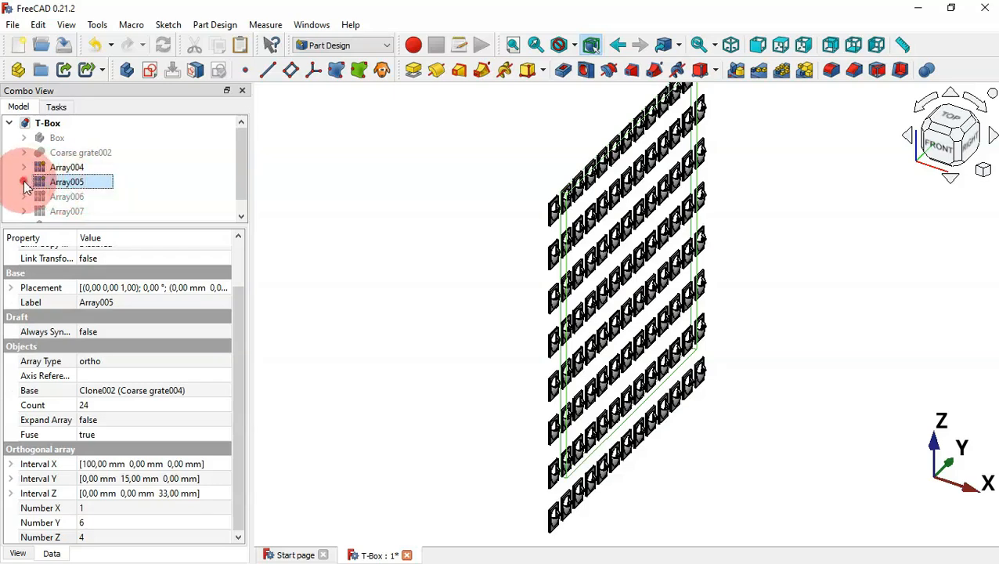
{"action": "left_click", "coordinate": [23, 182]}
{"action": "left_click", "coordinate": [79, 198]}
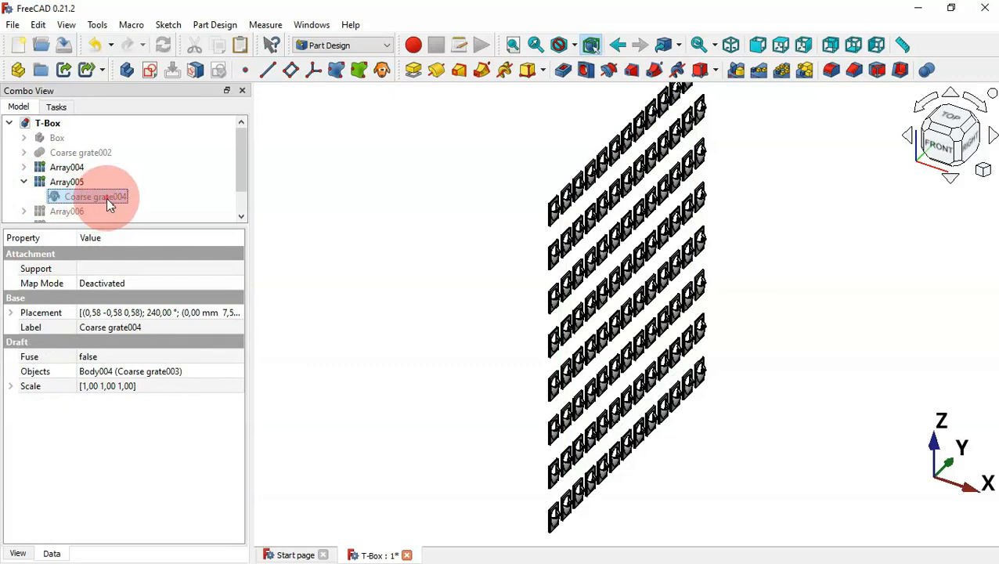
{"action": "left_click", "coordinate": [12, 312]}
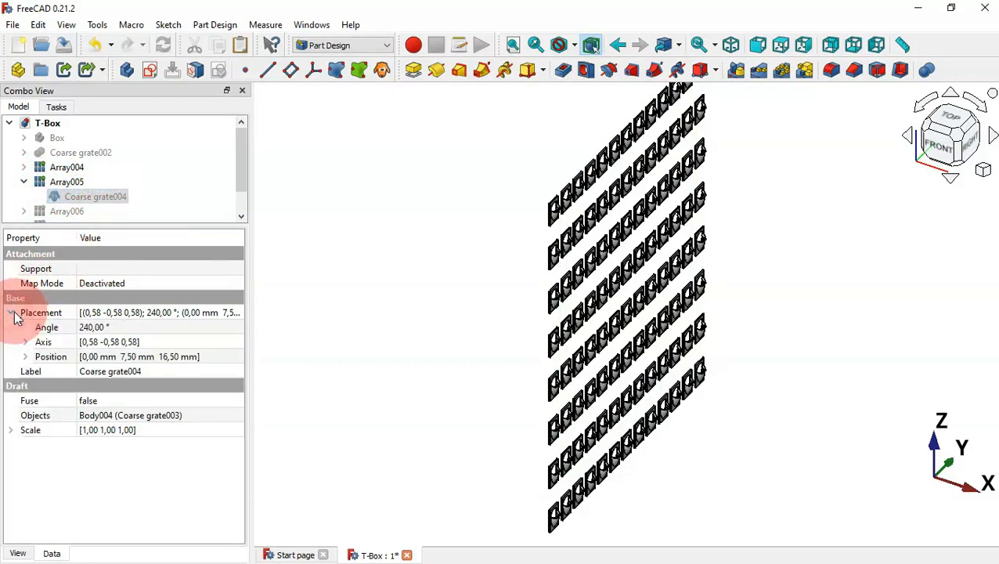
{"action": "left_click", "coordinate": [25, 356]}
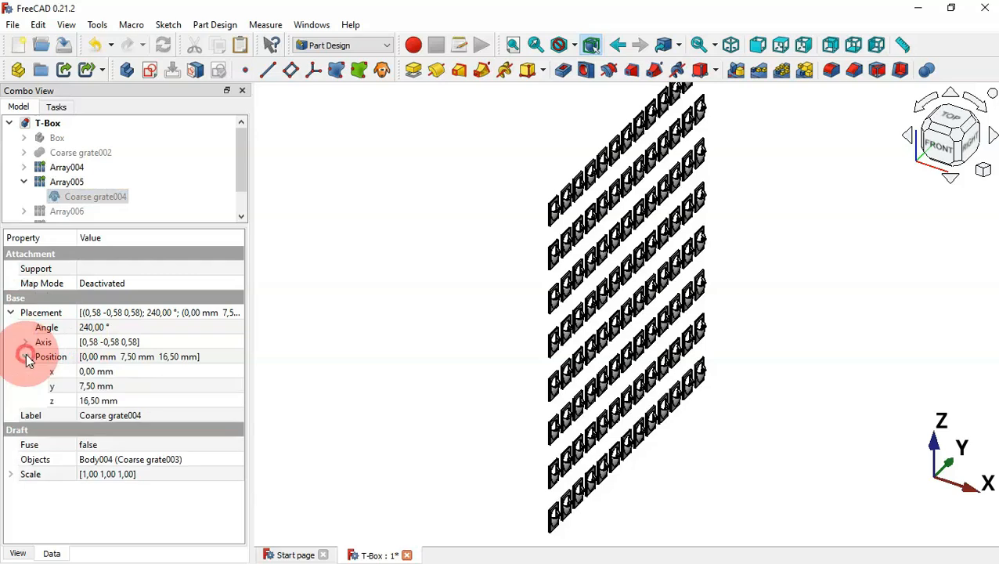
{"action": "left_click", "coordinate": [164, 385]}
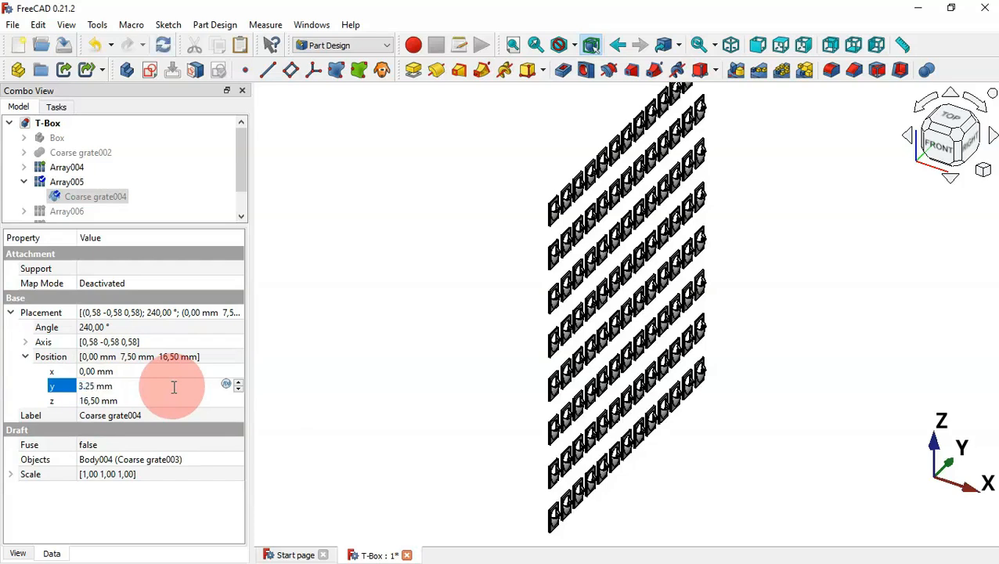
{"action": "key", "text": "Return"}
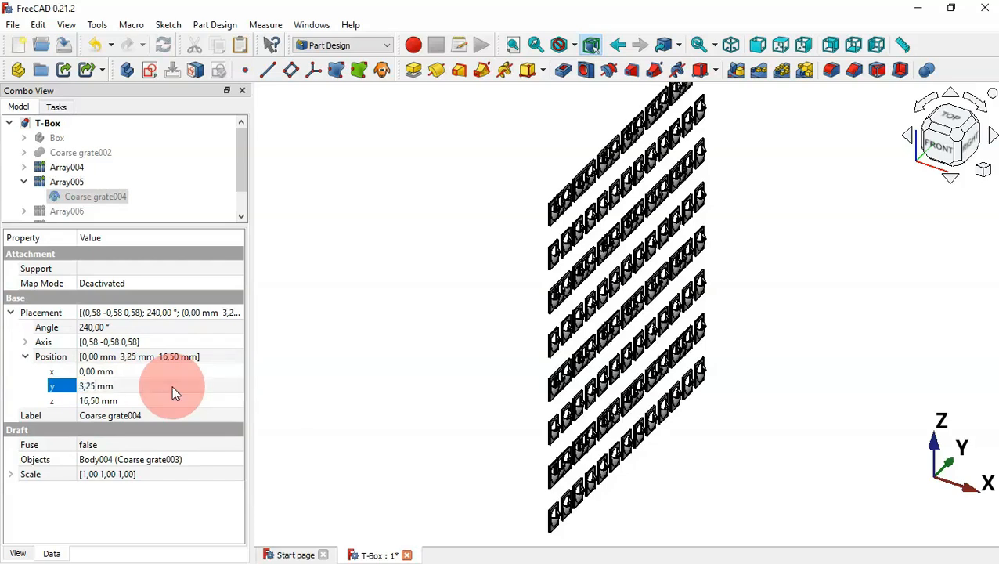
{"action": "left_click", "coordinate": [167, 400]}
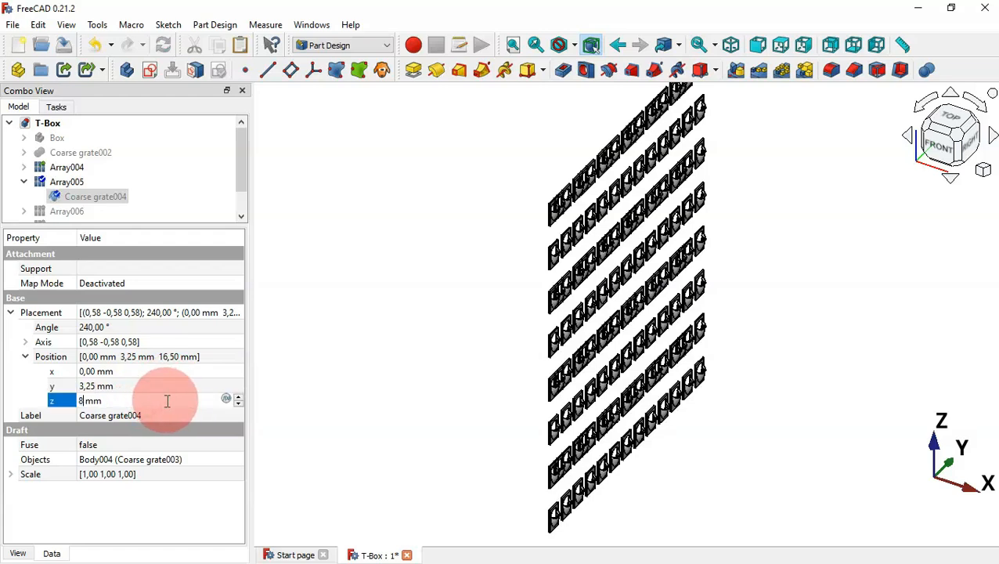
{"action": "key", "text": "Return"}
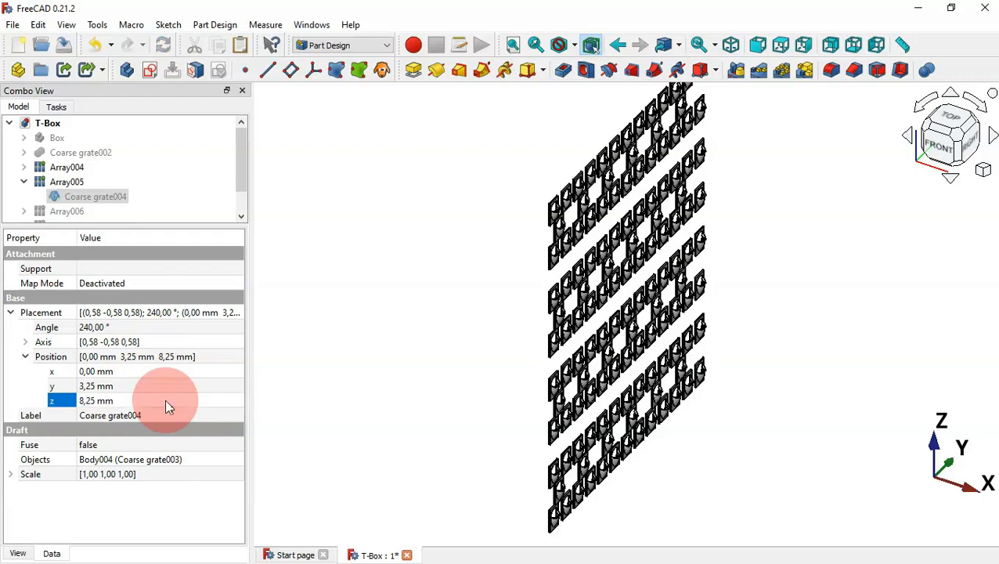
Check the tooth alignment from the right view and try a y position of 3.50 mm for Coarse grate004
{"action": "left_click", "coordinate": [973, 148]}
{"action": "scroll", "coordinate": [498, 463], "scroll_direction": "up", "scroll_amount": 5}
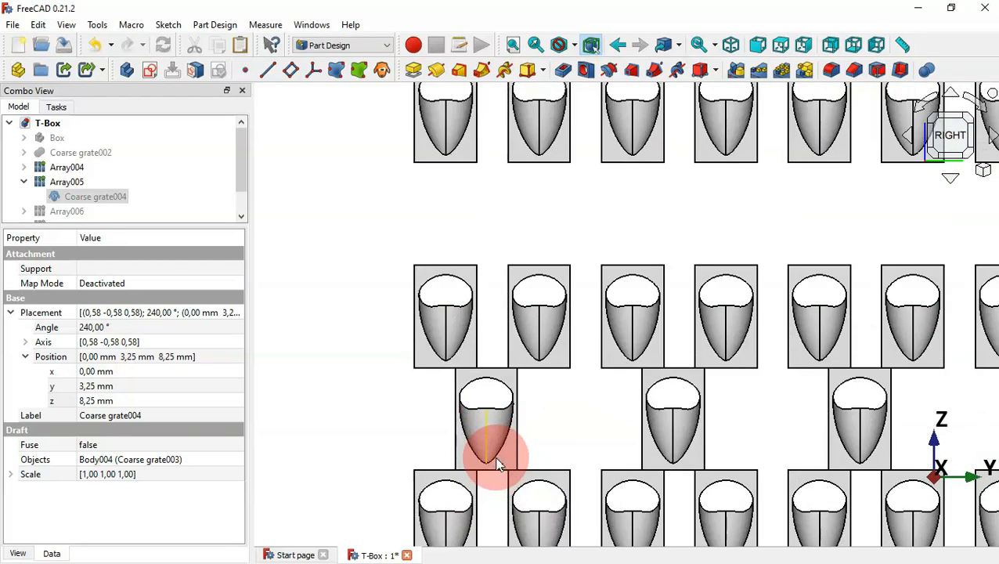
{"action": "left_click", "coordinate": [126, 387]}
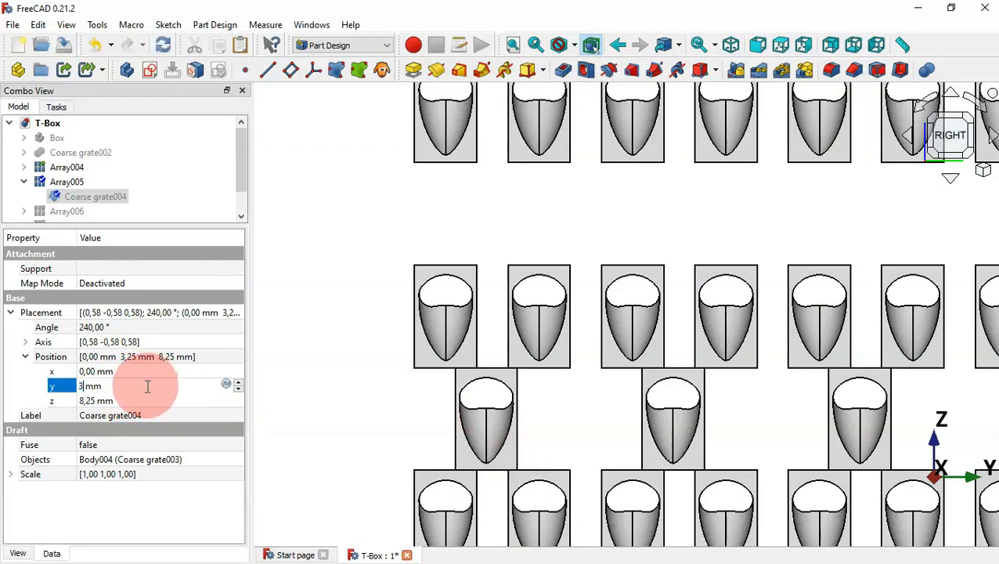
{"action": "key", "text": "Return"}
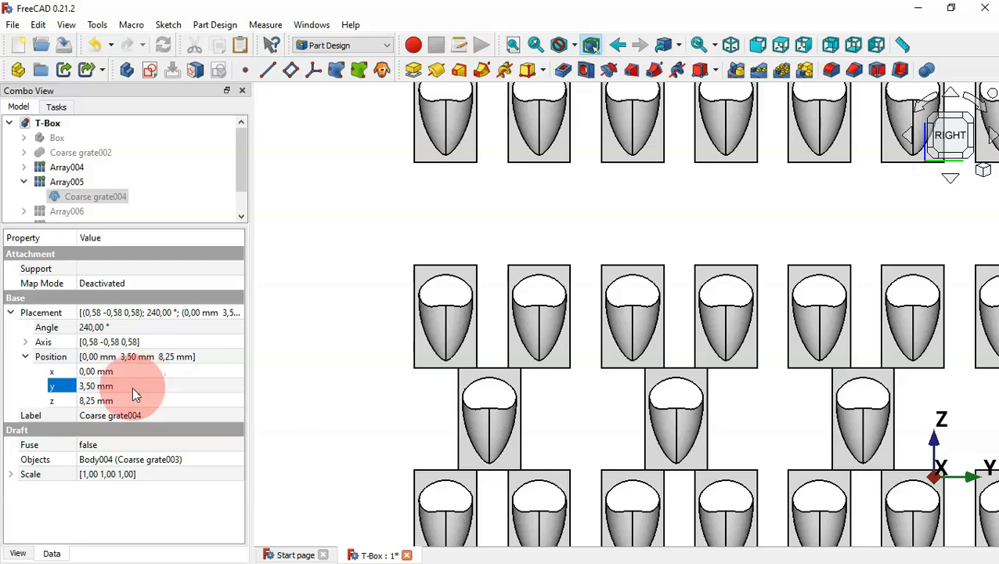
Set the y position of Coarse grate004 to 3.75 mm and return to the isometric view
{"action": "left_click", "coordinate": [135, 386]}
{"action": "type", "text": "3"}
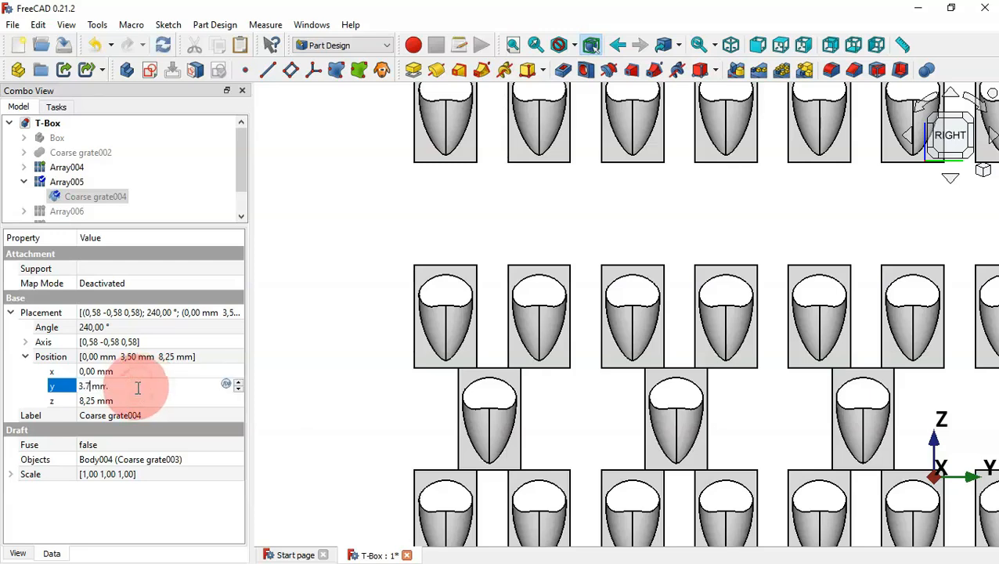
{"action": "type", "text": ".75"}
{"action": "key", "text": "Return"}
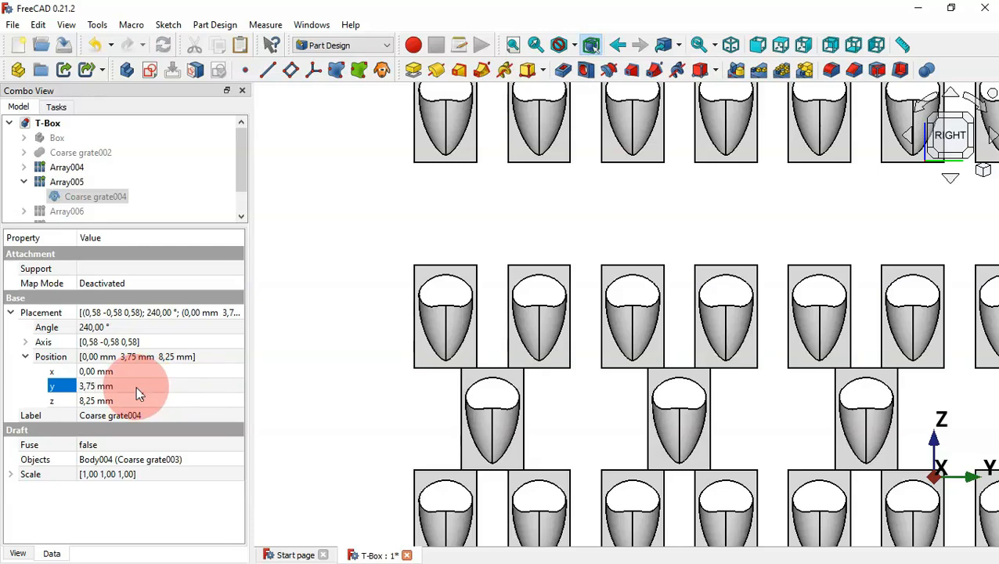
{"action": "left_click", "coordinate": [352, 307]}
{"action": "key", "text": "0"}
Select Array005 and set the y component of its Interval Y to 7.5 mm
{"action": "left_click", "coordinate": [66, 182]}
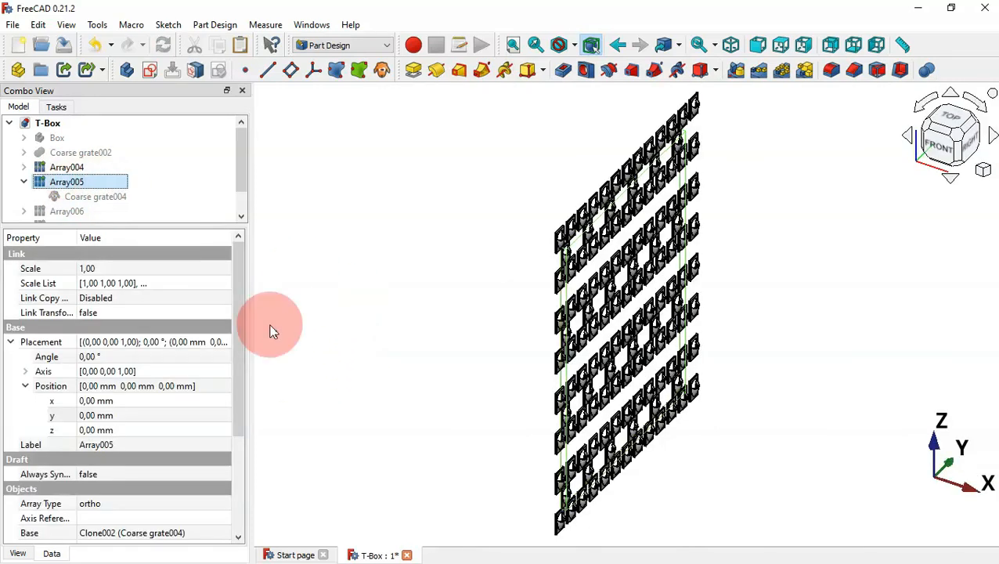
{"action": "left_click_drag", "start_coordinate": [239, 329], "coordinate": [152, 440]}
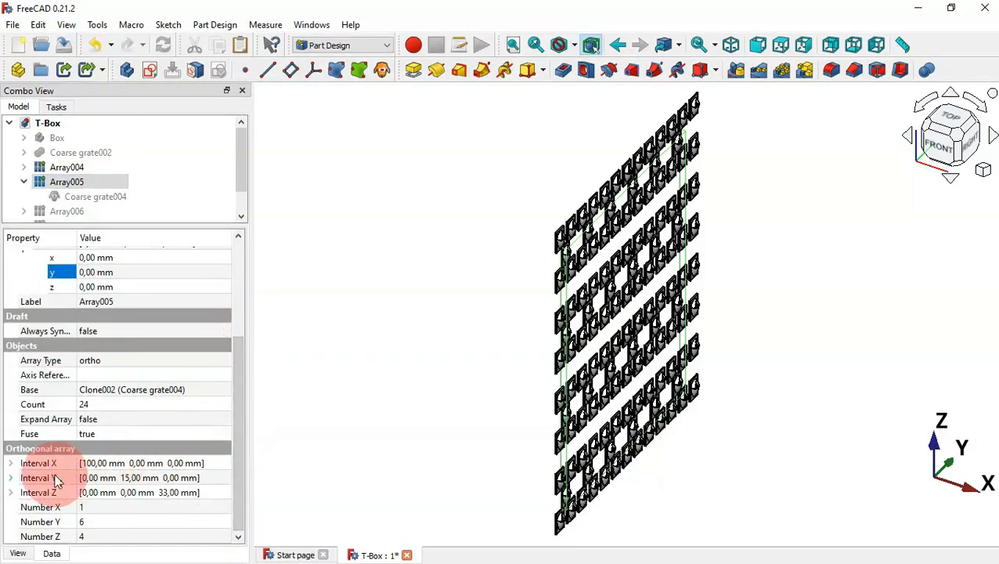
{"action": "left_click", "coordinate": [11, 478]}
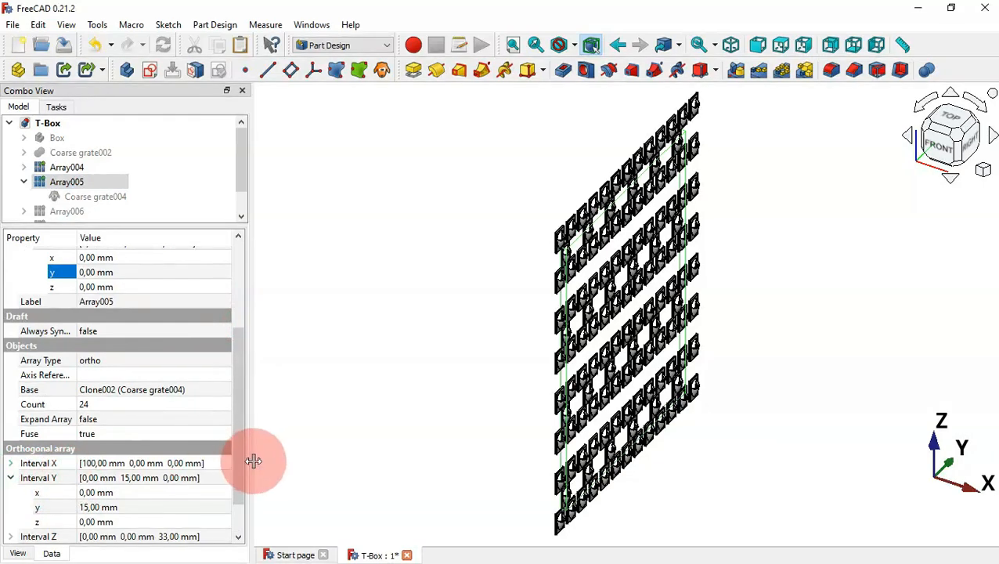
{"action": "left_click_drag", "start_coordinate": [238, 462], "coordinate": [239, 495]}
{"action": "left_click", "coordinate": [184, 464]}
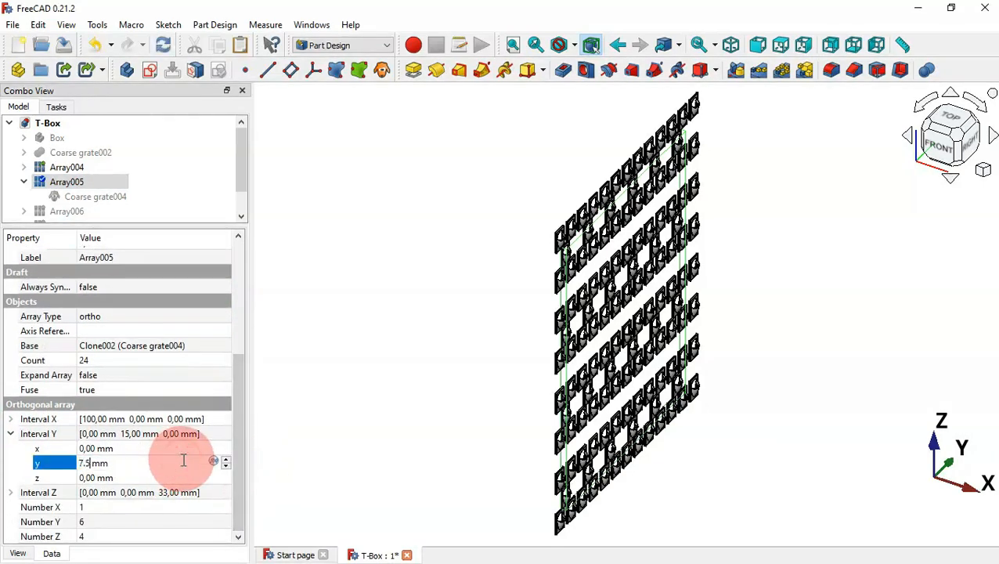
{"action": "key", "text": "Return"}
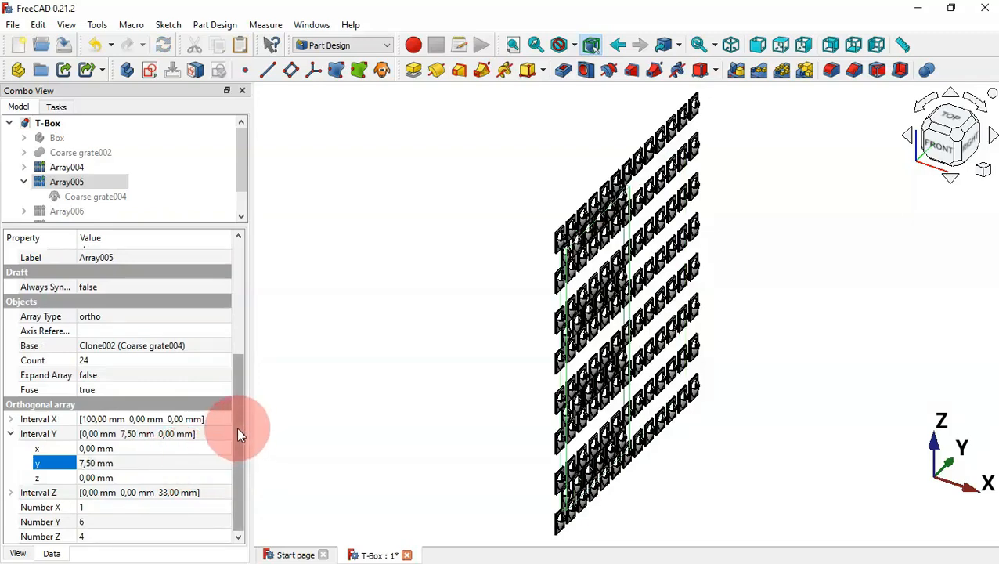
Set the z component of Array005's Interval Z to 16.5 mm
{"action": "left_click", "coordinate": [11, 493]}
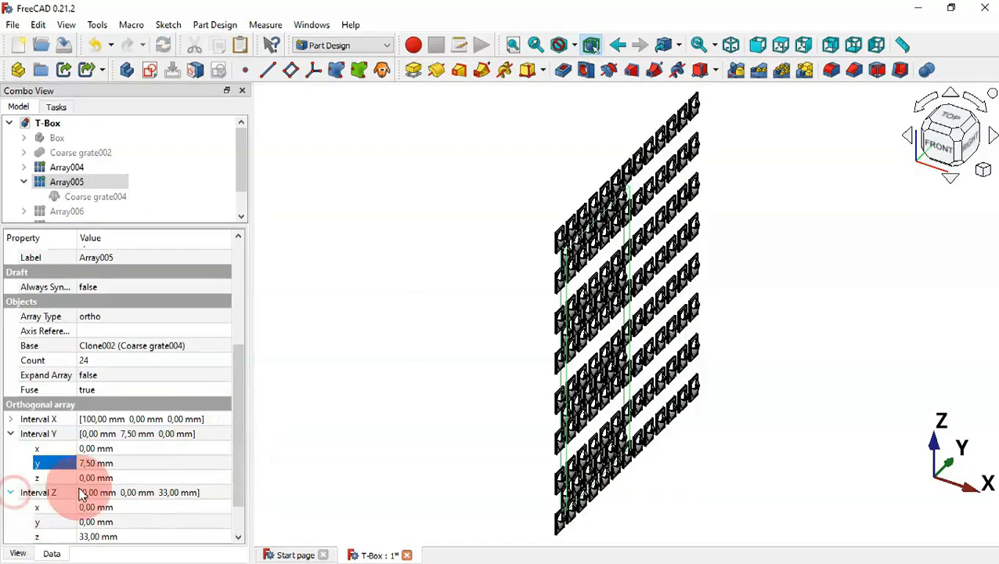
{"action": "scroll", "coordinate": [234, 460], "scroll_direction": "down", "scroll_amount": 1}
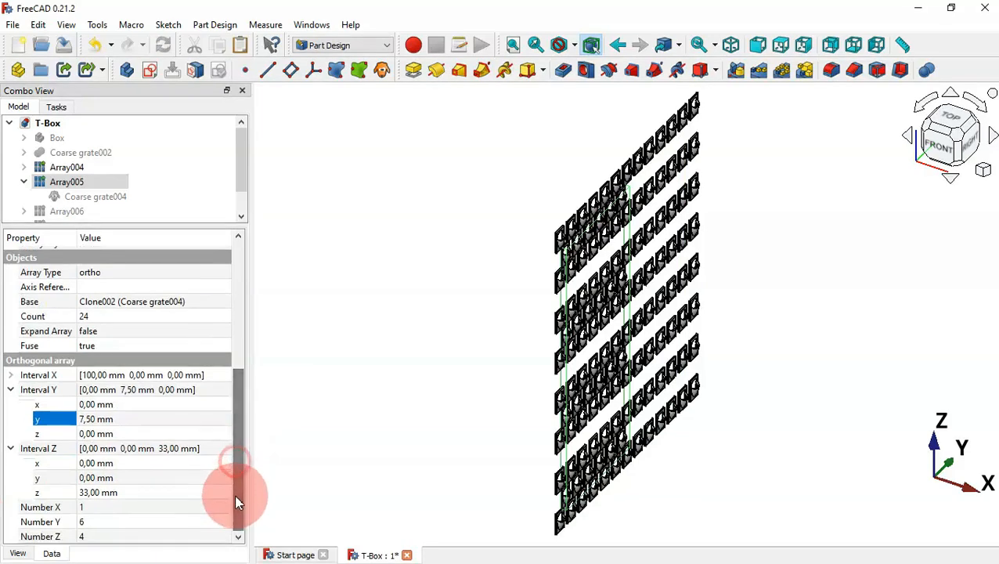
{"action": "left_click", "coordinate": [162, 491]}
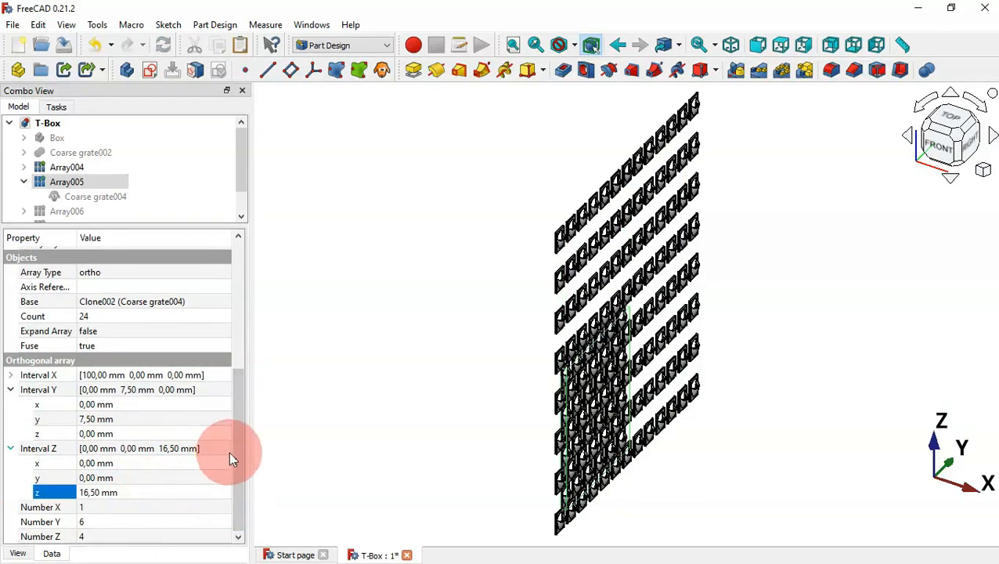
Set Array005's copy counts to 12 in Number Y and 8 in Number Z, and inspect the combined tooth pattern
{"action": "left_click", "coordinate": [110, 521]}
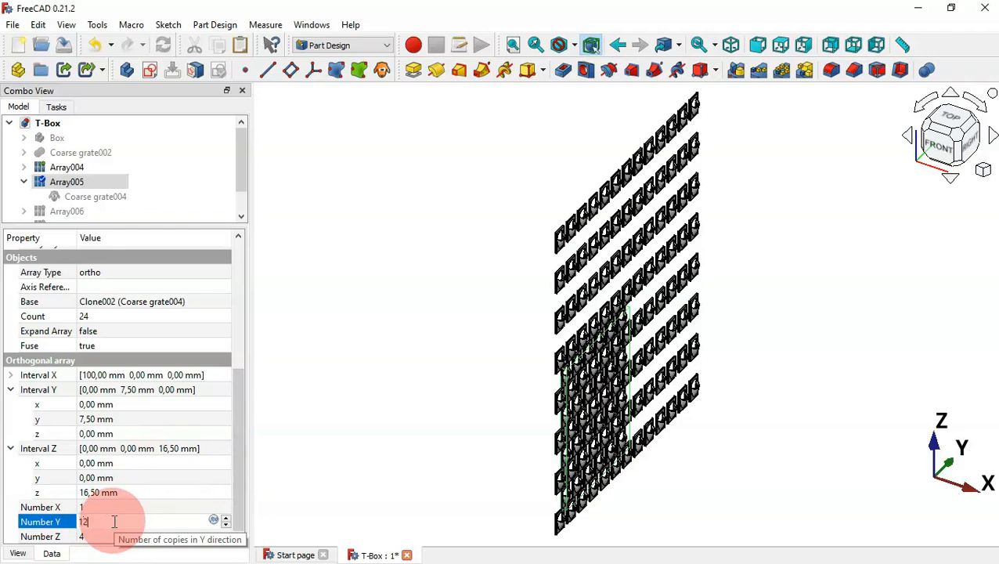
{"action": "type", "text": "12"}
{"action": "key", "text": "Return"}
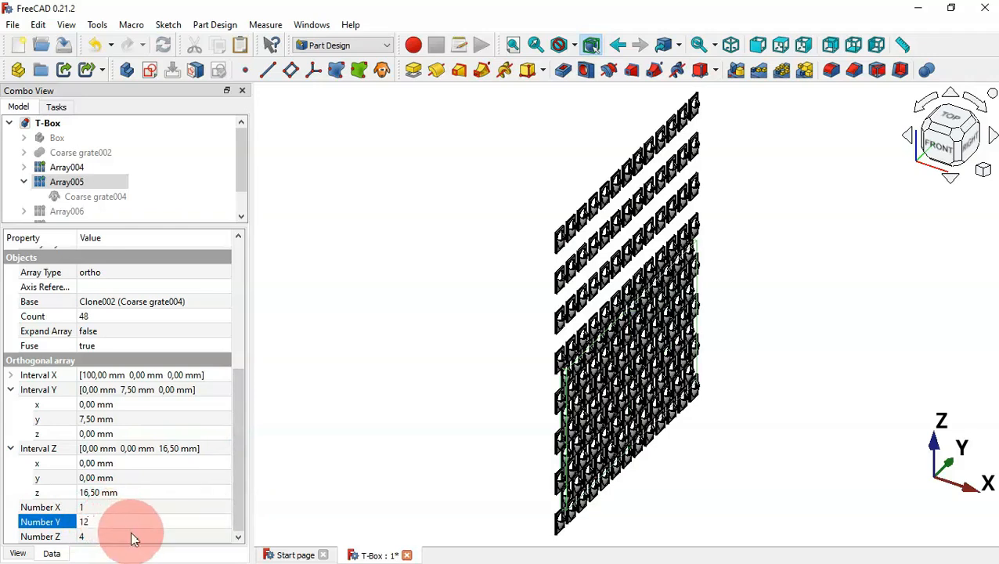
{"action": "left_click", "coordinate": [139, 537]}
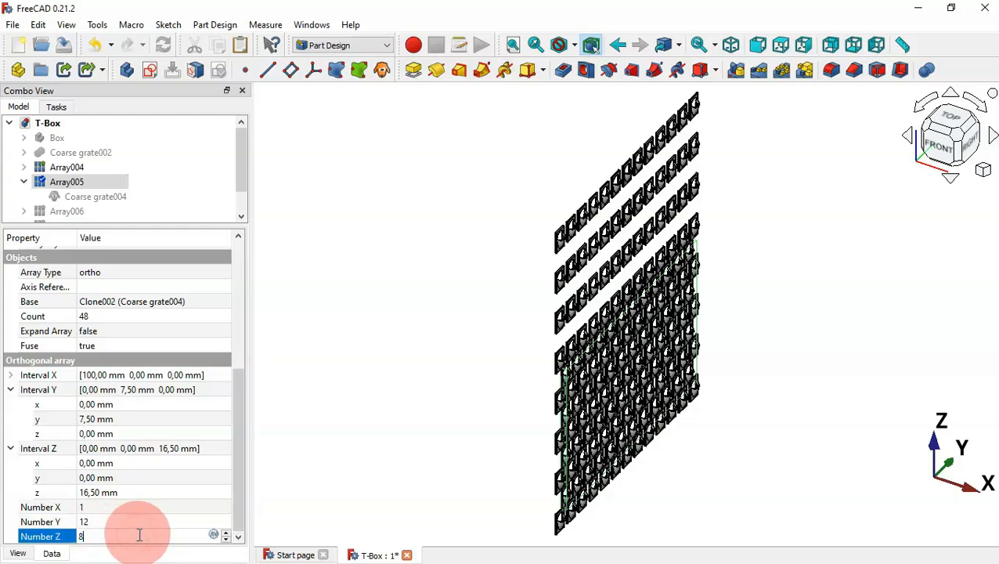
{"action": "type", "text": "8"}
{"action": "key", "text": "Return"}
{"action": "left_click_drag", "start_coordinate": [564, 391], "coordinate": [439, 325]}
{"action": "left_click", "coordinate": [439, 324]}
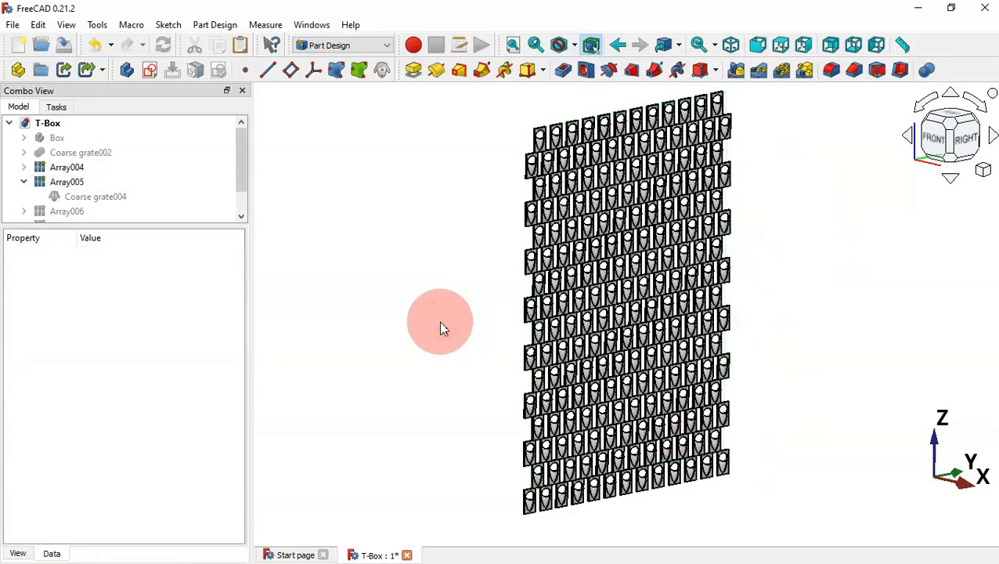
{"action": "key", "text": "0"}
Enlarge the model tree area, collapse Array005, and switch to the Part workbench
{"action": "left_click_drag", "start_coordinate": [138, 232], "coordinate": [139, 329]}
{"action": "double_click", "coordinate": [86, 182]}
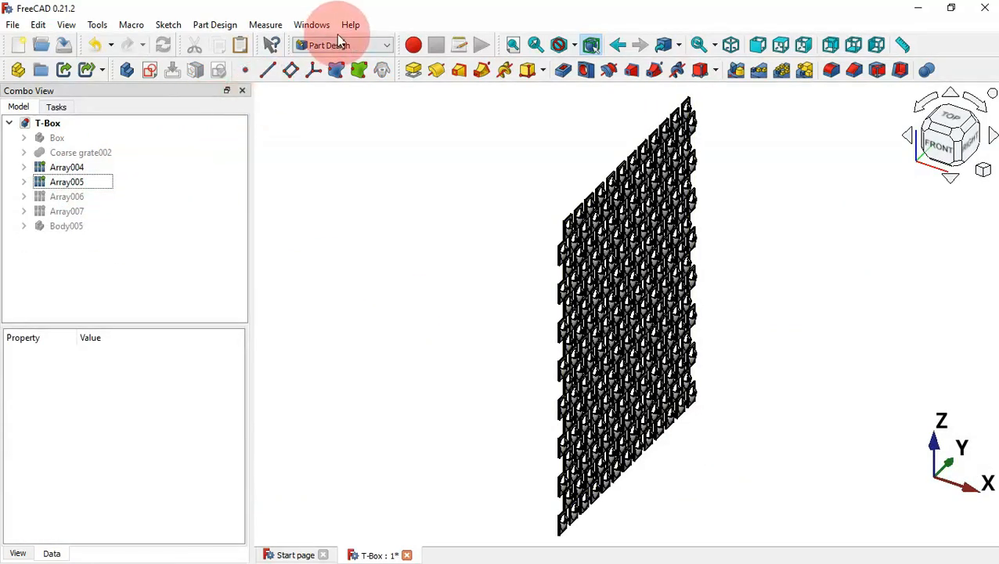
{"action": "left_click", "coordinate": [341, 129]}
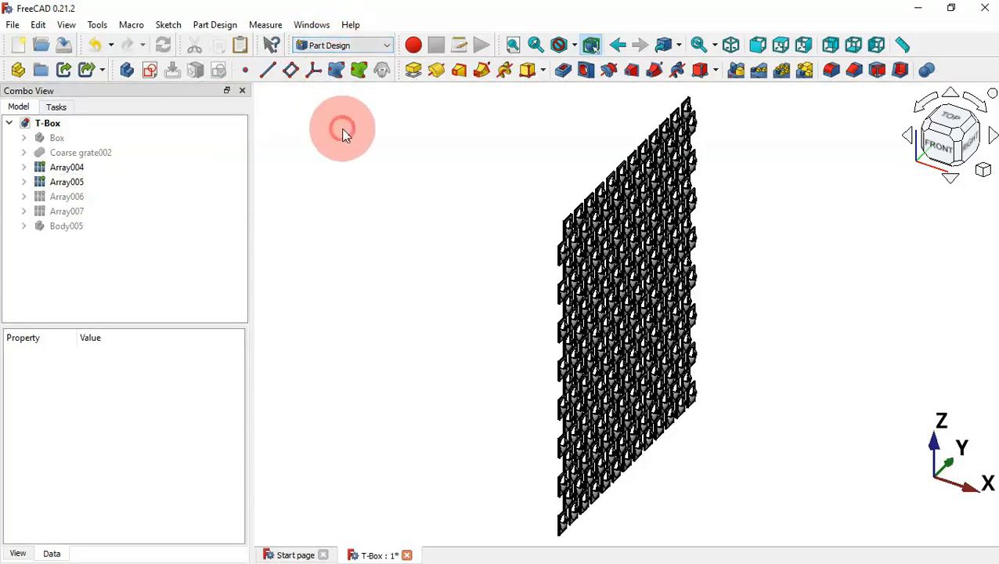
{"action": "left_click", "coordinate": [357, 46]}
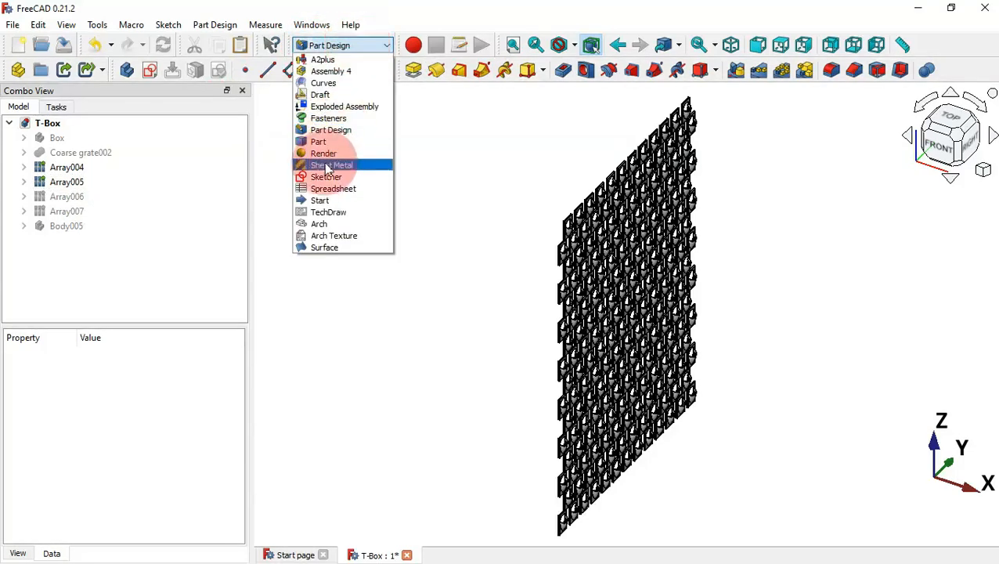
{"action": "left_click", "coordinate": [337, 142]}
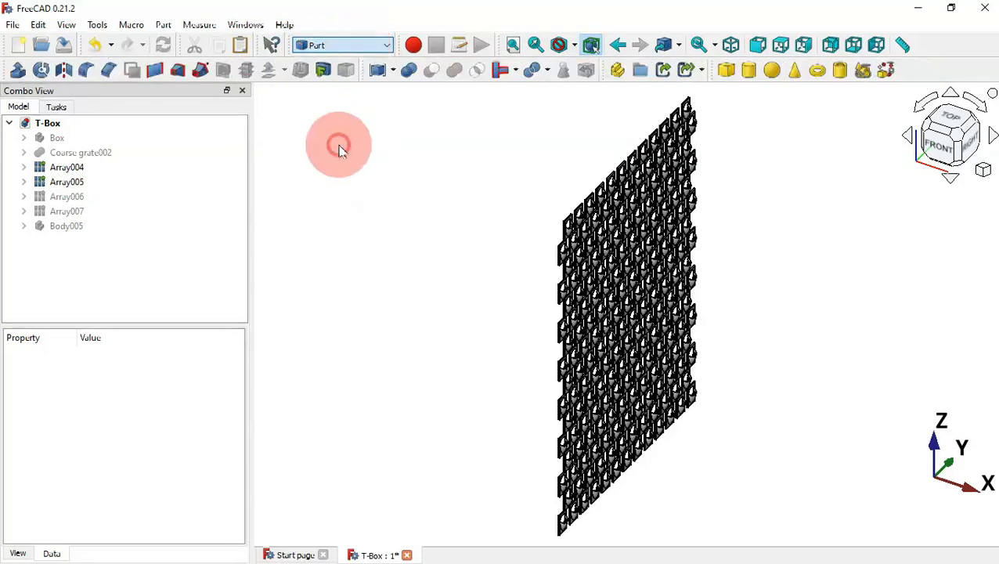
Fuse Array004 and Array005 into a single union and inspect the fused tooth pattern
{"action": "left_click", "coordinate": [61, 167]}
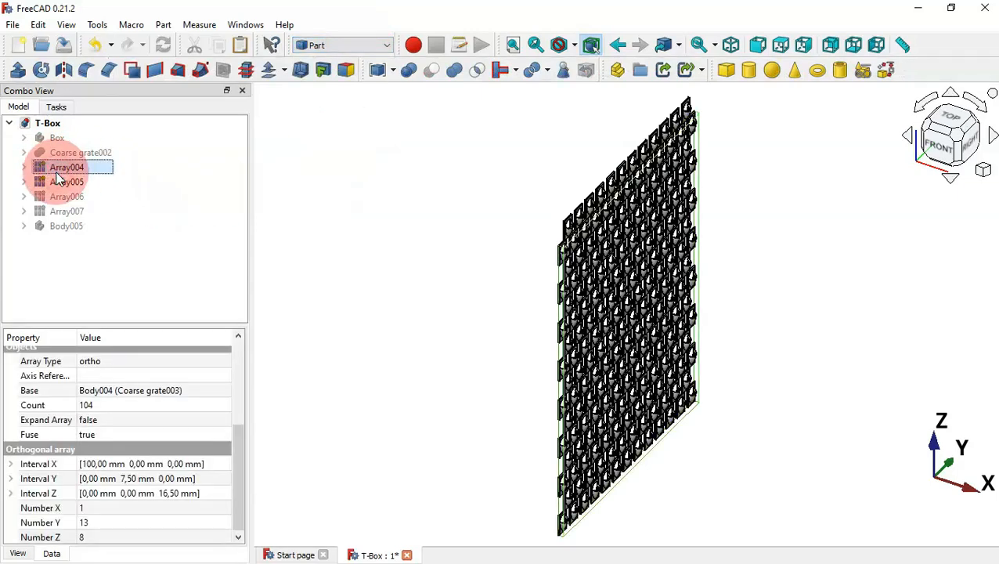
{"action": "left_click", "coordinate": [67, 182], "text": "ctrl"}
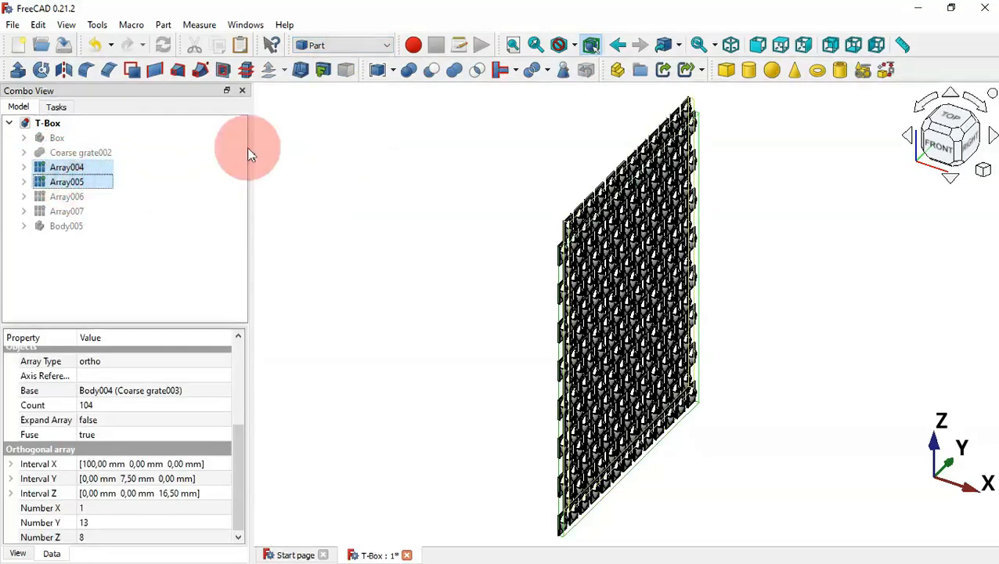
{"action": "left_click", "coordinate": [455, 72]}
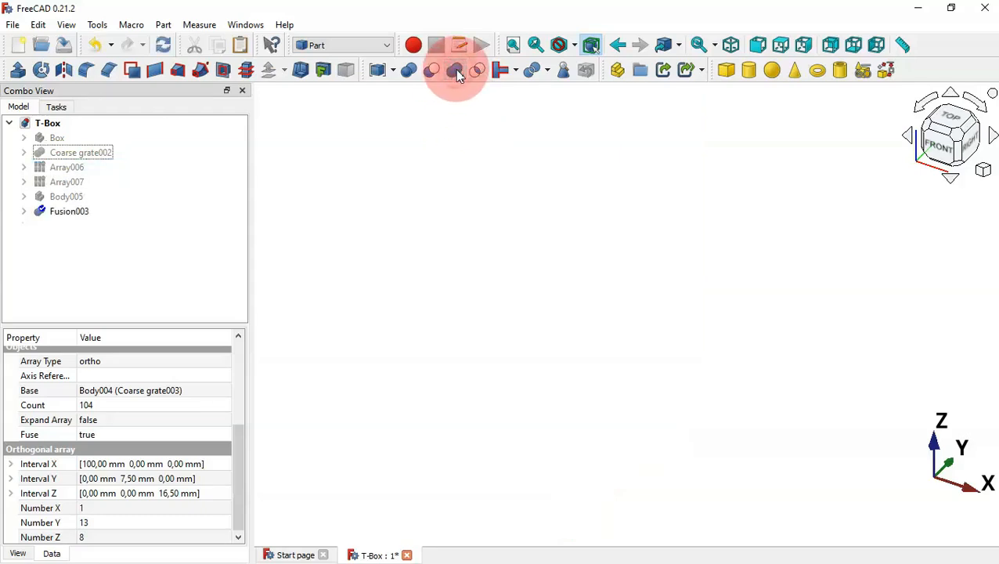
{"action": "left_click", "coordinate": [166, 44]}
{"action": "left_click", "coordinate": [743, 313]}
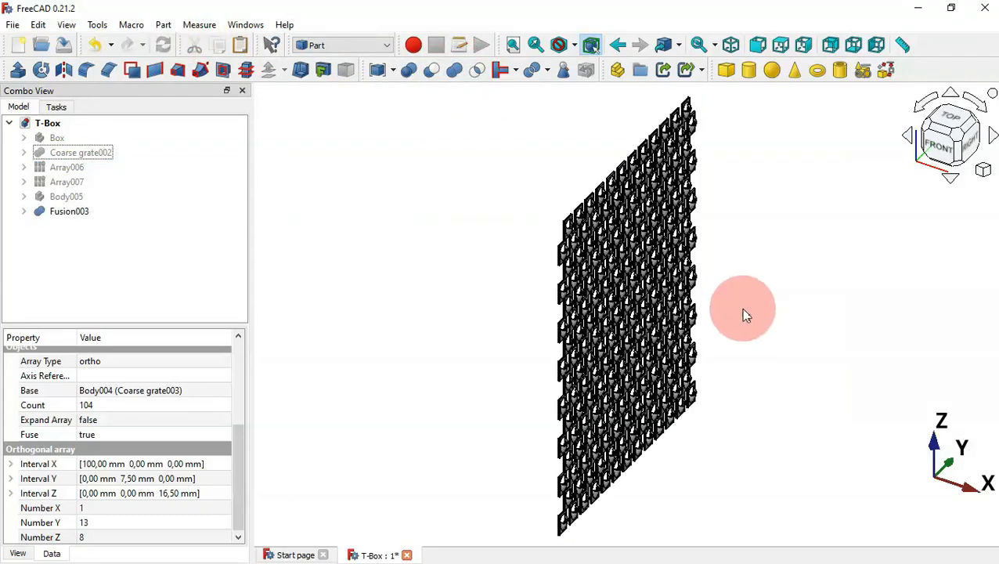
{"action": "mouse_move", "coordinate": [746, 315]}
{"action": "left_mouse_down"}
{"action": "mouse_move", "coordinate": [781, 345]}
{"action": "mouse_move", "coordinate": [564, 318]}
{"action": "mouse_move", "coordinate": [613, 318]}
{"action": "mouse_move", "coordinate": [507, 282]}
{"action": "left_mouse_up"}
Hide Fusion003, show Array006 and fit the whole array in the view
{"action": "left_click", "coordinate": [81, 210]}
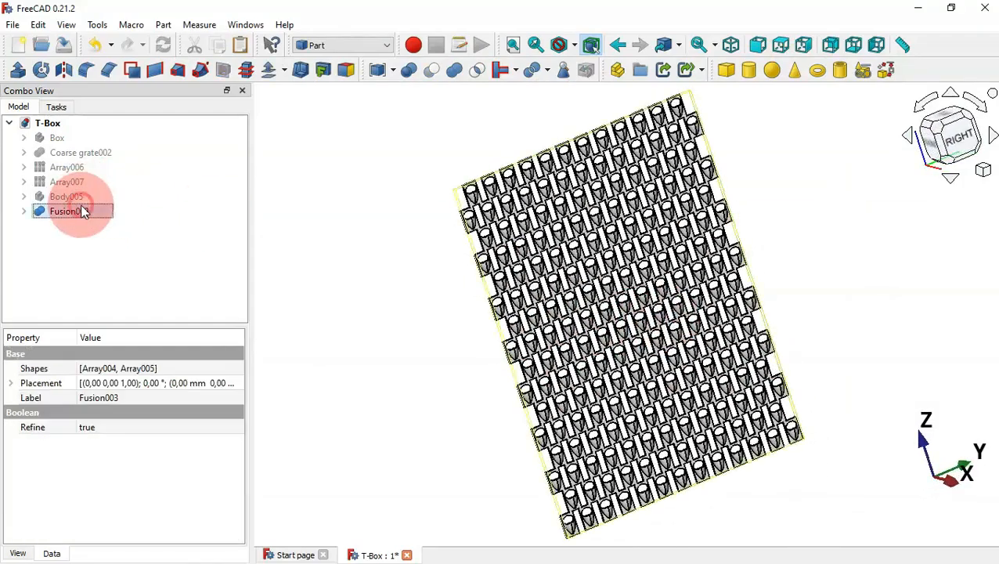
{"action": "key", "text": "space"}
{"action": "left_click", "coordinate": [317, 223]}
{"action": "key", "text": "0"}
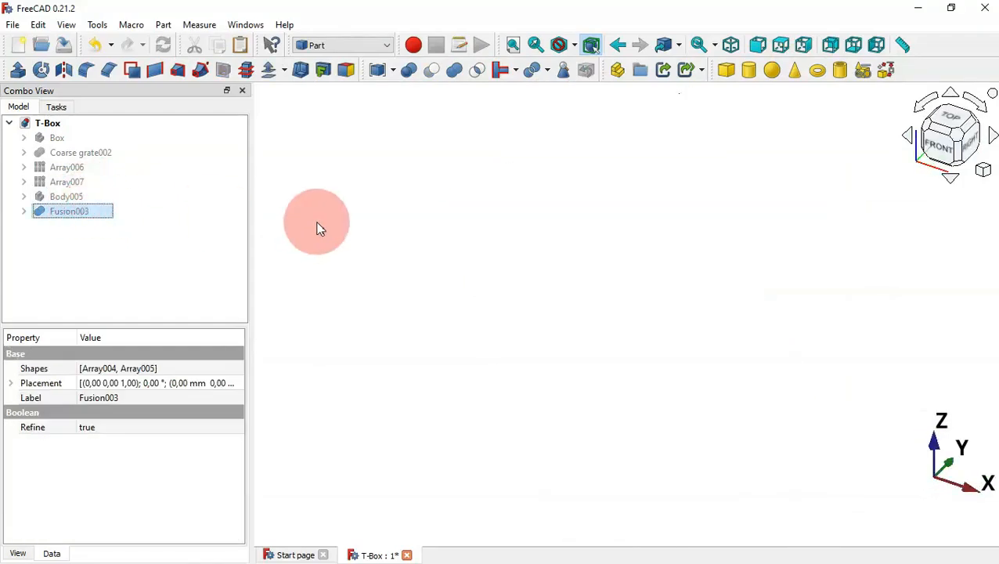
{"action": "left_click", "coordinate": [350, 44]}
{"action": "left_click", "coordinate": [352, 45]}
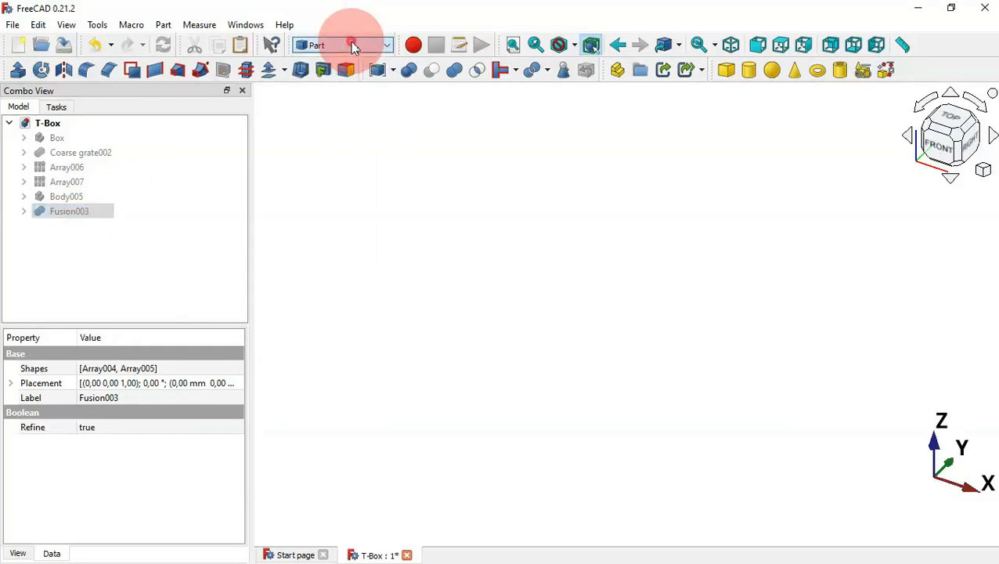
{"action": "left_click", "coordinate": [72, 167]}
{"action": "key", "text": "space"}
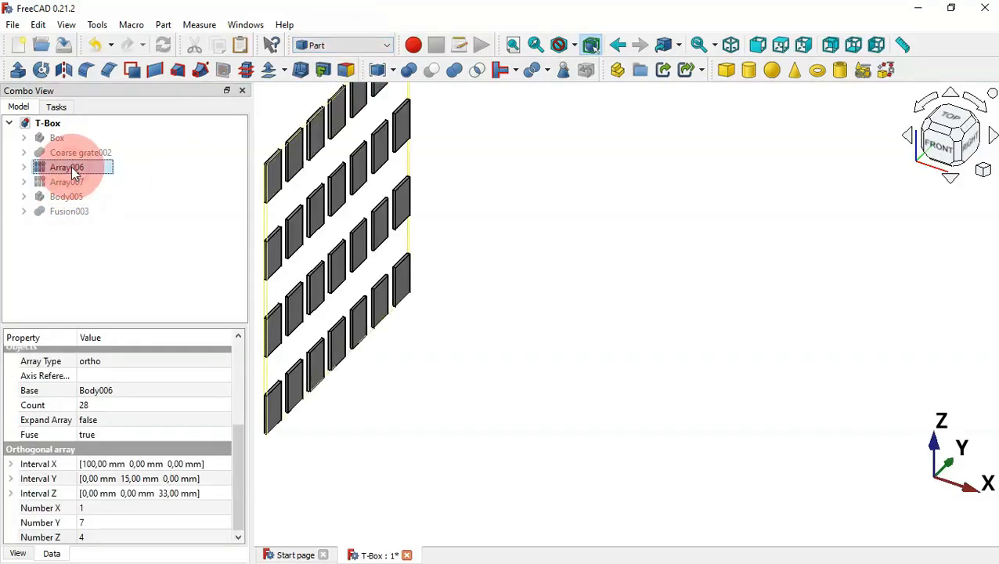
{"action": "left_click", "coordinate": [522, 282]}
{"action": "key", "text": "v"}
{"action": "key", "text": "f"}
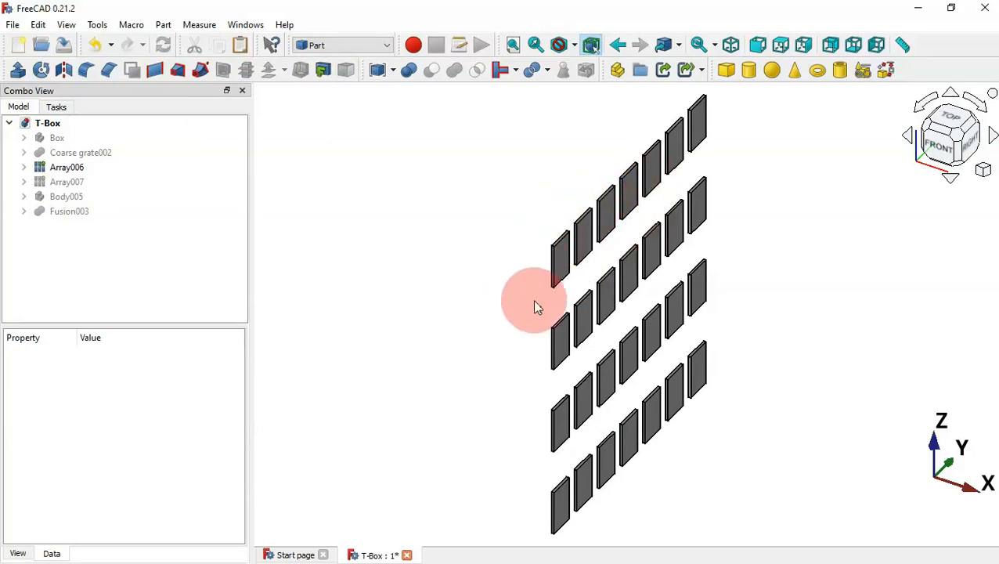
Open Sketch015 of Pad005 inside Array006's Body006 for editing and set the rectangle's width to 5 mm
{"action": "left_click", "coordinate": [23, 168]}
{"action": "double_click", "coordinate": [72, 190]}
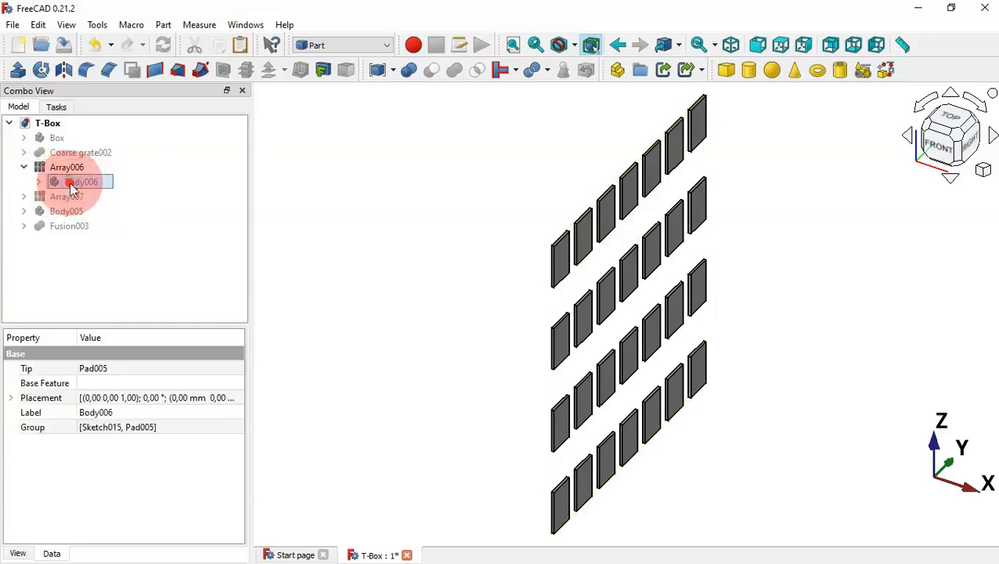
{"action": "left_click", "coordinate": [22, 107]}
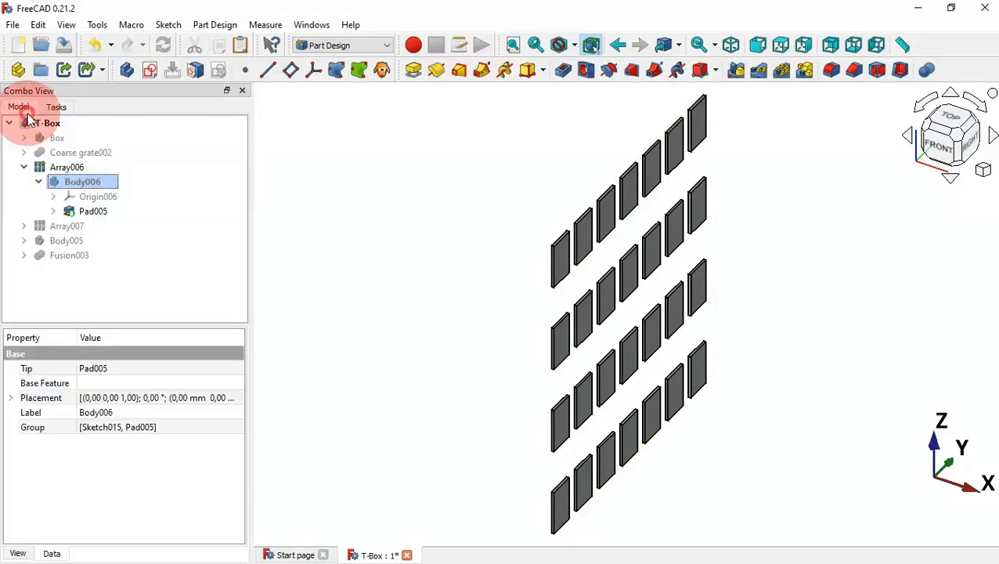
{"action": "left_click", "coordinate": [53, 211]}
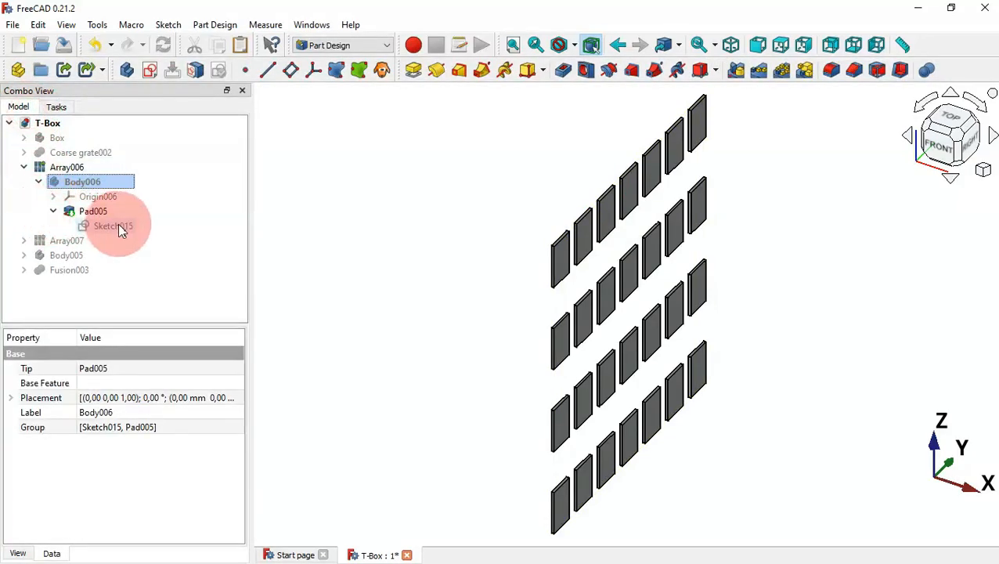
{"action": "double_click", "coordinate": [118, 225]}
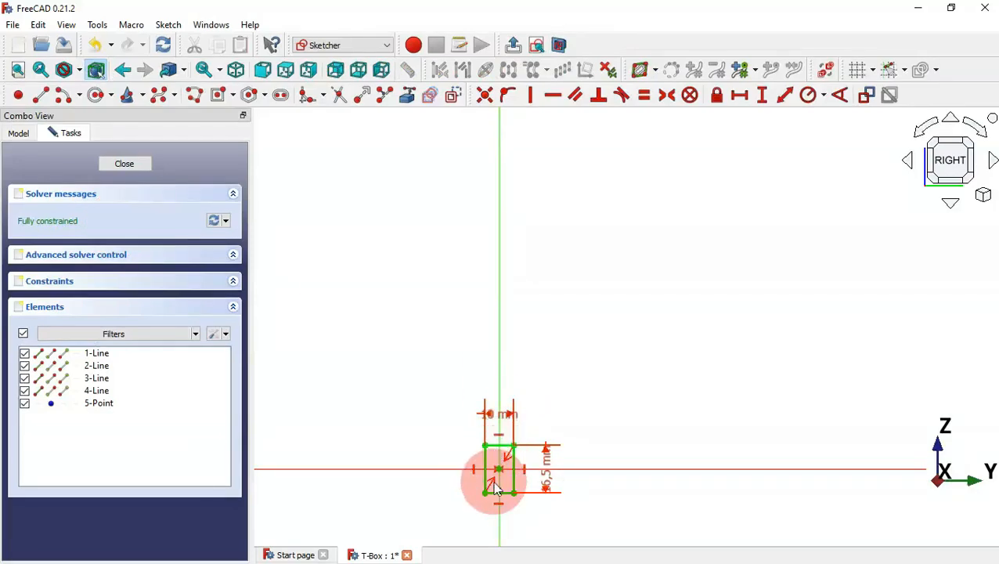
{"action": "scroll", "coordinate": [513, 514], "scroll_direction": "up", "scroll_amount": 3}
{"action": "scroll", "coordinate": [514, 517], "scroll_direction": "up", "scroll_amount": 2}
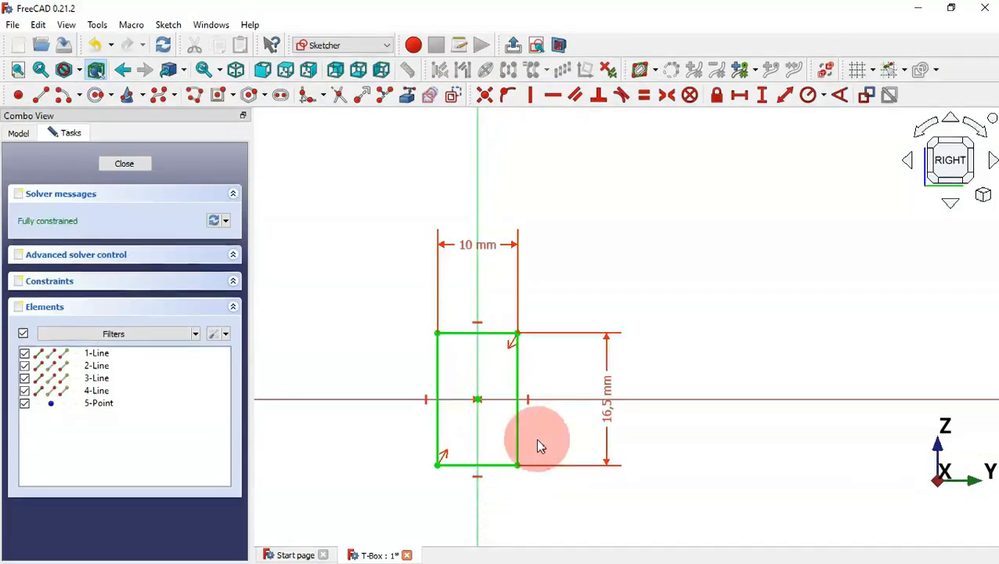
{"action": "left_click", "coordinate": [487, 246]}
{"action": "double_click", "coordinate": [487, 246]}
{"action": "type", "text": "6"}
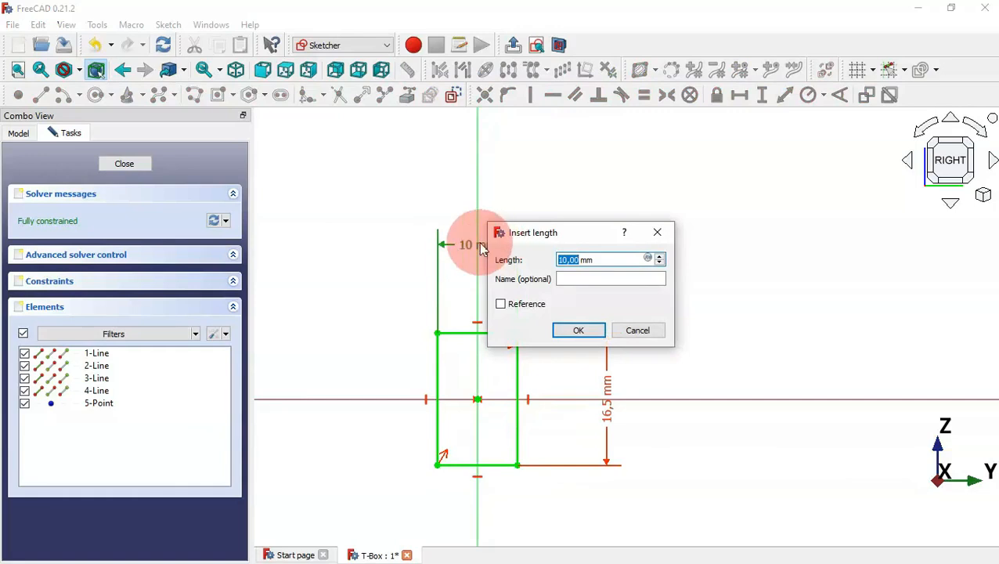
{"action": "key", "text": "Return"}
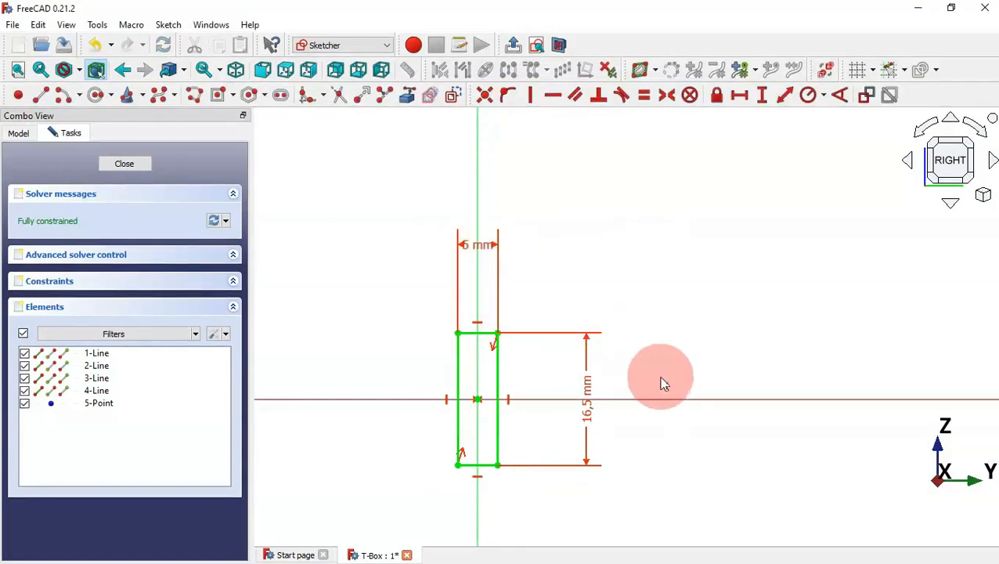
Set the rectangle's height in Sketch015 to 8.25 mm and close the sketch
{"action": "double_click", "coordinate": [587, 395]}
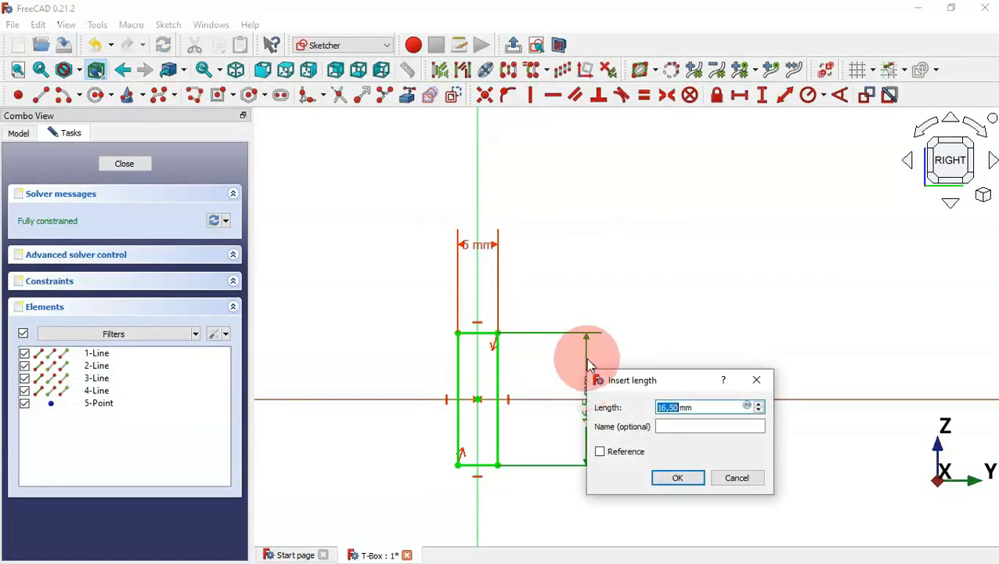
{"action": "type", "text": "8.25"}
{"action": "key", "text": "Return"}
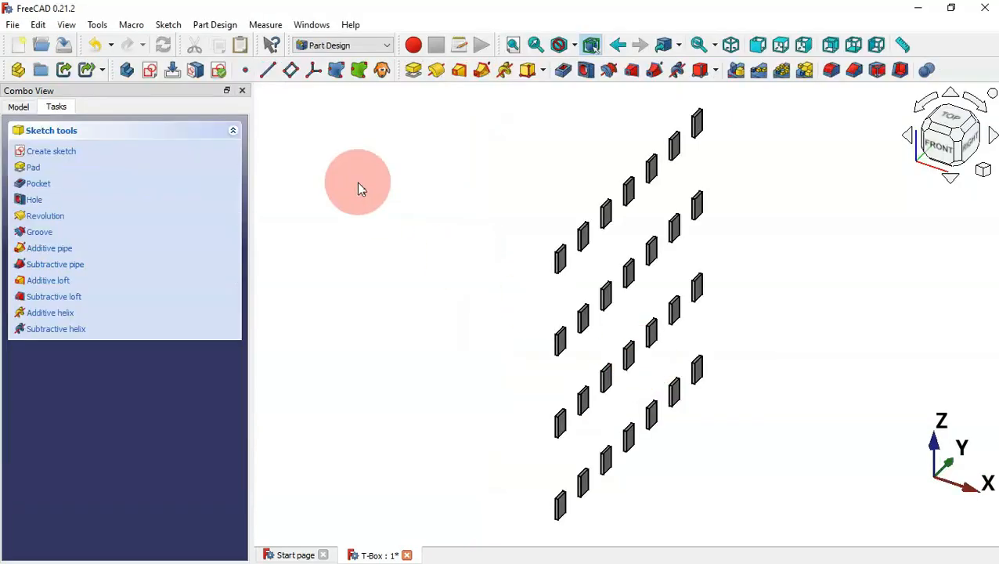
Collapse and select Array006, and set the y component of its Interval Y to 7.5 mm
{"action": "left_click", "coordinate": [28, 108]}
{"action": "left_click", "coordinate": [45, 196]}
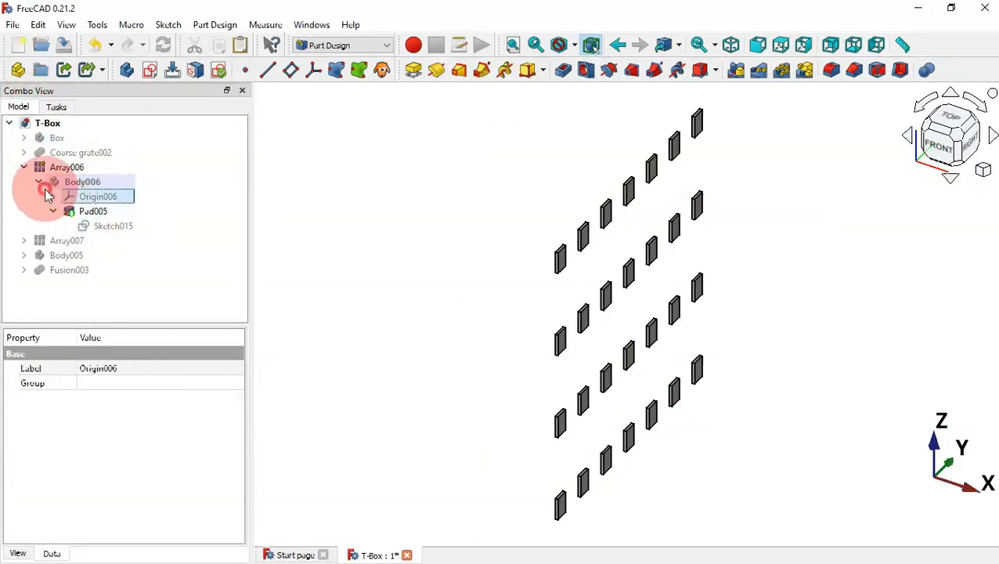
{"action": "left_click", "coordinate": [38, 182]}
{"action": "left_click", "coordinate": [23, 167]}
{"action": "left_click", "coordinate": [72, 170]}
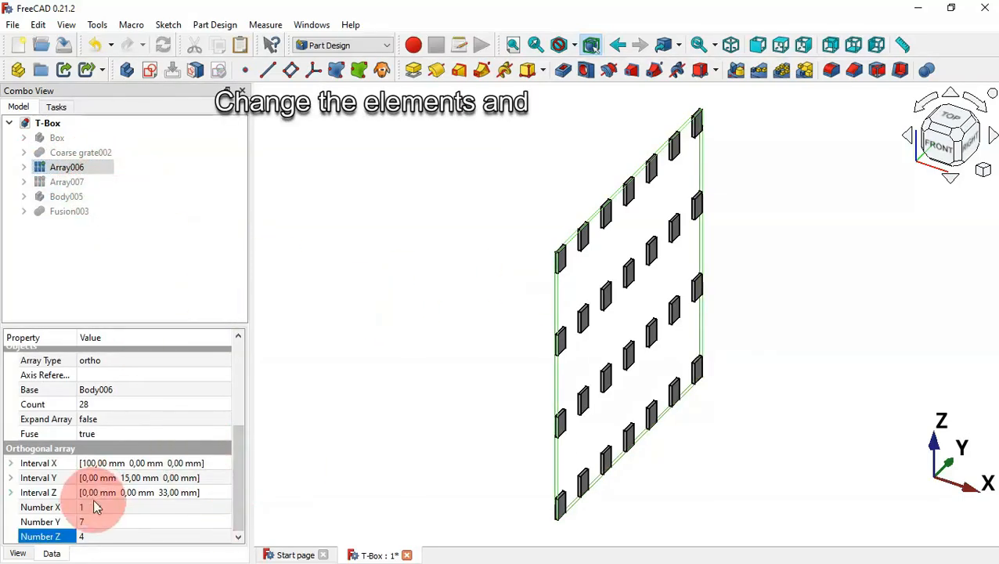
{"action": "left_click", "coordinate": [12, 478]}
{"action": "left_click", "coordinate": [133, 507]}
{"action": "double_click", "coordinate": [134, 508]}
{"action": "type", "text": "7,50"}
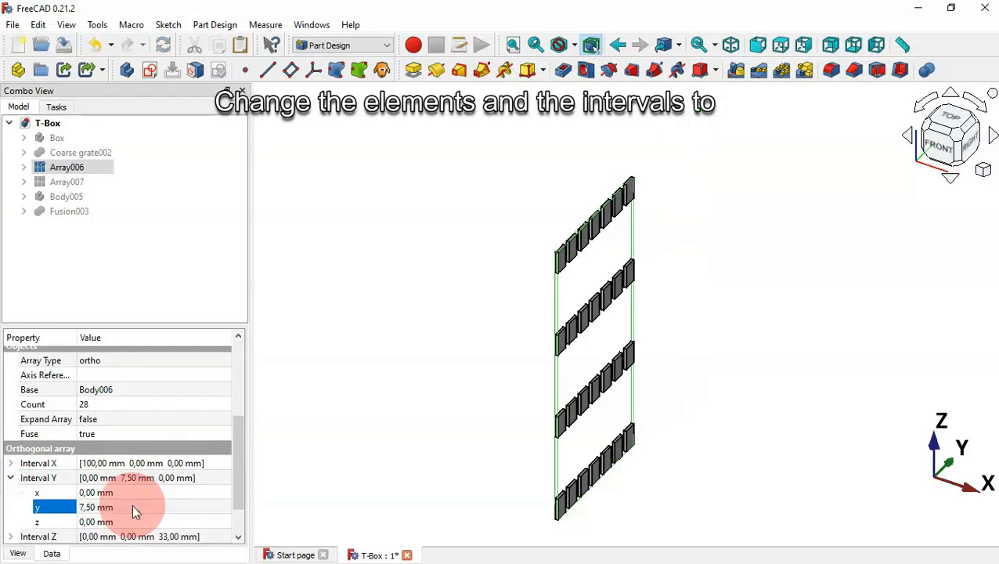
{"action": "key", "text": "Return"}
Set the z component of Array006's Interval Z to 16.5 mm
{"action": "left_click_drag", "start_coordinate": [235, 473], "coordinate": [235, 535]}
{"action": "left_click", "coordinate": [11, 494]}
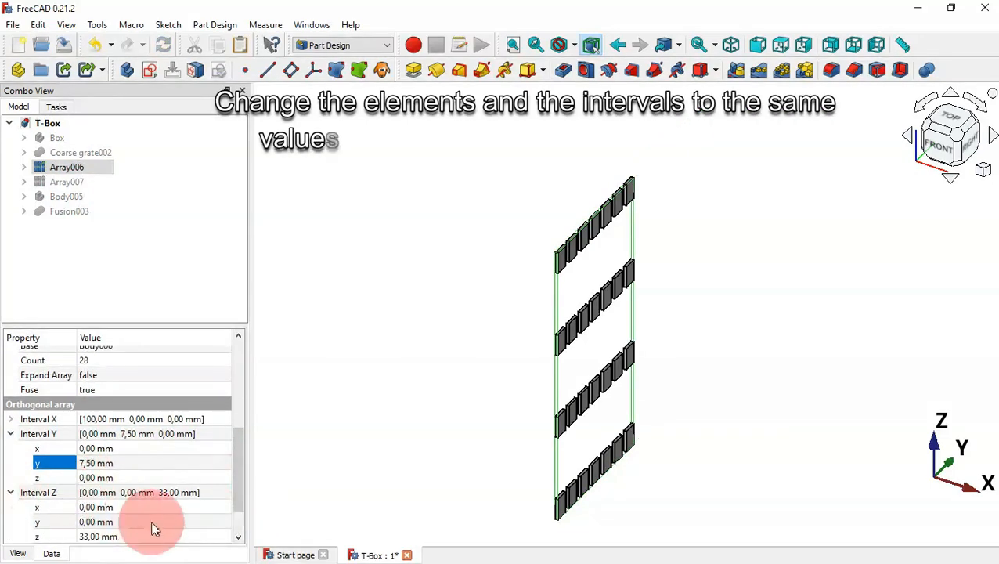
{"action": "double_click", "coordinate": [180, 536]}
{"action": "type", "text": "16,50"}
{"action": "key", "text": "Return"}
Set Array006's copy counts to 13 in Number Y and 8 in Number Z, and inspect the array
{"action": "left_click_drag", "start_coordinate": [238, 452], "coordinate": [141, 515]}
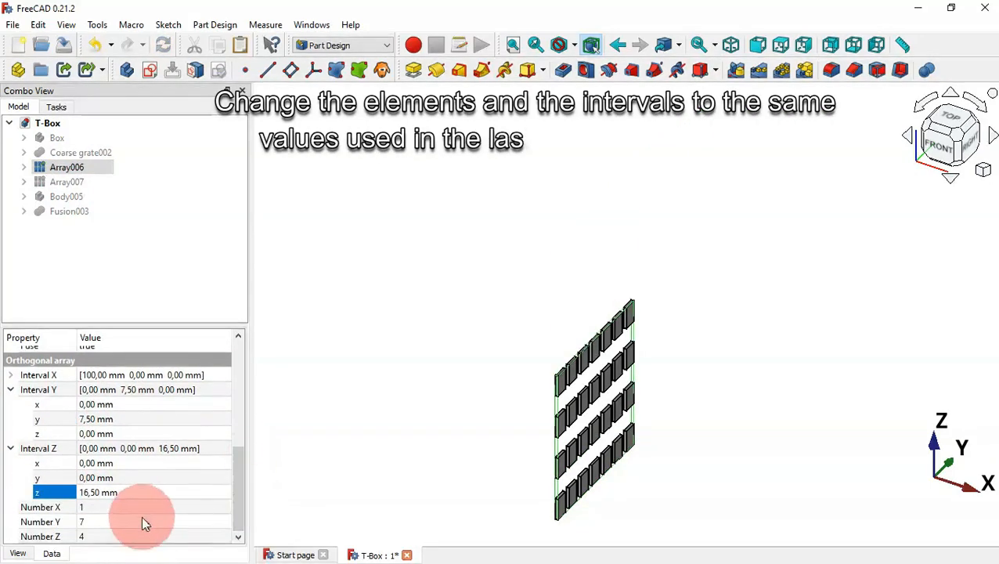
{"action": "left_click", "coordinate": [141, 522]}
{"action": "double_click", "coordinate": [160, 521]}
{"action": "type", "text": "13"}
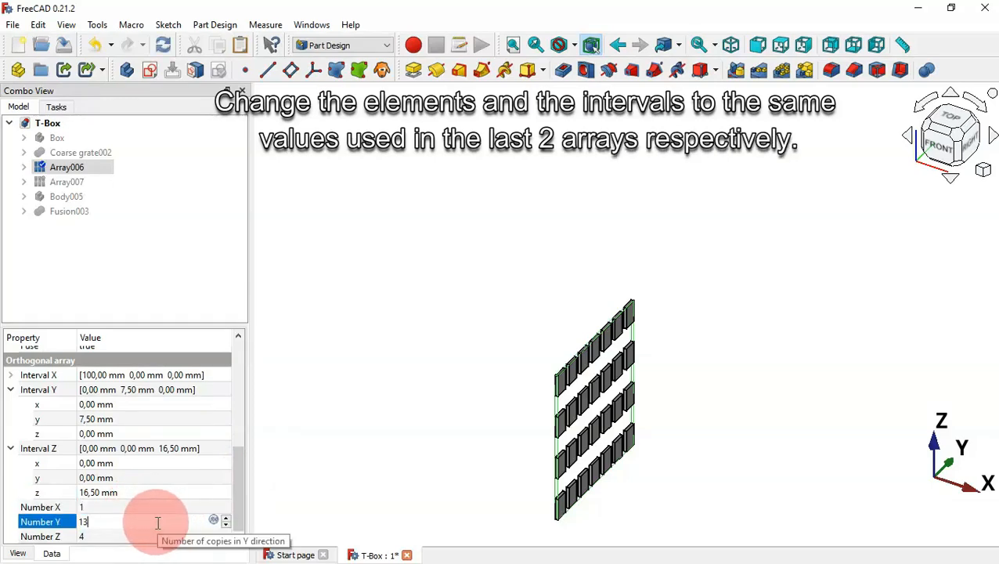
{"action": "key", "text": "Return"}
{"action": "double_click", "coordinate": [167, 534]}
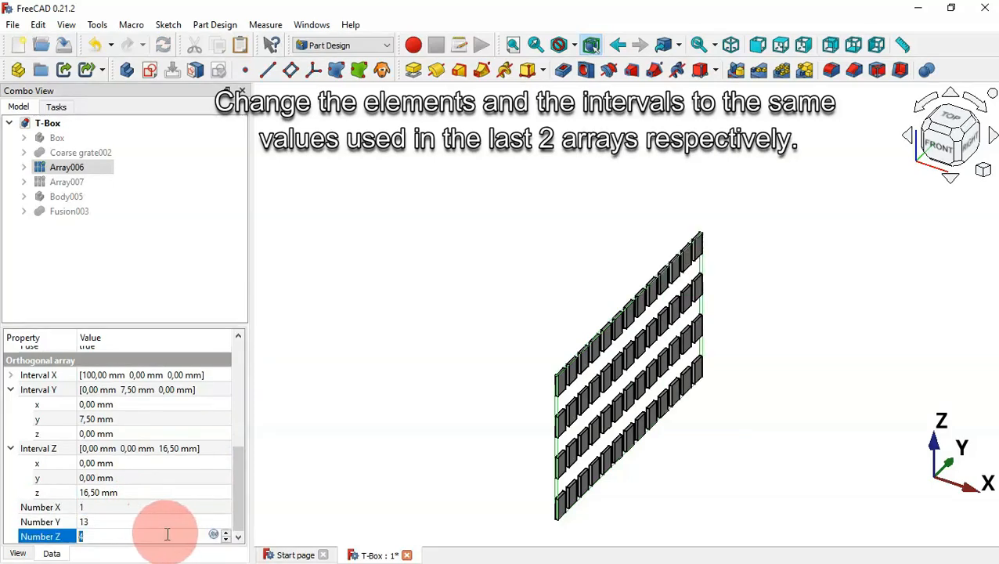
{"action": "type", "text": "8"}
{"action": "key", "text": "Return"}
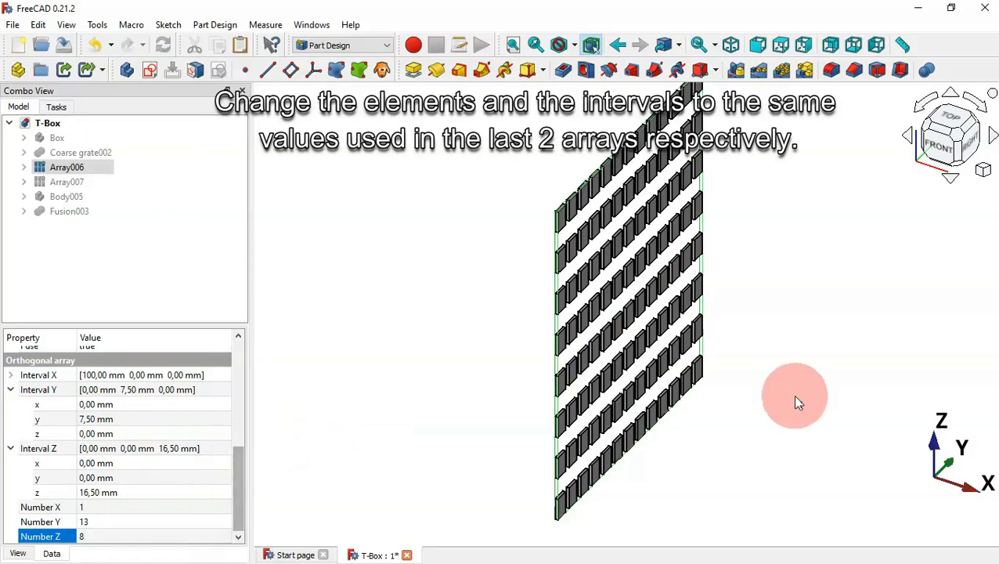
{"action": "middle_click_drag", "start_coordinate": [792, 394], "coordinate": [675, 364]}
Show Array007, set the placement position of its Body007 clone to y 3.75 mm and z 8.25 mm, and check the offset pattern
{"action": "left_click", "coordinate": [33, 182]}
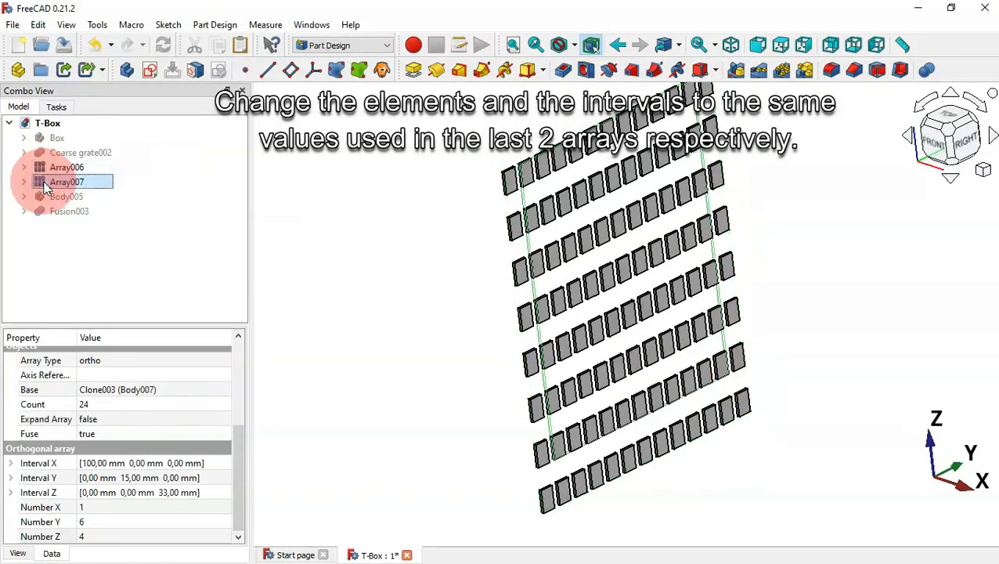
{"action": "left_click", "coordinate": [23, 182]}
{"action": "left_click", "coordinate": [78, 197]}
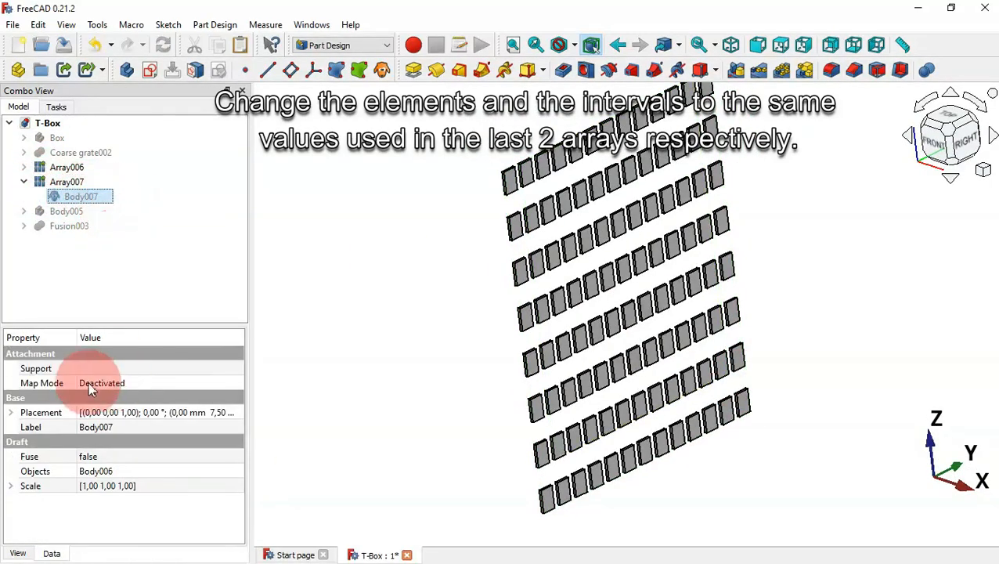
{"action": "left_click", "coordinate": [11, 412]}
{"action": "left_click", "coordinate": [25, 456]}
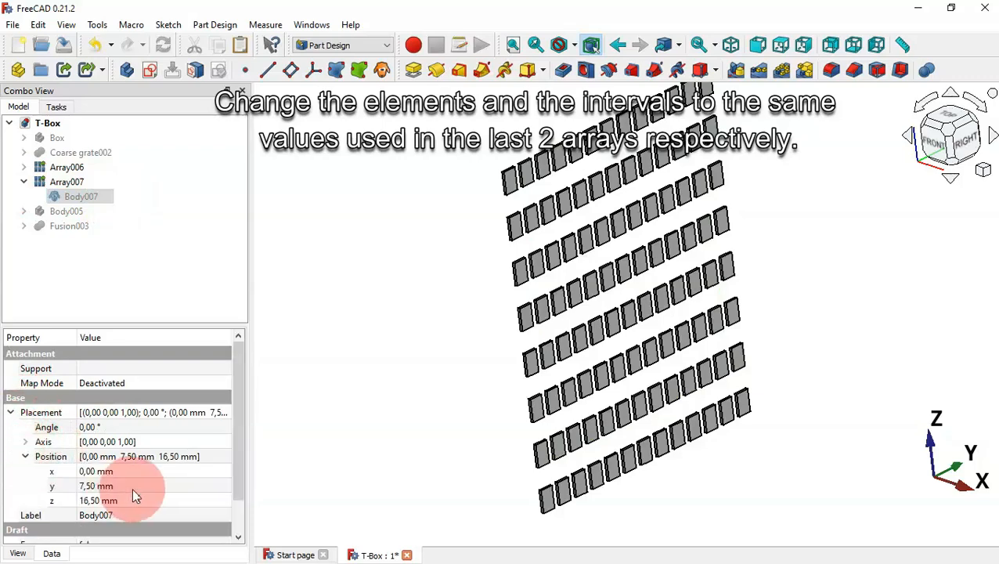
{"action": "left_click", "coordinate": [133, 494]}
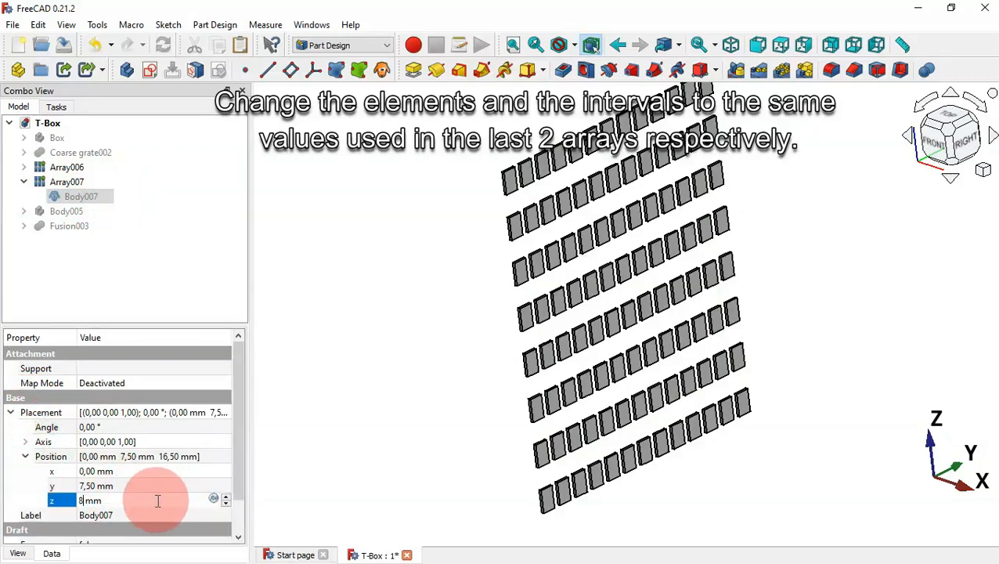
{"action": "left_click", "coordinate": [150, 485]}
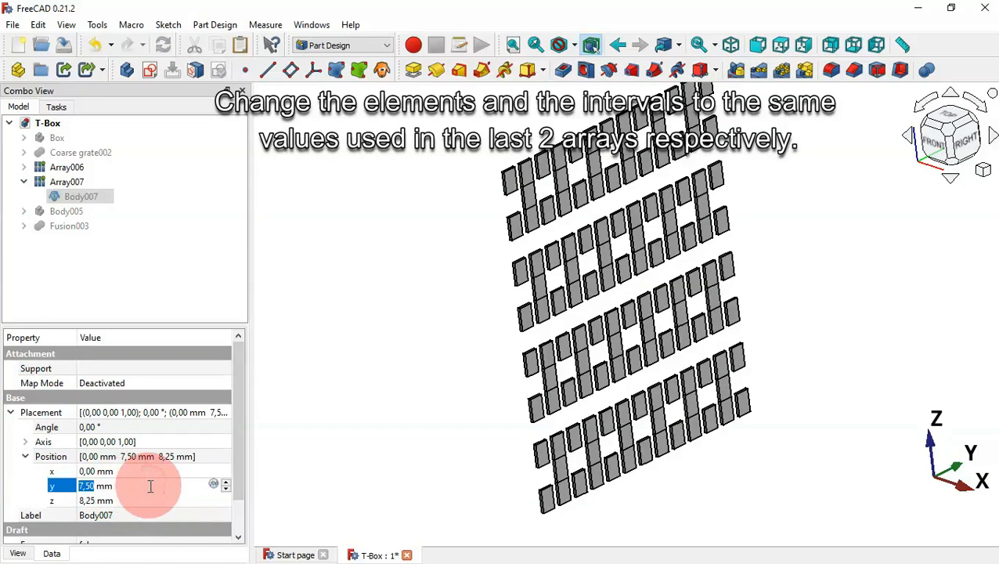
{"action": "key", "text": "Return"}
{"action": "key", "text": "3"}
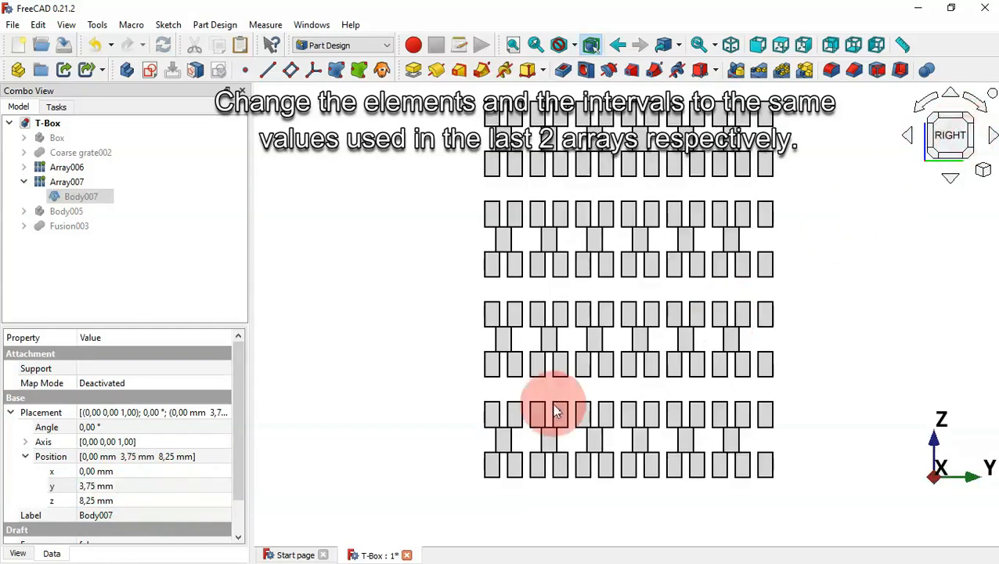
{"action": "scroll", "coordinate": [505, 440], "scroll_direction": "up", "scroll_amount": 3}
{"action": "left_click", "coordinate": [460, 274]}
{"action": "key", "text": "0"}
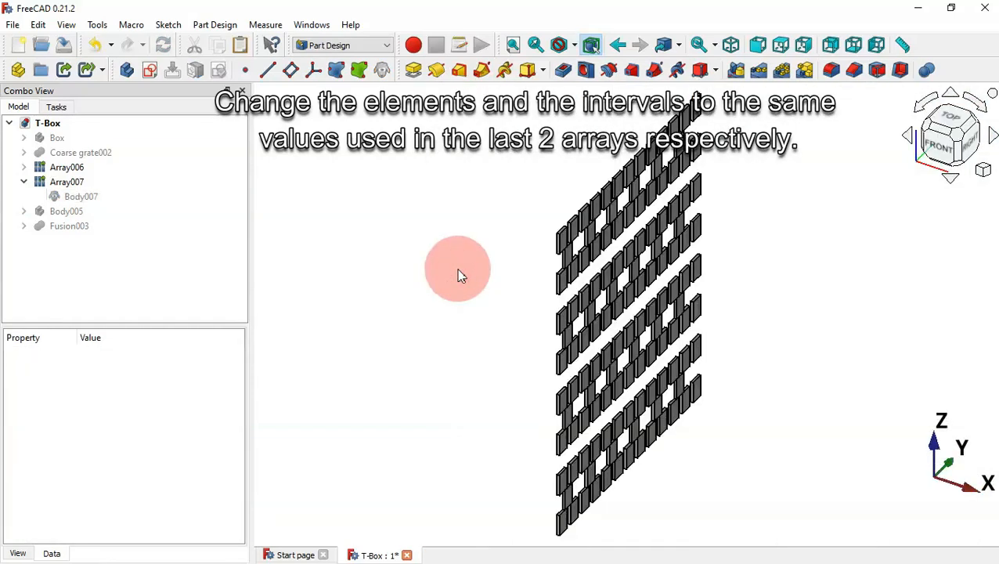
Select Array007 and set the y component of its Interval Y to 7.5 mm
{"action": "left_click", "coordinate": [70, 181]}
{"action": "left_click_drag", "start_coordinate": [233, 389], "coordinate": [235, 469]}
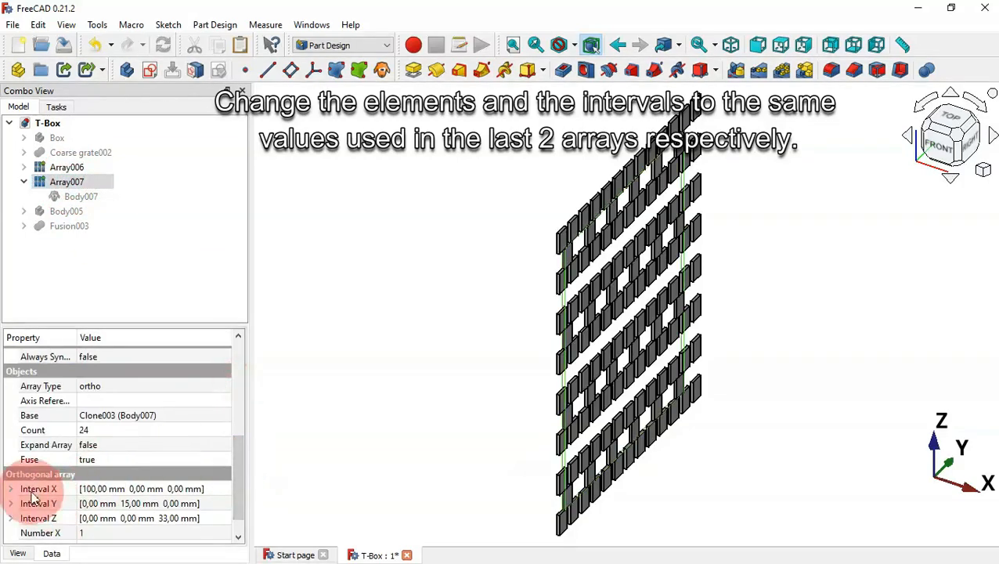
{"action": "left_click", "coordinate": [11, 503]}
{"action": "left_click_drag", "start_coordinate": [240, 435], "coordinate": [240, 464]}
{"action": "left_click", "coordinate": [169, 462]}
{"action": "type", "text": "7"}
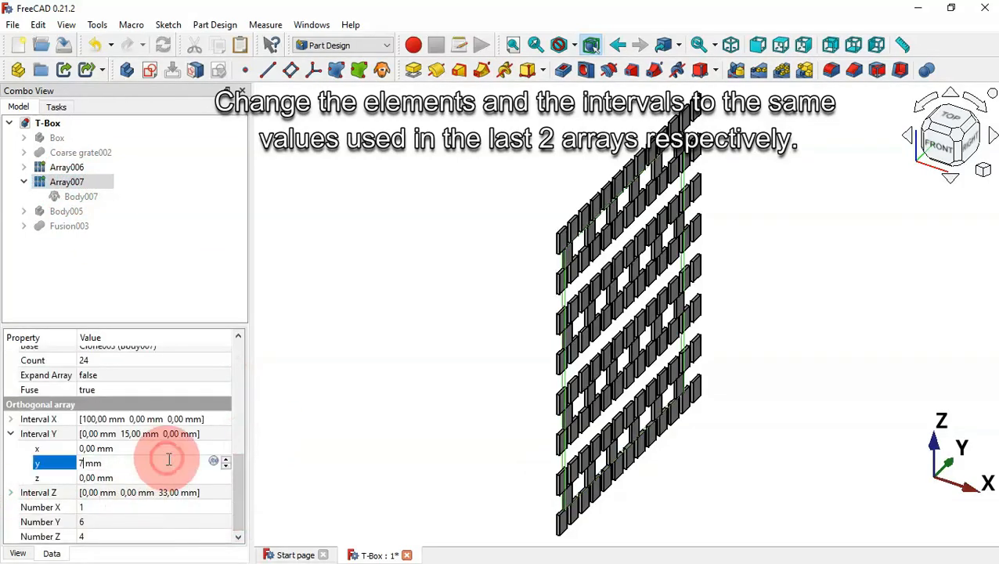
{"action": "type", "text": ".5"}
Set the z component of Array007's Interval Z to 16.5 mm
{"action": "left_click", "coordinate": [11, 493]}
{"action": "left_click", "coordinate": [157, 537]}
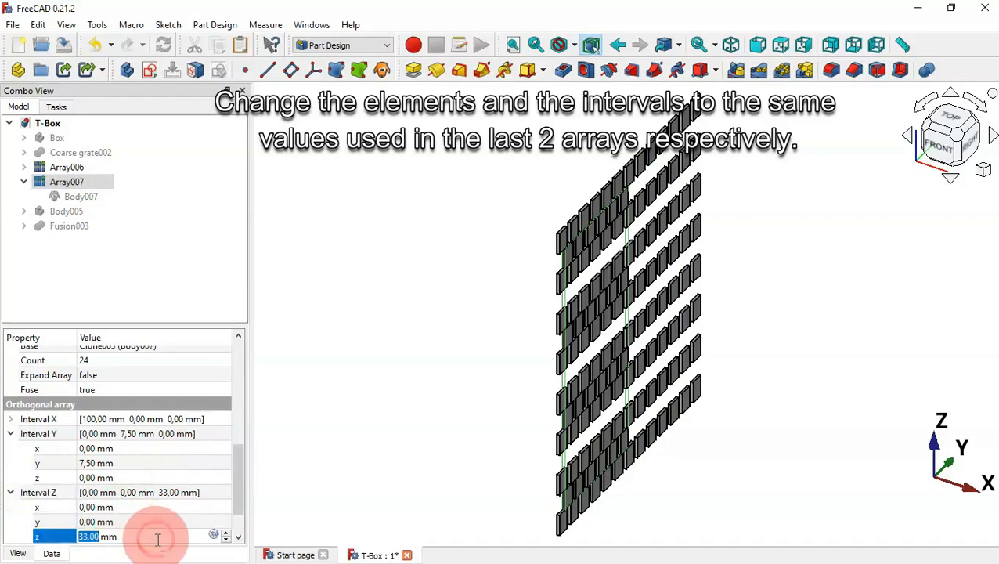
{"action": "type", "text": "16.5"}
{"action": "key", "text": "Return"}
Set Array007's copy counts to 12 in Number Y and 8 in Number Z, and inspect the combined pattern
{"action": "scroll", "coordinate": [200, 442], "scroll_direction": "down", "scroll_amount": 1}
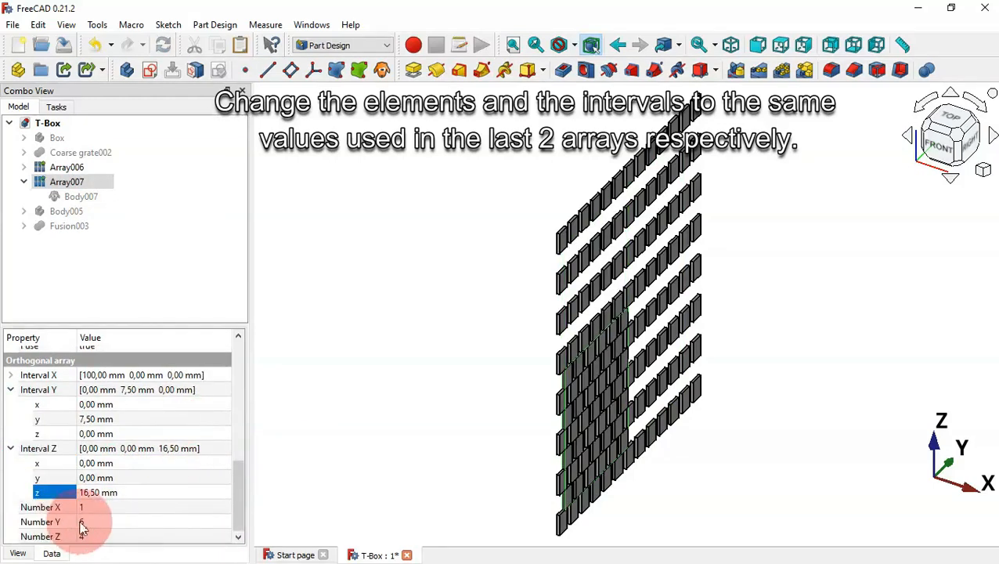
{"action": "left_click", "coordinate": [110, 520]}
{"action": "type", "text": "12"}
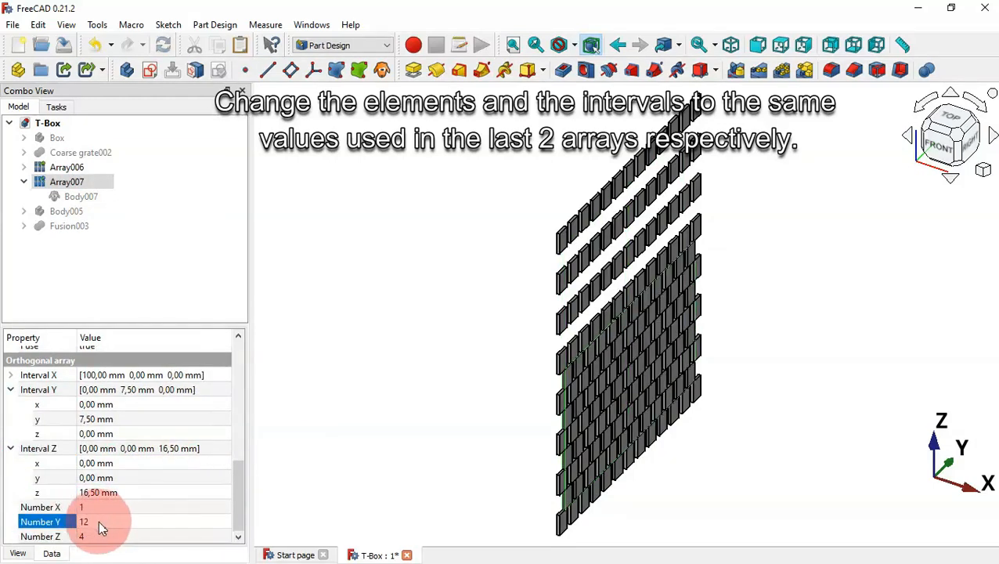
{"action": "left_click", "coordinate": [125, 537]}
{"action": "type", "text": "8"}
{"action": "left_click", "coordinate": [687, 423]}
{"action": "left_click_drag", "start_coordinate": [688, 423], "coordinate": [560, 391]}
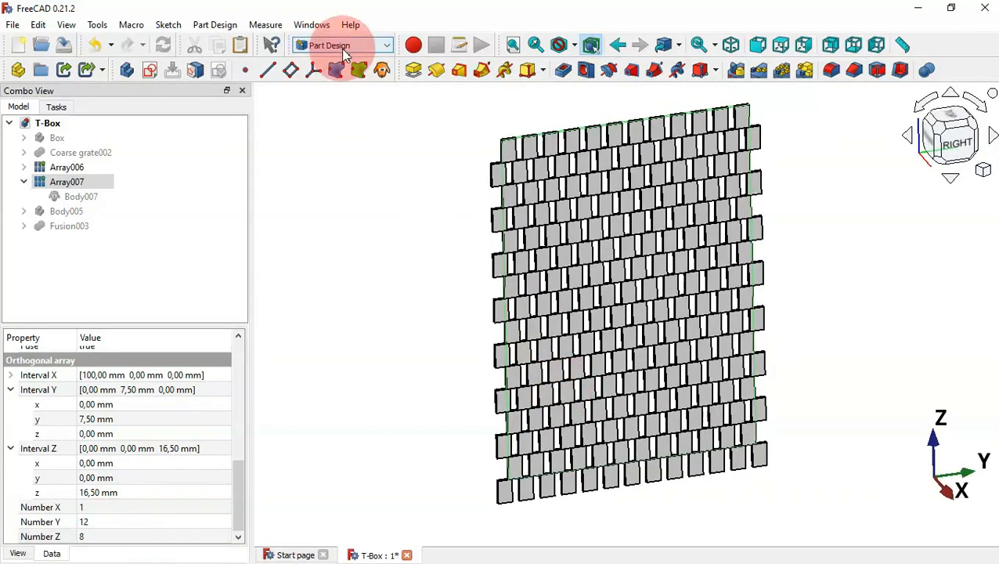
Switch to the Part workbench, fuse Array006 and Array007 into one union, and recompute the model
{"action": "left_click", "coordinate": [340, 45]}
{"action": "left_click", "coordinate": [350, 143]}
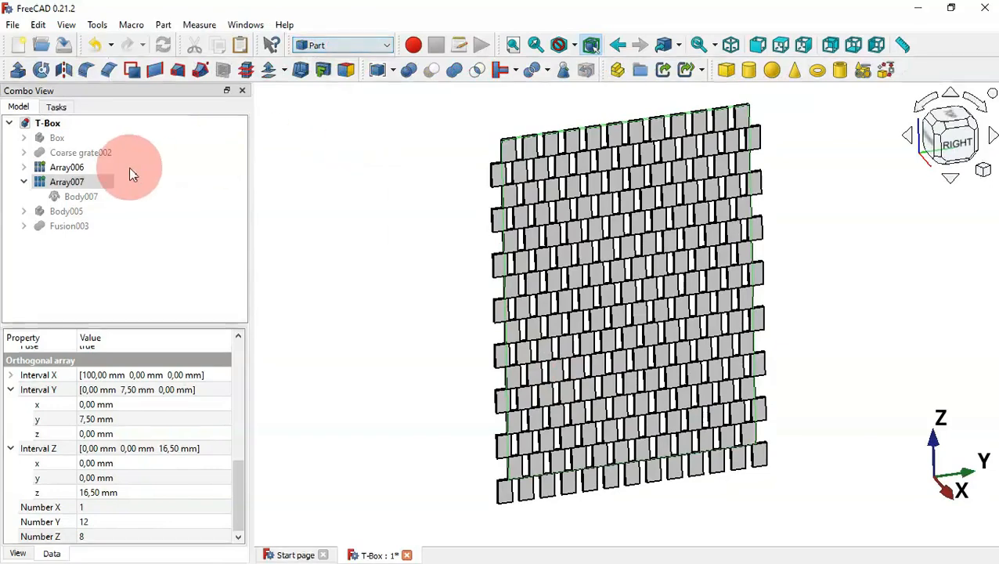
{"action": "left_click", "coordinate": [70, 167]}
{"action": "left_click", "coordinate": [71, 182], "text": "ctrl"}
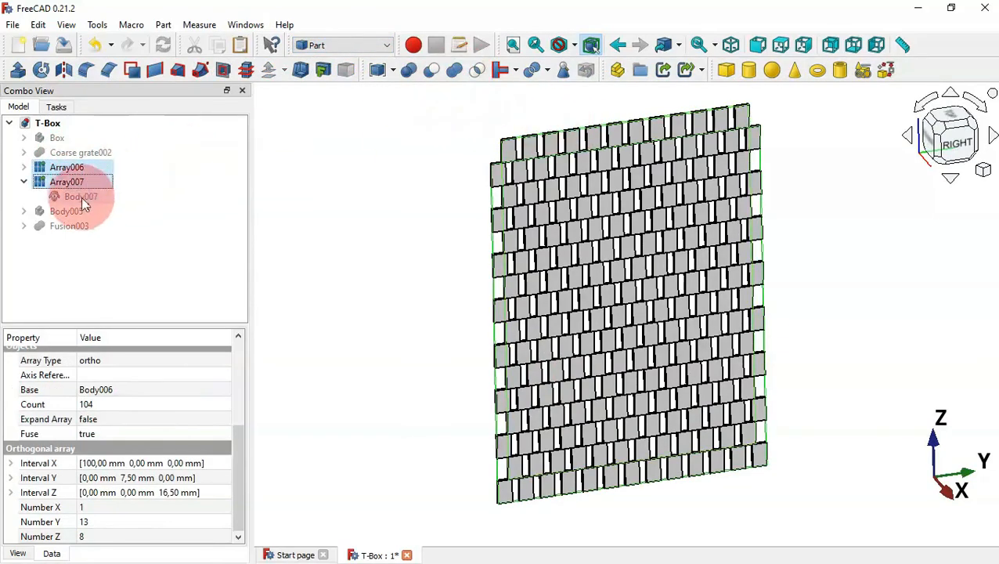
{"action": "left_click", "coordinate": [460, 76]}
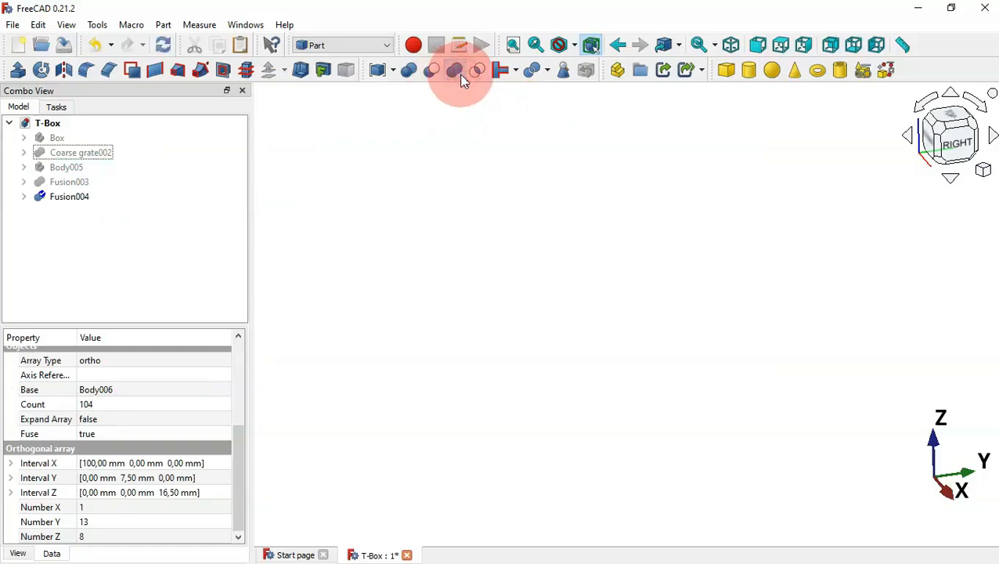
{"action": "left_click", "coordinate": [165, 45]}
{"action": "left_click", "coordinate": [382, 176]}
{"action": "middle_click_drag", "start_coordinate": [396, 177], "coordinate": [451, 227]}
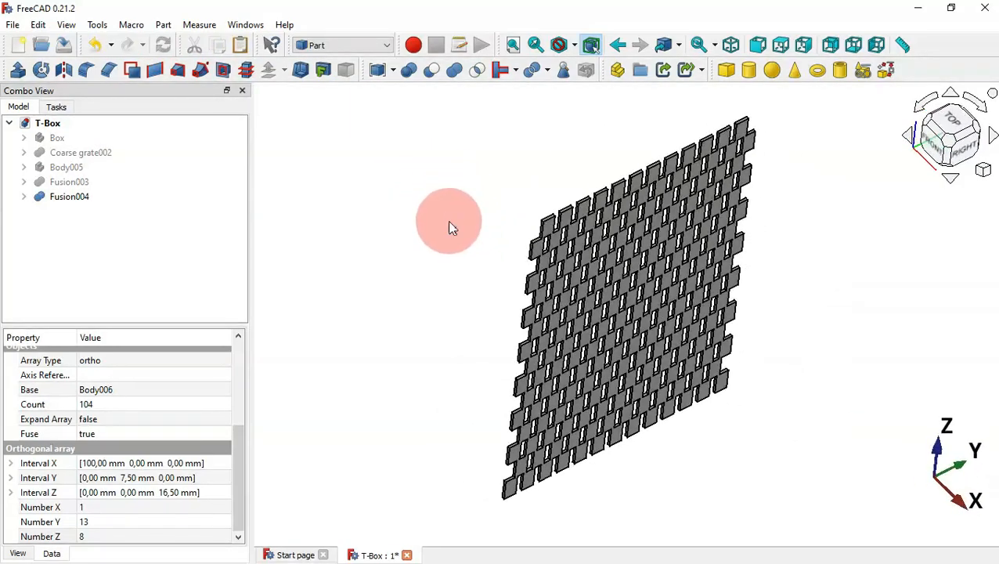
Show Body005 and open Sketch014 under its Pad004 for editing
{"action": "left_click", "coordinate": [51, 167]}
{"action": "key", "text": "space"}
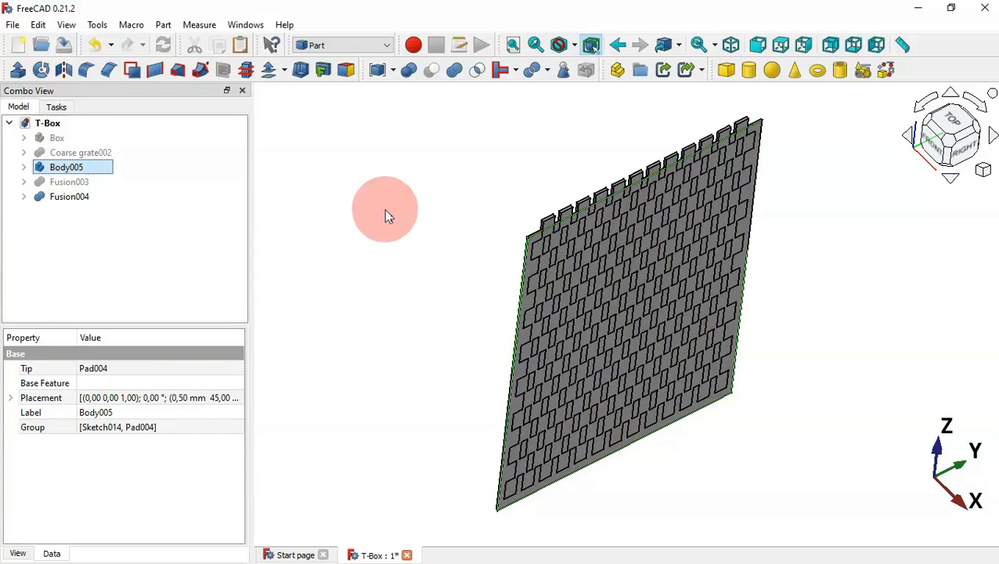
{"action": "left_click", "coordinate": [24, 167]}
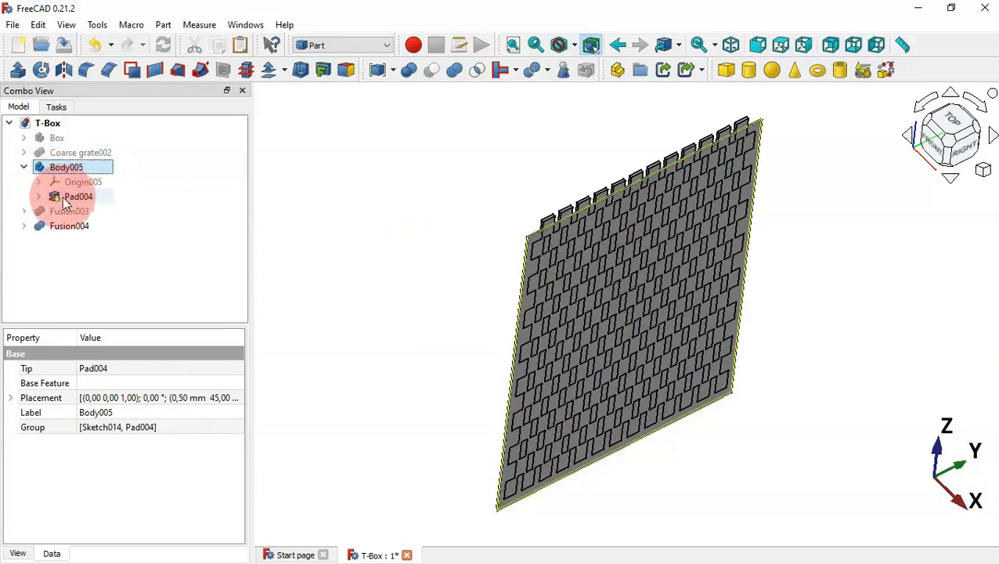
{"action": "left_click", "coordinate": [39, 196]}
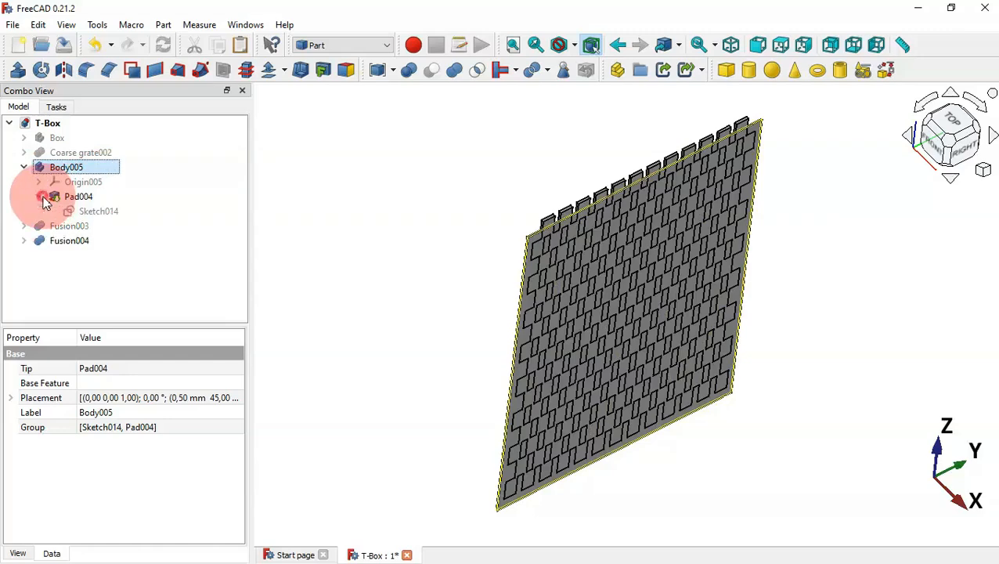
{"action": "left_click", "coordinate": [103, 212]}
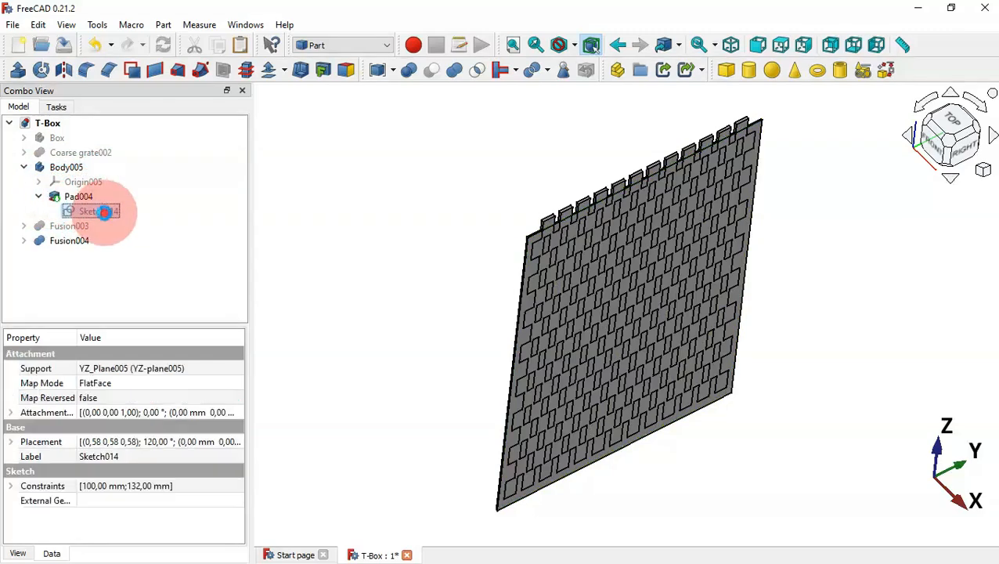
{"action": "double_click", "coordinate": [103, 211]}
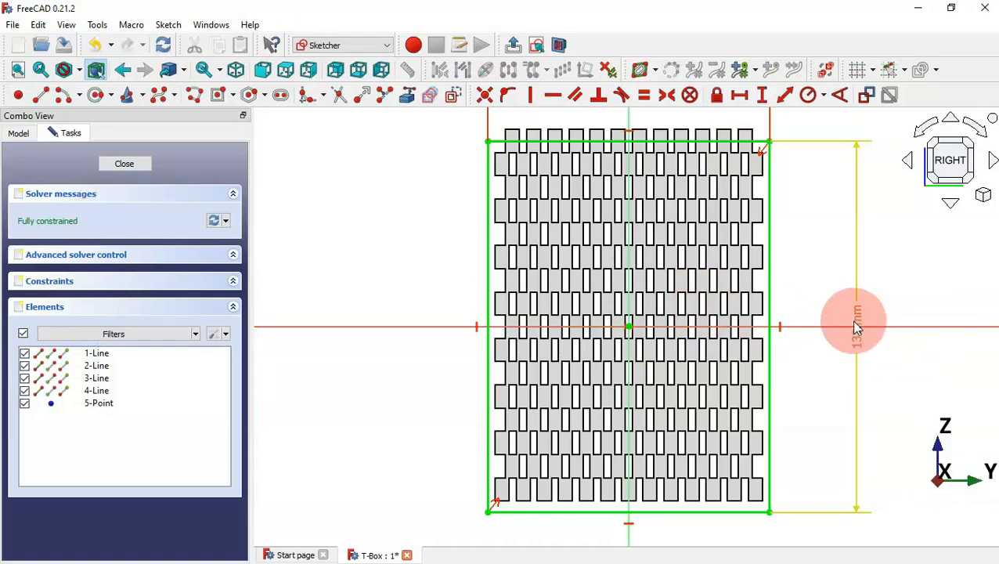
Set the sketch rectangle's width to 95 mm and its height to 132.25 mm, and leave the sketch
{"action": "scroll", "coordinate": [779, 395], "scroll_direction": "down", "scroll_amount": 2}
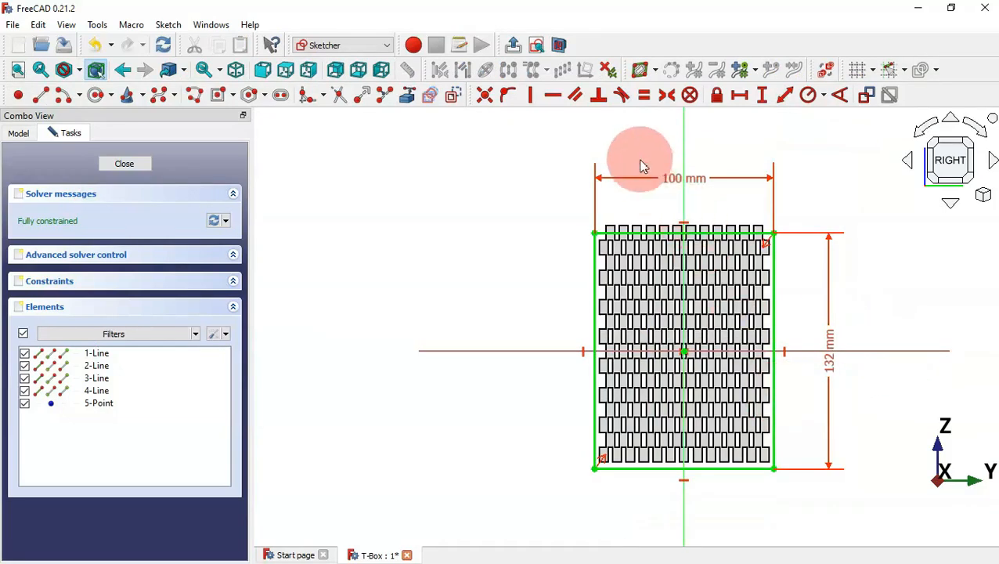
{"action": "double_click", "coordinate": [676, 180]}
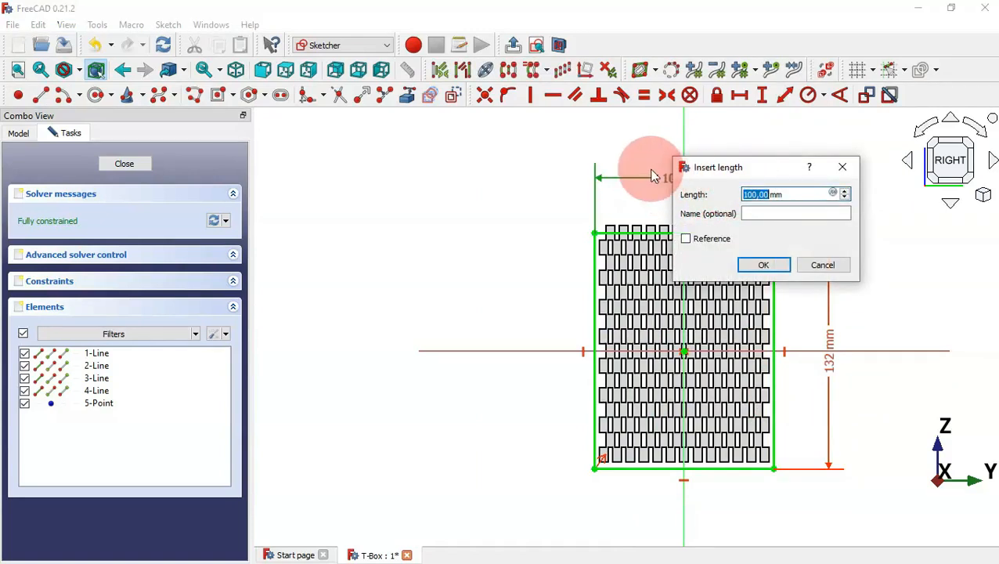
{"action": "type", "text": "95"}
{"action": "key", "text": "Return"}
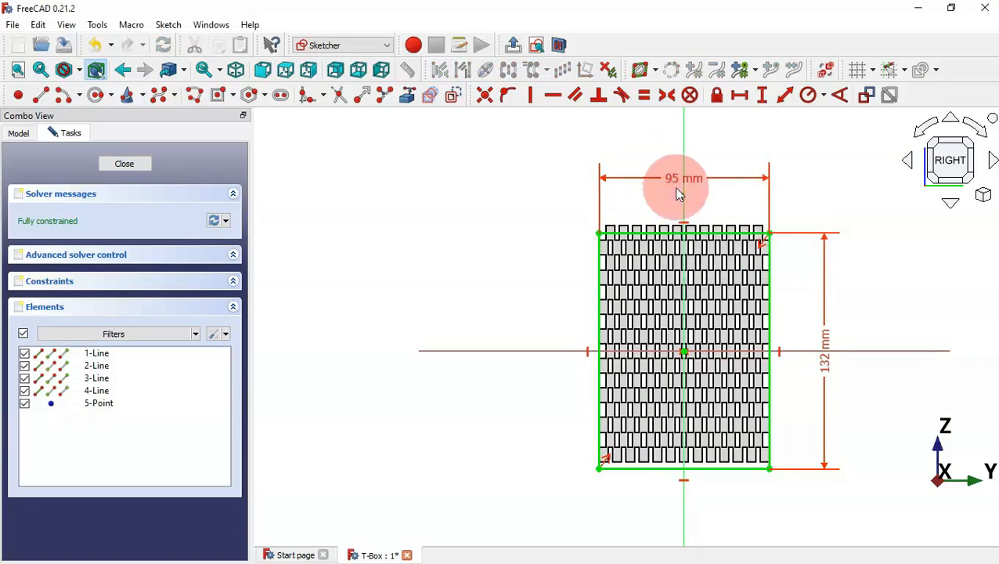
{"action": "double_click", "coordinate": [826, 363]}
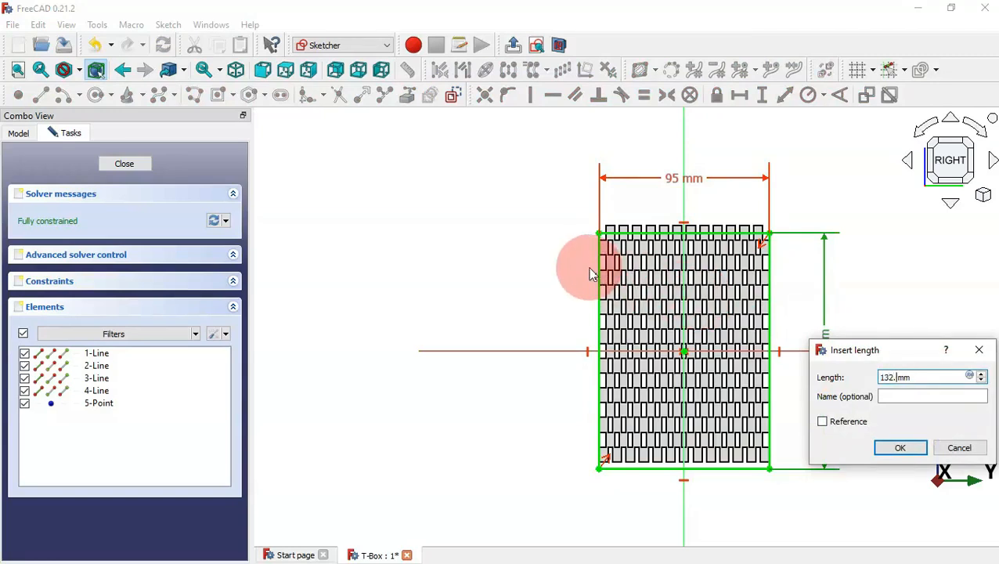
{"action": "key", "text": "Return"}
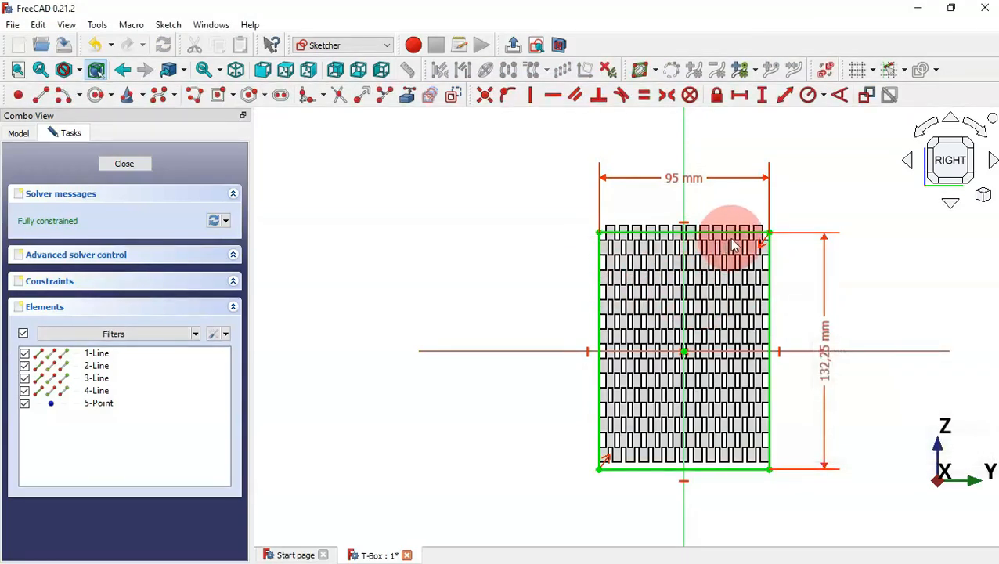
{"action": "key", "text": "Escape"}
Set the z position in Body005's placement to 61.75 mm, checking it against the fused array from the right view
{"action": "mouse_move", "coordinate": [814, 313]}
{"action": "left_mouse_down"}
{"action": "mouse_move", "coordinate": [676, 256]}
{"action": "mouse_move", "coordinate": [746, 277]}
{"action": "left_mouse_up"}
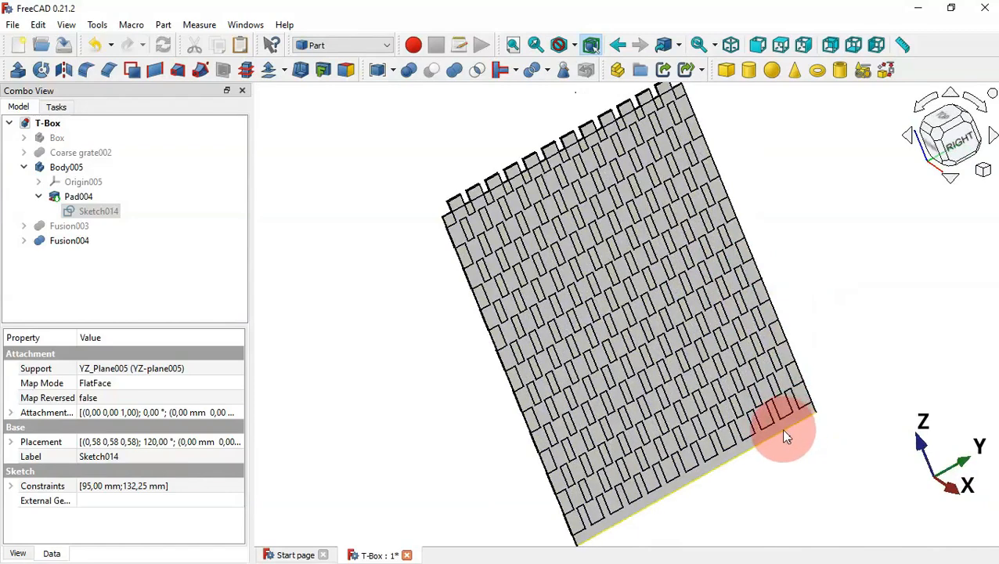
{"action": "left_click", "coordinate": [72, 167]}
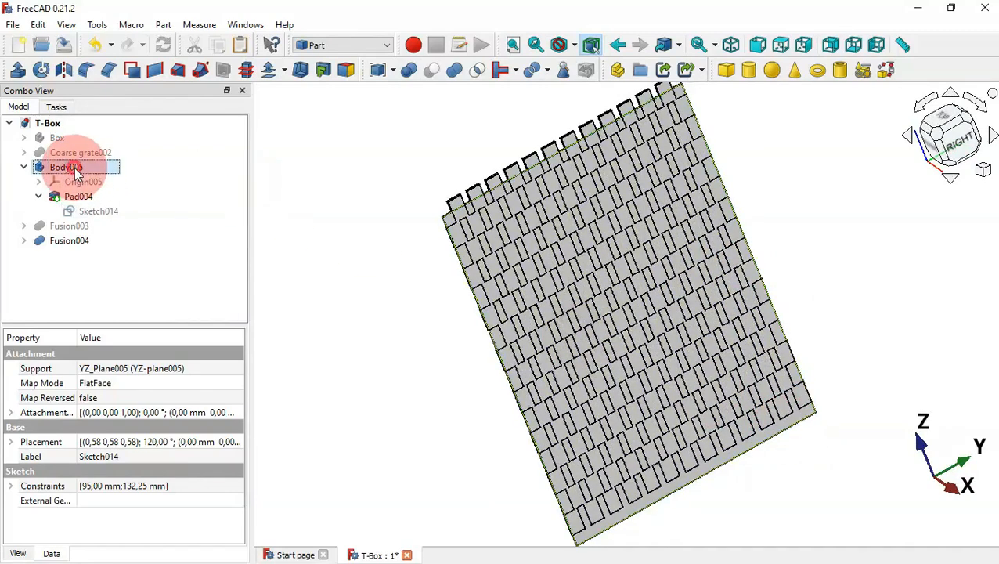
{"action": "left_click", "coordinate": [10, 398]}
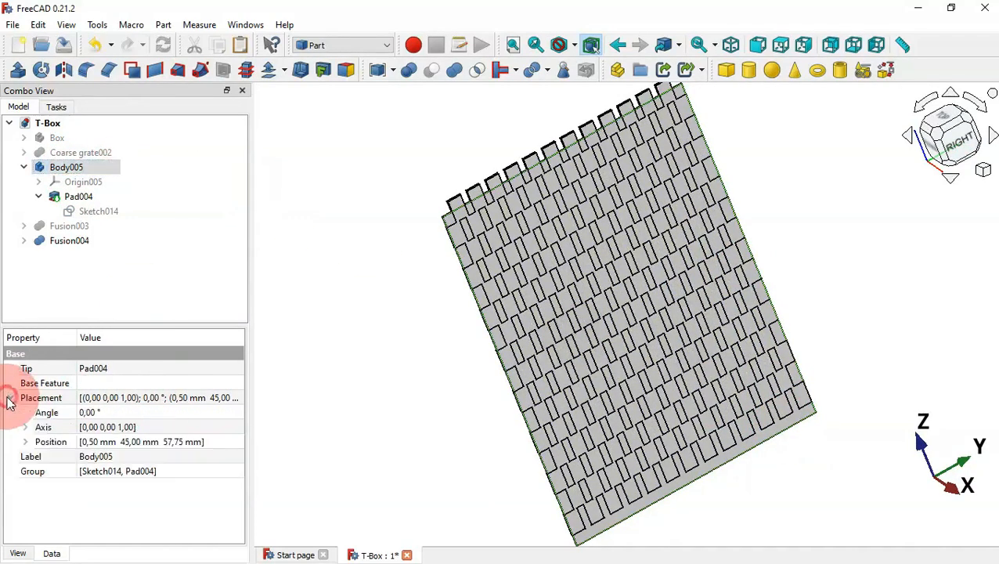
{"action": "left_click", "coordinate": [25, 441]}
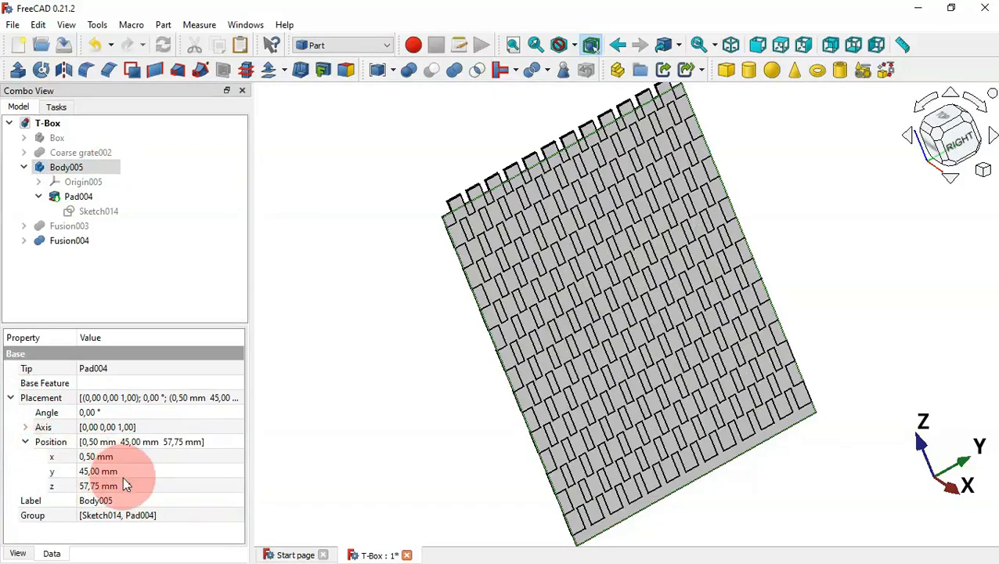
{"action": "left_click", "coordinate": [951, 135]}
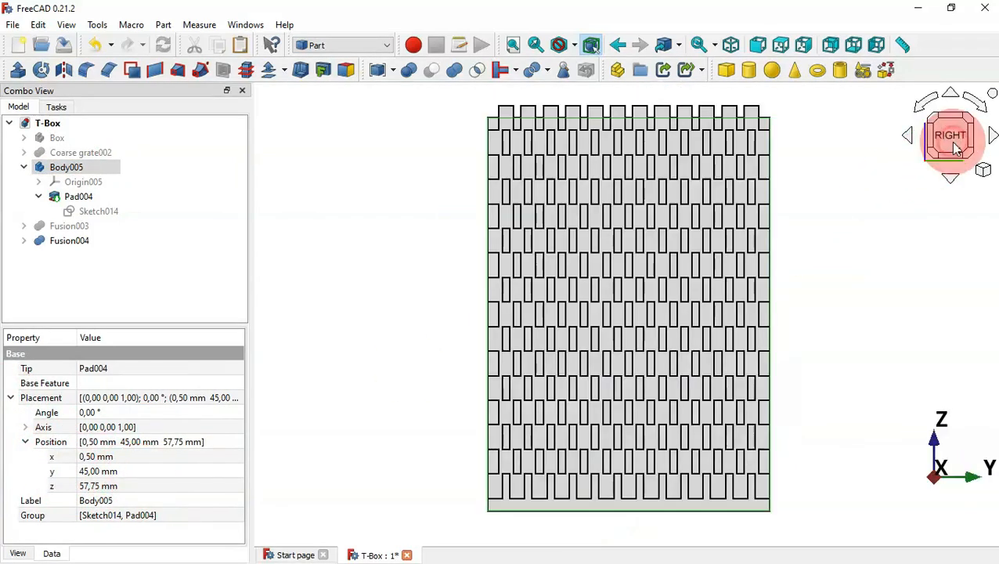
{"action": "left_click", "coordinate": [168, 486]}
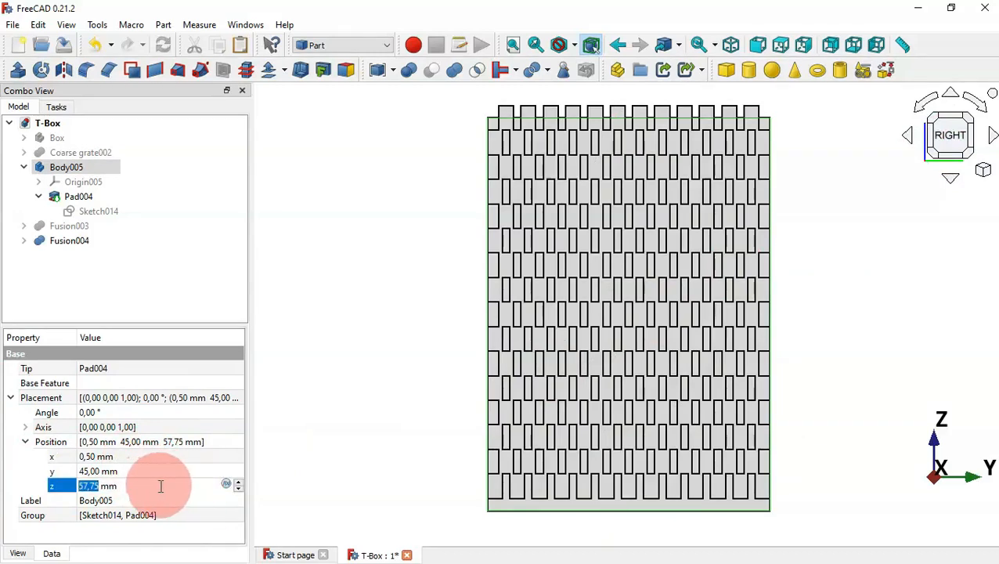
{"action": "scroll", "coordinate": [161, 486], "scroll_direction": "up", "scroll_amount": 4}
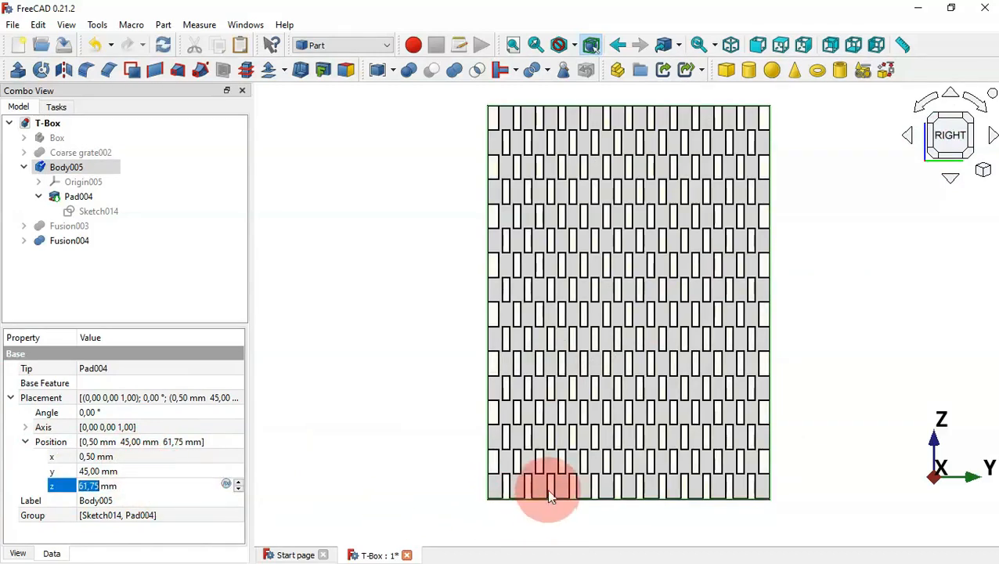
Examine how Body005's lower and upper edges align with the fused array, in close-up and in isometric view
{"action": "scroll", "coordinate": [549, 493], "scroll_direction": "up", "scroll_amount": 5}
{"action": "scroll", "coordinate": [549, 496], "scroll_direction": "down", "scroll_amount": 3}
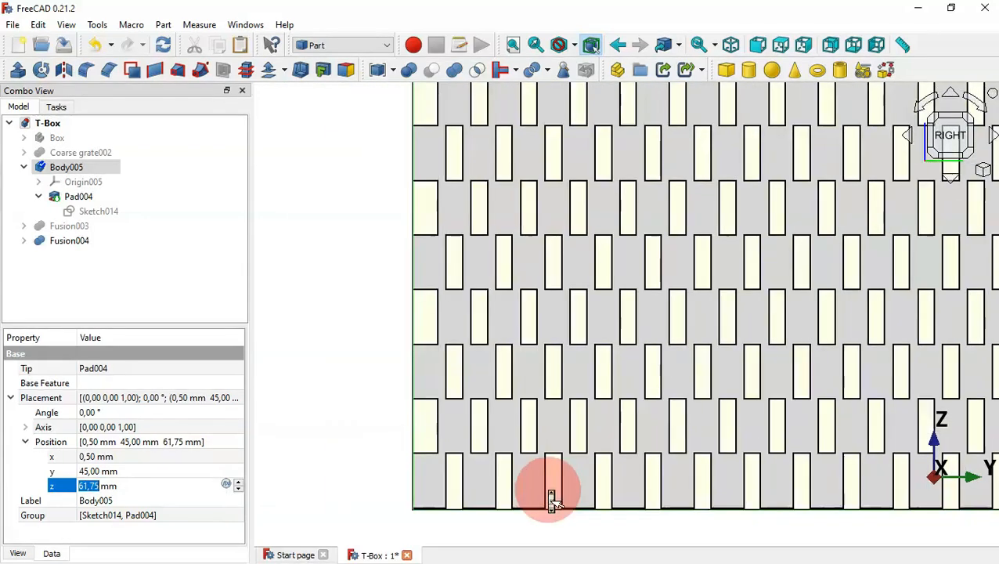
{"action": "scroll", "coordinate": [551, 499], "scroll_direction": "down", "scroll_amount": 5}
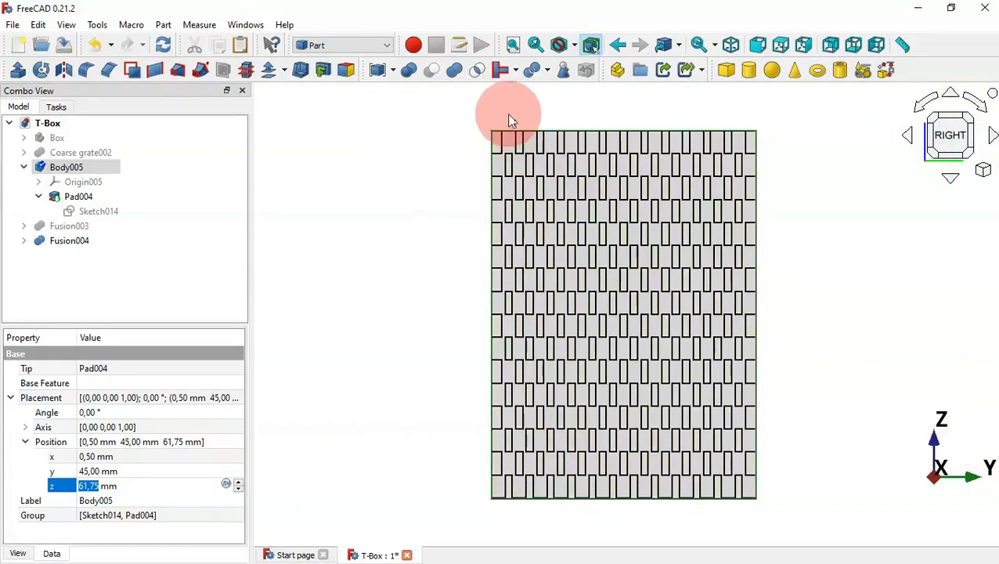
{"action": "scroll", "coordinate": [509, 121], "scroll_direction": "up", "scroll_amount": 3}
{"action": "left_click", "coordinate": [508, 119]}
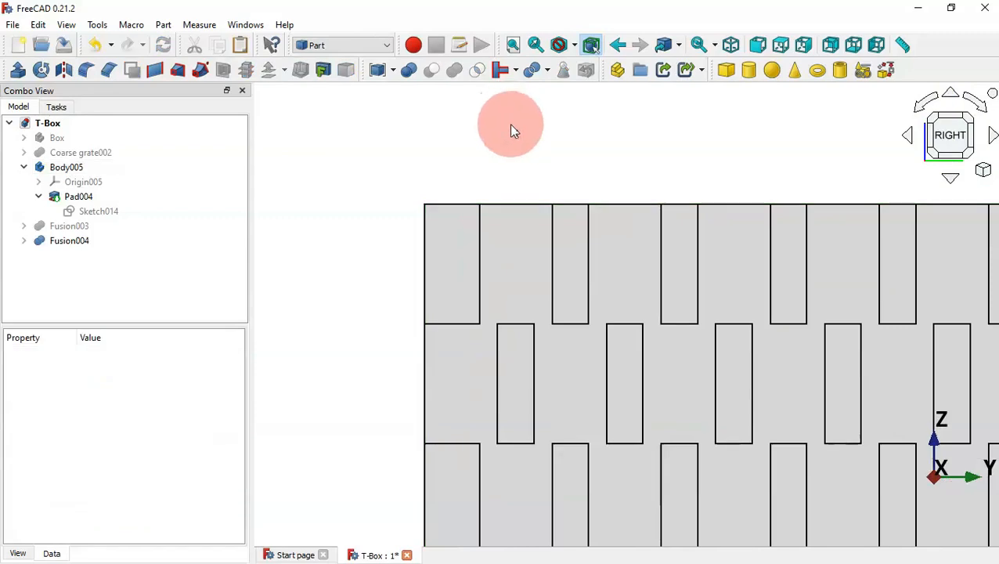
{"action": "key", "text": "0"}
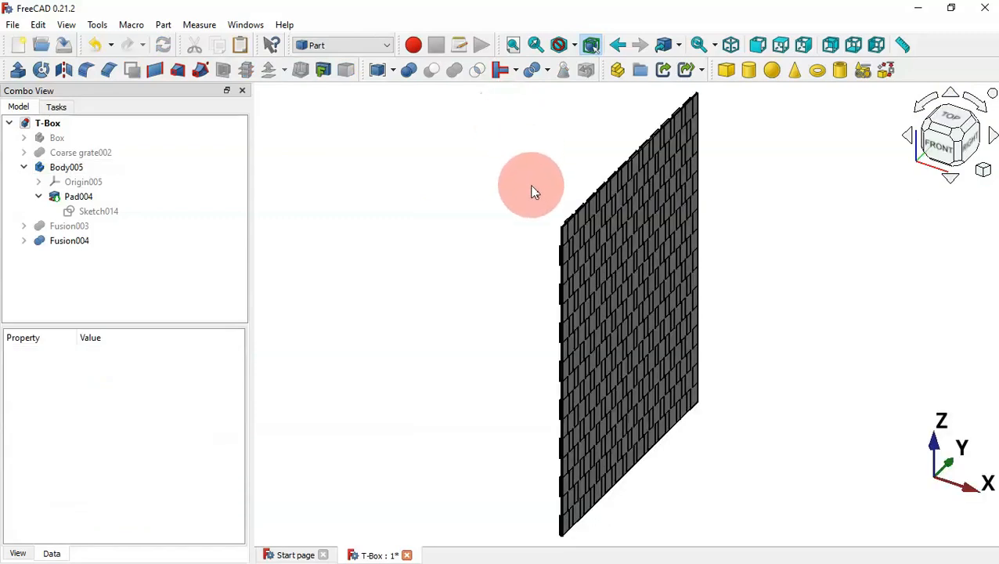
{"action": "middle_click_drag", "start_coordinate": [532, 189], "coordinate": [423, 232]}
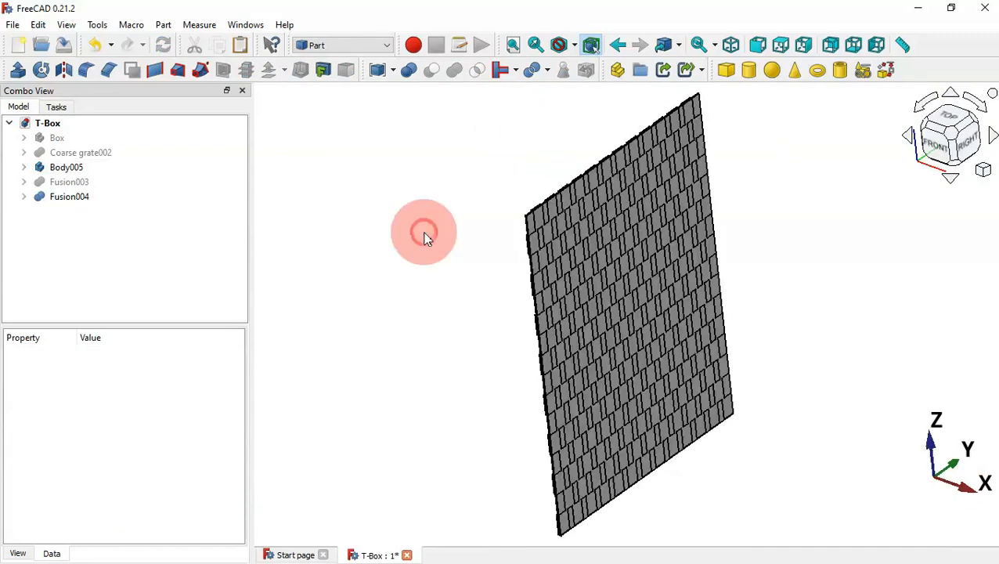
{"action": "key", "text": "0"}
Create a boolean intersection of Body005 and Fusion004
{"action": "left_click", "coordinate": [62, 198]}
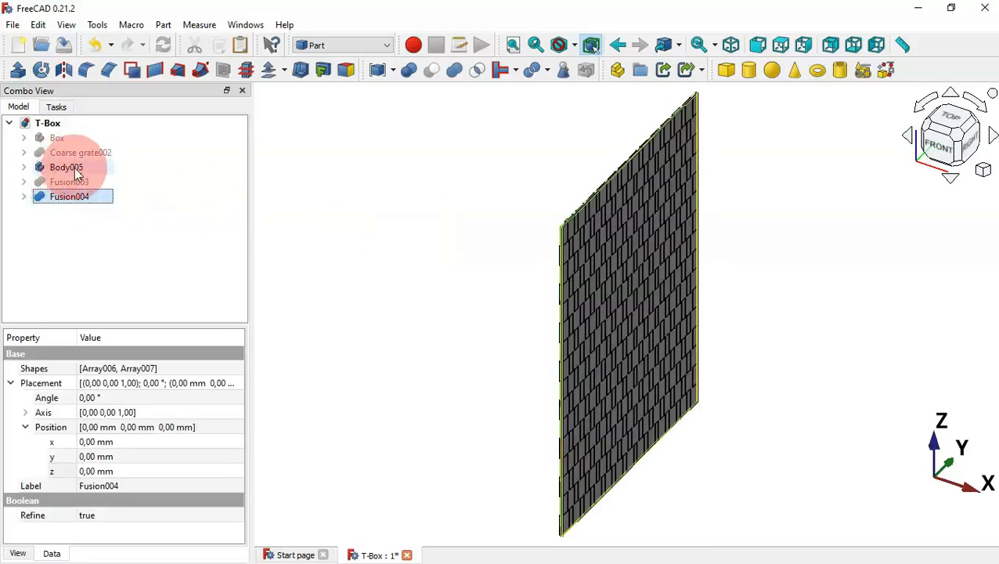
{"action": "left_click", "coordinate": [73, 167]}
{"action": "left_click", "coordinate": [82, 201], "text": "ctrl"}
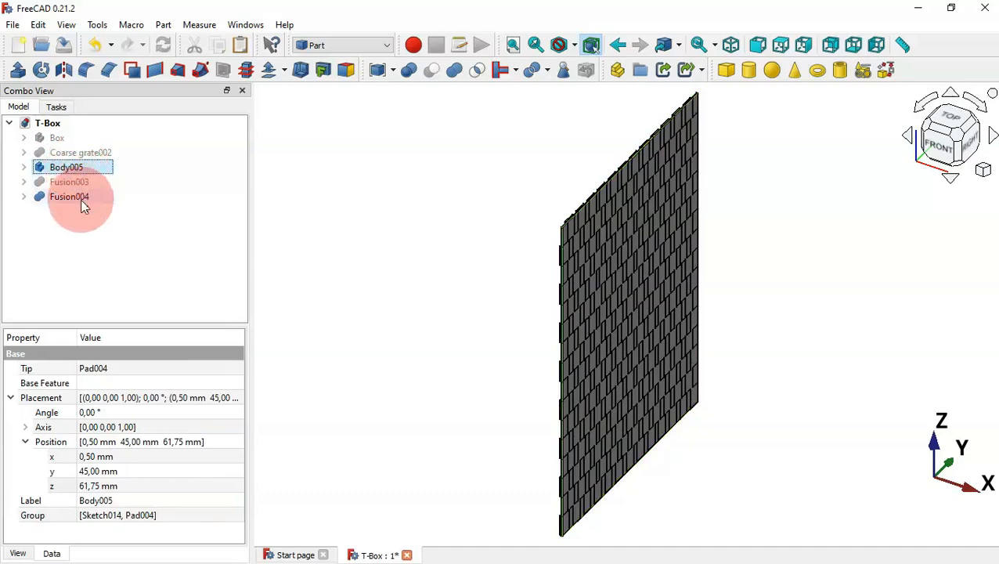
{"action": "left_click", "coordinate": [476, 75]}
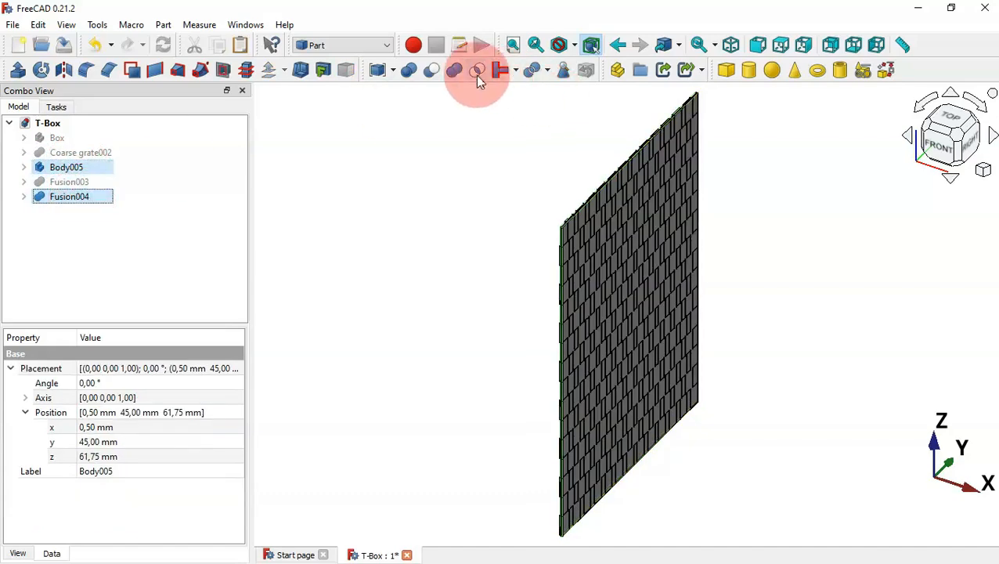
Cut Fusion004 from Body005, and make Fusion003 visible alongside the resulting plate
{"action": "left_click", "coordinate": [433, 71]}
{"action": "left_click_drag", "start_coordinate": [910, 263], "coordinate": [812, 249]}
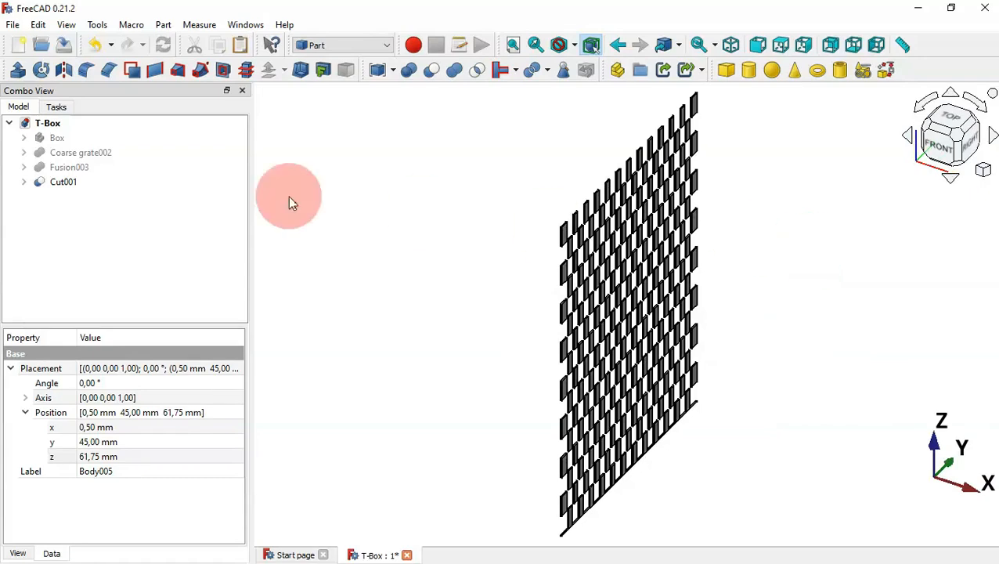
{"action": "left_click", "coordinate": [69, 167]}
{"action": "key", "text": "space"}
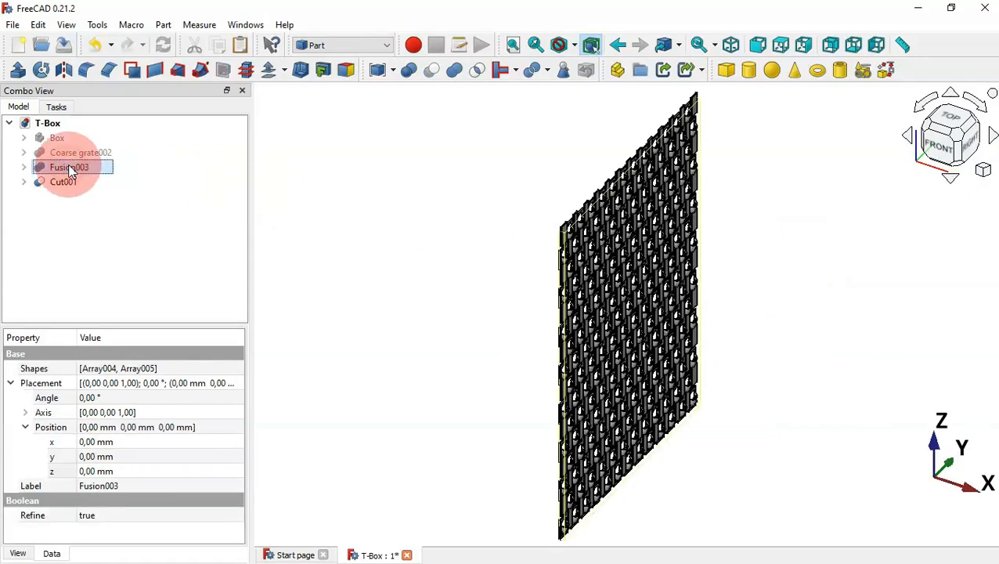
Set the x position in Fusion003's placement to 0.5 mm
{"action": "left_click_drag", "start_coordinate": [602, 250], "coordinate": [548, 202]}
{"action": "scroll", "coordinate": [583, 210], "scroll_direction": "up", "scroll_amount": 5}
{"action": "left_click", "coordinate": [85, 174]}
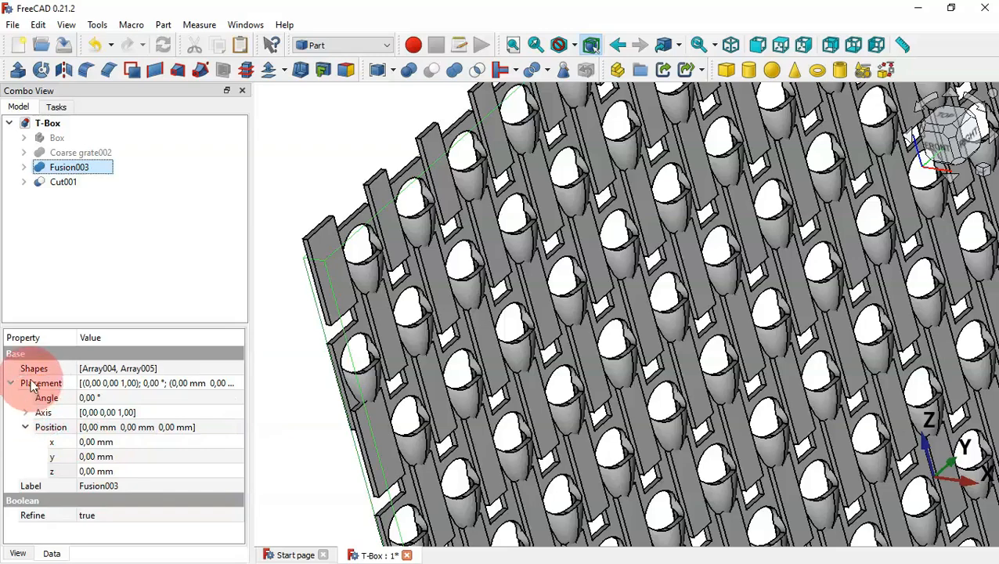
{"action": "left_click", "coordinate": [124, 470]}
{"action": "left_click", "coordinate": [163, 440]}
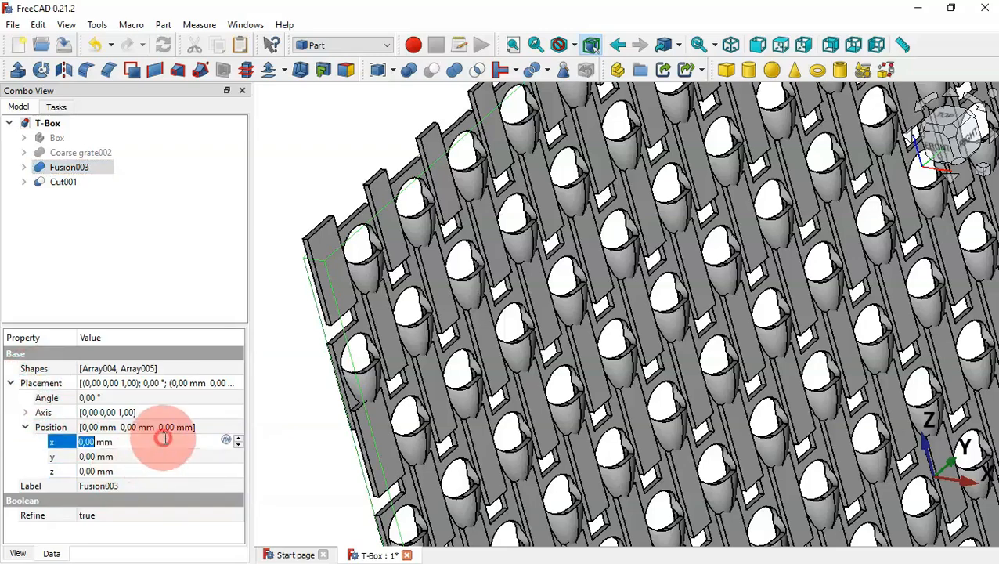
{"action": "scroll", "coordinate": [165, 439], "scroll_direction": "up", "scroll_amount": 1}
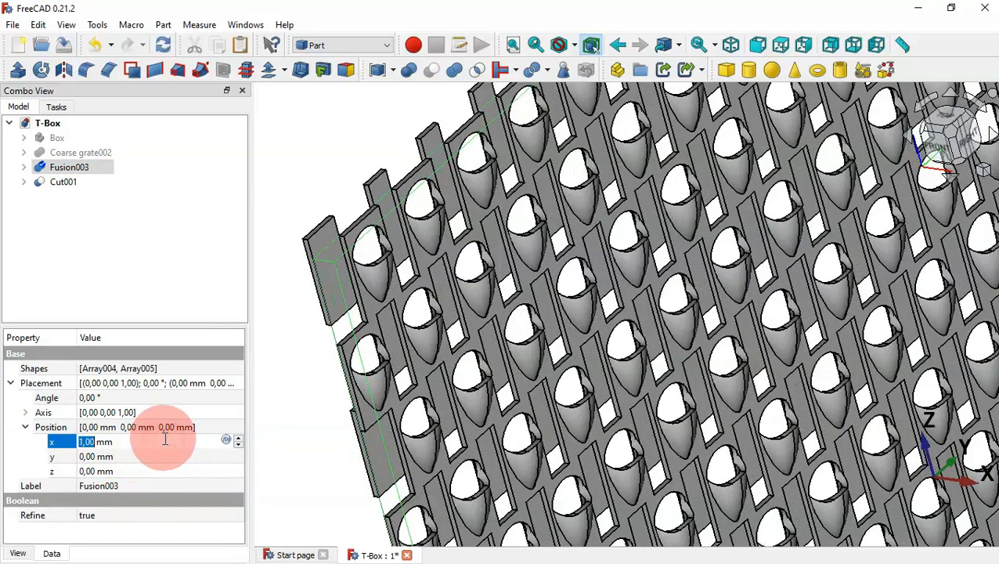
{"action": "type", "text": "0.5"}
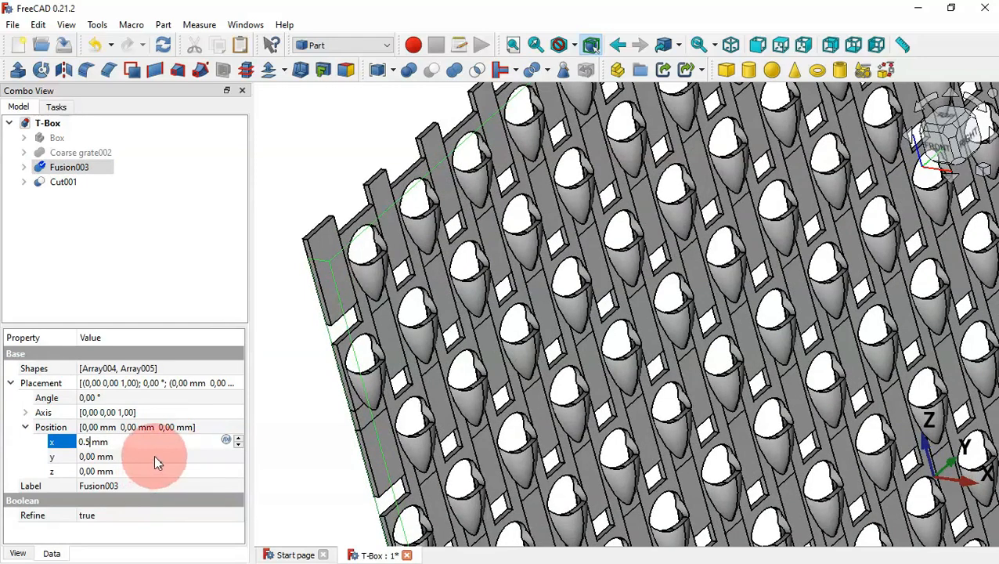
Set the z position in Fusion003's placement to 2 mm, and check its upper edge against the cut plate from the right view
{"action": "left_click", "coordinate": [153, 455]}
{"action": "left_click", "coordinate": [156, 471]}
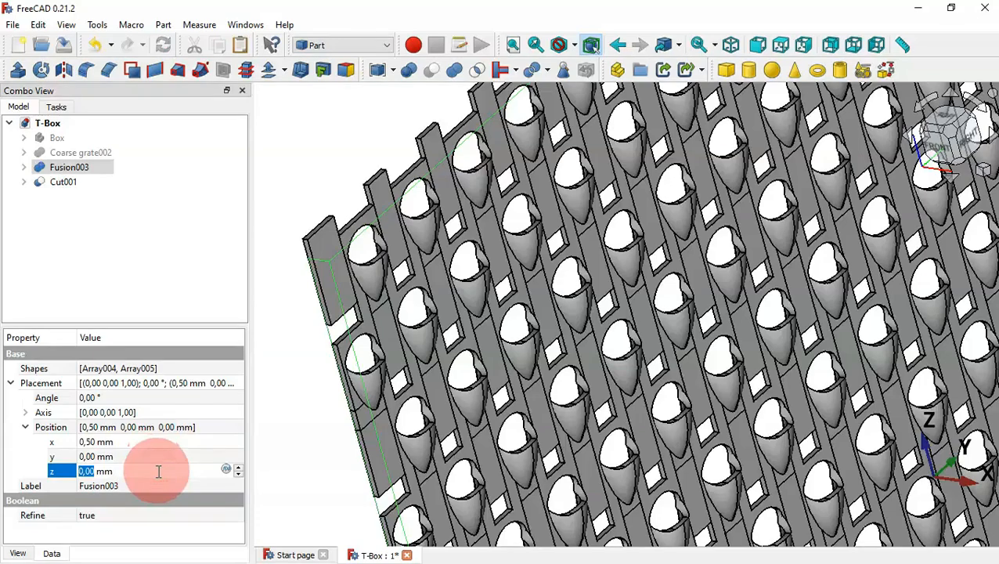
{"action": "scroll", "coordinate": [158, 470], "scroll_direction": "up", "scroll_amount": 2}
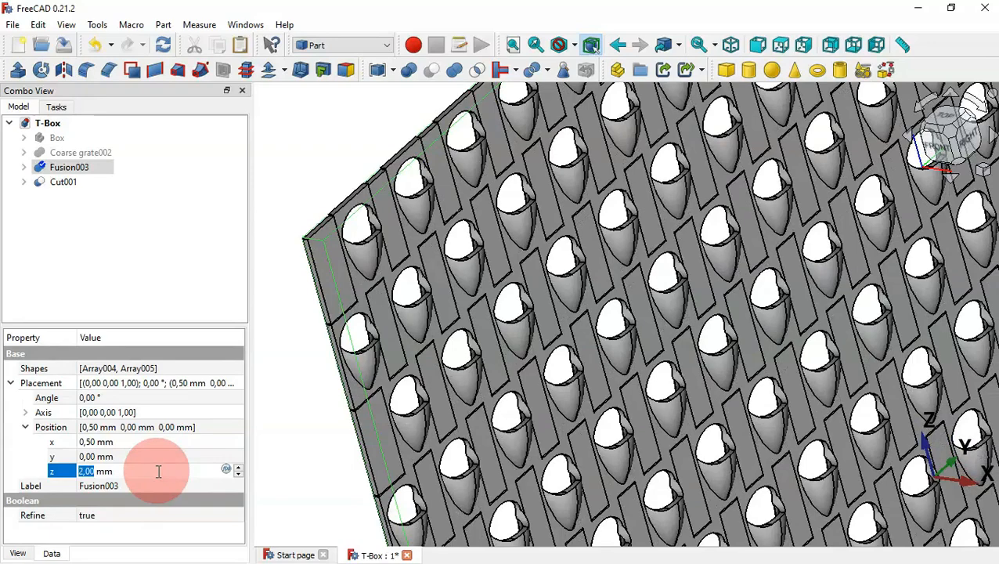
{"action": "type", "text": "1.5"}
{"action": "key", "text": "BackSpace"}
{"action": "key", "text": "BackSpace"}
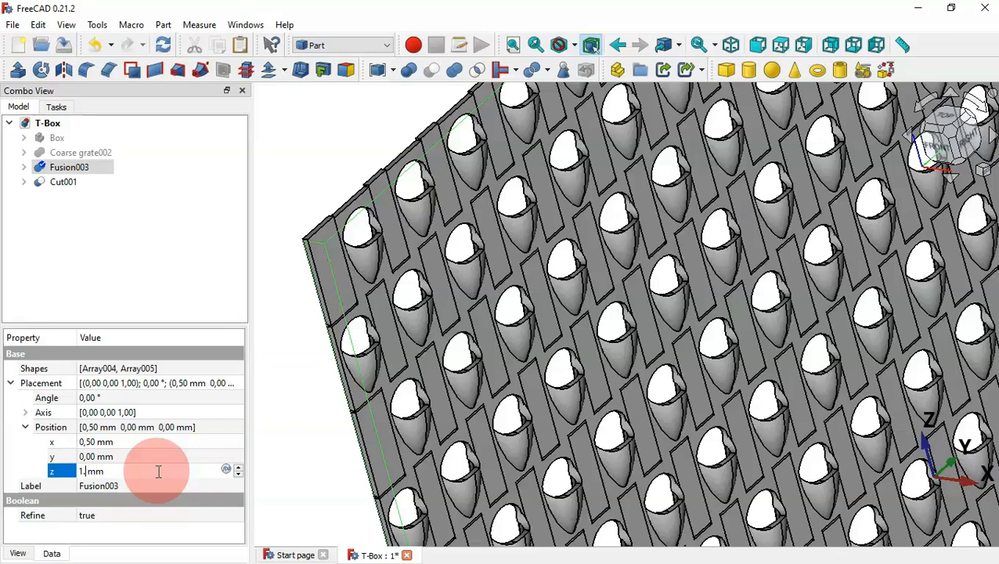
{"action": "type", "text": "2"}
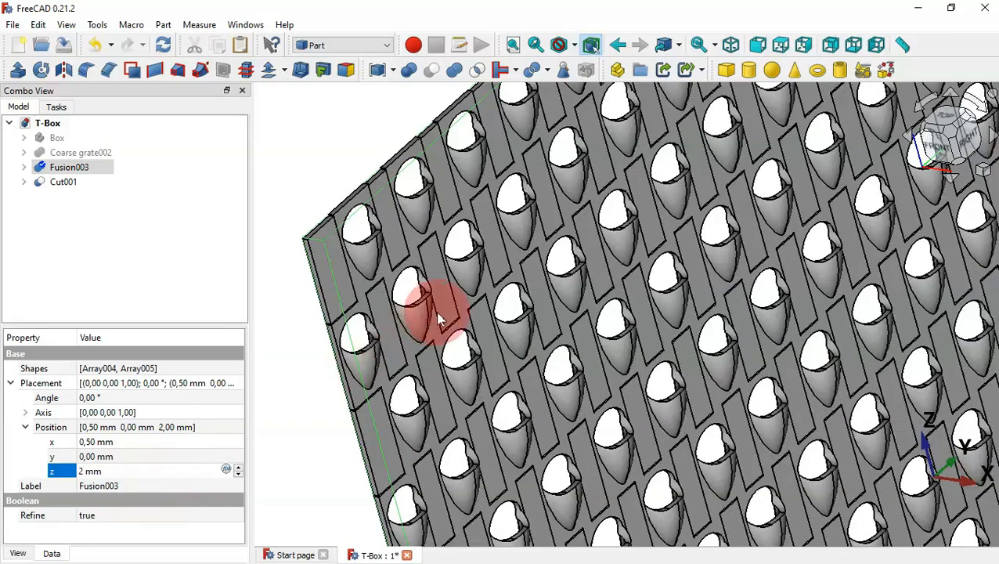
{"action": "left_click", "coordinate": [961, 123]}
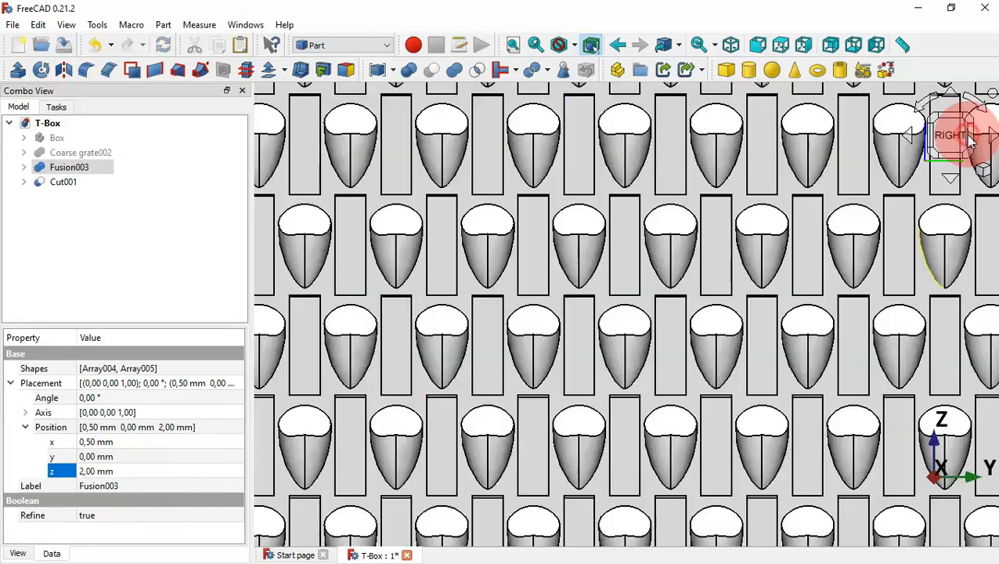
{"action": "left_click", "coordinate": [775, 235]}
{"action": "scroll", "coordinate": [769, 223], "scroll_direction": "down", "scroll_amount": 8}
{"action": "left_click", "coordinate": [518, 112]}
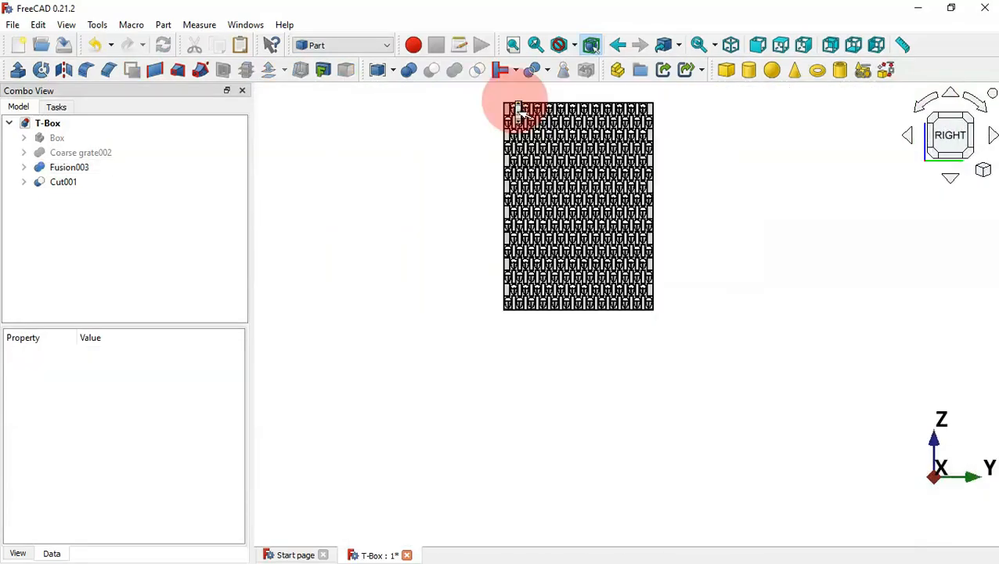
{"action": "scroll", "coordinate": [515, 105], "scroll_direction": "up", "scroll_amount": 10}
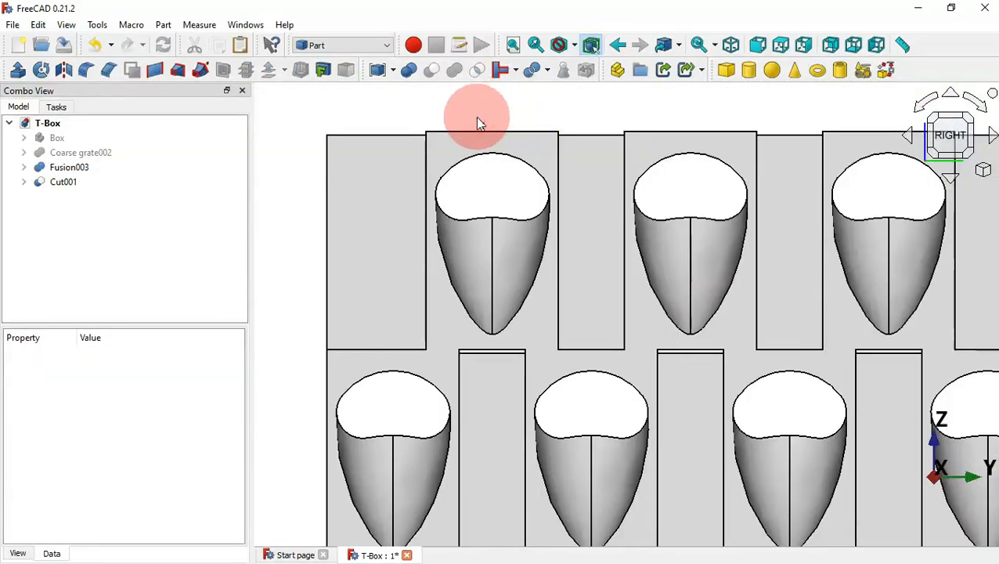
{"action": "key", "text": "0"}
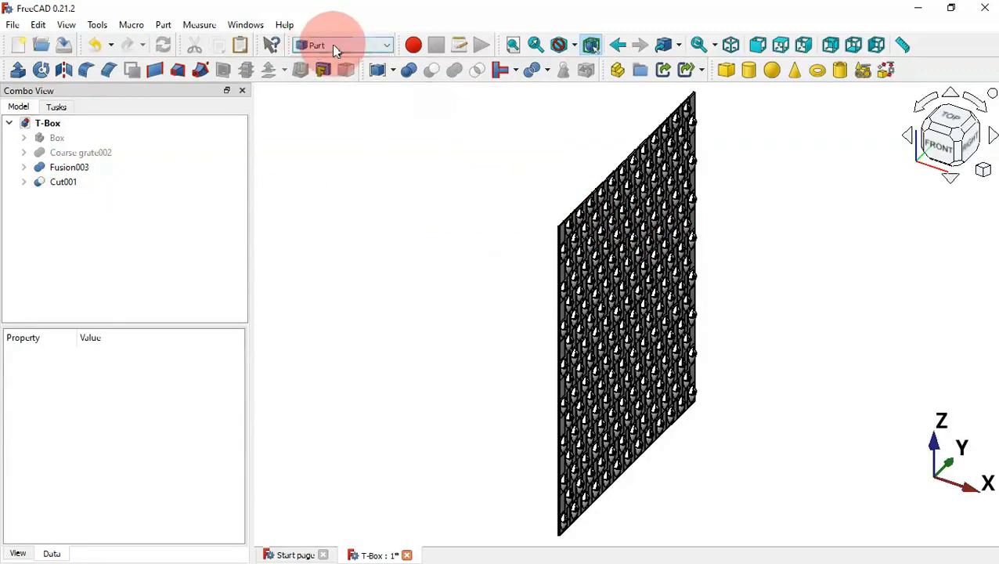
In the Draft workbench, move Fusion003 down about 0.13 mm, from its raised upper corner onto the cut plate's upper edge
{"action": "left_click", "coordinate": [352, 46]}
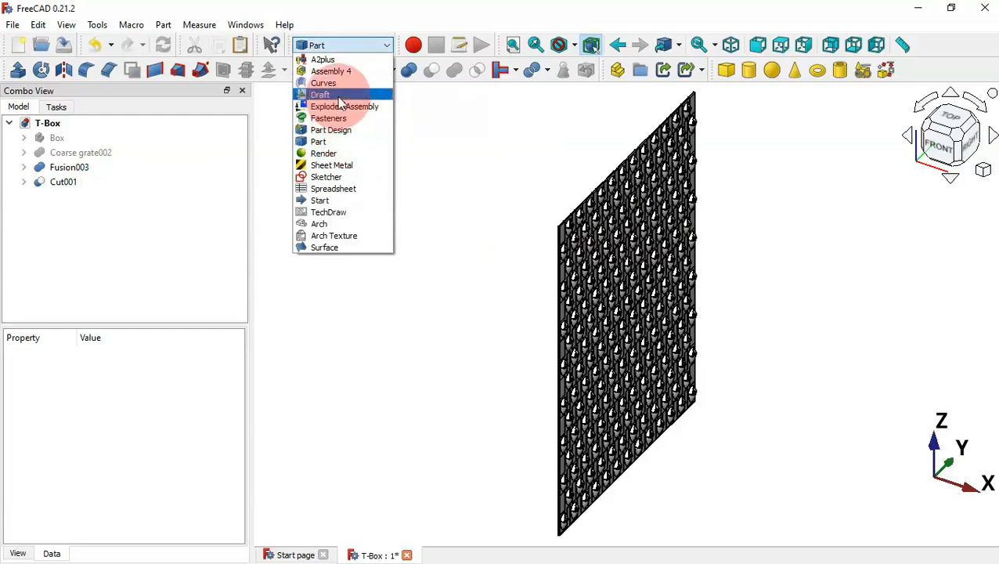
{"action": "left_click", "coordinate": [336, 92]}
{"action": "left_click", "coordinate": [575, 223]}
{"action": "scroll", "coordinate": [636, 167], "scroll_direction": "up", "scroll_amount": 5}
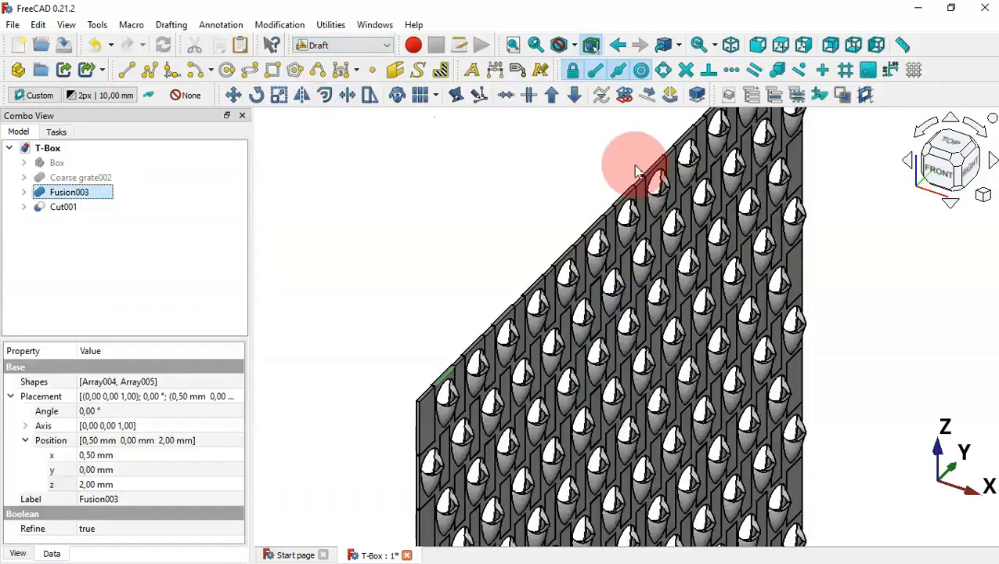
{"action": "left_click", "coordinate": [517, 196]}
{"action": "left_click", "coordinate": [70, 192]}
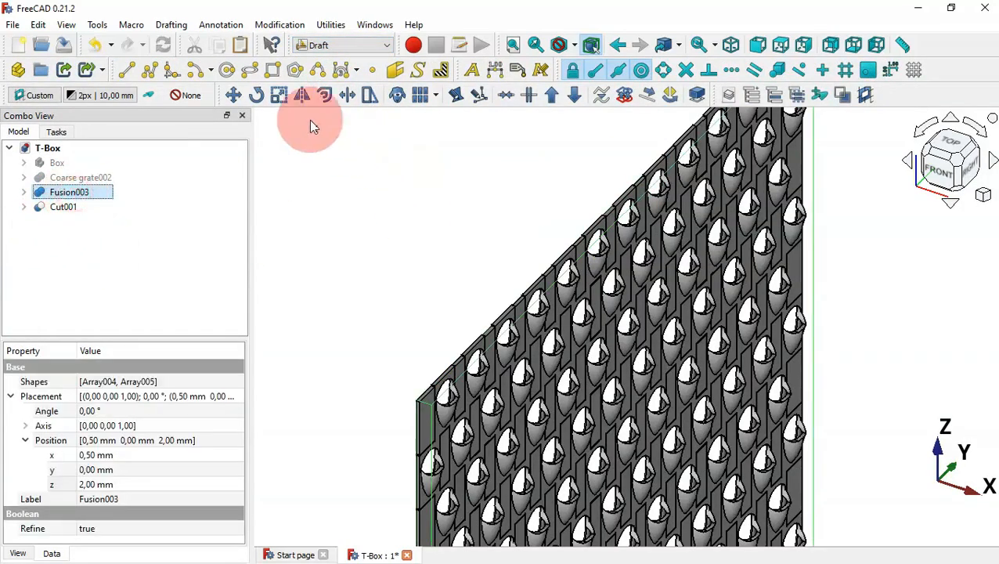
{"action": "left_click", "coordinate": [231, 97]}
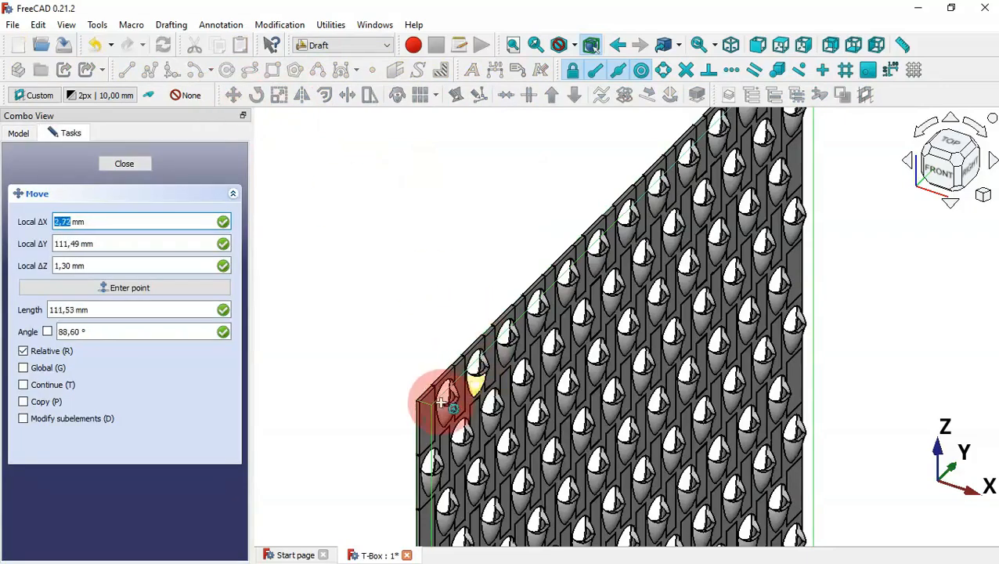
{"action": "scroll", "coordinate": [443, 415], "scroll_direction": "up", "scroll_amount": 4}
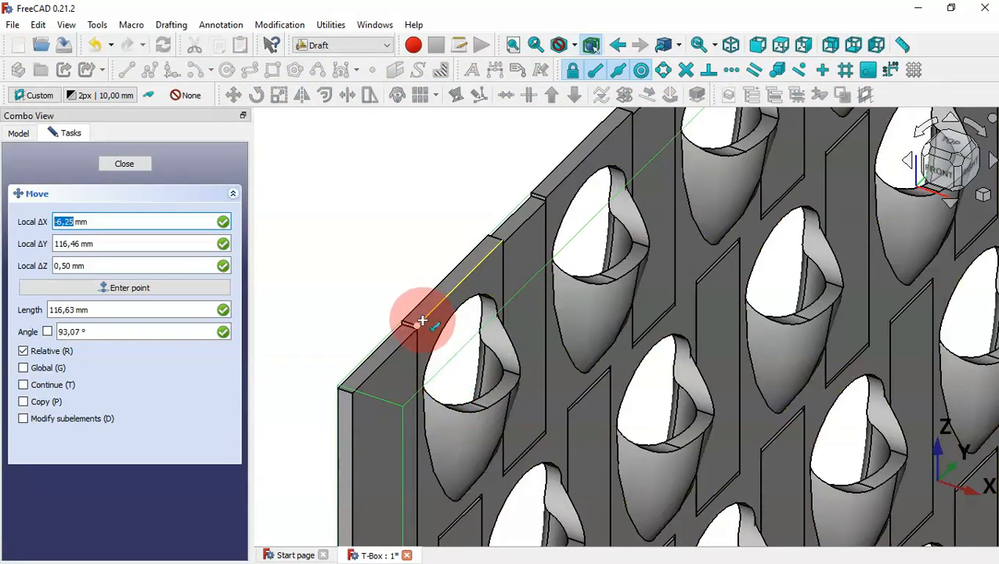
{"action": "left_click", "coordinate": [420, 322]}
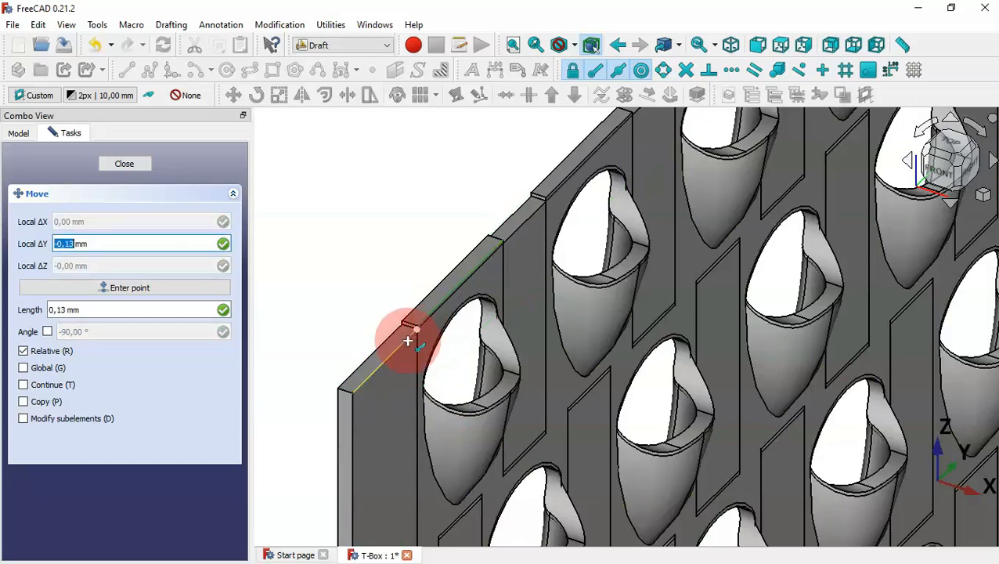
{"action": "scroll", "coordinate": [414, 329], "scroll_direction": "up", "scroll_amount": 5}
{"action": "key", "text": "y"}
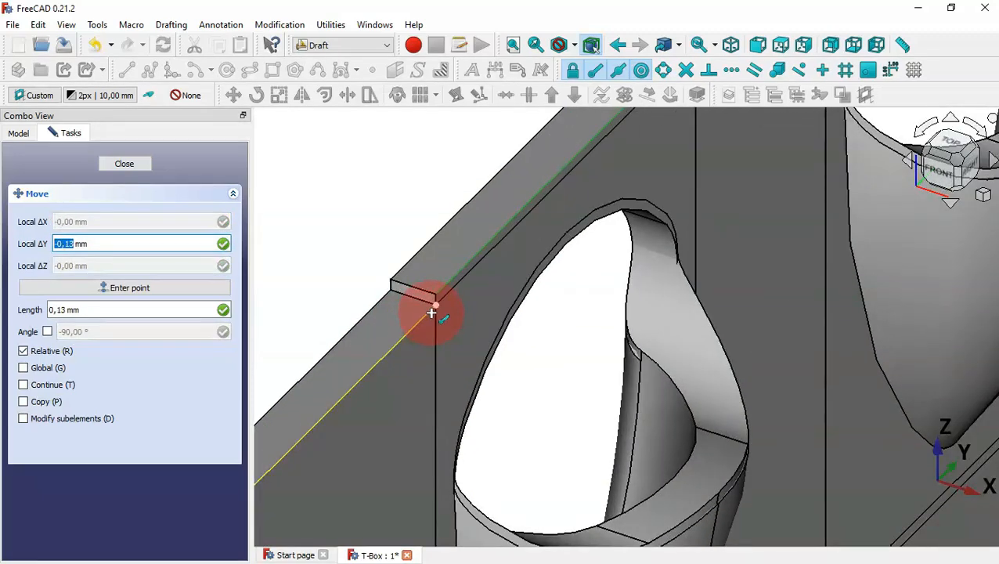
{"action": "left_click", "coordinate": [432, 313]}
{"action": "left_click", "coordinate": [371, 222]}
{"action": "key", "text": "v"}
{"action": "key", "text": "f"}
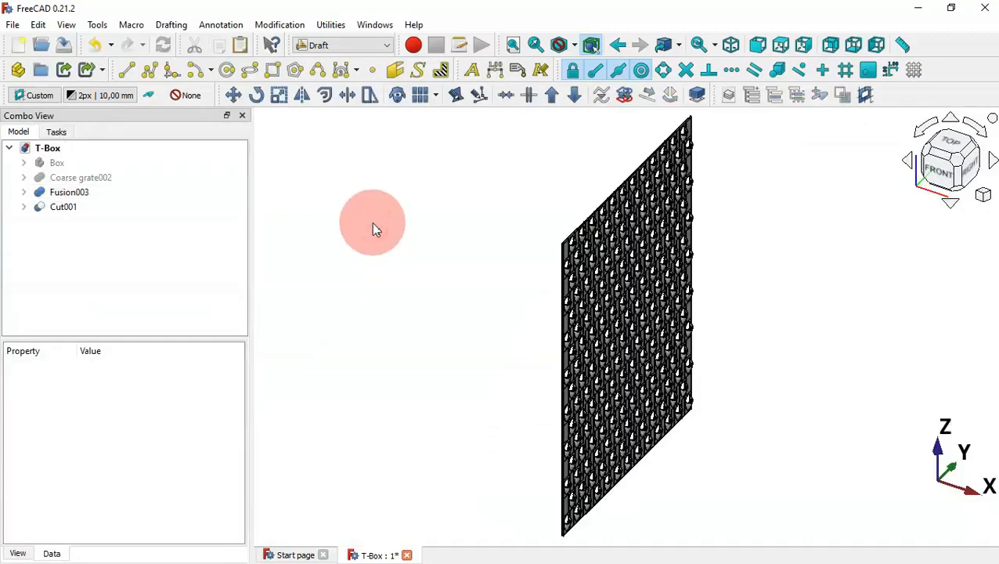
In the Part workbench, fuse Fusion003 with Cut001 and rename the resulting plate as Fine grate
{"action": "left_click_drag", "start_coordinate": [821, 394], "coordinate": [729, 376]}
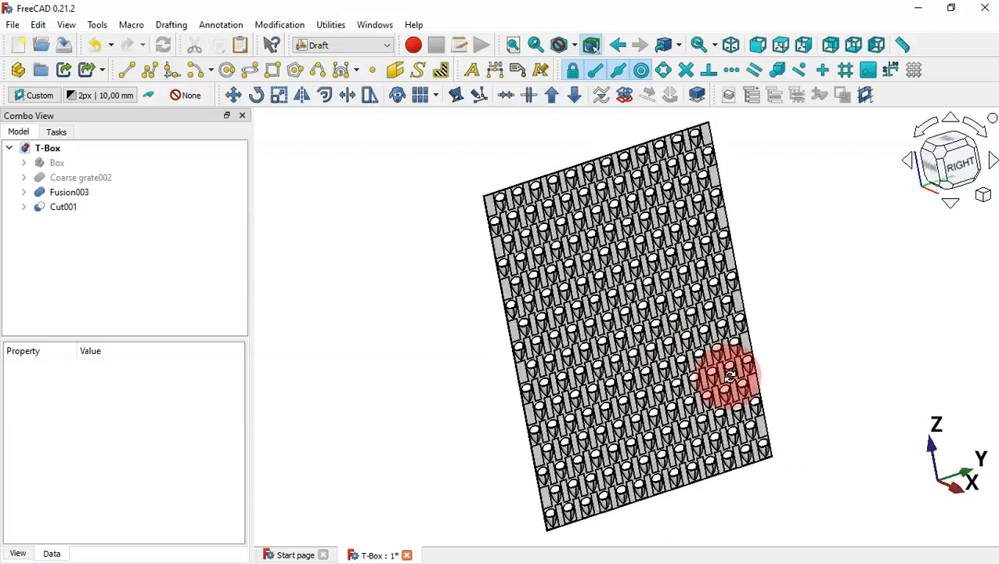
{"action": "left_click", "coordinate": [355, 46]}
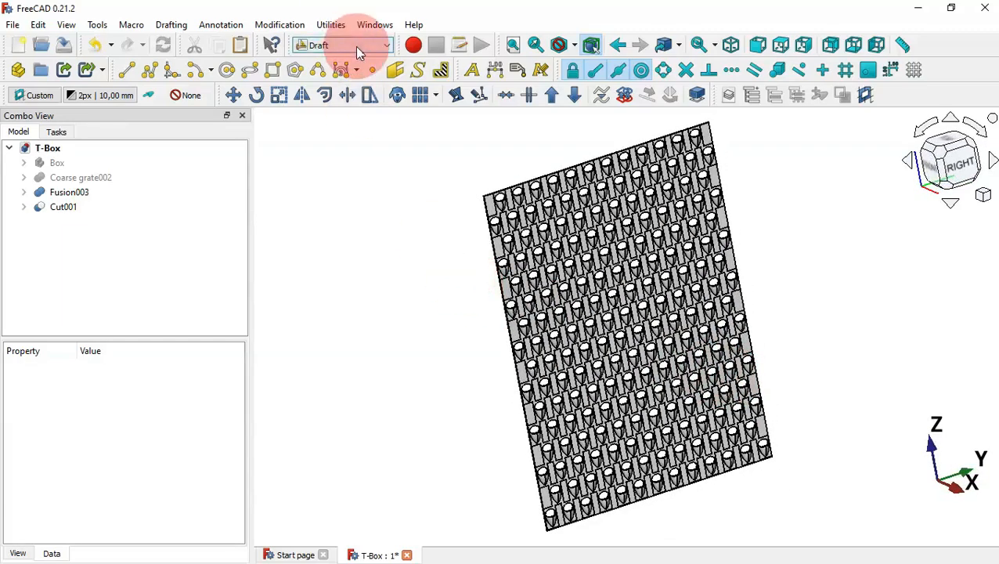
{"action": "left_click", "coordinate": [329, 141]}
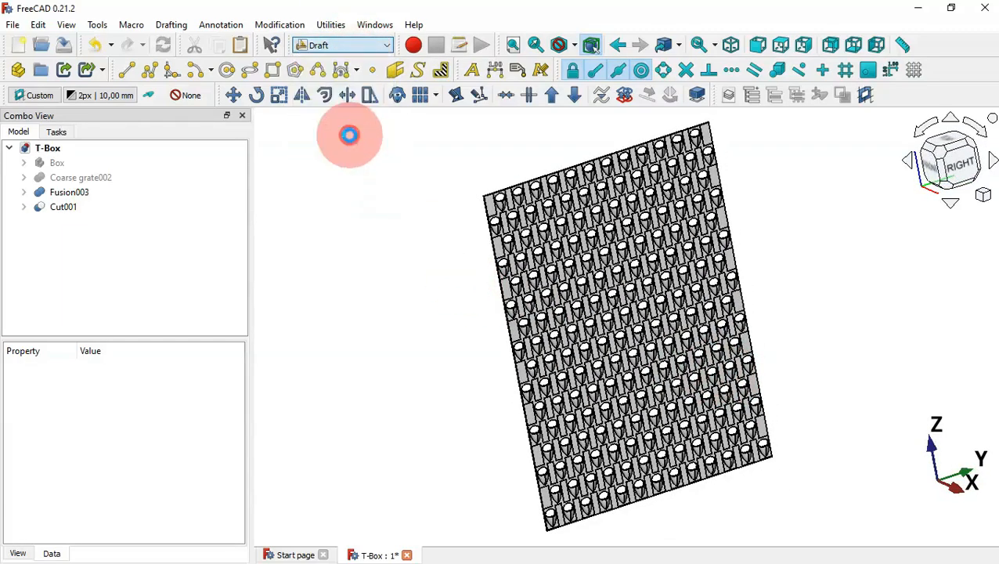
{"action": "left_click_drag", "start_coordinate": [53, 205], "coordinate": [76, 182]}
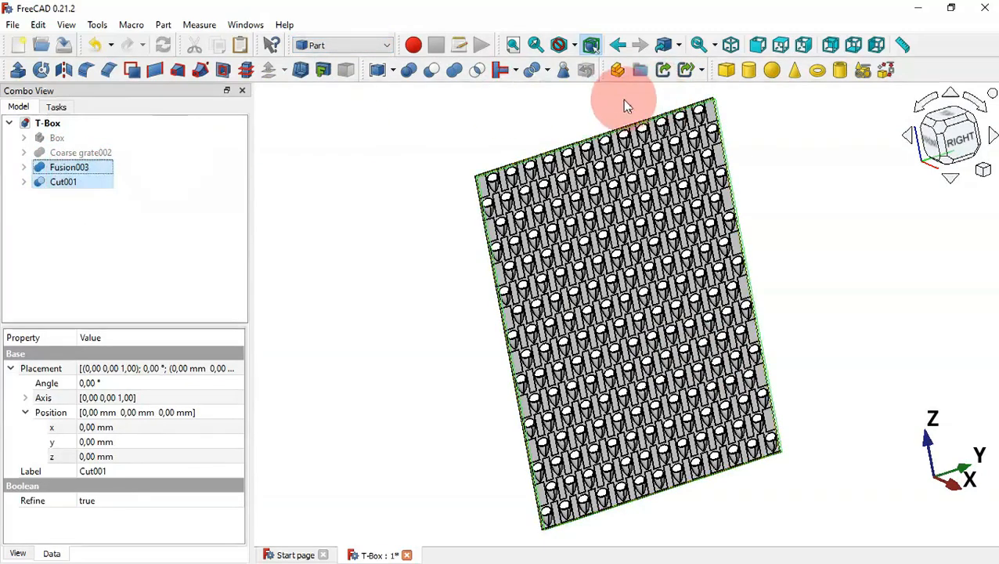
{"action": "left_click", "coordinate": [454, 71]}
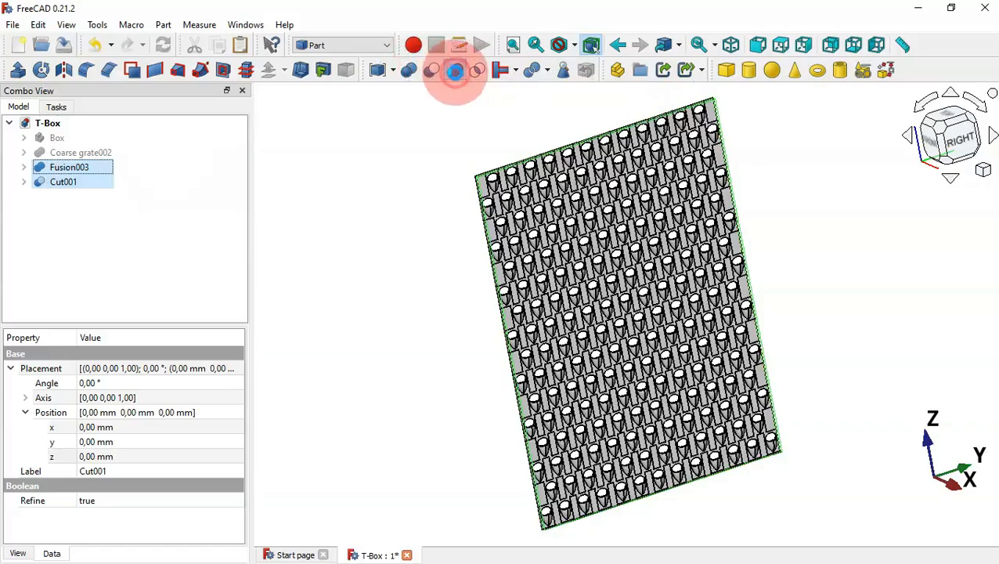
{"action": "left_click_drag", "start_coordinate": [810, 249], "coordinate": [553, 297]}
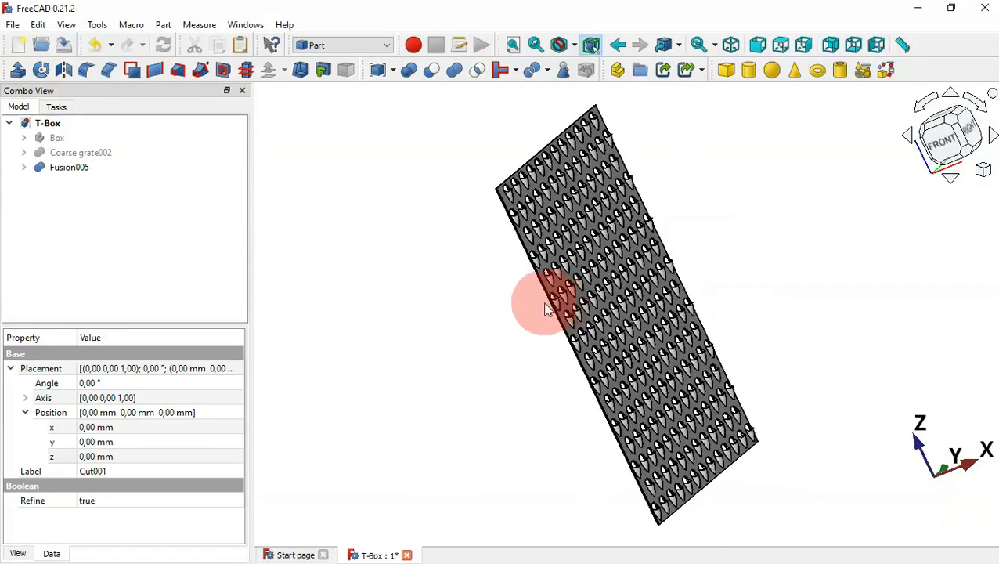
{"action": "left_click_drag", "start_coordinate": [754, 270], "coordinate": [622, 264]}
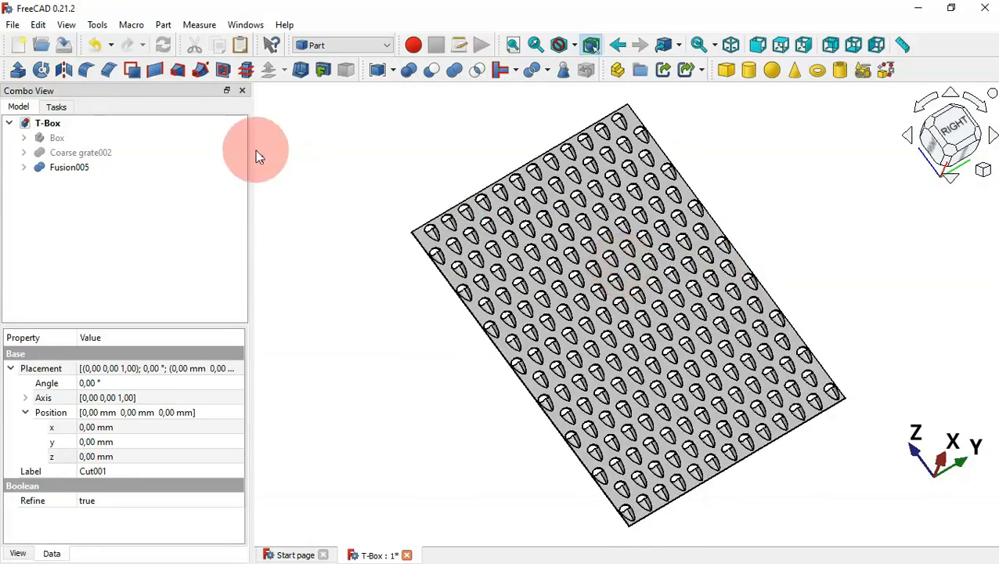
{"action": "left_click", "coordinate": [68, 168]}
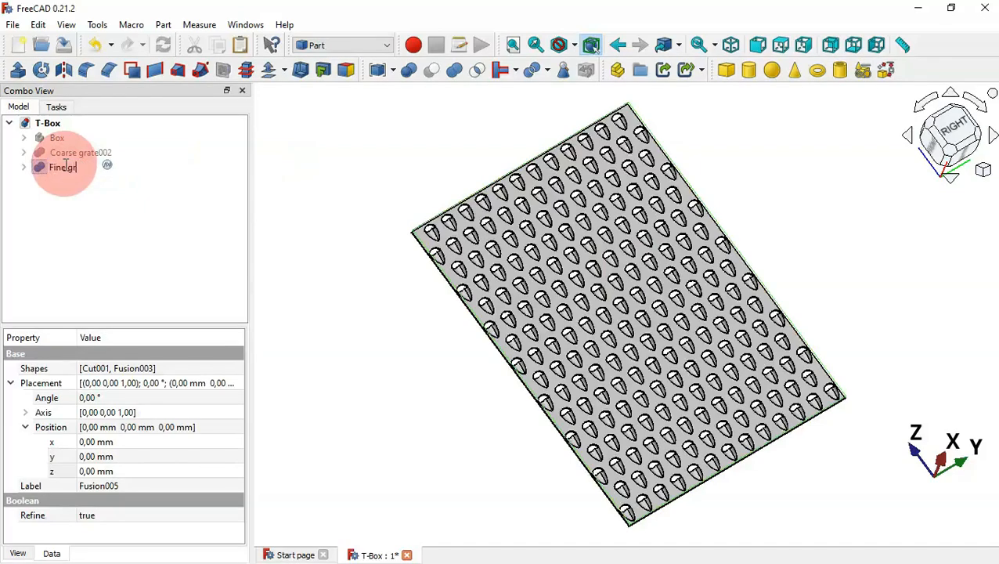
{"action": "key", "text": "Return"}
Make Box and Coarse grate002 visible together with the Fine grate, and view the whole assembly isometrically
{"action": "left_click", "coordinate": [82, 153]}
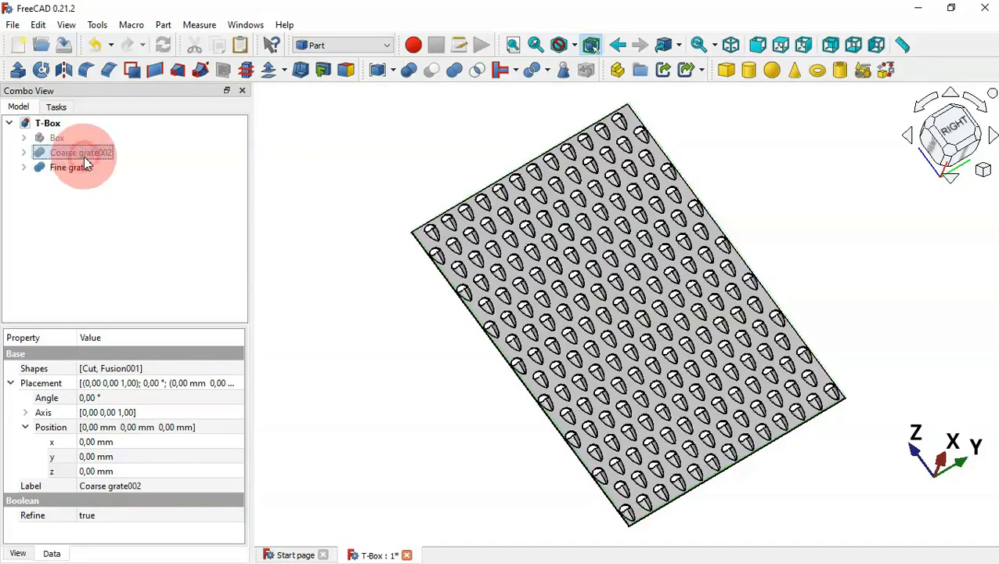
{"action": "left_click", "coordinate": [71, 138], "text": "ctrl"}
{"action": "key", "text": "space"}
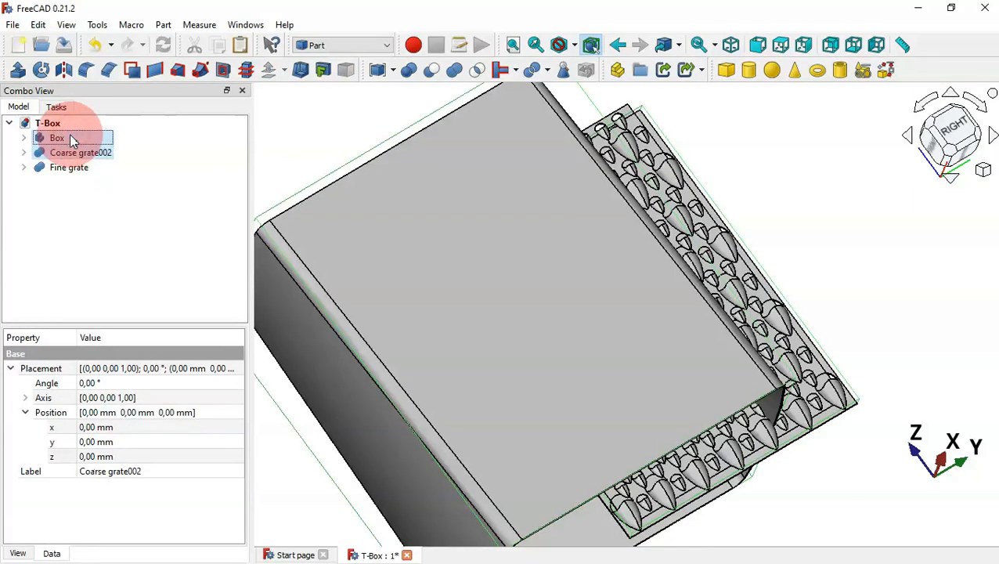
{"action": "left_click", "coordinate": [669, 168]}
{"action": "left_click", "coordinate": [821, 151]}
{"action": "key", "text": "0"}
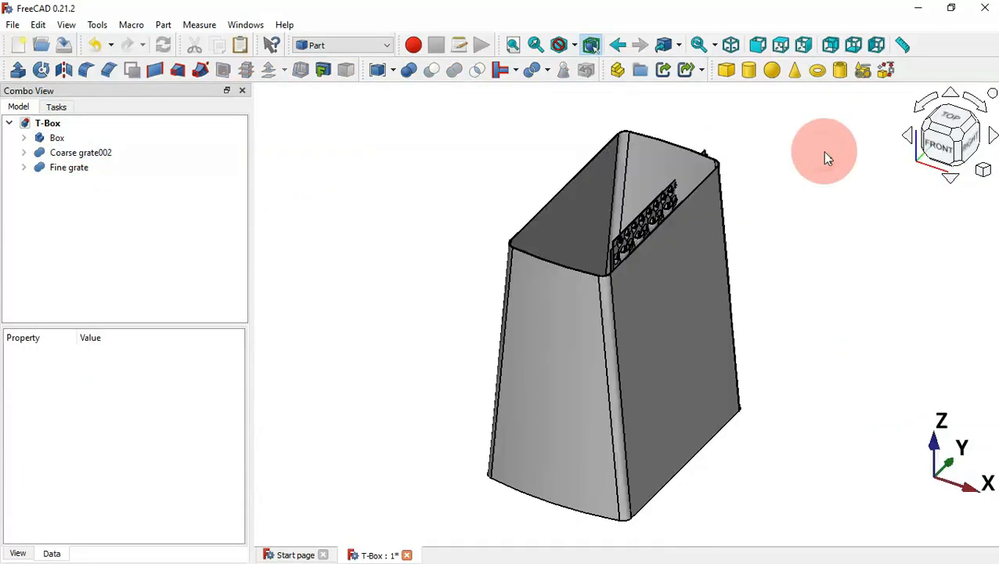
Transform the Fine grate out of the box to position x -85 mm, y -170 mm
{"action": "left_click", "coordinate": [218, 151]}
{"action": "right_click", "coordinate": [71, 167]}
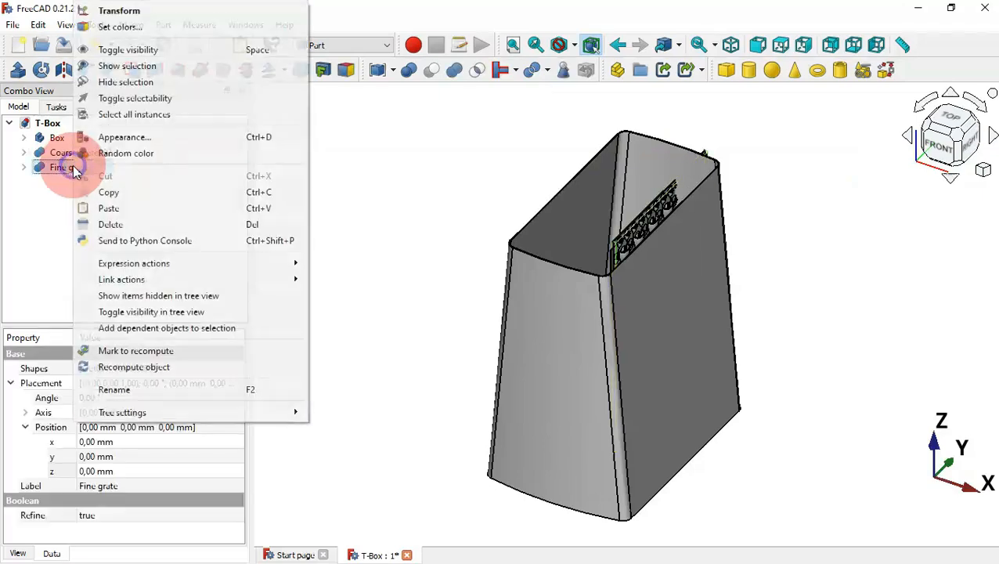
{"action": "left_click", "coordinate": [193, 16]}
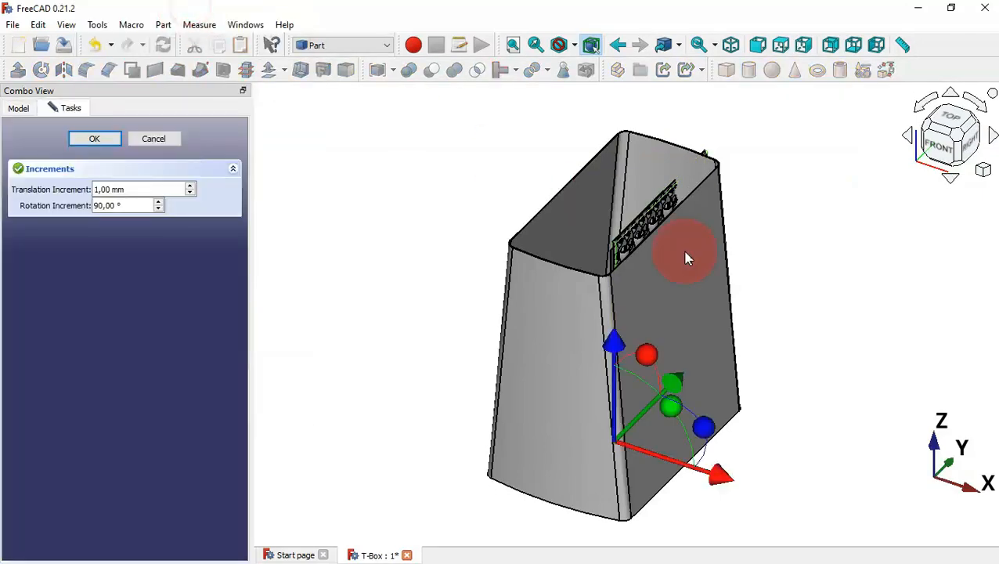
{"action": "left_click_drag", "start_coordinate": [676, 385], "coordinate": [450, 486]}
{"action": "scroll", "coordinate": [734, 280], "scroll_direction": "down", "scroll_amount": 2}
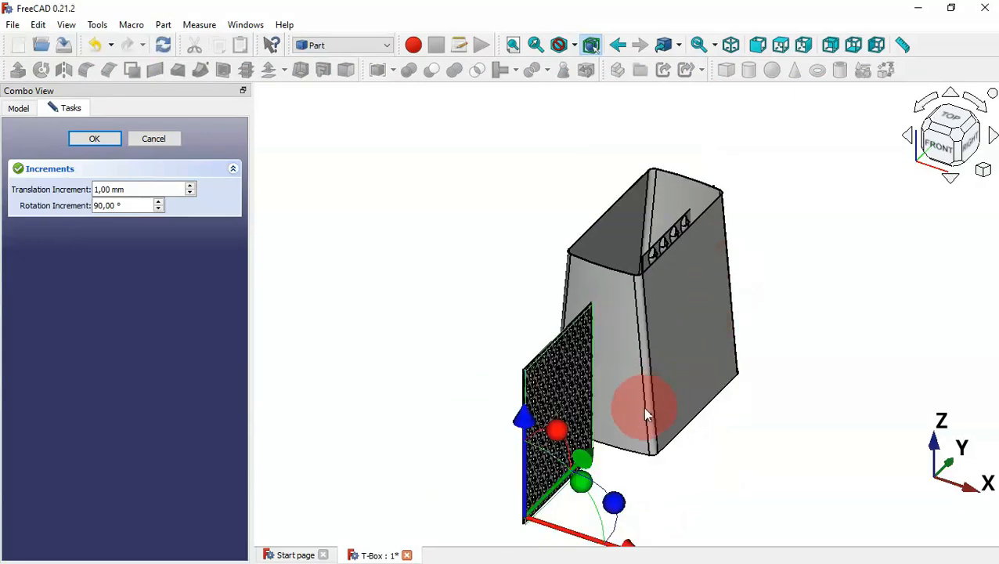
{"action": "left_click_drag", "start_coordinate": [630, 548], "coordinate": [532, 513]}
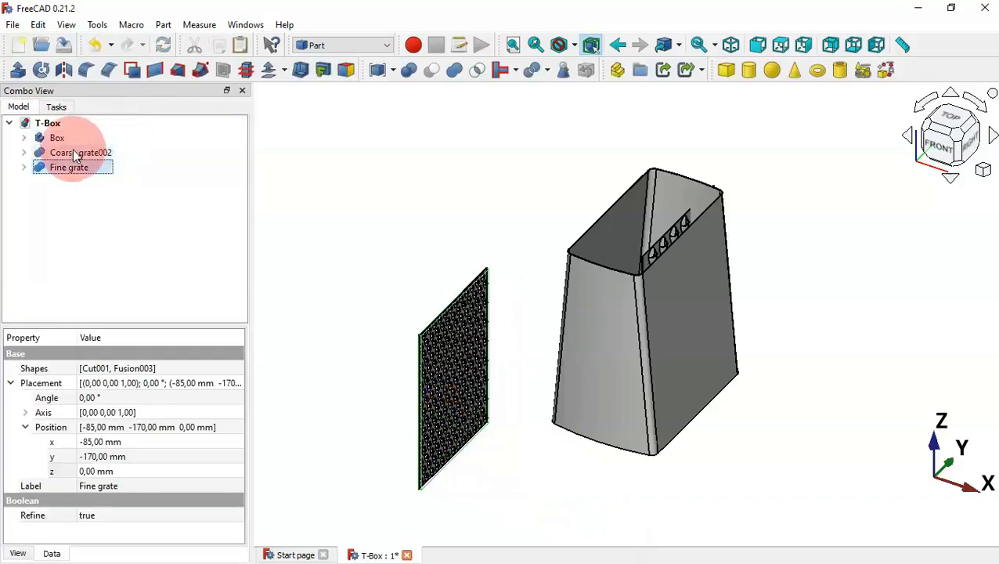
Transform Coarse grate002 out of the box to the opposite side, at position x 39 mm, y 185 mm
{"action": "left_click", "coordinate": [73, 151]}
{"action": "right_click", "coordinate": [74, 151]}
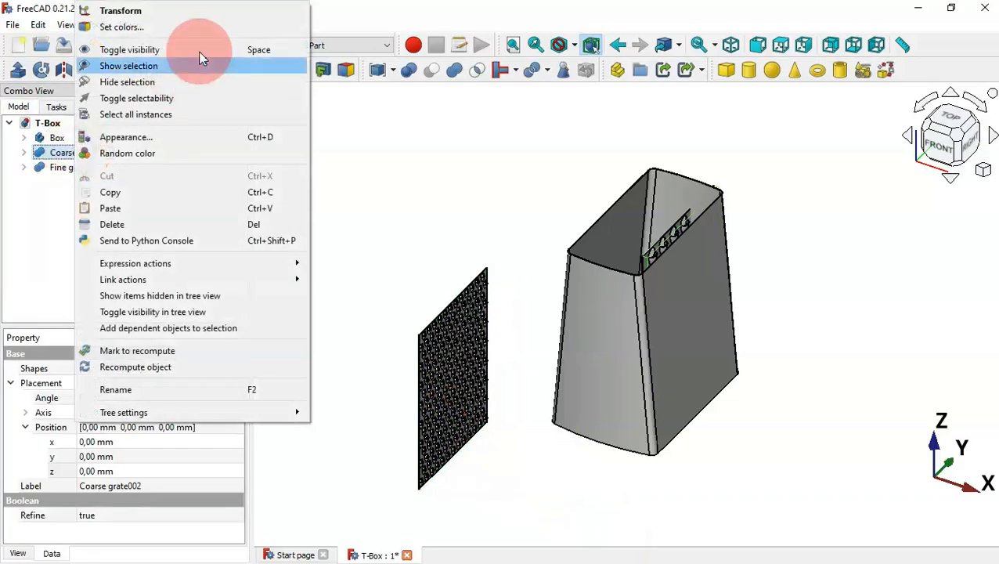
{"action": "left_click", "coordinate": [199, 11]}
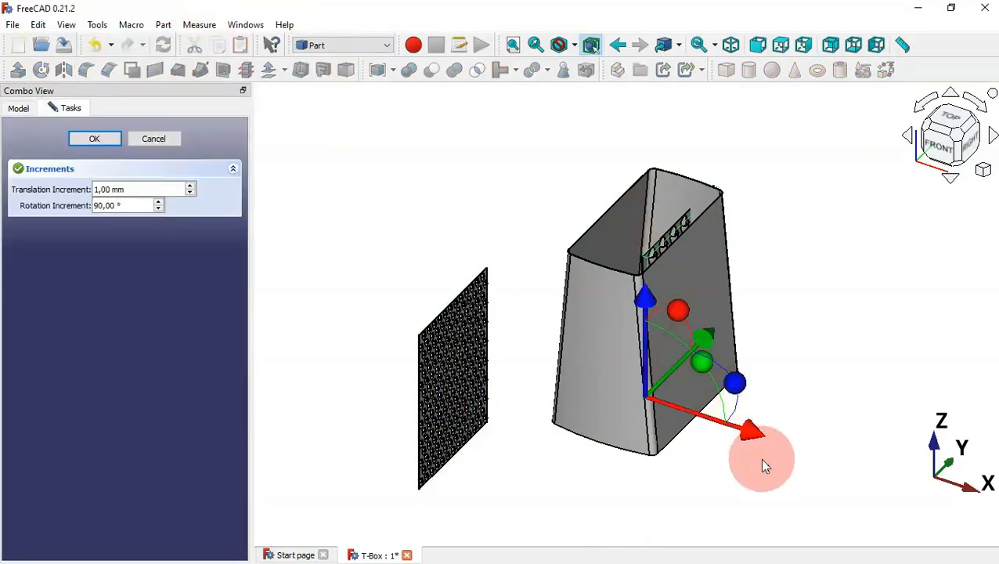
{"action": "left_click_drag", "start_coordinate": [707, 344], "coordinate": [912, 372]}
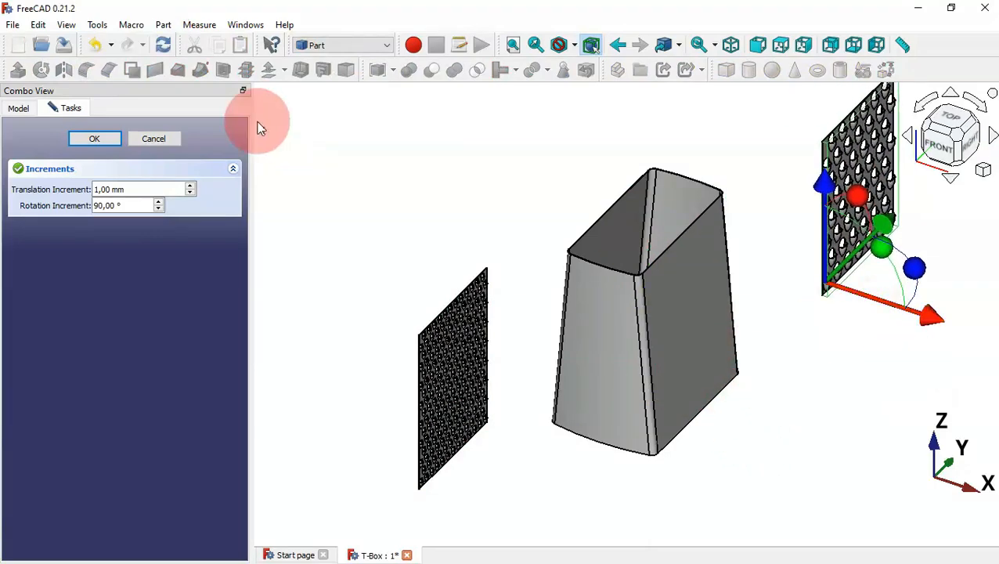
{"action": "left_click", "coordinate": [94, 141]}
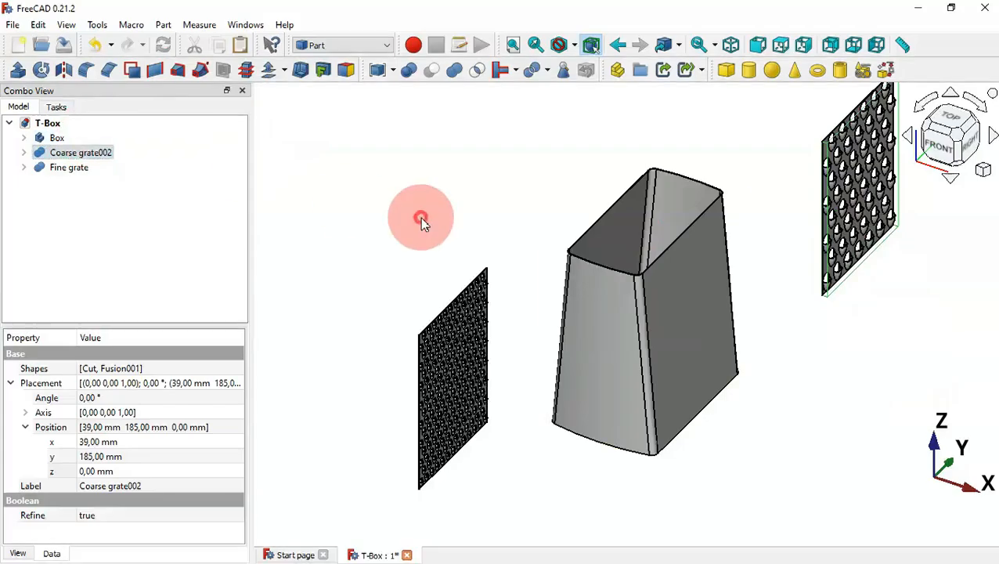
{"action": "left_click", "coordinate": [884, 345]}
Examine the box and the two separated grates from an angled view and an isometric view
{"action": "left_click_drag", "start_coordinate": [920, 353], "coordinate": [874, 362]}
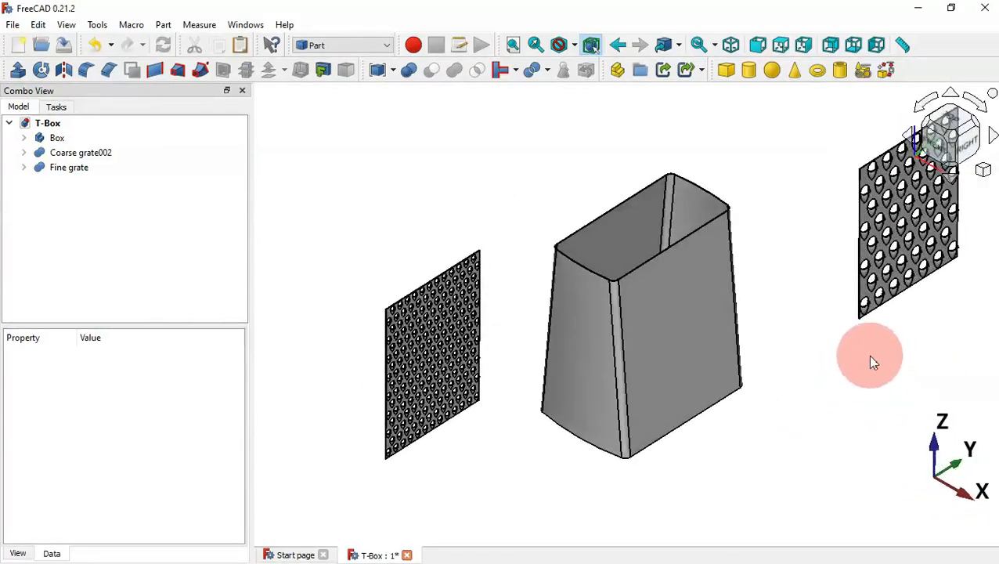
{"action": "key", "text": "0"}
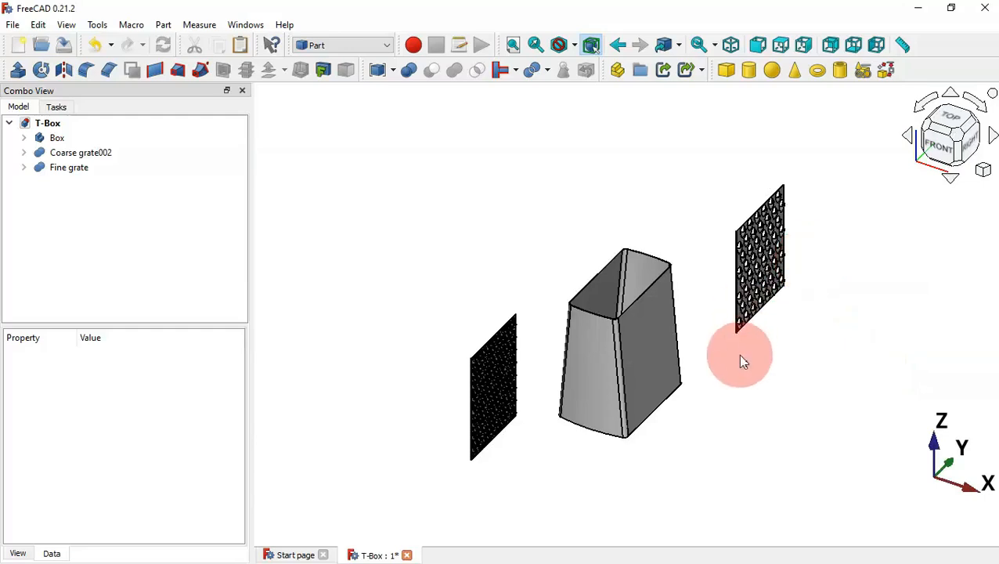
{"action": "scroll", "coordinate": [740, 357], "scroll_direction": "up", "scroll_amount": 2}
{"action": "scroll", "coordinate": [740, 357], "scroll_direction": "up", "scroll_amount": 1}
{"action": "scroll", "coordinate": [740, 357], "scroll_direction": "down", "scroll_amount": 4}
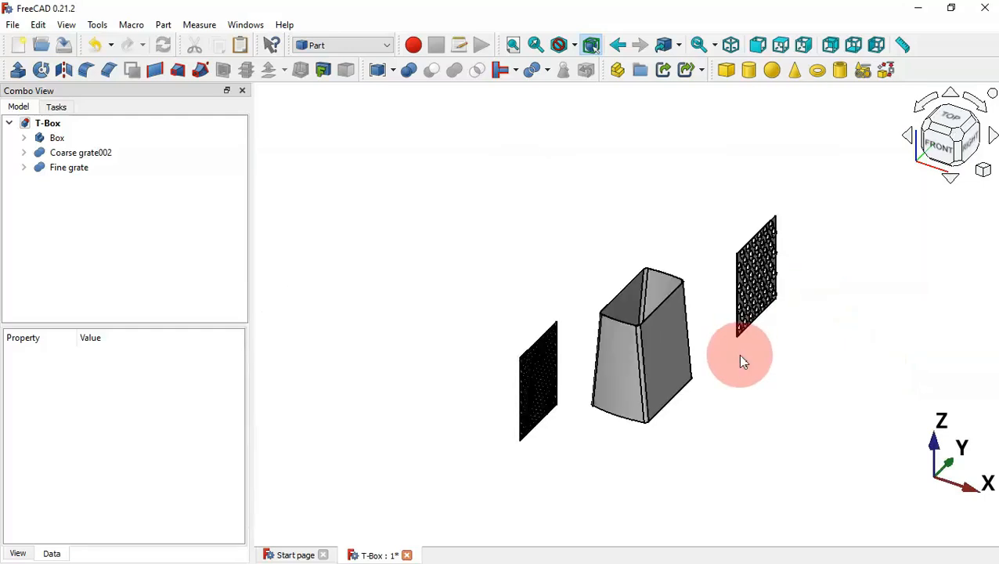
{"action": "scroll", "coordinate": [699, 384], "scroll_direction": "up", "scroll_amount": 3}
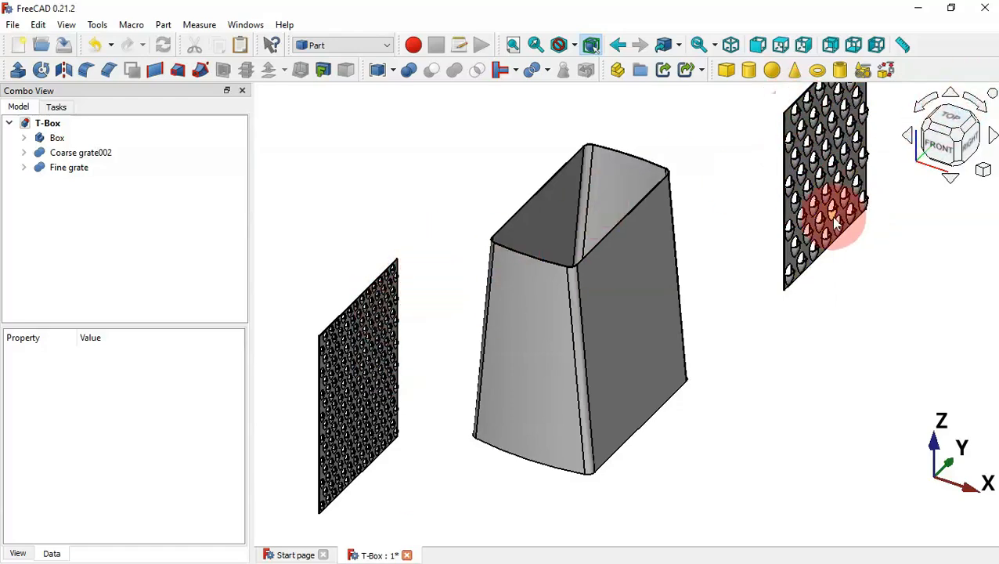
Activate the Box body for editing in Part Design and hide Coarse grate002 and the Fine grate
{"action": "left_click", "coordinate": [77, 138]}
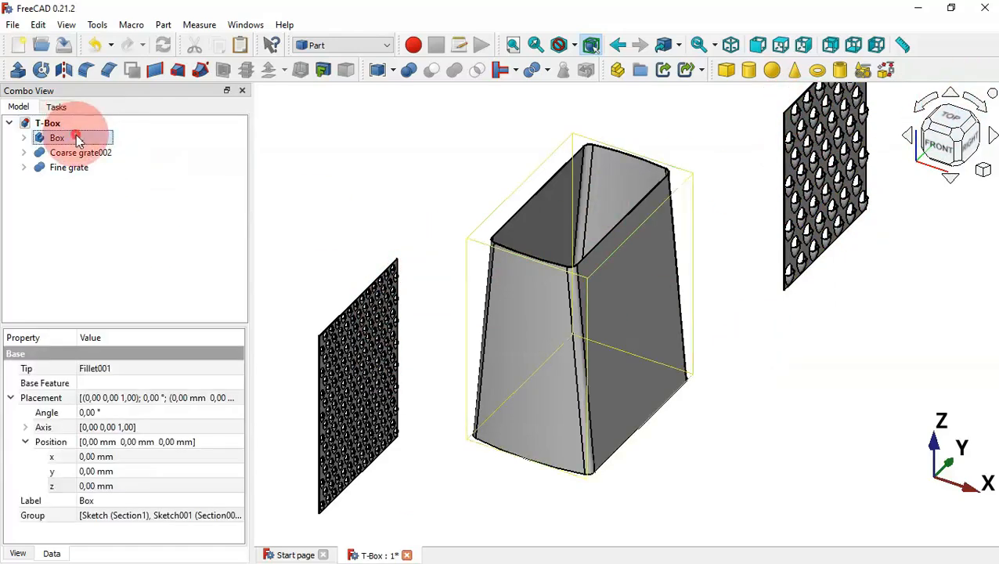
{"action": "double_click", "coordinate": [77, 137]}
{"action": "left_click", "coordinate": [21, 108]}
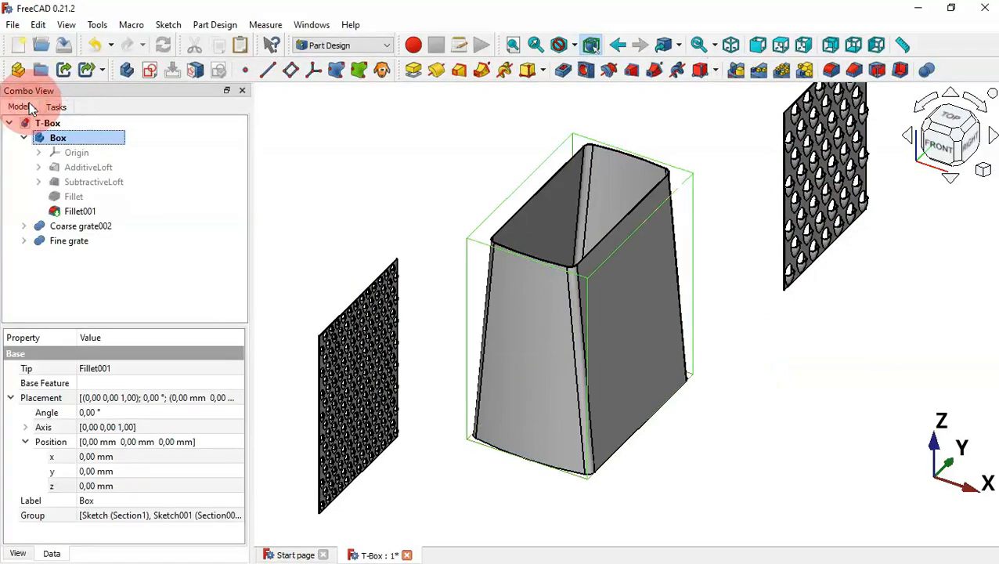
{"action": "left_click", "coordinate": [69, 240]}
{"action": "left_click", "coordinate": [71, 226], "text": "ctrl"}
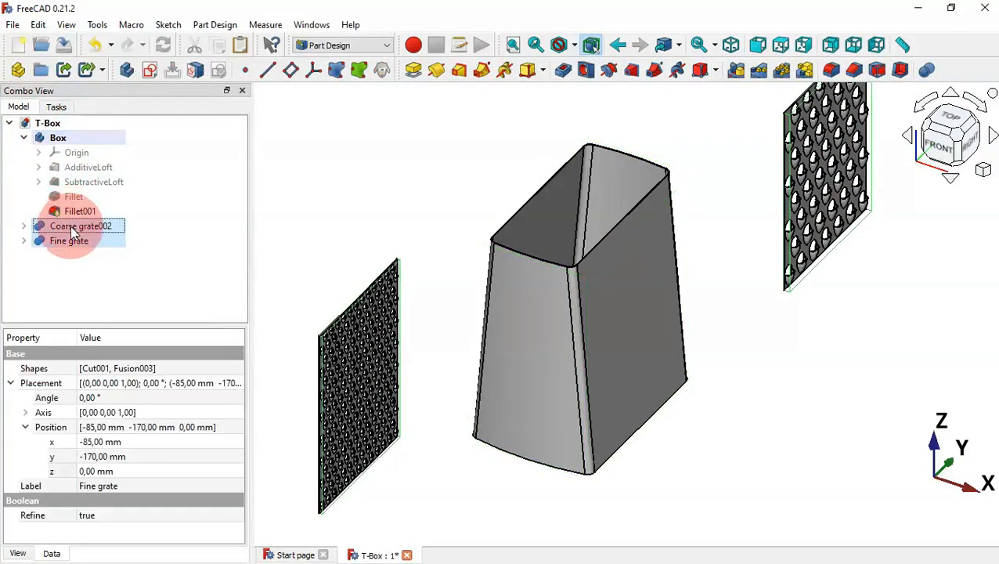
{"action": "key", "text": "space"}
{"action": "left_click", "coordinate": [435, 213]}
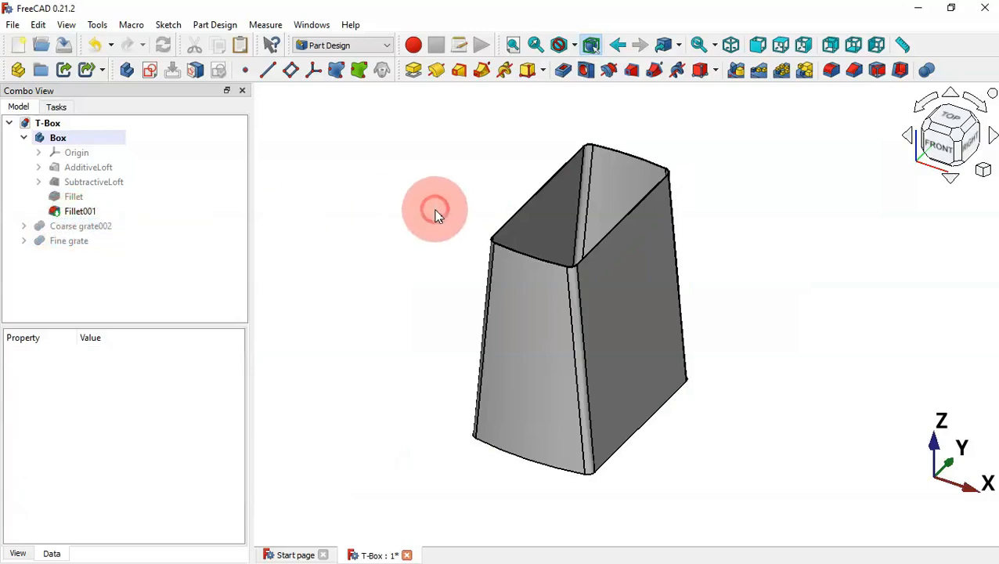
Start a sketch on the Box's wide +X outer face and draw a centred rectangle about 75 mm wide, centred on the vertical axis
{"action": "left_click", "coordinate": [615, 313]}
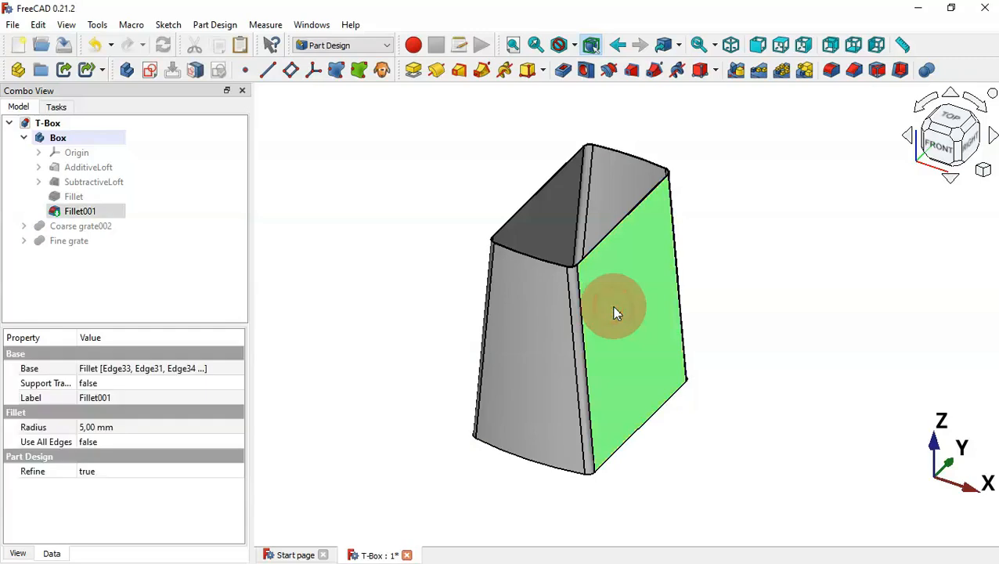
{"action": "left_click", "coordinate": [151, 70]}
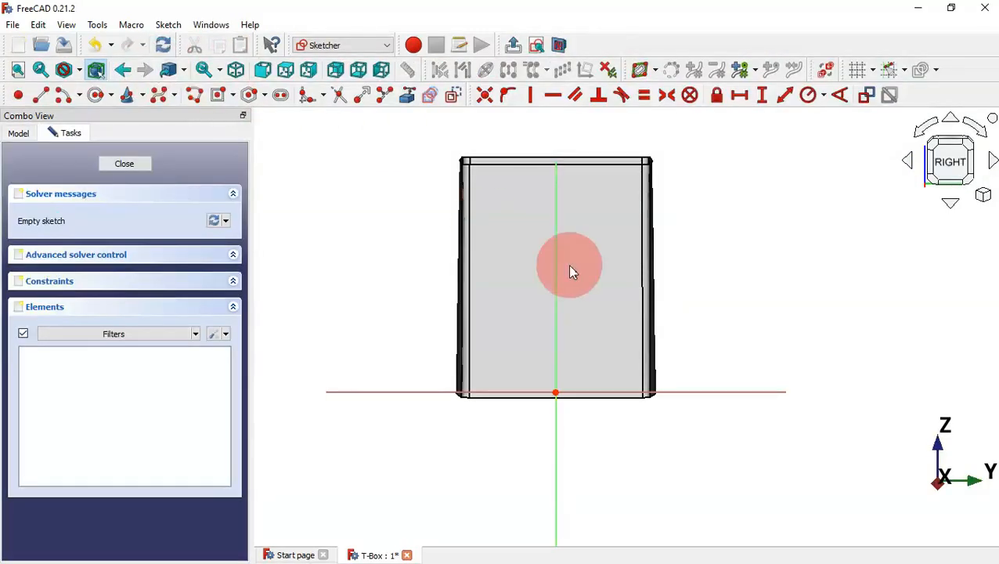
{"action": "scroll", "coordinate": [567, 236], "scroll_direction": "up", "scroll_amount": 2}
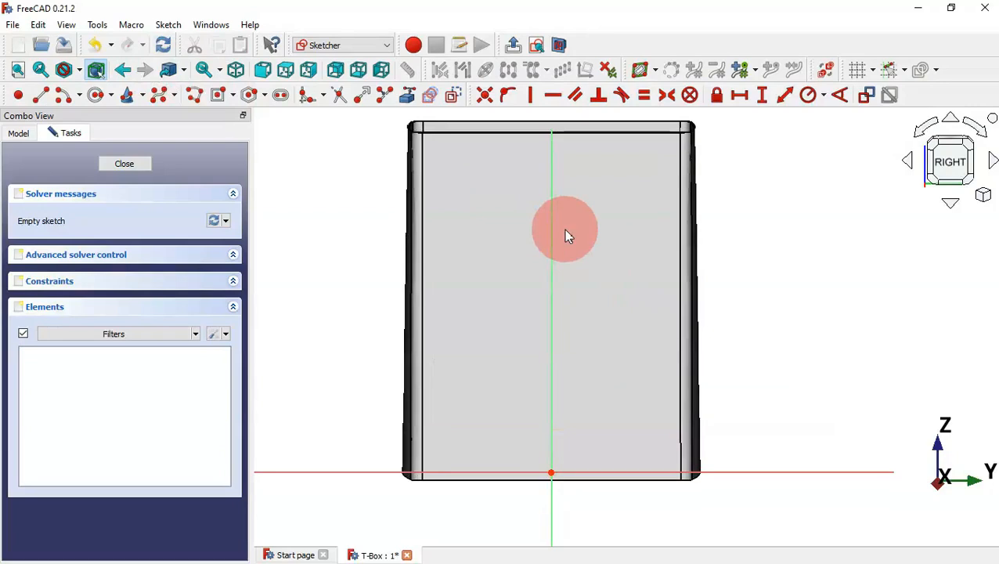
{"action": "left_click", "coordinate": [217, 100]}
{"action": "left_click", "coordinate": [554, 302]}
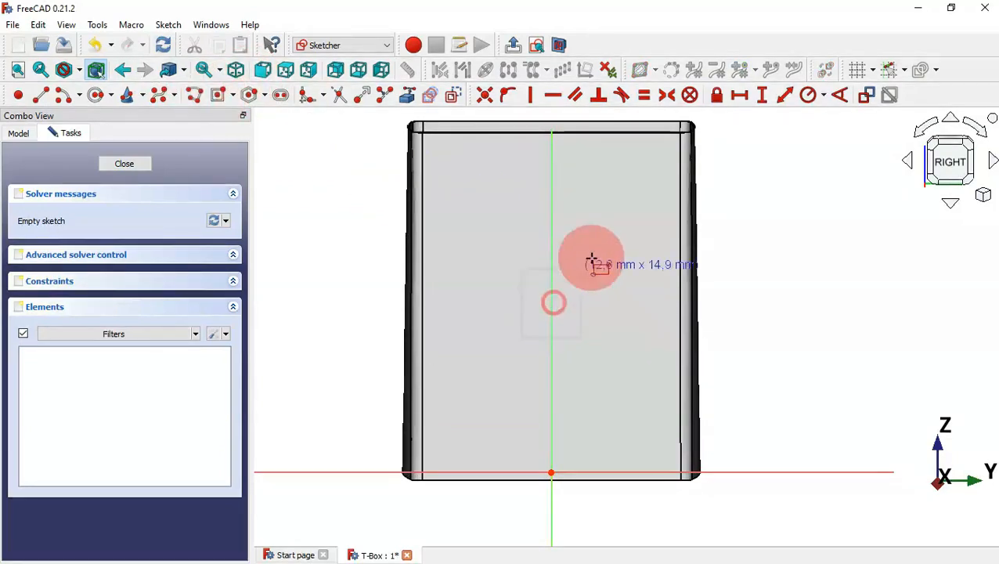
{"action": "left_click", "coordinate": [638, 171]}
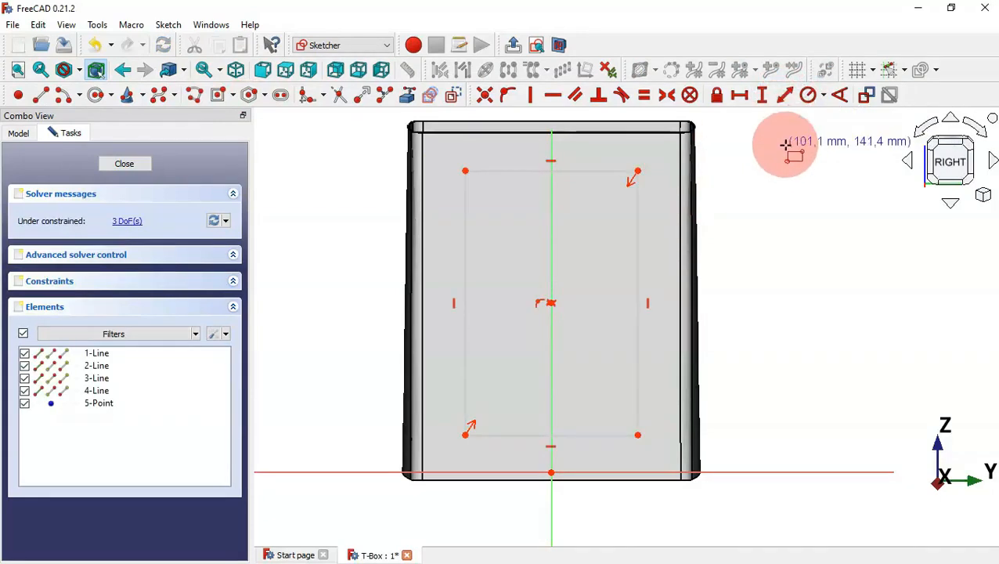
Dimension the rectangle to 100 mm wide and 132 mm high
{"action": "left_click", "coordinate": [785, 98]}
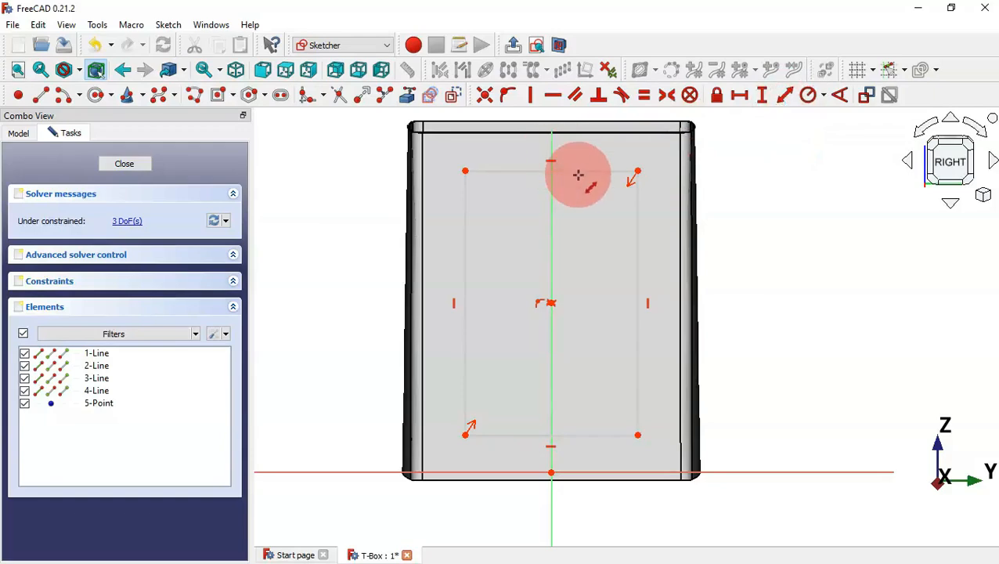
{"action": "left_click", "coordinate": [583, 170]}
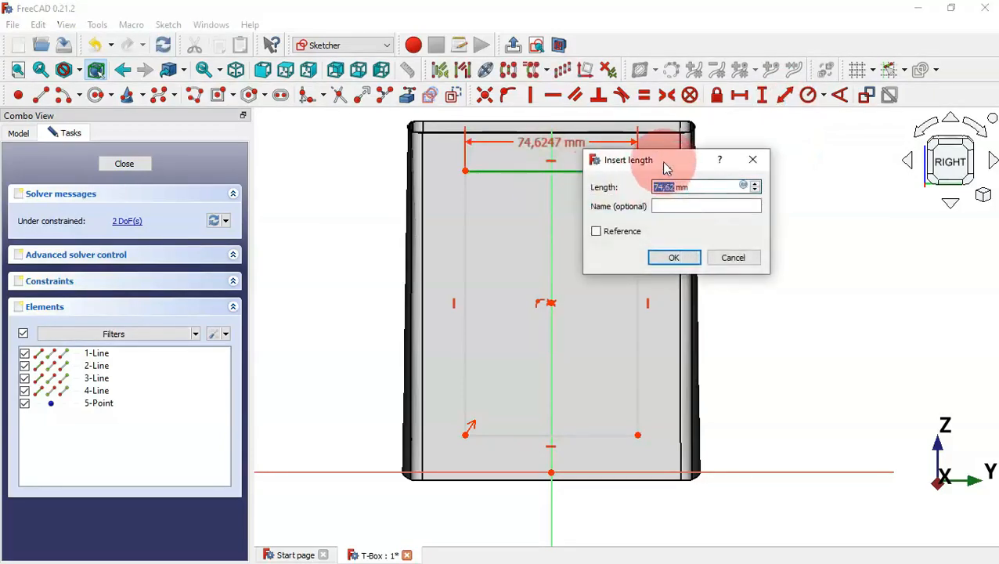
{"action": "left_click_drag", "start_coordinate": [663, 164], "coordinate": [760, 150]}
{"action": "left_click", "coordinate": [759, 174]}
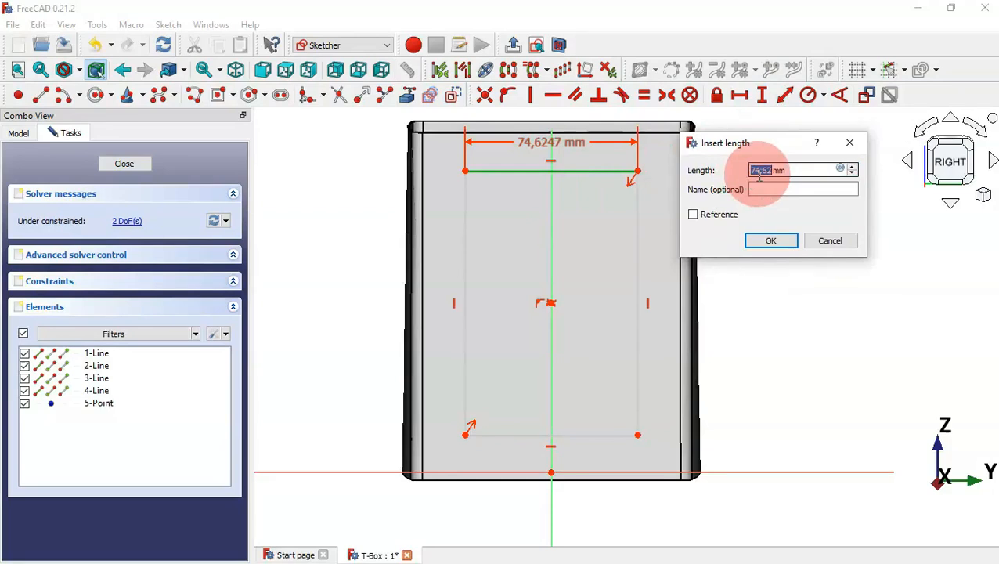
{"action": "type", "text": "100"}
{"action": "key", "text": "Return"}
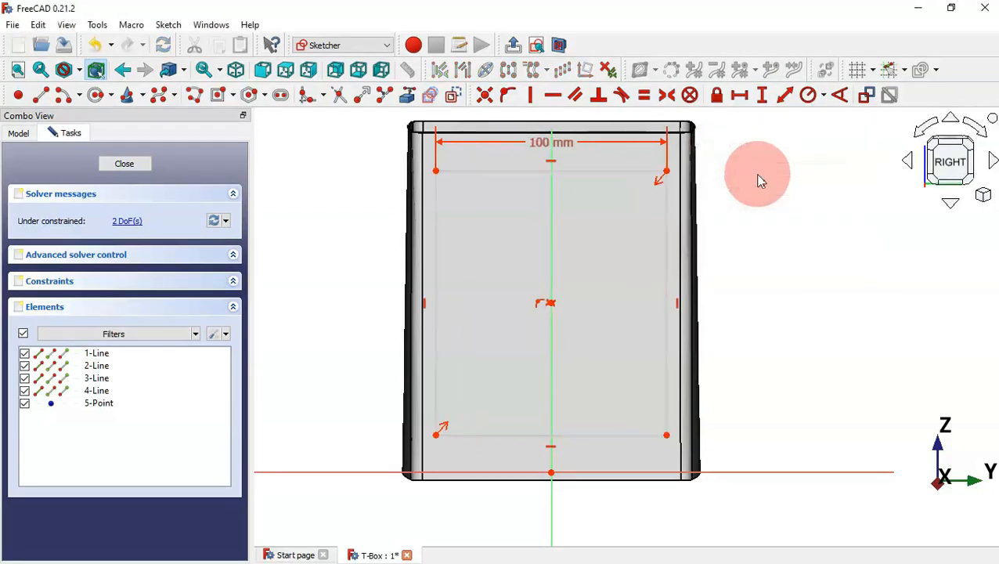
{"action": "left_click", "coordinate": [666, 211]}
{"action": "left_click", "coordinate": [781, 226]}
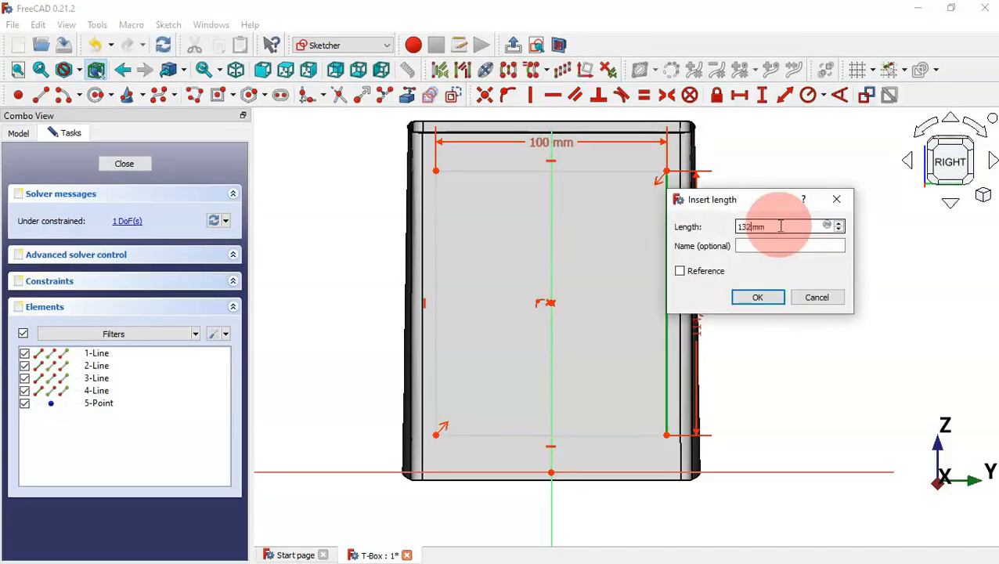
{"action": "type", "text": "132"}
{"action": "key", "text": "Return"}
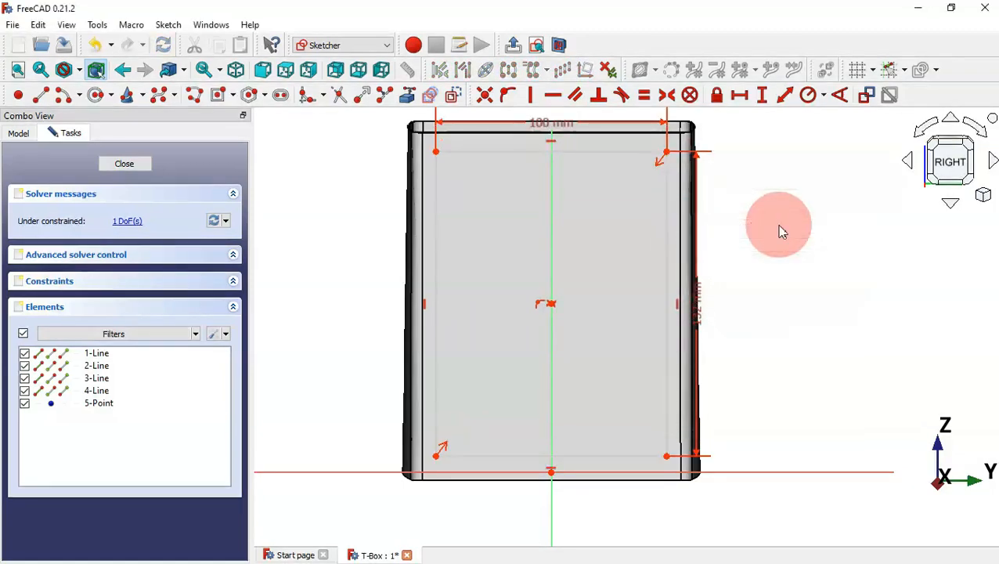
Add the face's lower edge and its +Y side edge to the sketch as external geometry
{"action": "left_click", "coordinate": [407, 97]}
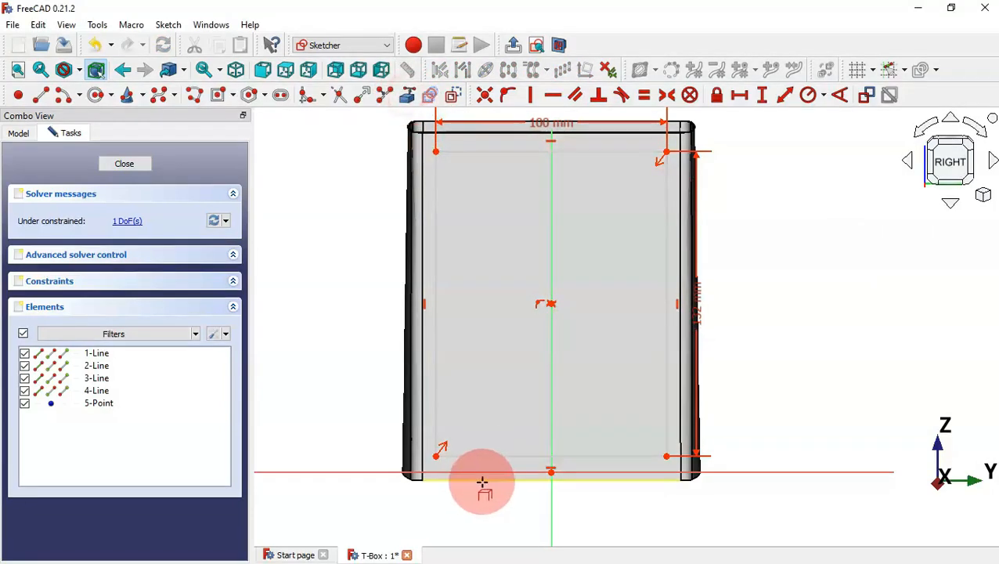
{"action": "left_click", "coordinate": [482, 483]}
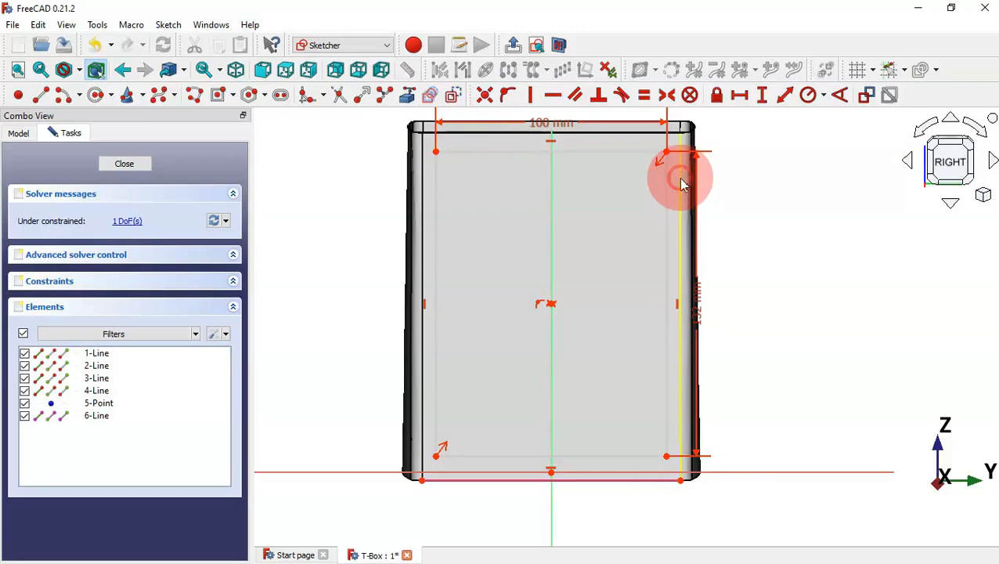
{"action": "left_click", "coordinate": [681, 183]}
Draw a diagonal from the face's lower -Y corner to its upper +Y corner and convert it to construction geometry
{"action": "left_click", "coordinate": [41, 95]}
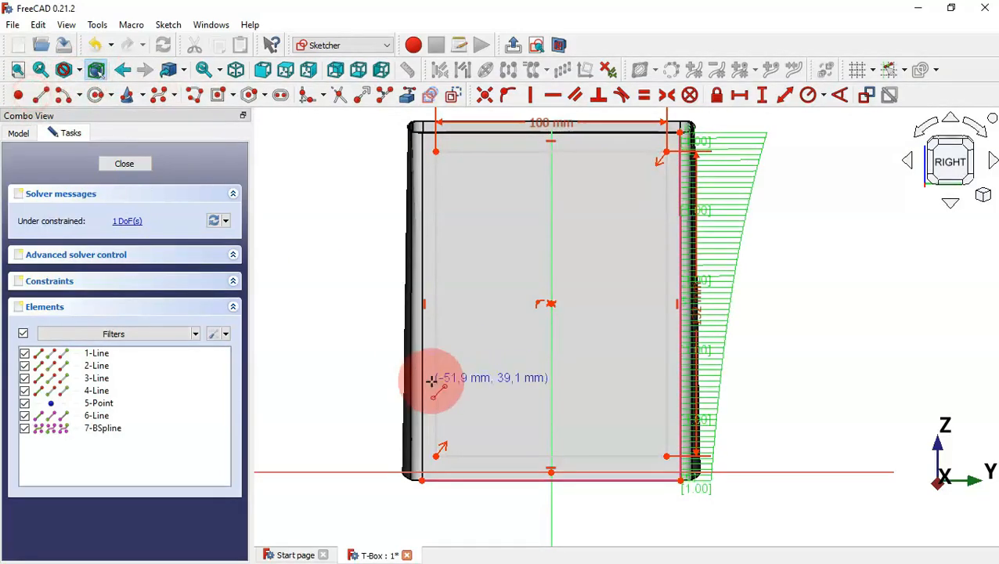
{"action": "left_click", "coordinate": [432, 475]}
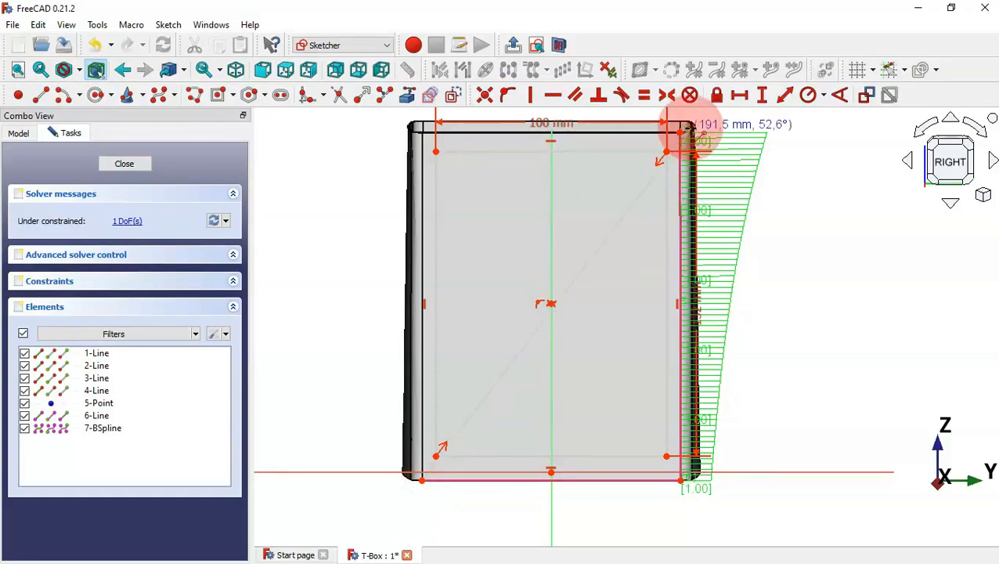
{"action": "left_click", "coordinate": [678, 131]}
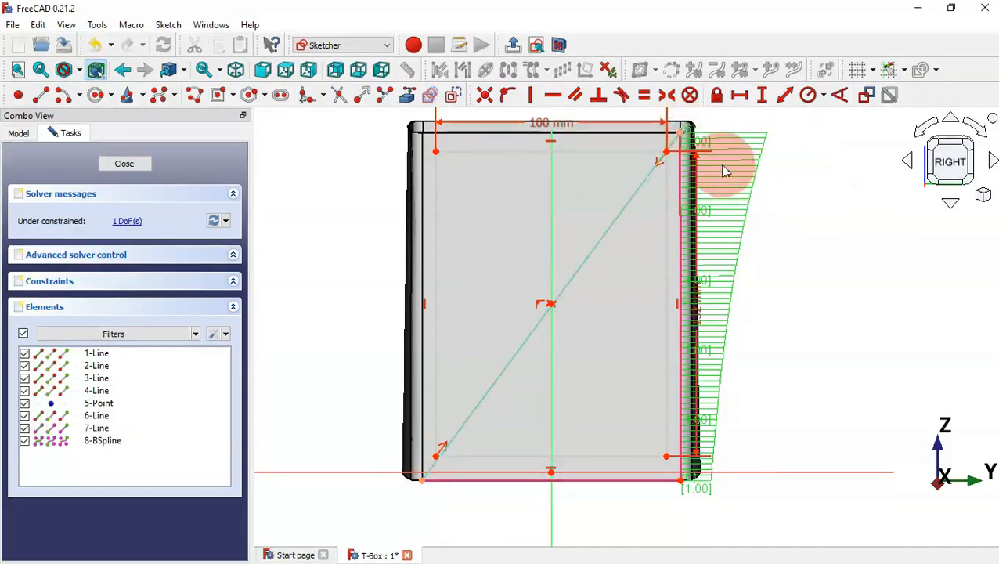
{"action": "left_click", "coordinate": [619, 215]}
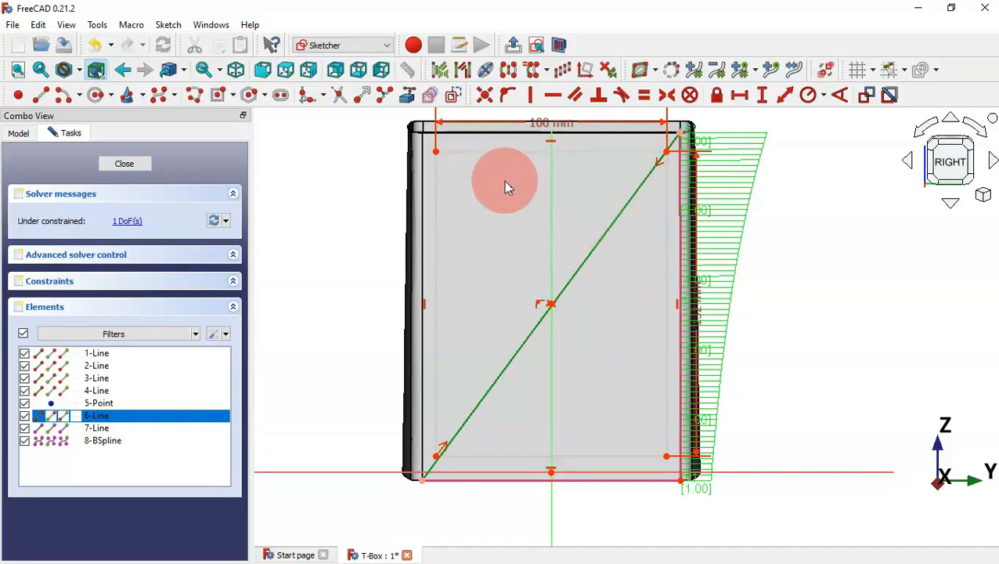
{"action": "left_click", "coordinate": [454, 96]}
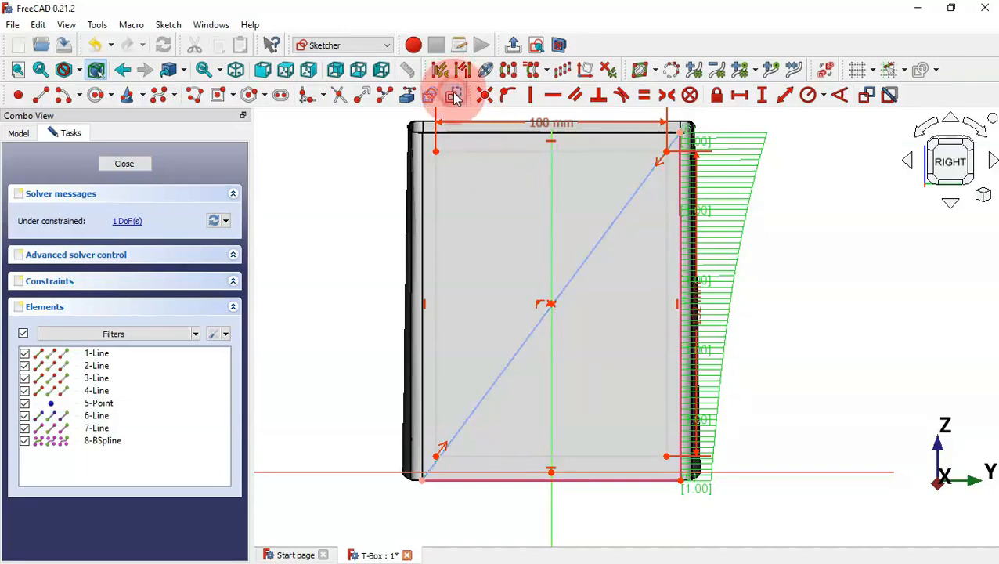
Constrain the rectangle's centre point to lie on the construction diagonal
{"action": "left_click", "coordinate": [551, 304]}
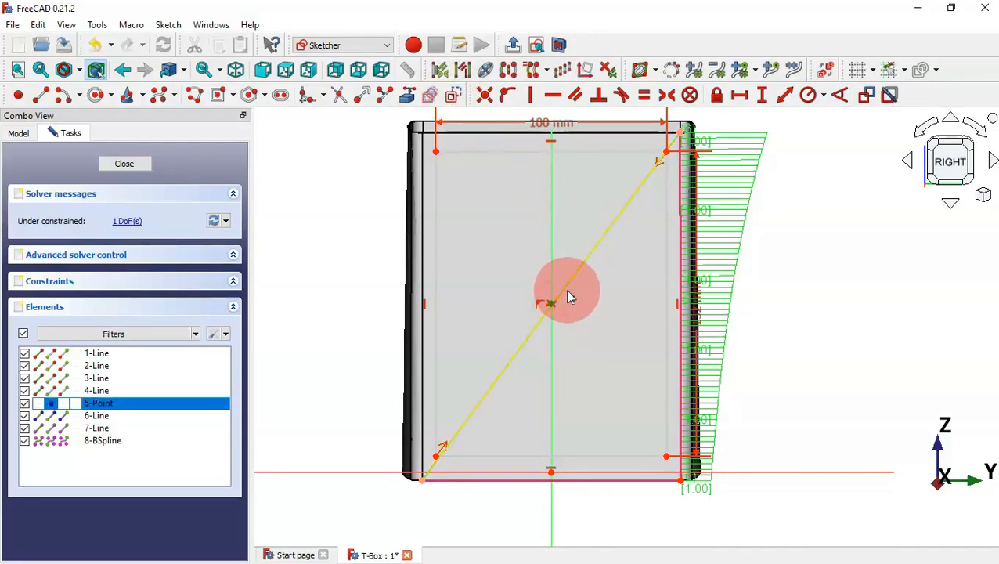
{"action": "left_click", "coordinate": [569, 294]}
{"action": "left_click", "coordinate": [508, 95]}
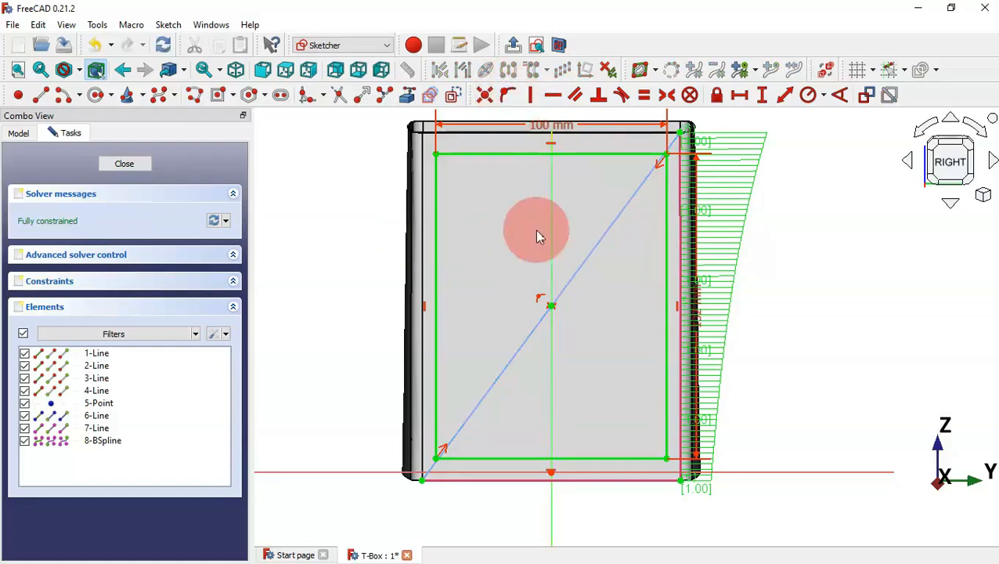
Finish the sketch and pocket the 100 by 132 mm rectangle 5 mm deep through the +X wall
{"action": "key", "text": "Escape"}
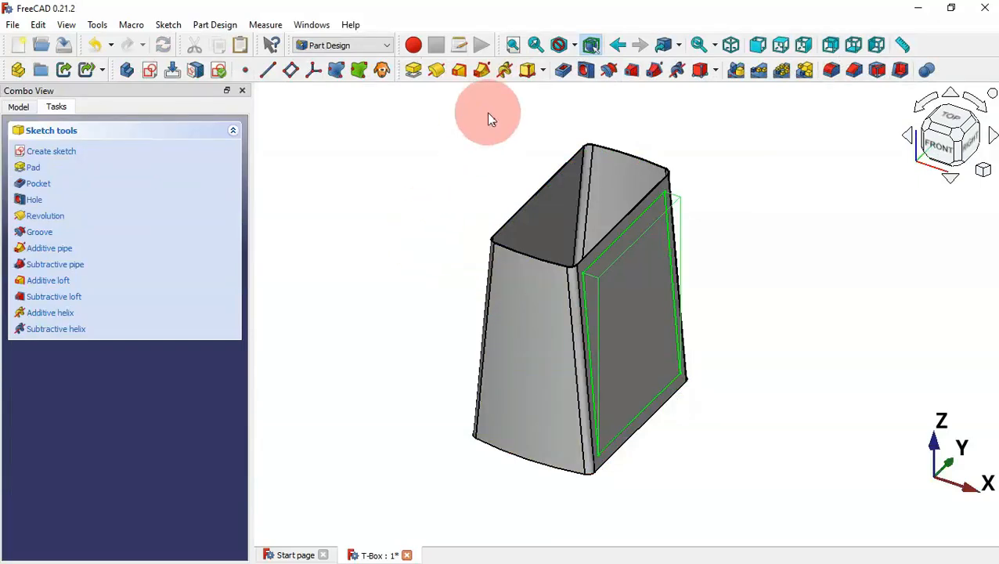
{"action": "left_click", "coordinate": [564, 73]}
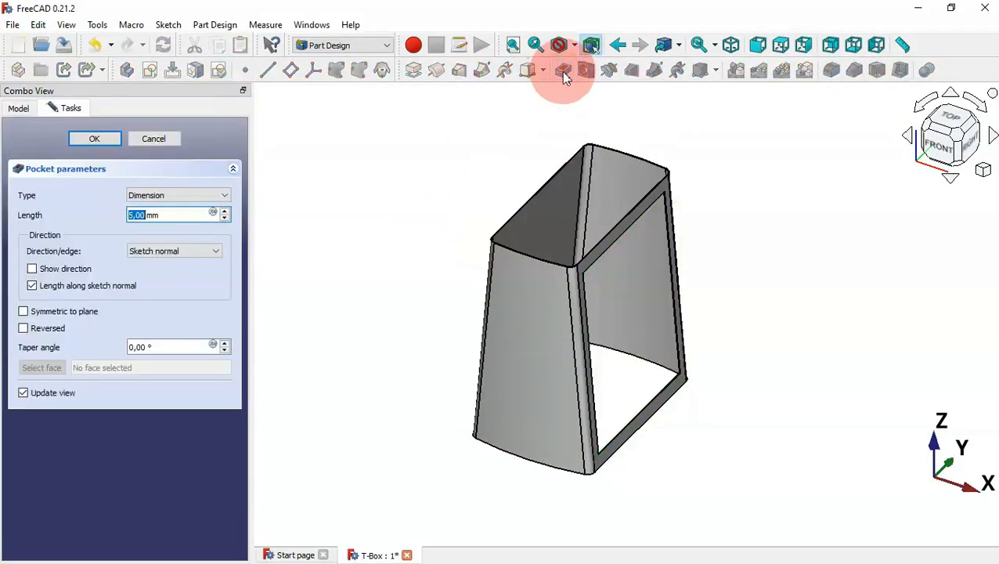
{"action": "left_click", "coordinate": [94, 139]}
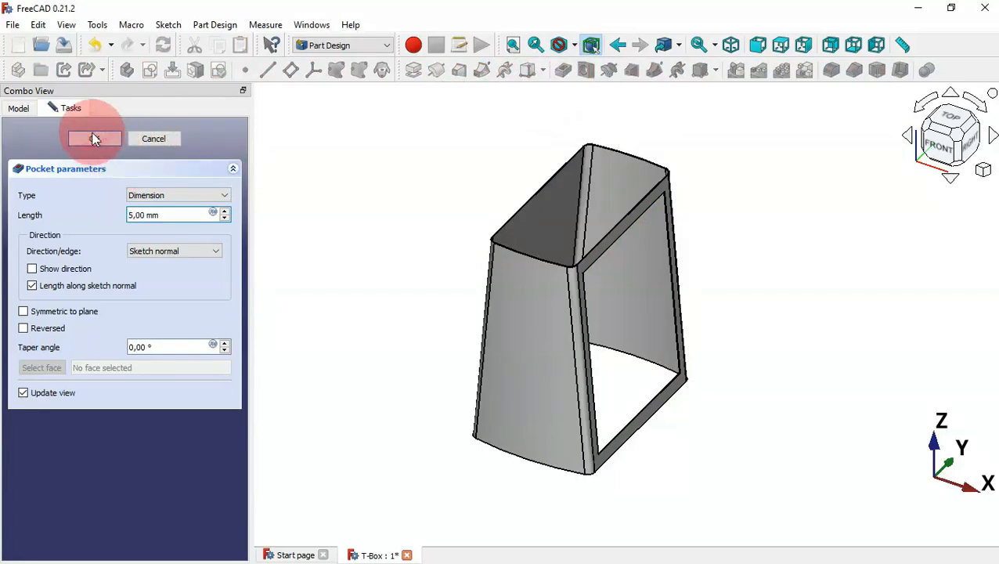
Start a sketch on the box's wide -X outer face and add its lower edge and -Y side edge as external geometry
{"action": "left_click_drag", "start_coordinate": [367, 311], "coordinate": [716, 298]}
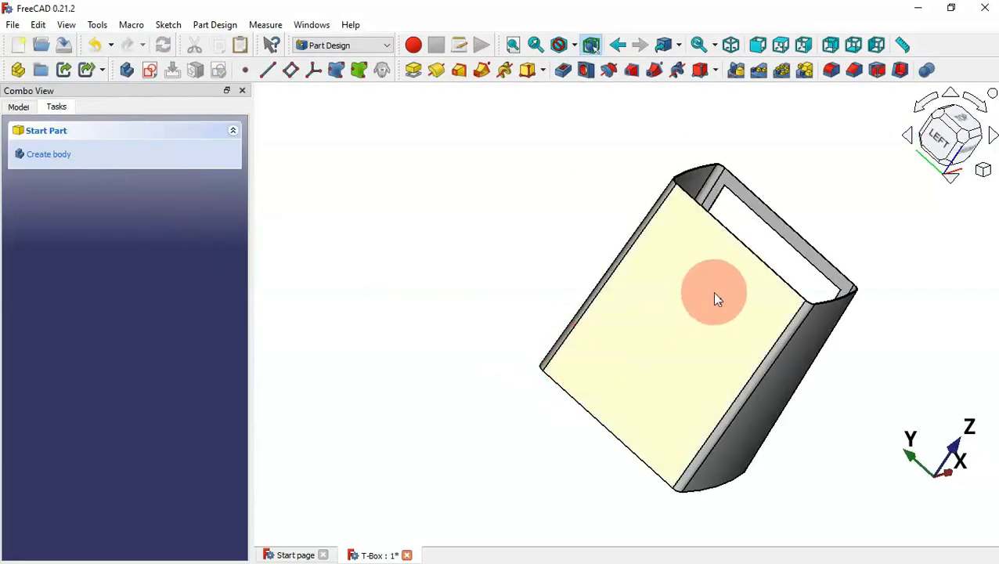
{"action": "left_click", "coordinate": [666, 332]}
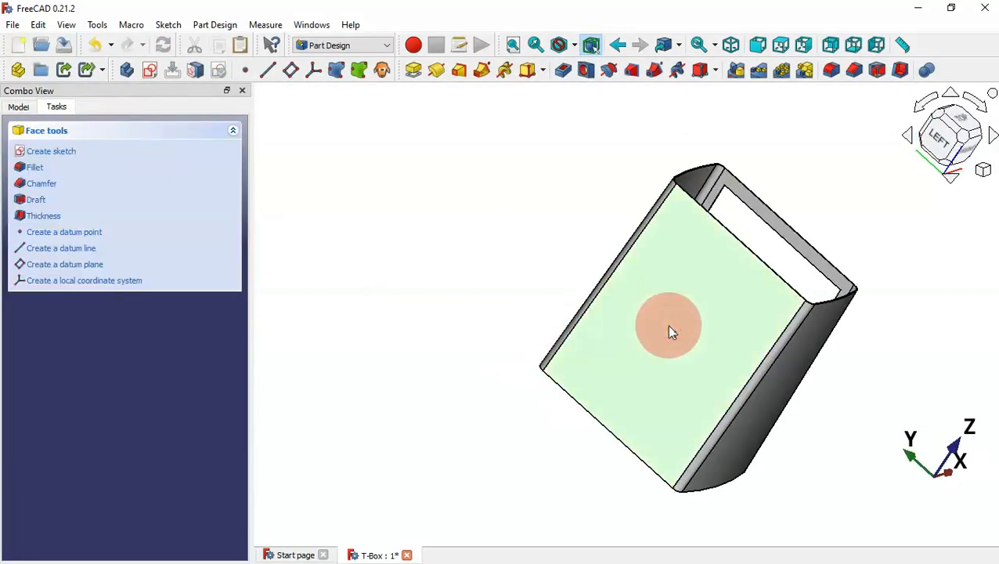
{"action": "left_click", "coordinate": [153, 70]}
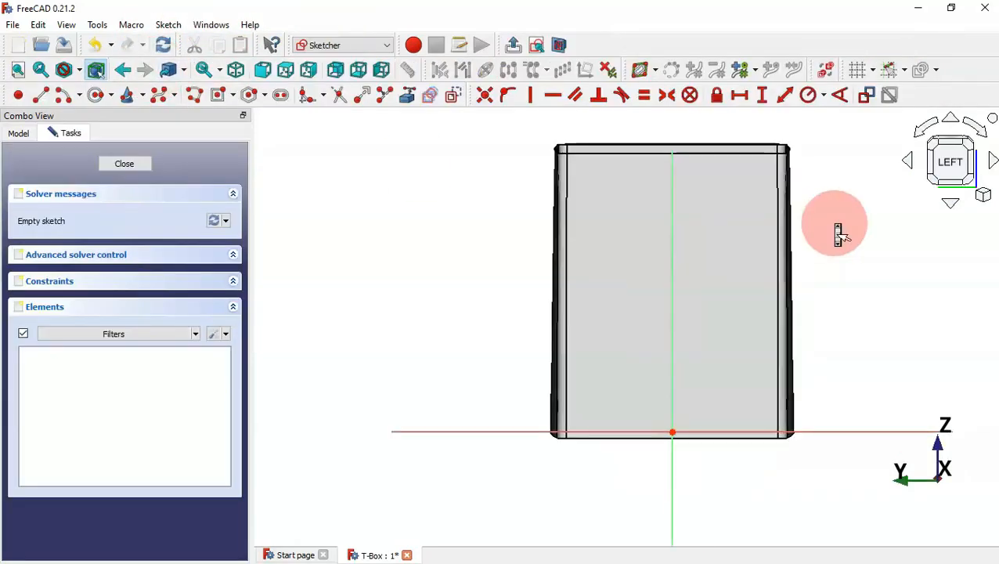
{"action": "left_click", "coordinate": [406, 95]}
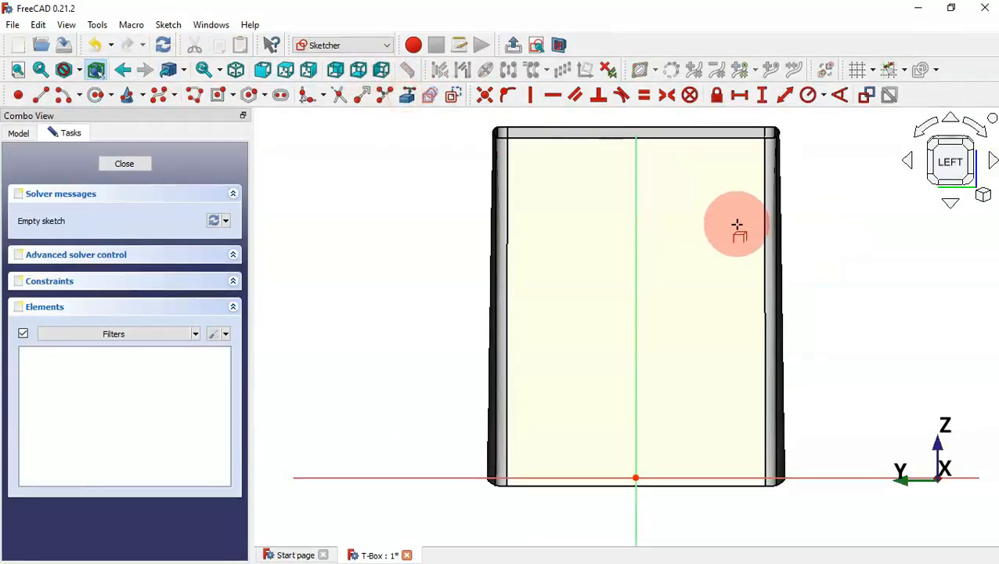
{"action": "left_click", "coordinate": [766, 236]}
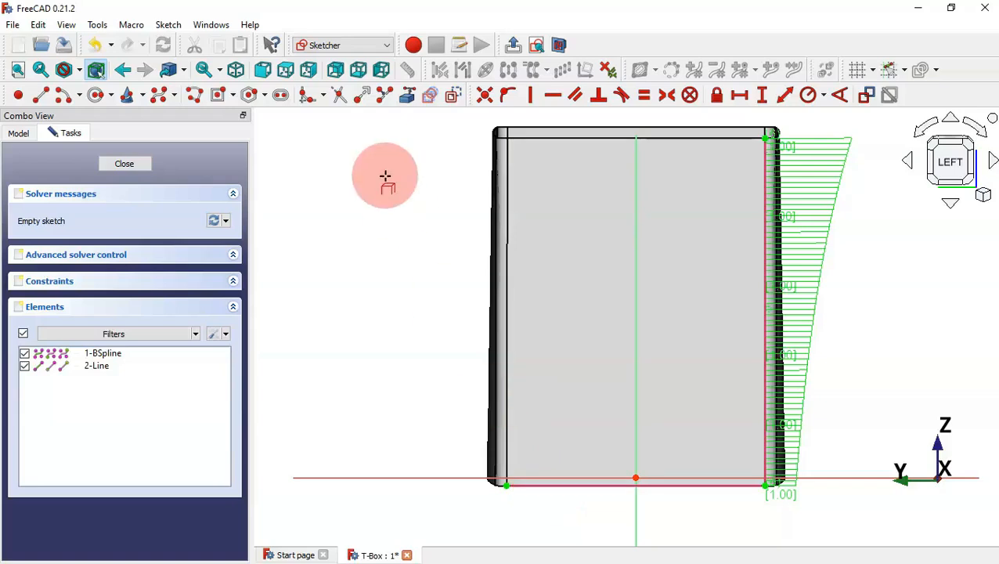
Draw a diagonal from the face's upper -Y corner to its lower +Y corner and convert it to construction geometry
{"action": "left_click", "coordinate": [47, 94]}
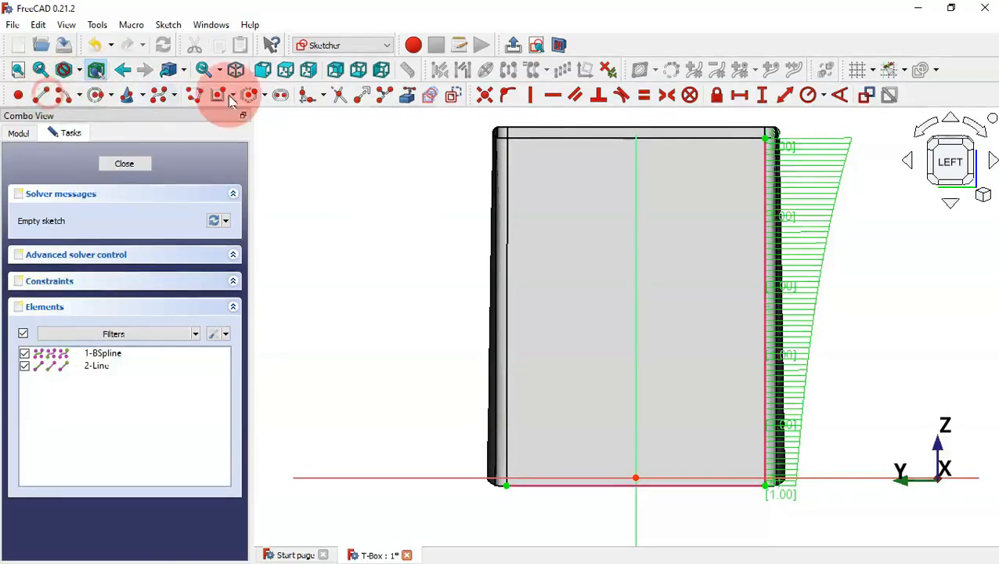
{"action": "left_click", "coordinate": [768, 139]}
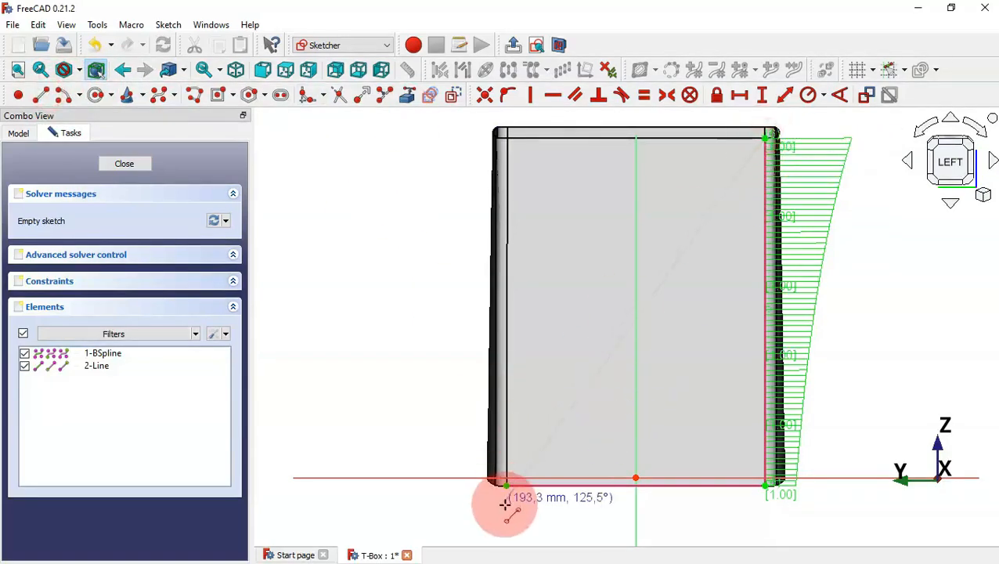
{"action": "left_click", "coordinate": [505, 484]}
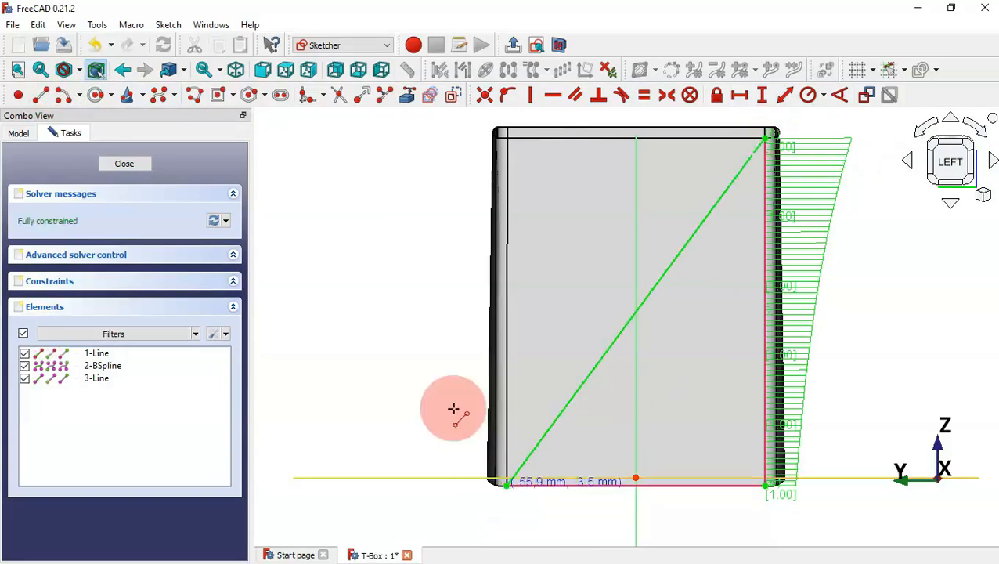
{"action": "left_click", "coordinate": [692, 255]}
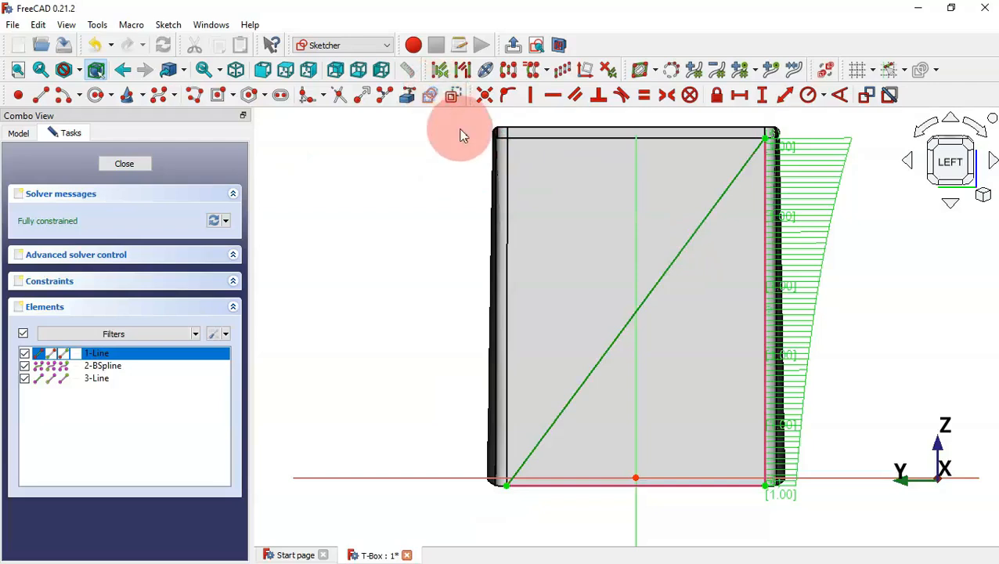
{"action": "left_click", "coordinate": [452, 95]}
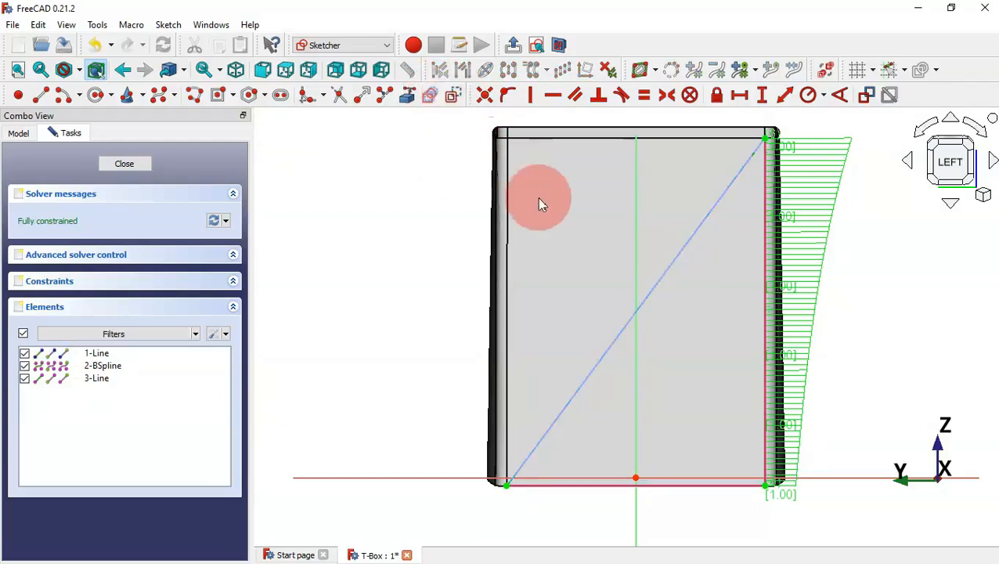
Draw a centred rectangle about 70 mm wide on the vertical axis and constrain its centre point onto the diagonal
{"action": "left_click", "coordinate": [218, 97]}
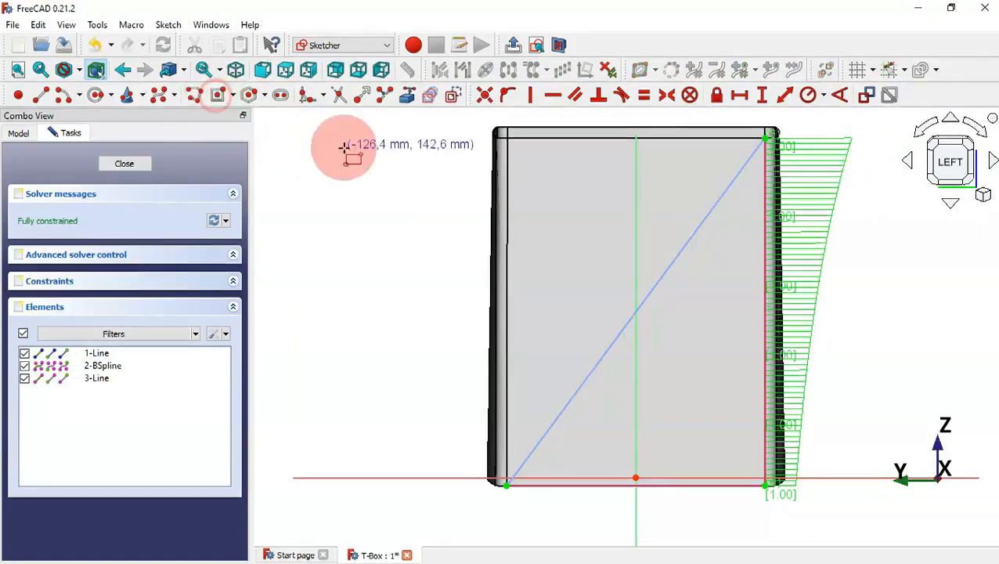
{"action": "left_click", "coordinate": [635, 268]}
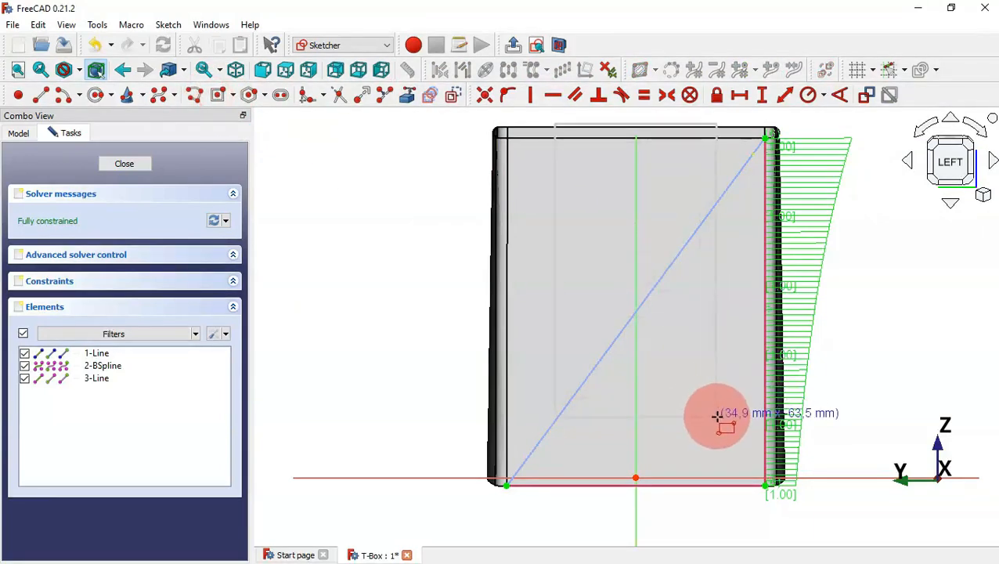
{"action": "left_click", "coordinate": [716, 416]}
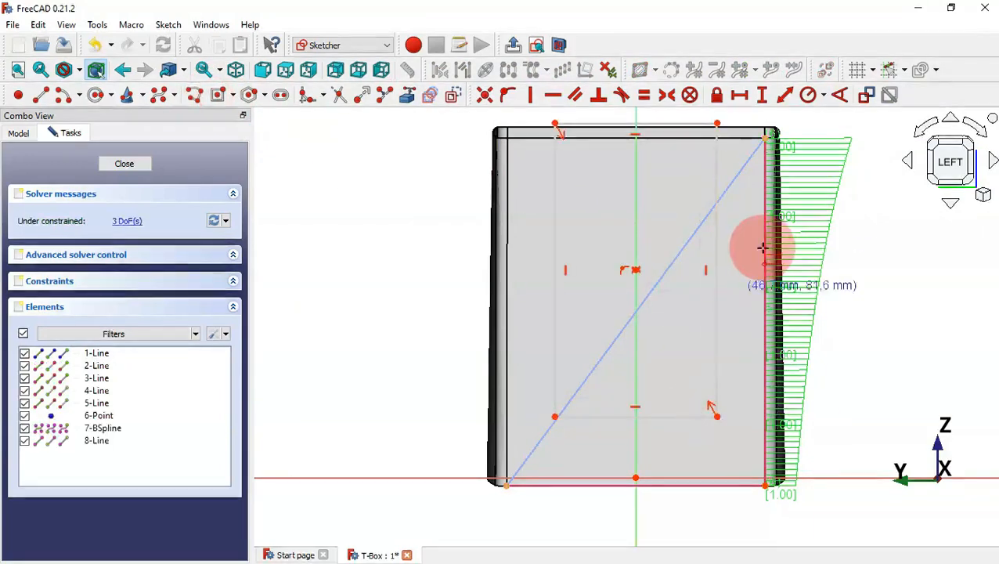
{"action": "left_click", "coordinate": [508, 96]}
{"action": "left_click", "coordinate": [633, 270]}
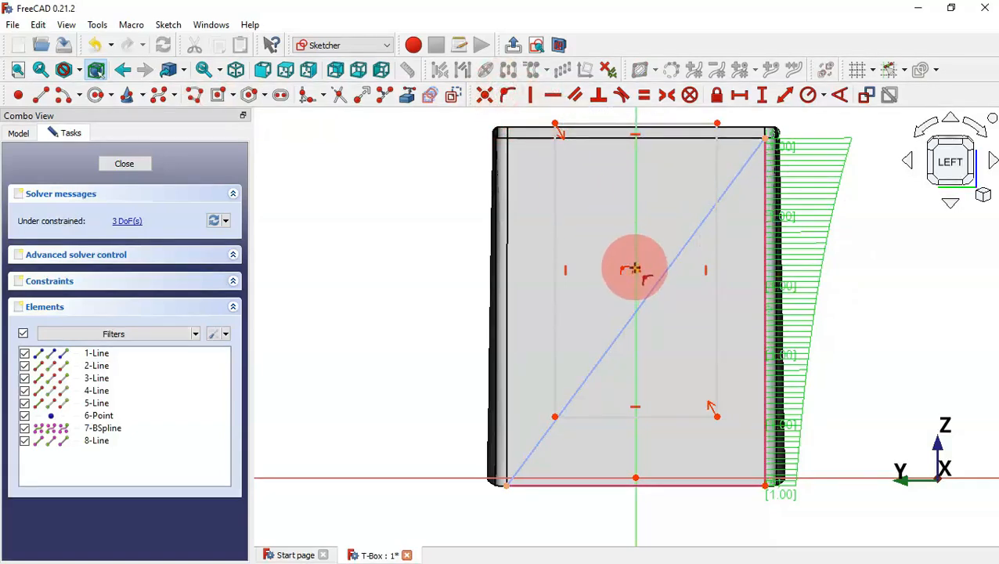
{"action": "left_click", "coordinate": [633, 270]}
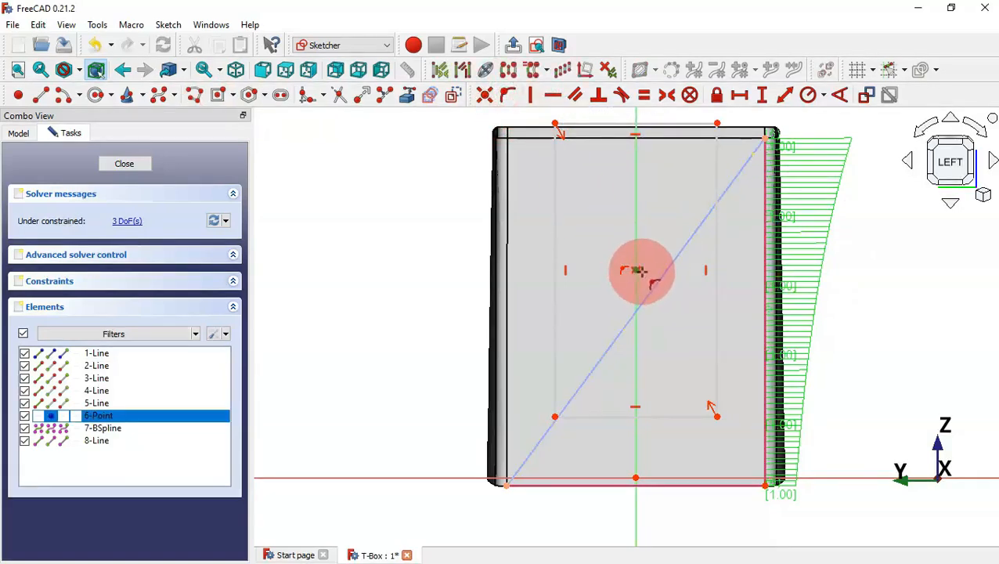
{"action": "left_click", "coordinate": [661, 276]}
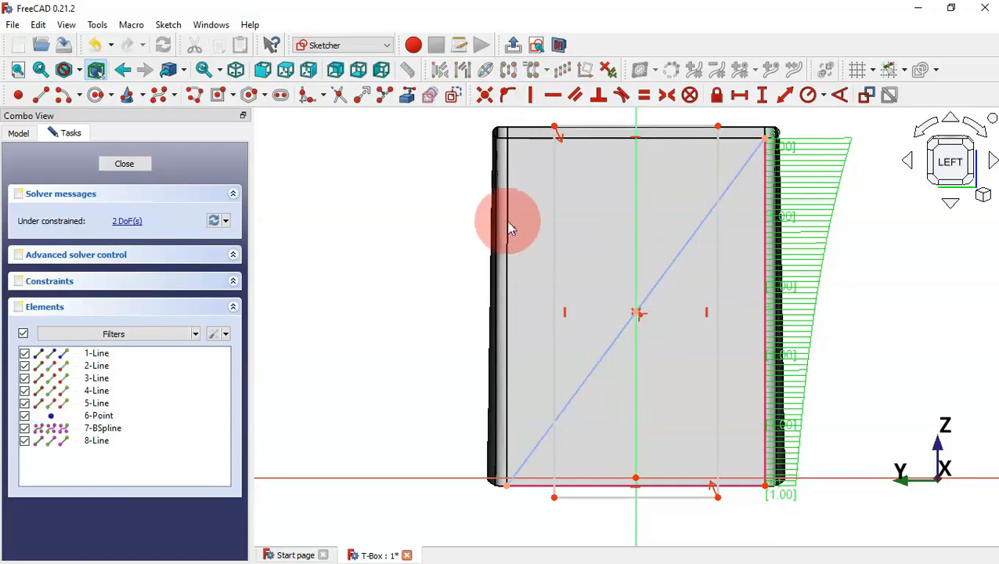
Dimension the rectangle to 95 mm wide and 132.25 mm high
{"action": "left_click", "coordinate": [786, 95]}
{"action": "left_click", "coordinate": [661, 126]}
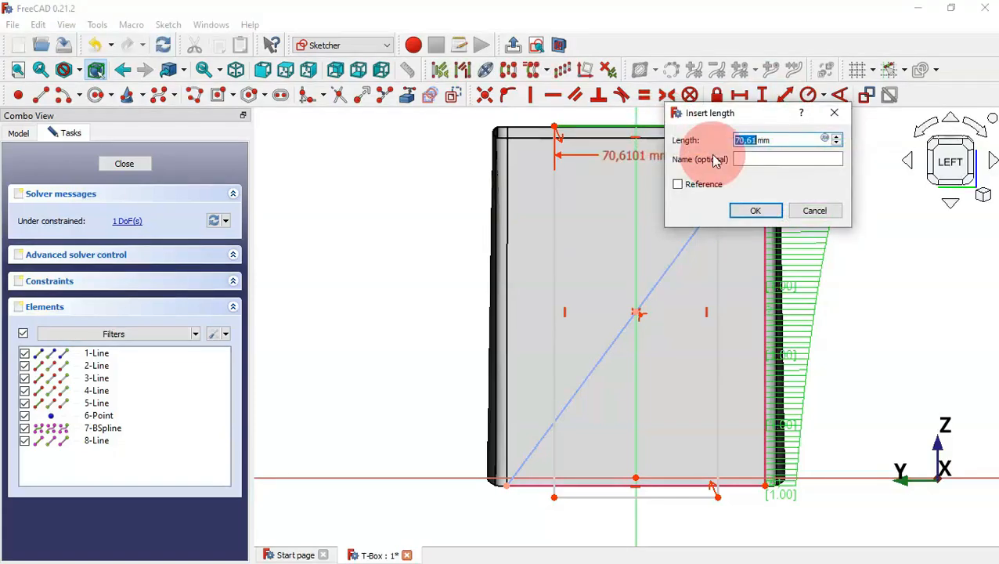
{"action": "type", "text": "95"}
{"action": "key", "text": "Return"}
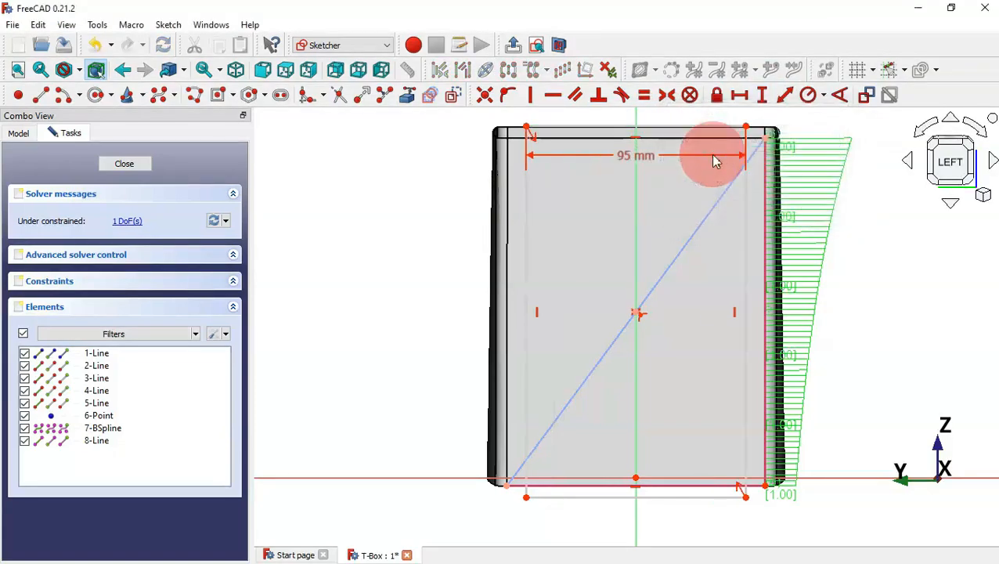
{"action": "left_click", "coordinate": [748, 230]}
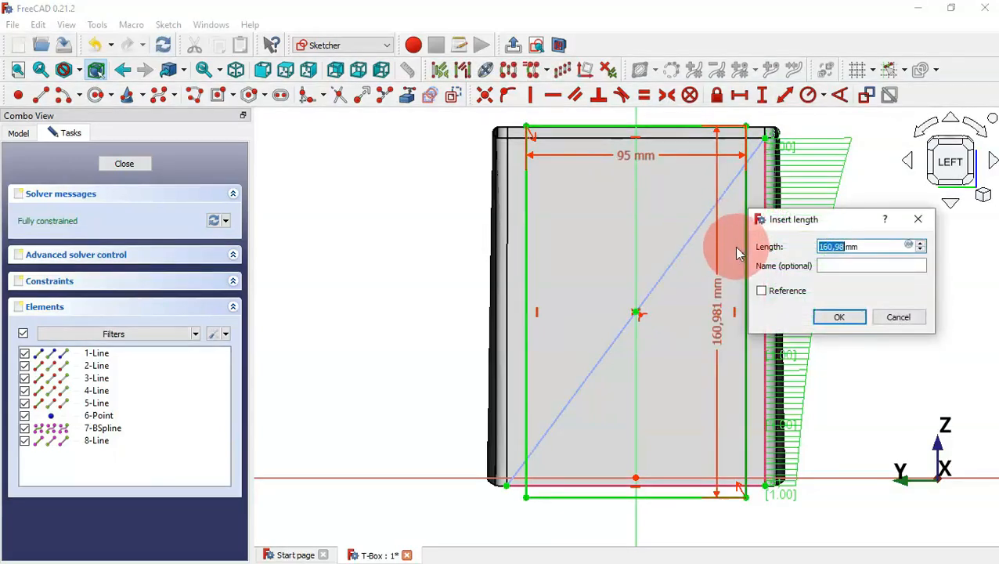
{"action": "type", "text": "132.25"}
{"action": "key", "text": "Return"}
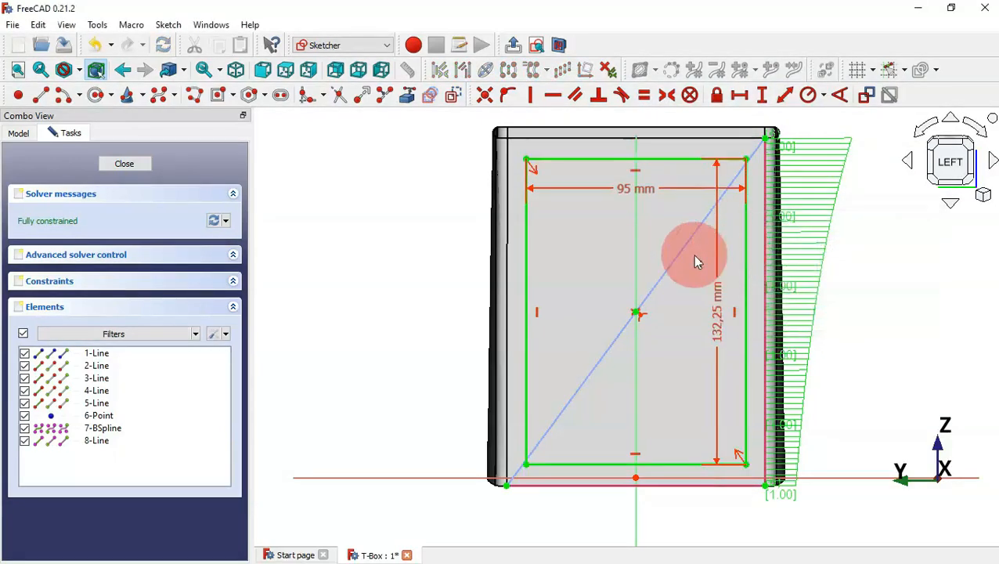
Pocket the finished rectangle sketch 5 mm deep through the -X wall and save the T-Box document
{"action": "key", "text": "Escape"}
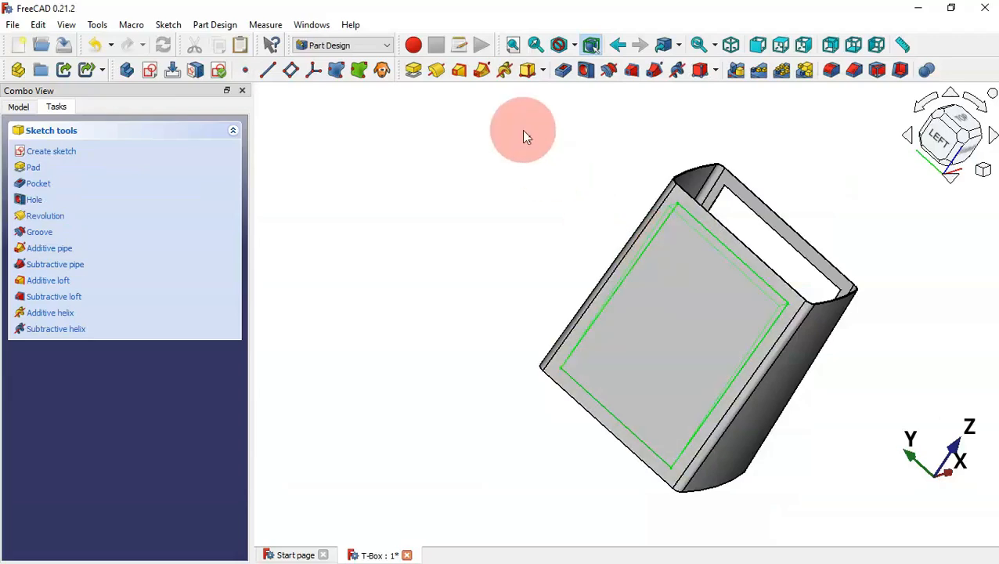
{"action": "left_click", "coordinate": [565, 72]}
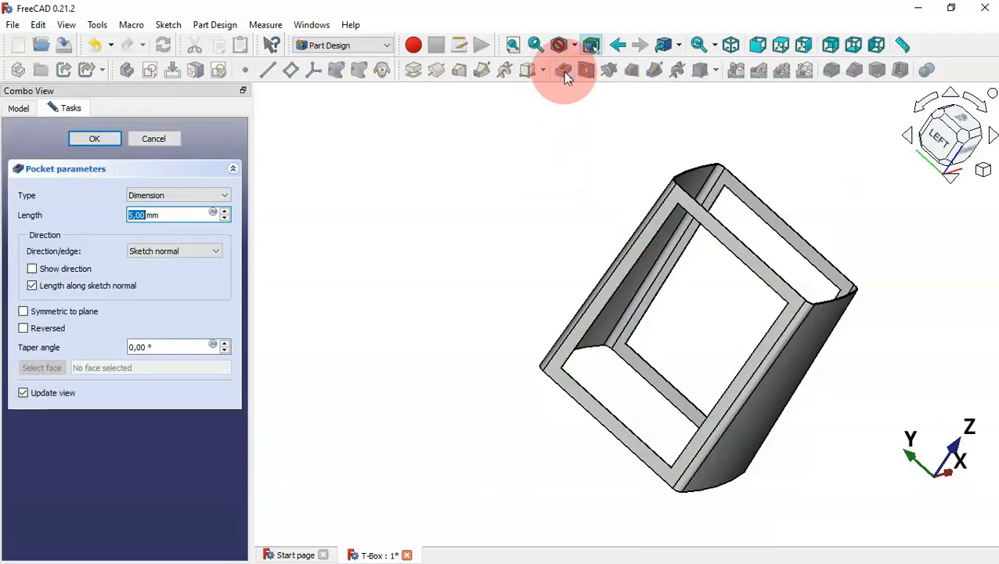
{"action": "key", "text": "Return"}
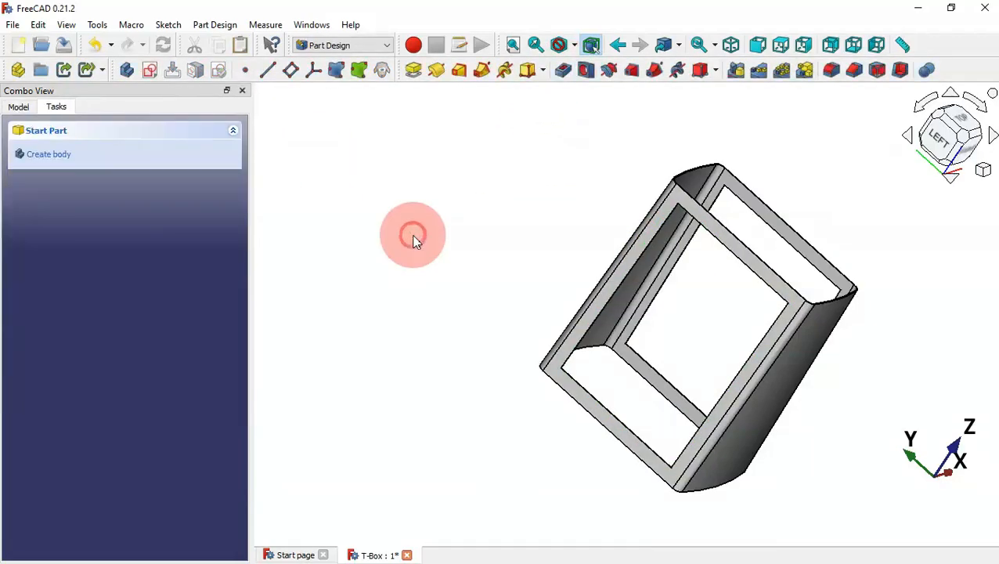
{"action": "key", "text": "0"}
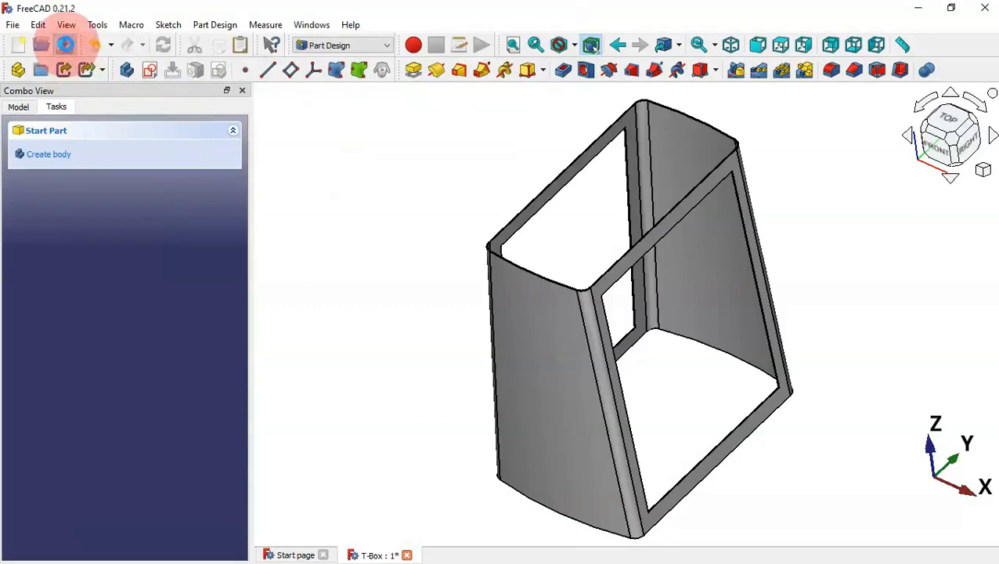
{"action": "left_click_drag", "start_coordinate": [415, 364], "coordinate": [454, 367]}
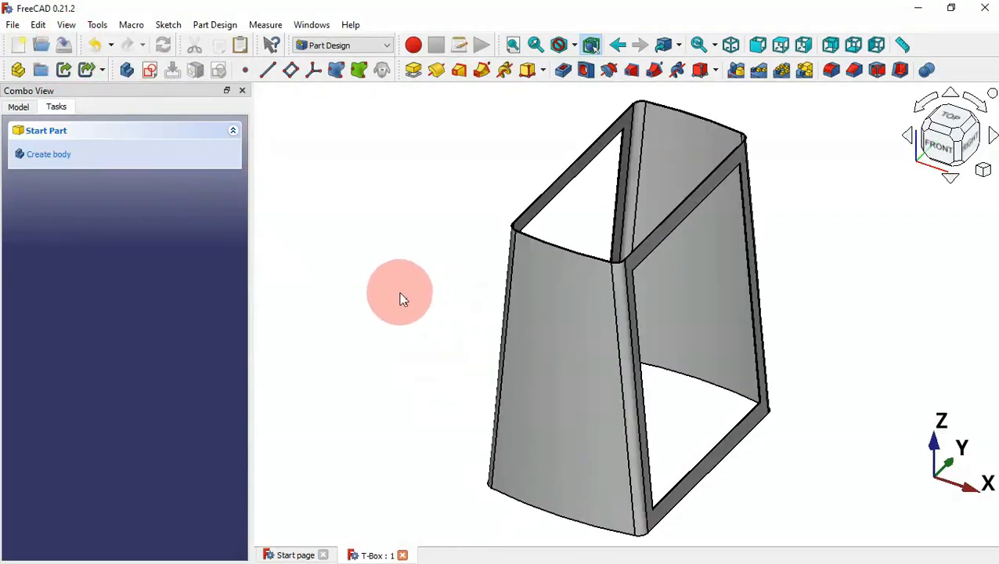
Create a new document saved as "T_Box Grater" in the Files1 folder and show the model tree
{"action": "left_click", "coordinate": [18, 44]}
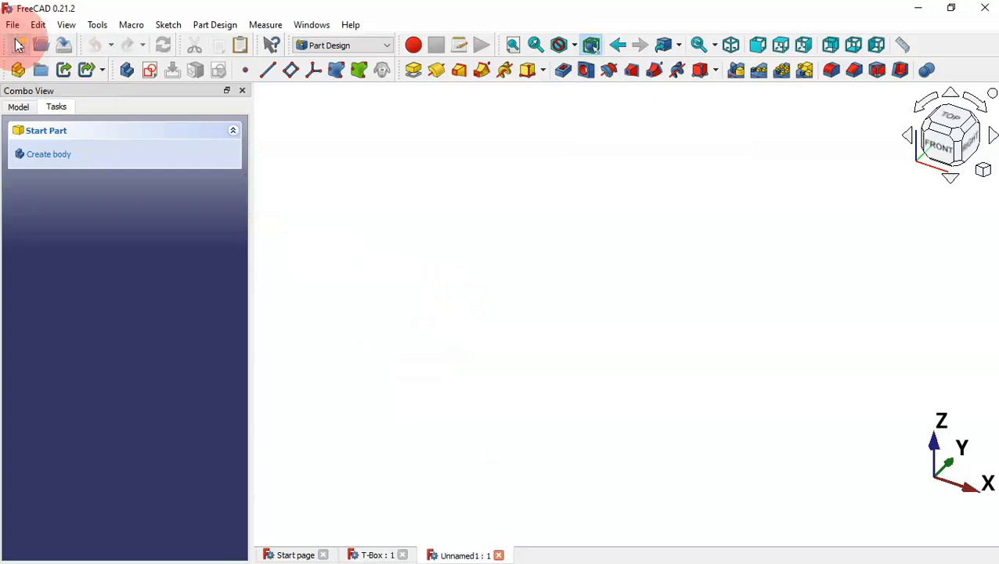
{"action": "left_click", "coordinate": [64, 47]}
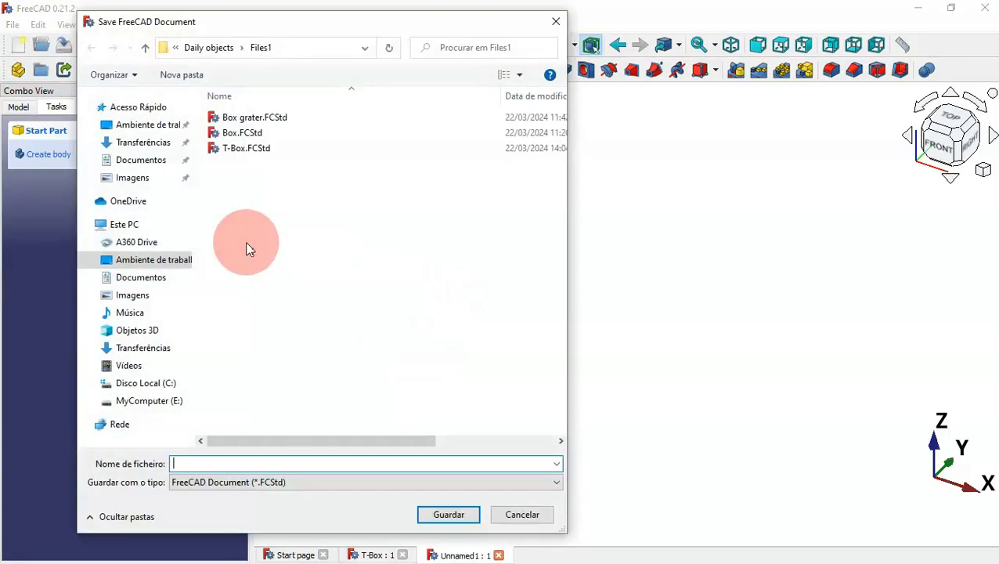
{"action": "type", "text": "T_Box Grater"}
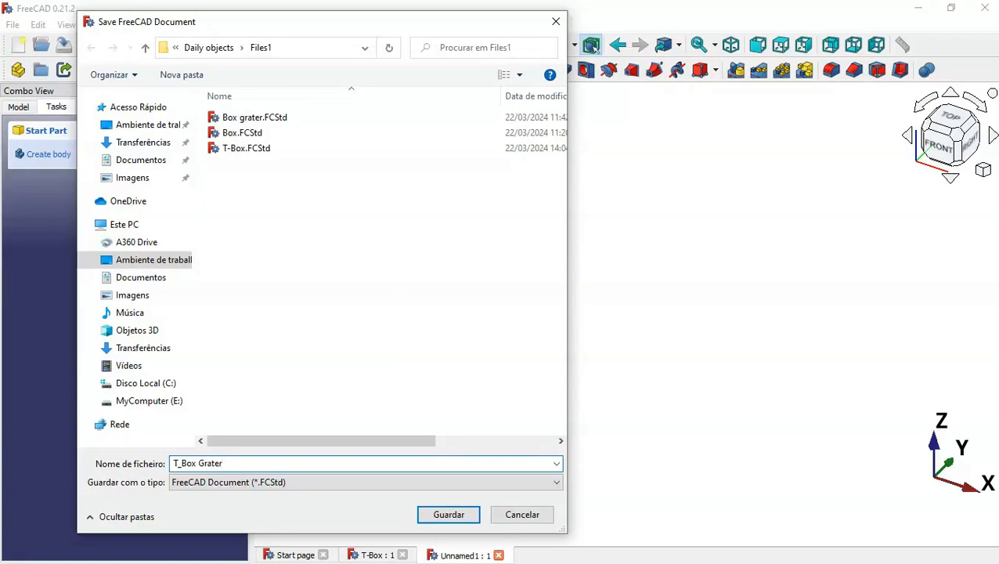
{"action": "key", "text": "Return"}
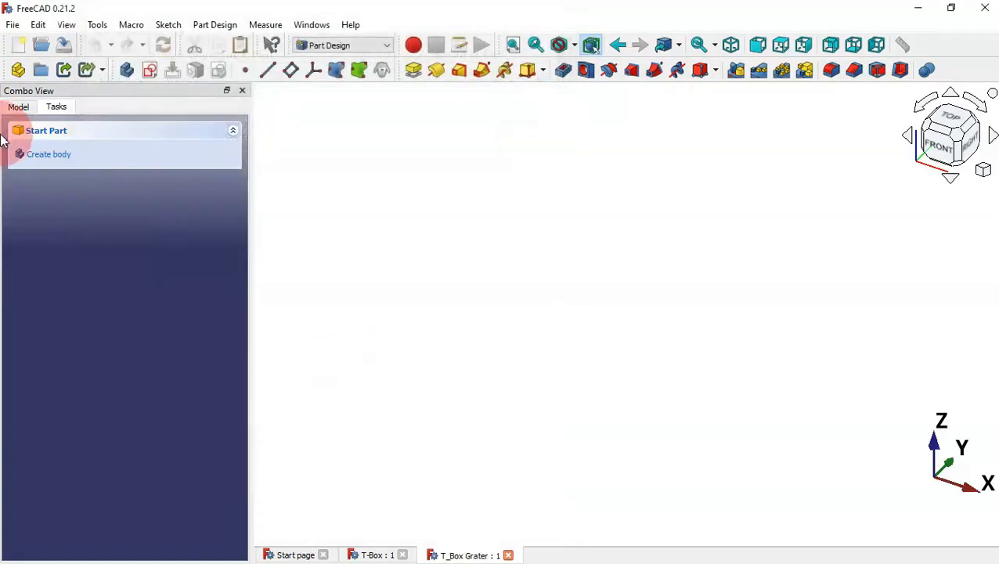
{"action": "left_click", "coordinate": [18, 106]}
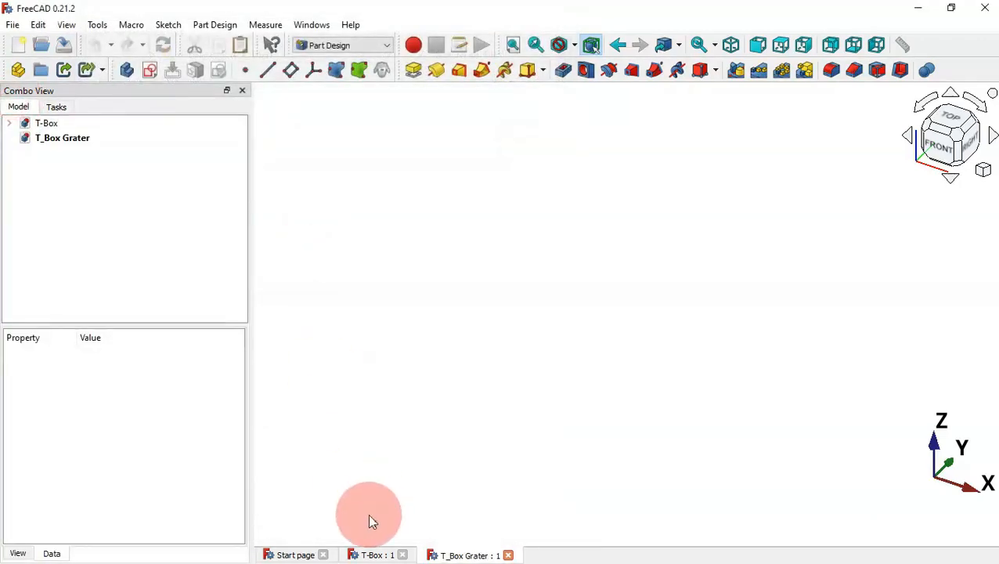
Return to the T-Box document, collapse the Box body and make Coarse grate002 and Fine grate visible
{"action": "left_click", "coordinate": [373, 554]}
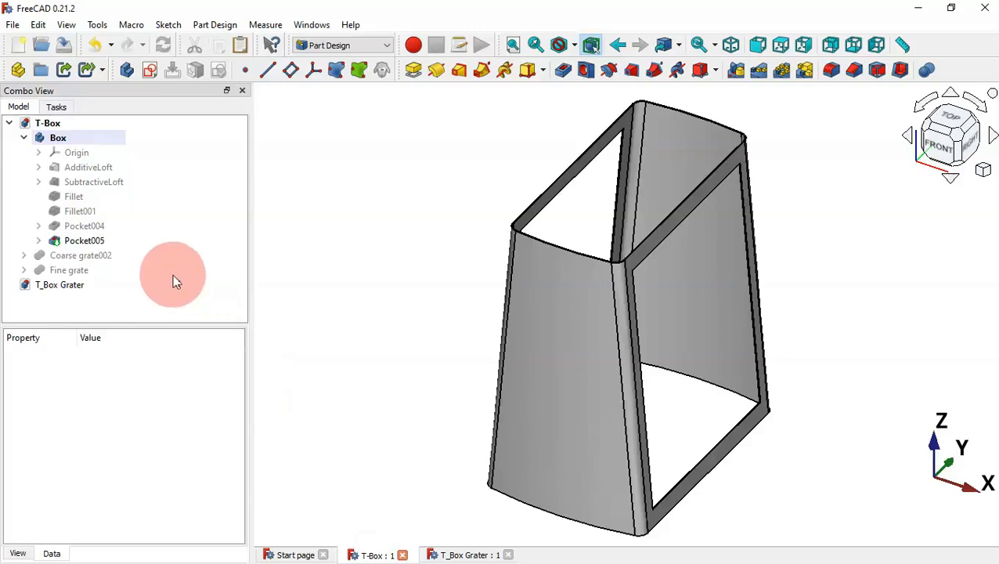
{"action": "left_click", "coordinate": [24, 138]}
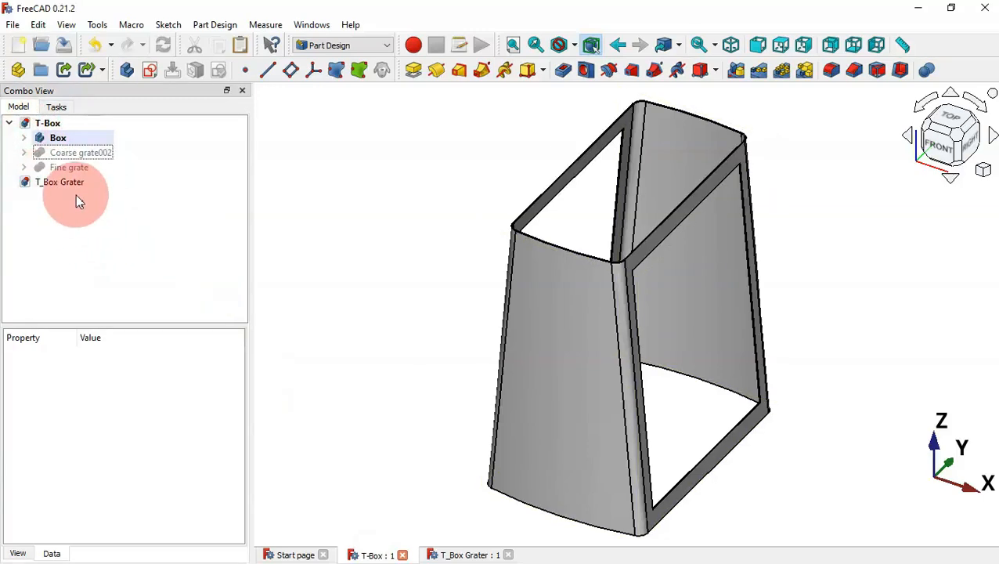
{"action": "left_click", "coordinate": [46, 127]}
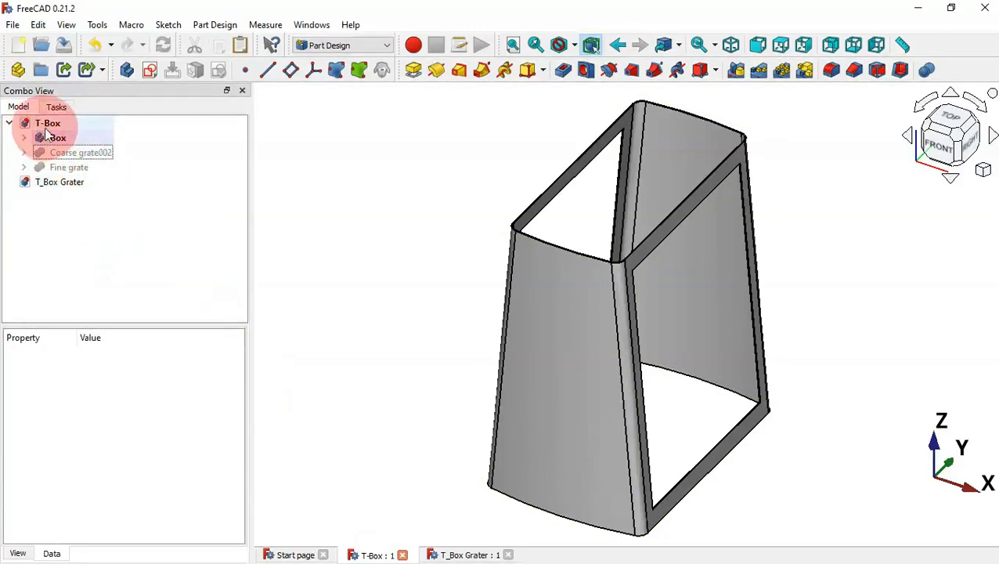
{"action": "left_click", "coordinate": [87, 155]}
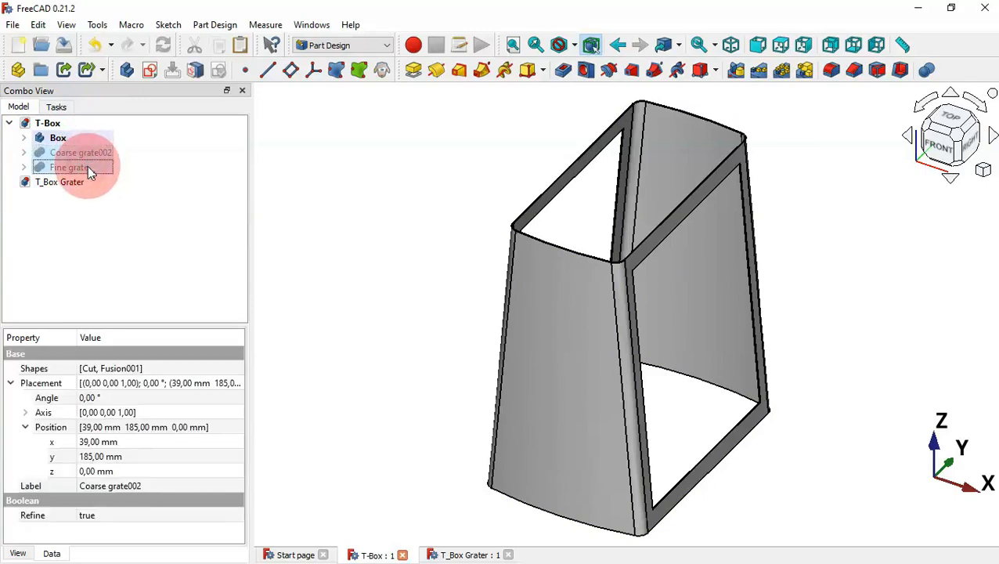
{"action": "key", "text": "space"}
{"action": "left_click", "coordinate": [139, 231]}
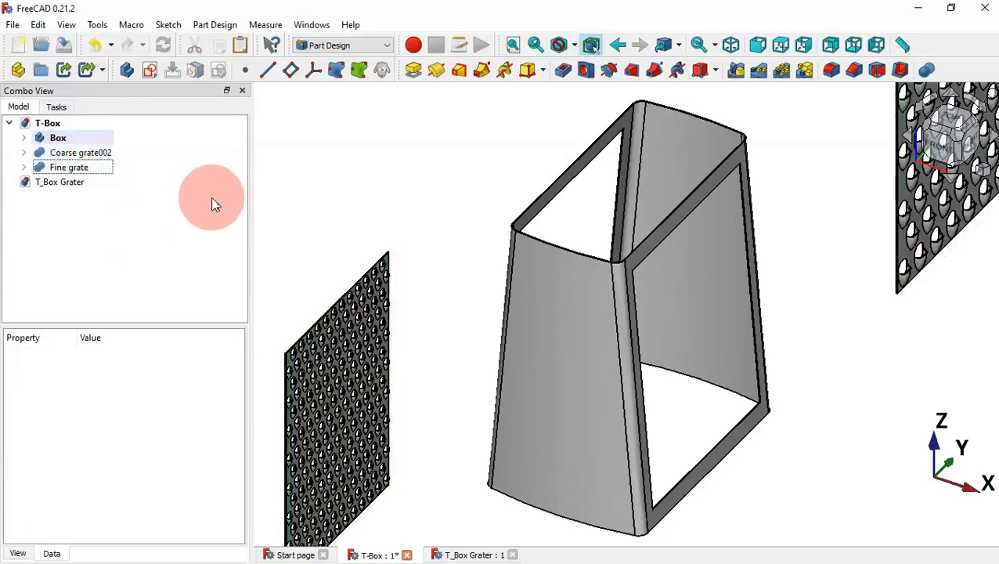
Switch to the Part workbench and create simple copies of Box, Coarse grate002 and Fine grate
{"action": "left_click", "coordinate": [353, 46]}
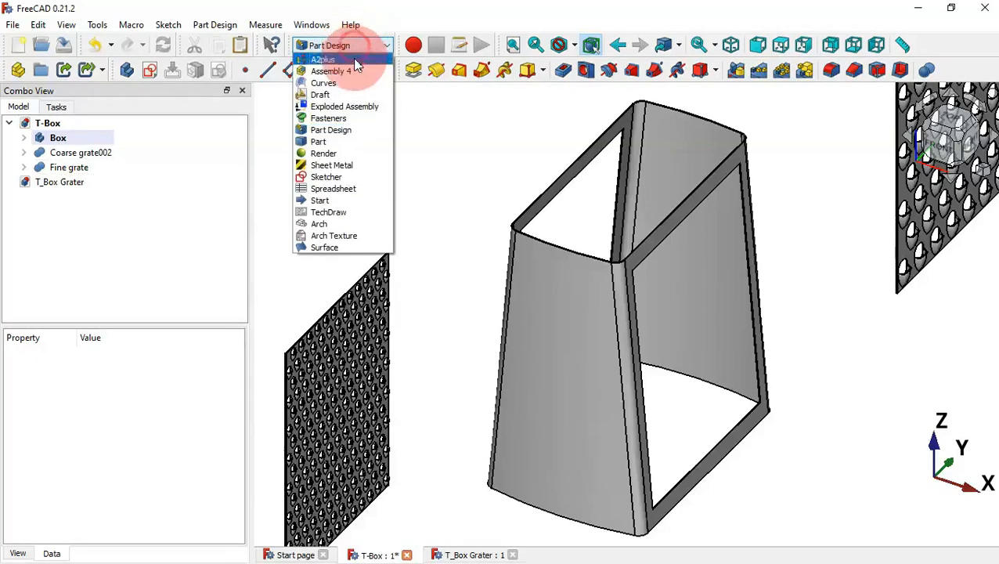
{"action": "left_click", "coordinate": [345, 145]}
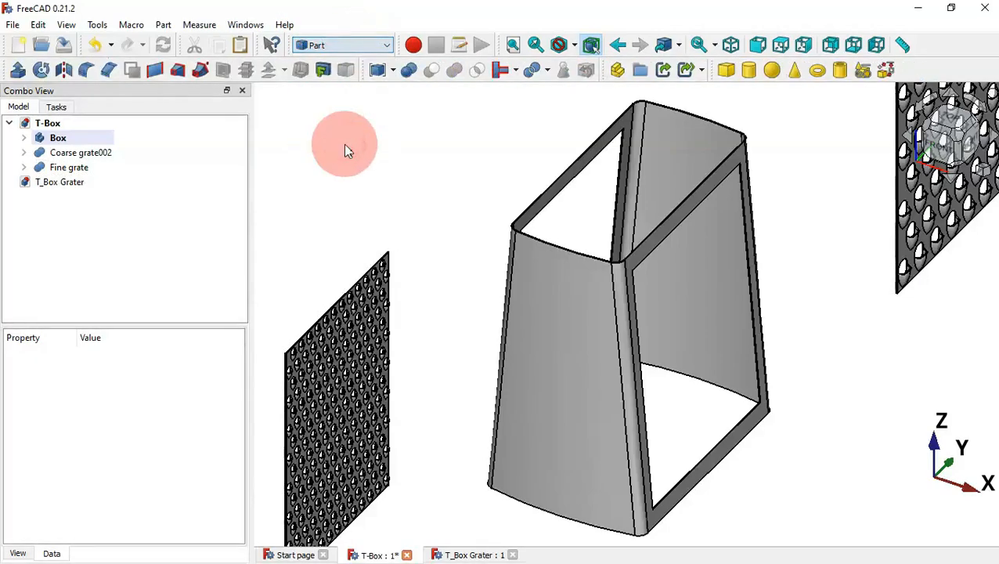
{"action": "left_click", "coordinate": [98, 140]}
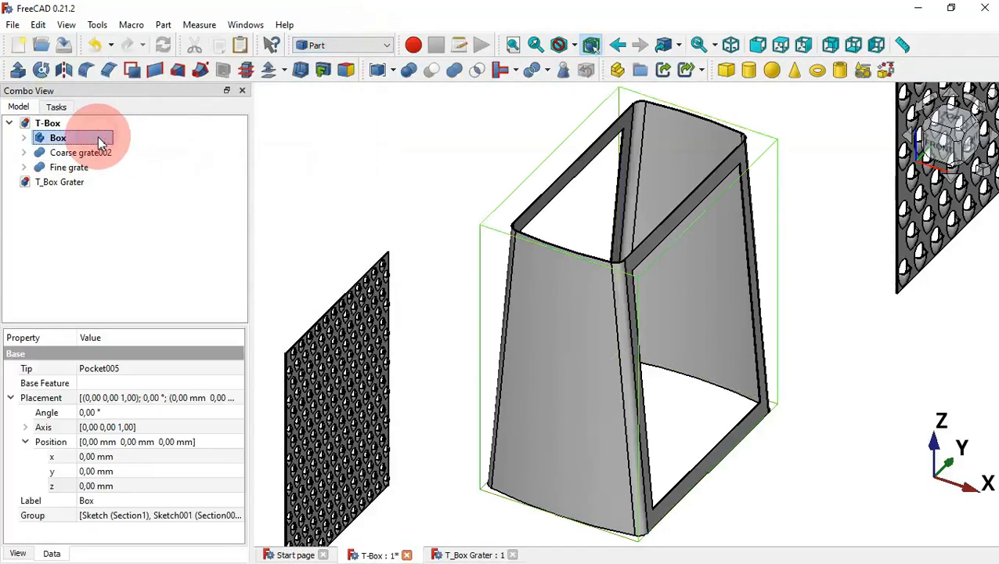
{"action": "left_click", "coordinate": [92, 154], "text": "ctrl"}
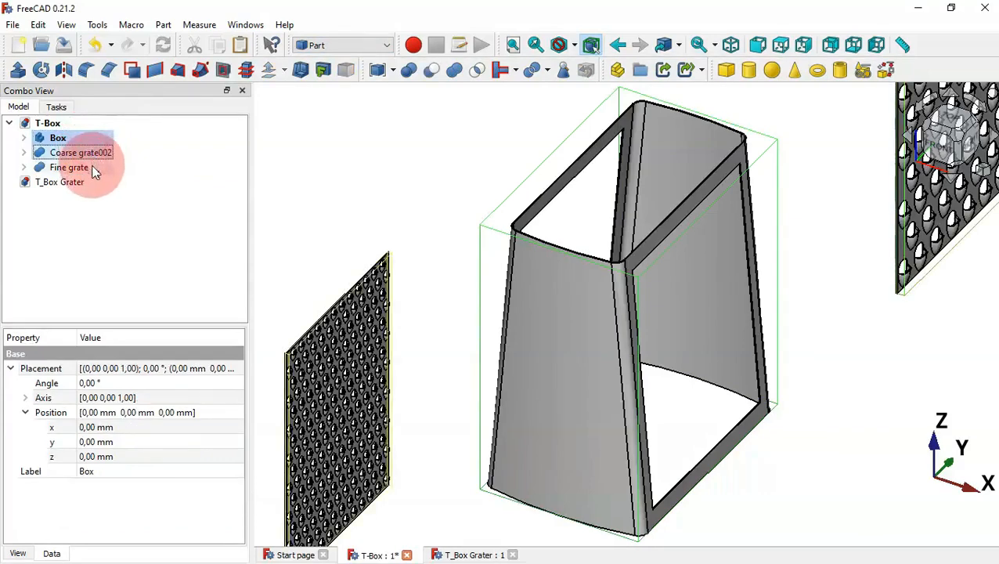
{"action": "left_click", "coordinate": [90, 167], "text": "ctrl"}
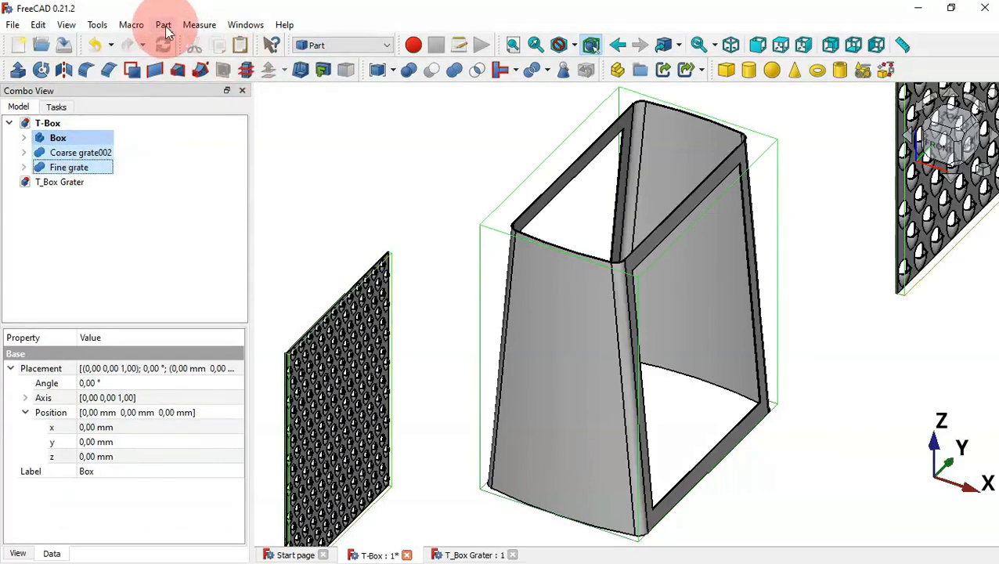
{"action": "left_click", "coordinate": [164, 25]}
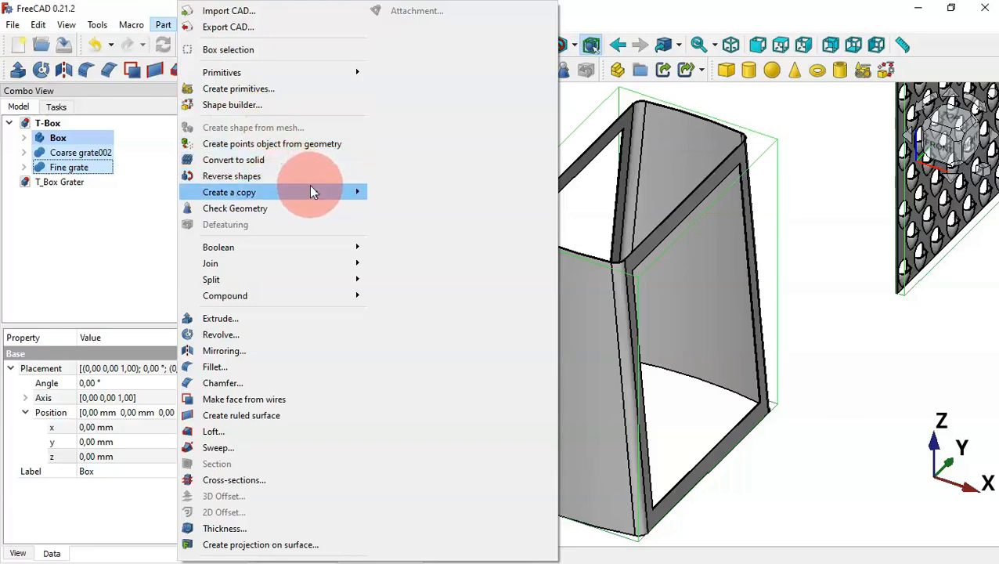
{"action": "mouse_move", "coordinate": [311, 192]}
{"action": "left_click", "coordinate": [446, 217]}
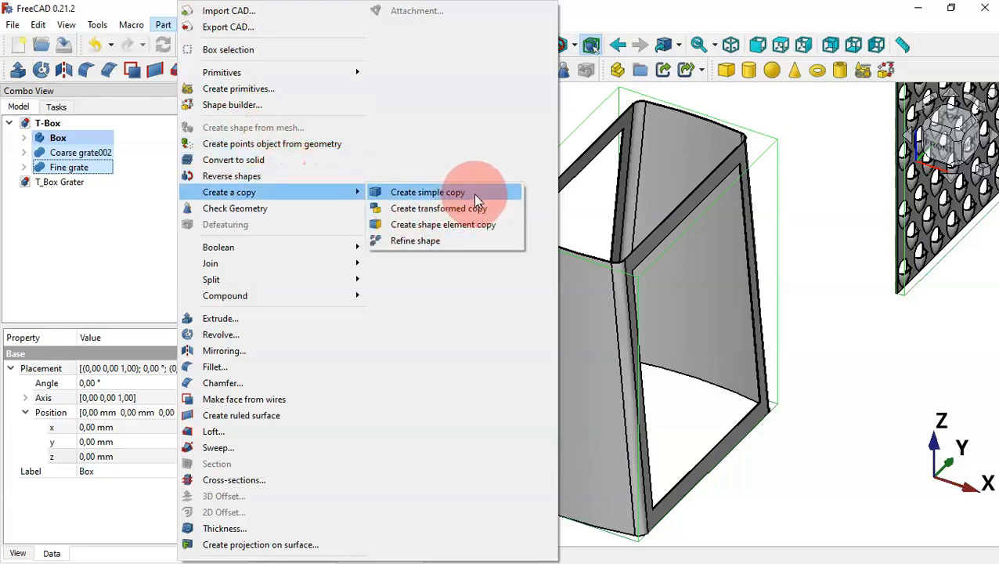
{"action": "left_click", "coordinate": [473, 194]}
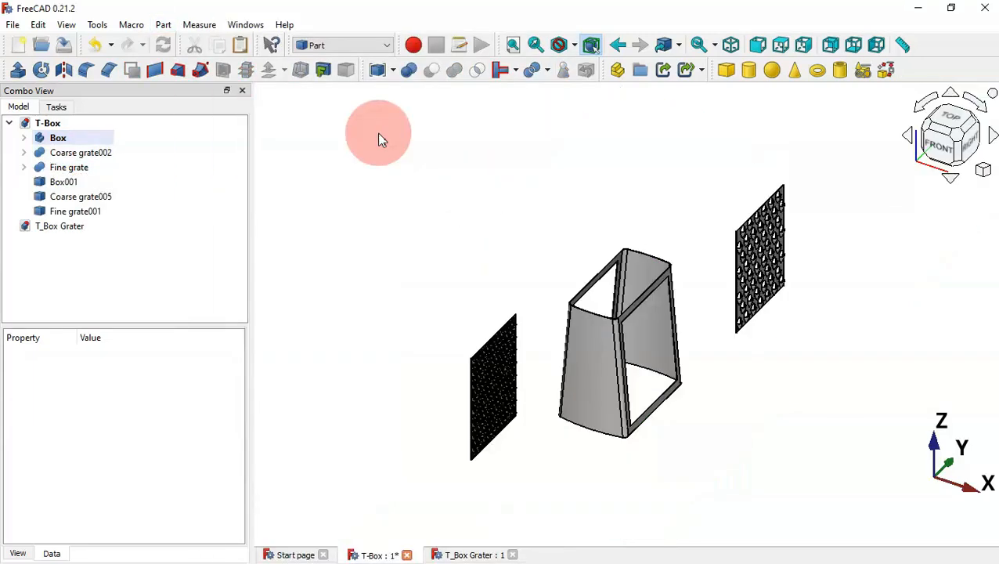
Copy Box001 and Coarse grate005 from T-Box into the T_Box Grater document
{"action": "left_click", "coordinate": [78, 184]}
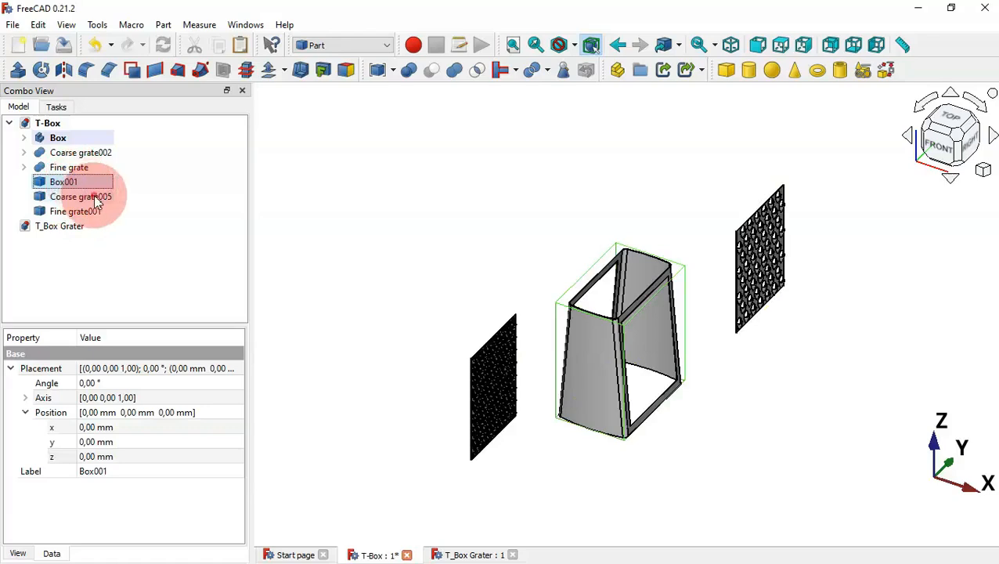
{"action": "left_click", "coordinate": [96, 200], "text": "ctrl"}
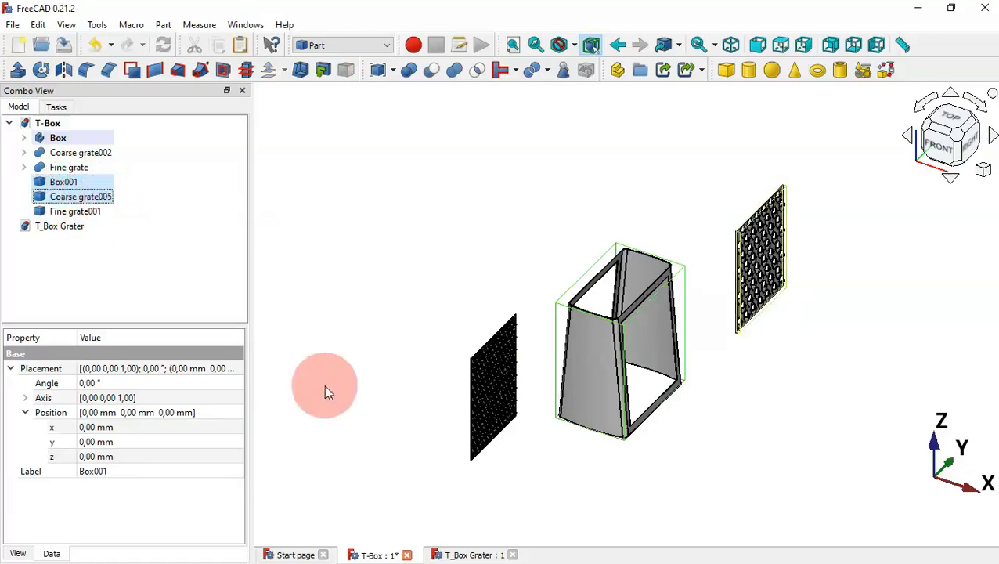
{"action": "left_click", "coordinate": [464, 555]}
{"action": "left_click", "coordinate": [141, 268]}
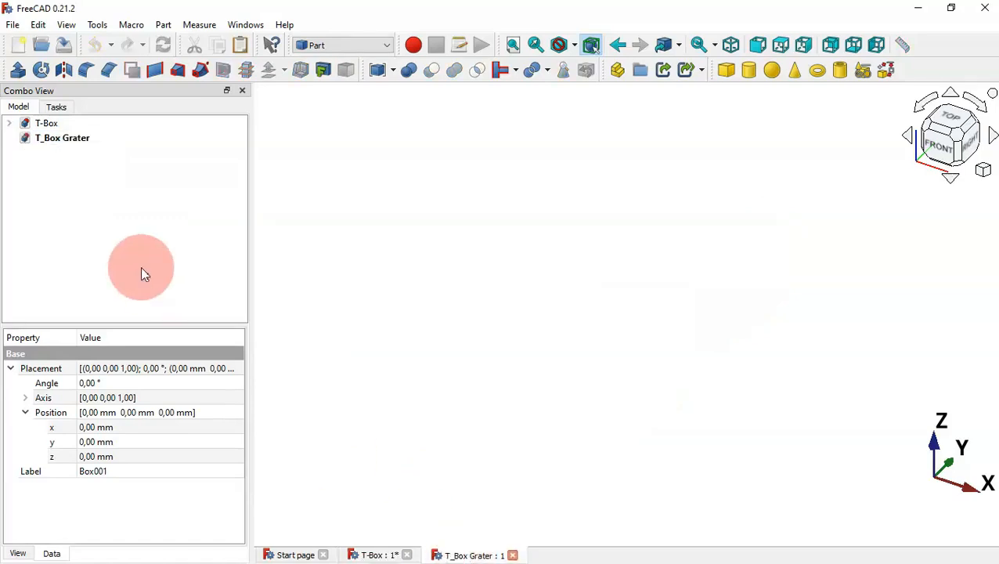
{"action": "left_click", "coordinate": [245, 24]}
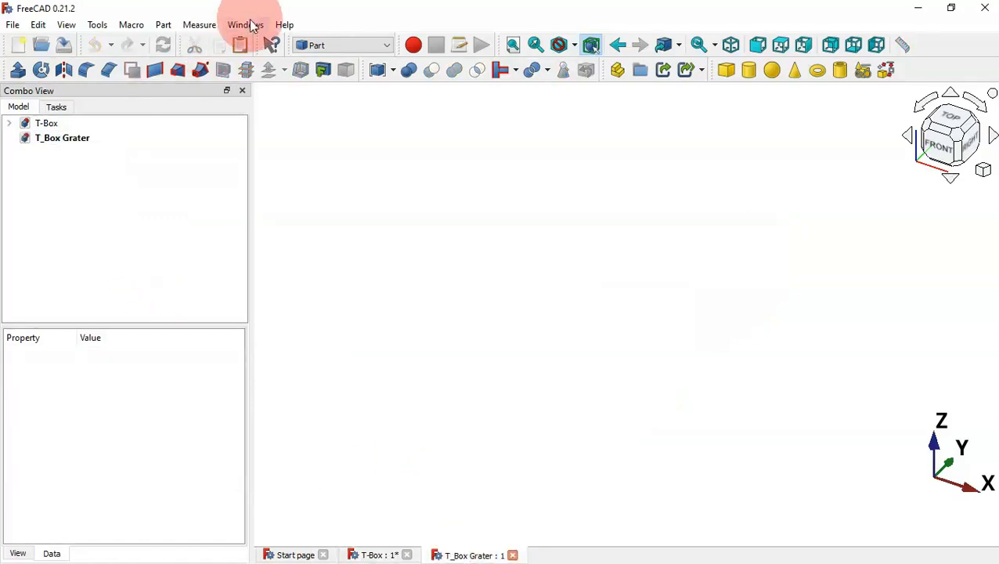
{"action": "left_click", "coordinate": [239, 42]}
{"action": "left_click_drag", "start_coordinate": [629, 353], "coordinate": [787, 372]}
{"action": "left_click", "coordinate": [784, 366]}
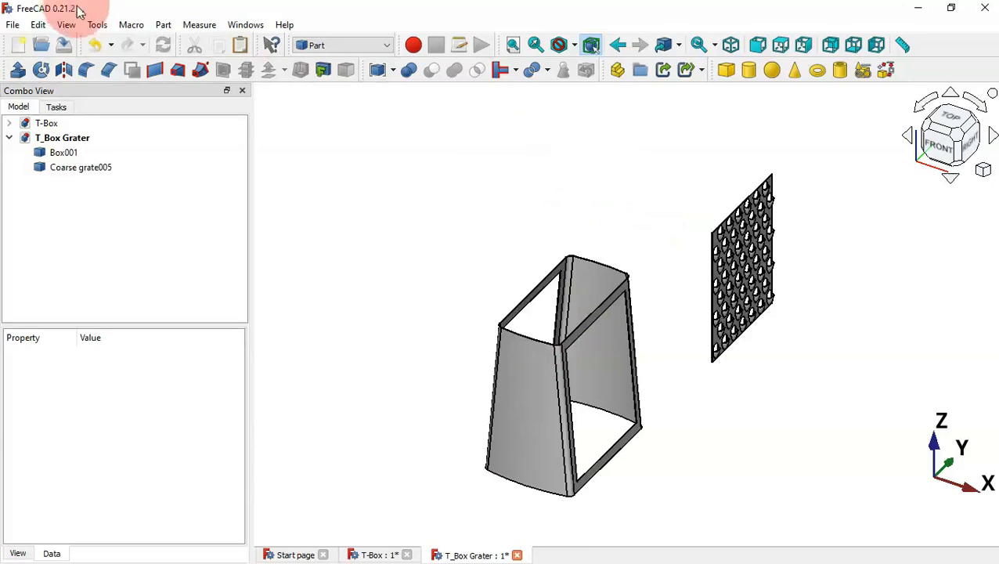
Start an alignment of Box001 and Coarse grate005 in the T_Box Grater document
{"action": "left_click", "coordinate": [38, 24]}
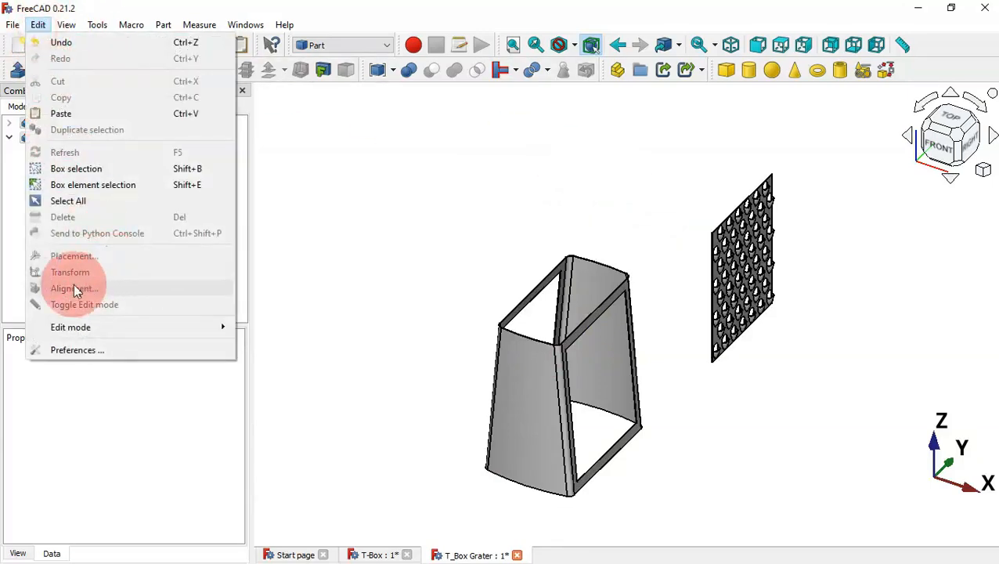
{"action": "left_click", "coordinate": [305, 244]}
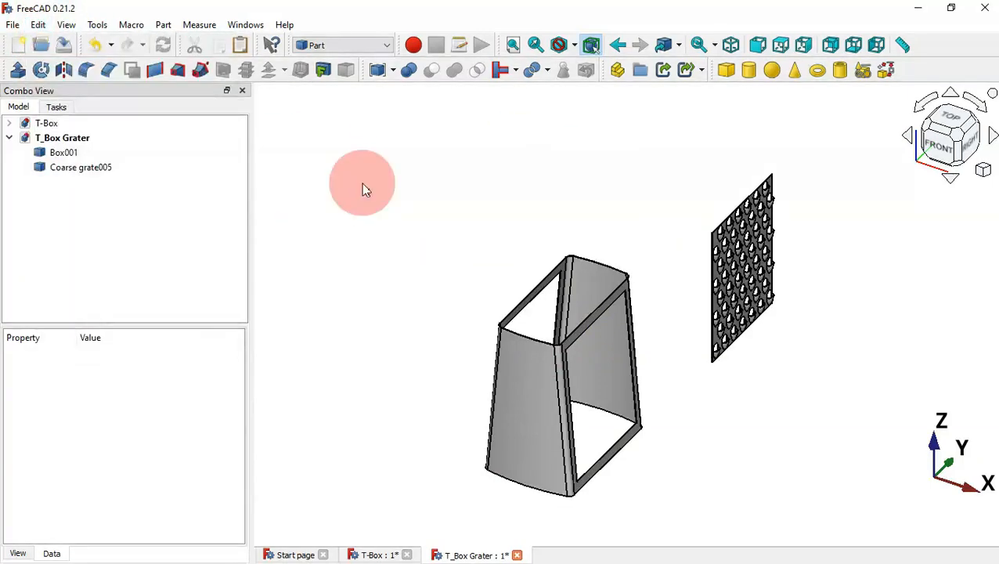
{"action": "left_click", "coordinate": [75, 155]}
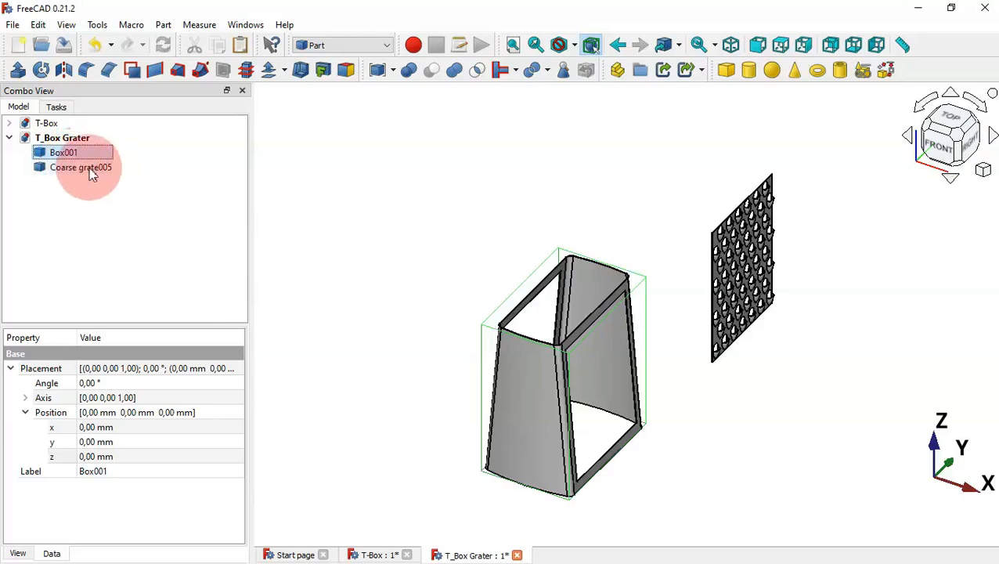
{"action": "left_click", "coordinate": [90, 174], "text": "ctrl"}
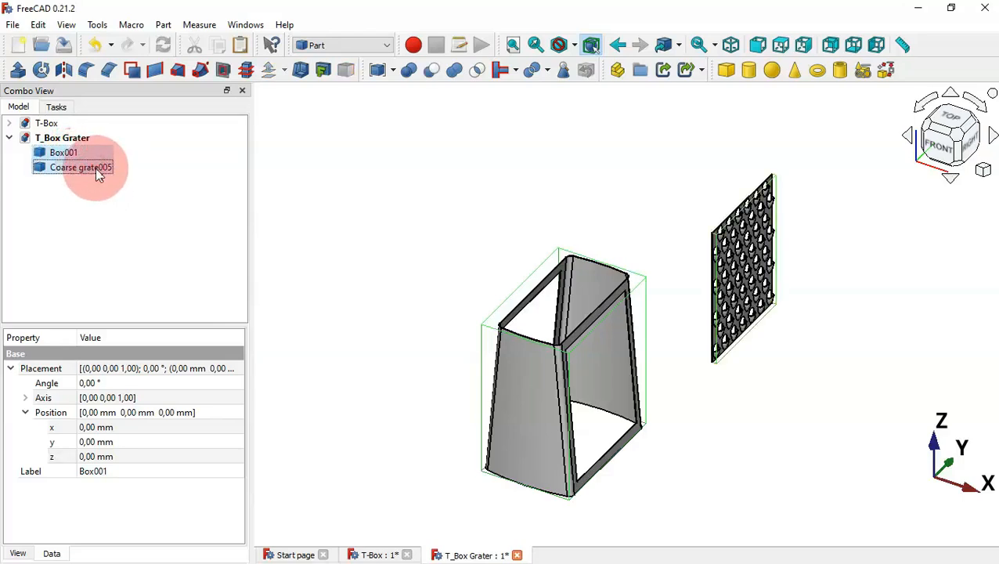
{"action": "left_click", "coordinate": [38, 24]}
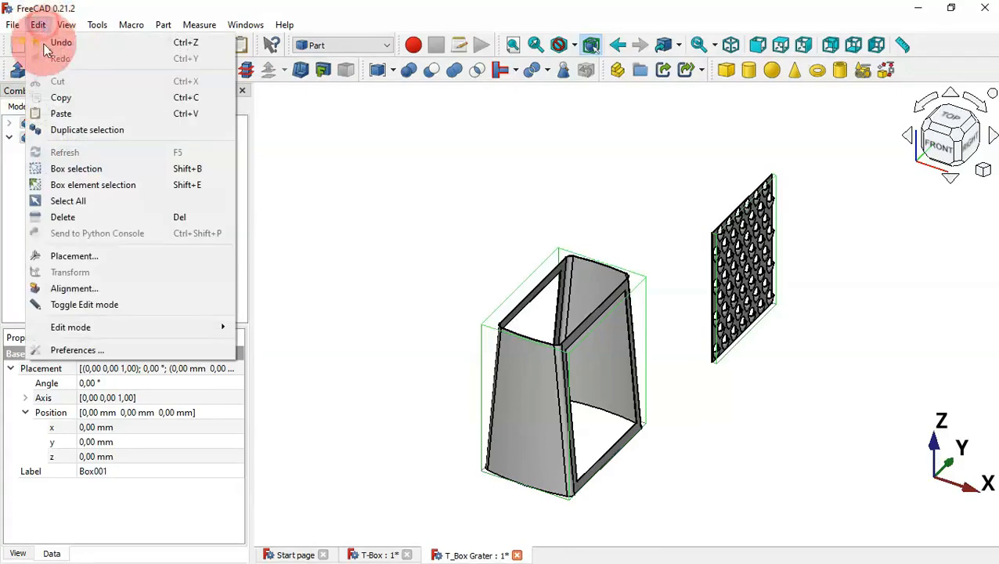
{"action": "left_click", "coordinate": [158, 286]}
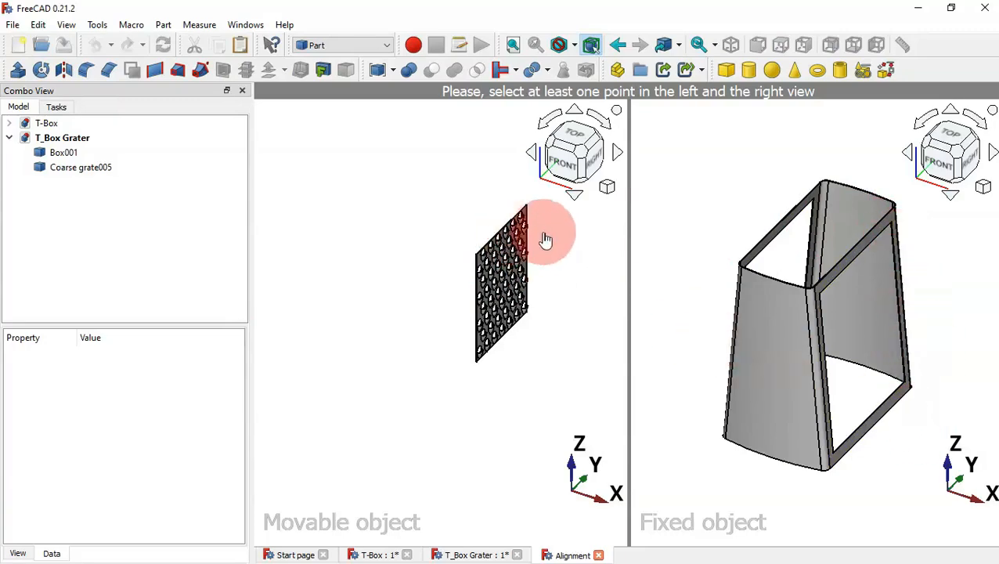
Pair the coarse grate's front upper corner with the front upper corner of the box's +X opening as the first alignment points
{"action": "scroll", "coordinate": [517, 230], "scroll_direction": "up", "scroll_amount": 6}
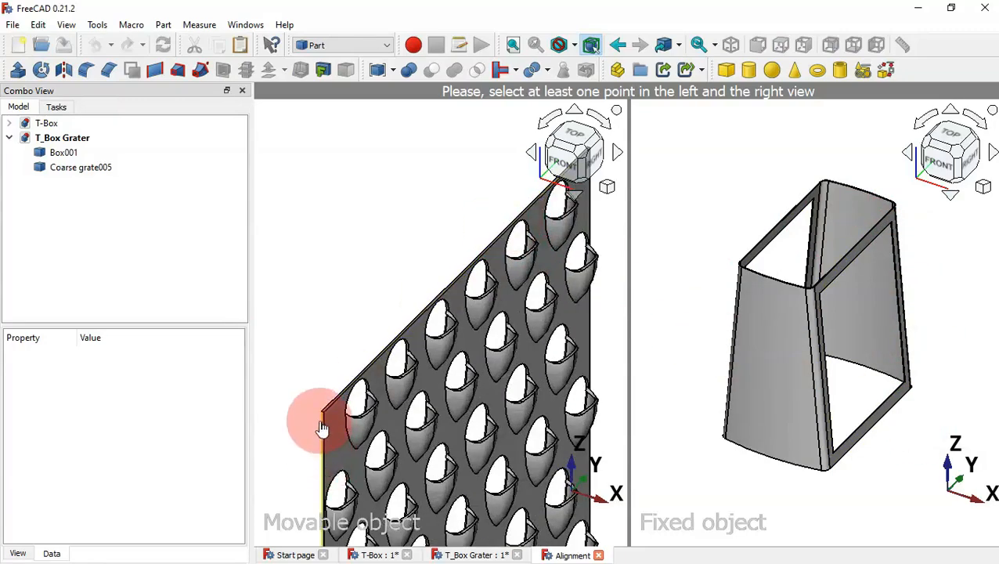
{"action": "scroll", "coordinate": [325, 423], "scroll_direction": "up", "scroll_amount": 4}
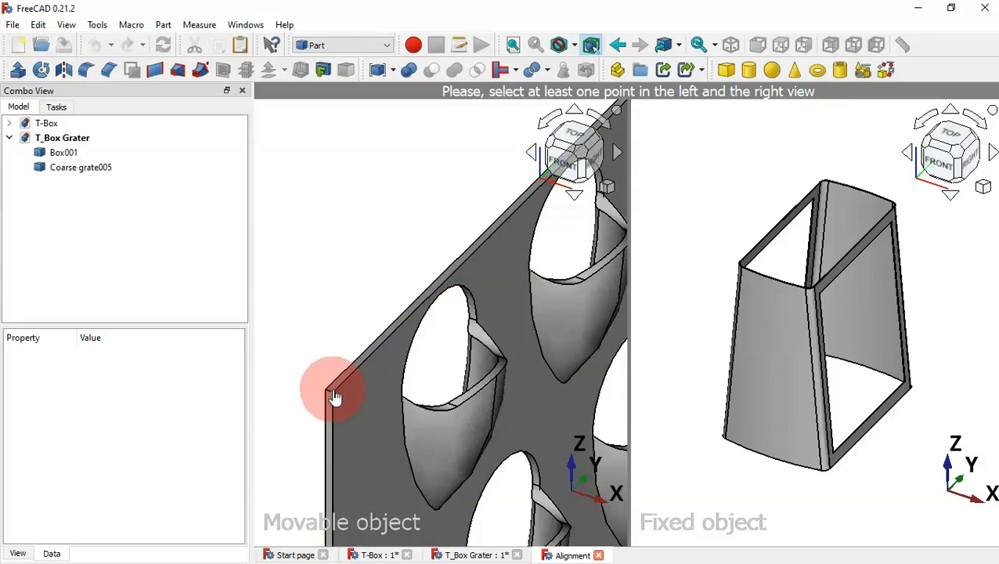
{"action": "left_click", "coordinate": [332, 391]}
{"action": "scroll", "coordinate": [858, 278], "scroll_direction": "up", "scroll_amount": 5}
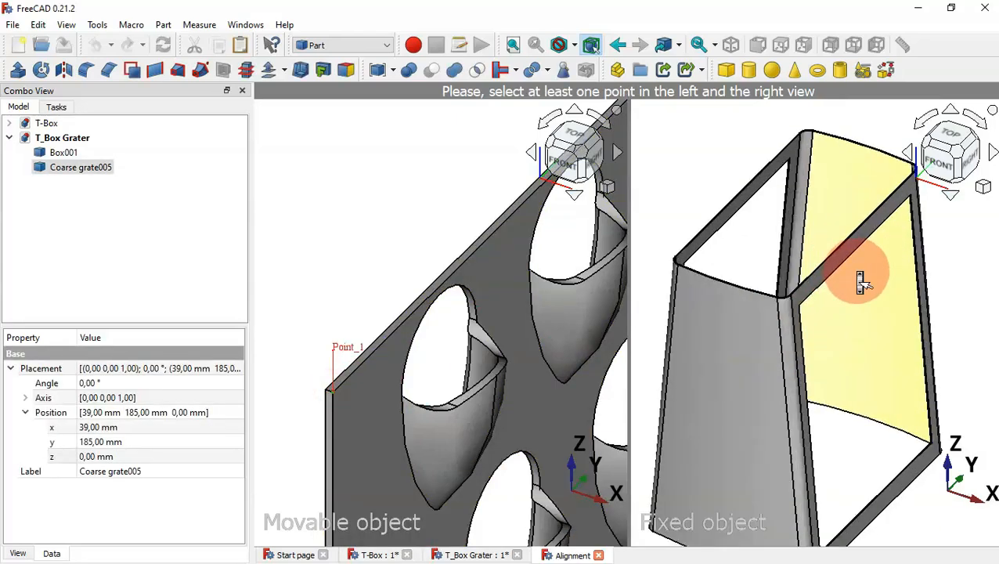
{"action": "scroll", "coordinate": [810, 314], "scroll_direction": "up", "scroll_amount": 5}
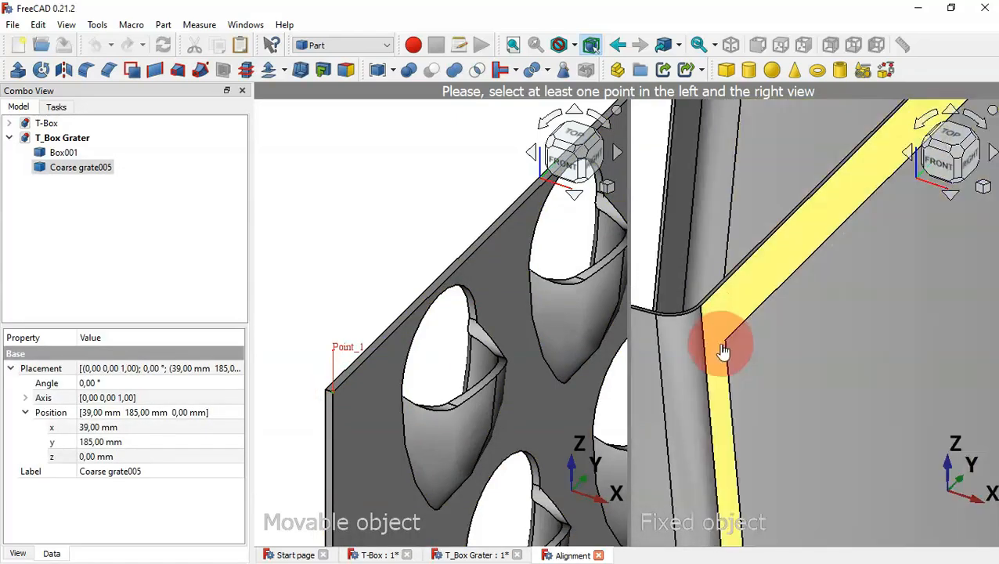
{"action": "left_click", "coordinate": [728, 344]}
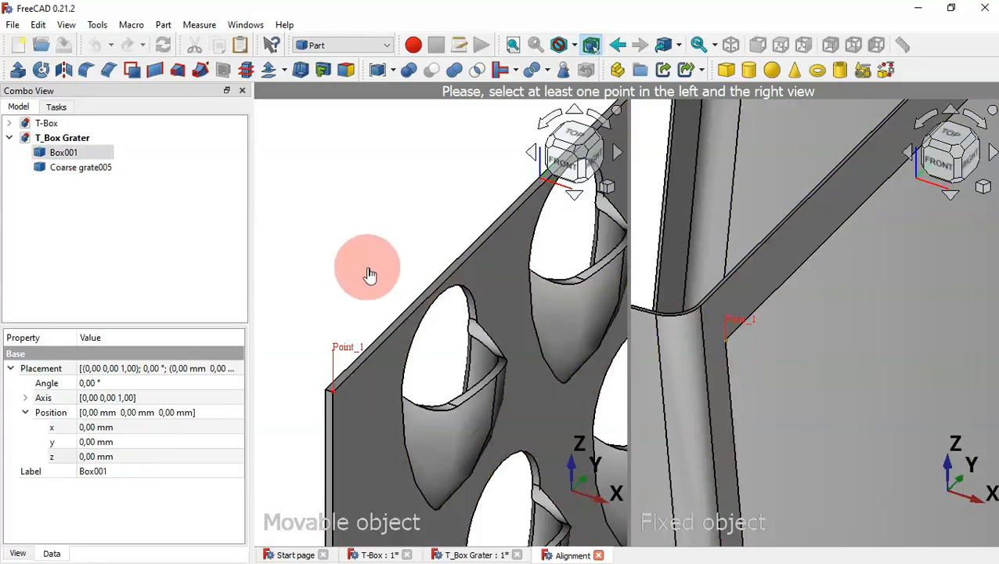
Pair the coarse grate's rear upper corner with the rear upper corner of the +X opening as the second alignment points
{"action": "scroll", "coordinate": [369, 275], "scroll_direction": "down", "scroll_amount": 6}
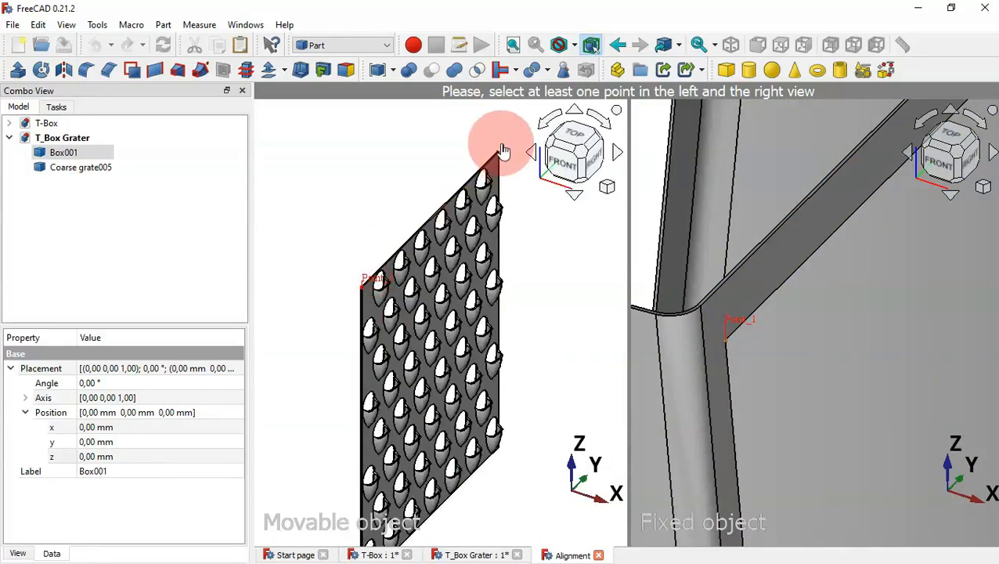
{"action": "scroll", "coordinate": [502, 154], "scroll_direction": "up", "scroll_amount": 6}
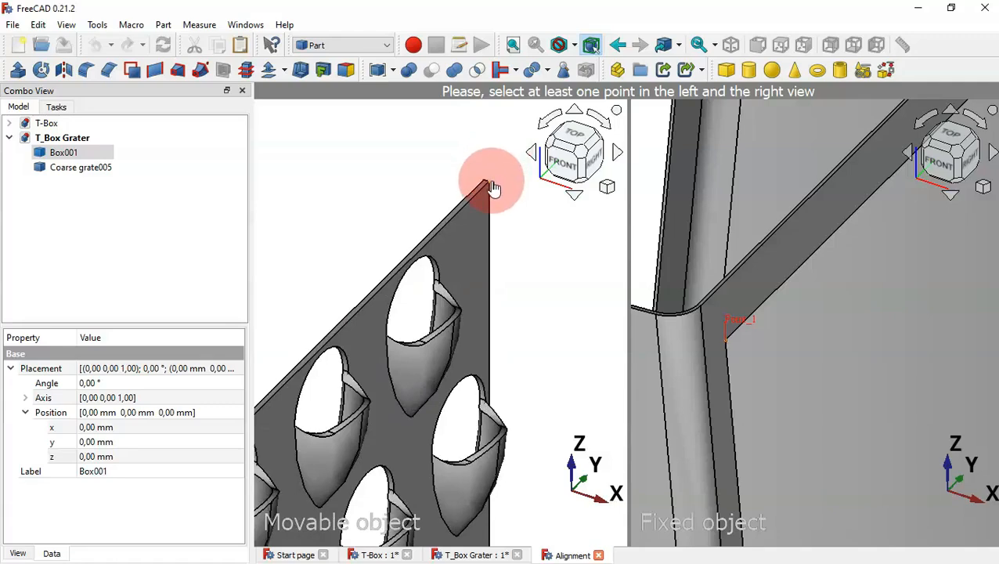
{"action": "left_click", "coordinate": [489, 186]}
{"action": "scroll", "coordinate": [379, 192], "scroll_direction": "down", "scroll_amount": 5}
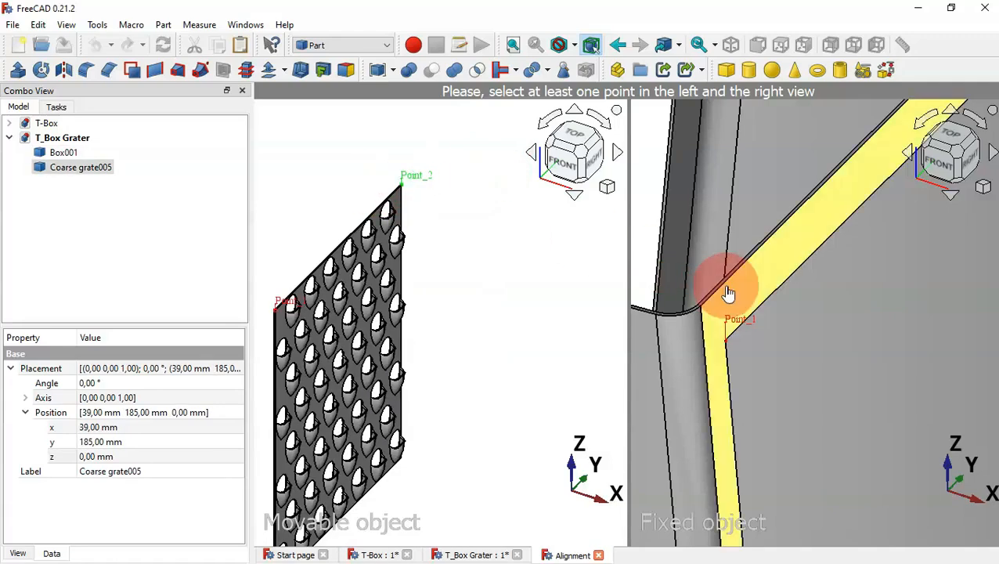
{"action": "scroll", "coordinate": [725, 286], "scroll_direction": "down", "scroll_amount": 5}
{"action": "scroll", "coordinate": [768, 258], "scroll_direction": "up", "scroll_amount": 5}
{"action": "scroll", "coordinate": [770, 263], "scroll_direction": "up", "scroll_amount": 3}
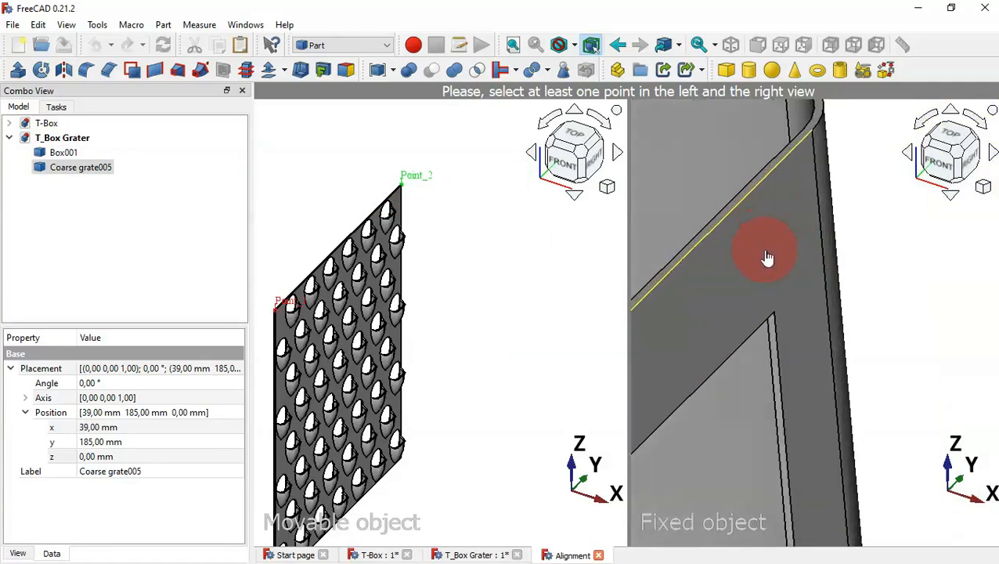
{"action": "left_click", "coordinate": [775, 319]}
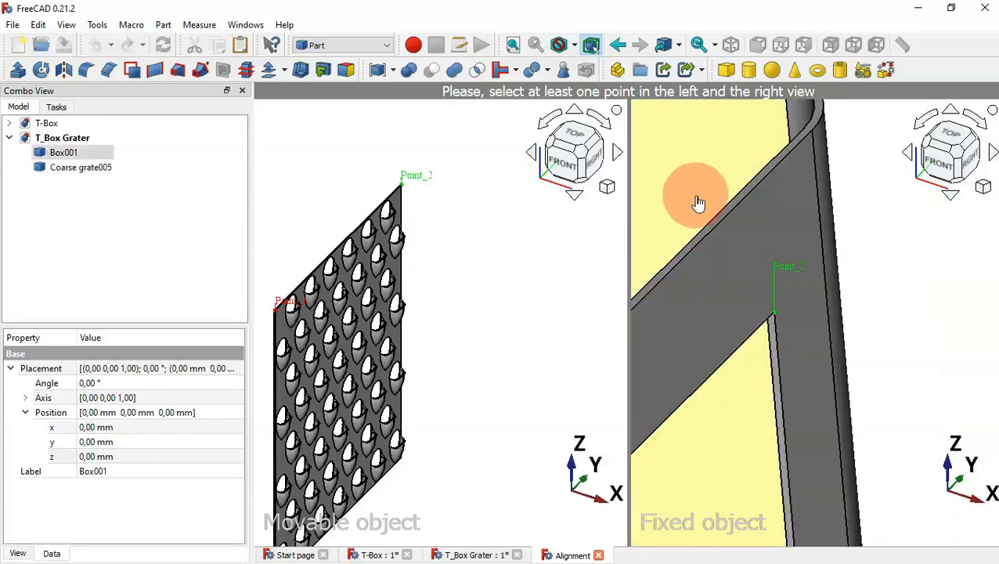
Pair the coarse grate's rear lower corner with the rear lower corner of the box's +X opening as the third alignment points
{"action": "scroll", "coordinate": [698, 205], "scroll_direction": "down", "scroll_amount": 4}
{"action": "scroll", "coordinate": [420, 327], "scroll_direction": "down", "scroll_amount": 1}
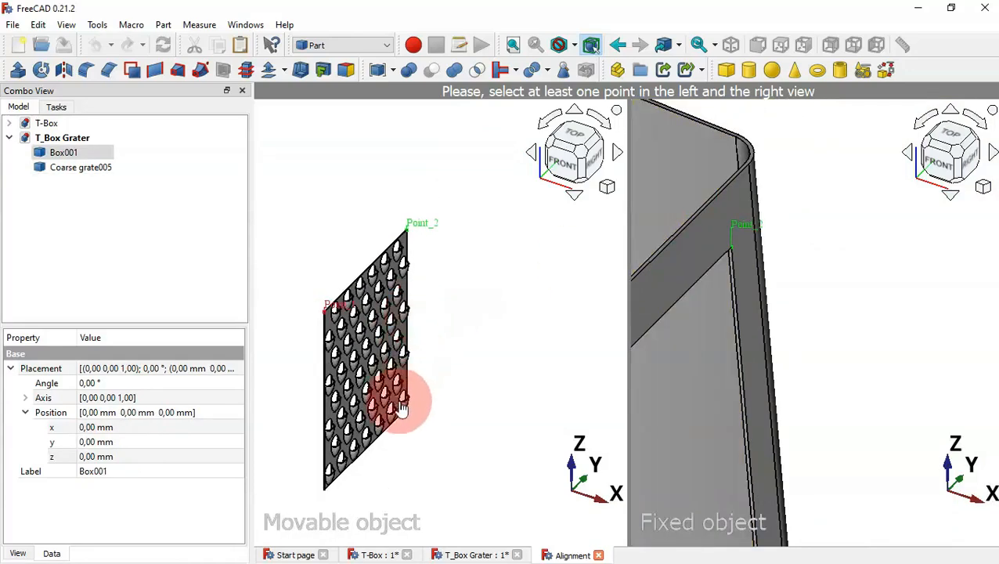
{"action": "scroll", "coordinate": [409, 414], "scroll_direction": "up", "scroll_amount": 5}
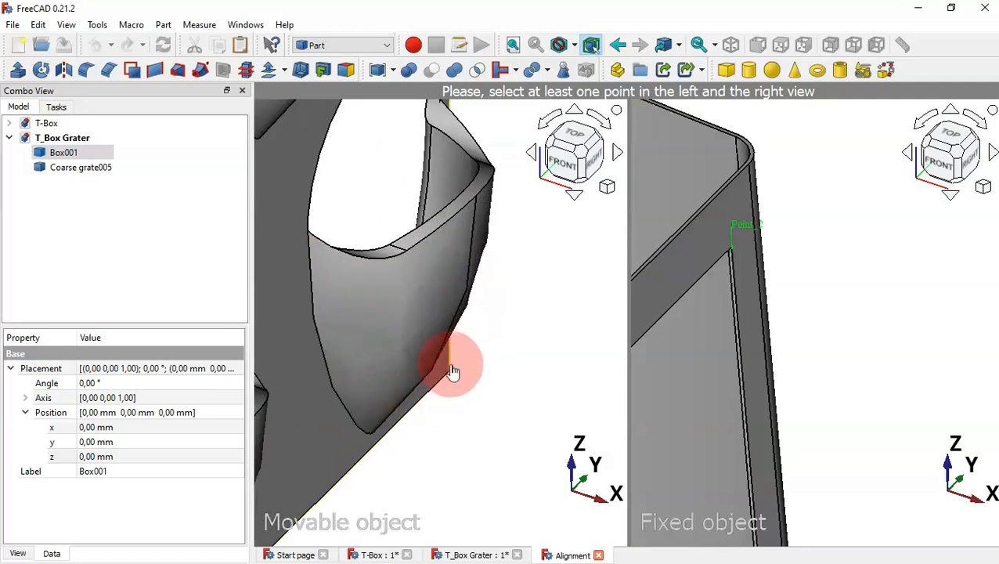
{"action": "left_click", "coordinate": [452, 376]}
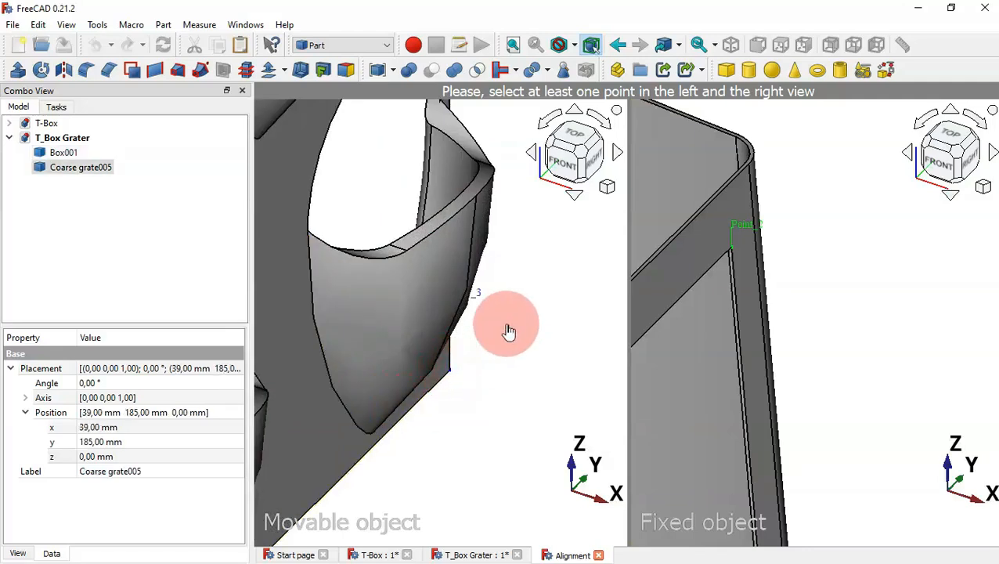
{"action": "scroll", "coordinate": [733, 321], "scroll_direction": "down", "scroll_amount": 3}
{"action": "scroll", "coordinate": [728, 319], "scroll_direction": "down", "scroll_amount": 3}
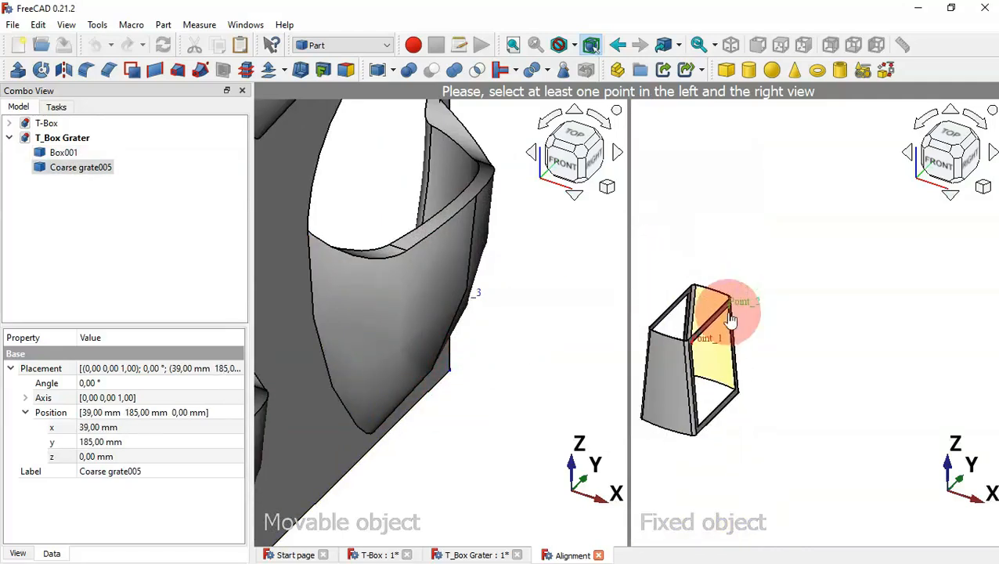
{"action": "scroll", "coordinate": [741, 397], "scroll_direction": "up", "scroll_amount": 5}
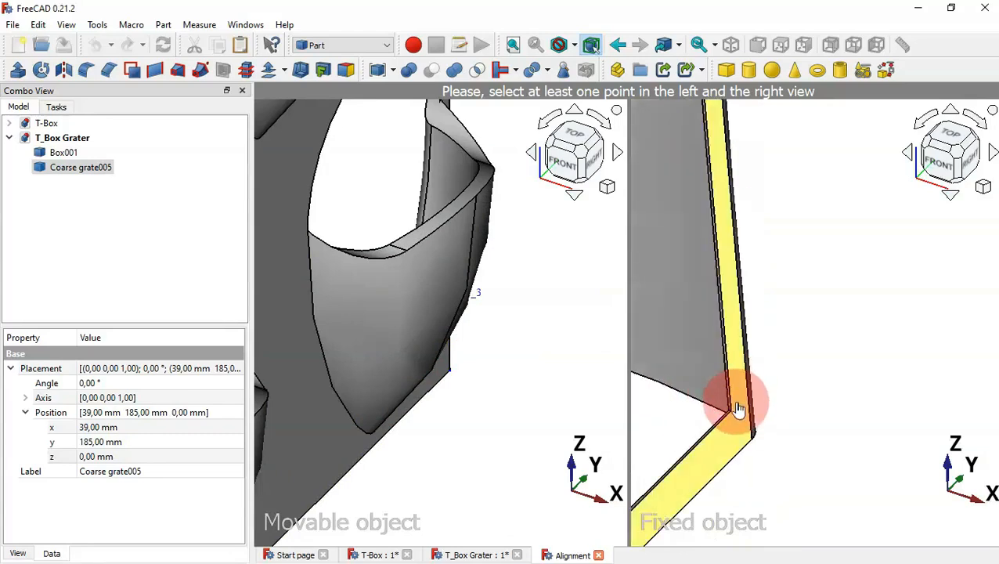
{"action": "scroll", "coordinate": [737, 411], "scroll_direction": "up", "scroll_amount": 3}
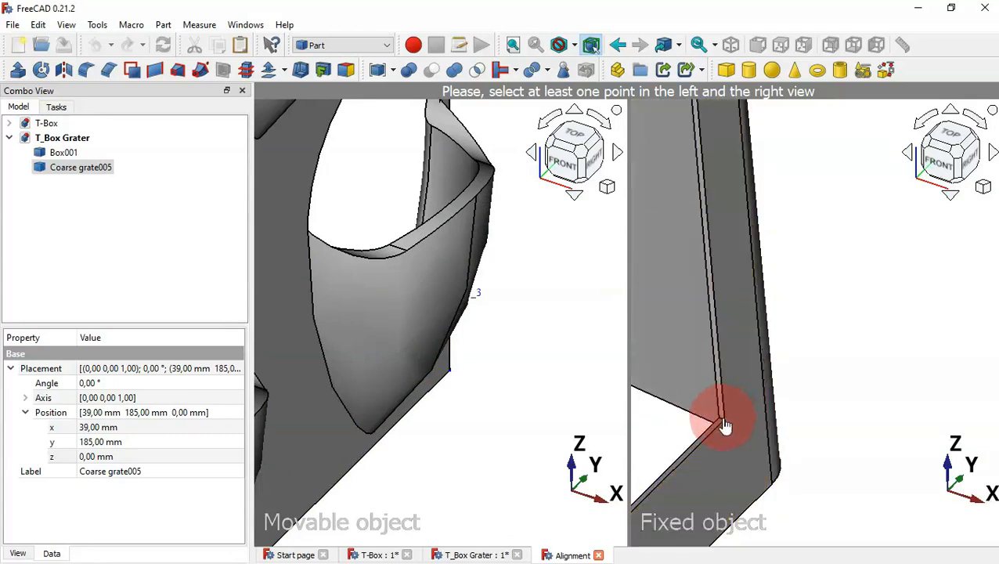
{"action": "left_click", "coordinate": [725, 424]}
Align the coarse grate to the box's +X opening using the three point pairs, and return to the isometric view
{"action": "left_click", "coordinate": [501, 344]}
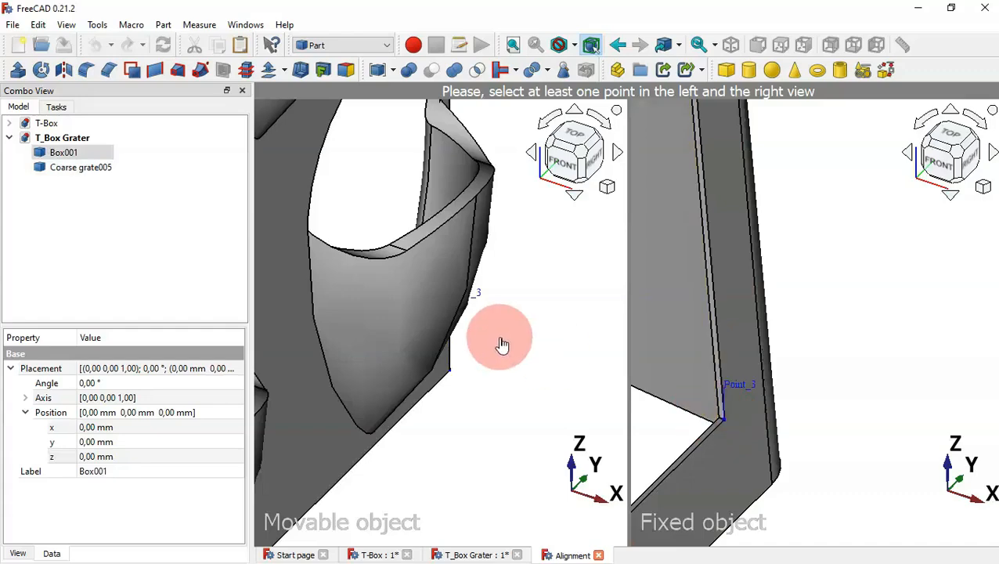
{"action": "right_click", "coordinate": [502, 344]}
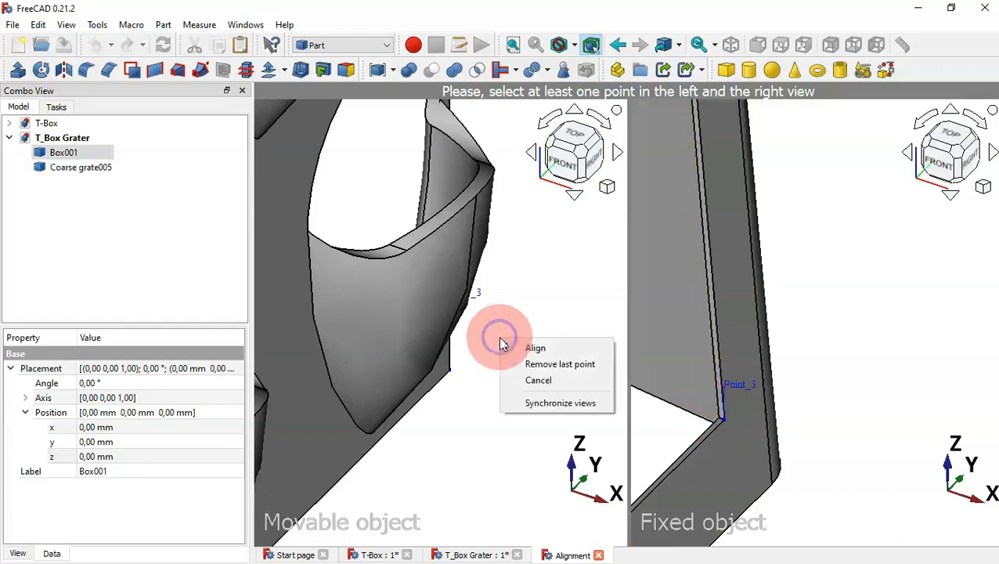
{"action": "left_click", "coordinate": [559, 349]}
{"action": "left_click_drag", "start_coordinate": [557, 344], "coordinate": [811, 378]}
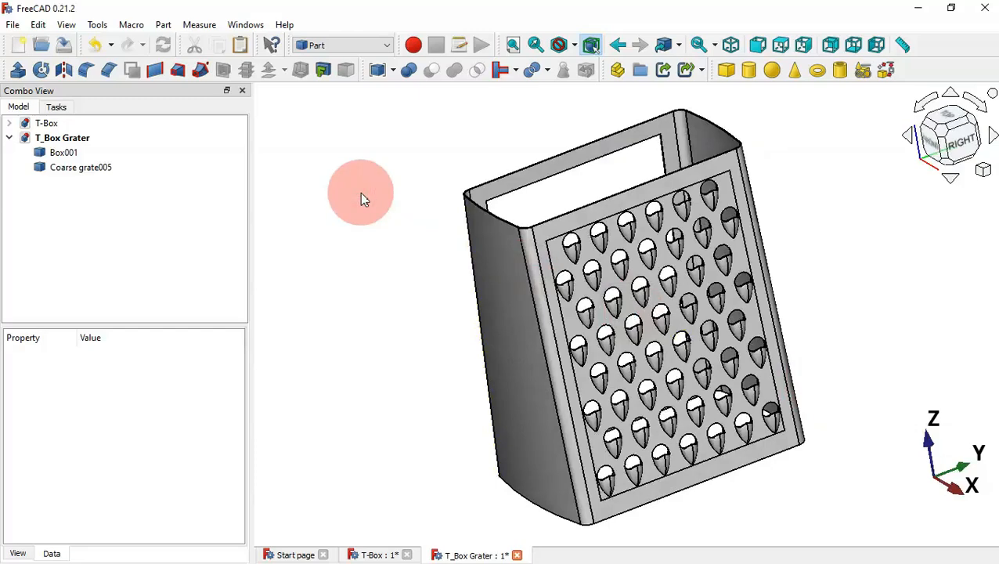
{"action": "key", "text": "0"}
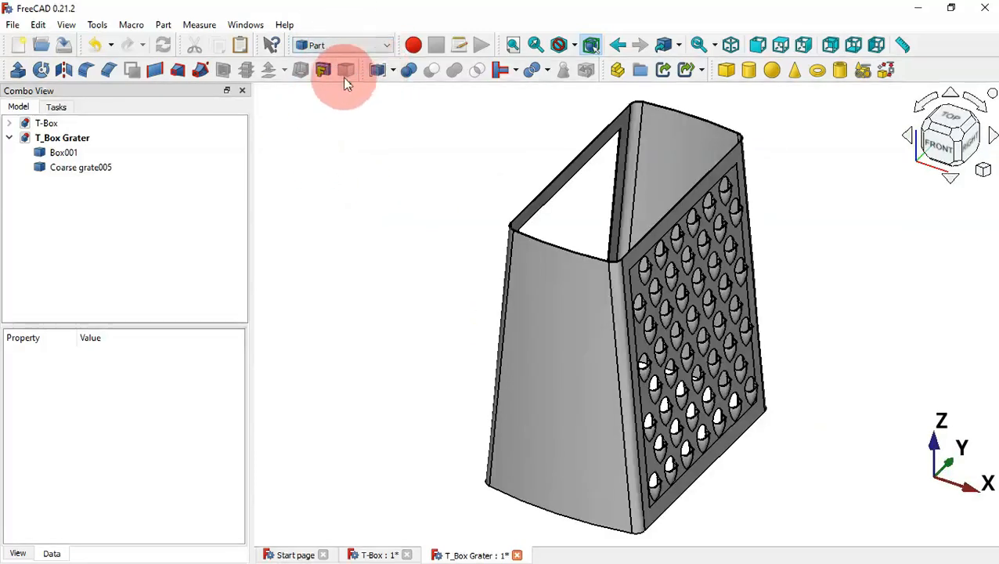
Fuse Box001 and Coarse grate005 into one solid with a Boolean union
{"action": "left_click_drag", "start_coordinate": [67, 201], "coordinate": [67, 157]}
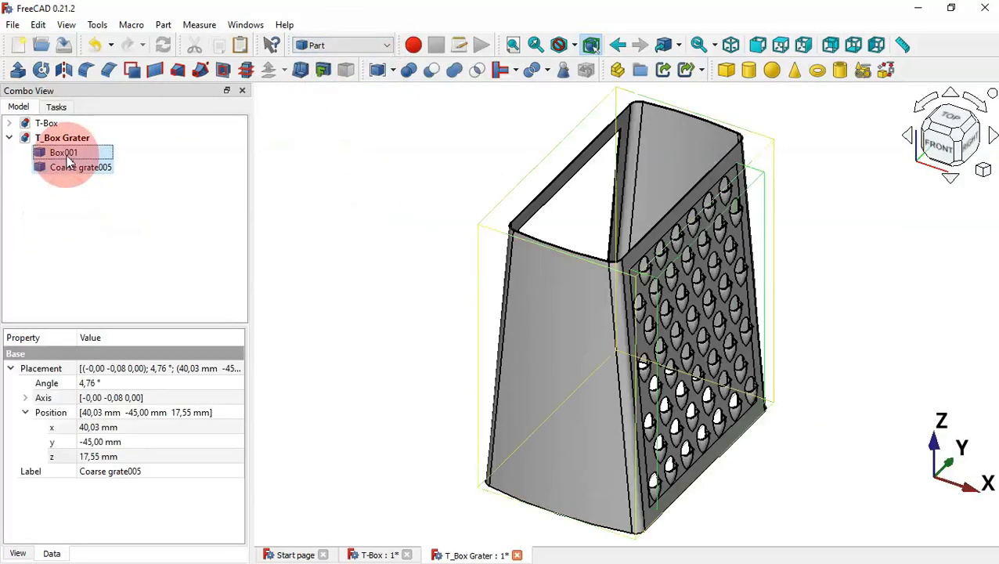
{"action": "left_click", "coordinate": [454, 72]}
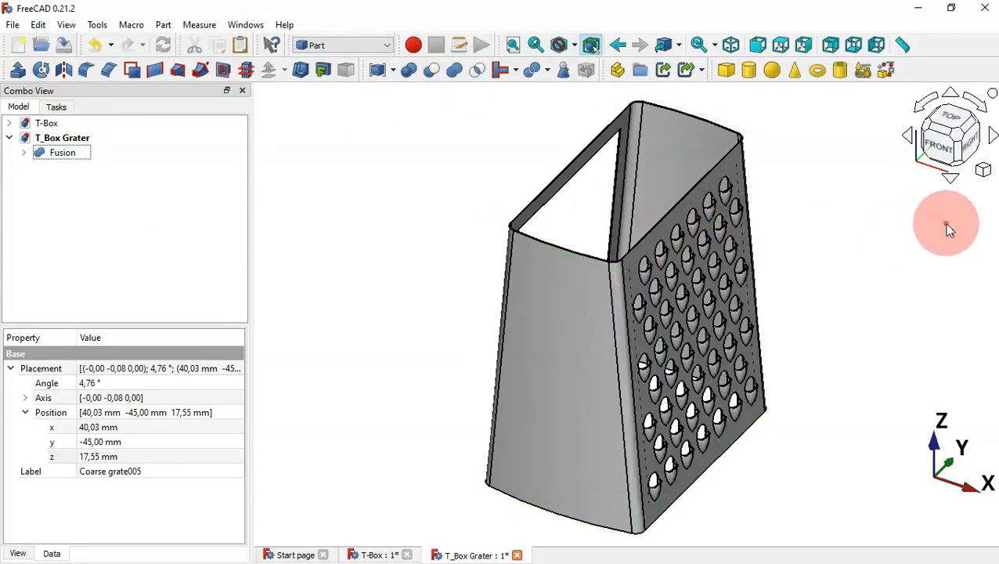
{"action": "middle_click_drag", "start_coordinate": [947, 225], "coordinate": [857, 228]}
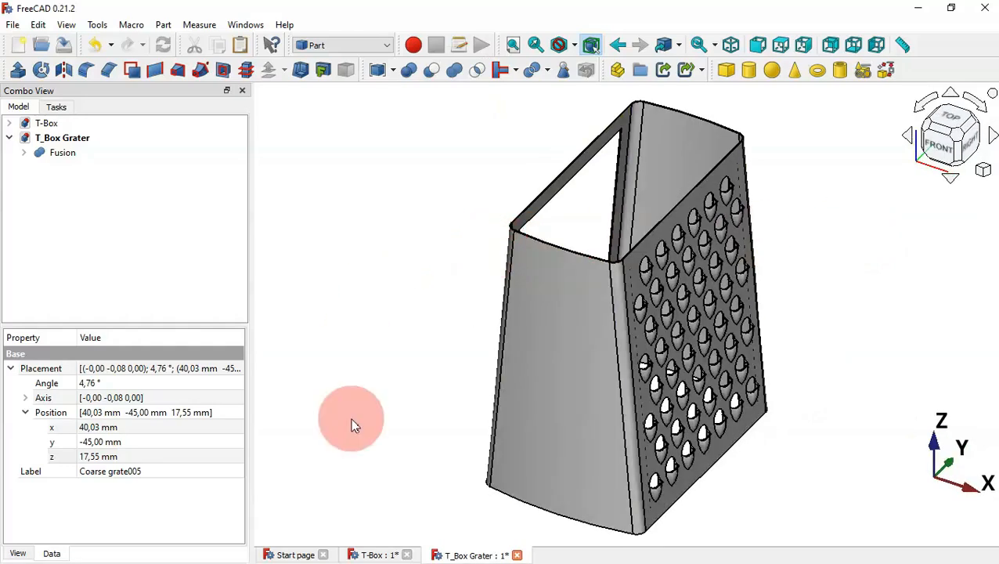
Copy Fine grate001 from T-Box into the T_Box Grater document
{"action": "left_click", "coordinate": [373, 556]}
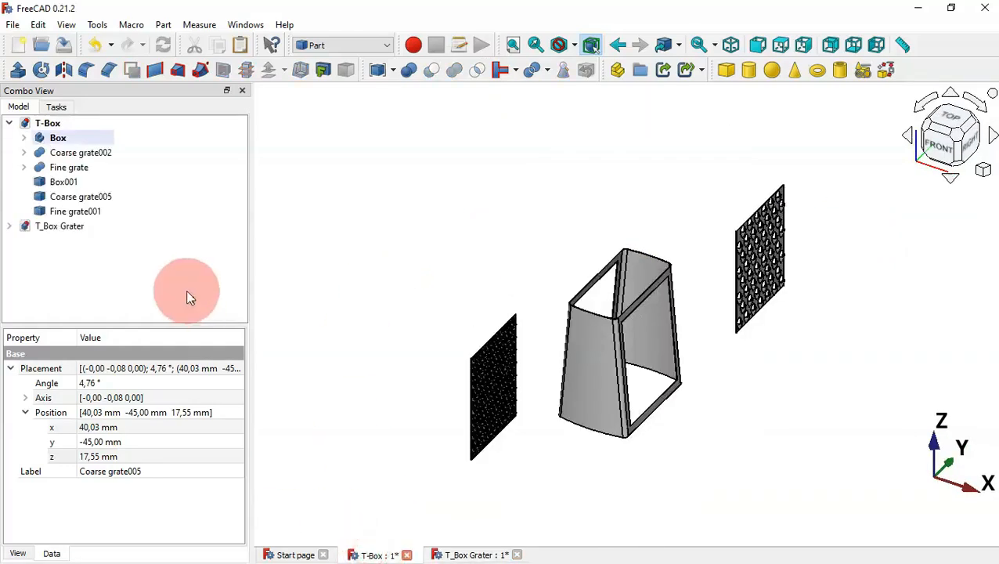
{"action": "left_click", "coordinate": [85, 210]}
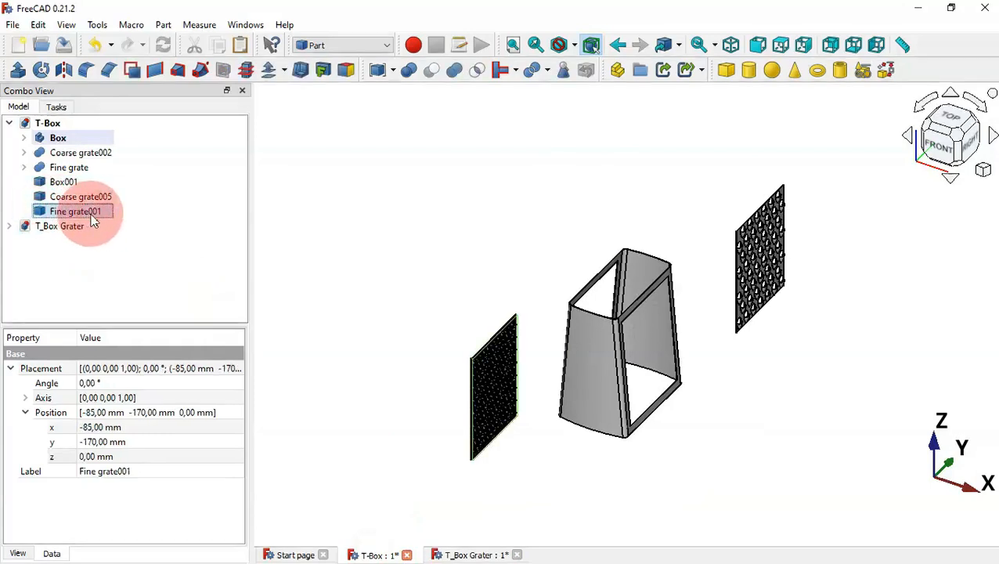
{"action": "left_click", "coordinate": [479, 554]}
{"action": "left_click", "coordinate": [158, 201]}
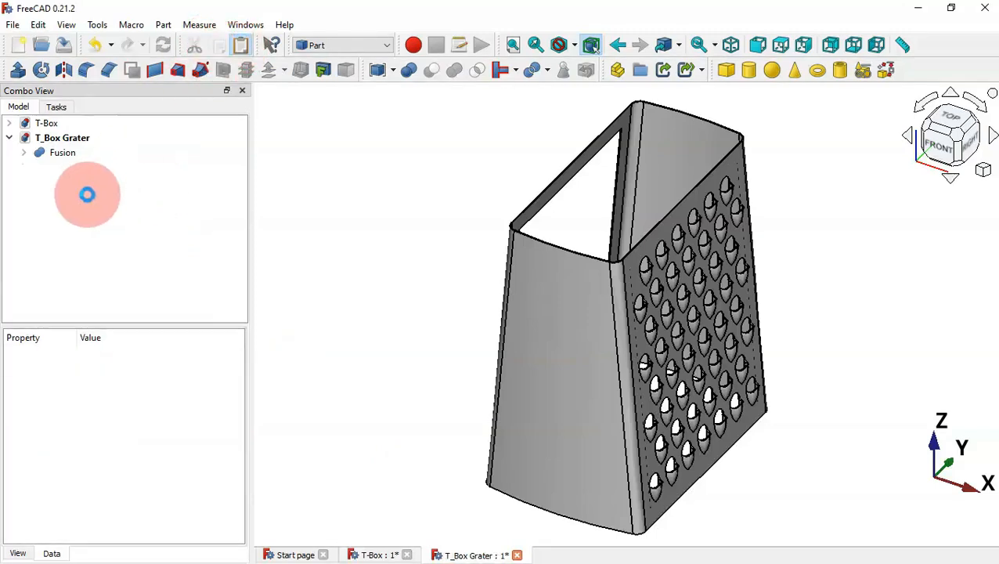
{"action": "key", "text": "ctrl+v"}
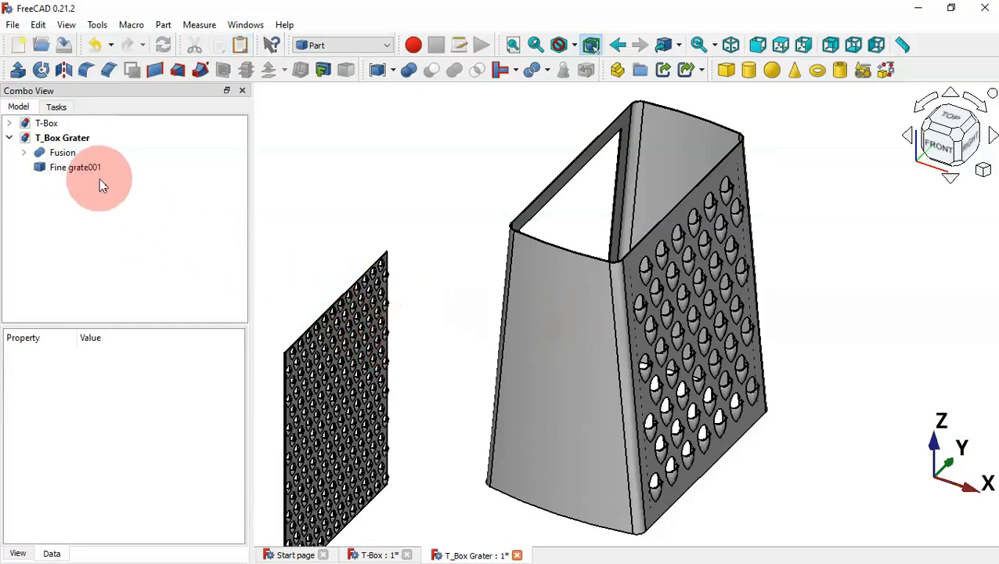
Rotate the fused box and coarse grate 180° about the Z axis with Transform, using 90° rotation increments
{"action": "left_click", "coordinate": [618, 282]}
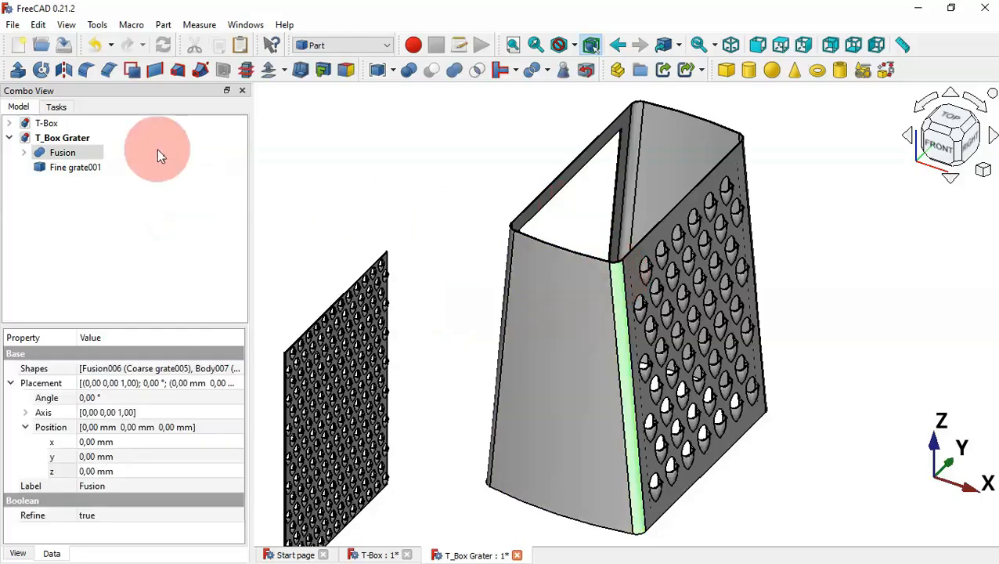
{"action": "left_click", "coordinate": [86, 138]}
{"action": "left_click", "coordinate": [93, 152]}
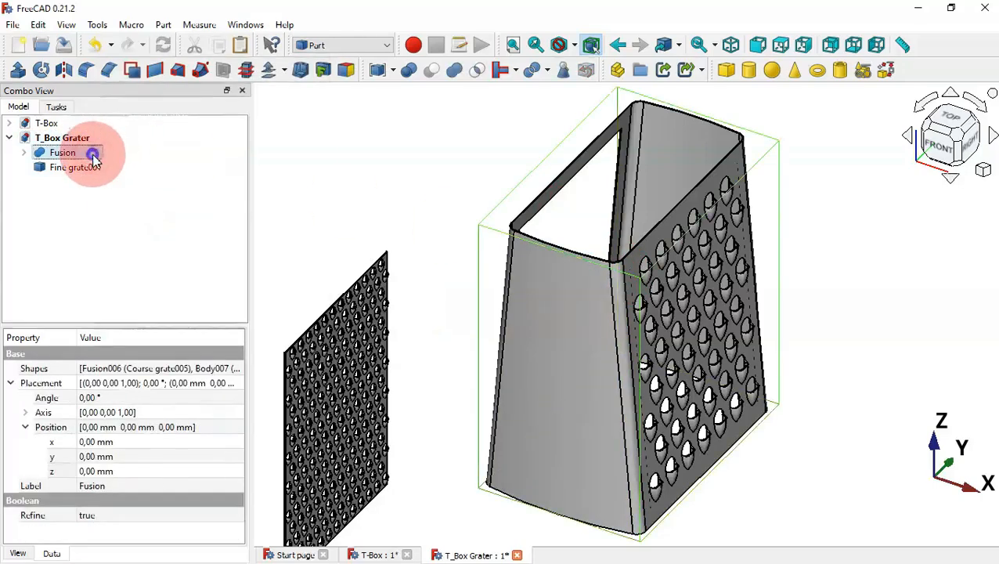
{"action": "right_click", "coordinate": [93, 152]}
{"action": "left_click", "coordinate": [140, 11]}
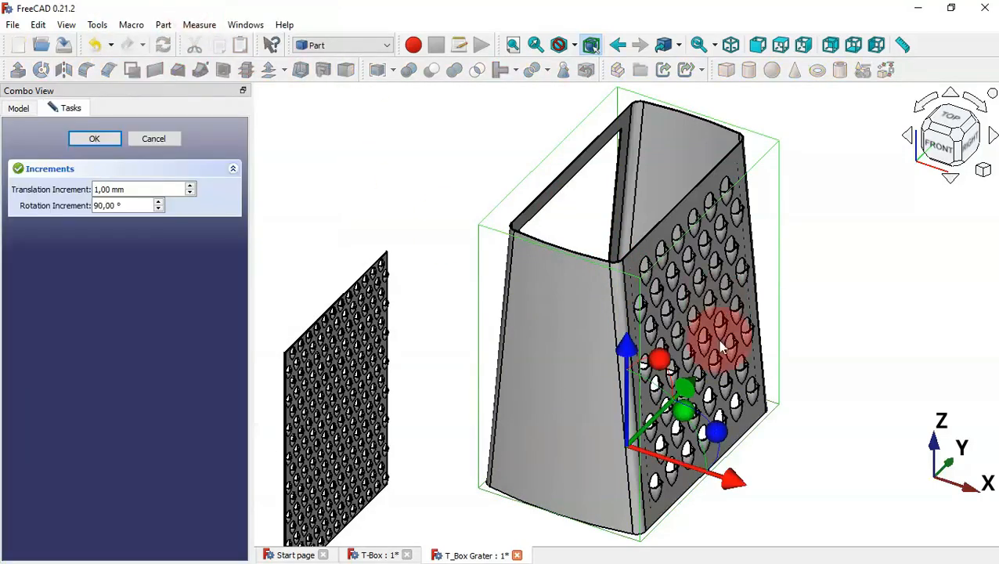
{"action": "left_click_drag", "start_coordinate": [716, 442], "coordinate": [713, 431]}
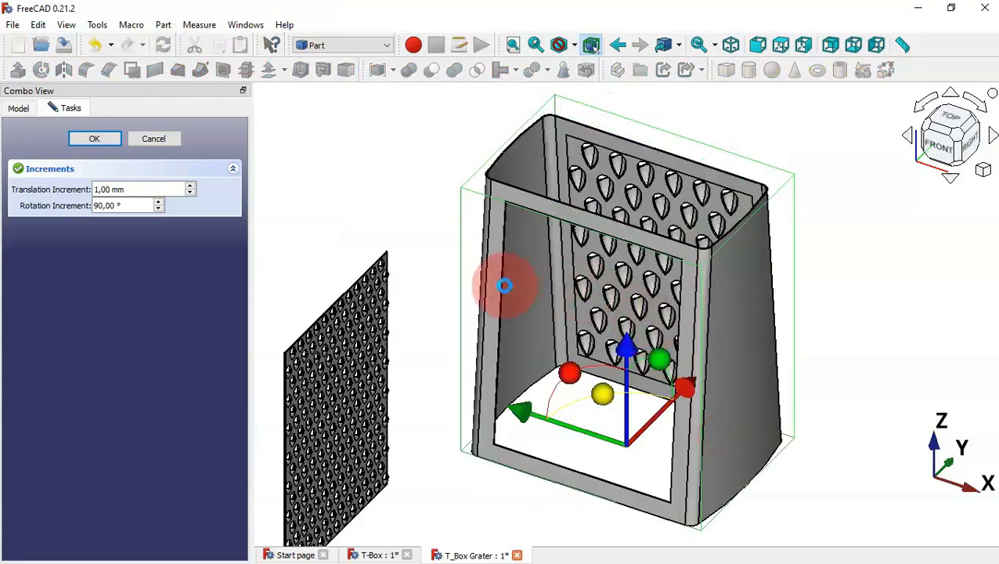
{"action": "left_click_drag", "start_coordinate": [589, 427], "coordinate": [613, 434]}
{"action": "left_click", "coordinate": [88, 139]}
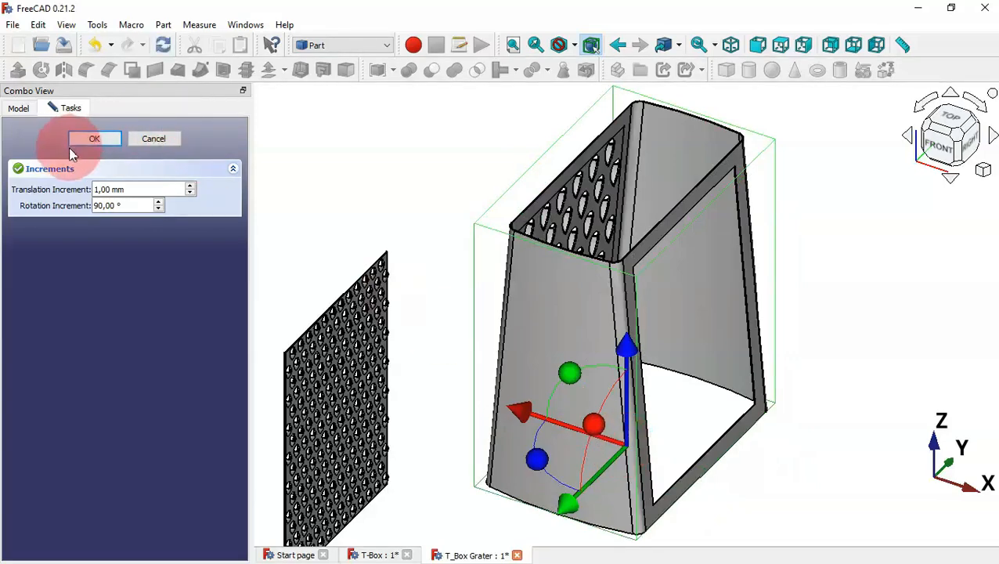
{"action": "left_click", "coordinate": [426, 220]}
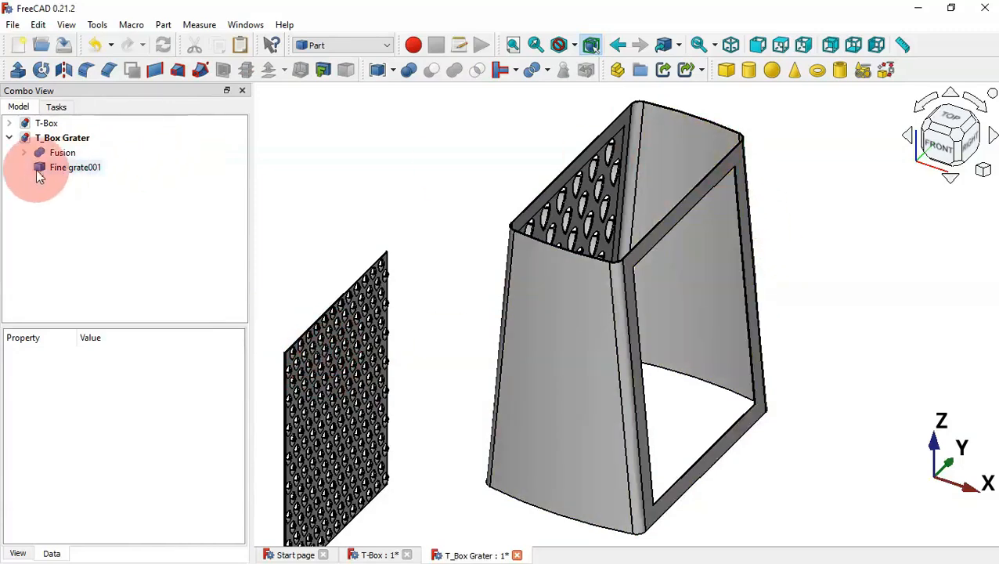
Start aligning Fine grate001 to Fusion, pairing the grate's front upper corner with the +X opening's front upper corner as first points
{"action": "left_click", "coordinate": [77, 156]}
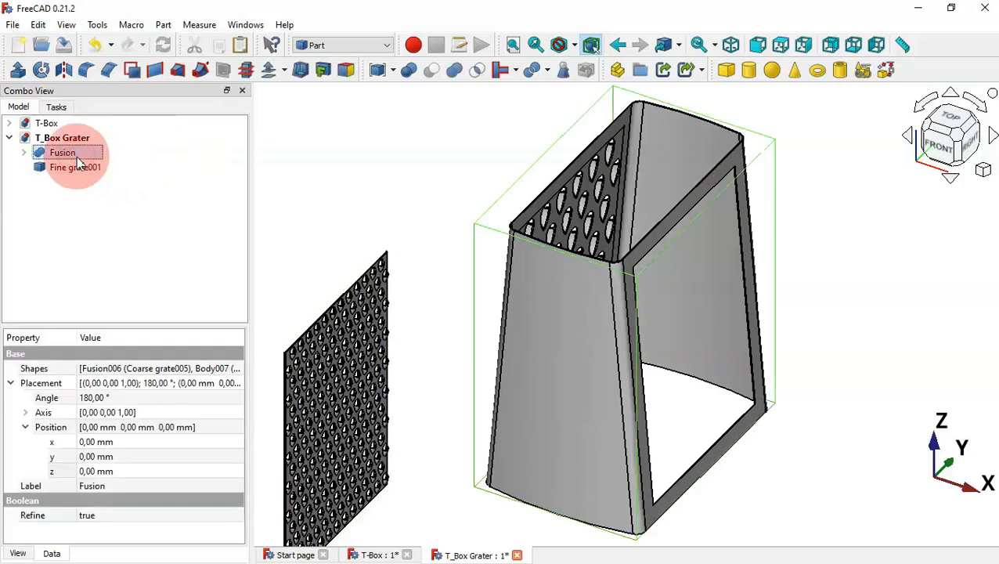
{"action": "left_click", "coordinate": [82, 167], "text": "ctrl"}
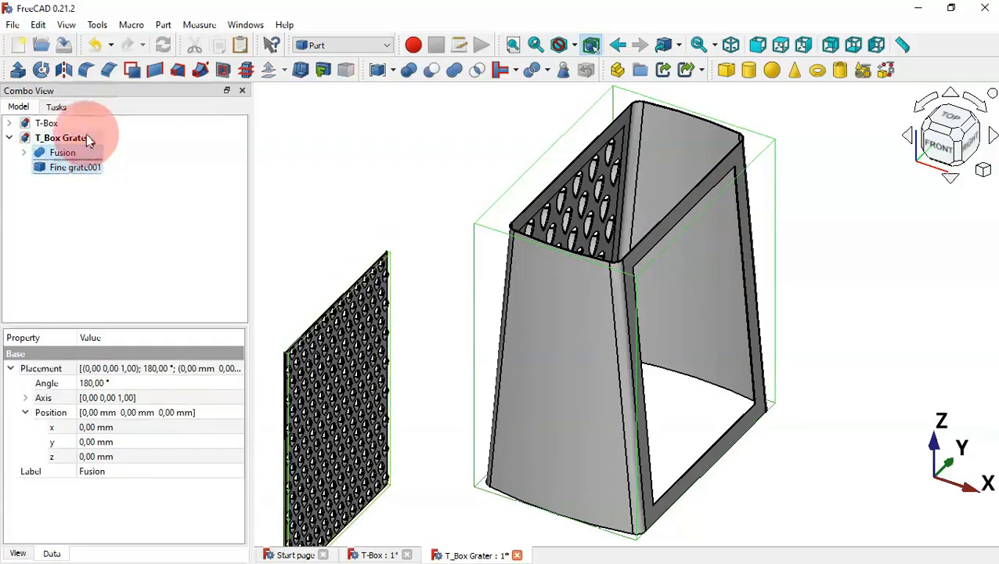
{"action": "left_click", "coordinate": [42, 30]}
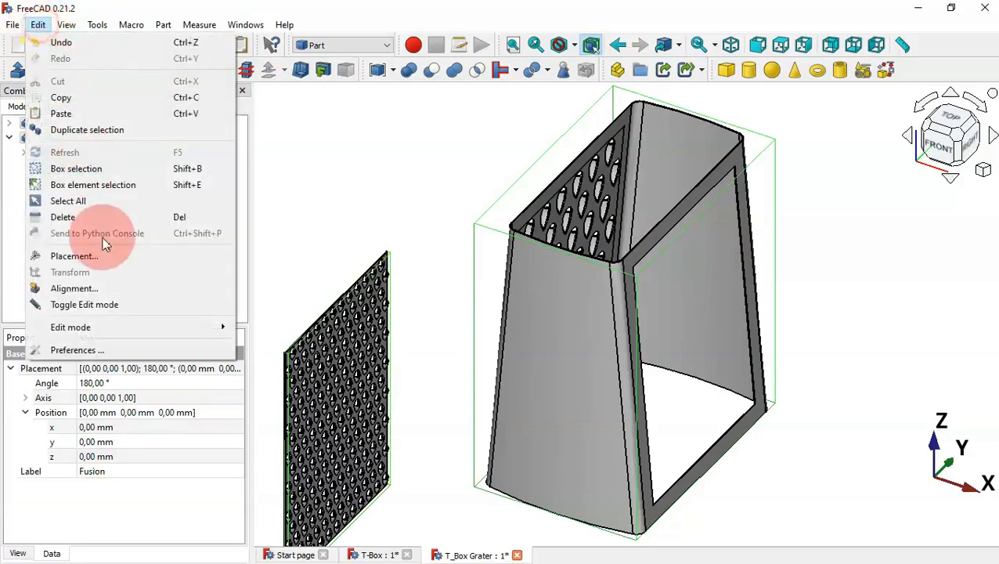
{"action": "left_click", "coordinate": [107, 292]}
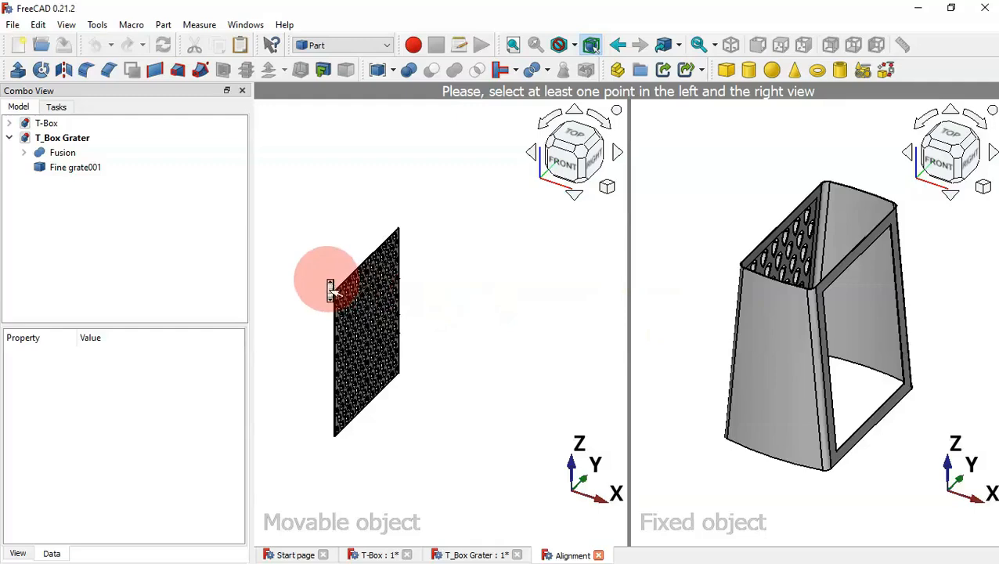
{"action": "scroll", "coordinate": [331, 291], "scroll_direction": "up", "scroll_amount": 8}
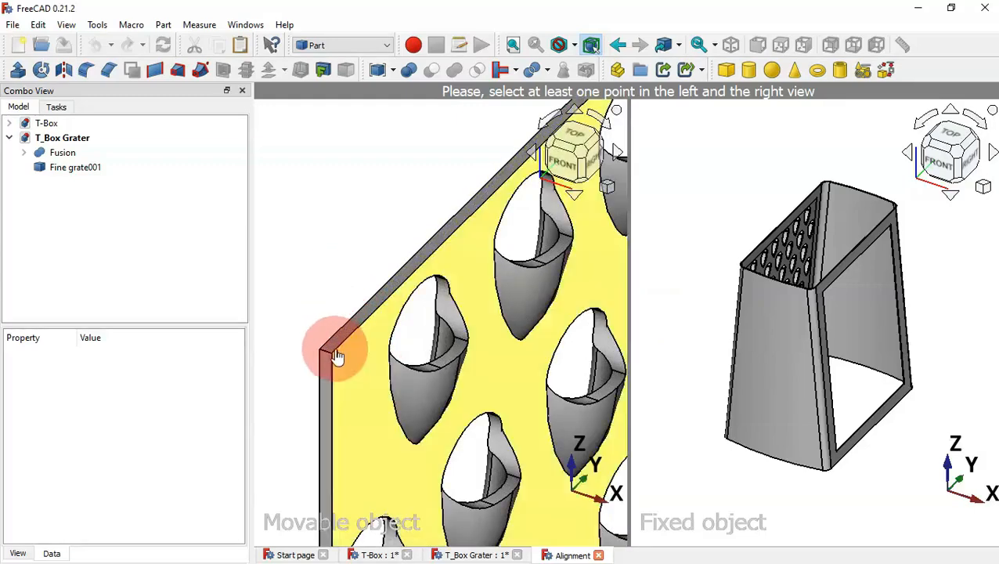
{"action": "left_click", "coordinate": [334, 359]}
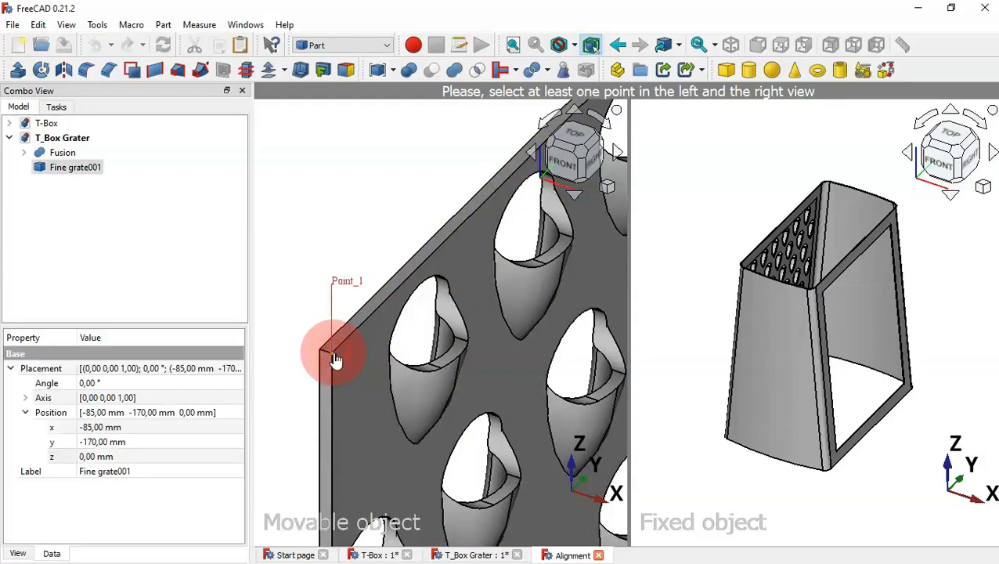
{"action": "scroll", "coordinate": [863, 273], "scroll_direction": "up", "scroll_amount": 5}
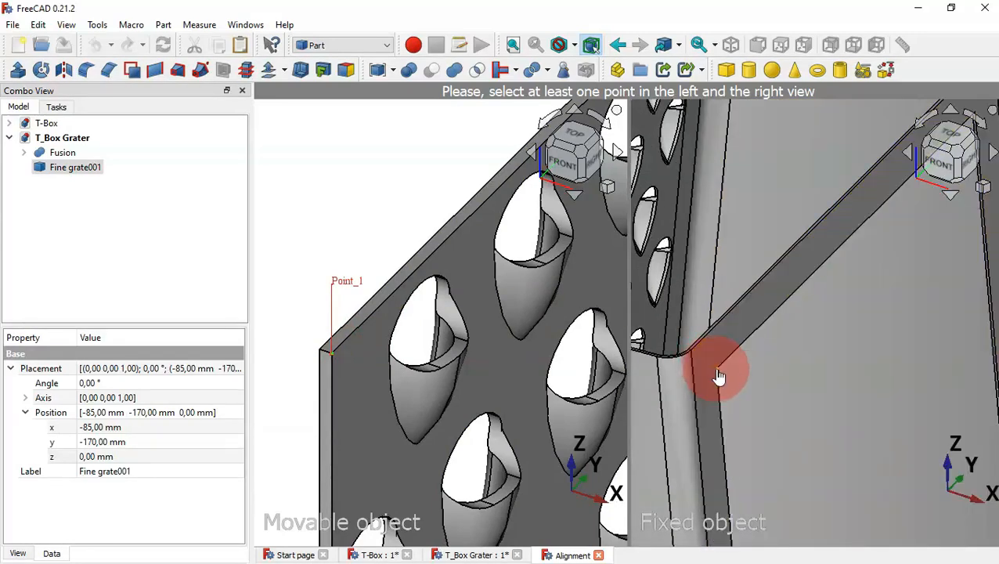
{"action": "left_click", "coordinate": [717, 370]}
Pair Fine grate001's rear upper corner with the rear upper corner of Fusion's +X opening as the second alignment points
{"action": "scroll", "coordinate": [486, 290], "scroll_direction": "down", "scroll_amount": 2}
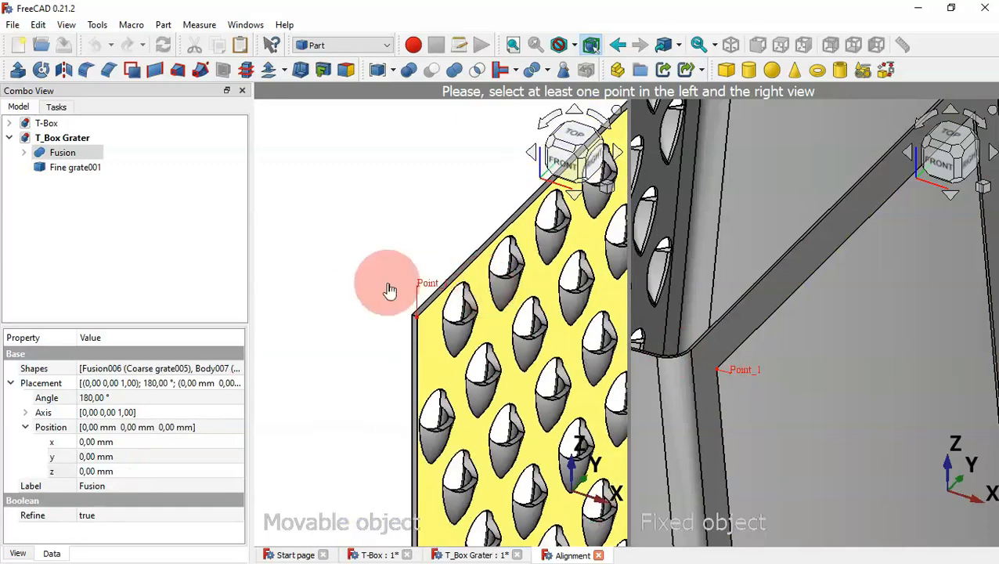
{"action": "scroll", "coordinate": [328, 282], "scroll_direction": "down", "scroll_amount": 3}
{"action": "scroll", "coordinate": [328, 282], "scroll_direction": "down", "scroll_amount": 2}
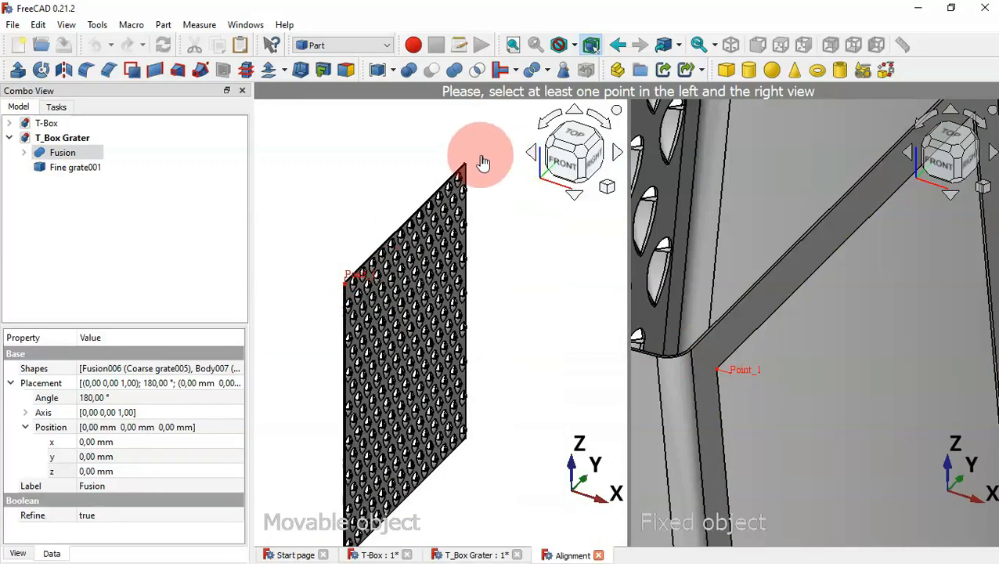
{"action": "scroll", "coordinate": [479, 162], "scroll_direction": "up", "scroll_amount": 4}
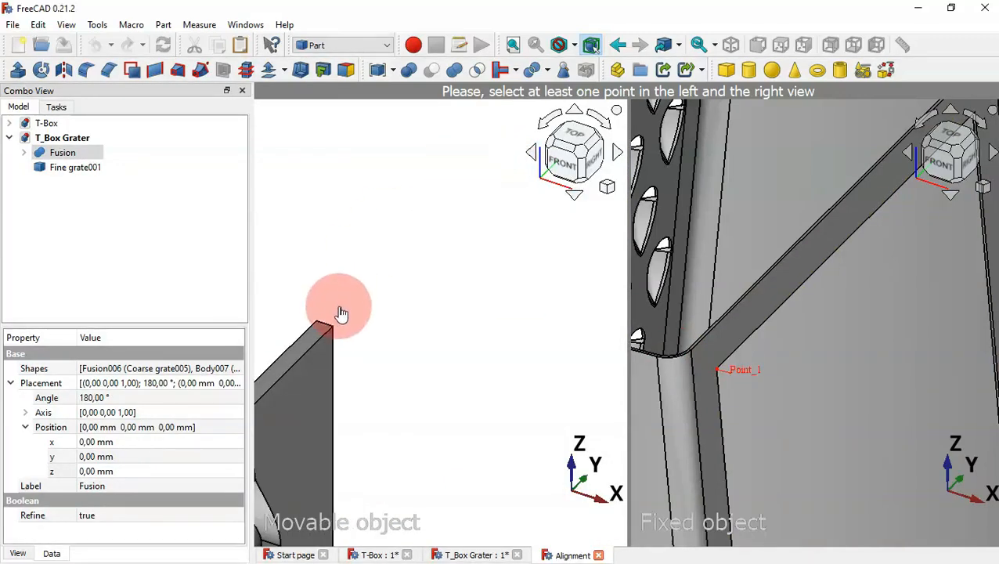
{"action": "left_click", "coordinate": [335, 327]}
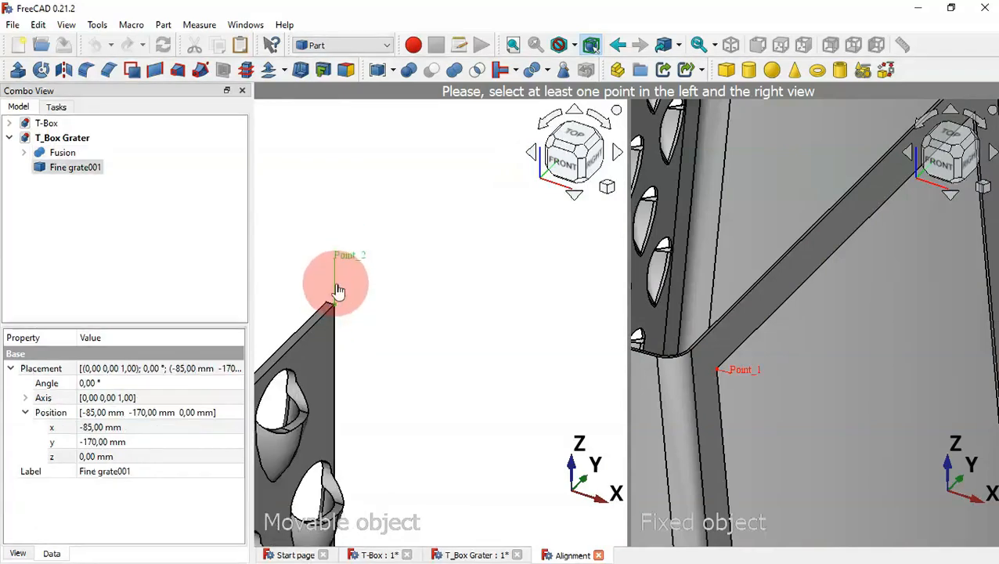
{"action": "scroll", "coordinate": [782, 259], "scroll_direction": "down", "scroll_amount": 5}
{"action": "scroll", "coordinate": [809, 237], "scroll_direction": "up", "scroll_amount": 5}
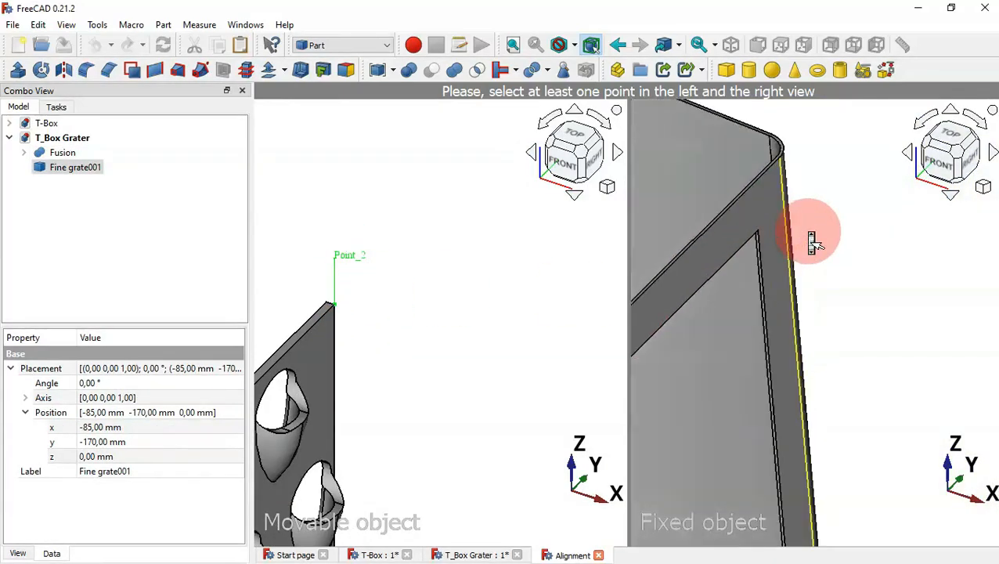
{"action": "left_click", "coordinate": [748, 235]}
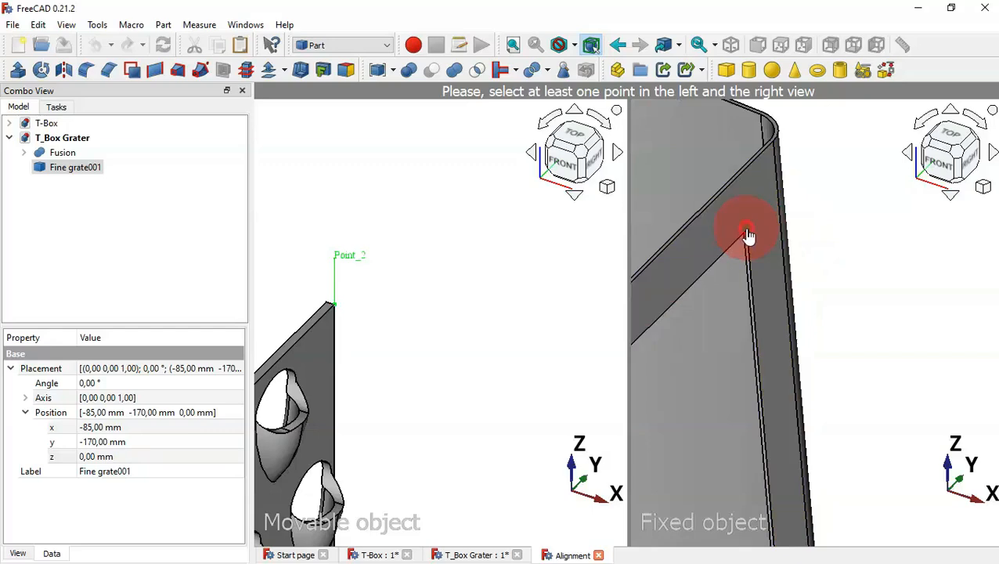
Pair the rear lower corners of Fine grate001 and Fusion's +X opening as third points and align the grate
{"action": "scroll", "coordinate": [758, 195], "scroll_direction": "down", "scroll_amount": 5}
{"action": "scroll", "coordinate": [457, 345], "scroll_direction": "up", "scroll_amount": 5}
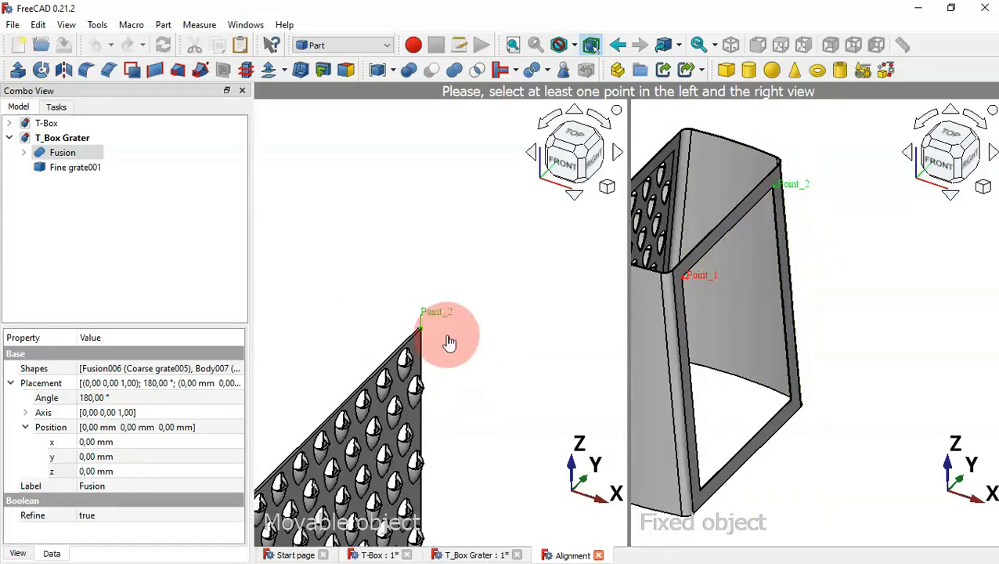
{"action": "scroll", "coordinate": [428, 256], "scroll_direction": "down", "scroll_amount": 5}
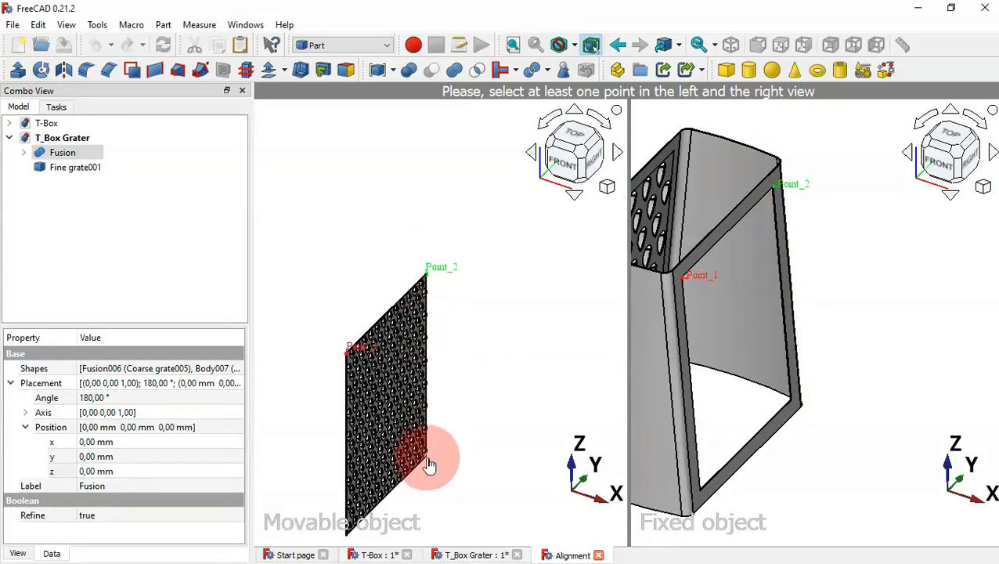
{"action": "scroll", "coordinate": [429, 465], "scroll_direction": "up", "scroll_amount": 5}
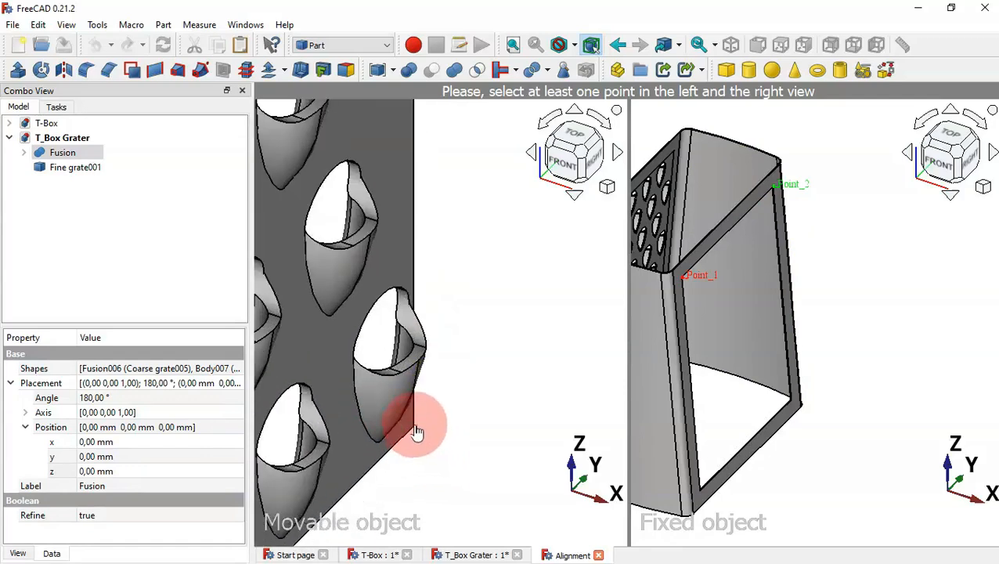
{"action": "left_click", "coordinate": [415, 433]}
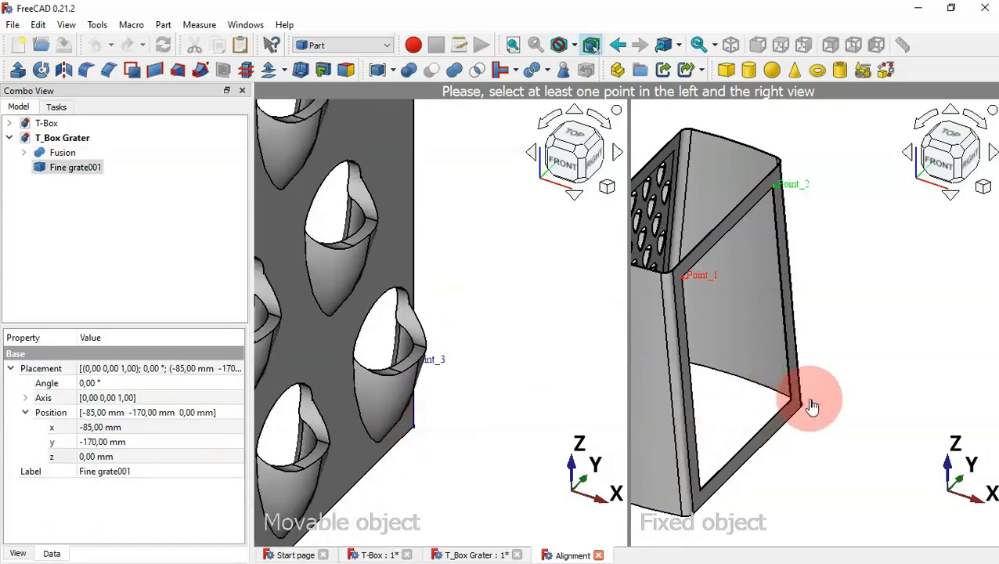
{"action": "scroll", "coordinate": [814, 405], "scroll_direction": "up", "scroll_amount": 5}
{"action": "scroll", "coordinate": [814, 405], "scroll_direction": "down", "scroll_amount": 3}
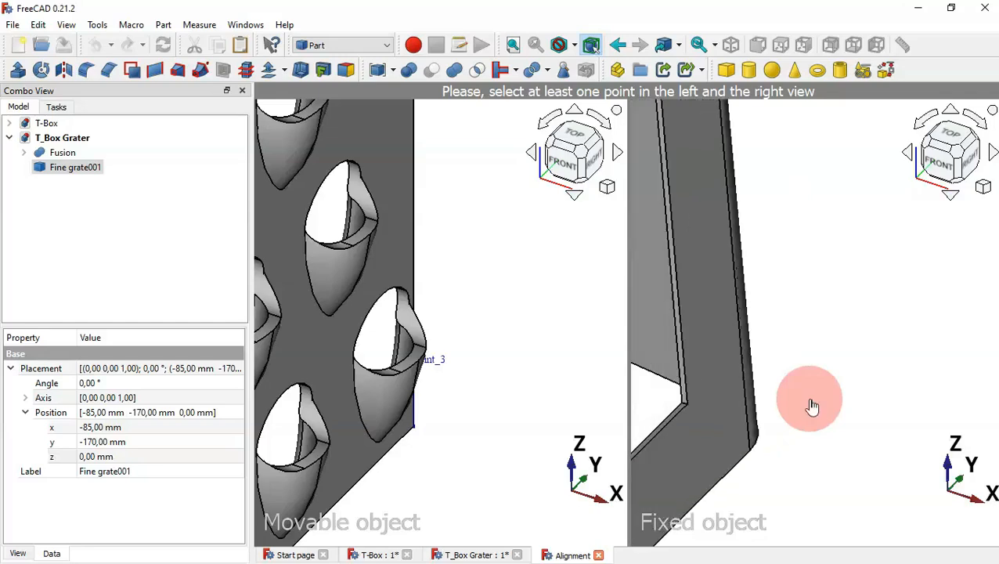
{"action": "left_click", "coordinate": [688, 406]}
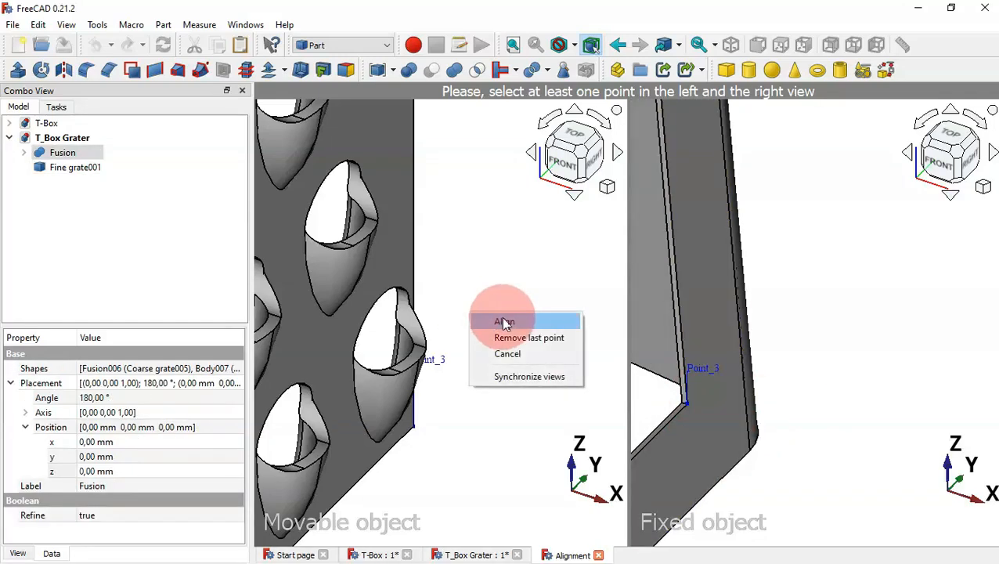
{"action": "left_click", "coordinate": [505, 322]}
{"action": "left_click_drag", "start_coordinate": [514, 319], "coordinate": [891, 292]}
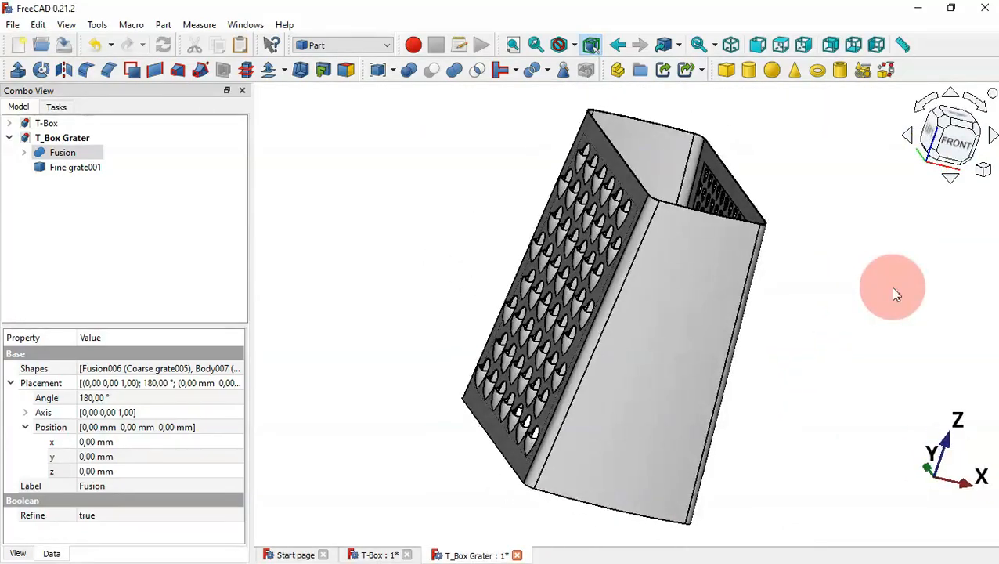
{"action": "left_click_drag", "start_coordinate": [814, 350], "coordinate": [617, 334]}
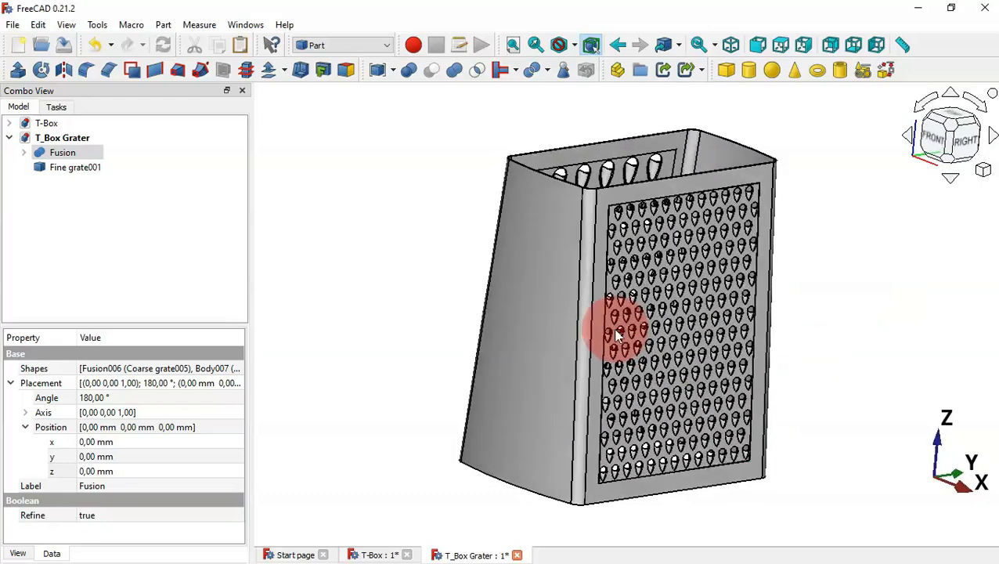
Fuse Fusion and Fine grate001 into one solid with a Boolean union
{"action": "left_click", "coordinate": [325, 227]}
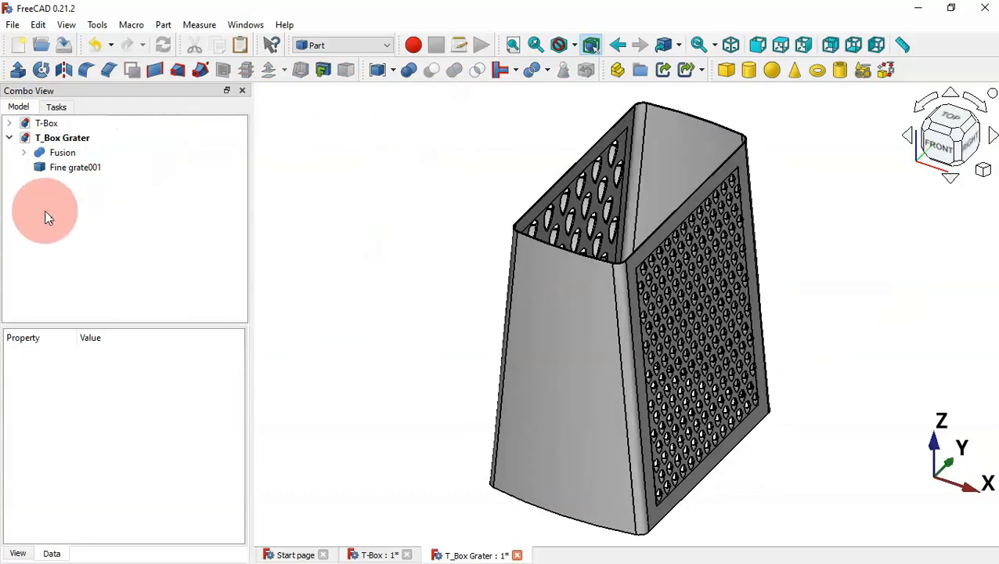
{"action": "left_click_drag", "start_coordinate": [45, 209], "coordinate": [40, 156]}
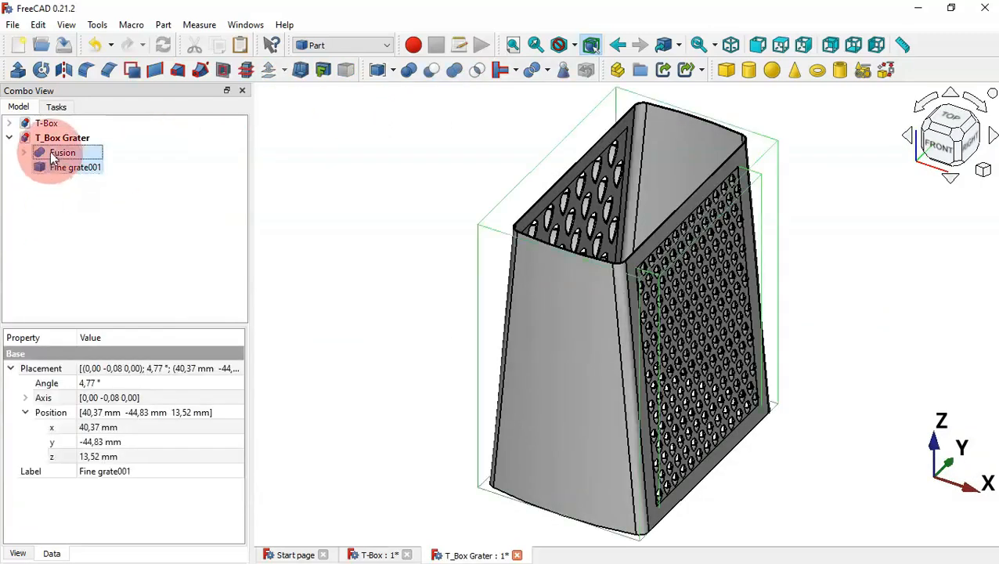
{"action": "left_click", "coordinate": [455, 69]}
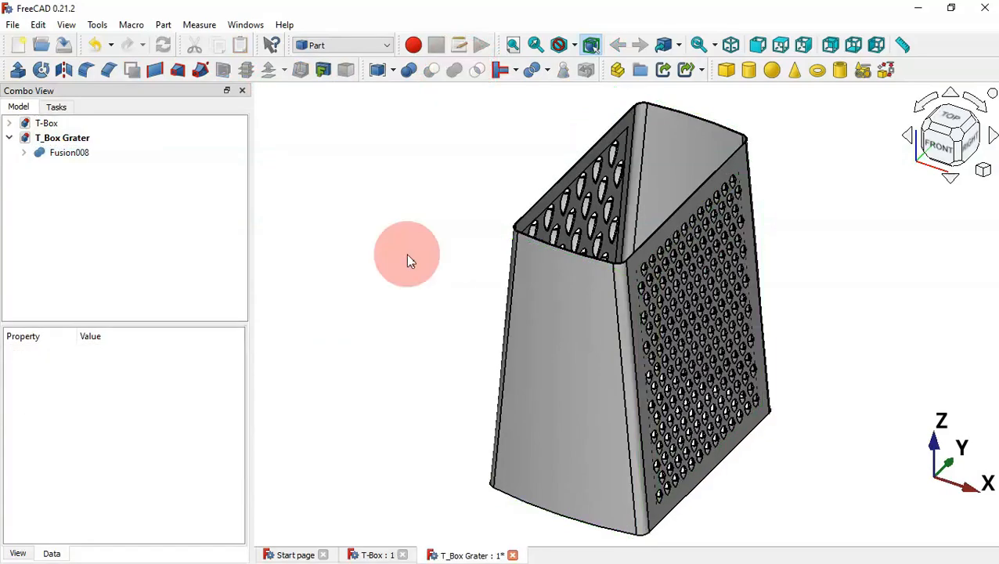
{"action": "left_click_drag", "start_coordinate": [377, 270], "coordinate": [546, 345]}
{"action": "left_click_drag", "start_coordinate": [867, 357], "coordinate": [562, 306]}
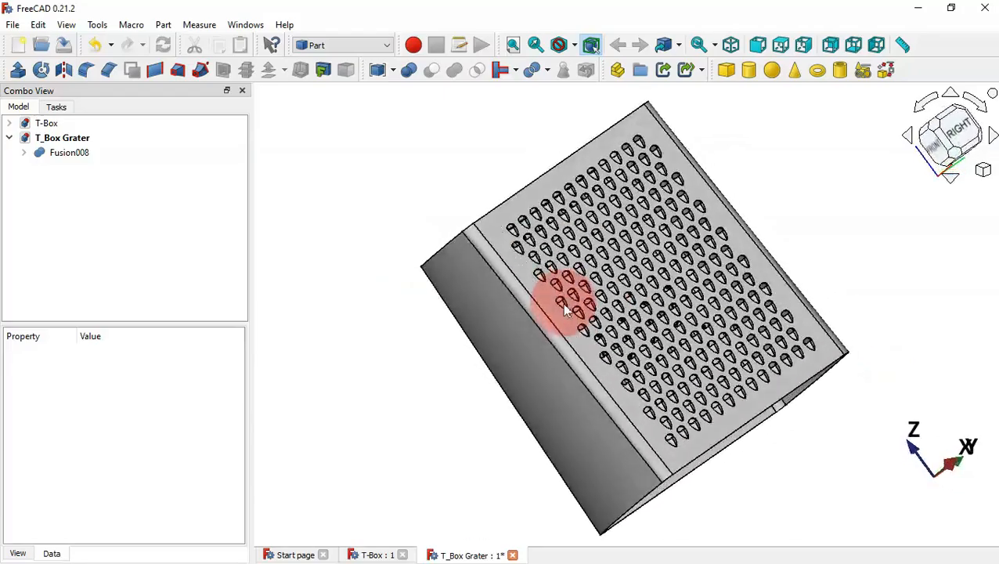
{"action": "left_click_drag", "start_coordinate": [930, 238], "coordinate": [658, 437]}
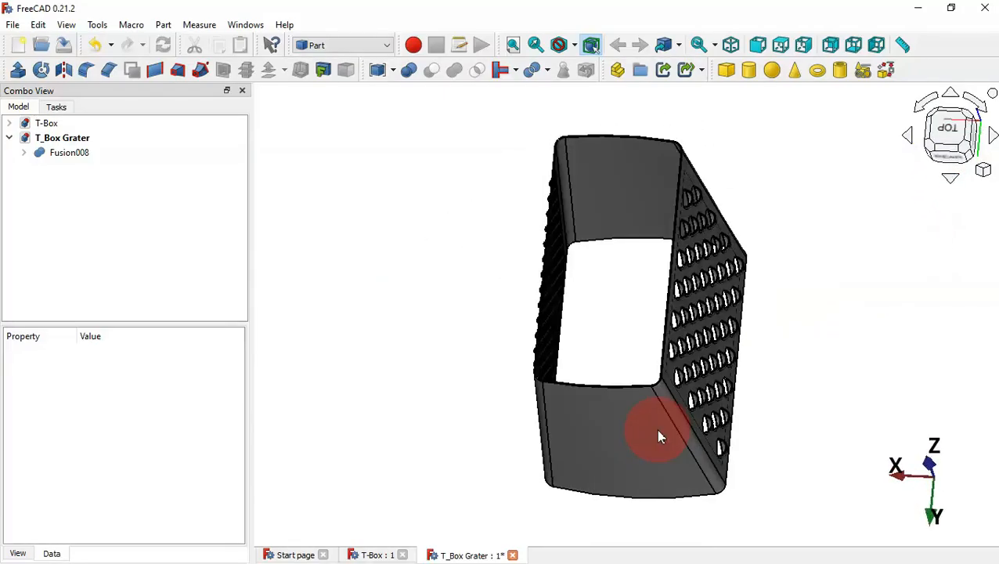